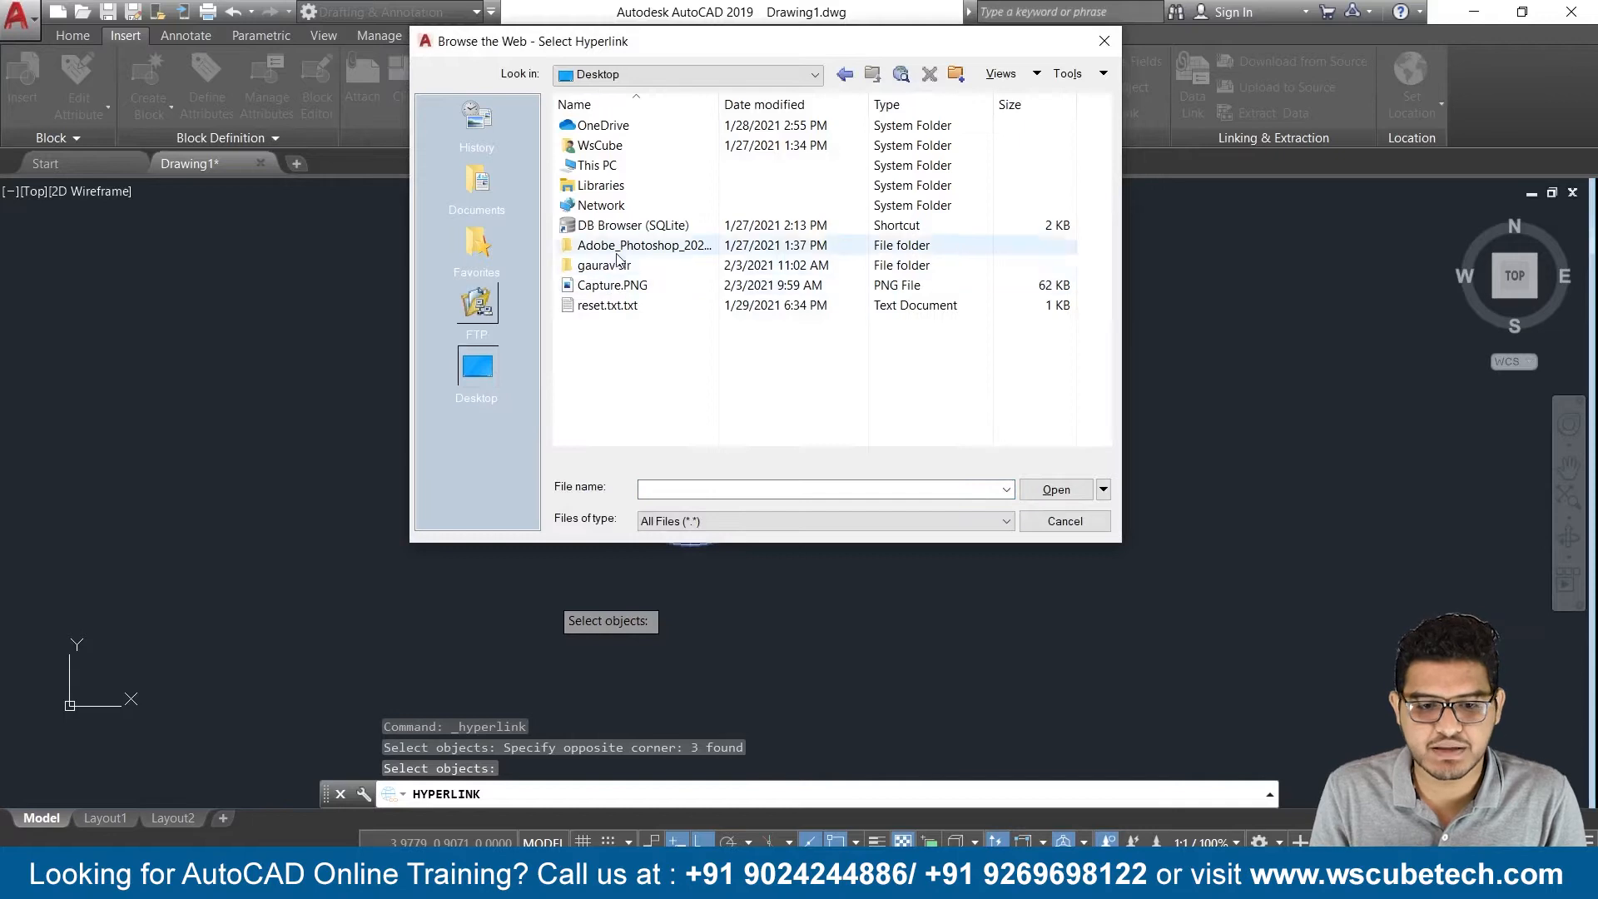
Choose the file images (1).png as the hyperlink target and attach it to the selected circle and two lines
double_click(604, 265)
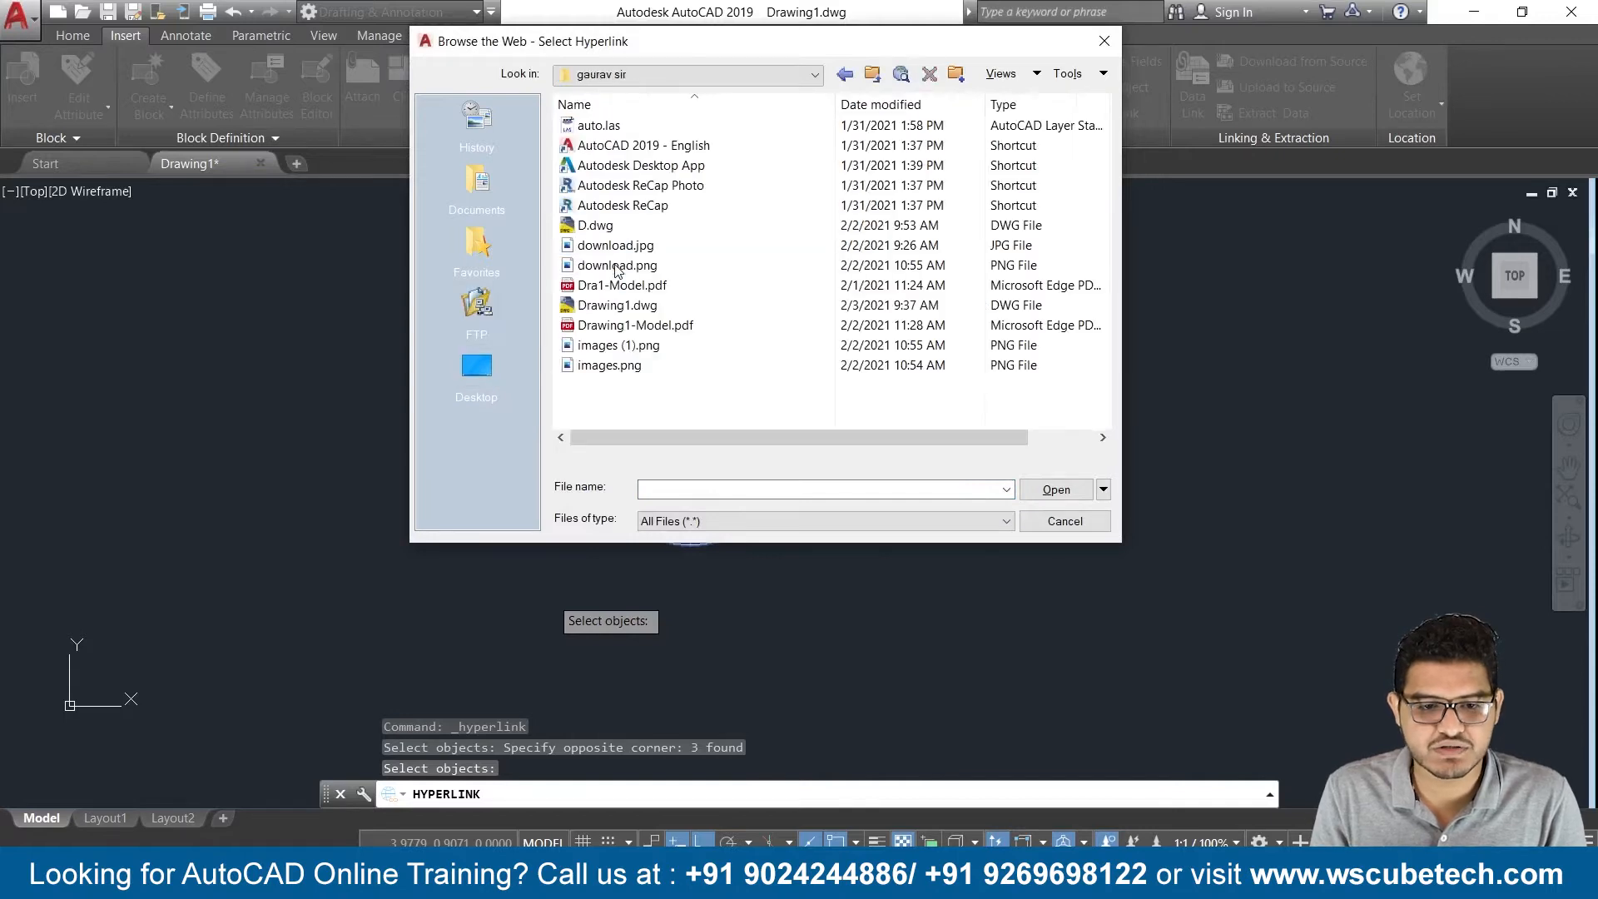
click(620, 346)
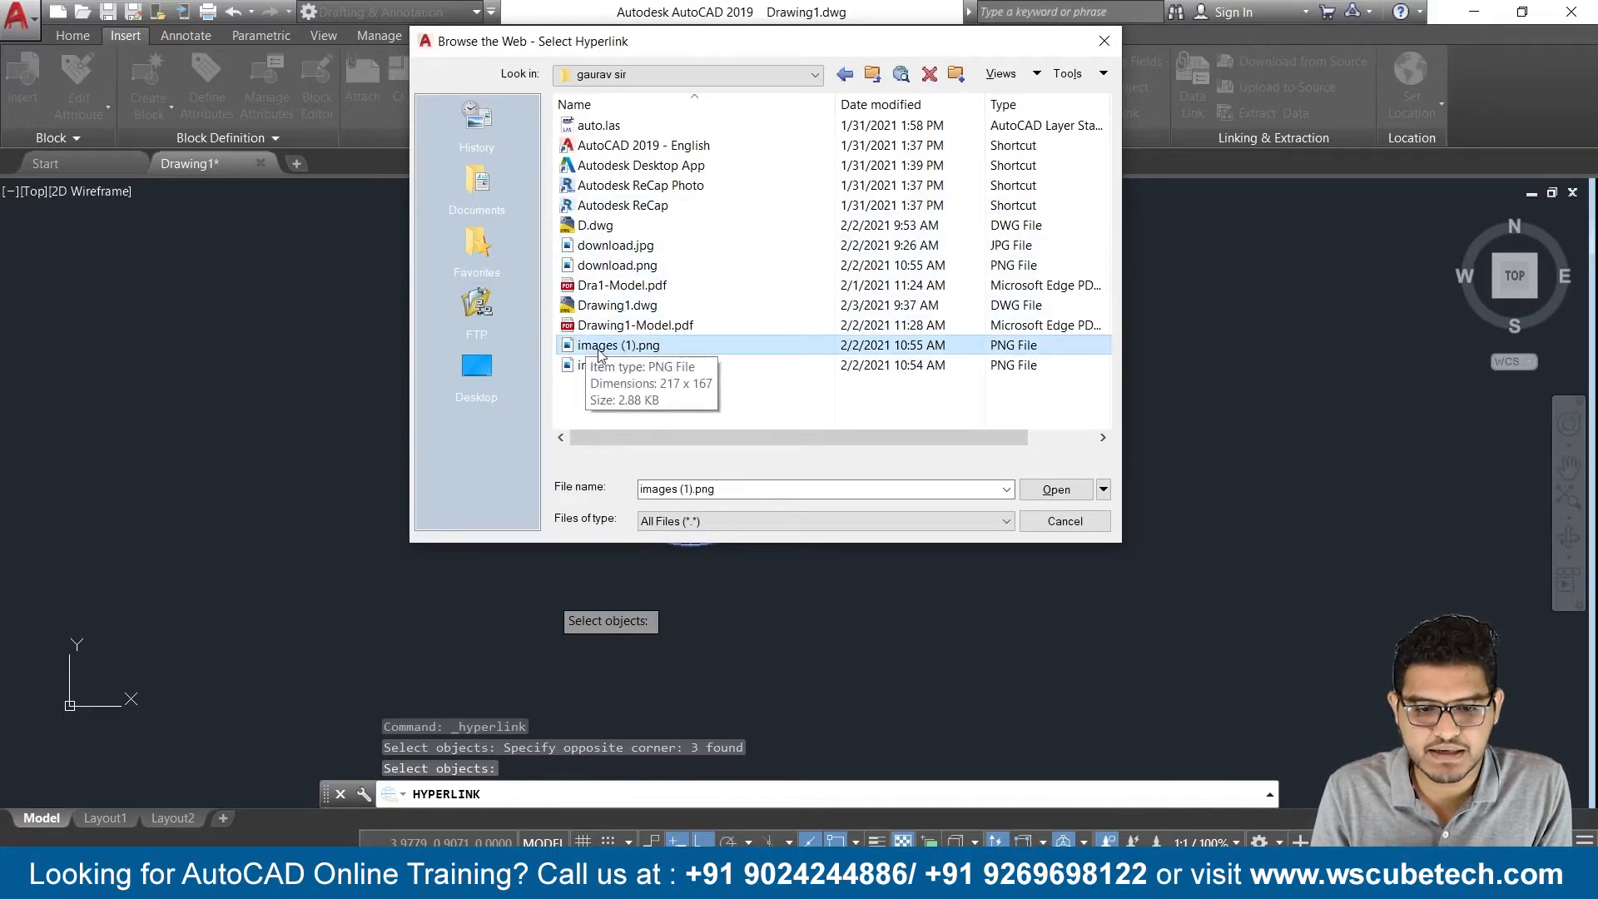
click(1055, 490)
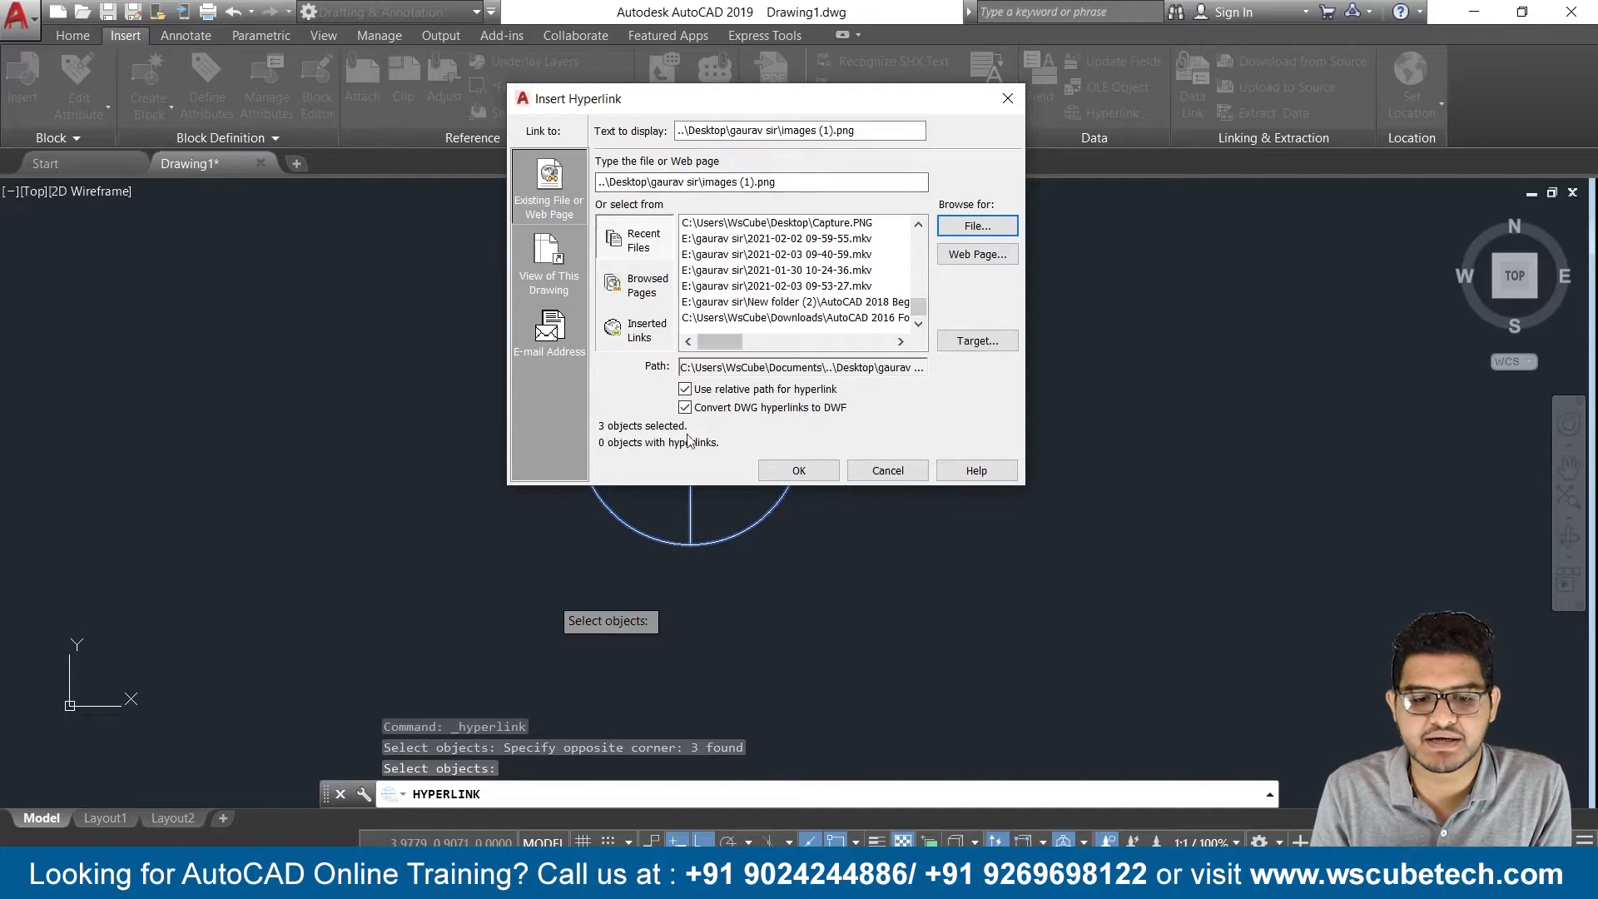
click(798, 471)
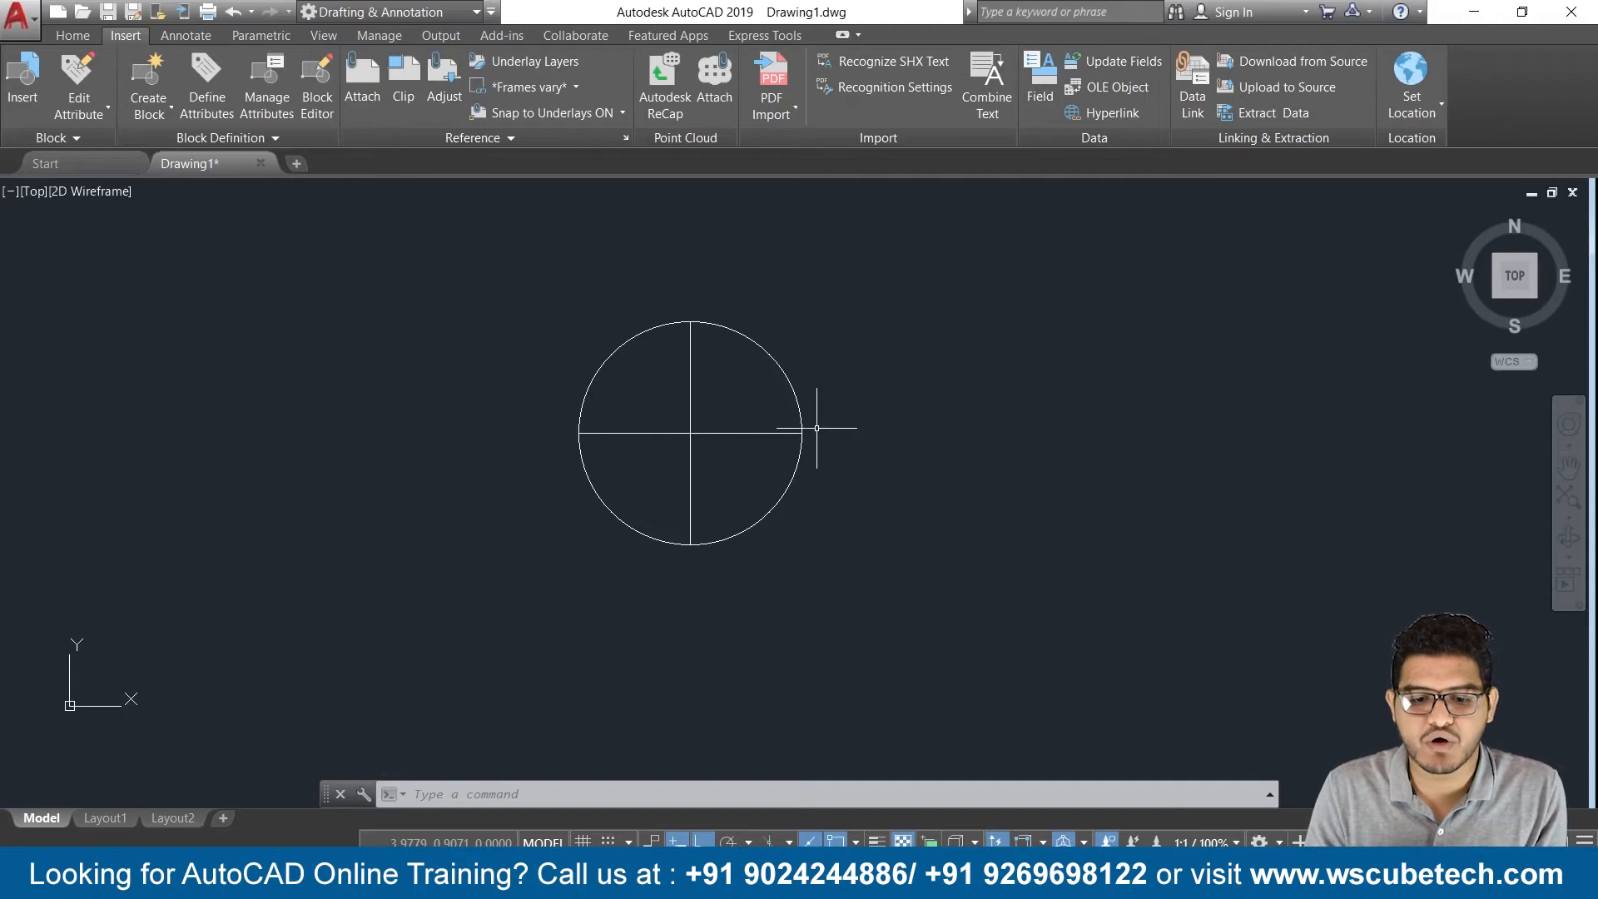
Follow the circle's hyperlink and open the linked image in Photos
mouse_move(803, 433)
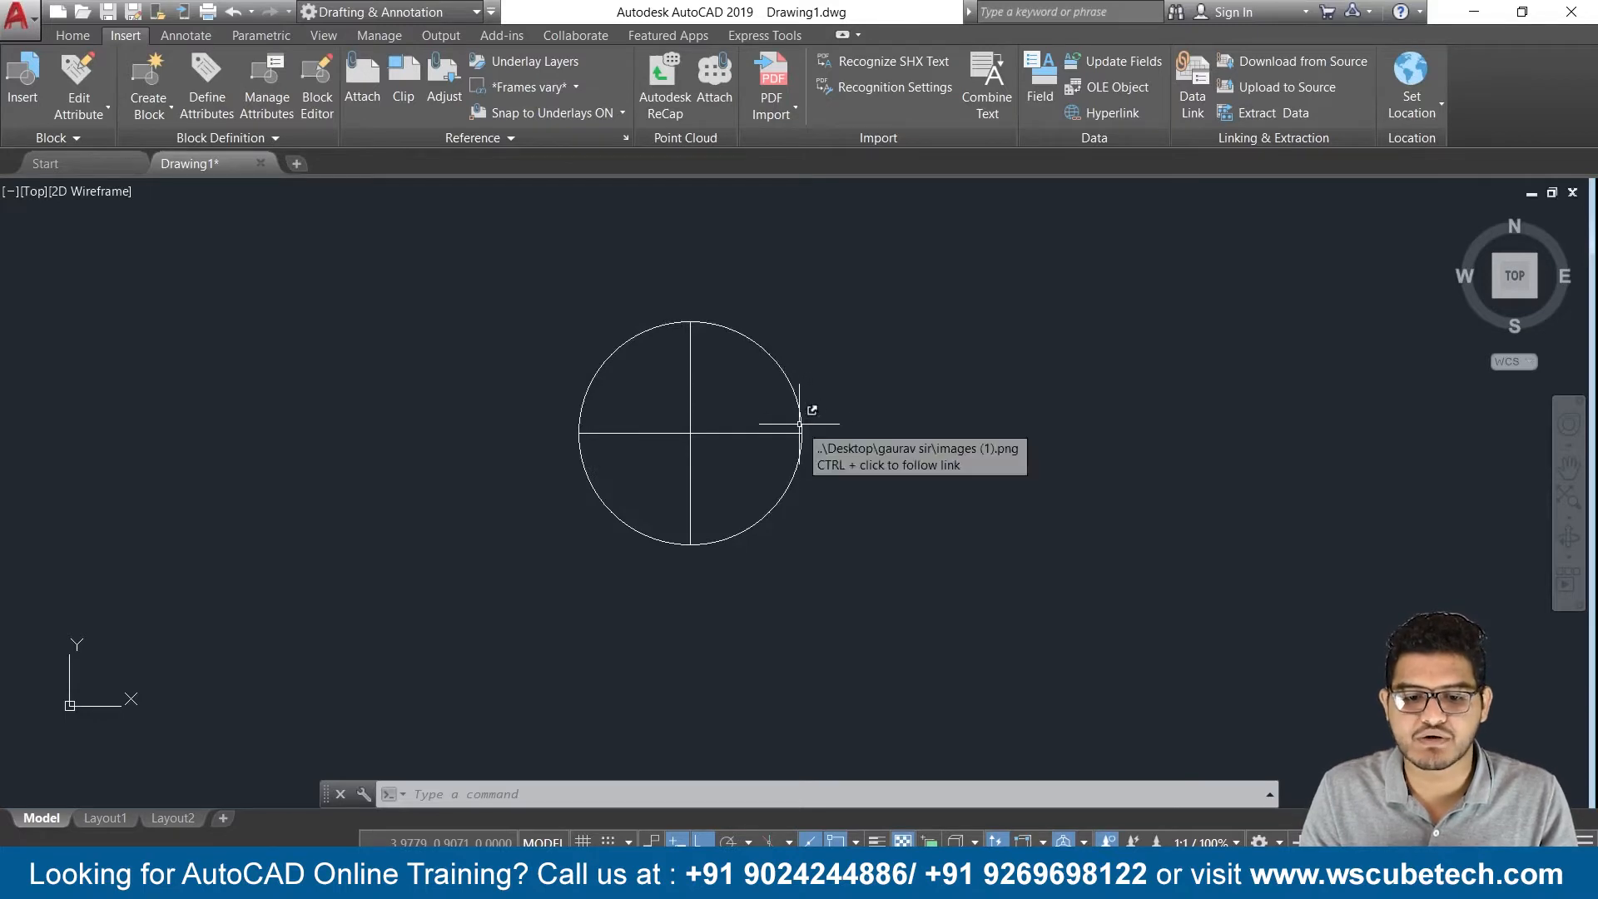
ctrl+click(799, 424)
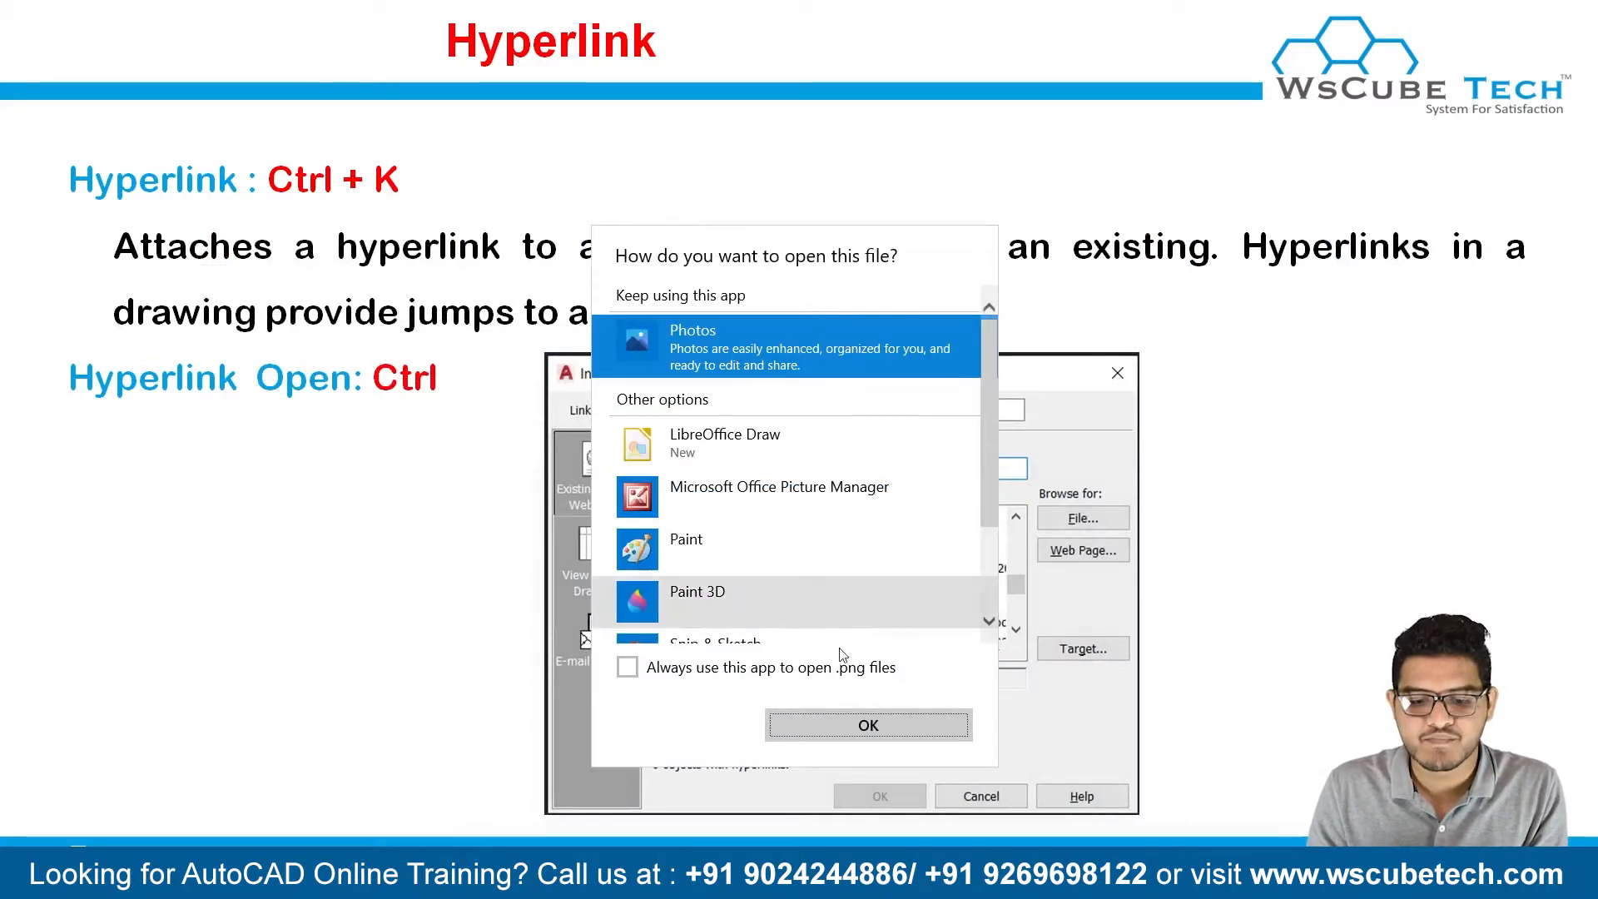
click(862, 344)
click(863, 344)
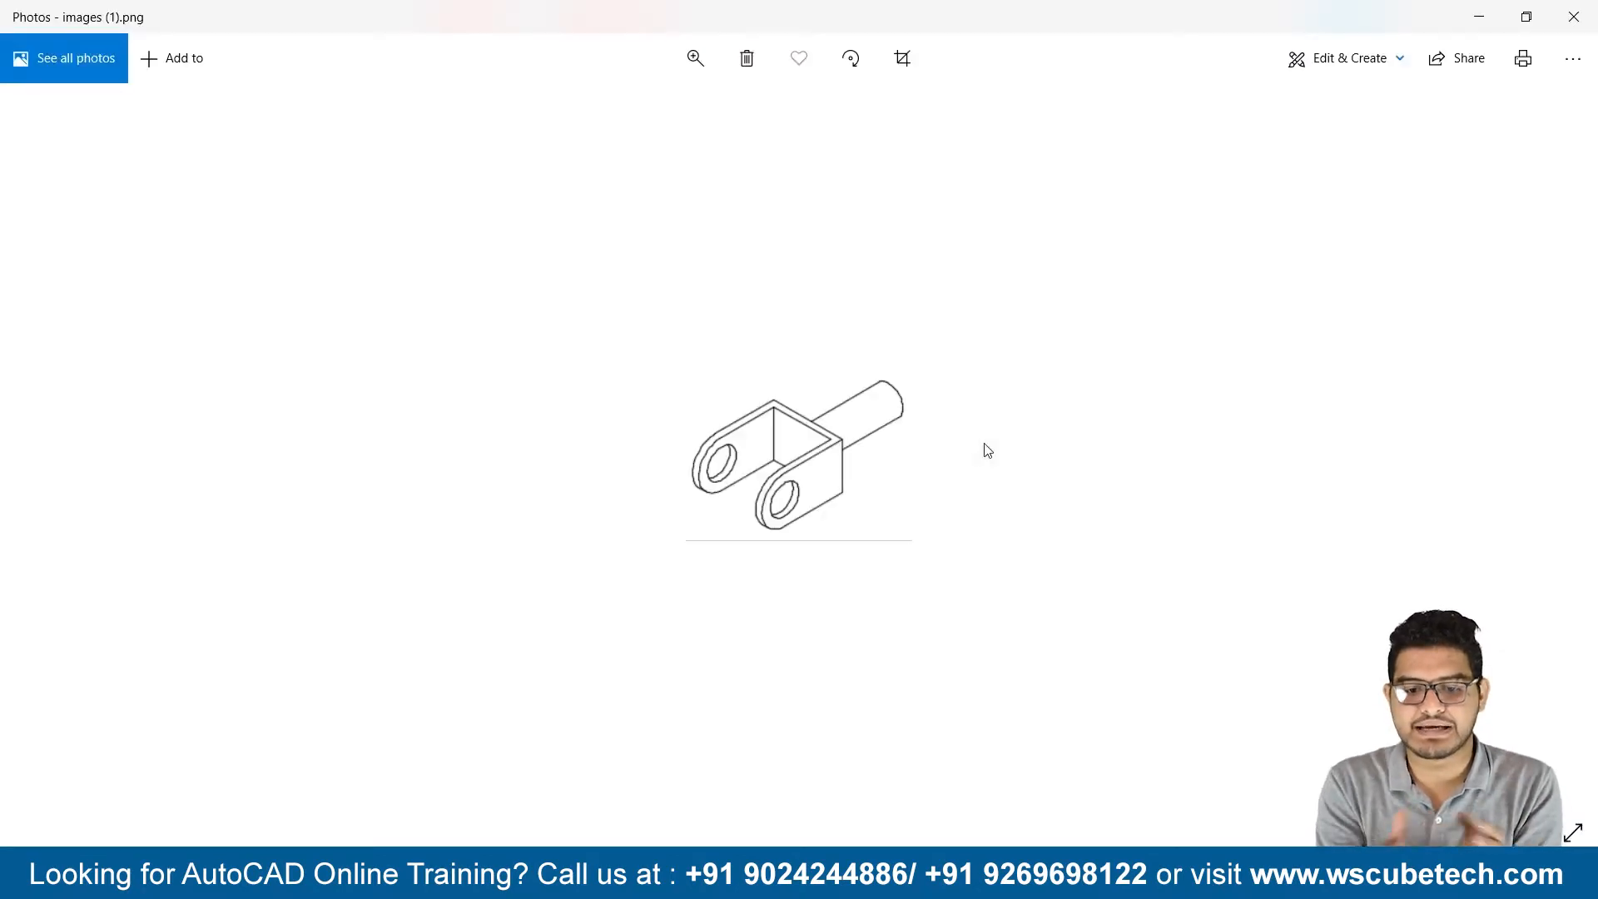
Close the image in Photos and switch back to the AutoCAD drawing
scroll(961, 449, up, 1)
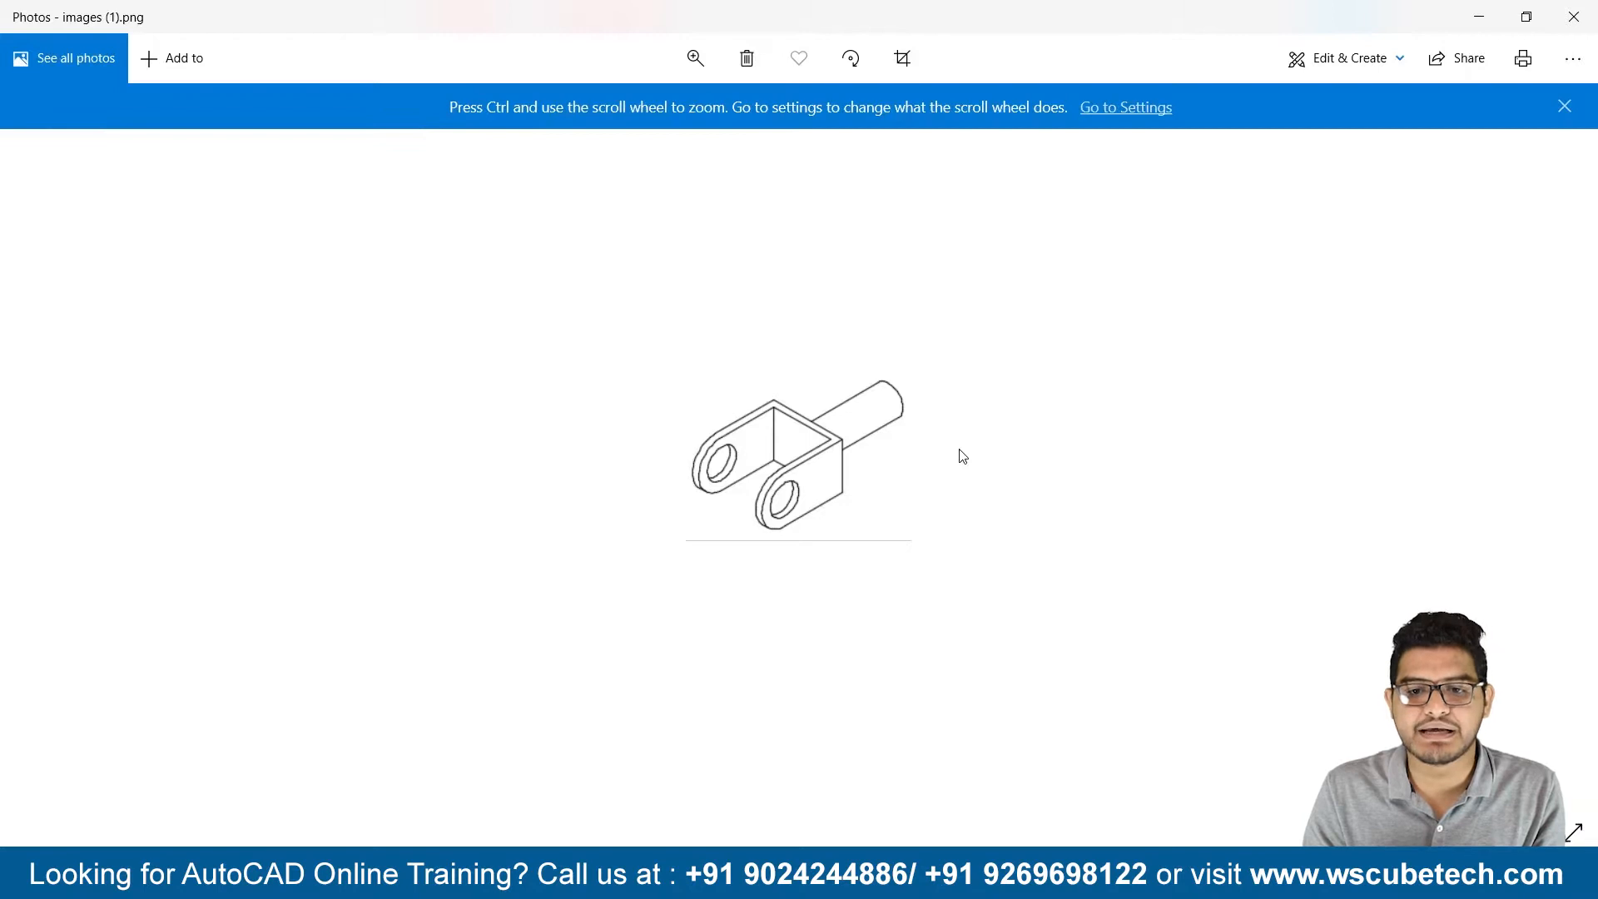
click(1570, 111)
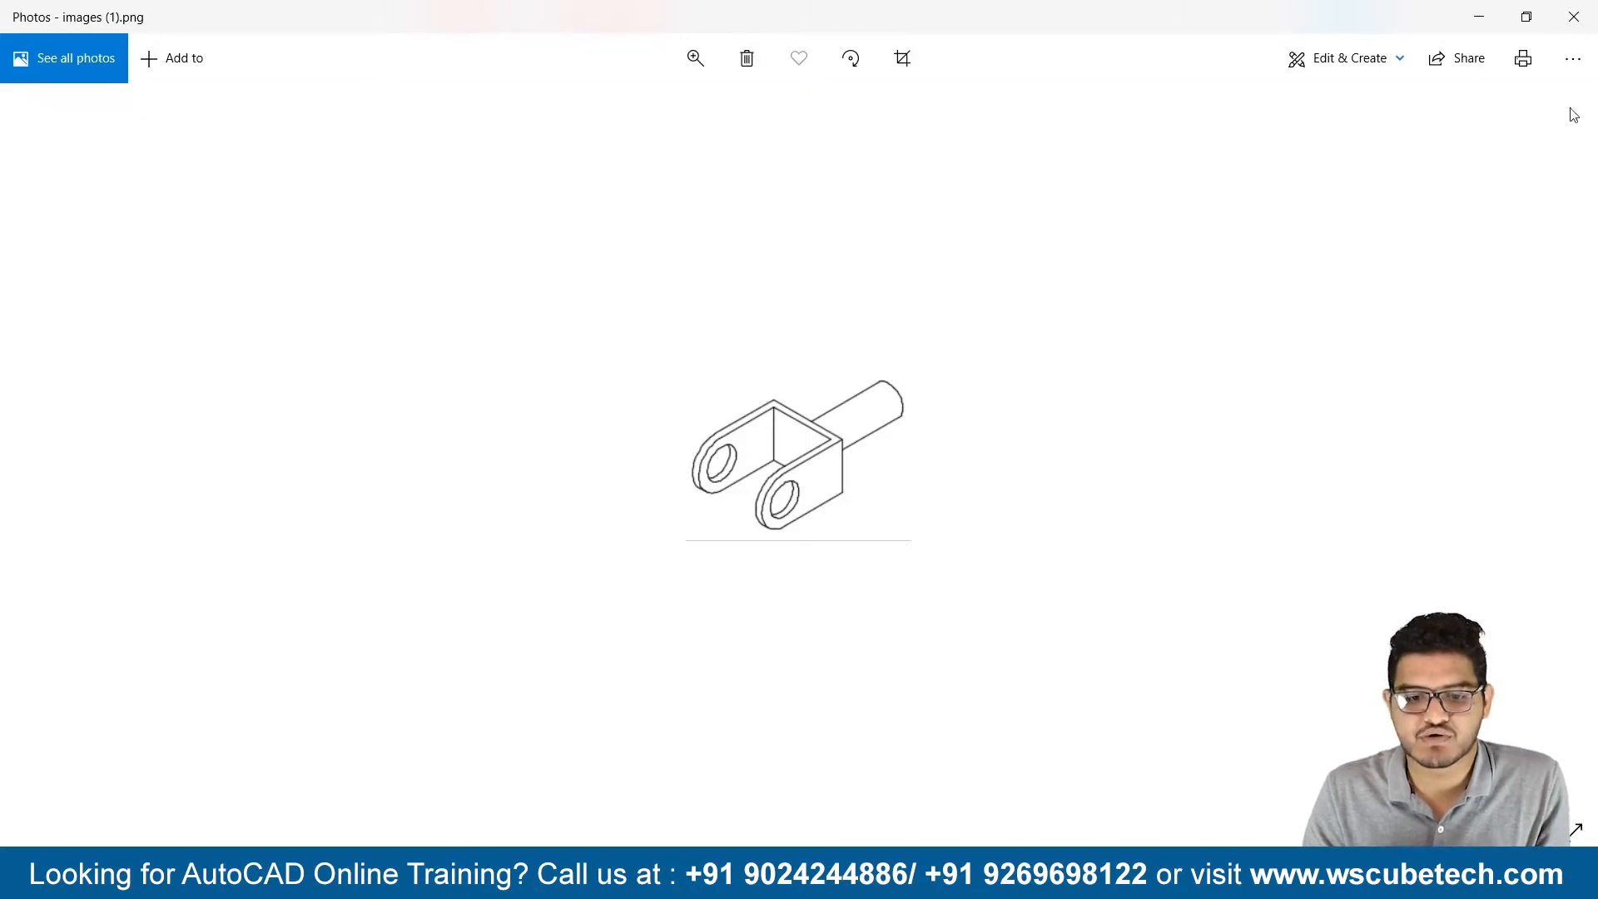
click(1574, 17)
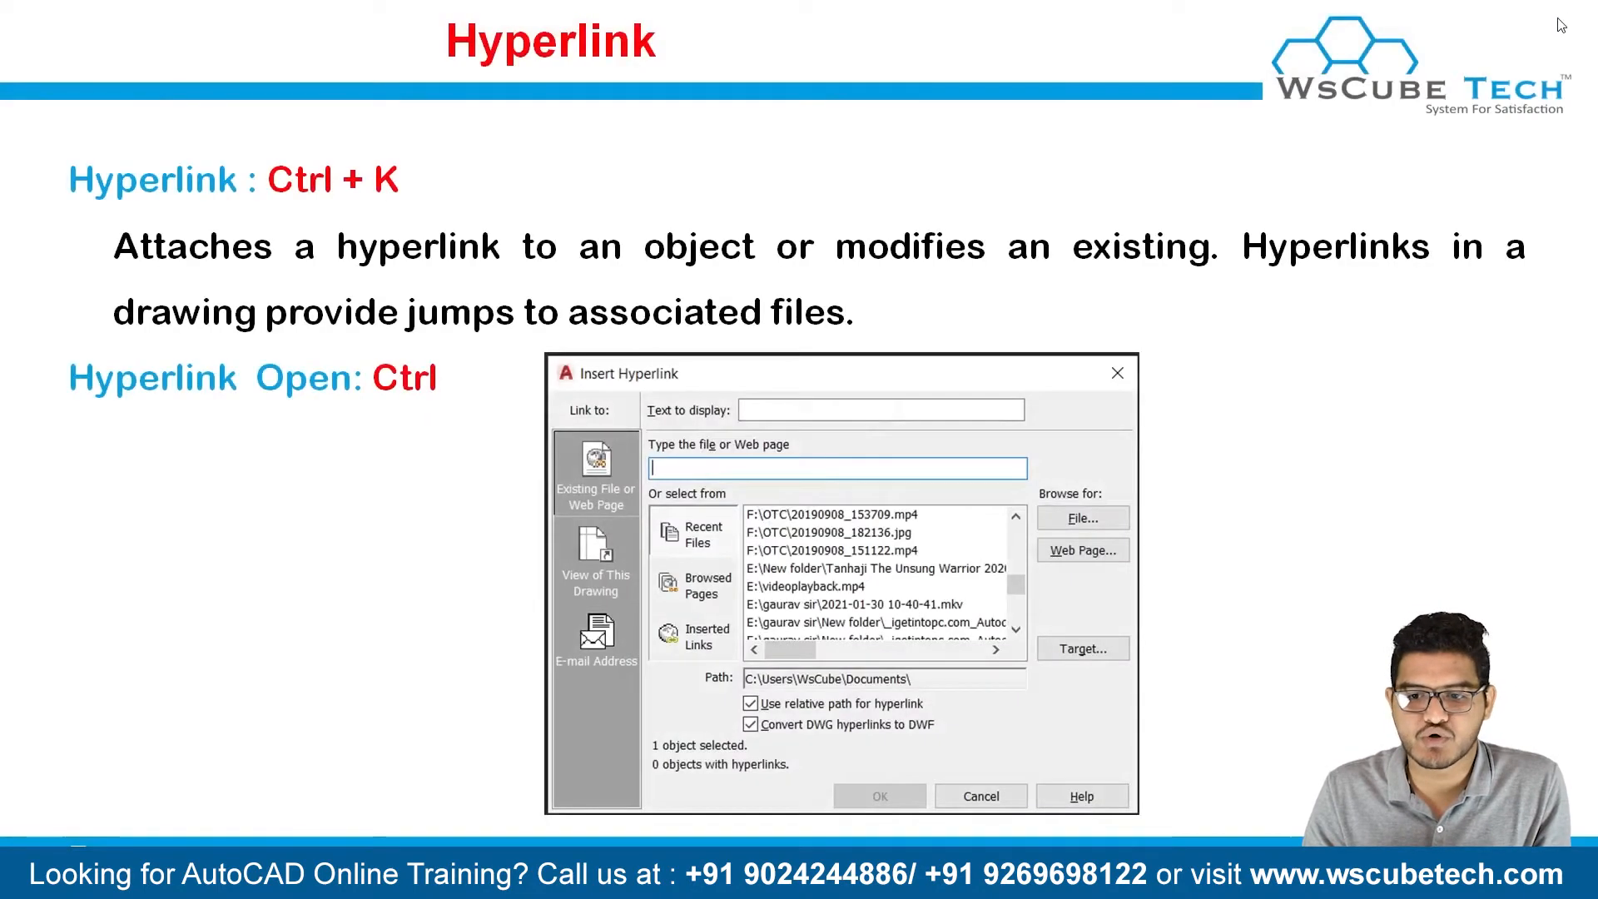
key(alt+Tab)
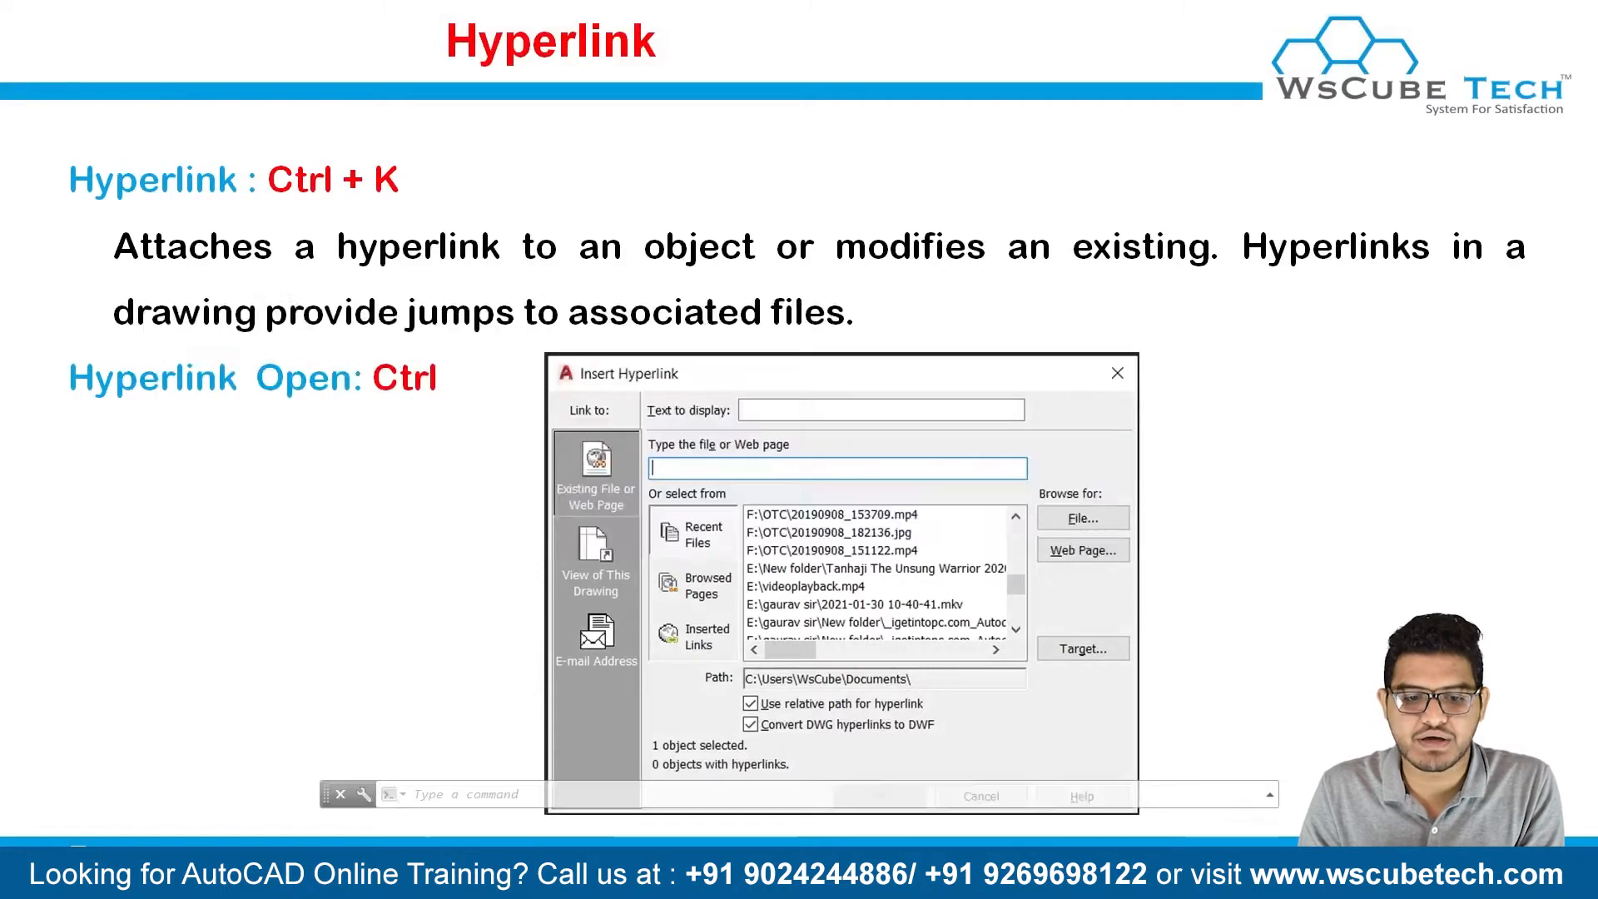
Erase all objects and draw a new circle with a radius of about 0.73 near the middle of the drawing area
key(ctrl+a)
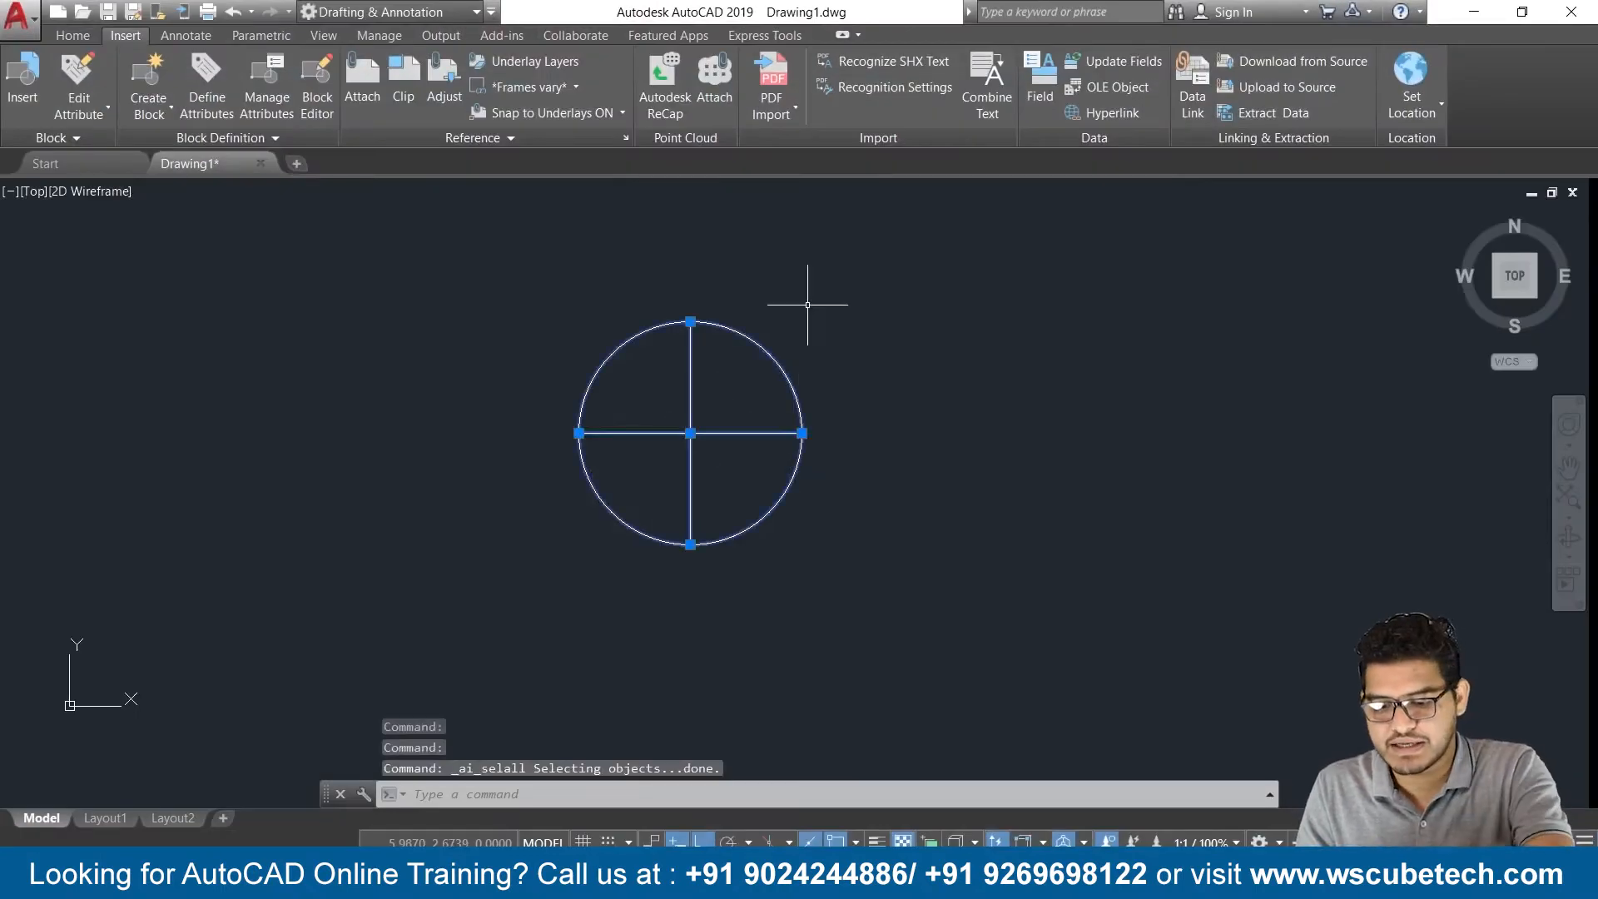
key(Delete)
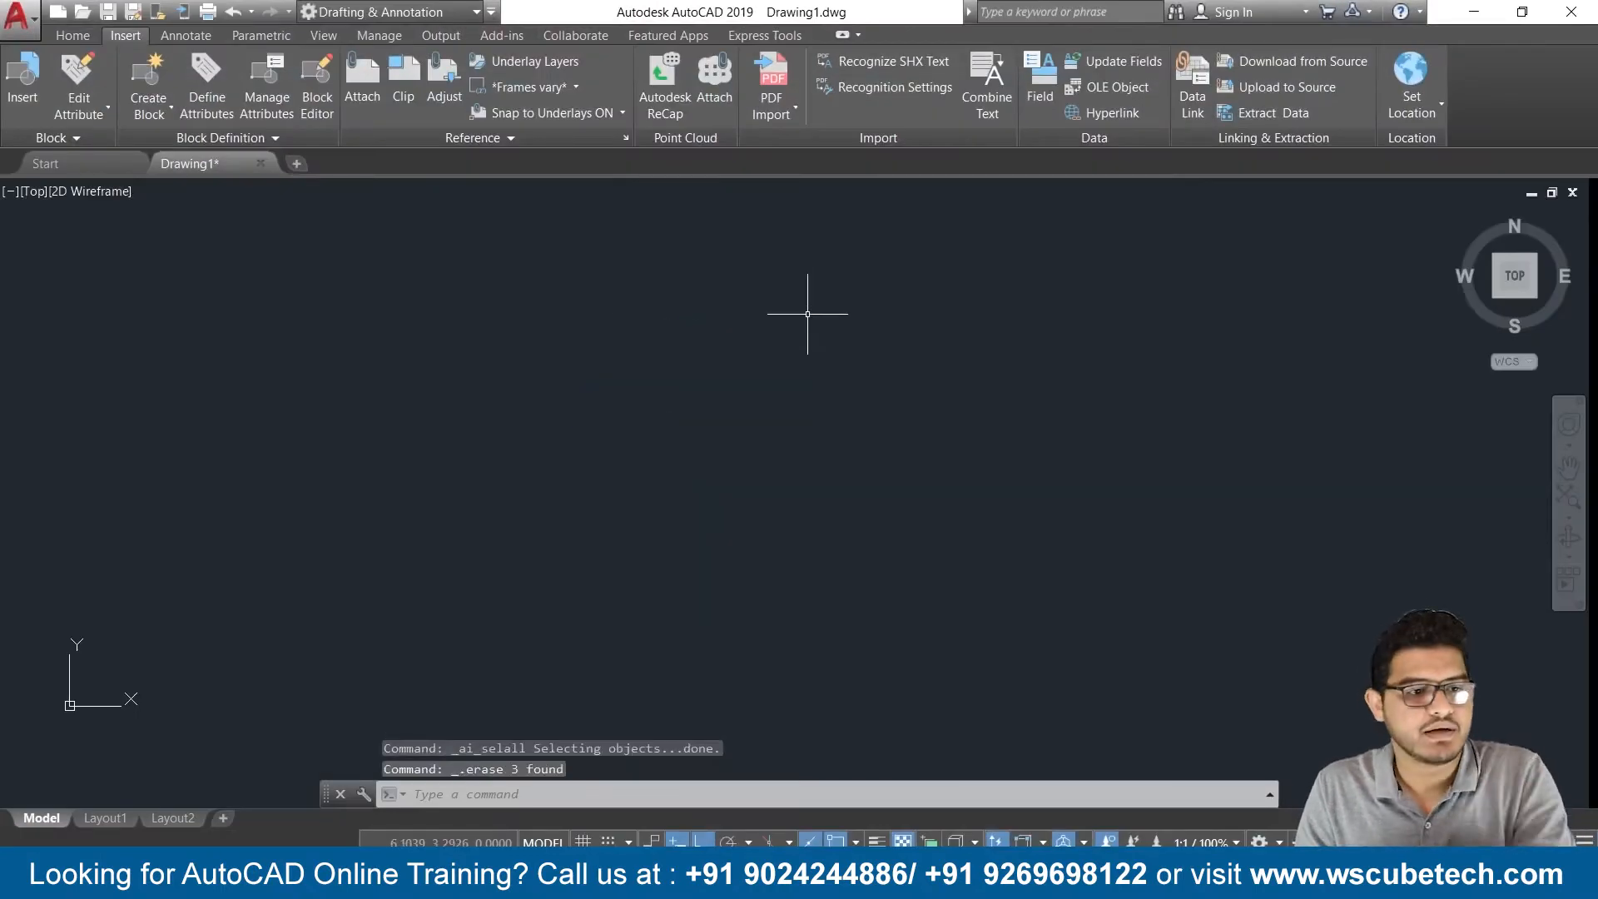
click(71, 35)
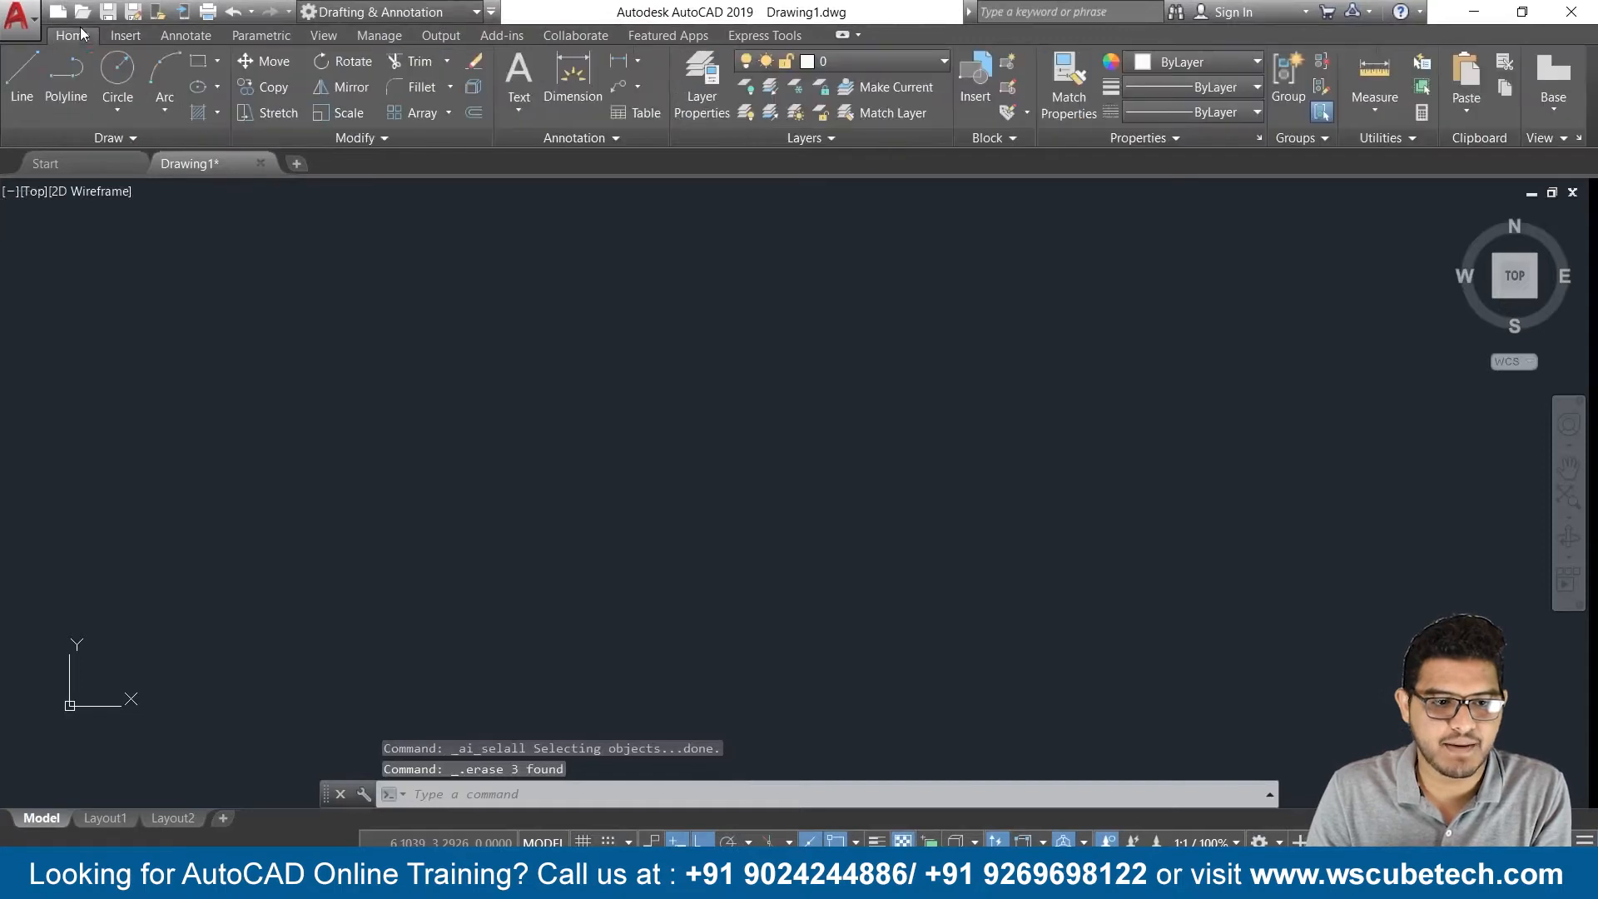
click(117, 70)
click(710, 425)
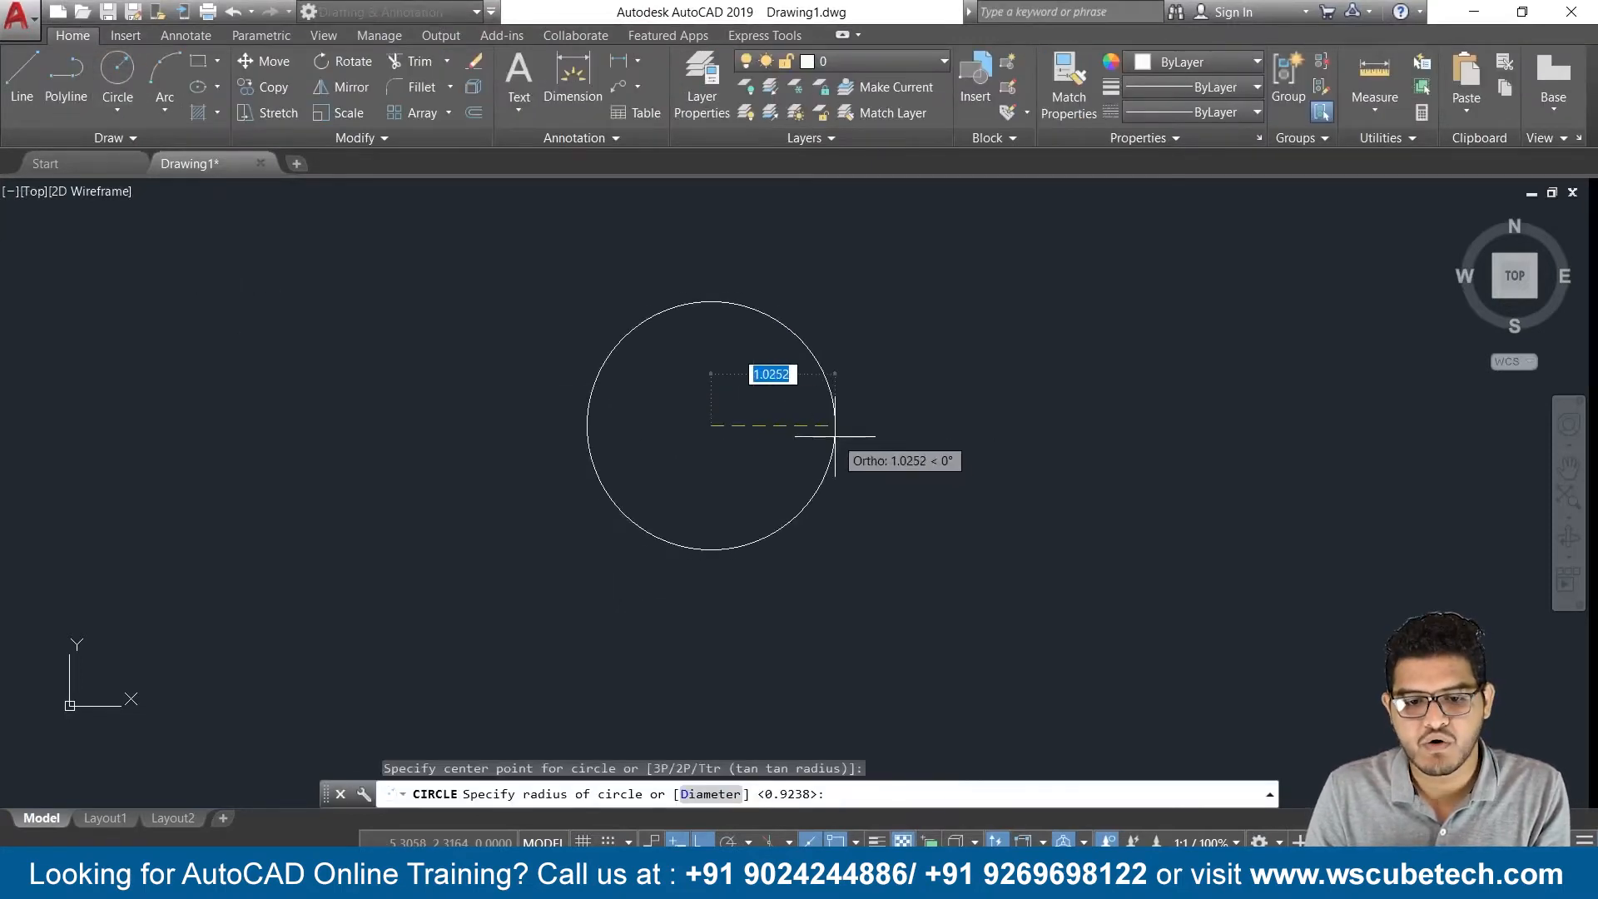
click(801, 425)
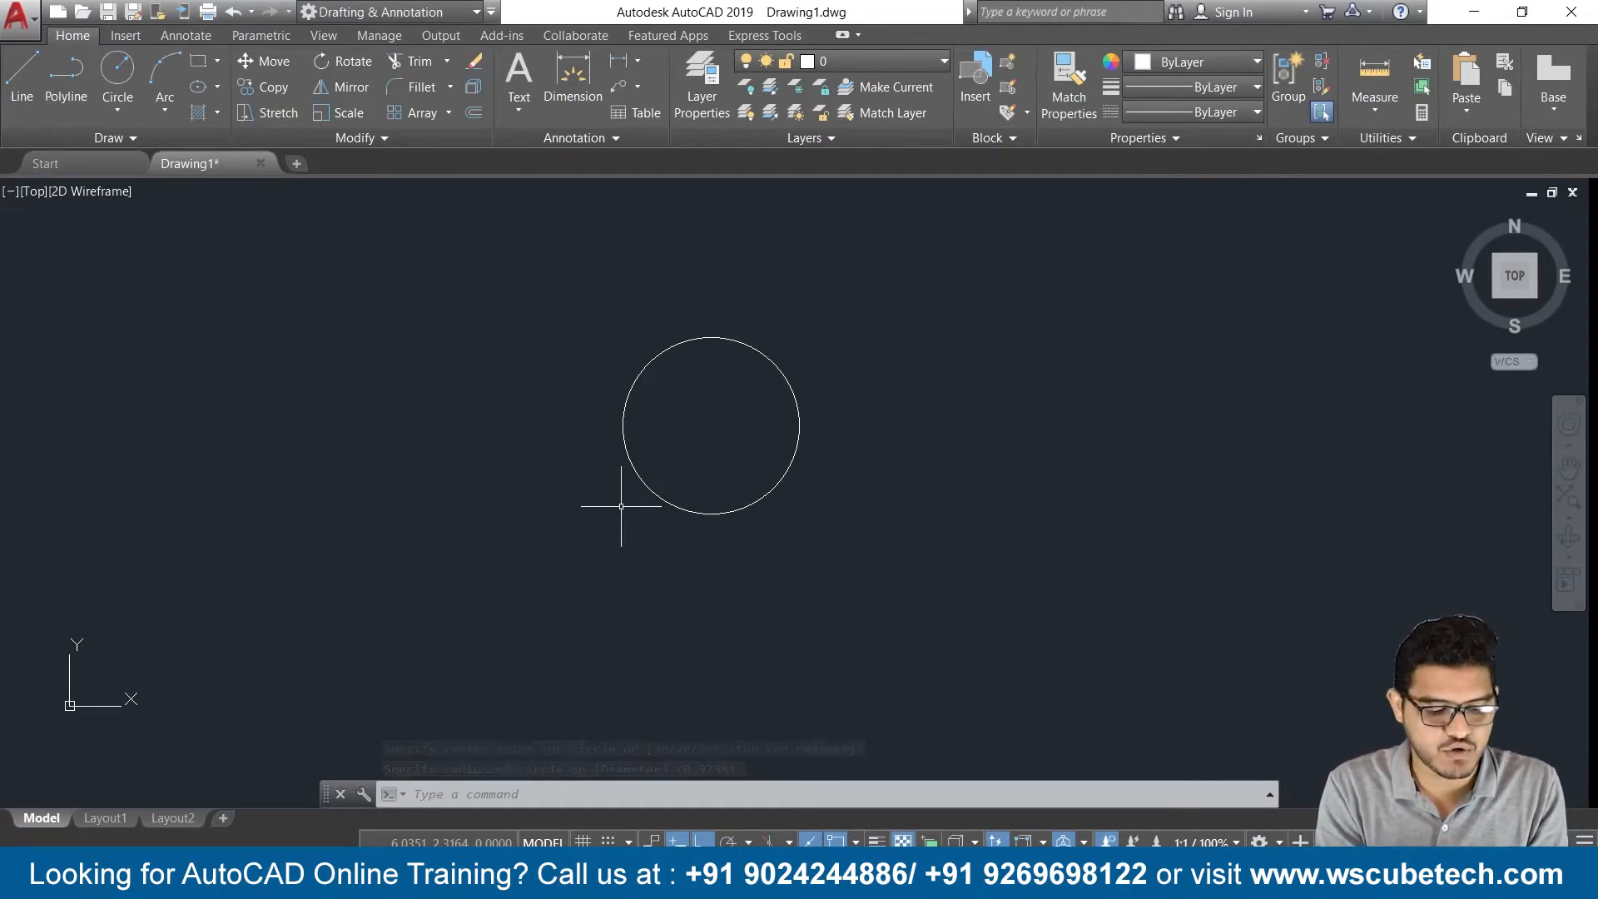
Attach a hyperlink to the new circle that points to the existing file Dra1-Model.pdf
key(ctrl+k)
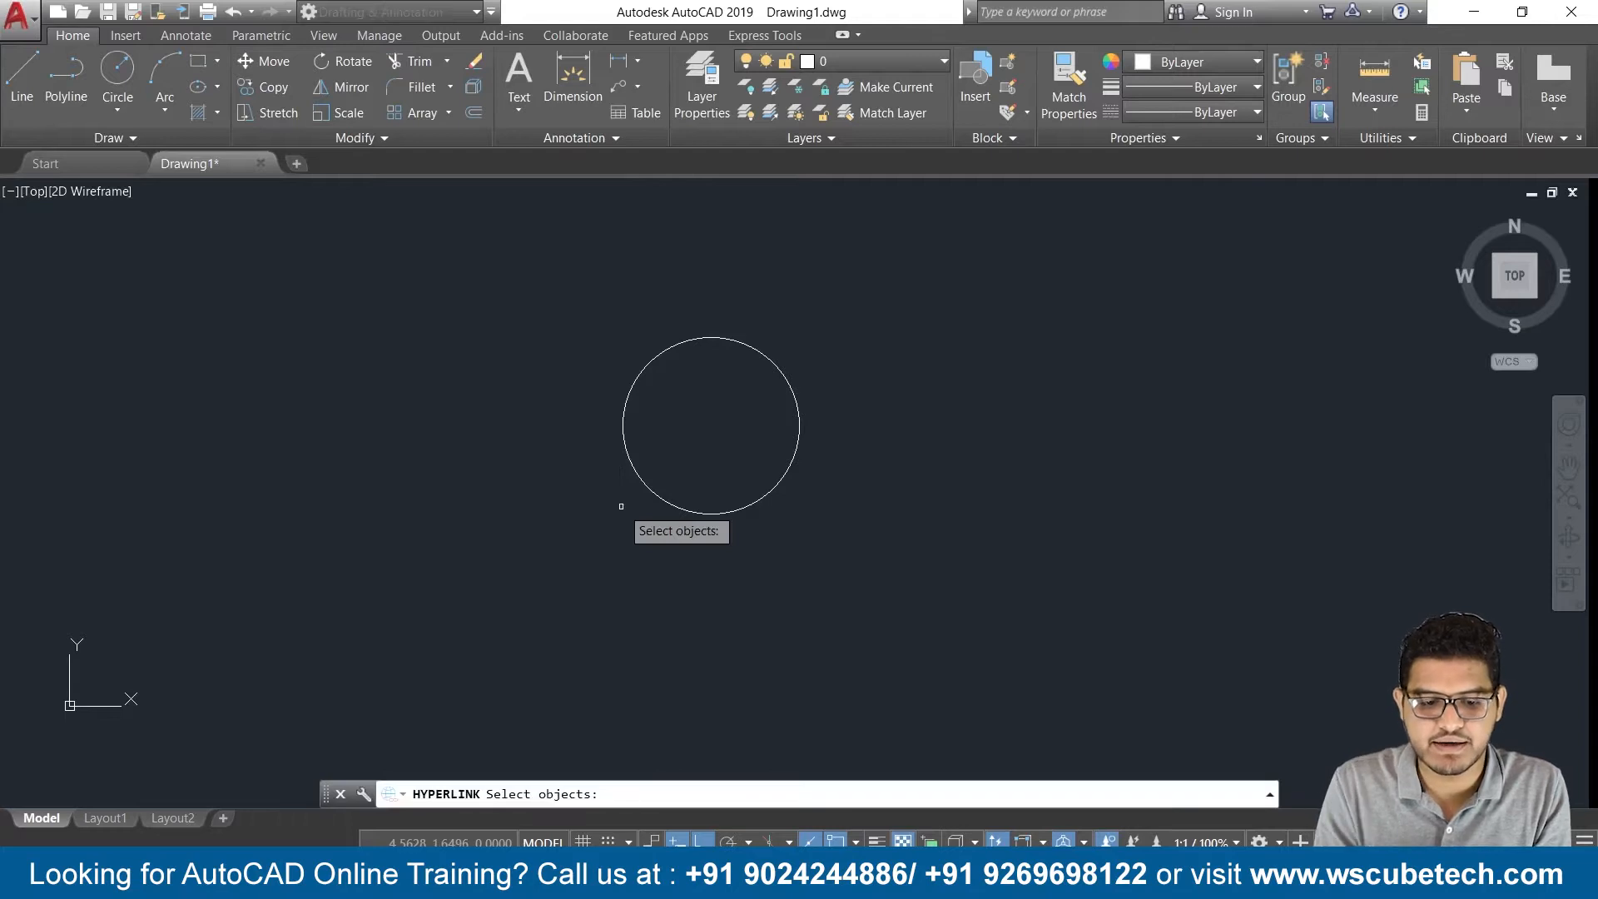
click(914, 327)
click(467, 556)
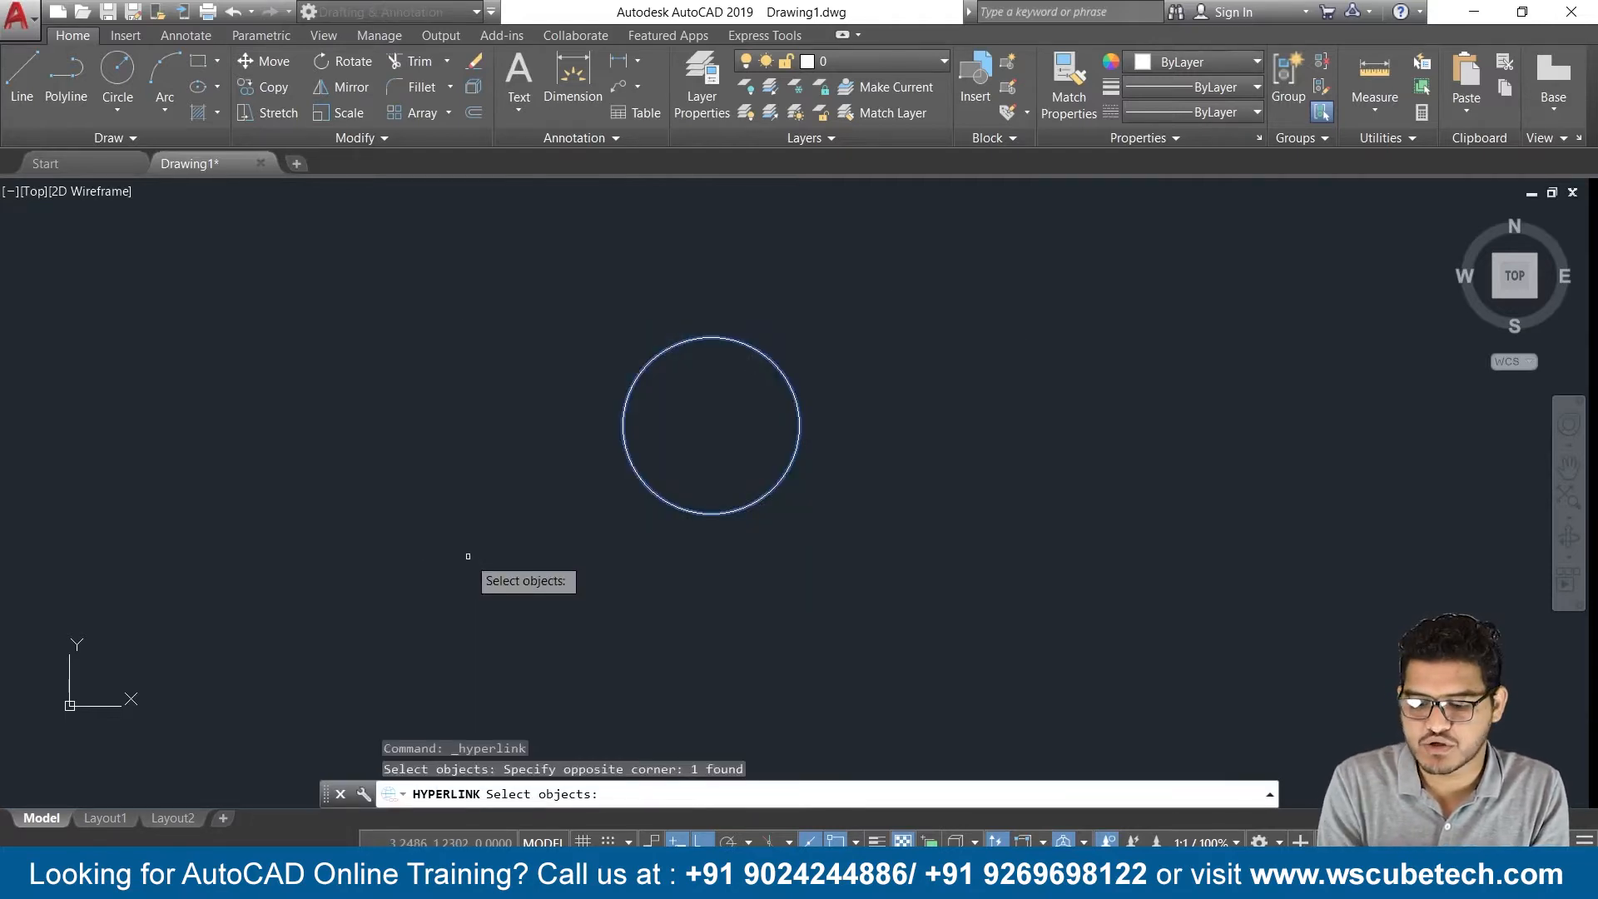
key(Return)
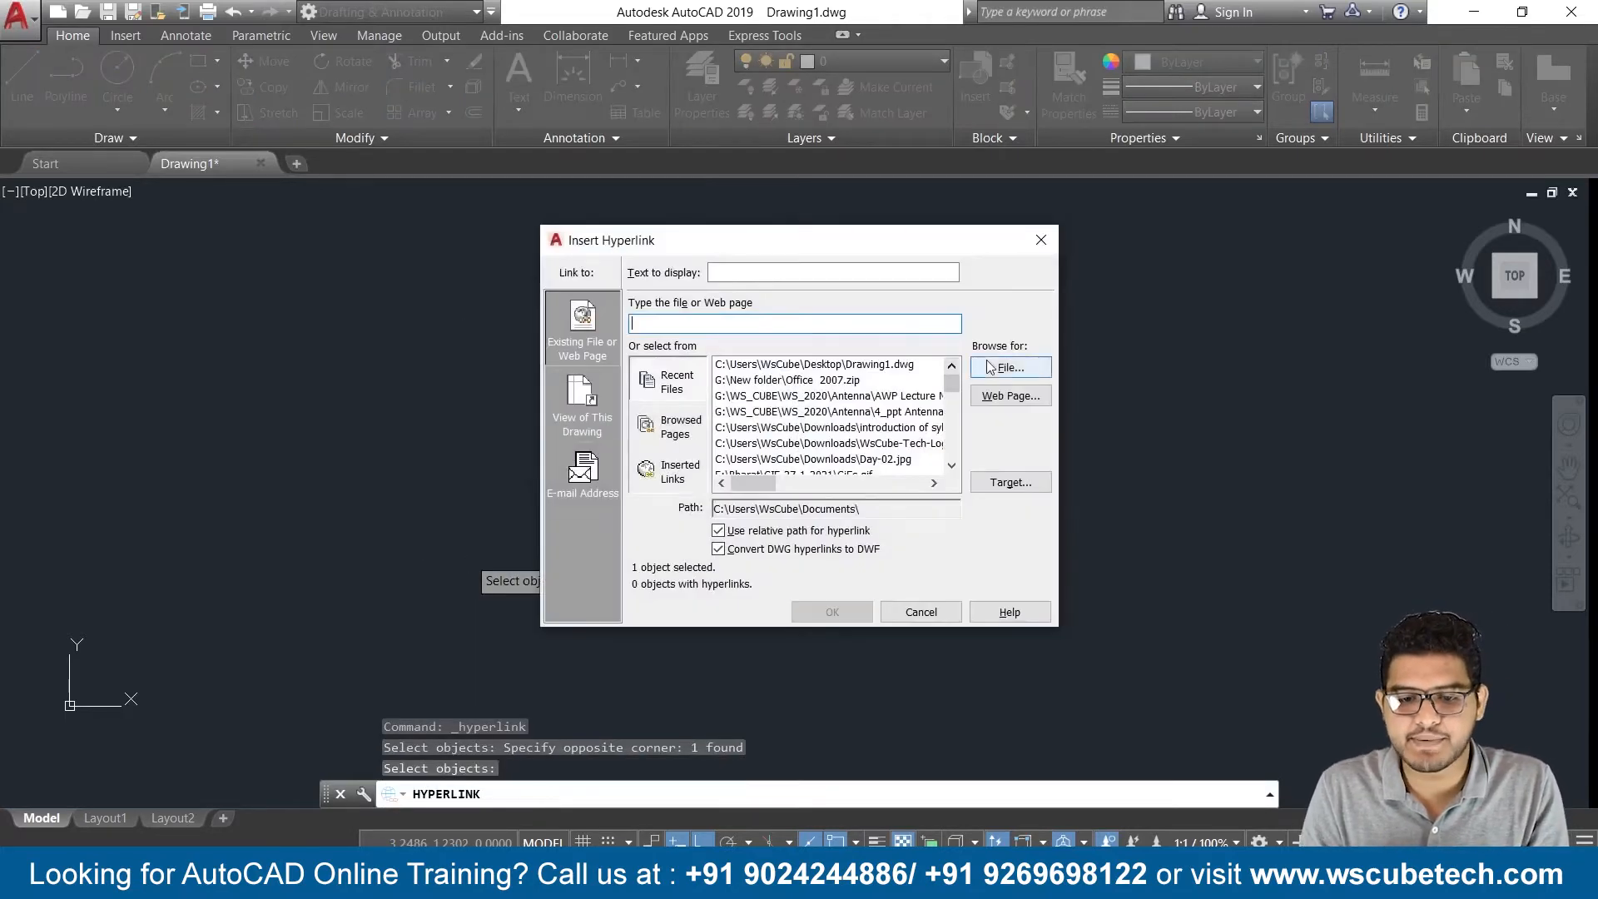
click(992, 368)
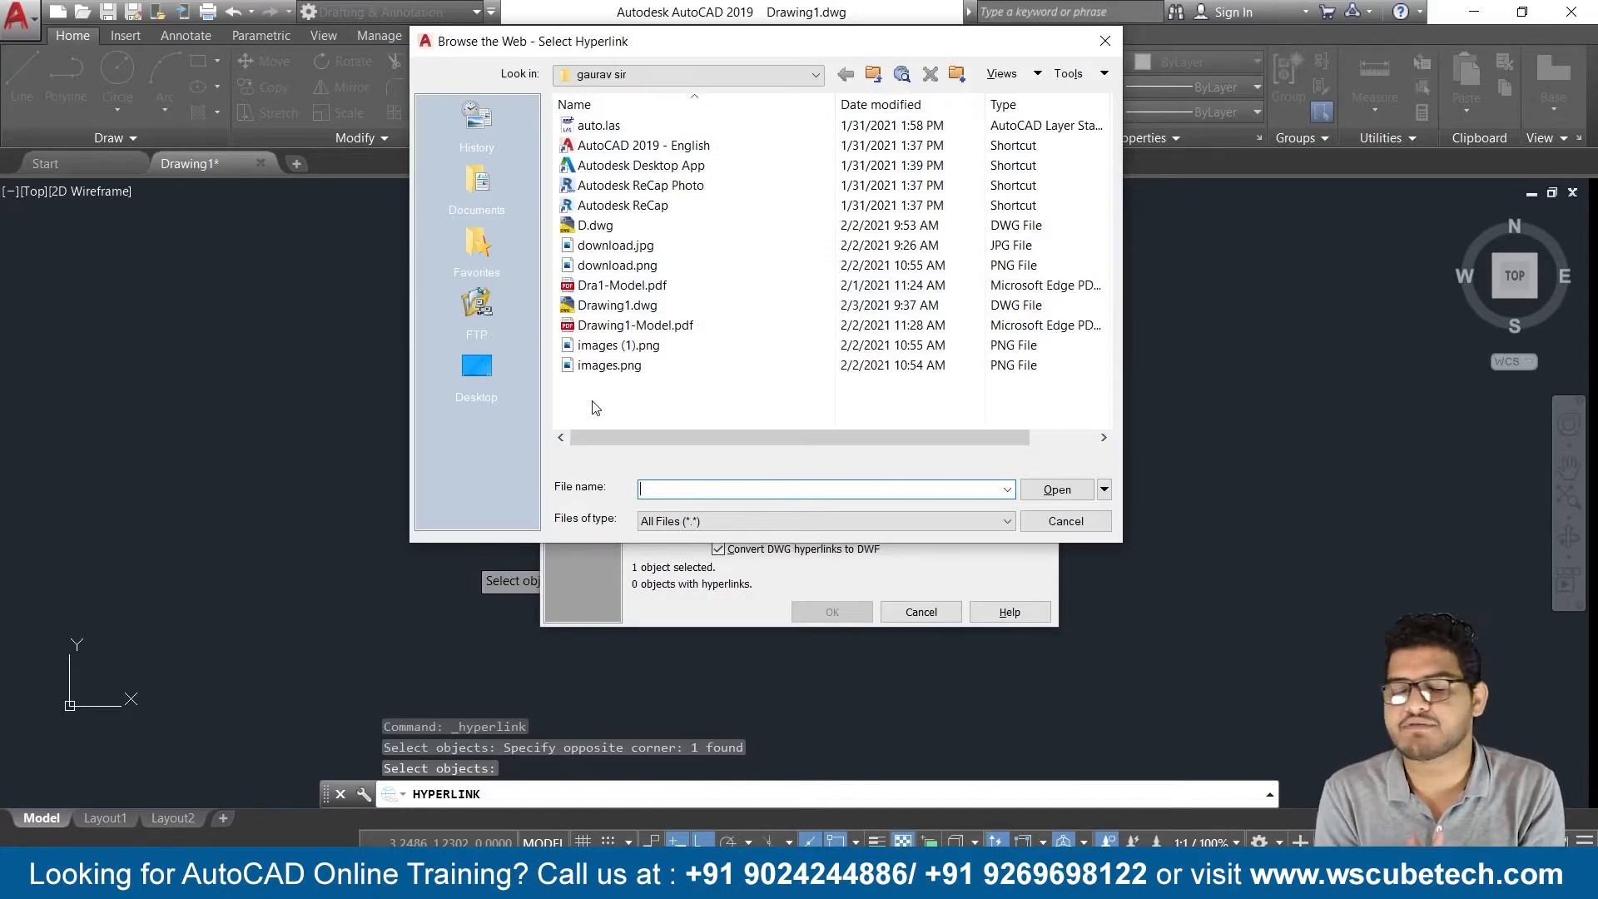
click(714, 288)
click(1043, 489)
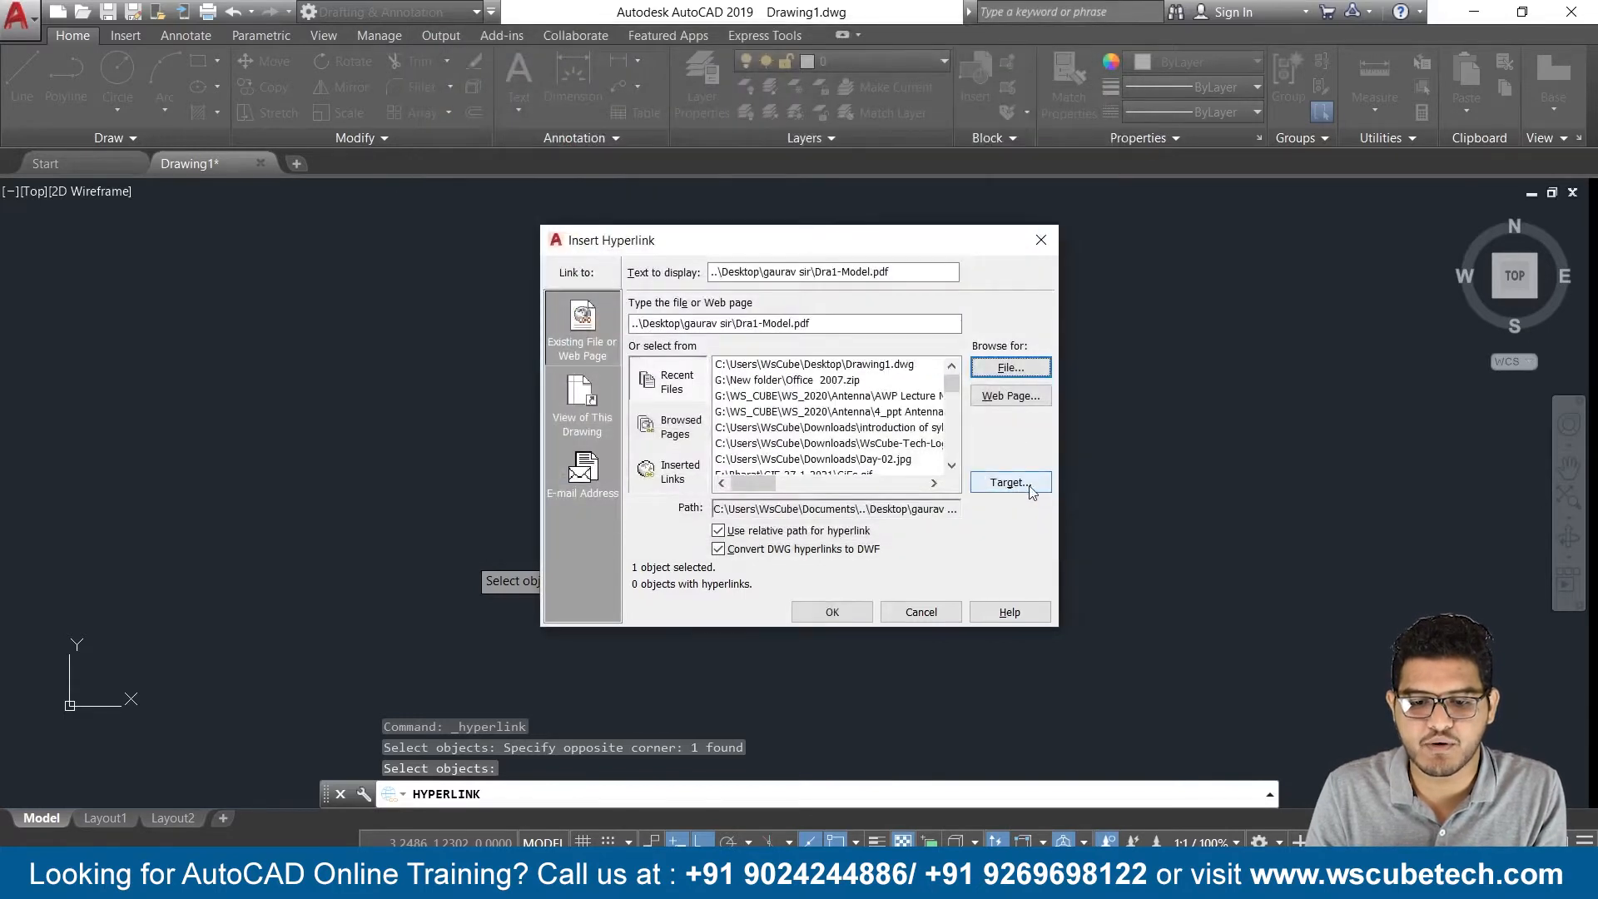
click(830, 613)
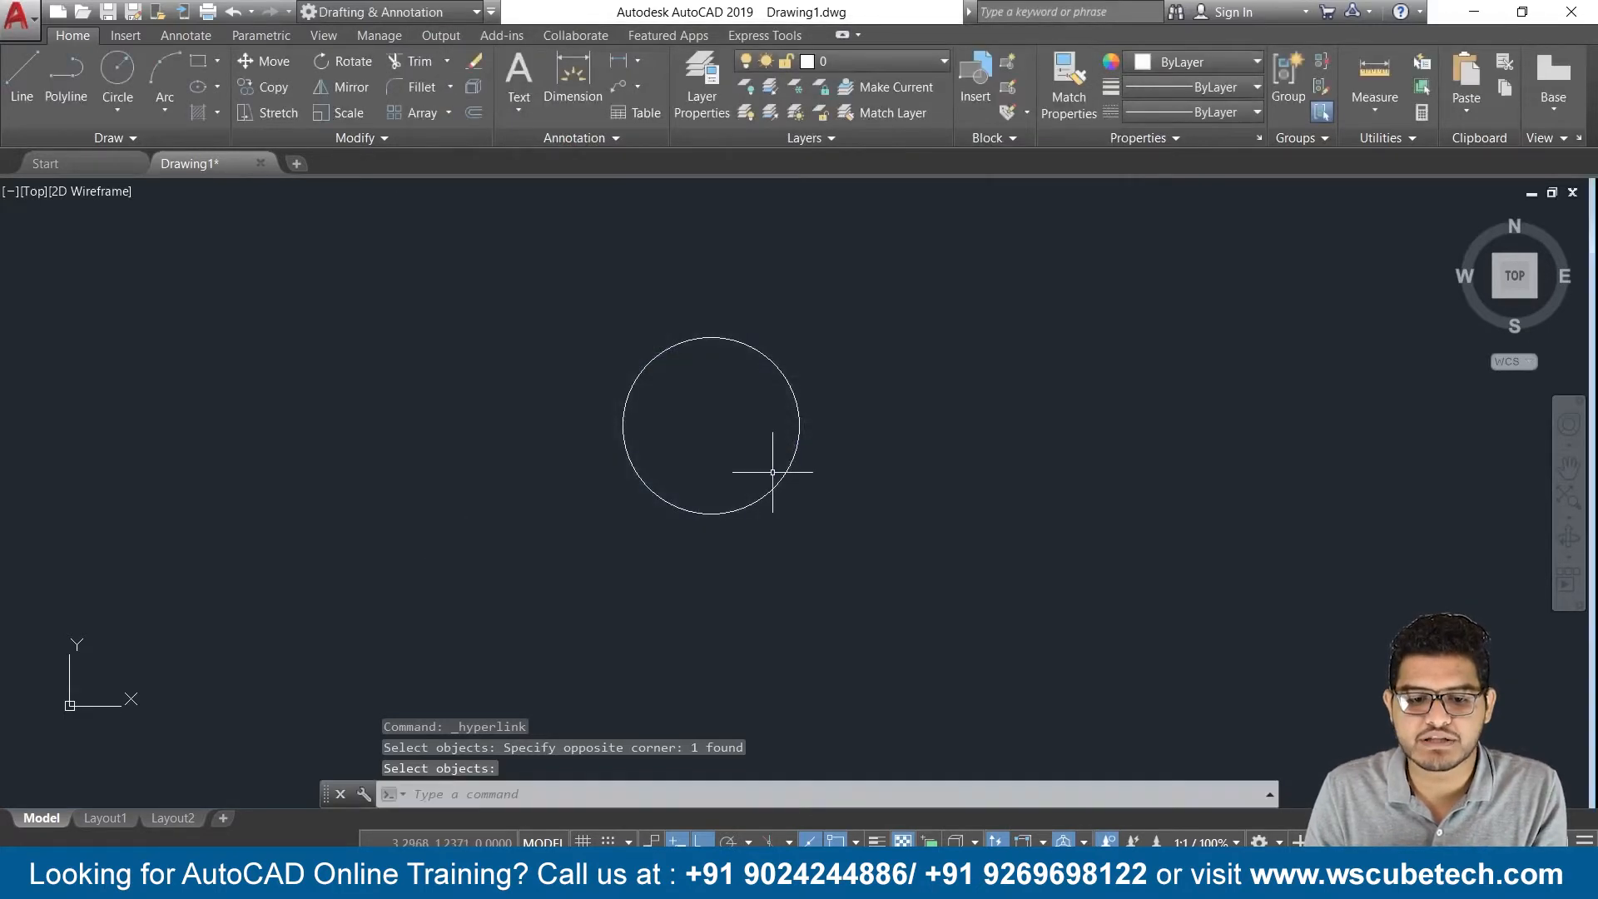
Follow the circle's hyperlink and allow the linked PDF to open
click(797, 421)
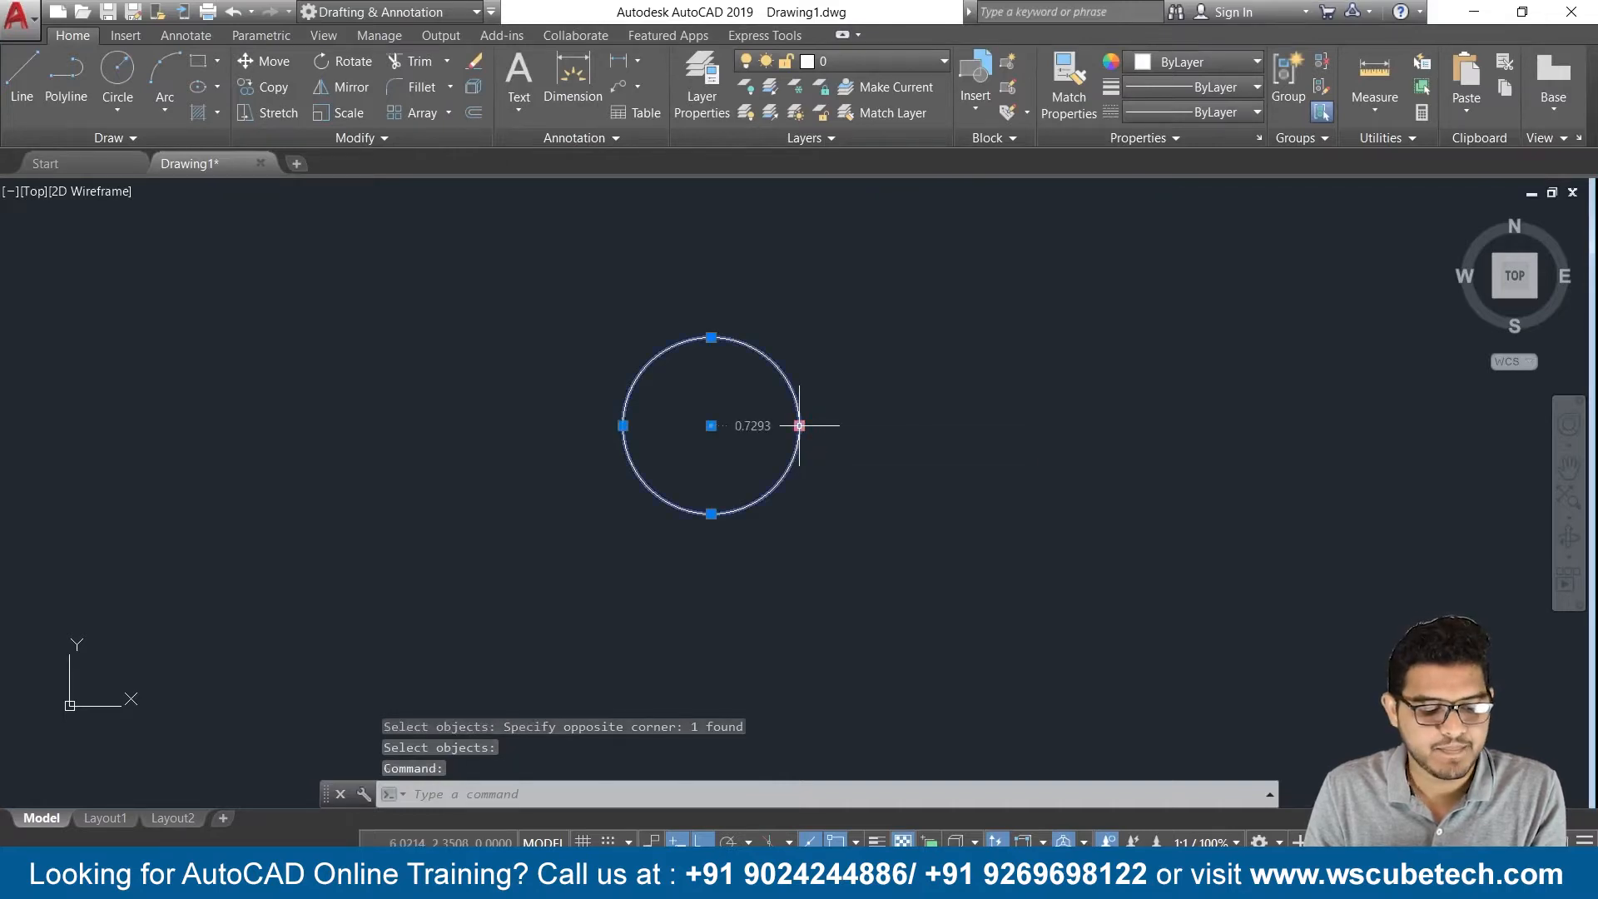
ctrl+click(791, 388)
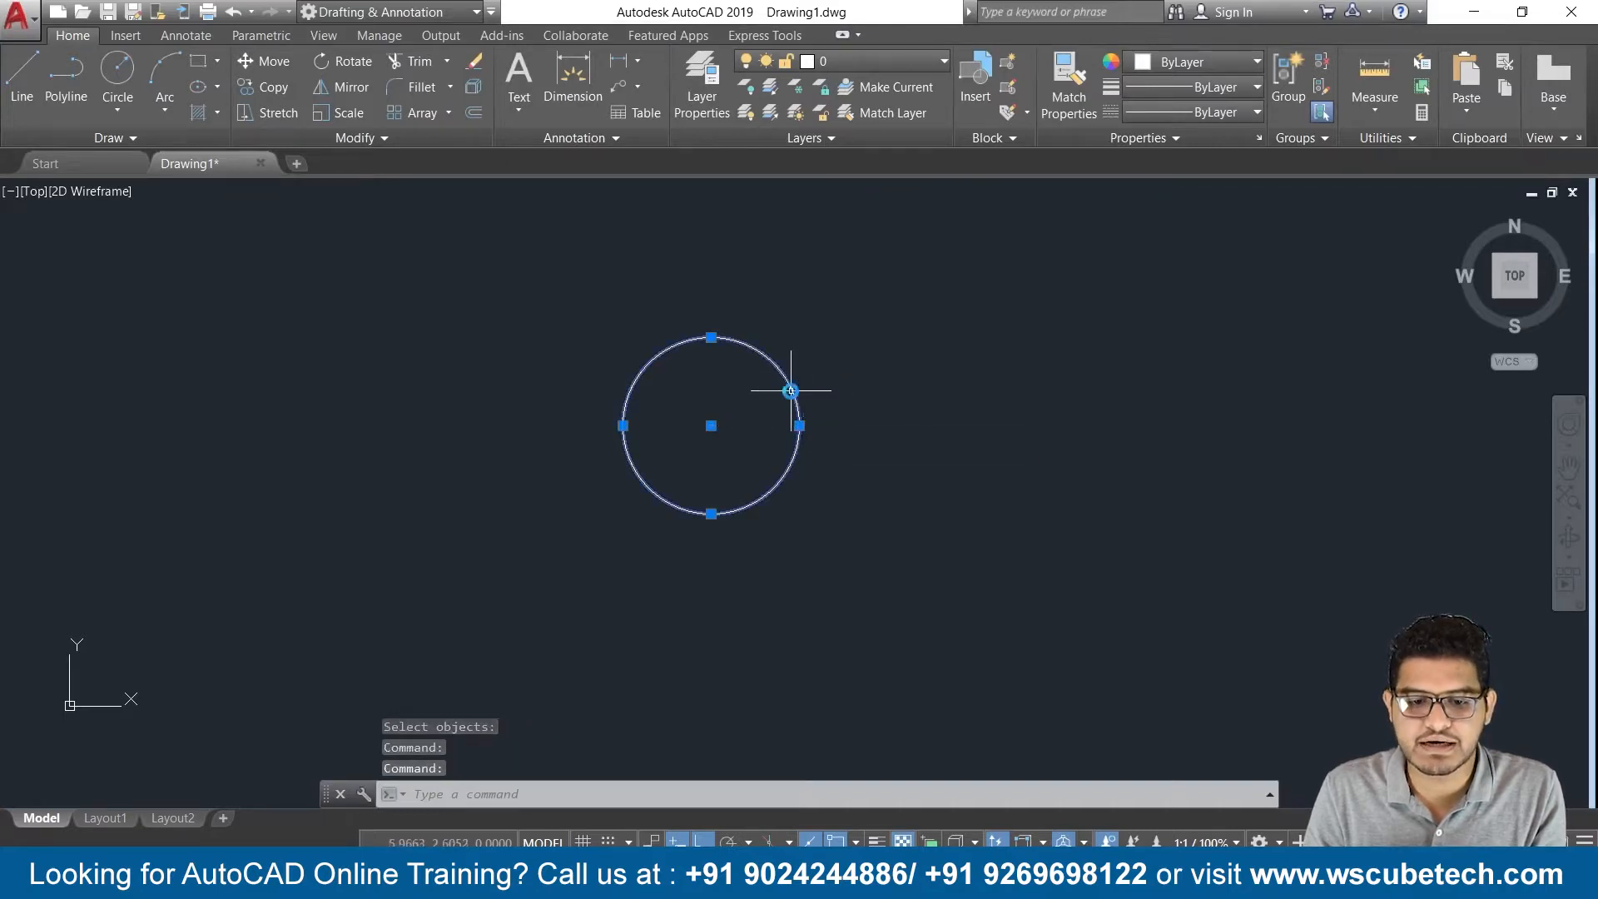
click(1007, 309)
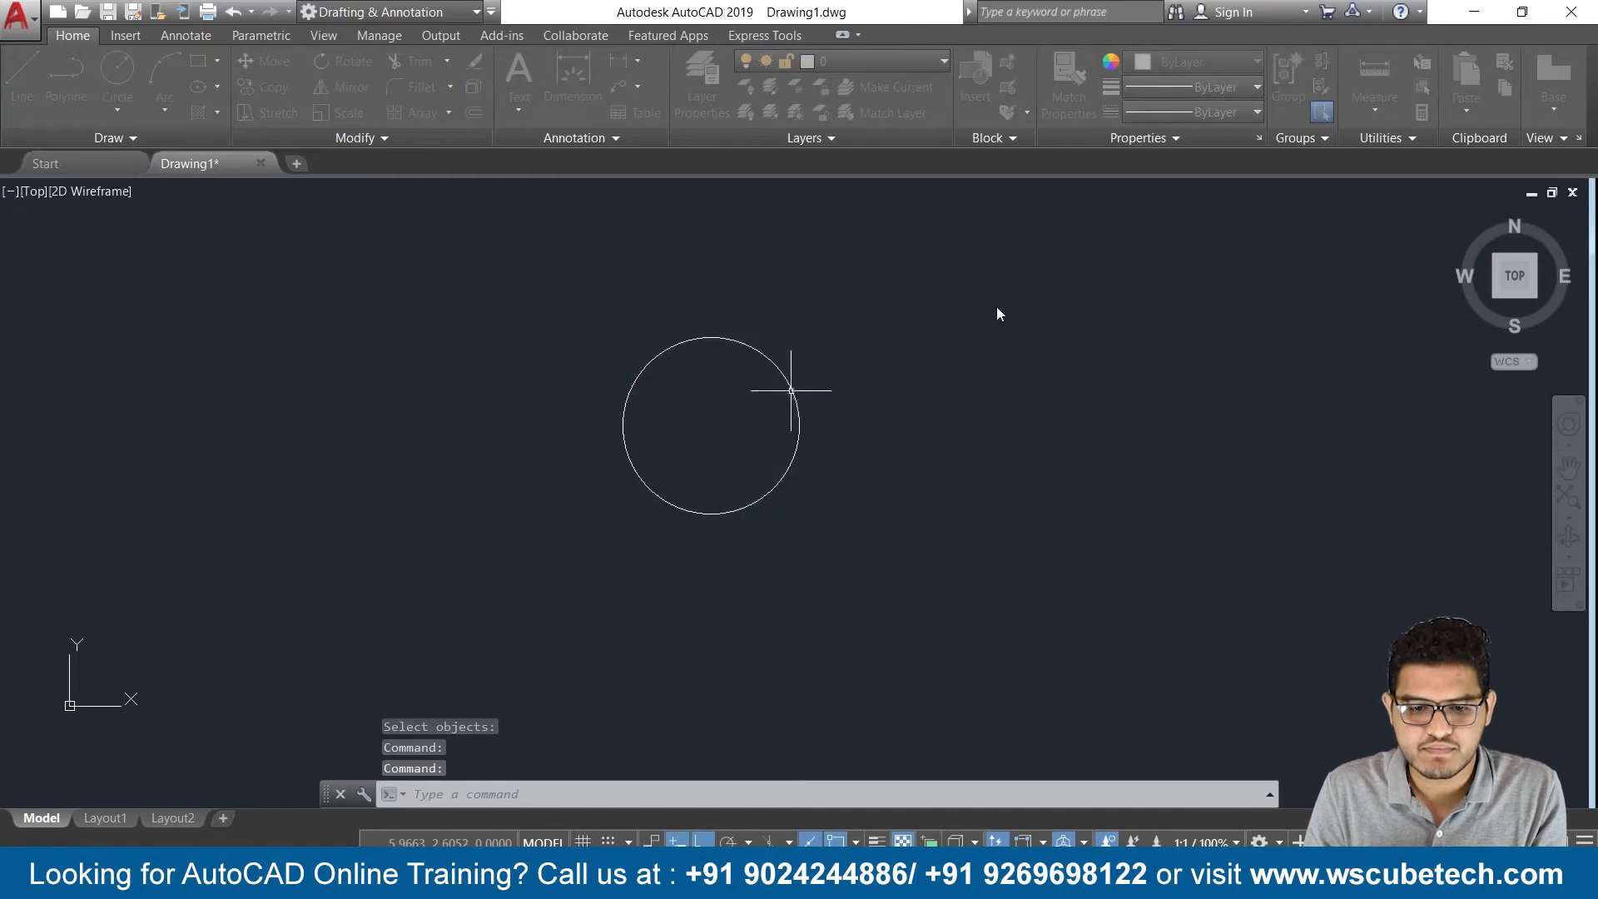
click(891, 357)
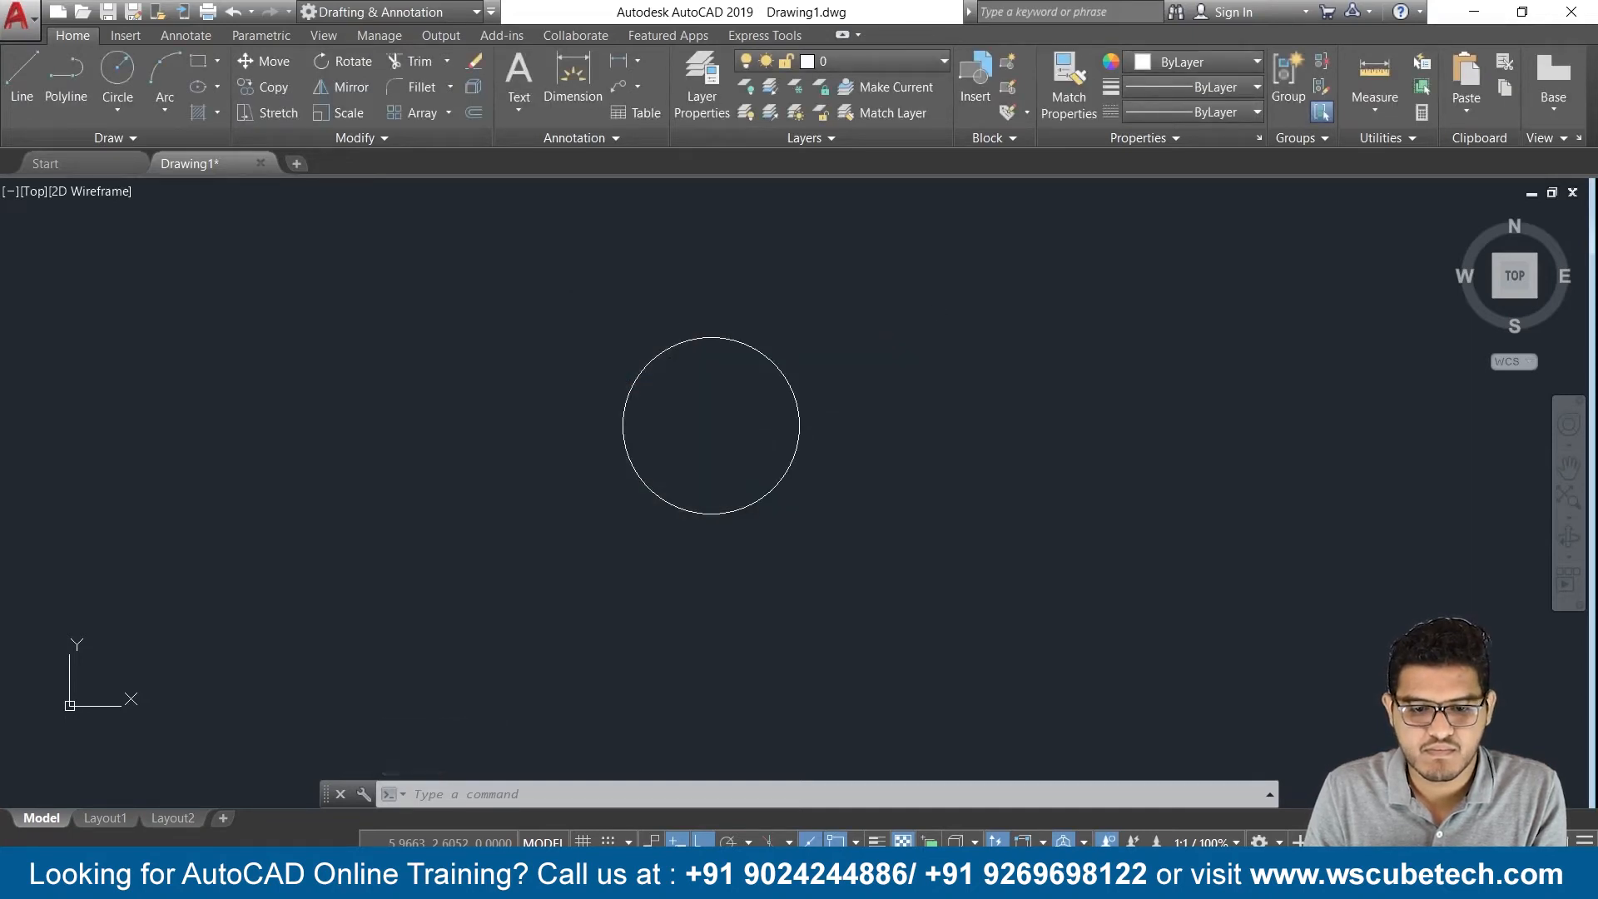
ctrl+click(799, 419)
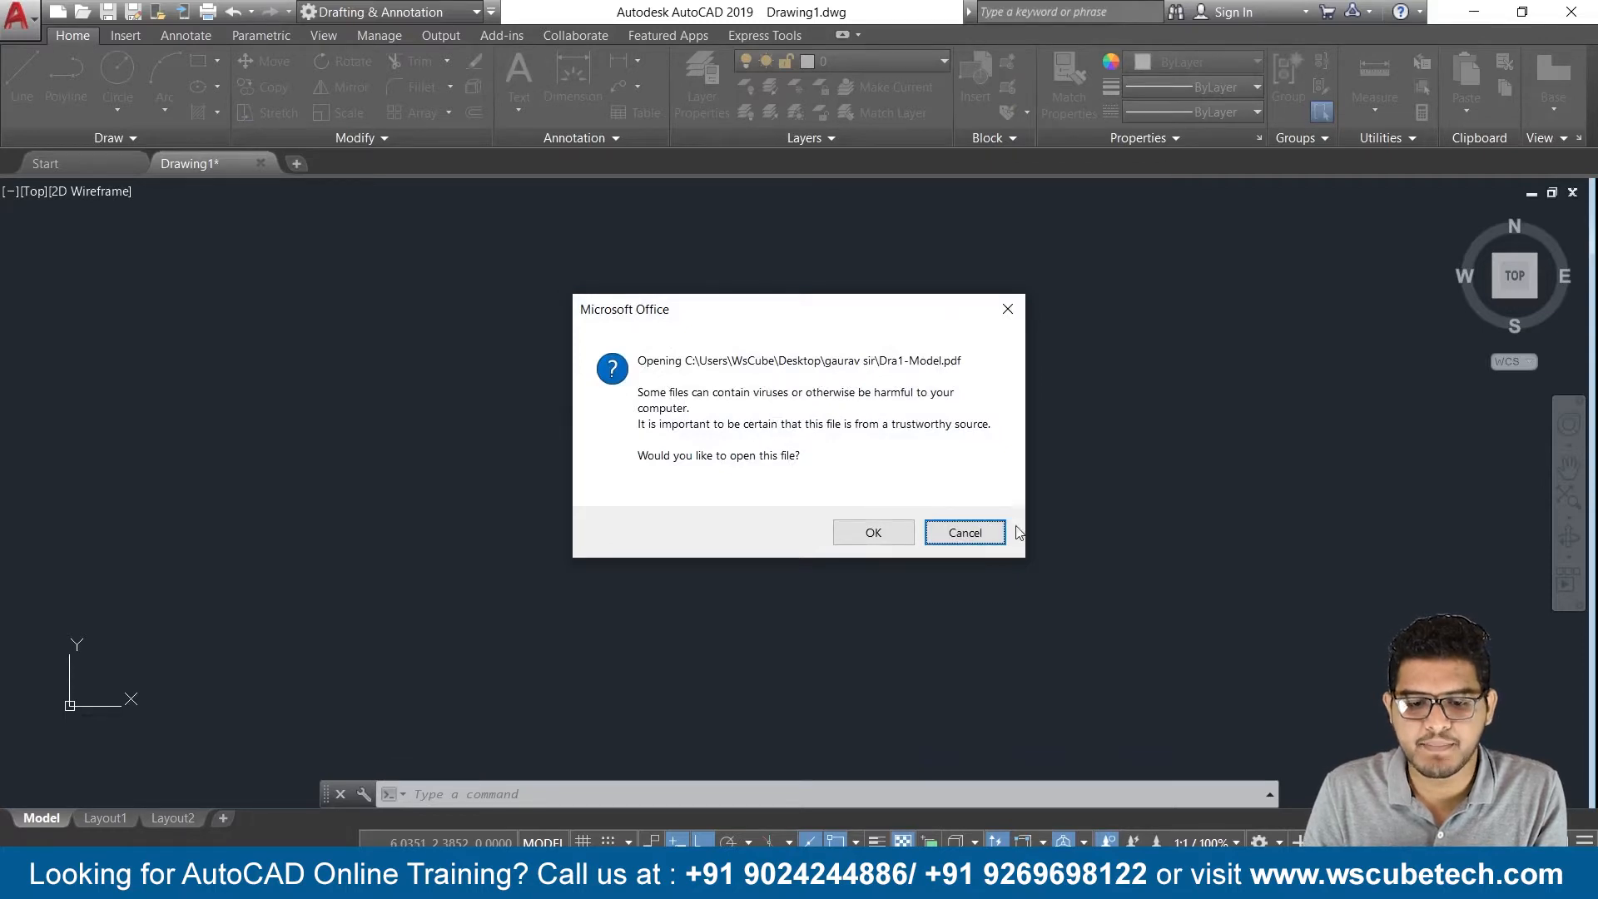
click(880, 539)
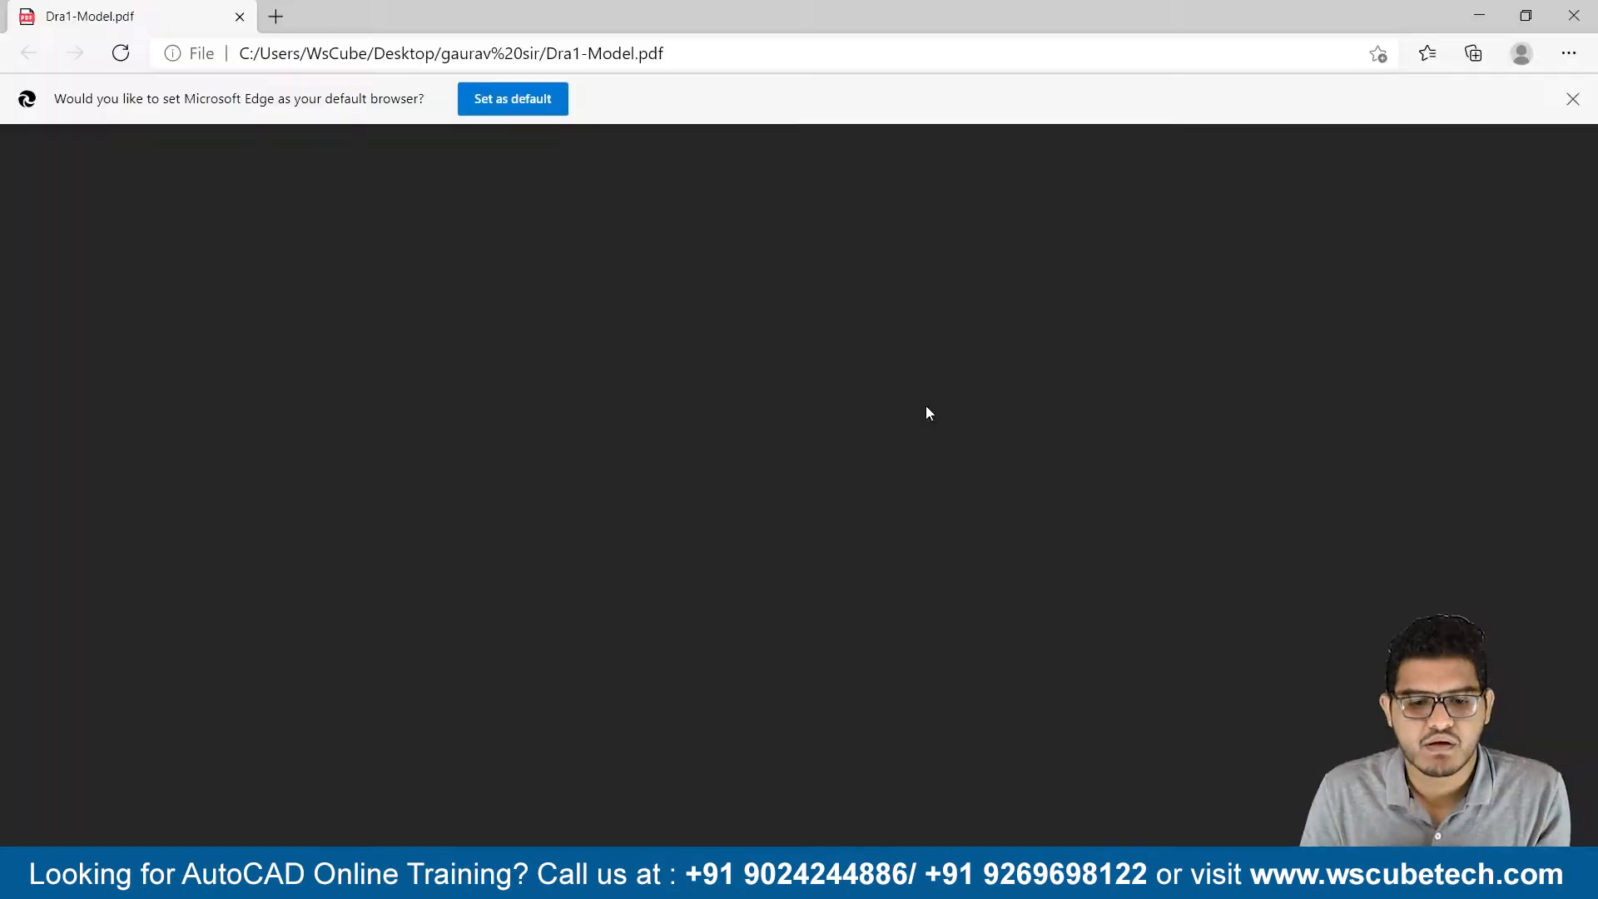
Look over the isometric plane drawing in Dra1-Model.pdf and close the browser
scroll(543, 361, down, 2)
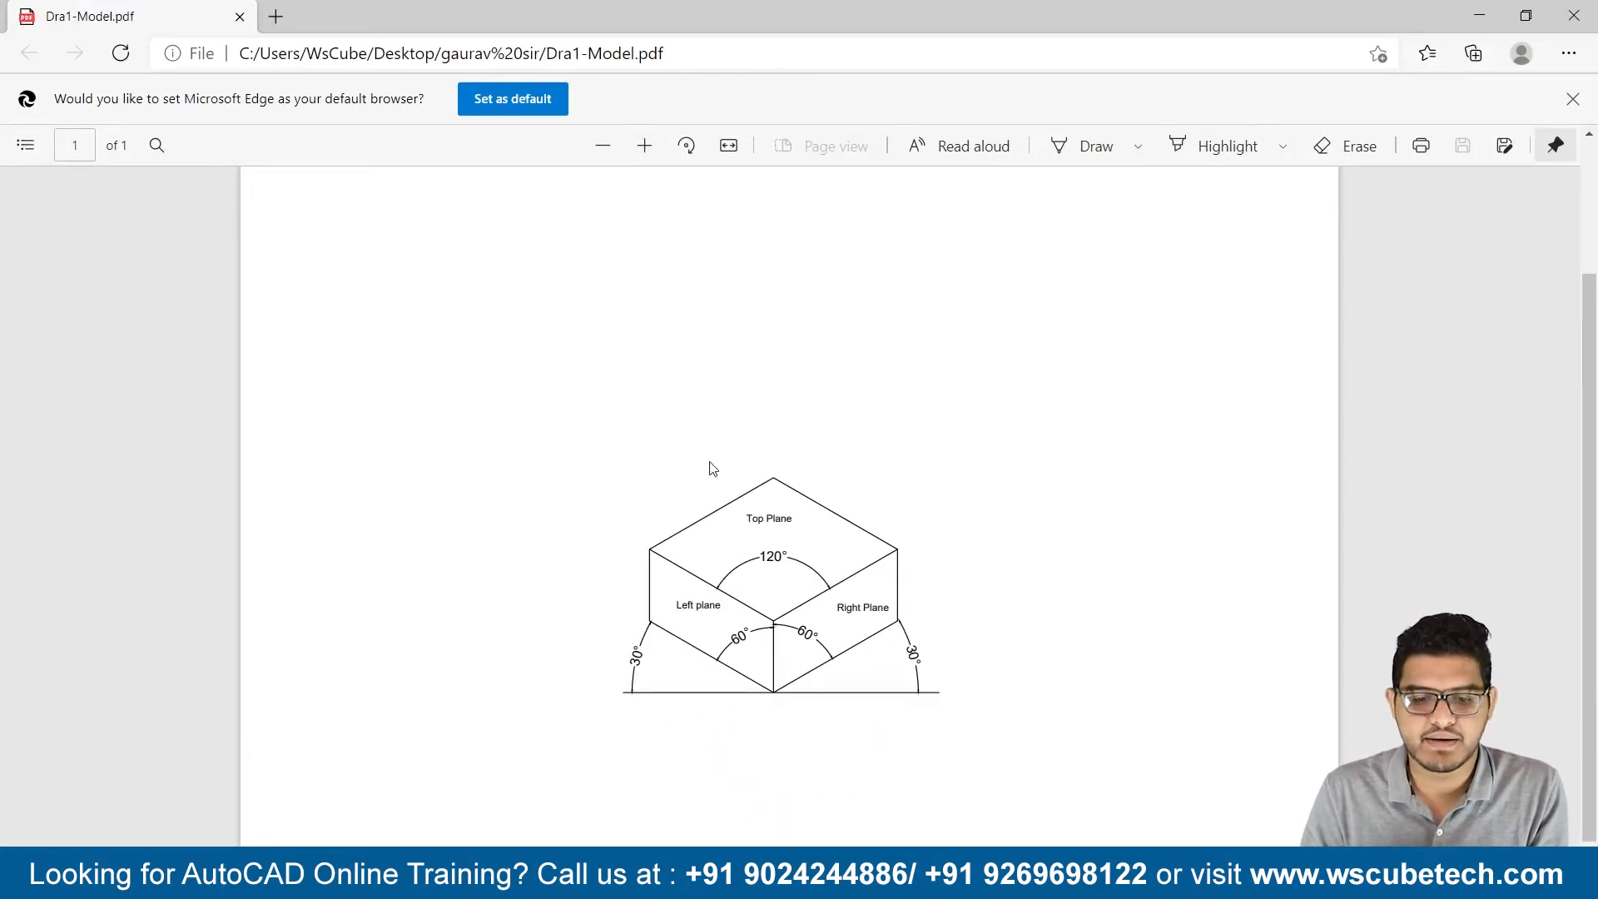
scroll(737, 462, up, 1)
scroll(739, 463, down, 1)
scroll(738, 463, up, 2)
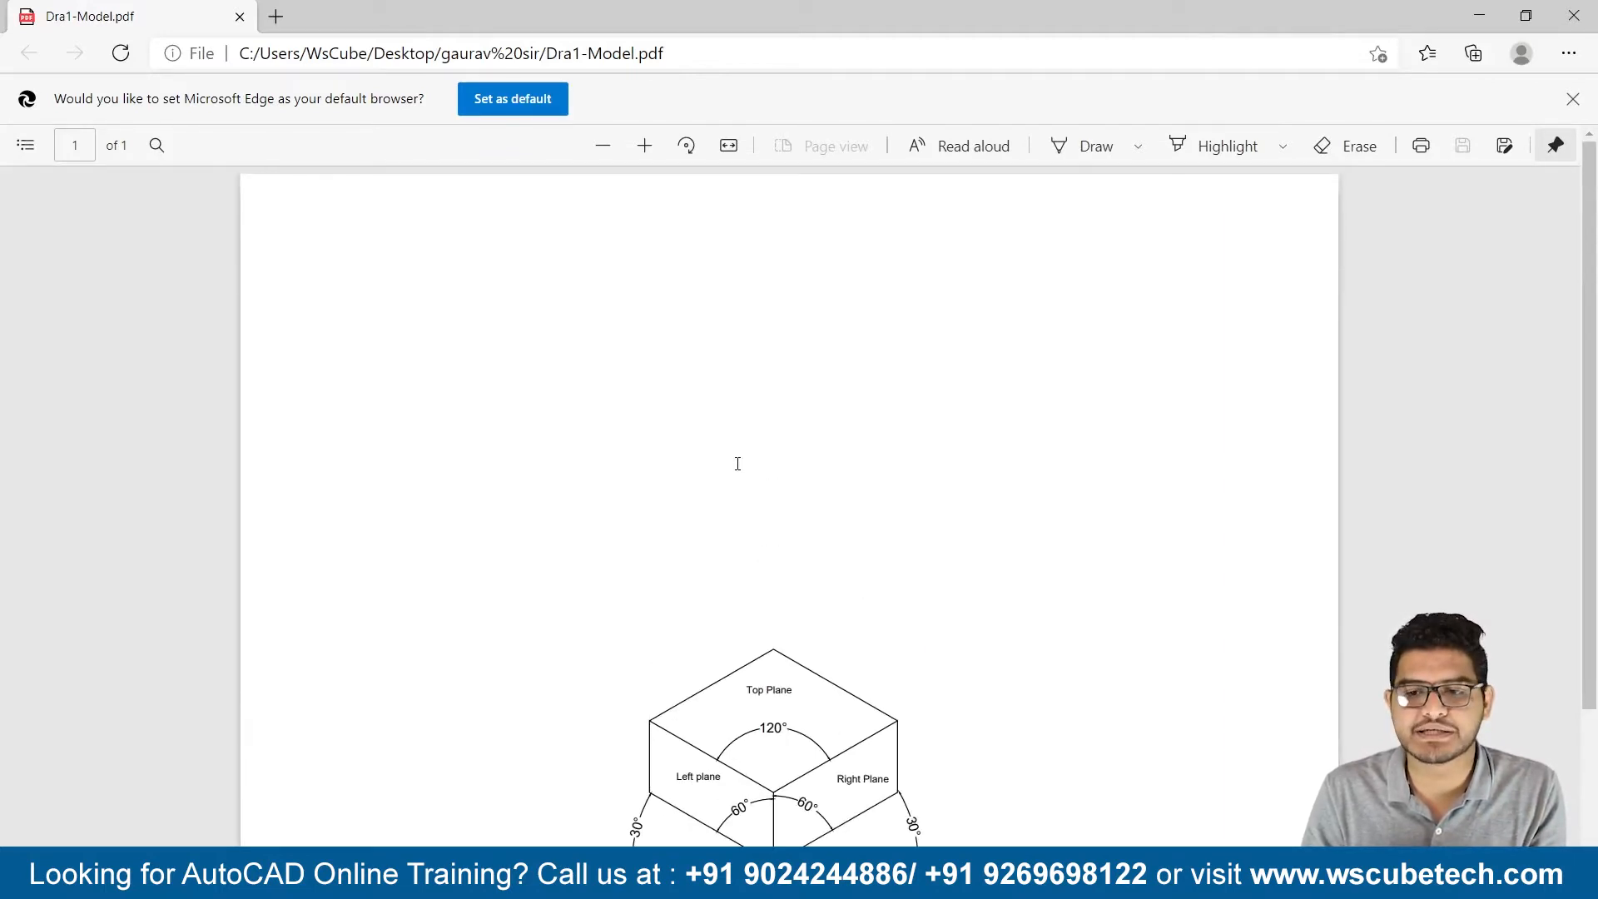
click(1573, 14)
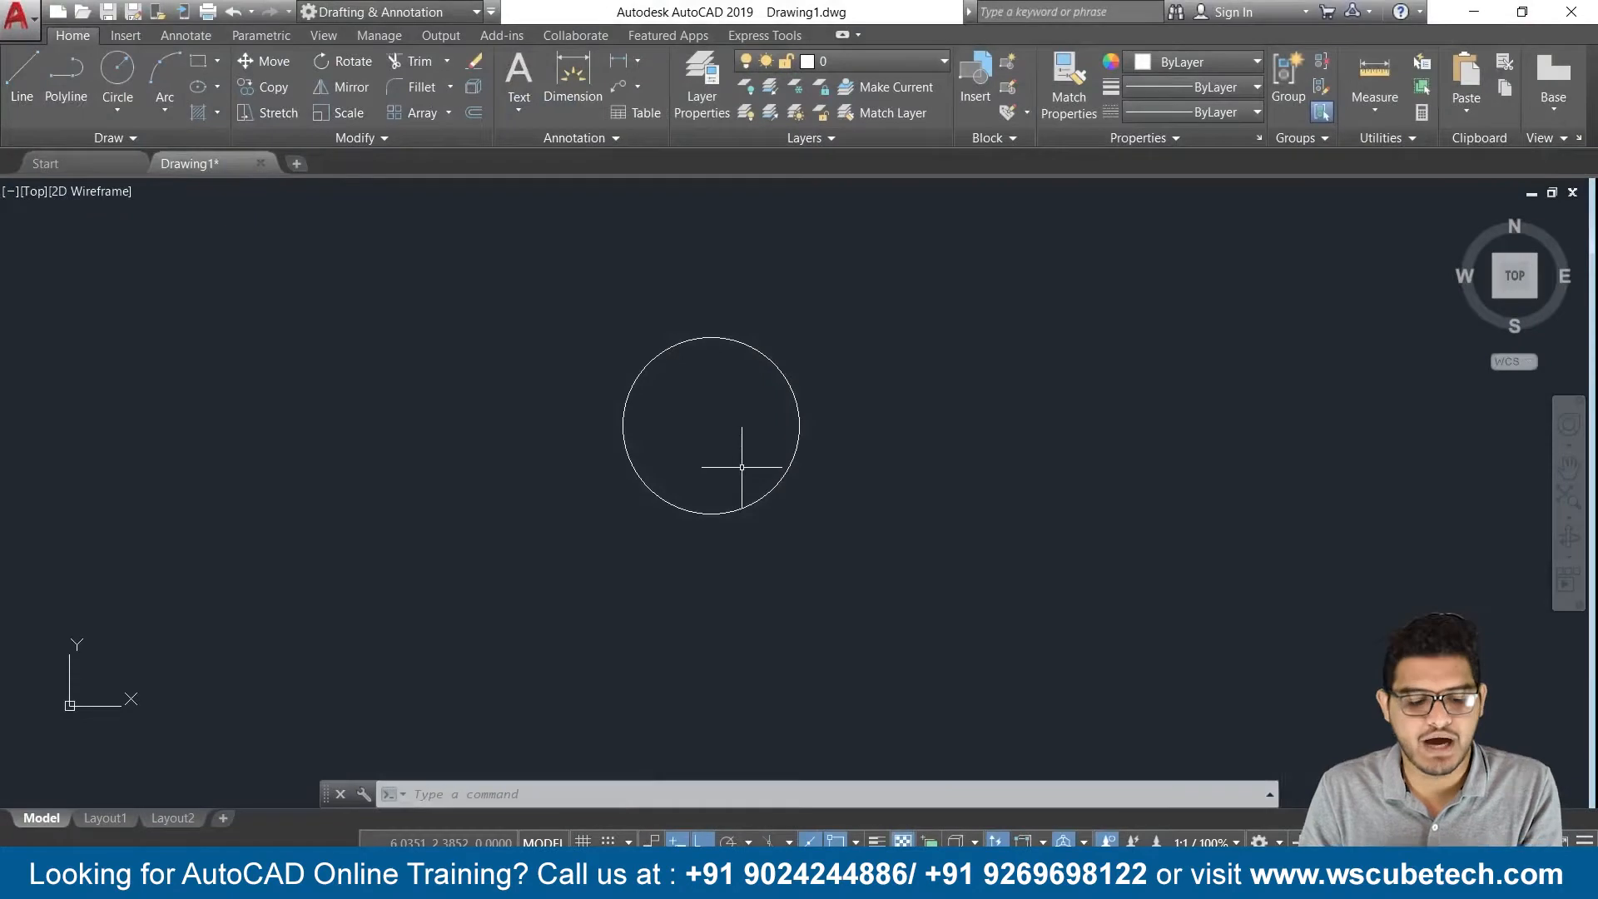
Erase the circle and draw a rectangle in the middle of the drawing area
key(ctrl+a)
key(Delete)
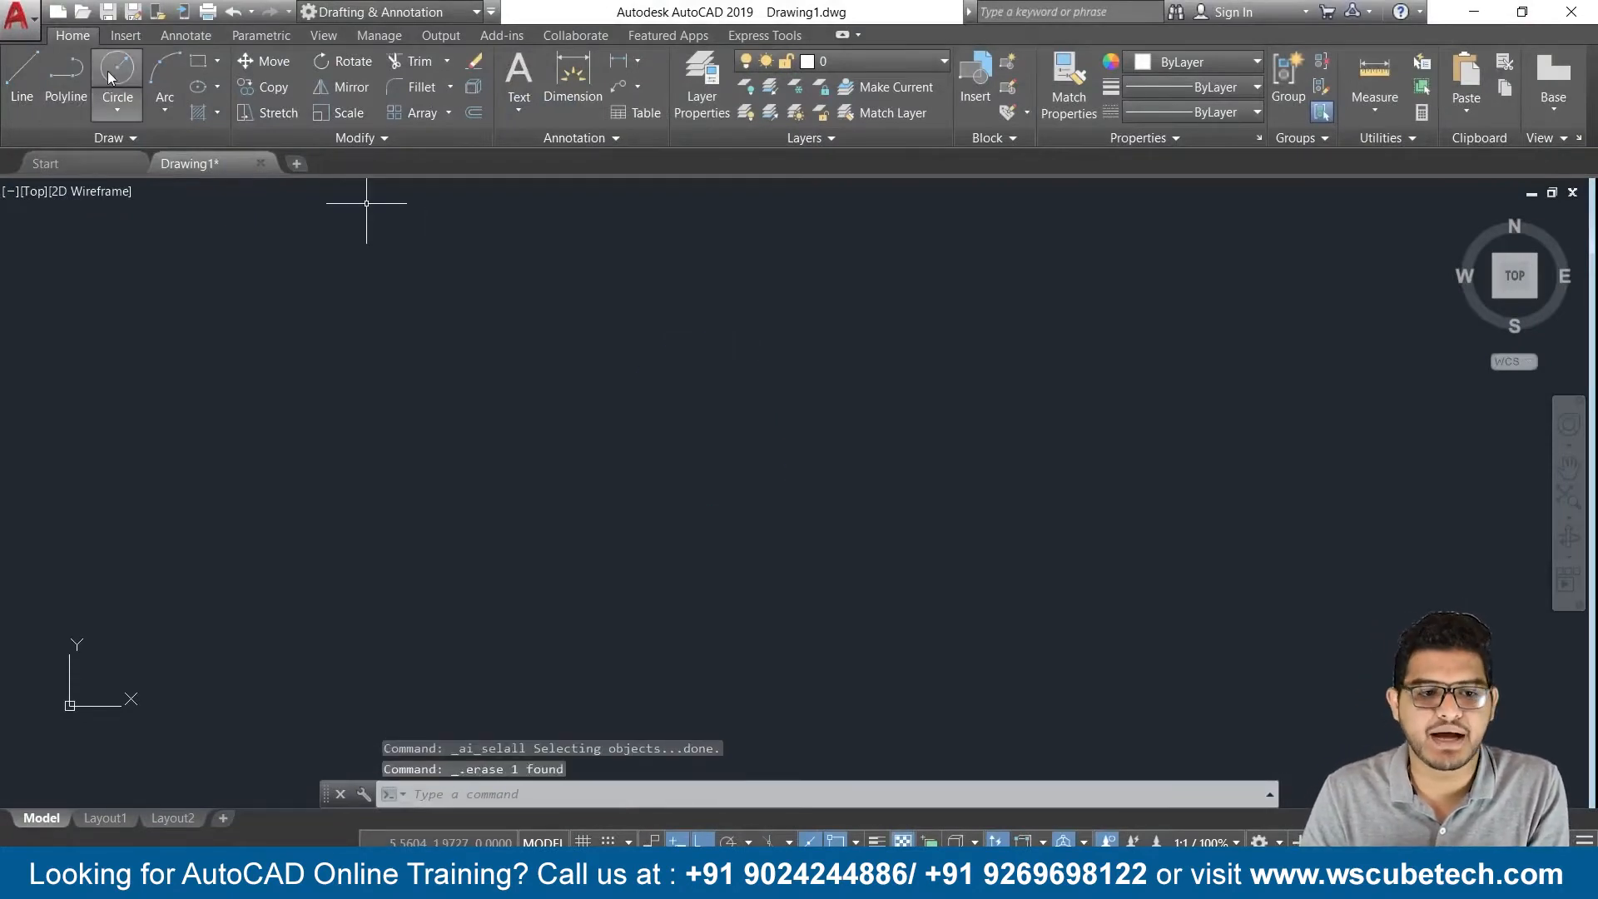
click(221, 64)
click(230, 82)
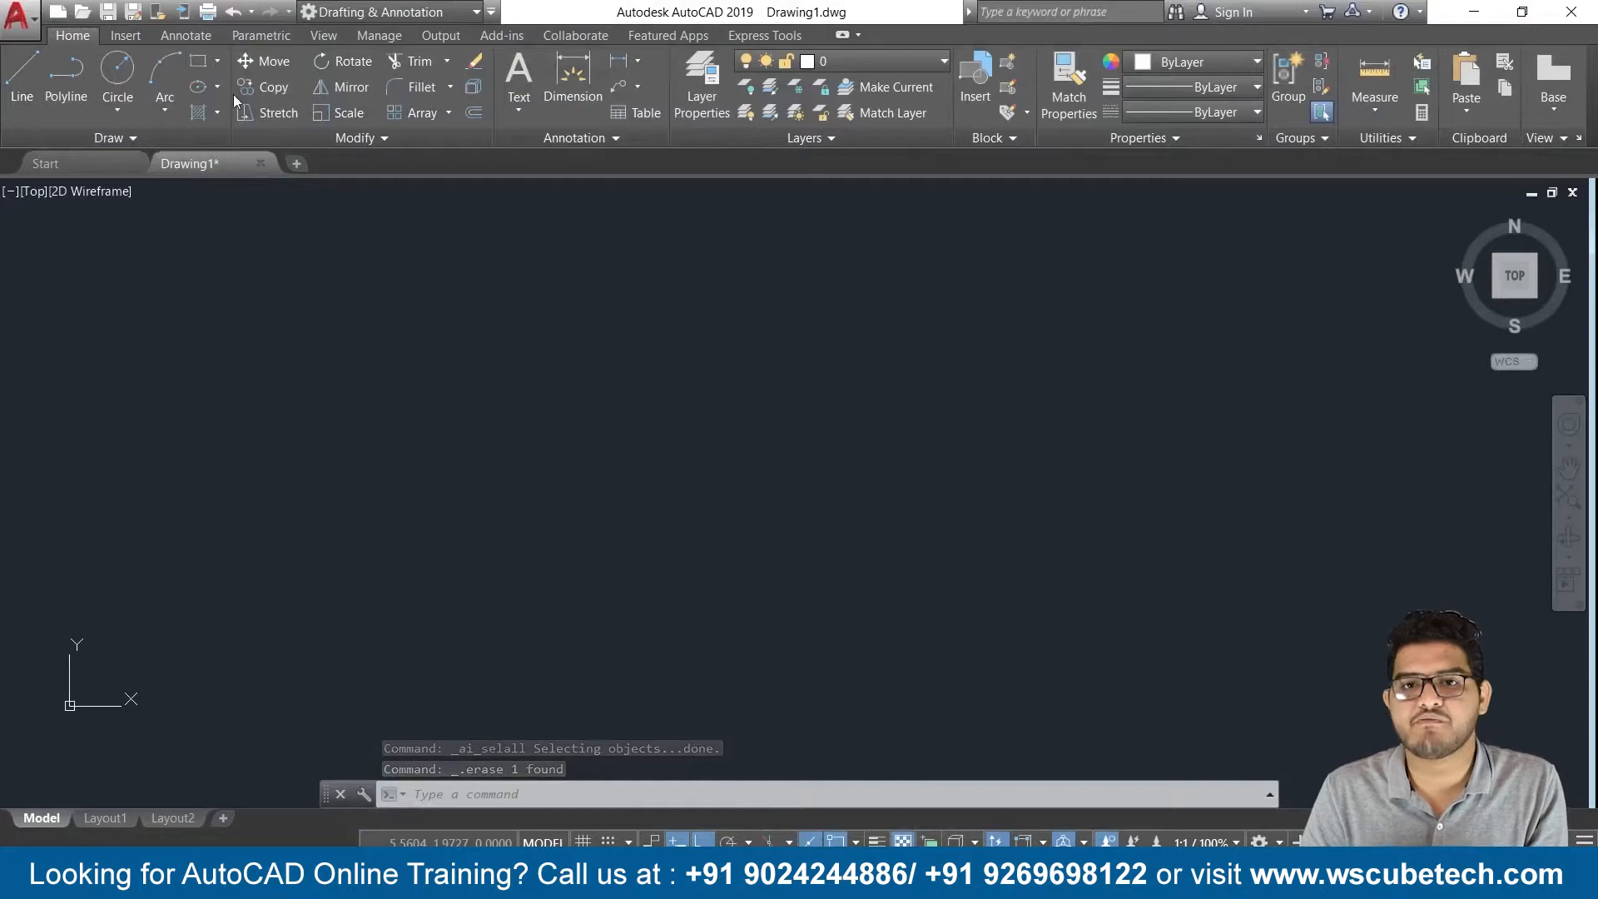
click(958, 566)
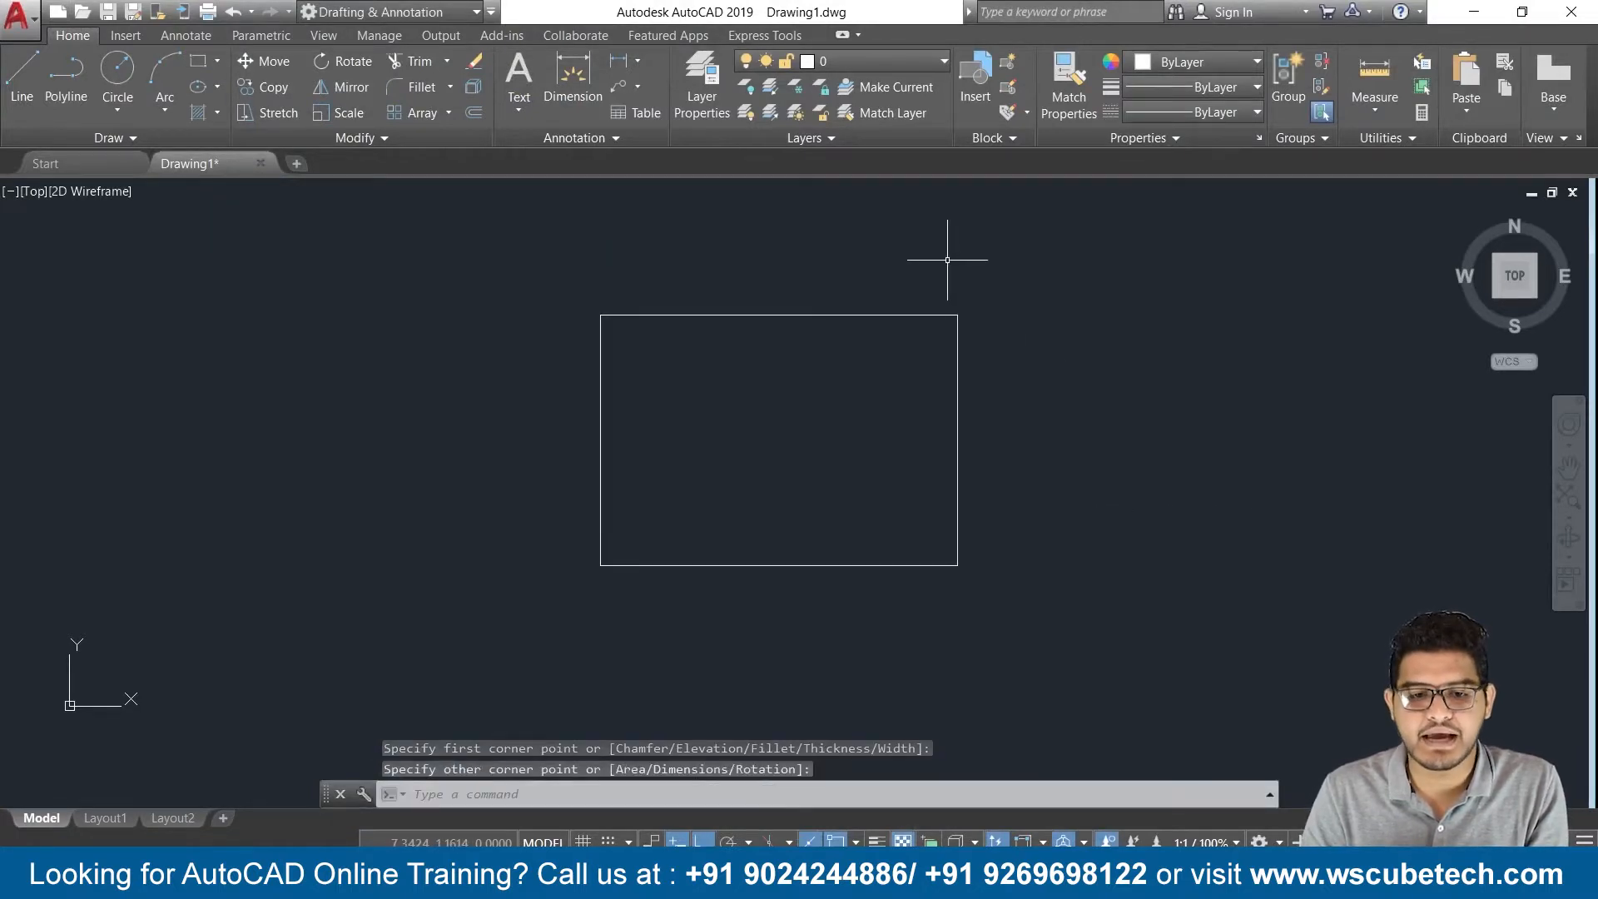
Start a hyperlink for the rectangle and browse the web for a page to link to
key(ctrl+k)
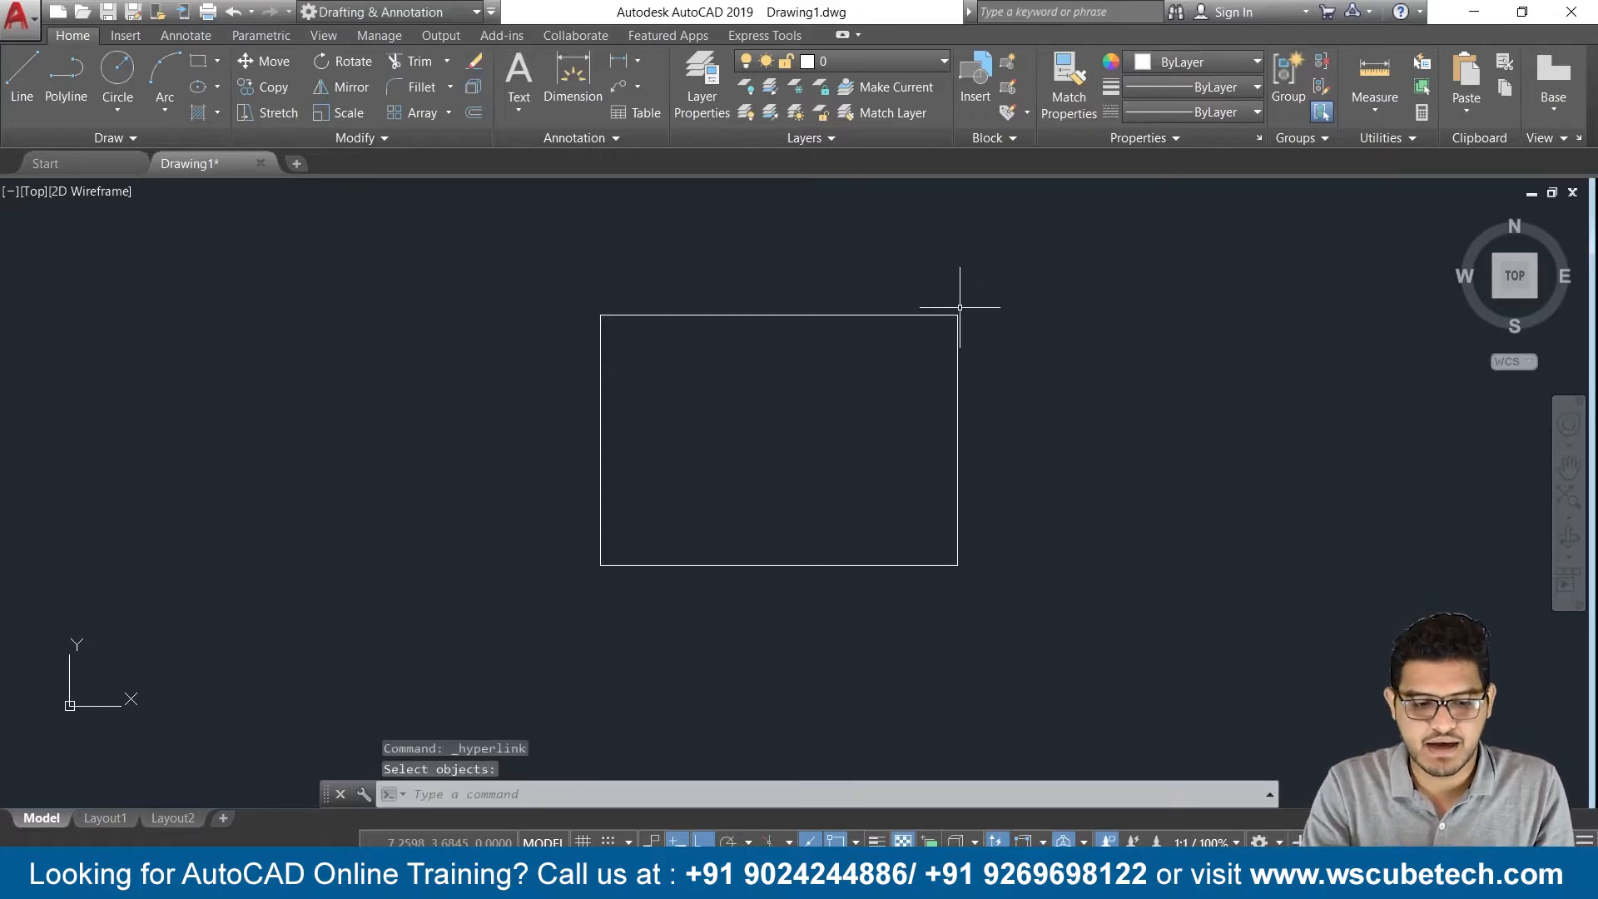
key(Escape)
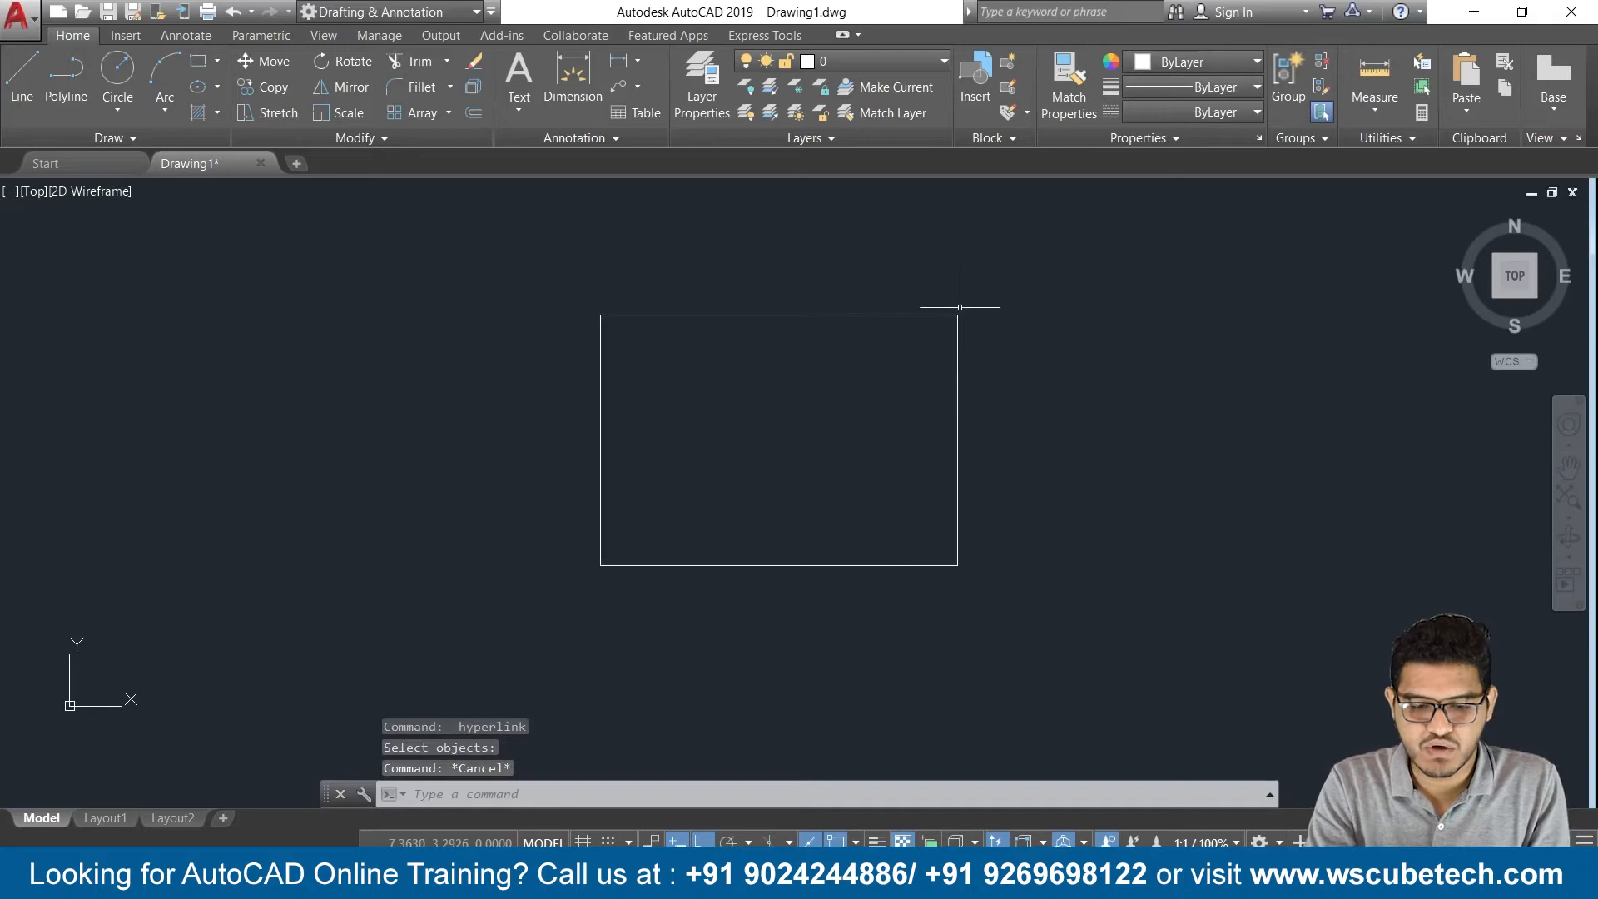
key(ctrl+k)
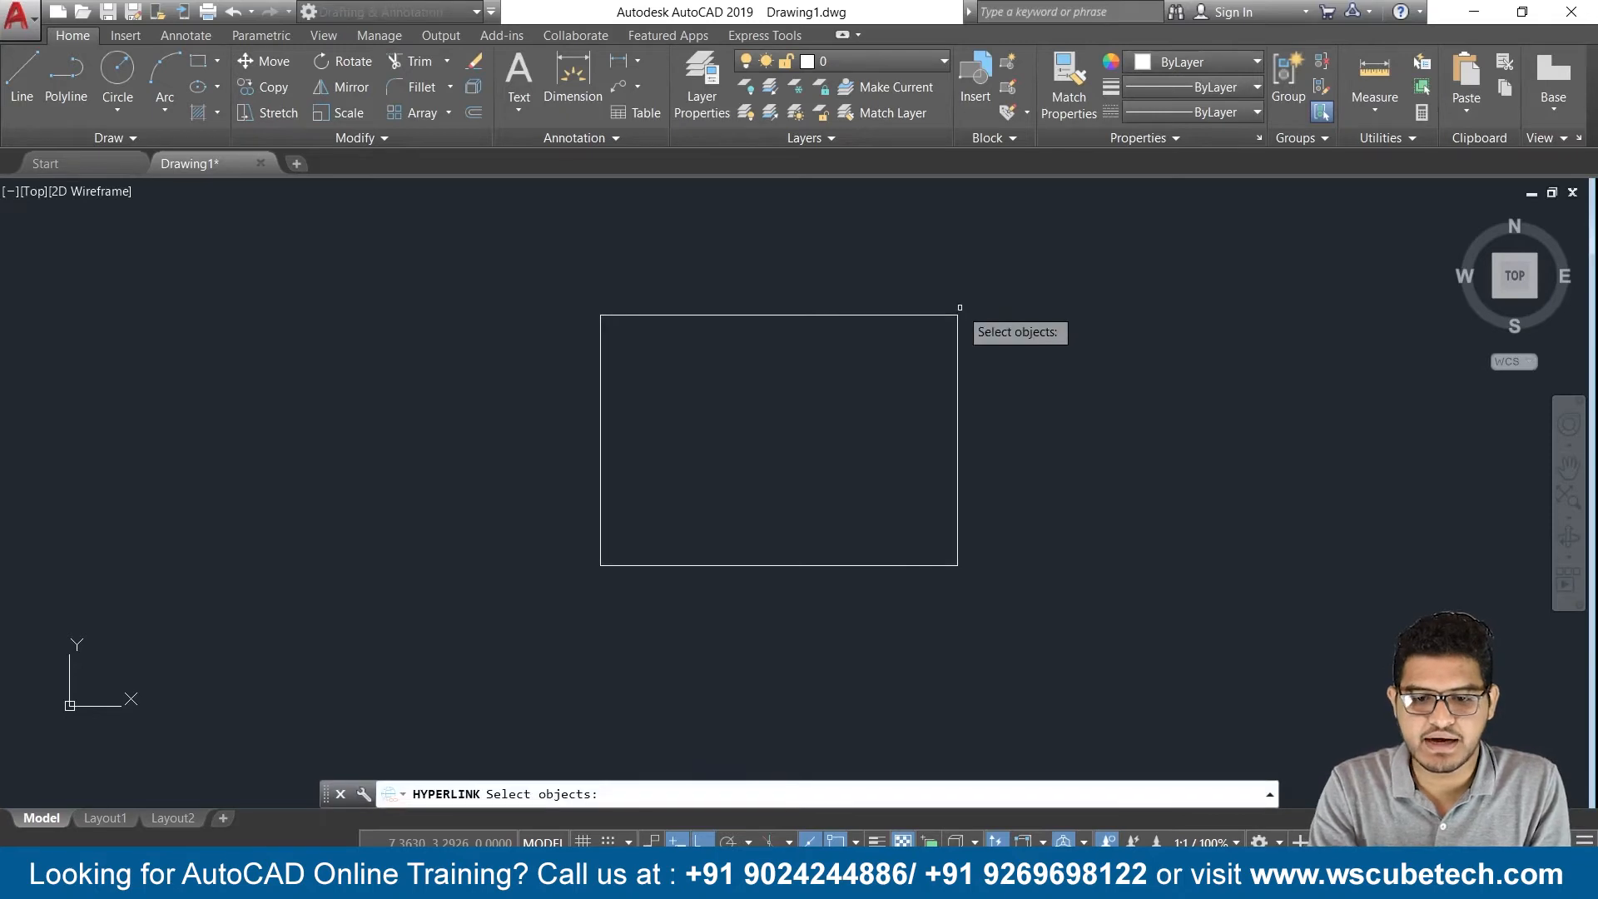
click(956, 356)
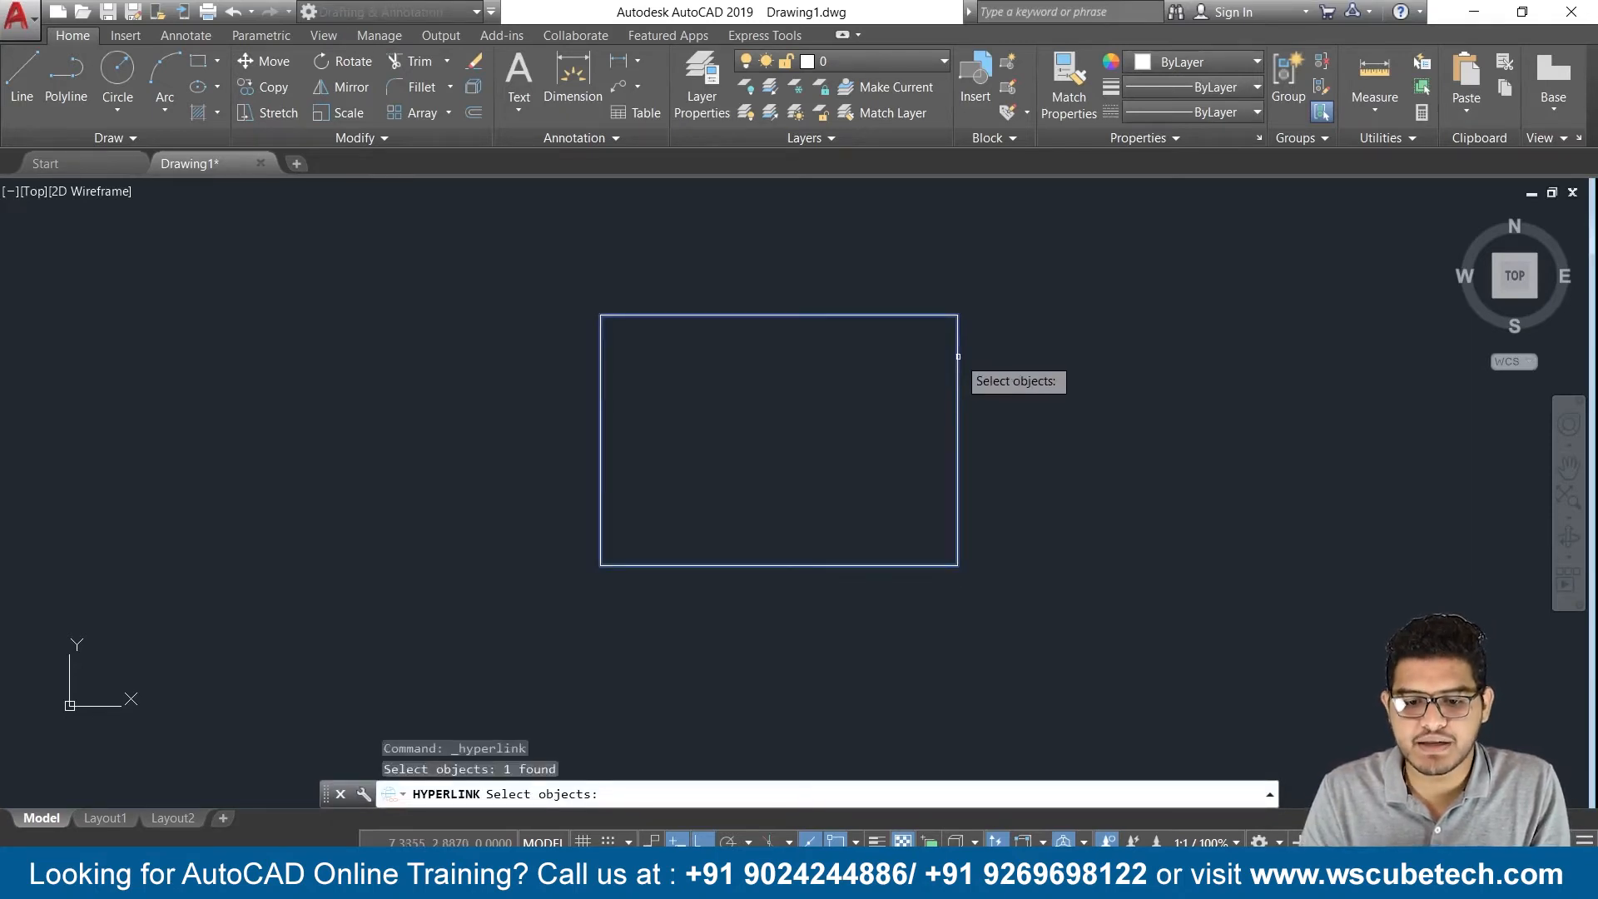
key(Return)
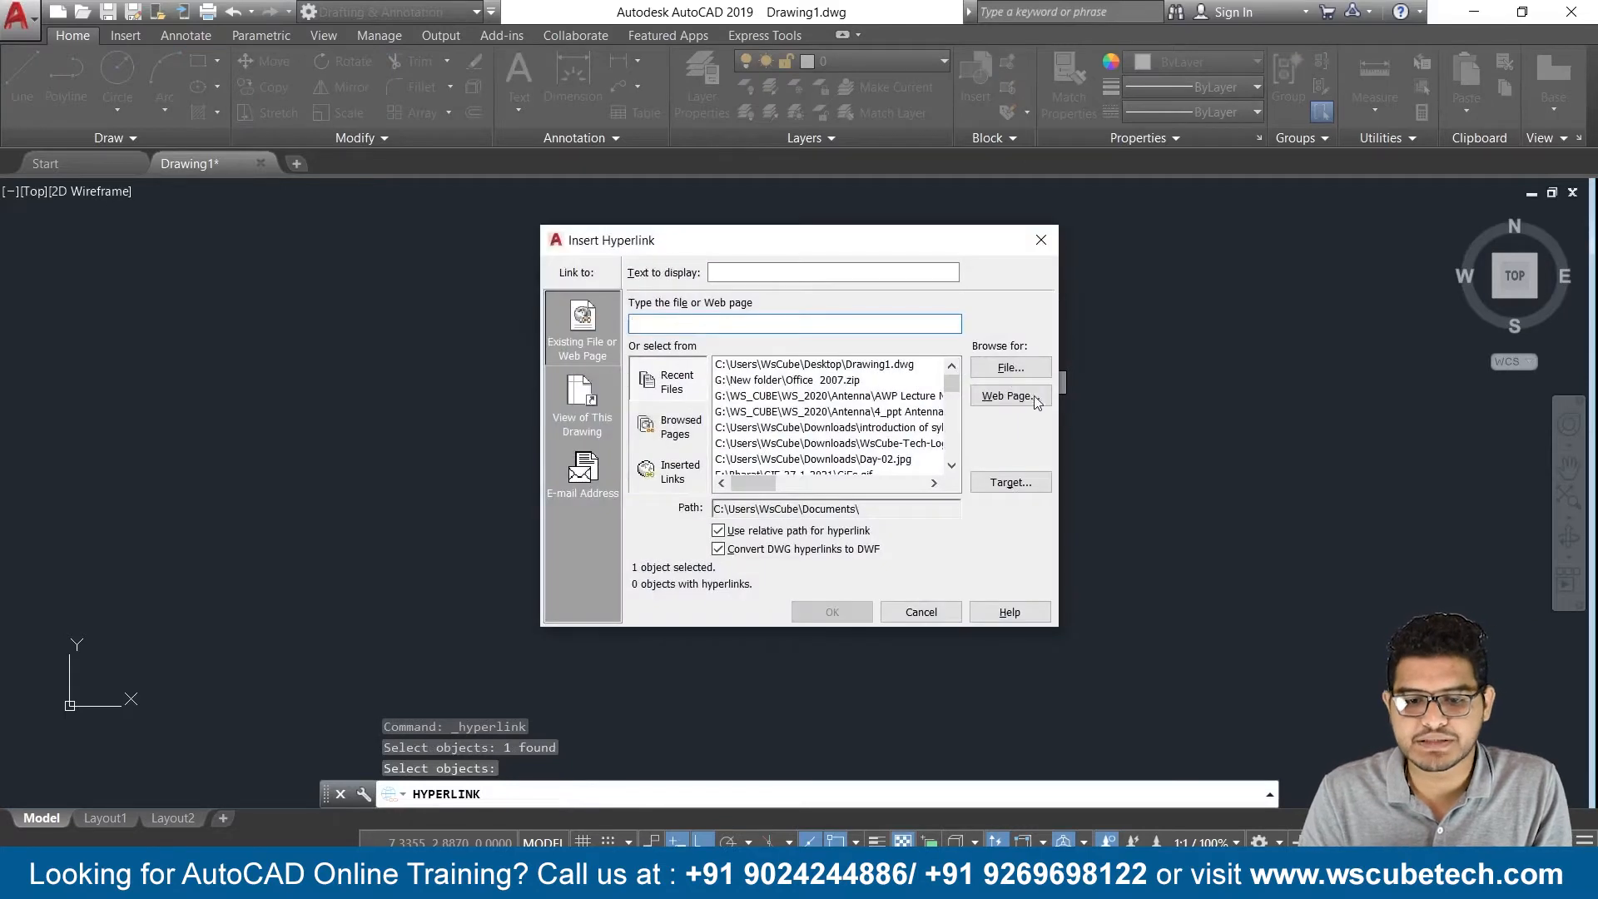
click(1030, 401)
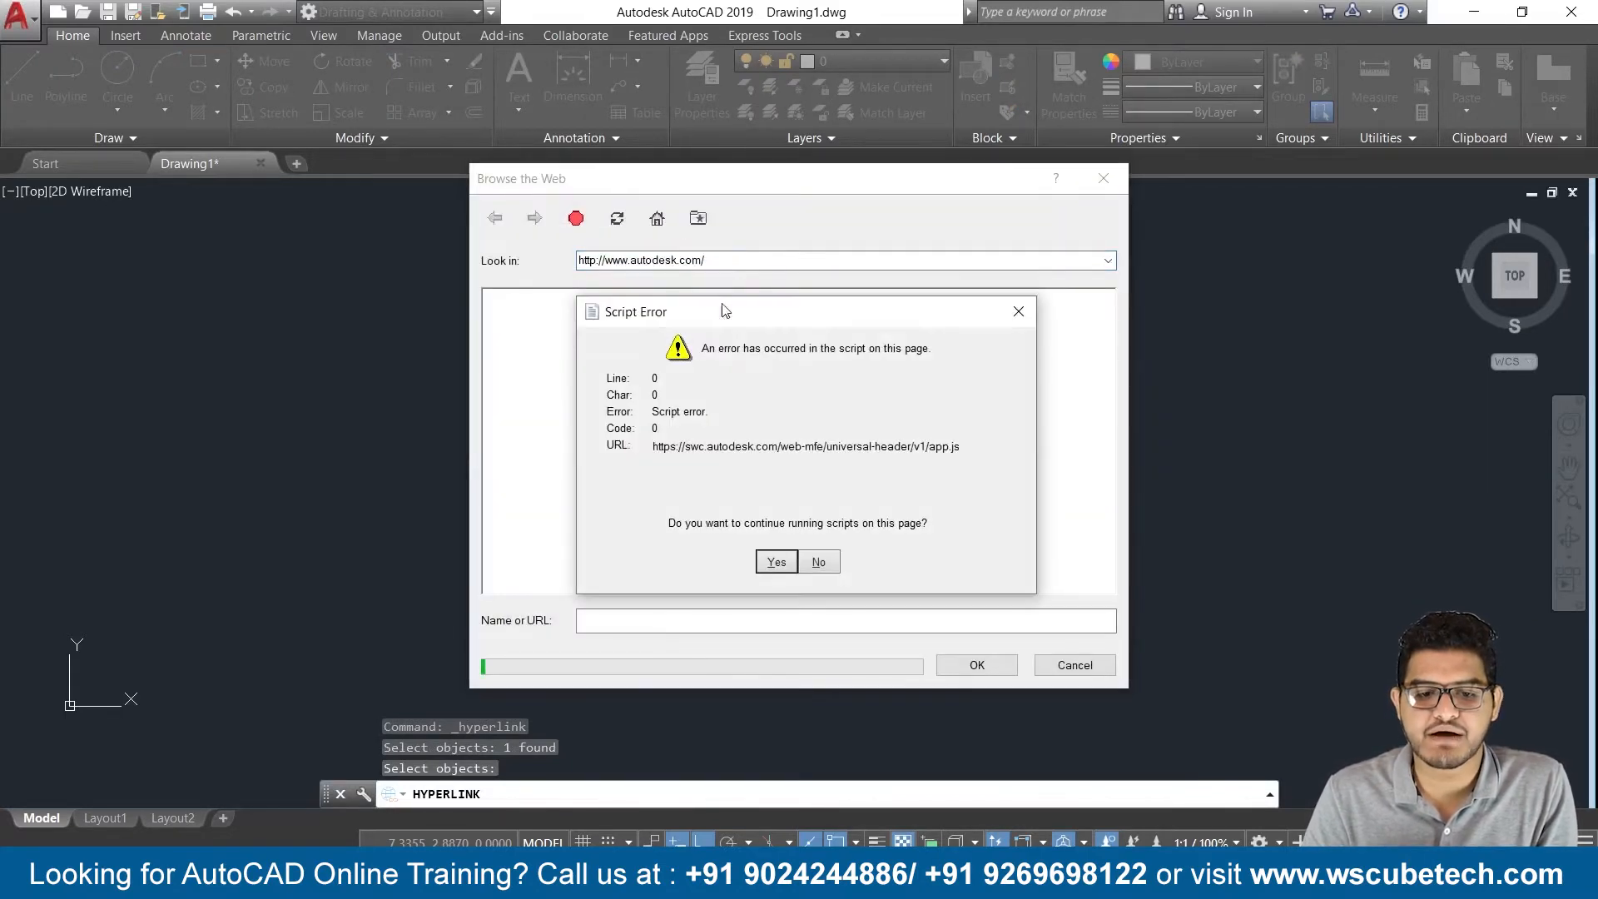
Dismiss the repeated script errors of the Autodesk page in the web browsing dialog
click(776, 563)
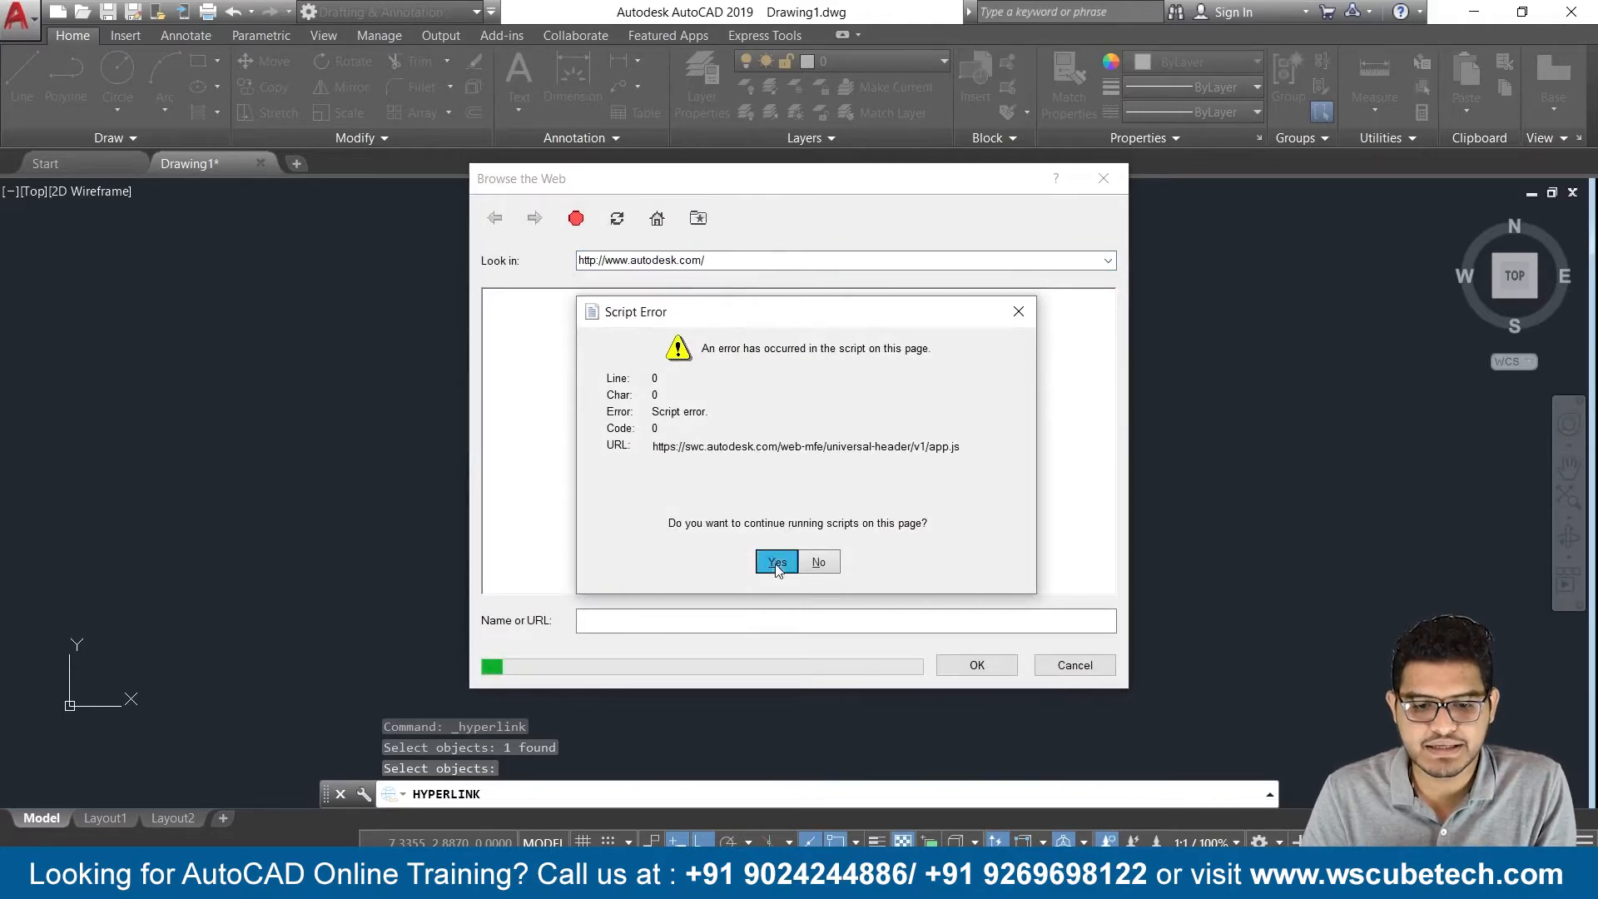
click(810, 562)
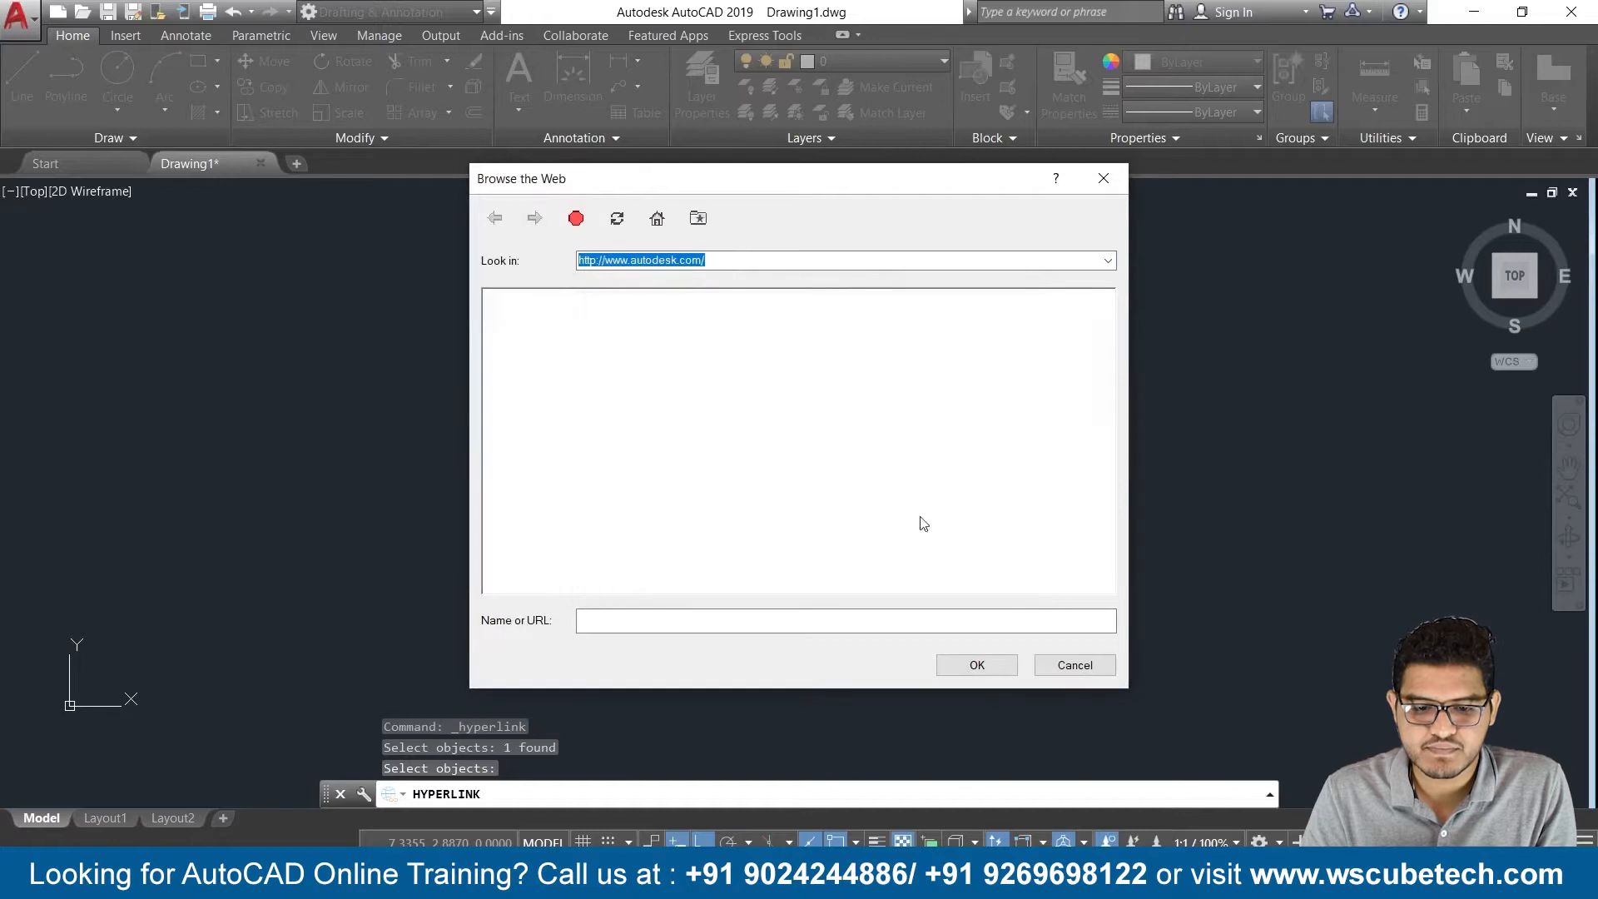
click(815, 563)
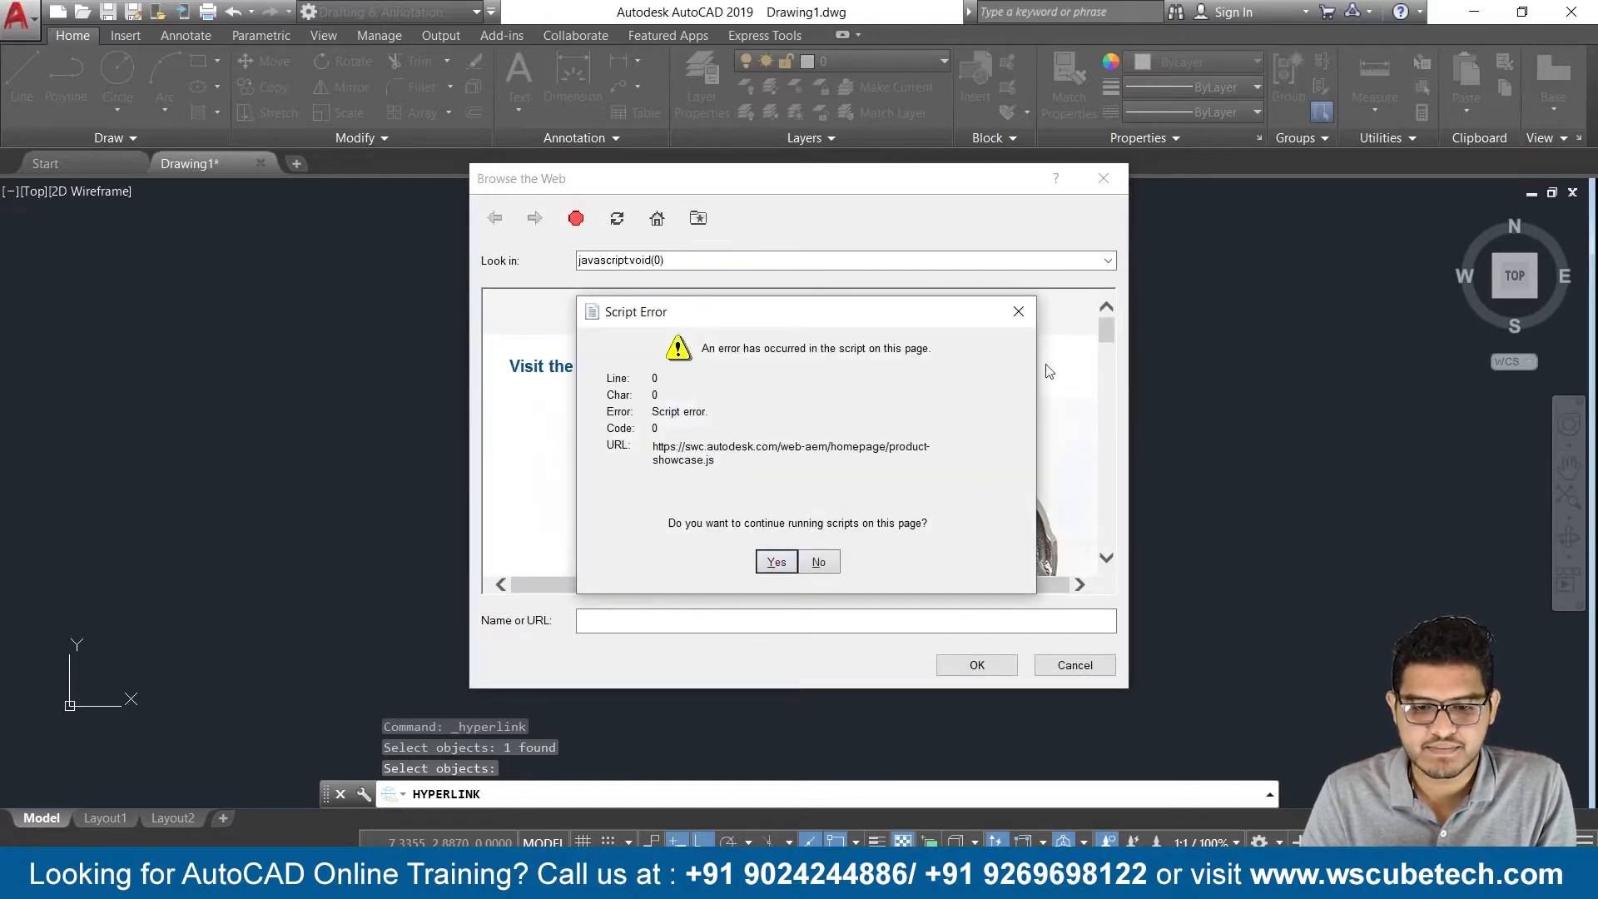
click(1019, 311)
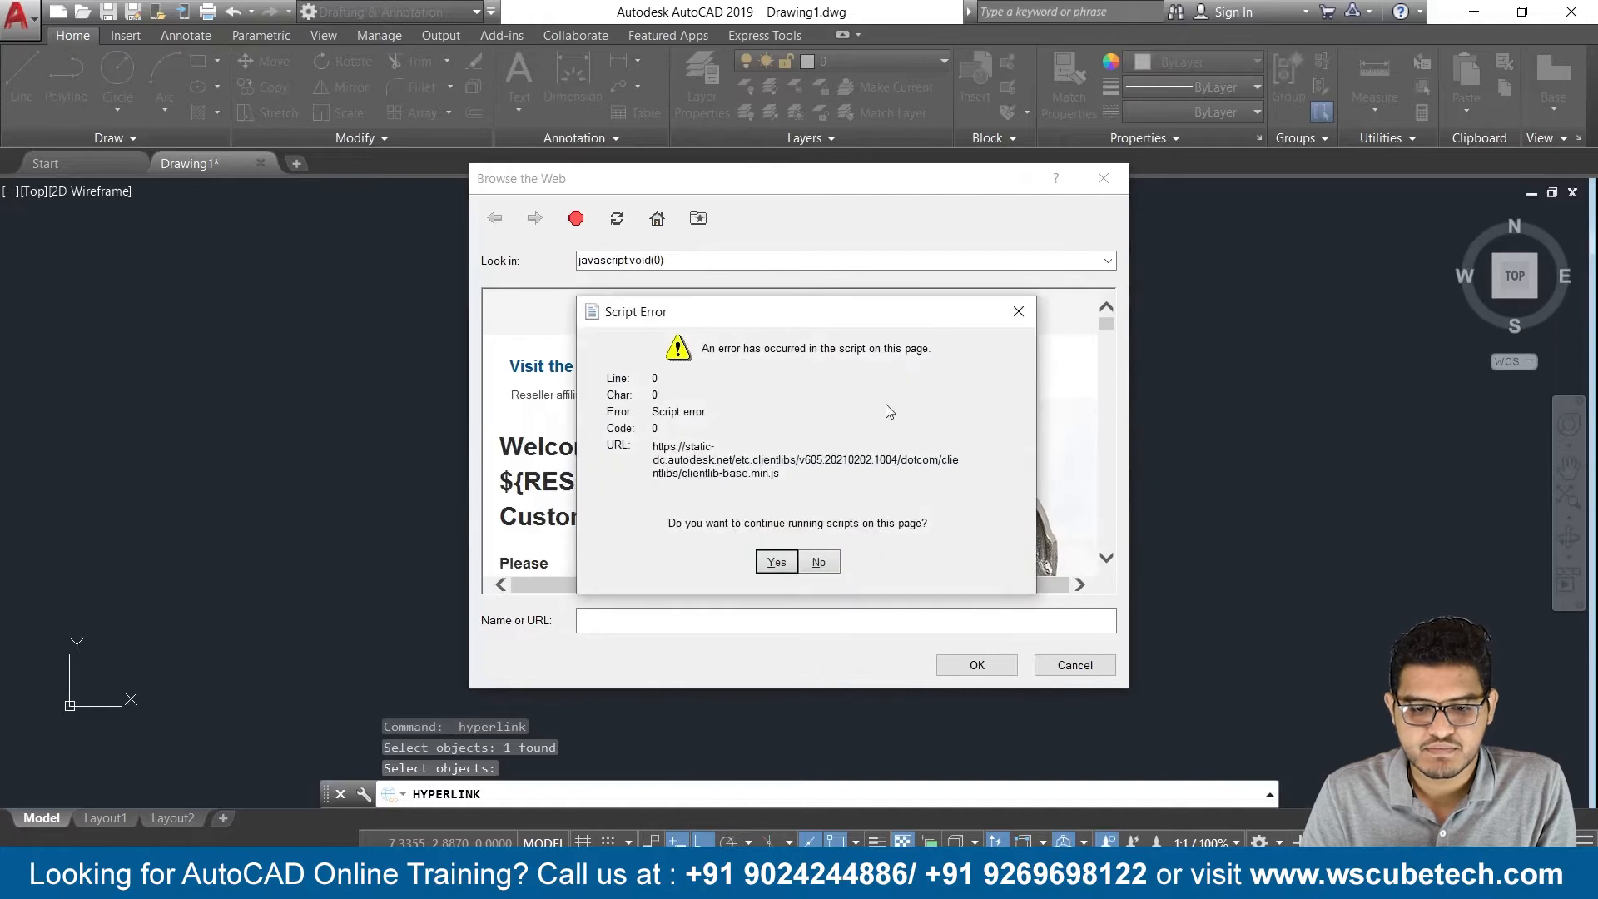
click(767, 562)
click(768, 562)
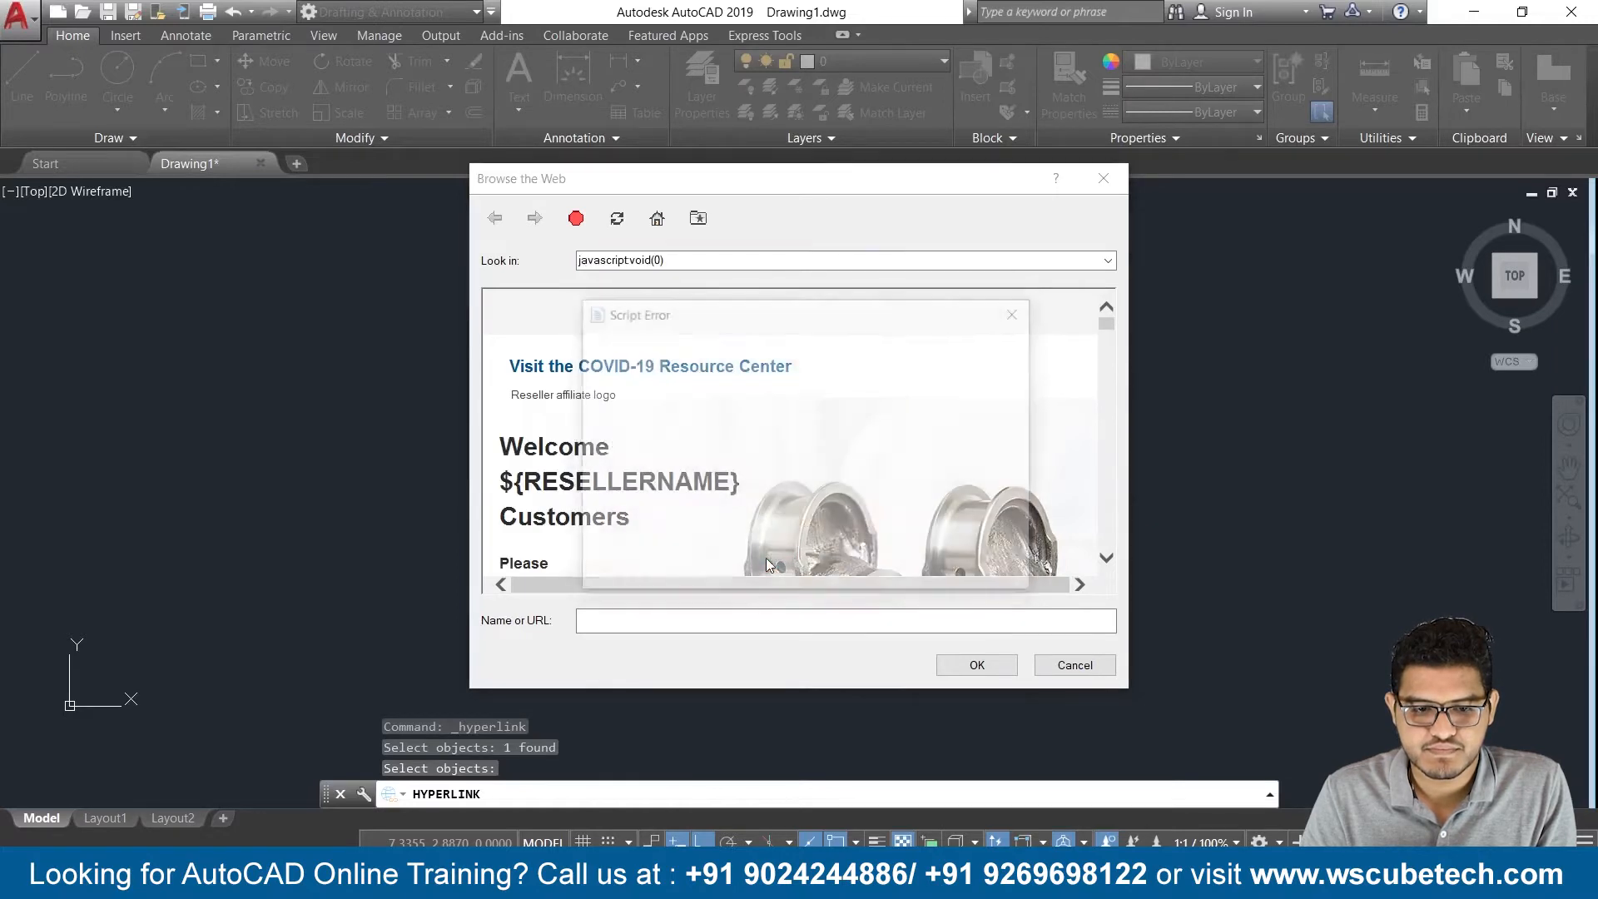
click(819, 561)
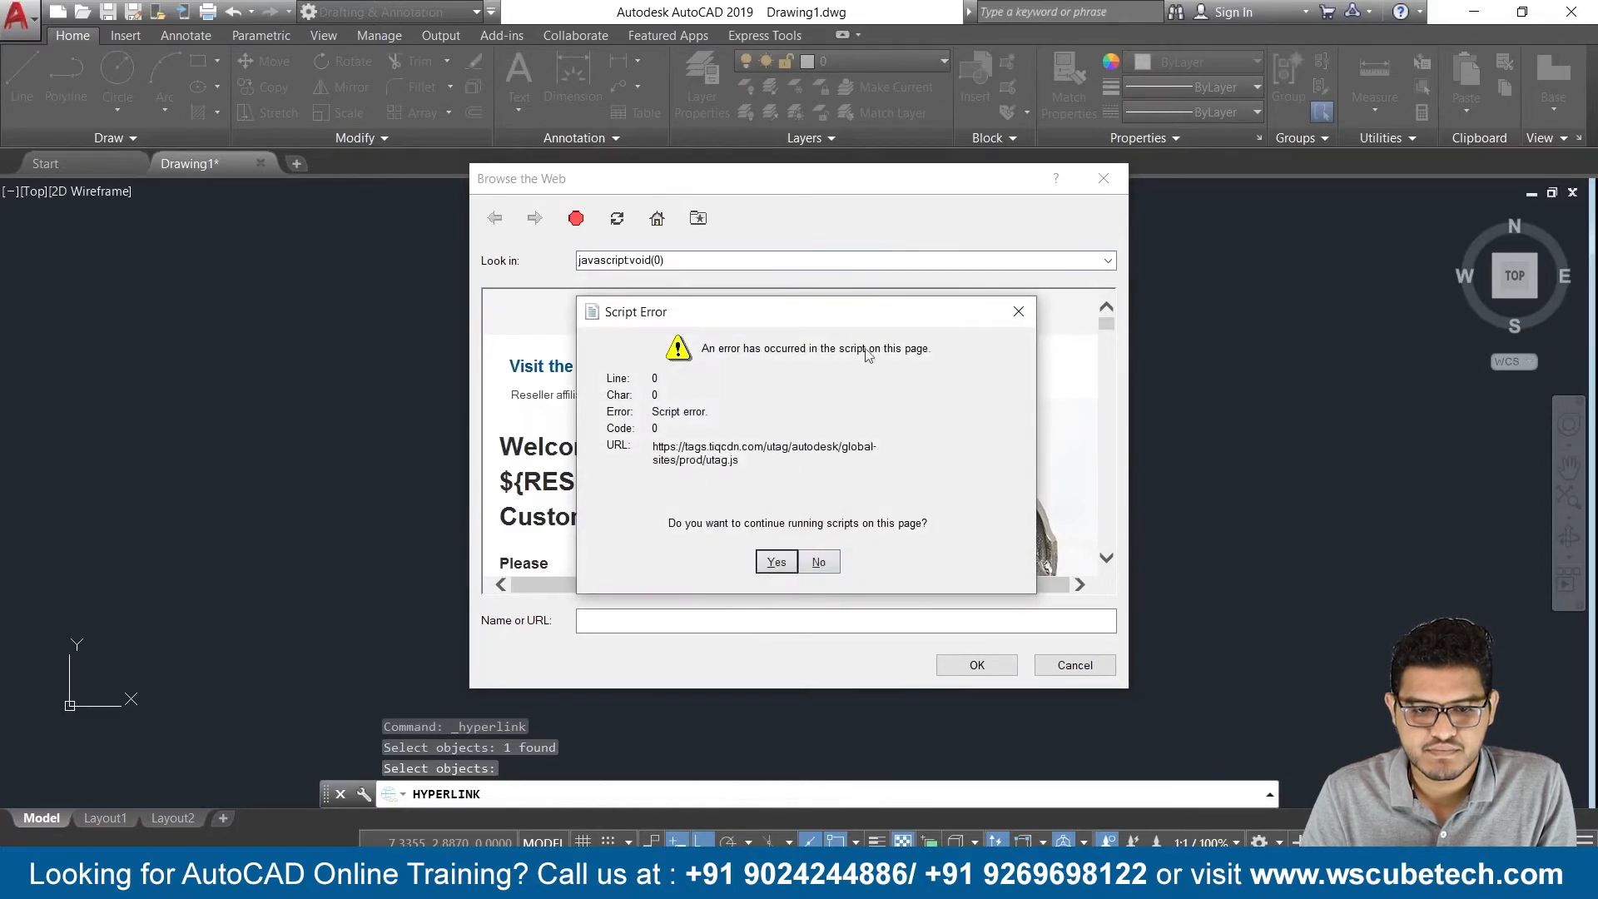
click(1015, 313)
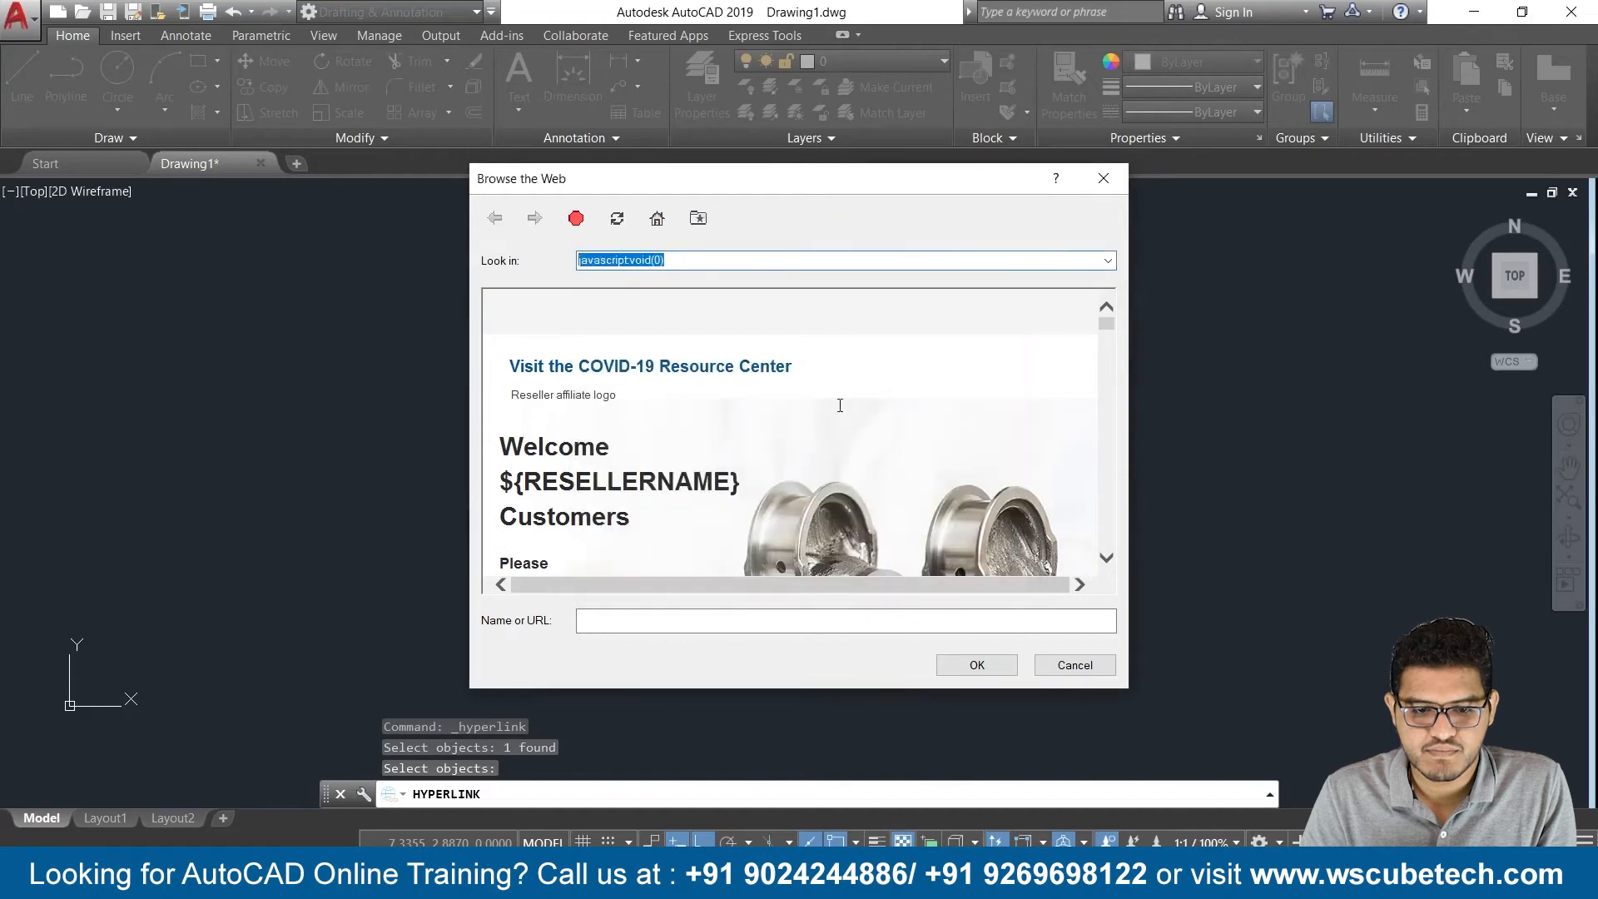
Look through the Autodesk home page from beginning to end, and cancel the rectangle's hyperlink without choosing a page
scroll(828, 426, down, 5)
scroll(828, 426, down, 5)
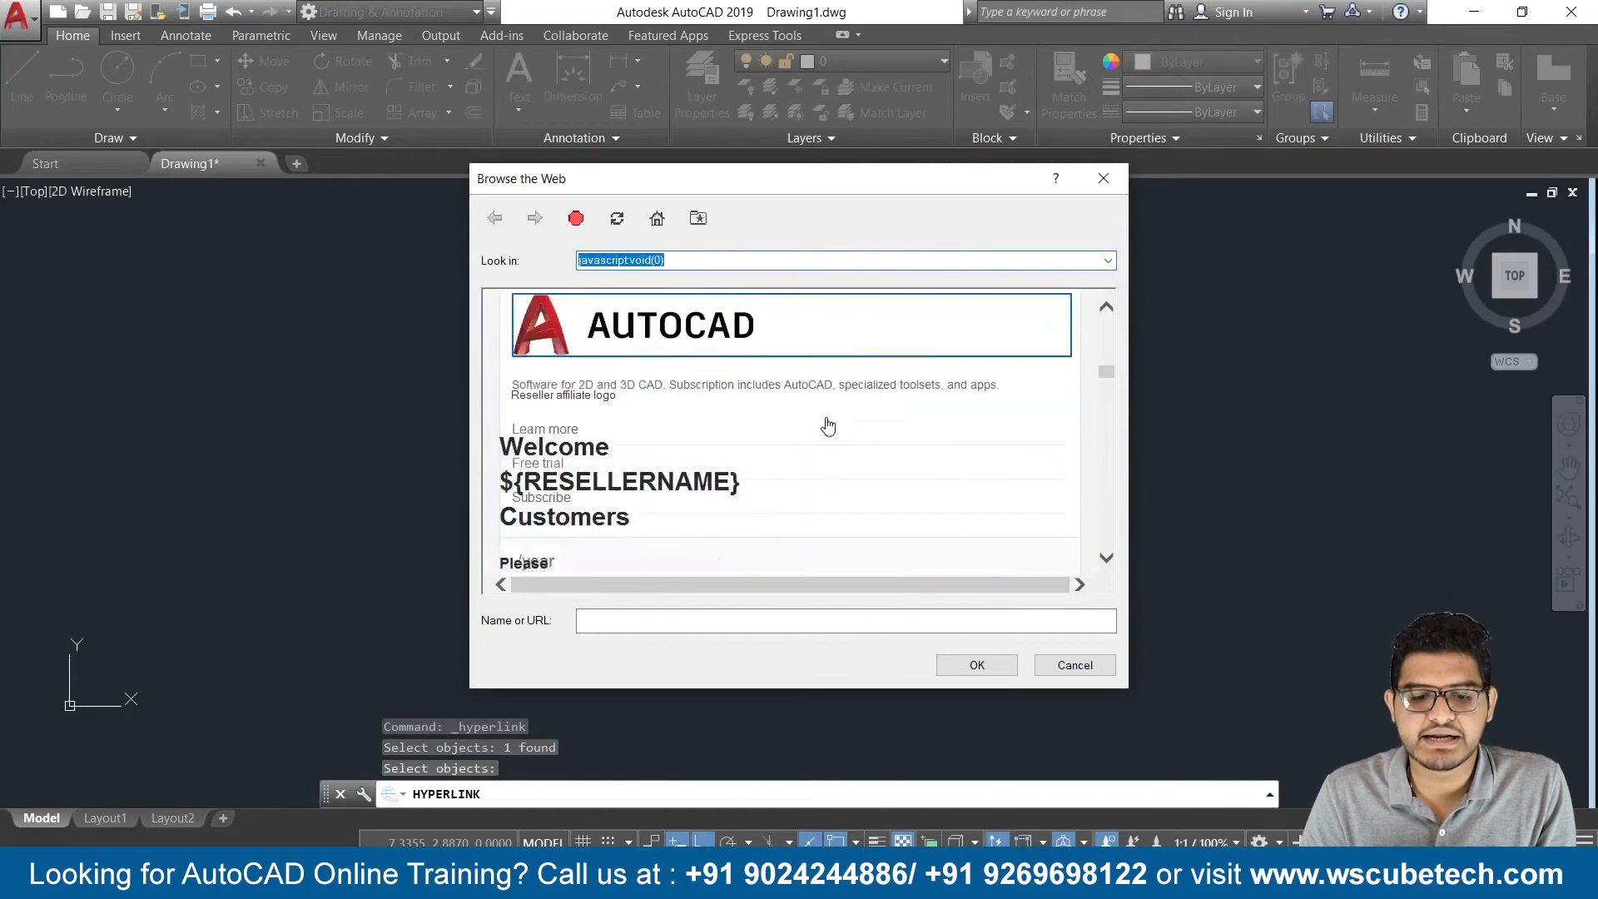
scroll(828, 426, down, 5)
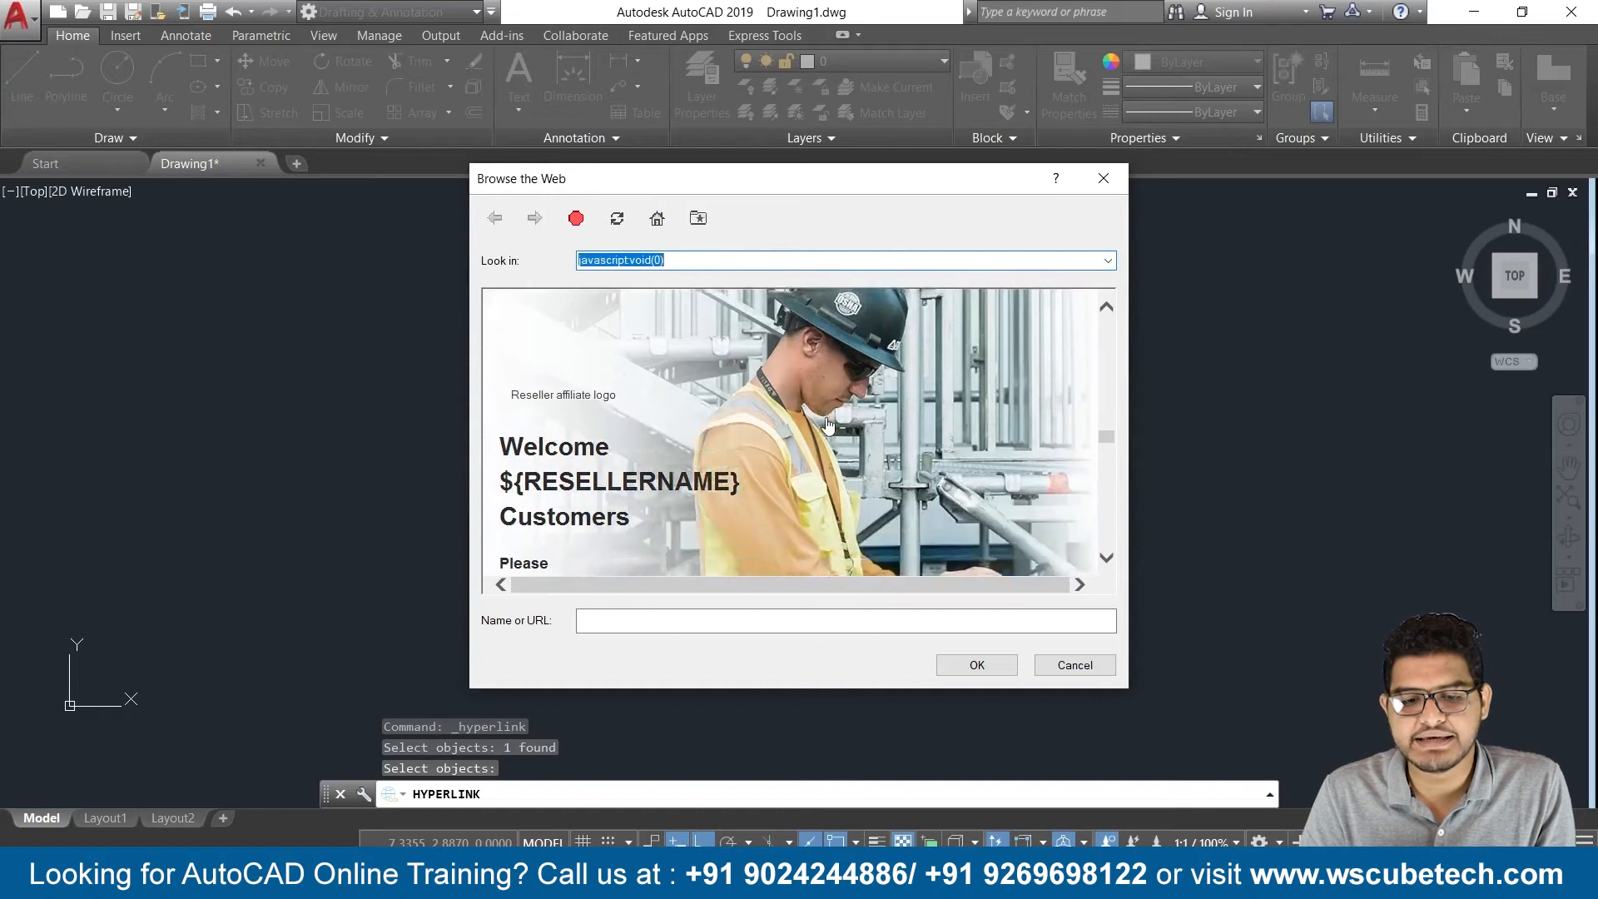
scroll(820, 418, down, 5)
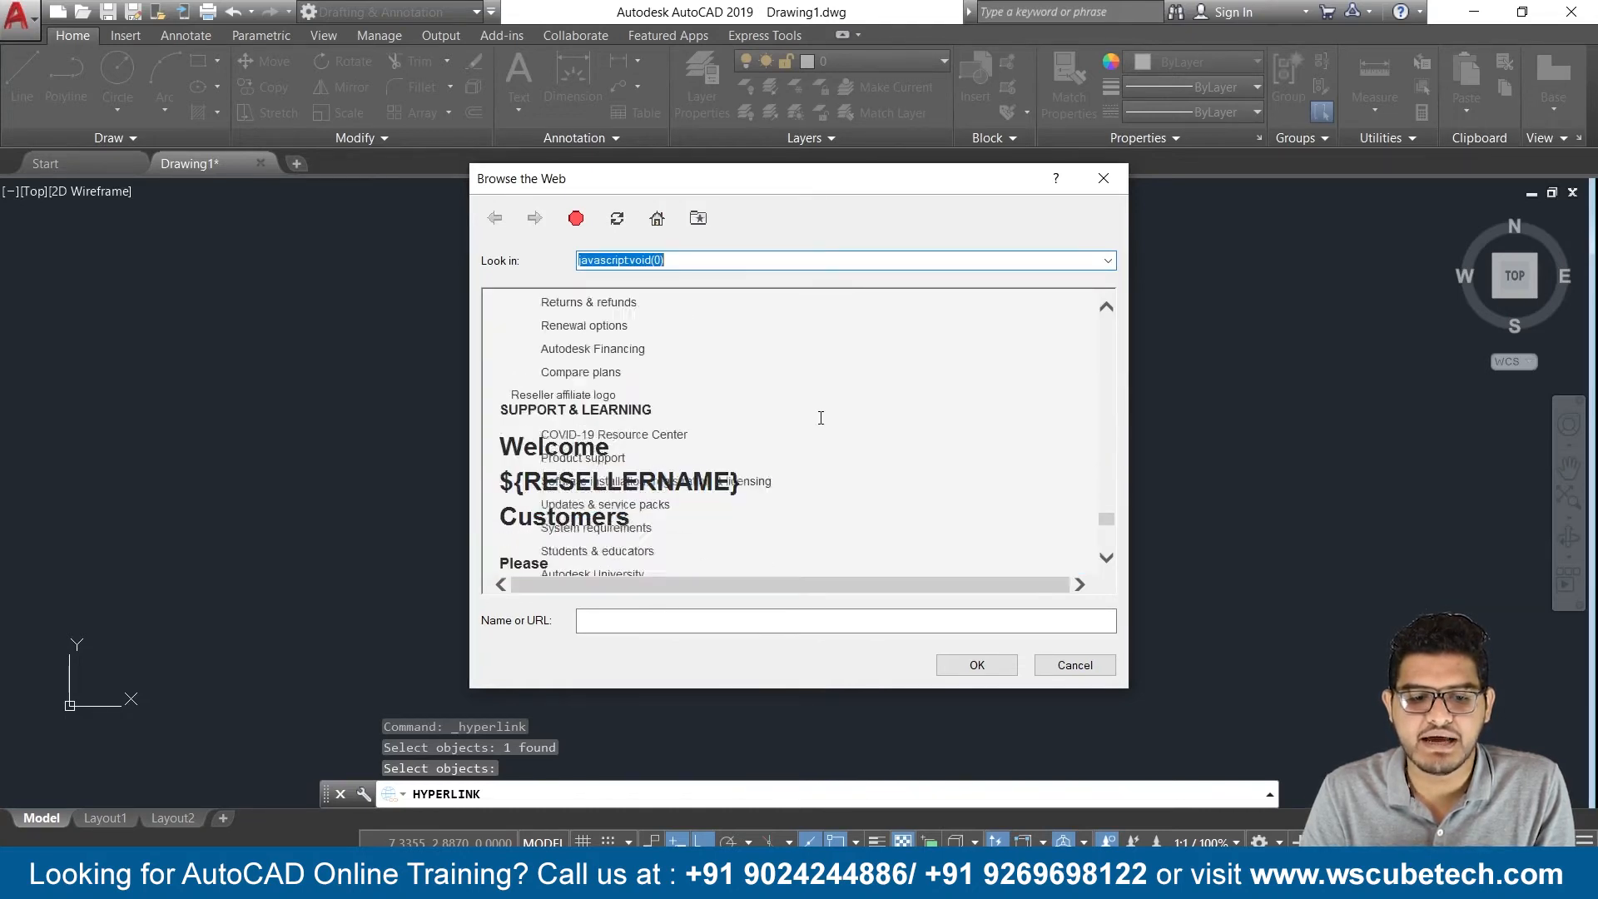
scroll(821, 419, up, 10)
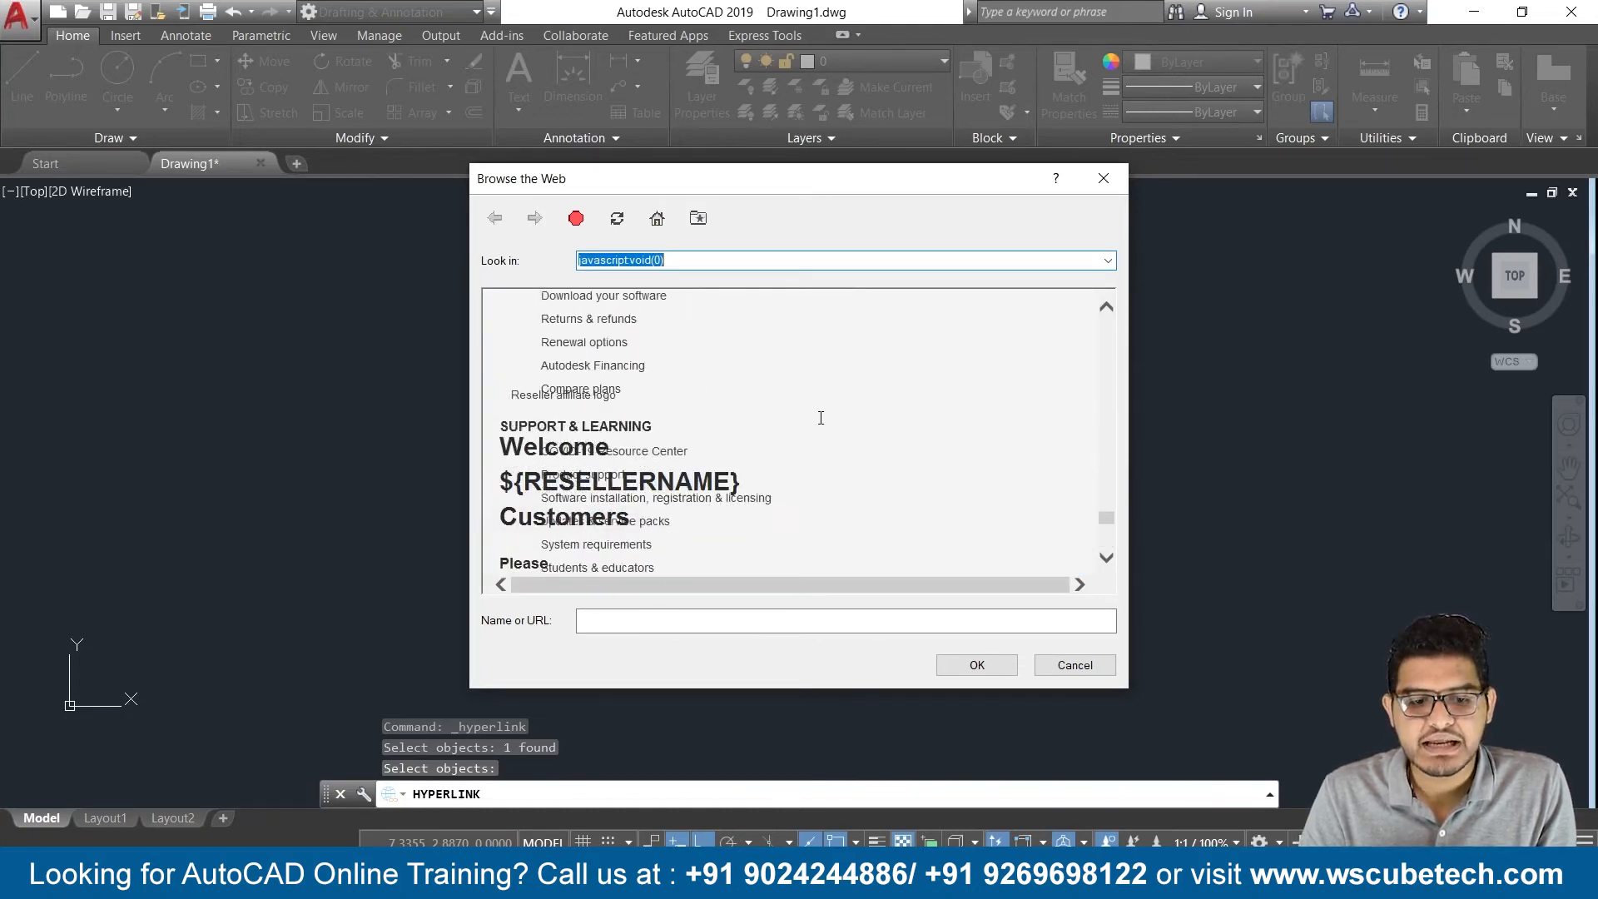
scroll(820, 418, up, 5)
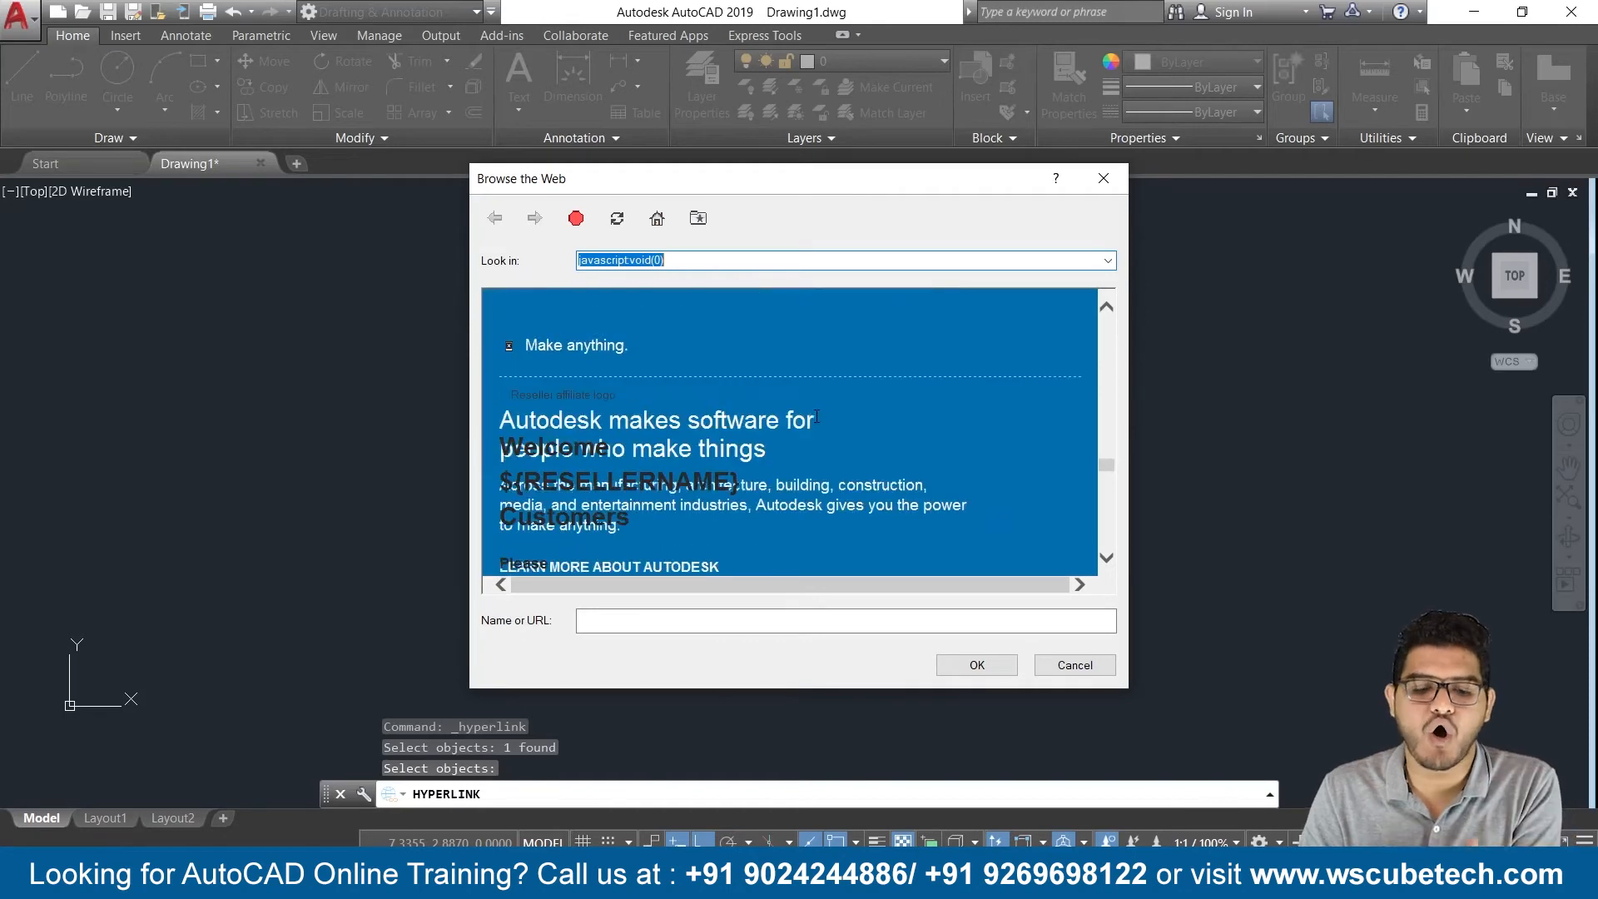
scroll(813, 413, up, 1)
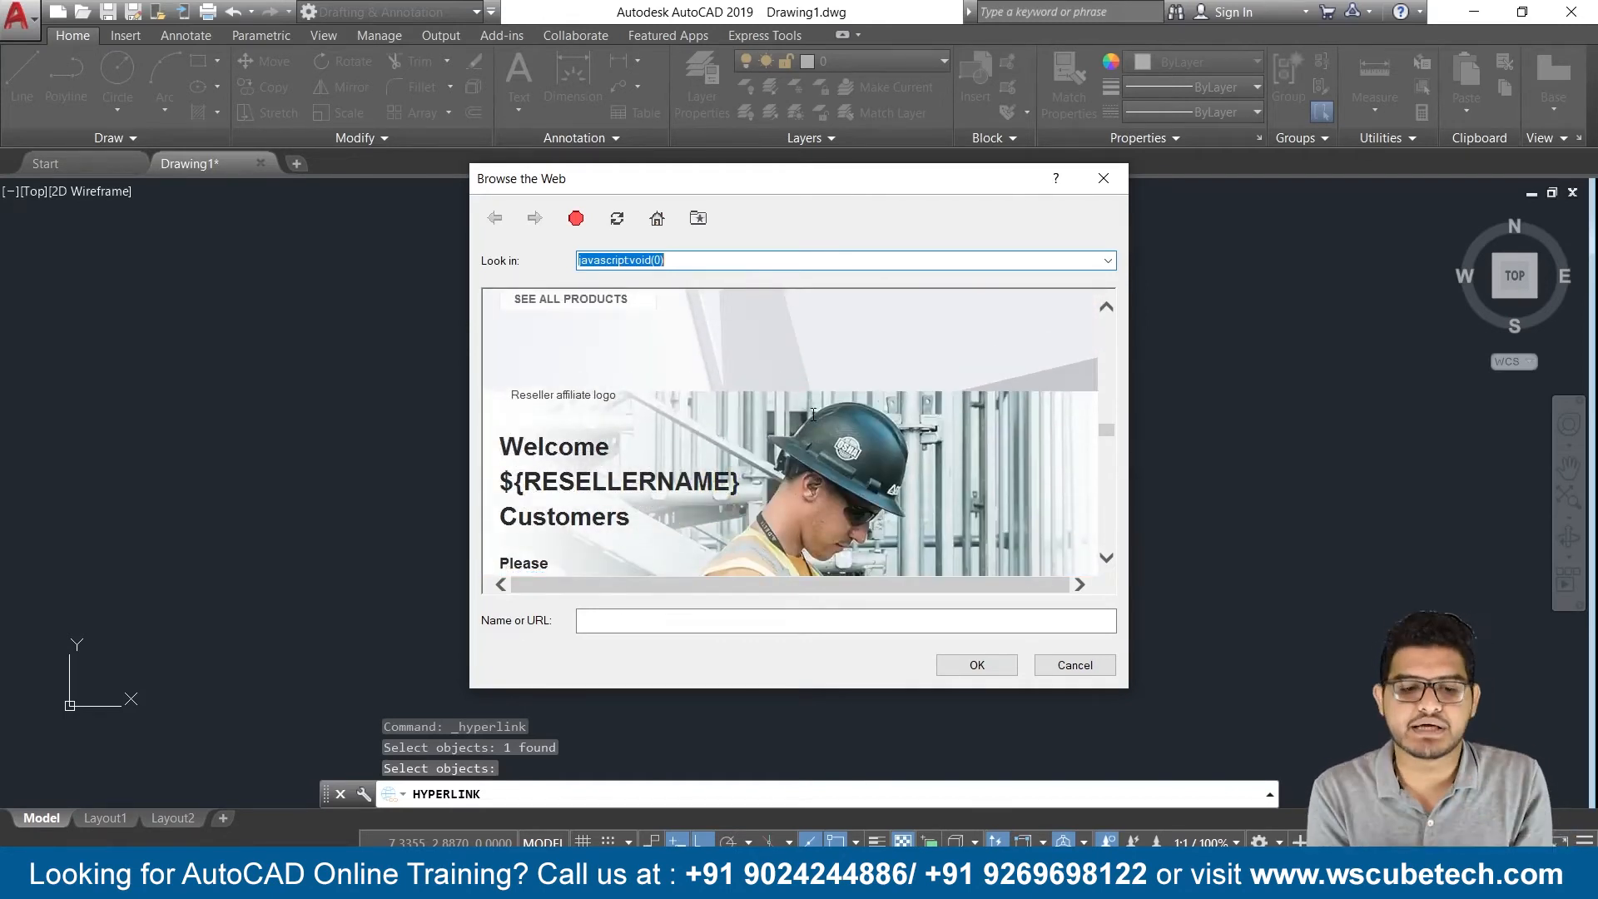
scroll(739, 448, up, 10)
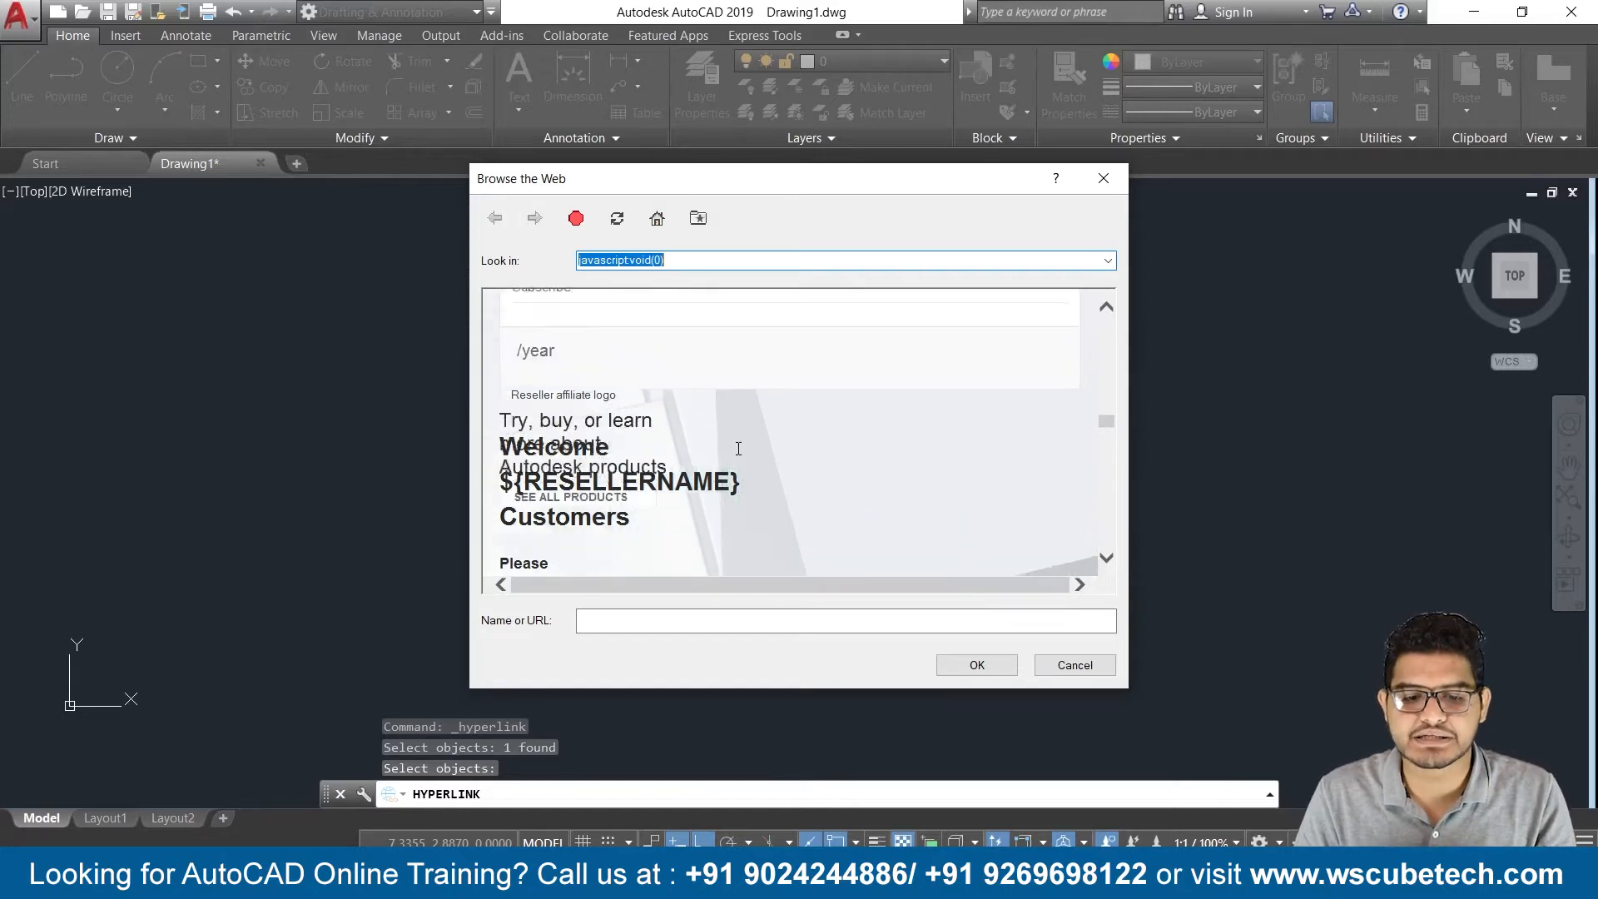
scroll(738, 448, up, 8)
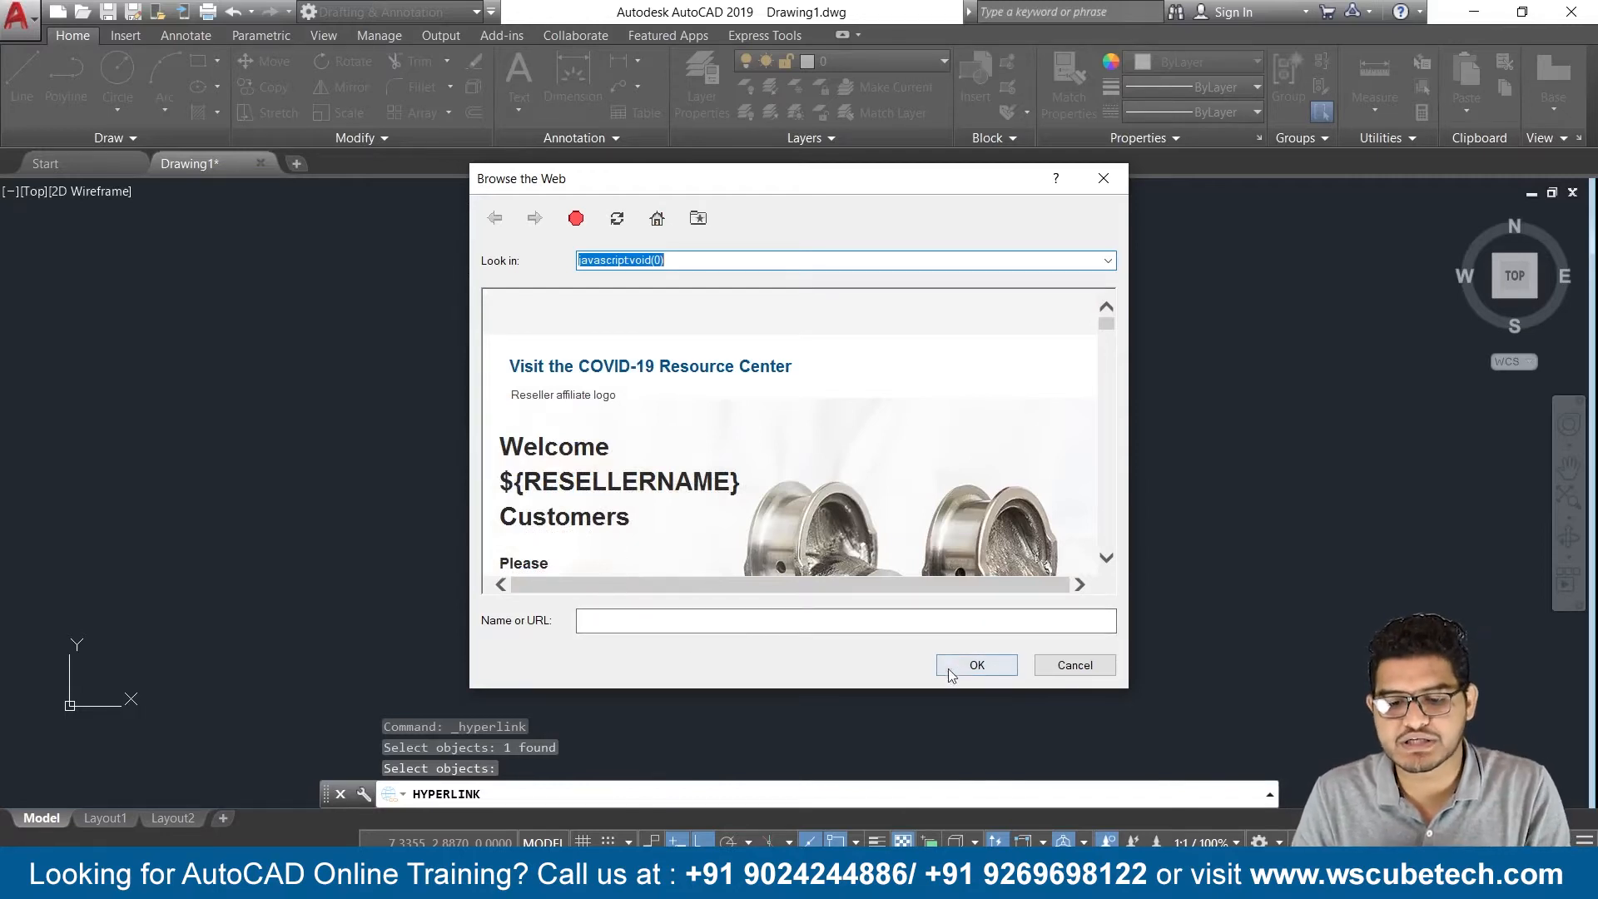
click(1074, 665)
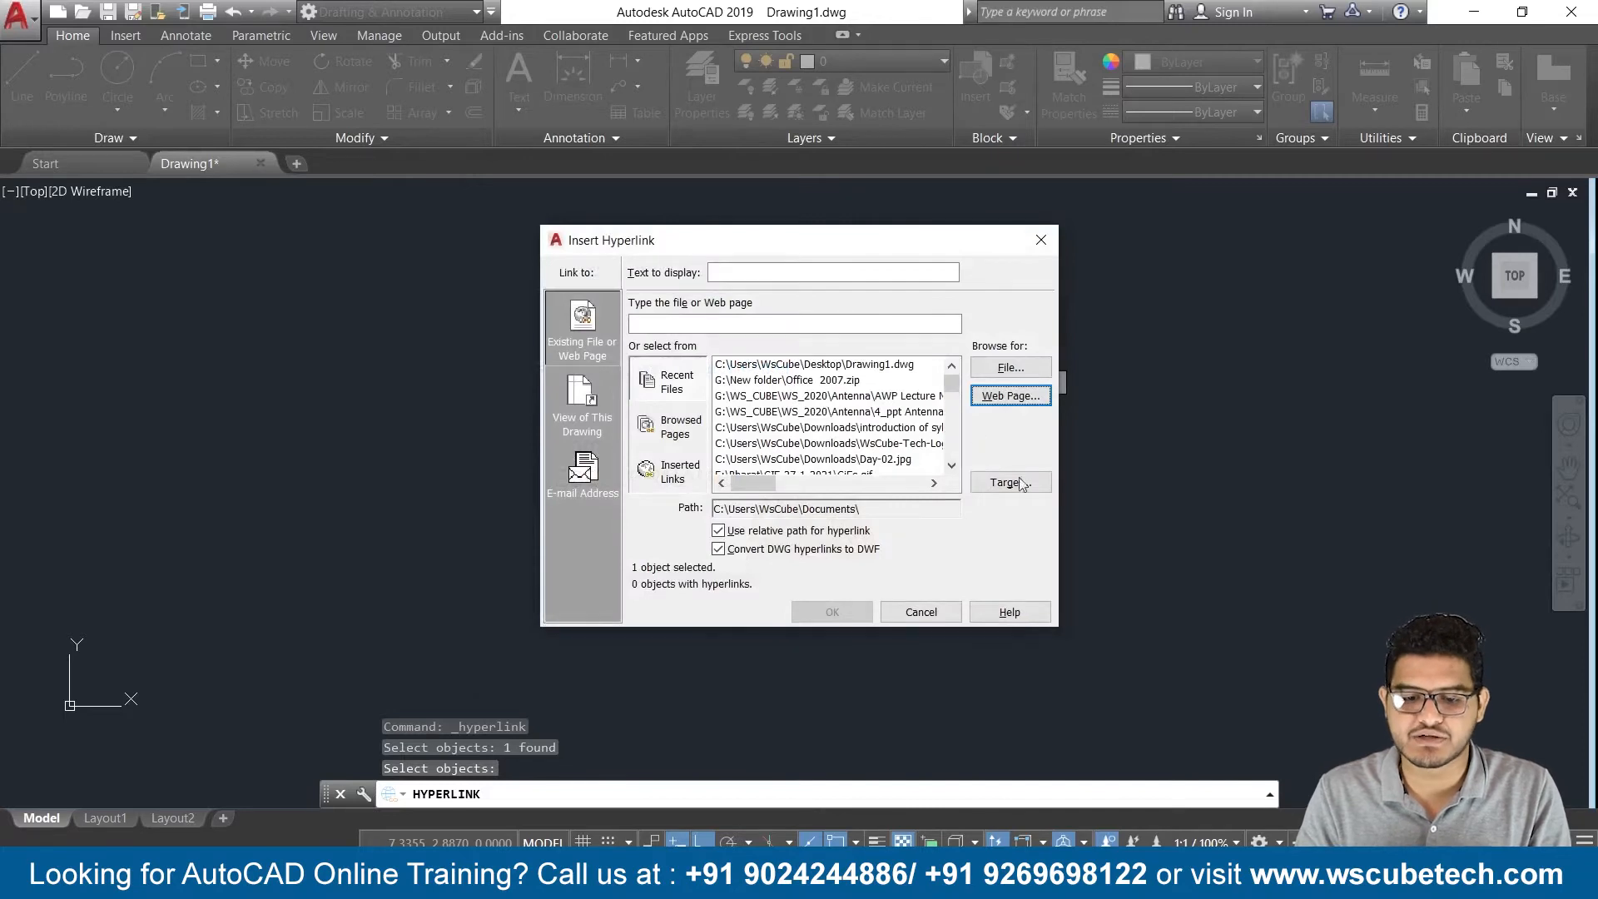
click(921, 611)
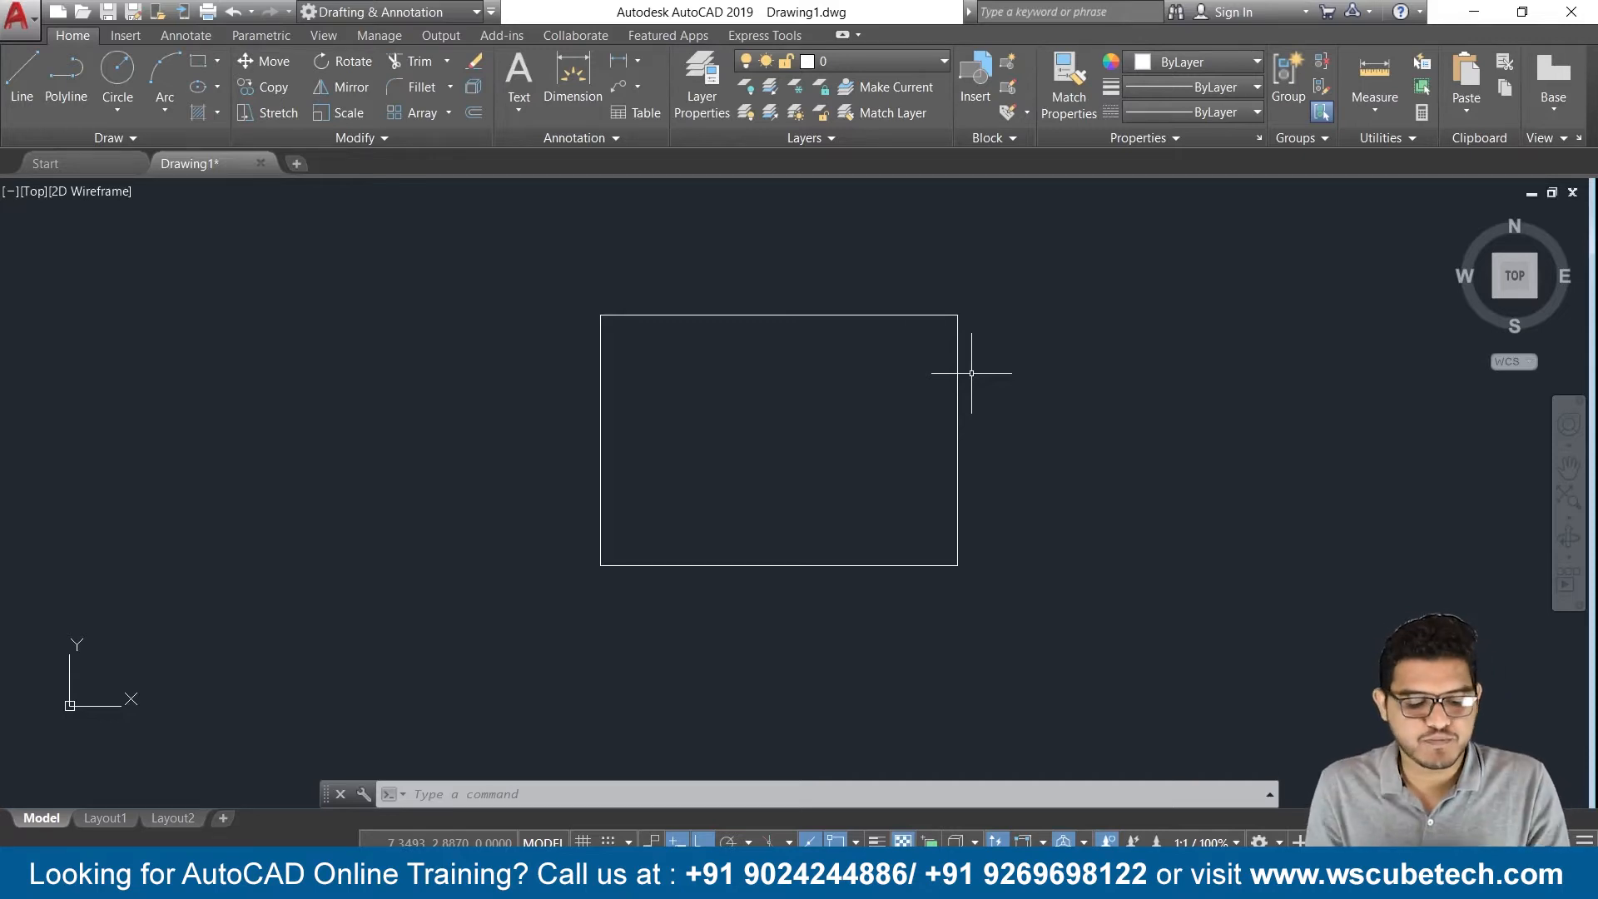
Switch to the presentation slide that explains the hyperlink command
key(alt+Tab)
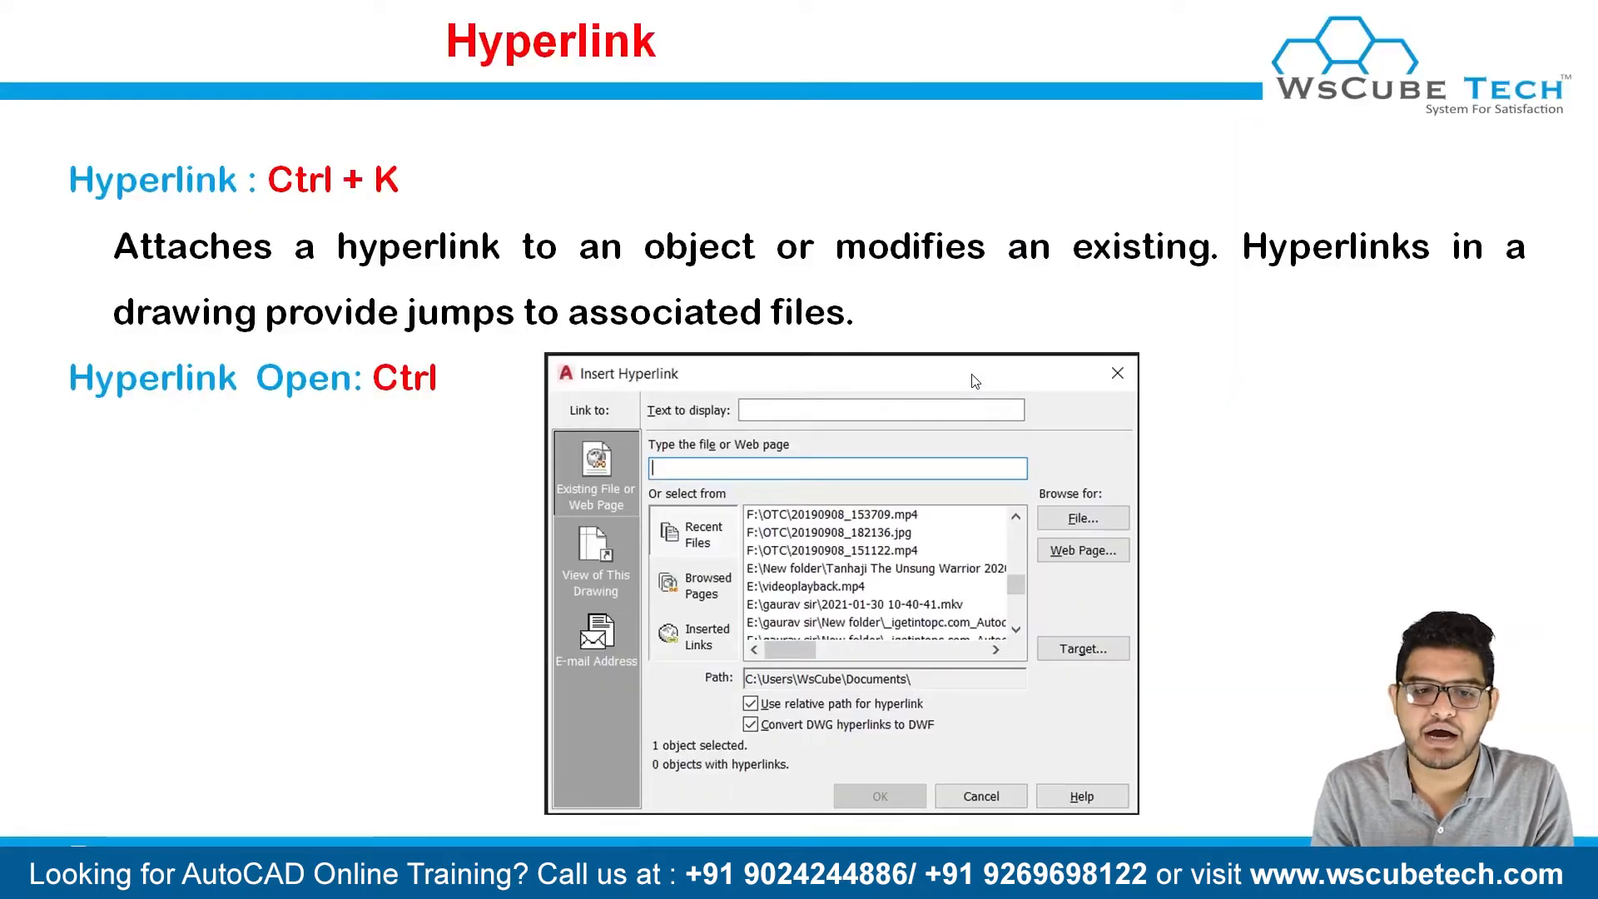
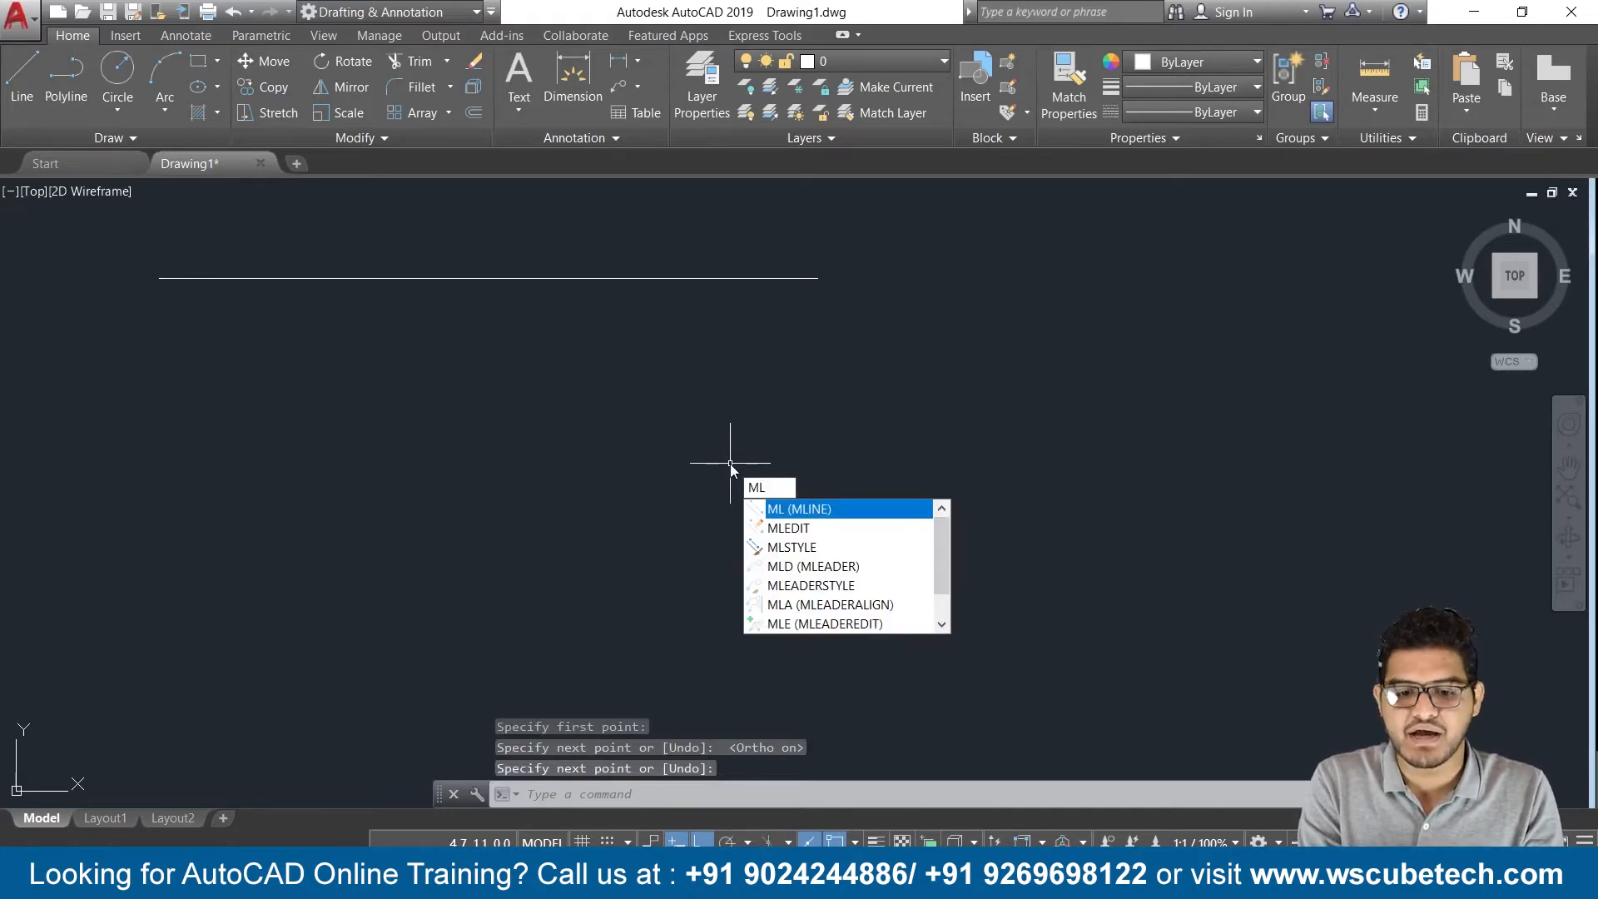
Draw a zigzag multiline of nine segments with Ortho off, starting just below the left end of the horizontal line
key(Return)
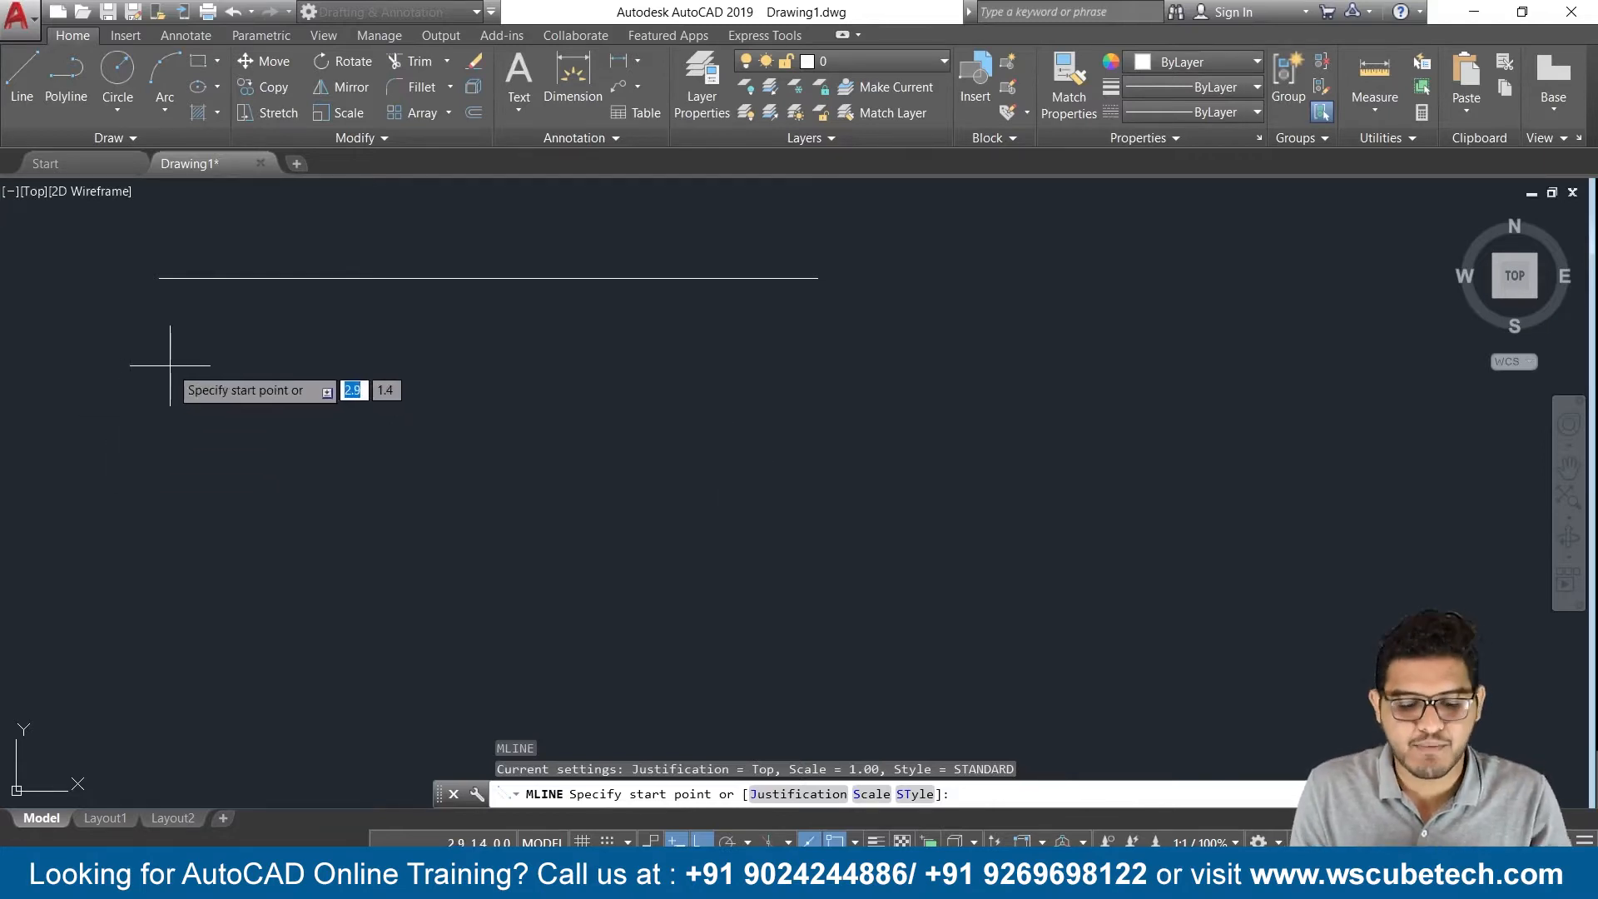
key(F8)
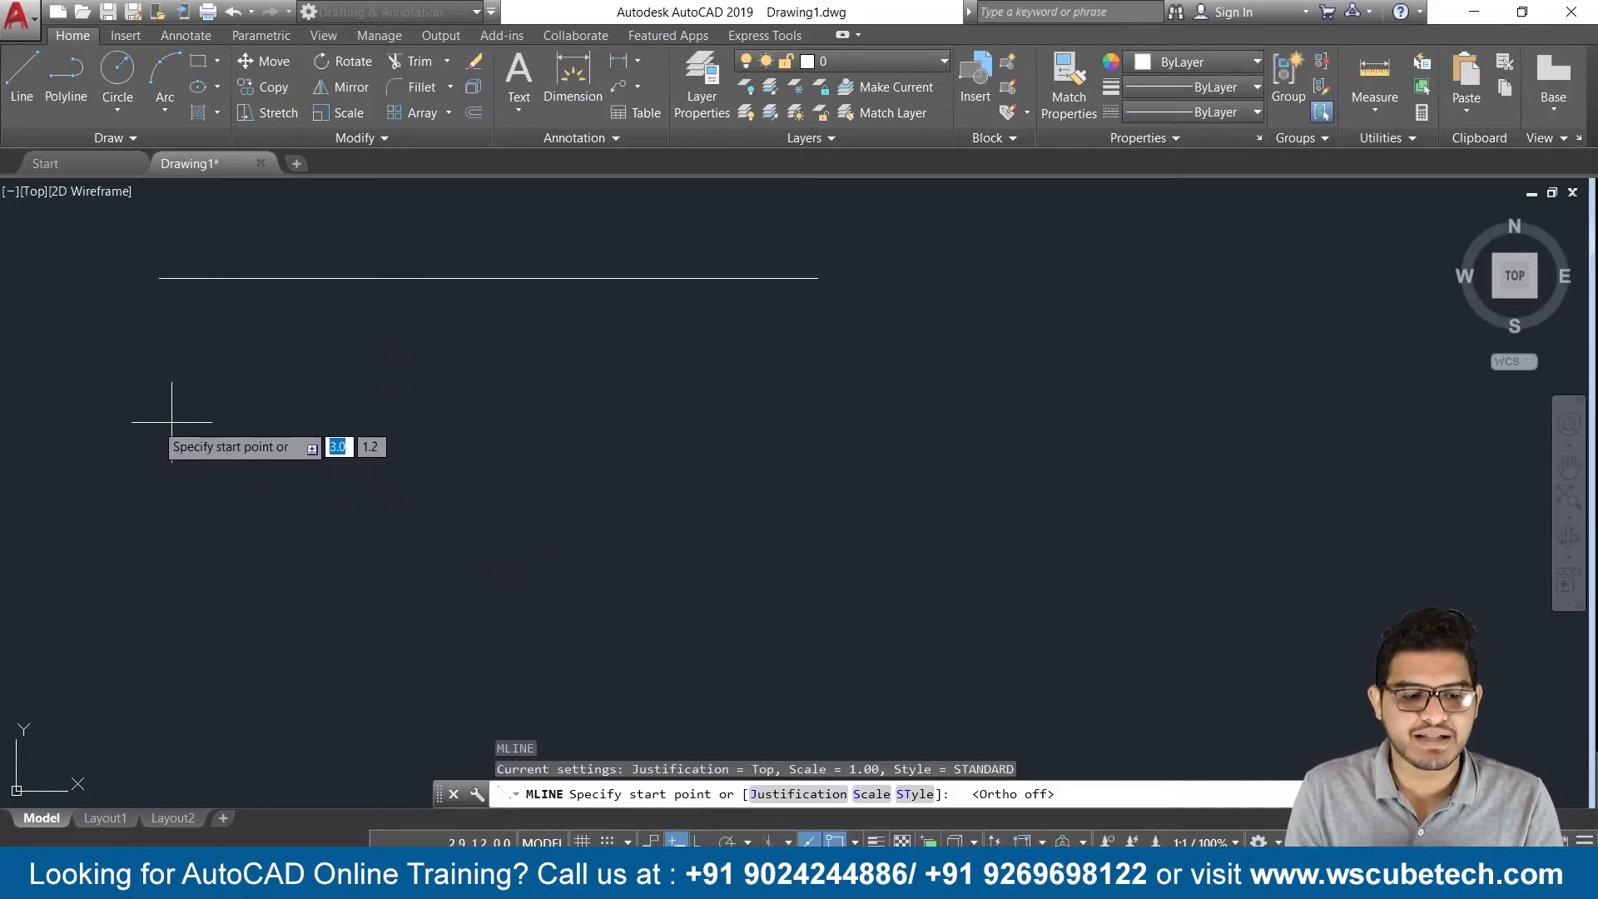
click(143, 414)
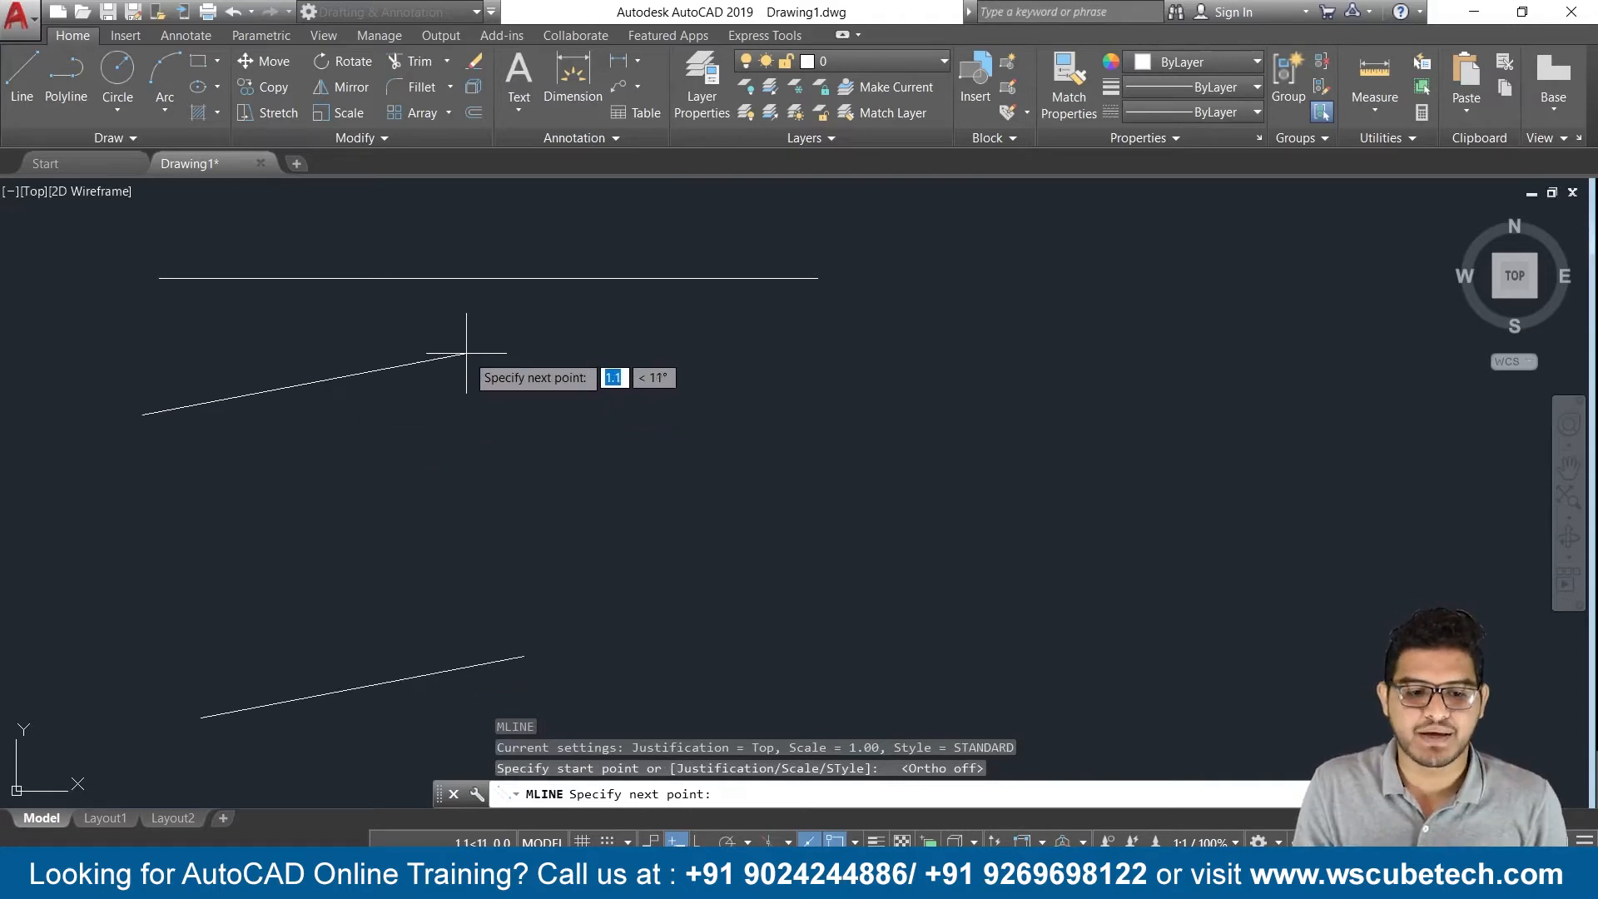
click(494, 350)
scroll(878, 391, down, 5)
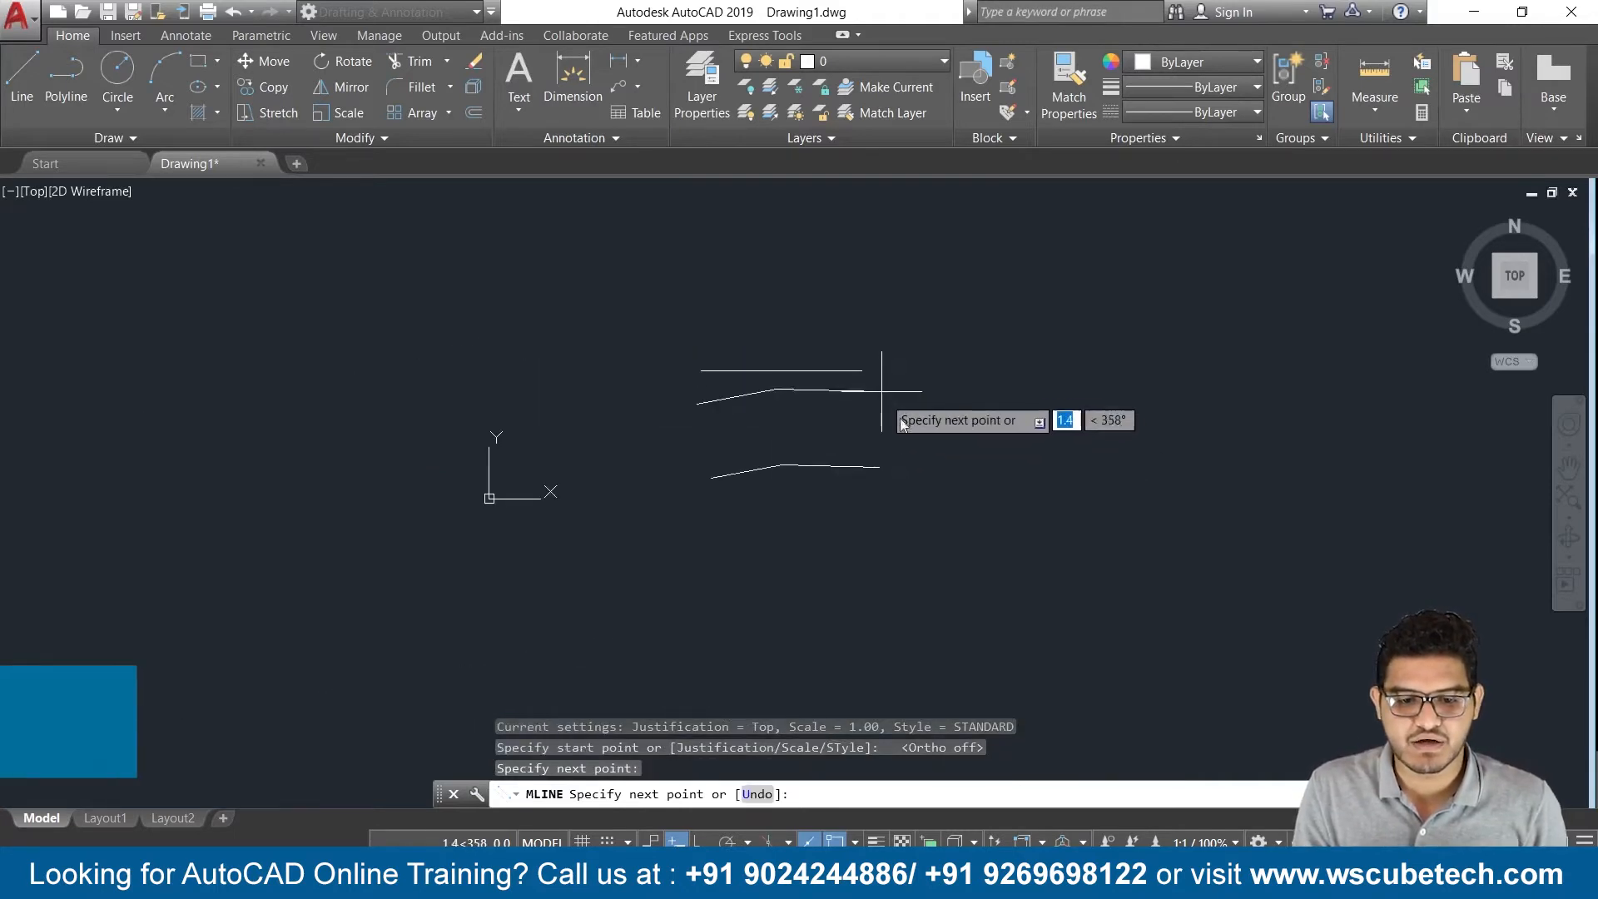
click(956, 480)
click(1097, 249)
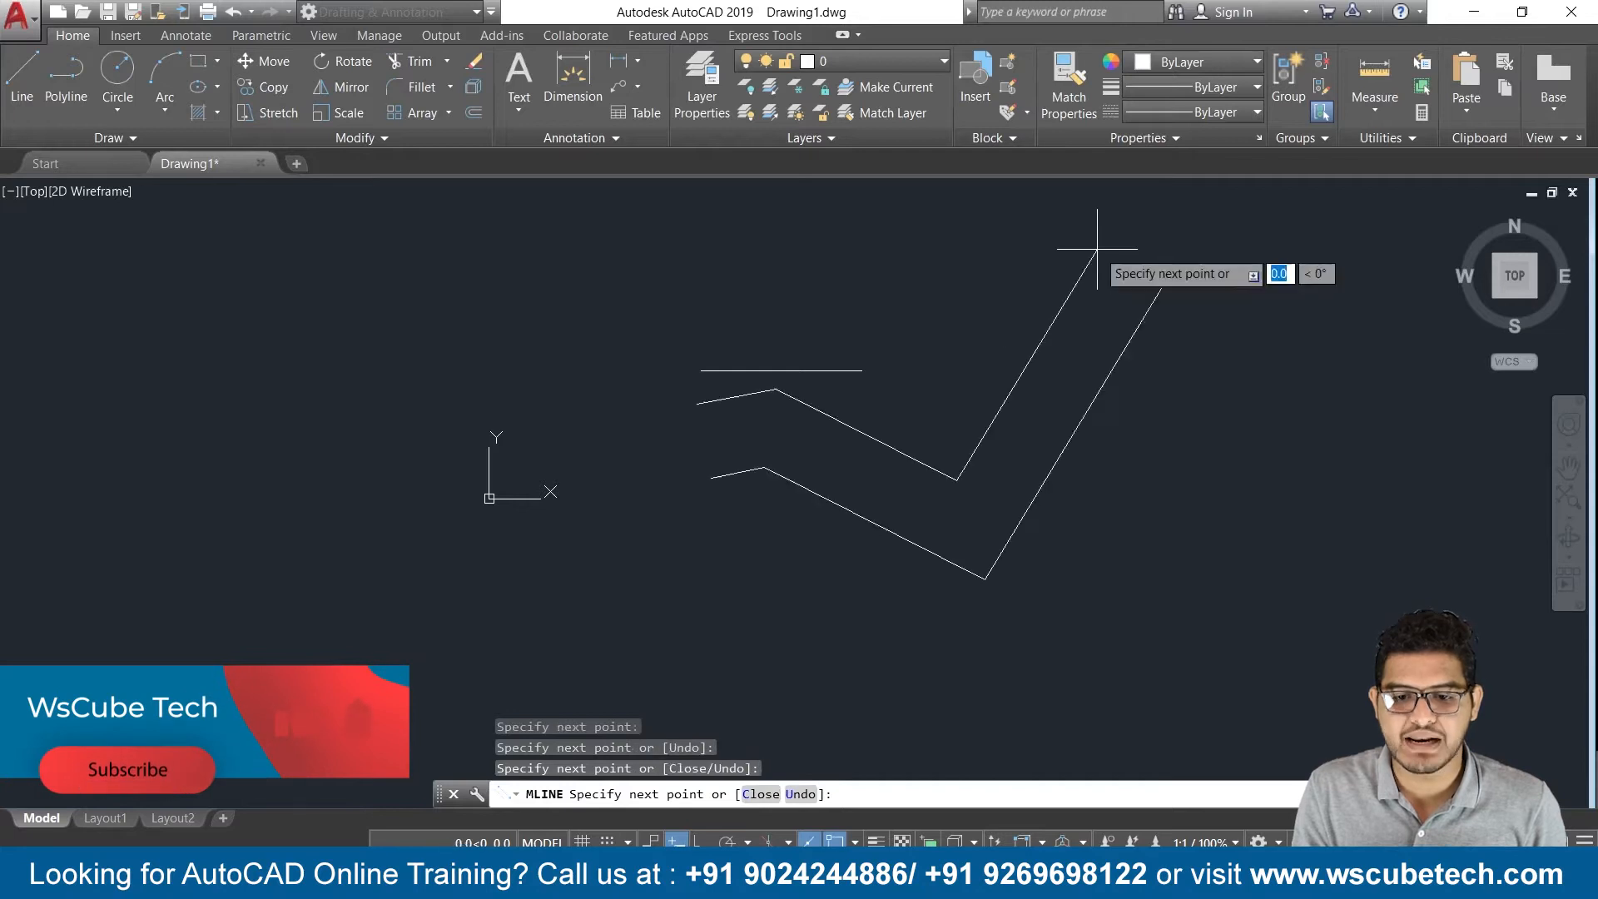
click(1215, 499)
click(1327, 363)
middle_drag(1328, 363, 697, 378)
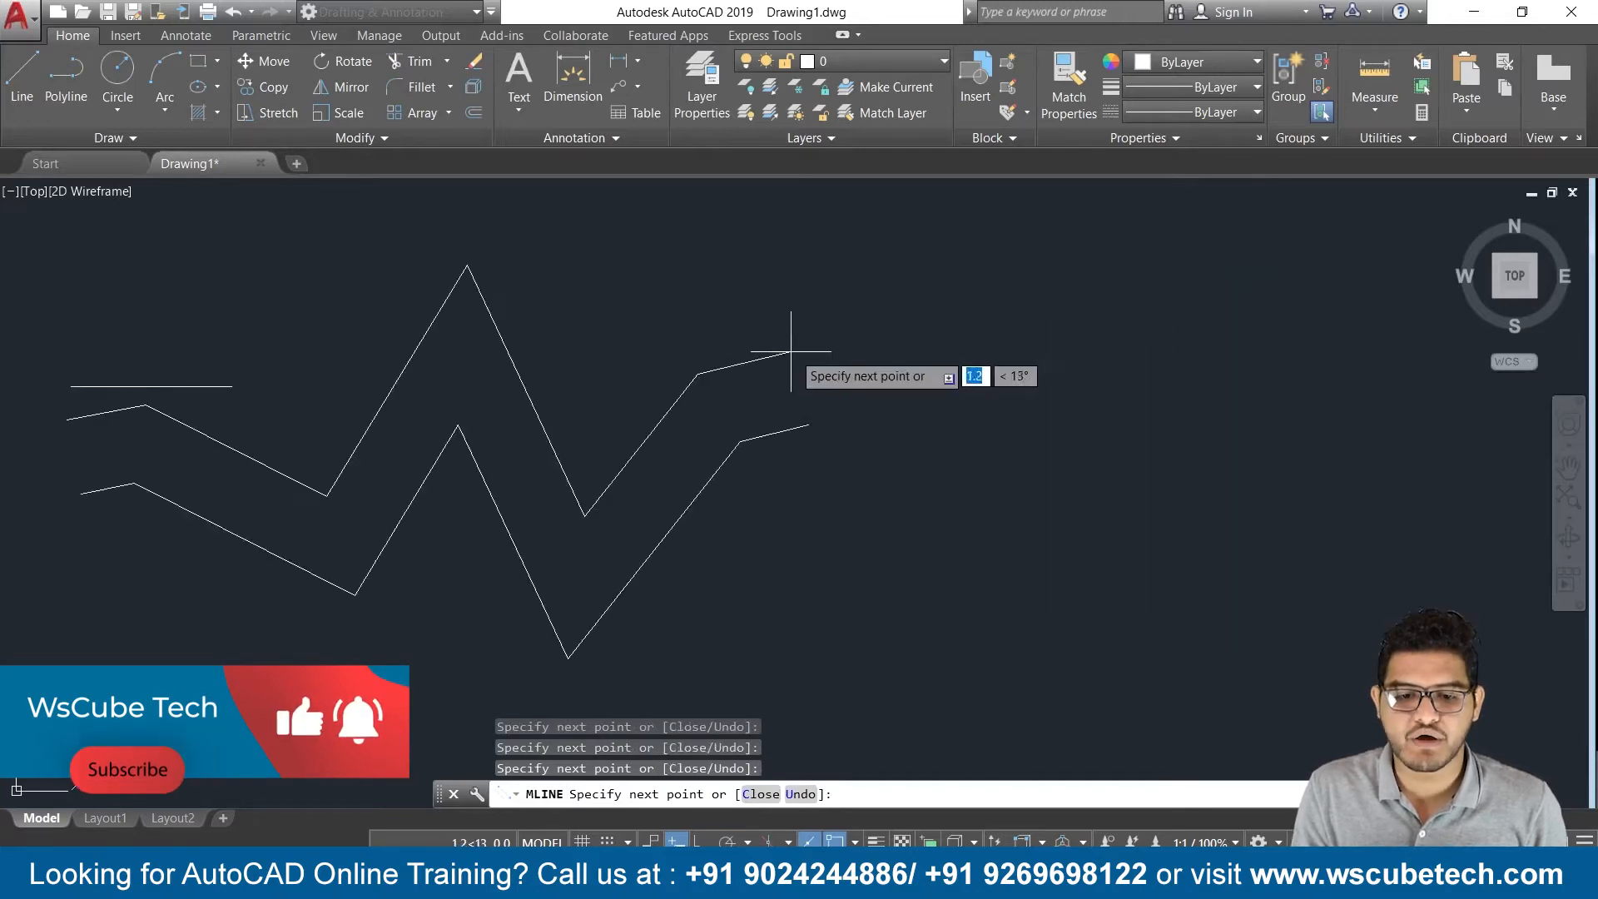
click(907, 433)
click(969, 310)
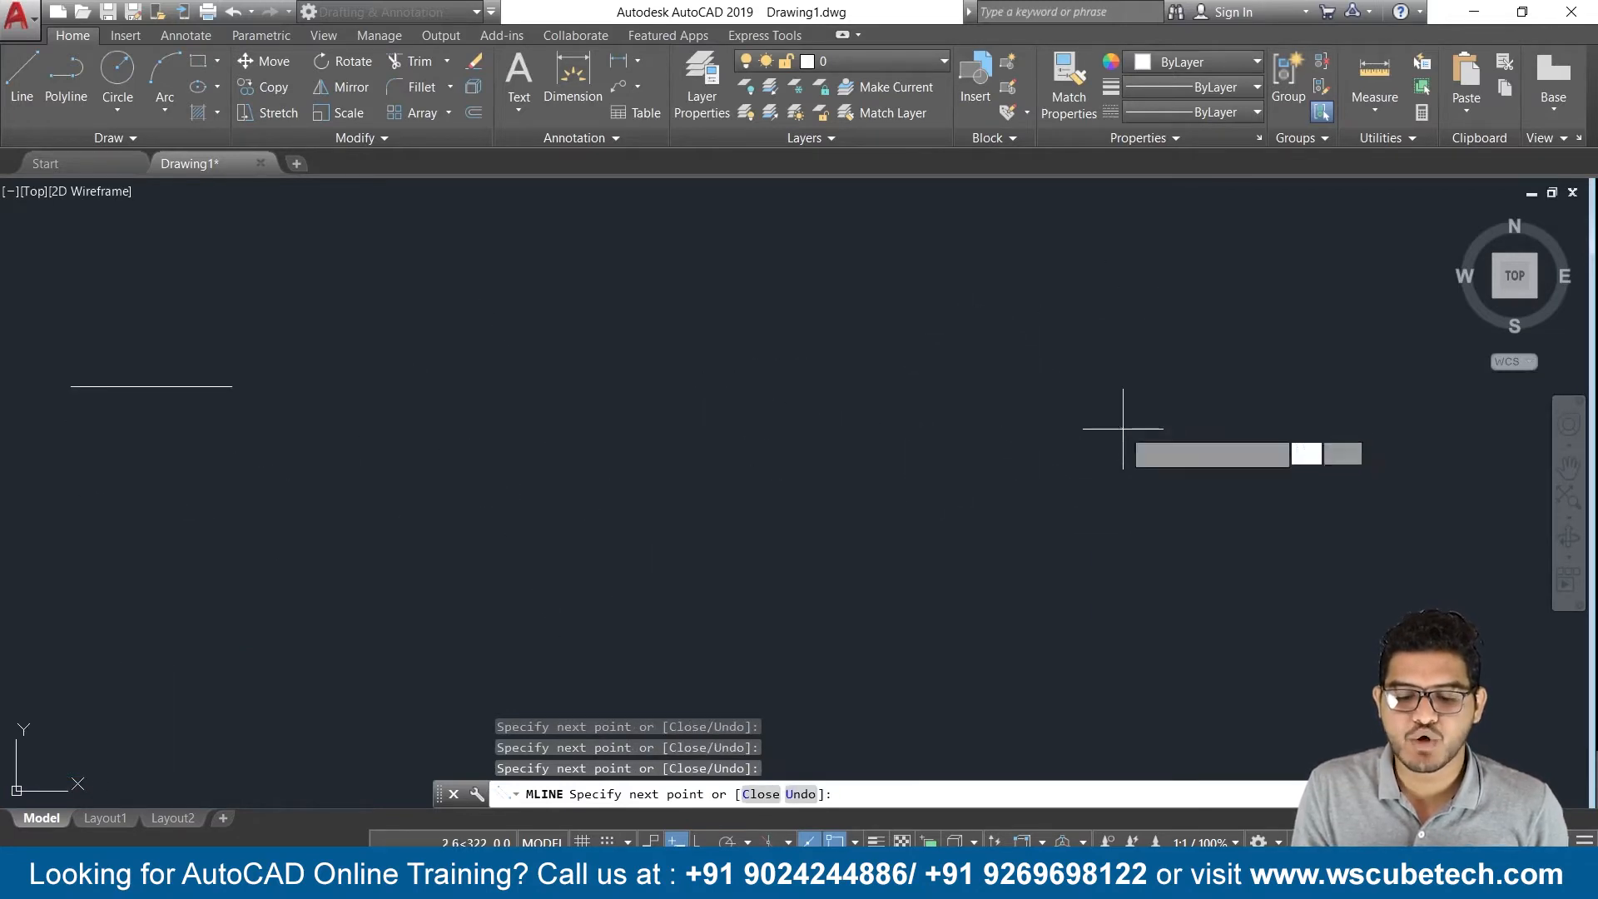
click(1124, 429)
click(1176, 297)
key(Escape)
Erase all objects in the drawing, including the horizontal line and the zigzag multiline
key(ctrl+a)
key(Delete)
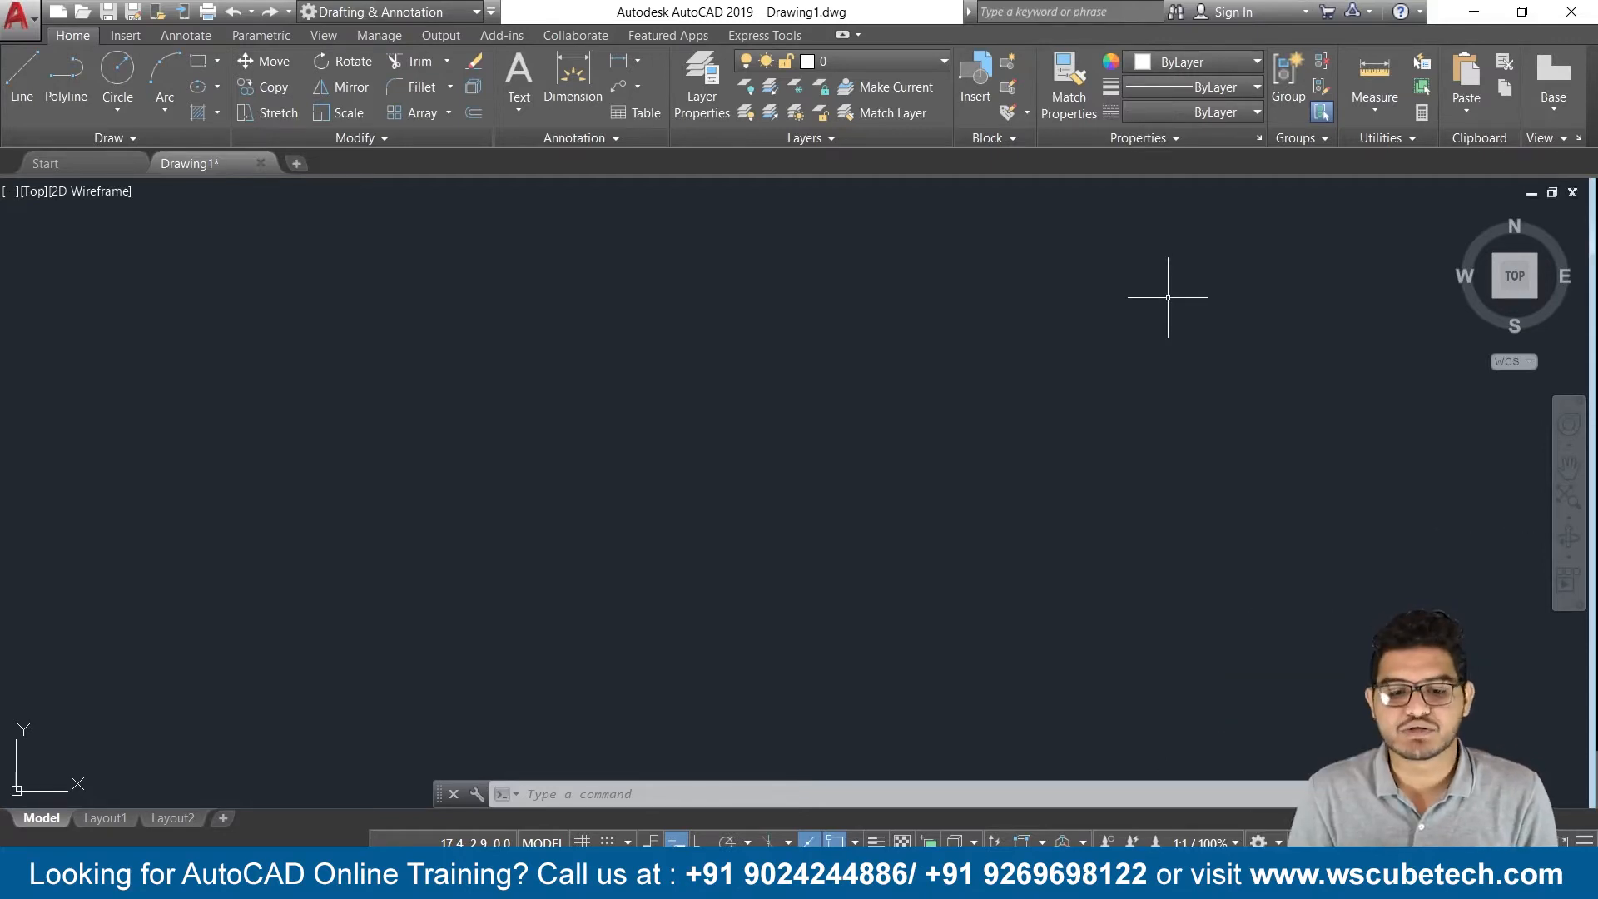
Draw an eight-segment zigzag multiline across the empty drawing with Top justification and scale 1.00
text(ml)
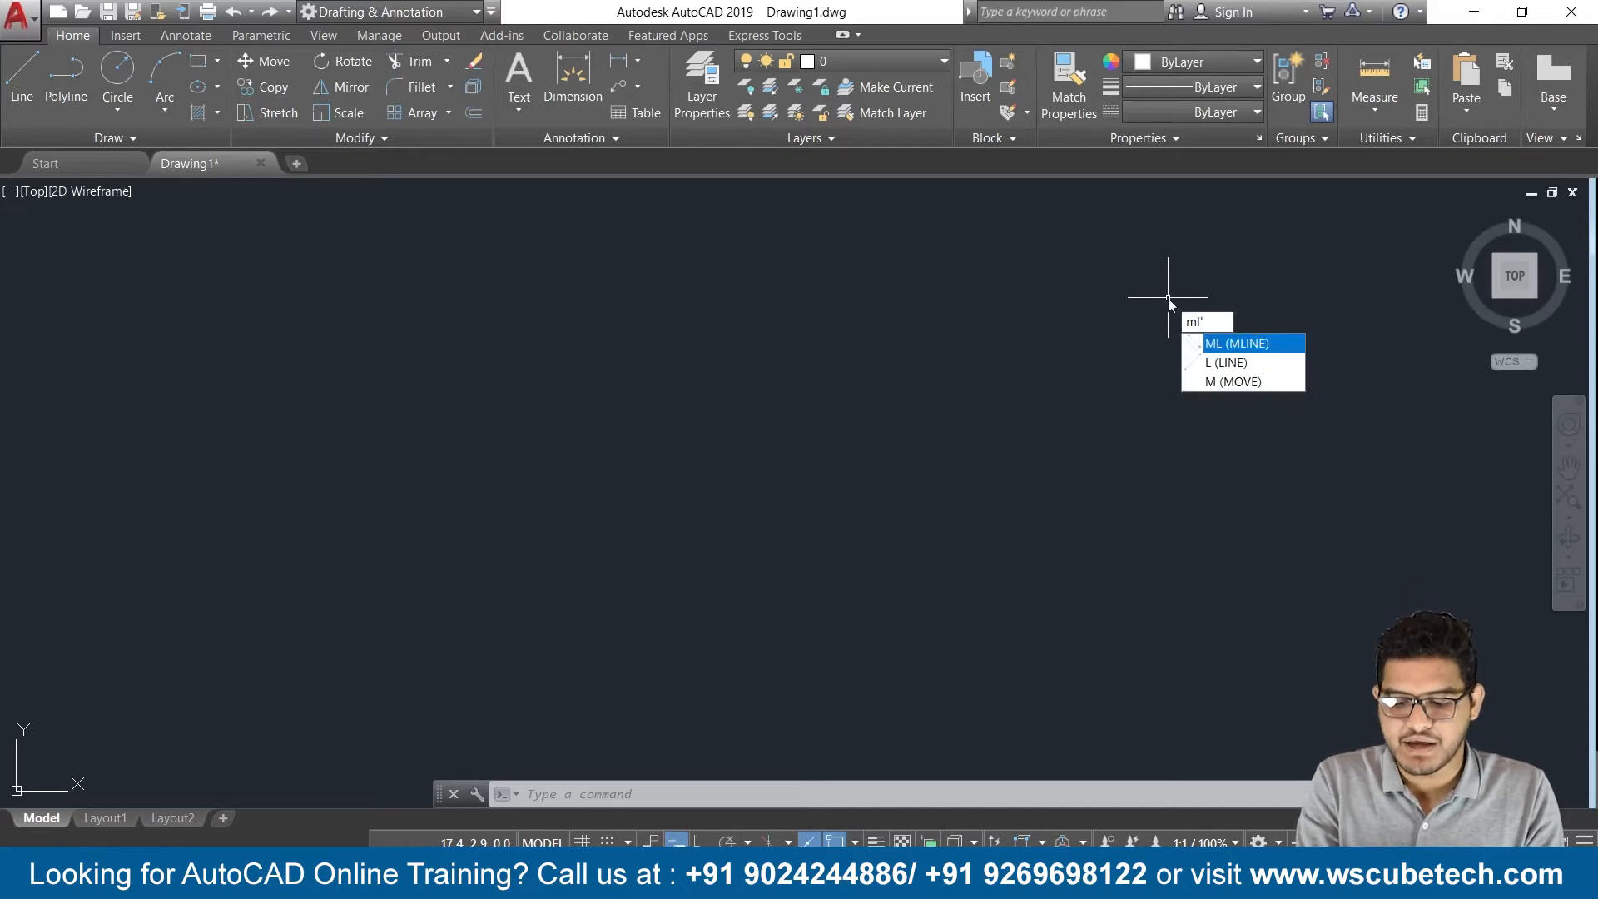
key(Return)
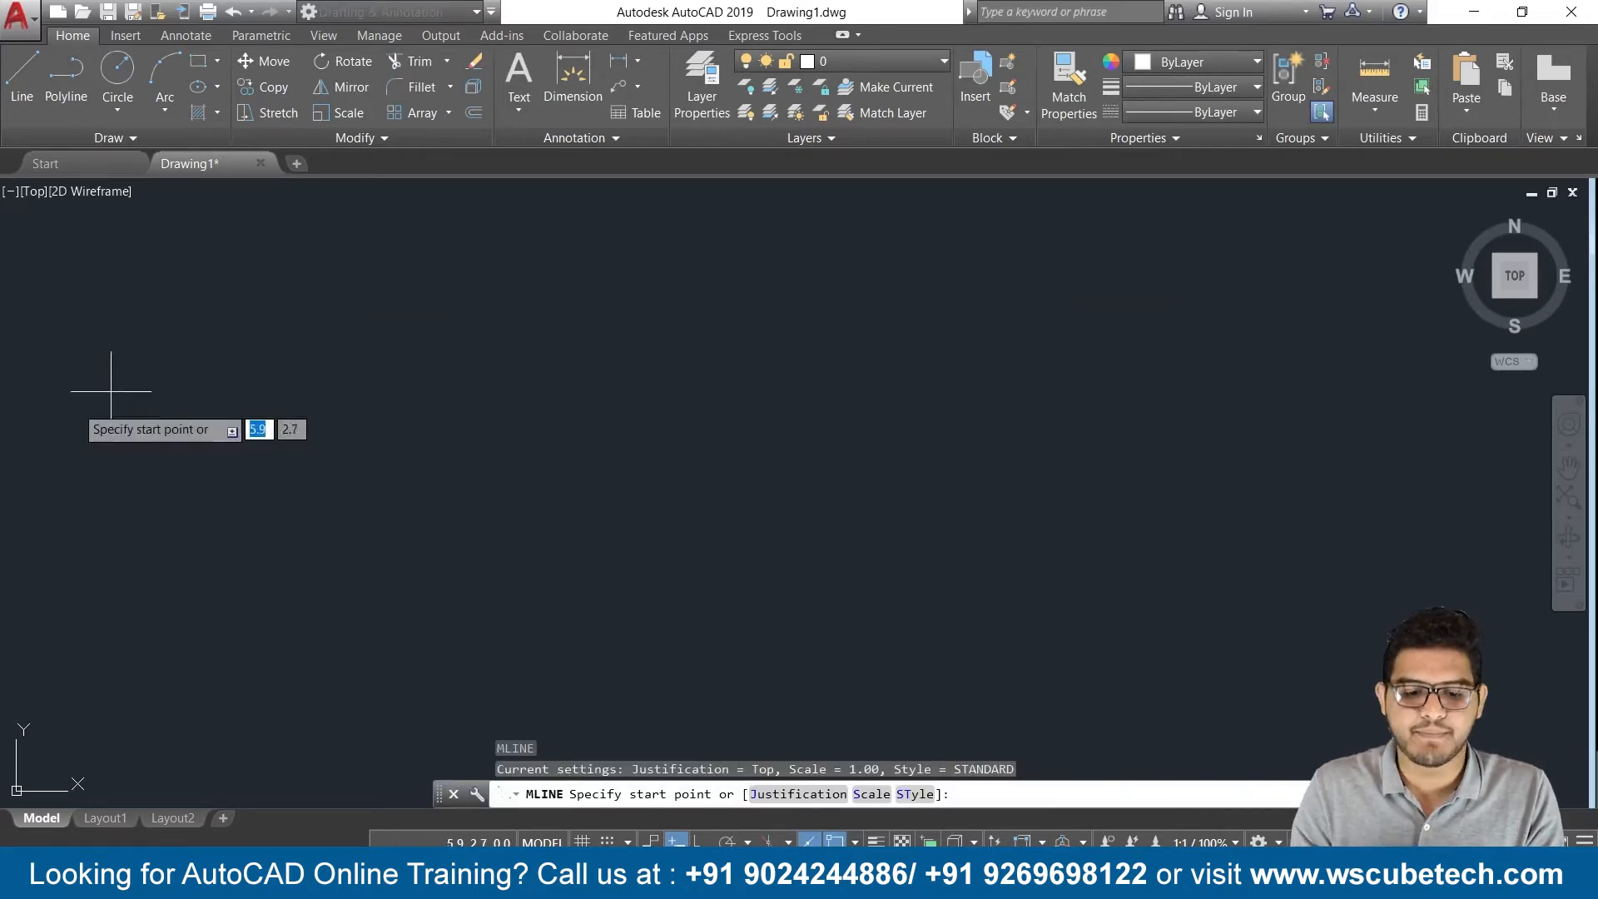
click(106, 315)
click(475, 342)
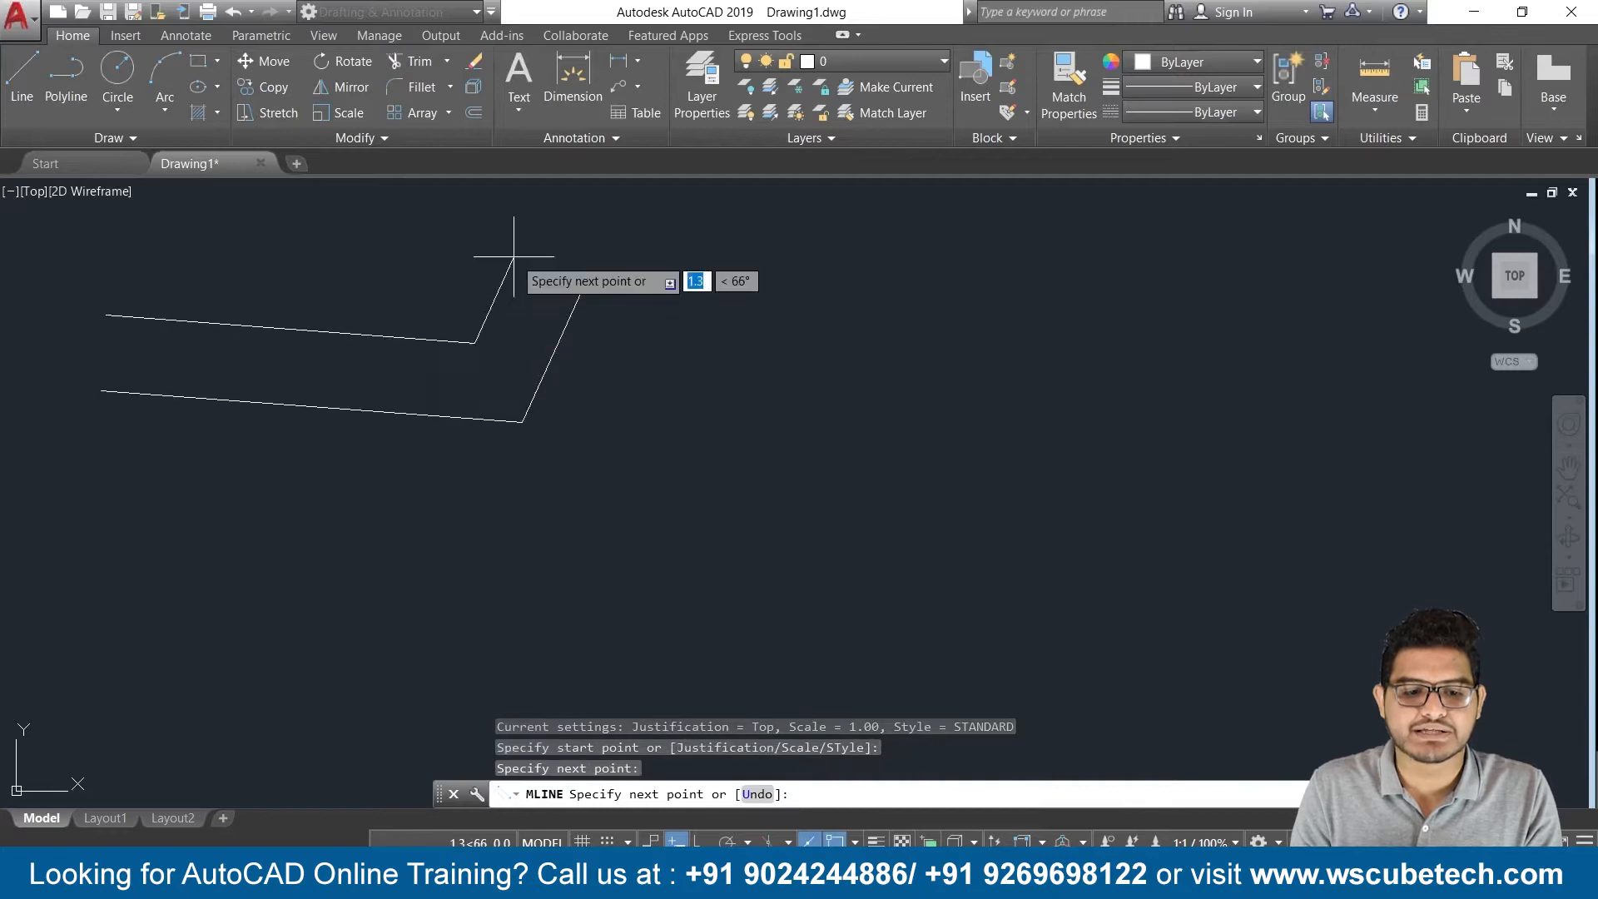
click(513, 256)
click(747, 324)
click(789, 441)
click(1017, 276)
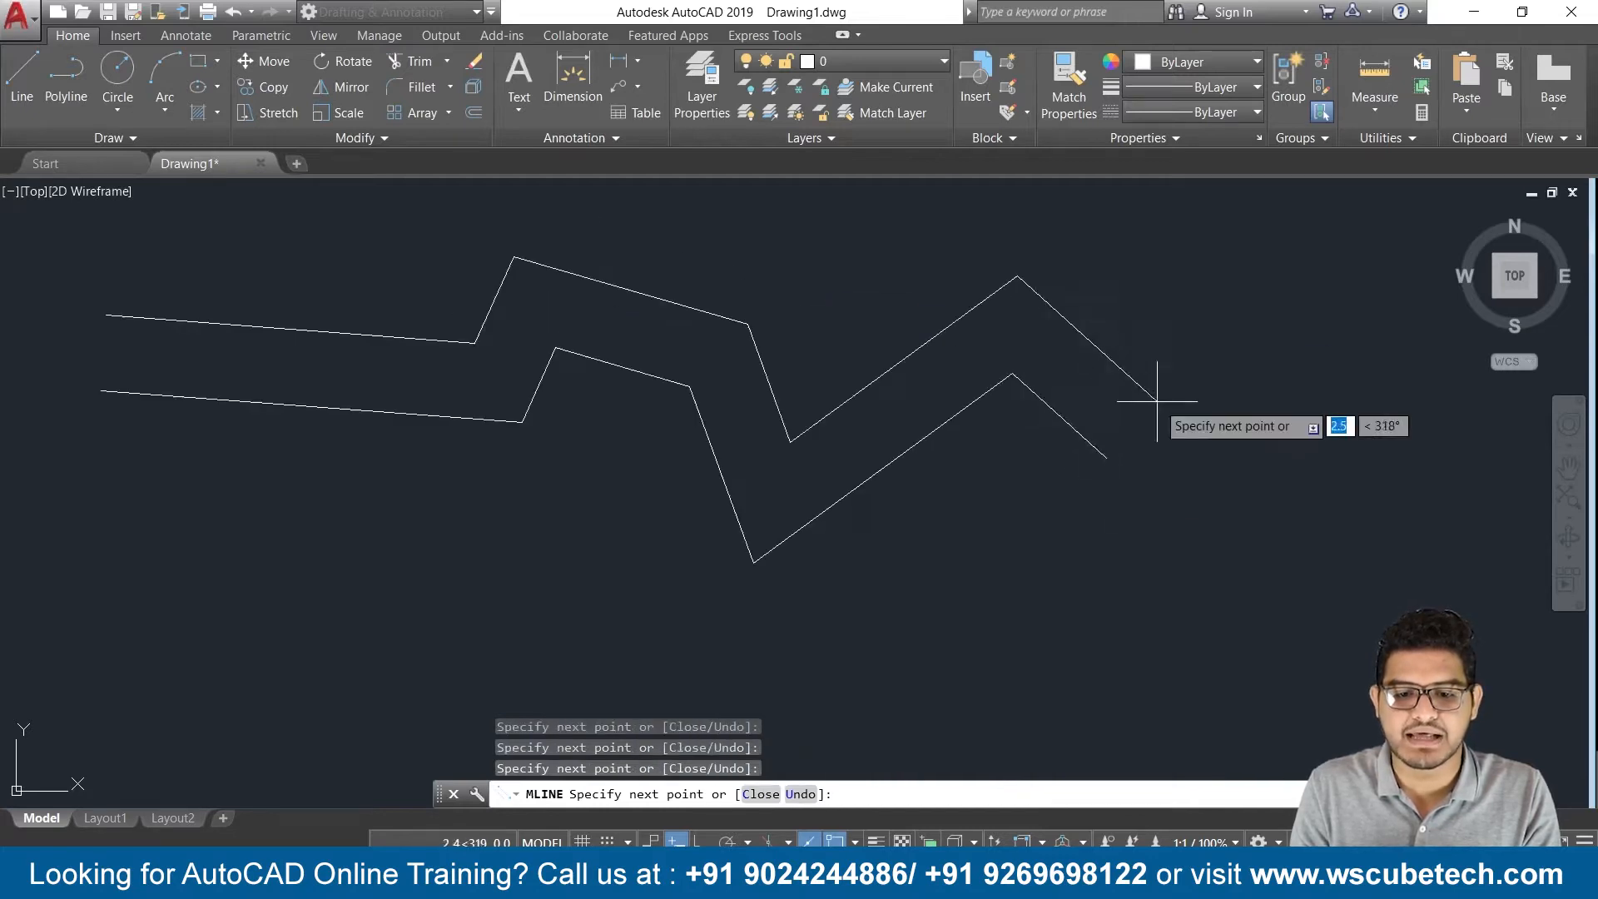
click(1163, 474)
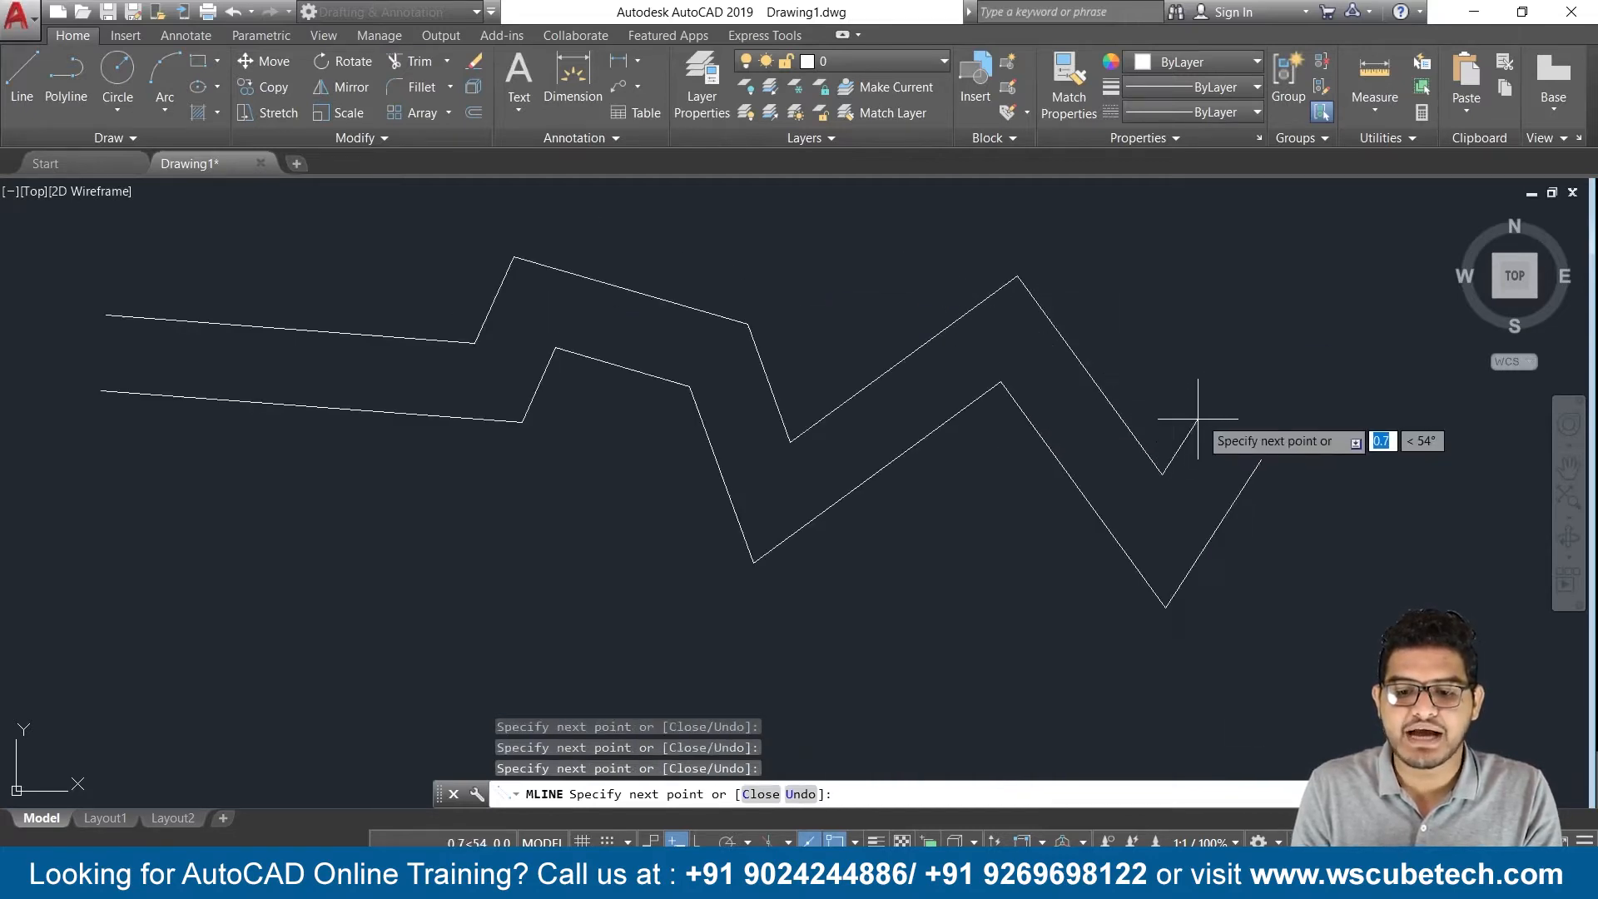
click(1206, 328)
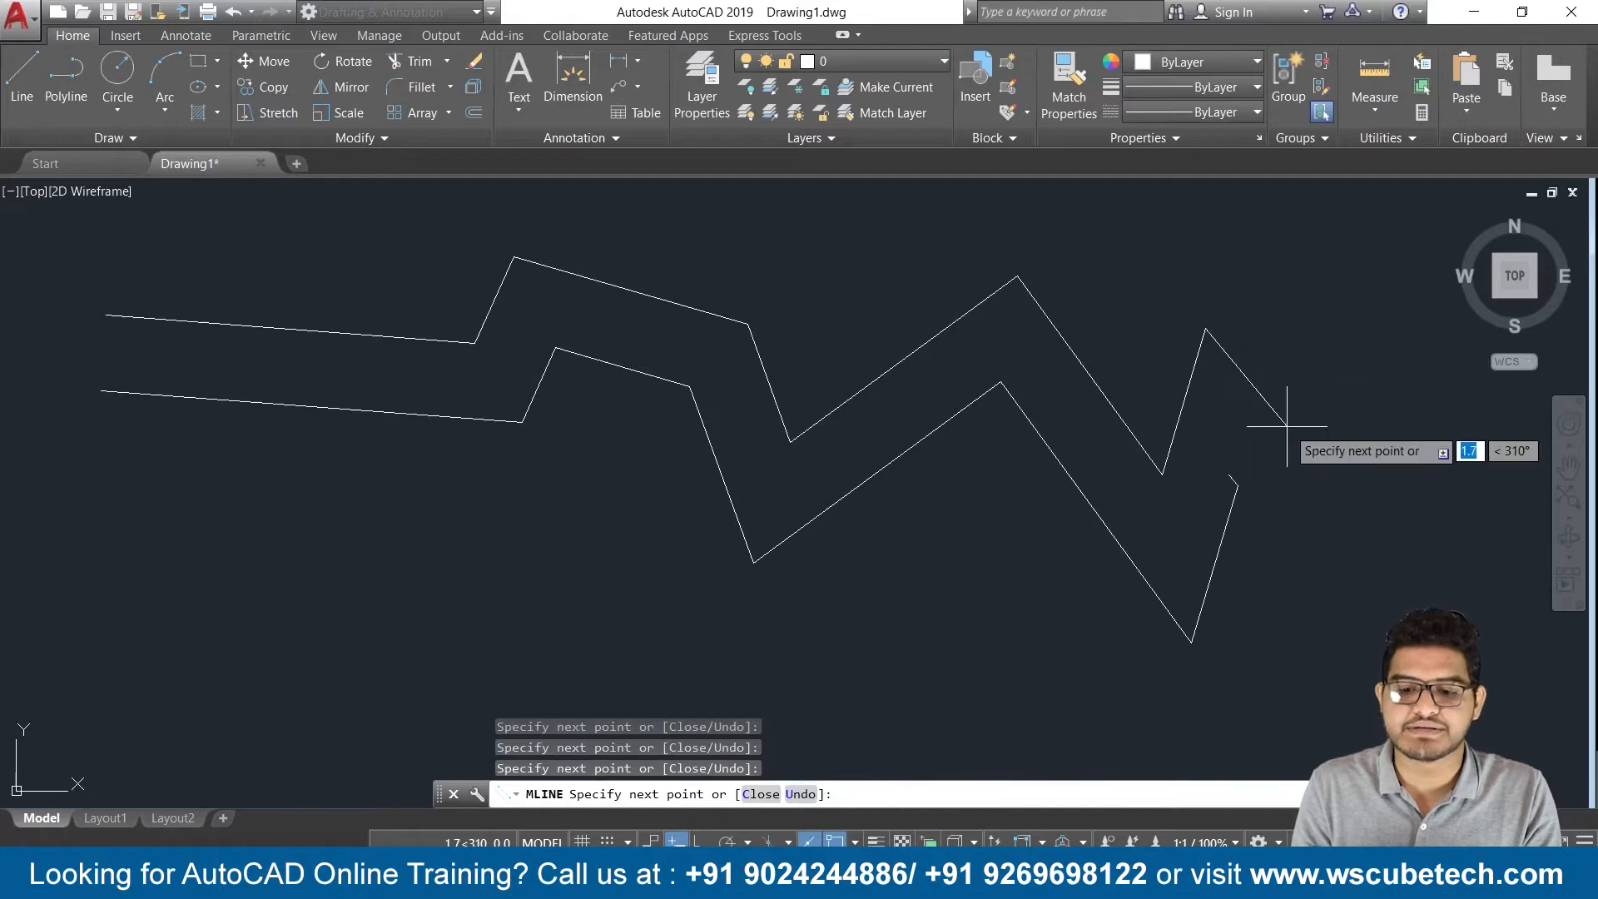
click(1323, 523)
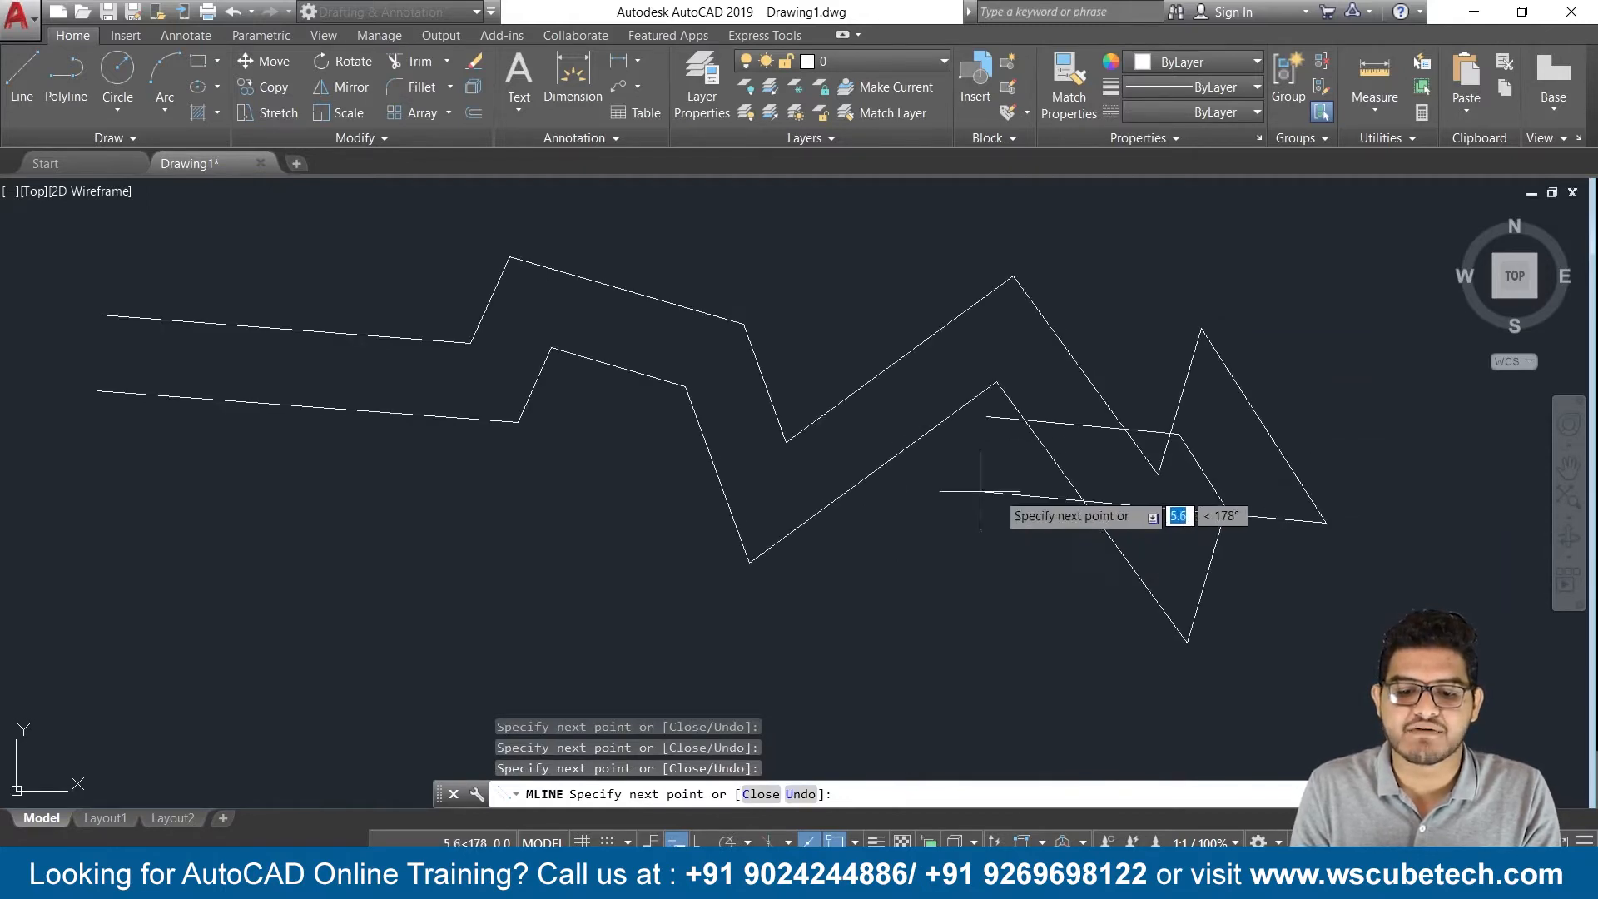
key(Return)
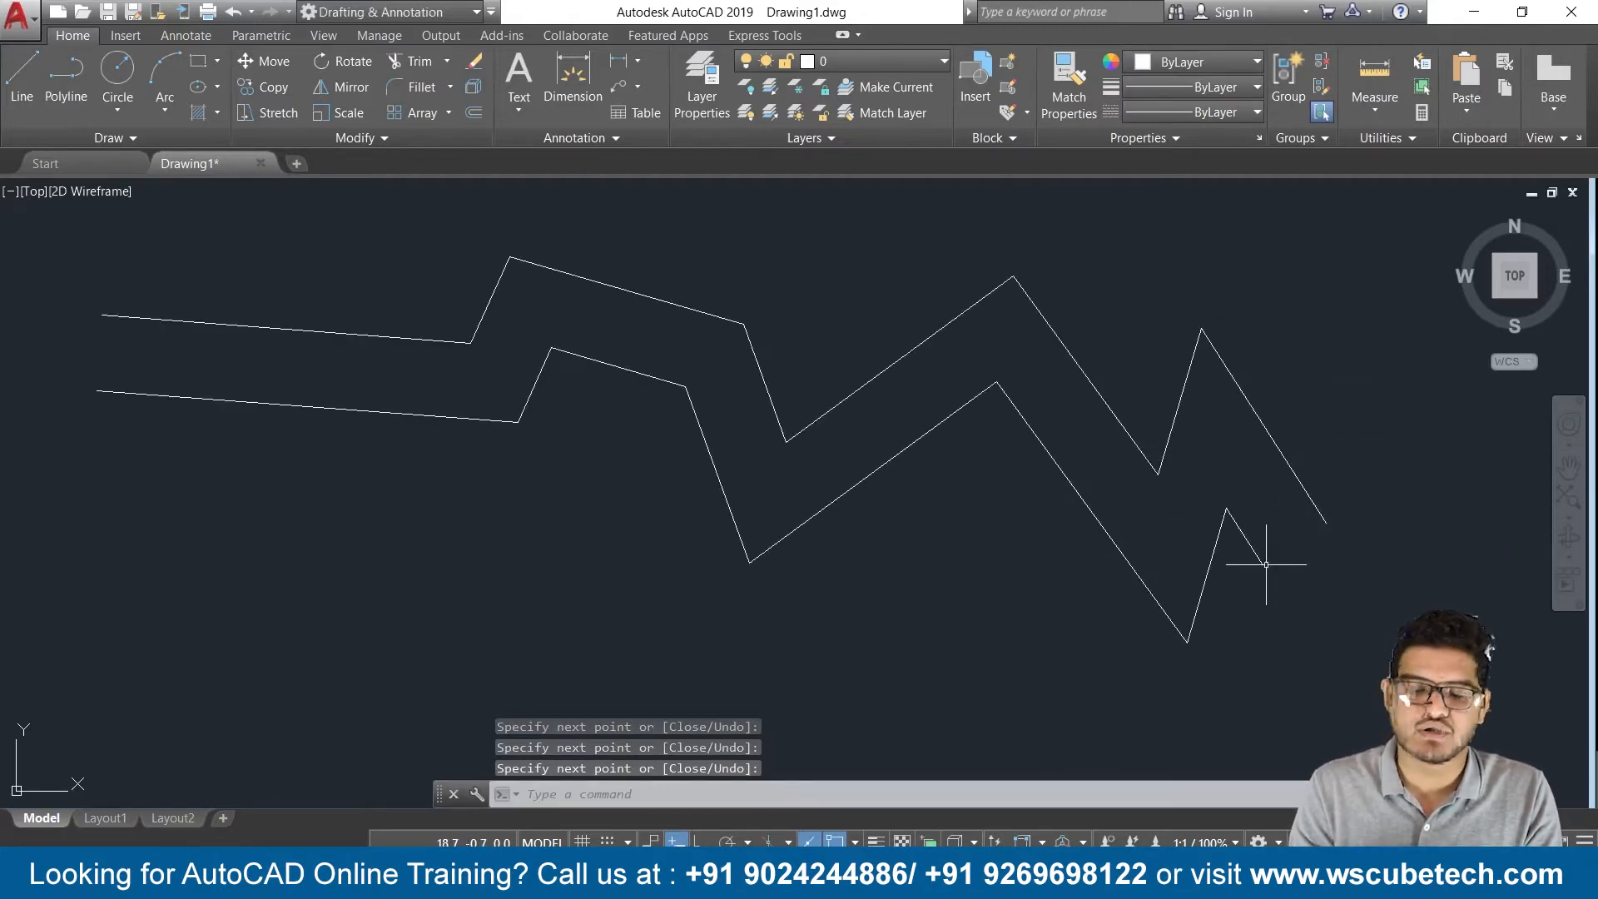
Erase the zigzag multiline so the drawing is empty
scroll(763, 541, down, 3)
mouse_move(842, 564)
middle_down()
mouse_move(795, 576)
mouse_move(474, 524)
middle_up()
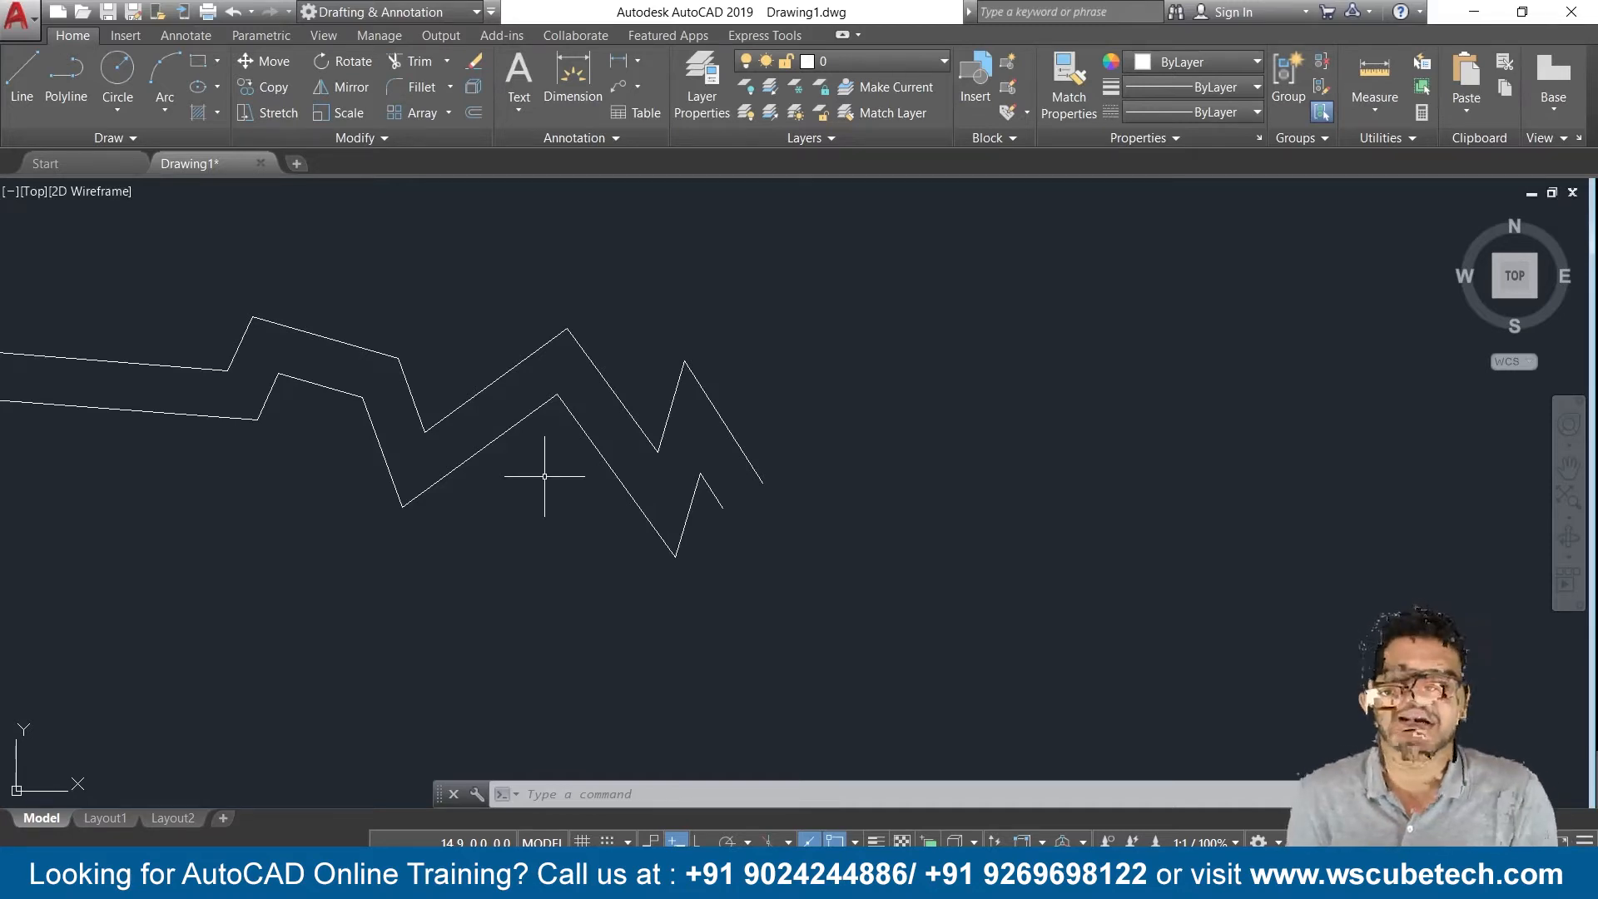
key(ctrl+a)
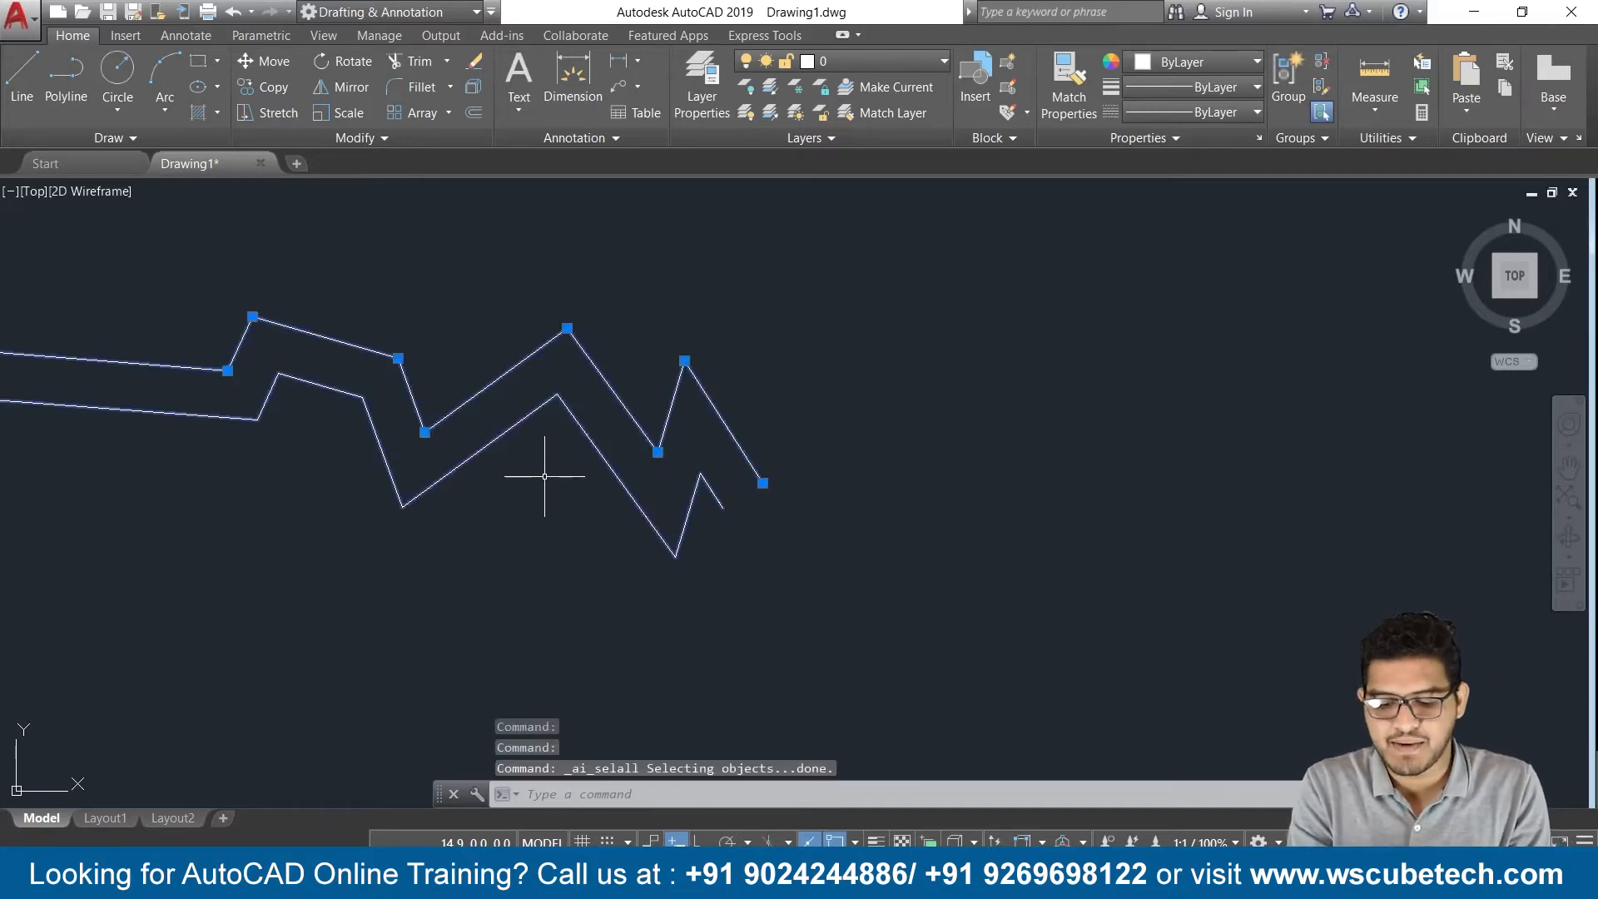
key(Delete)
text(ML)
key(Return)
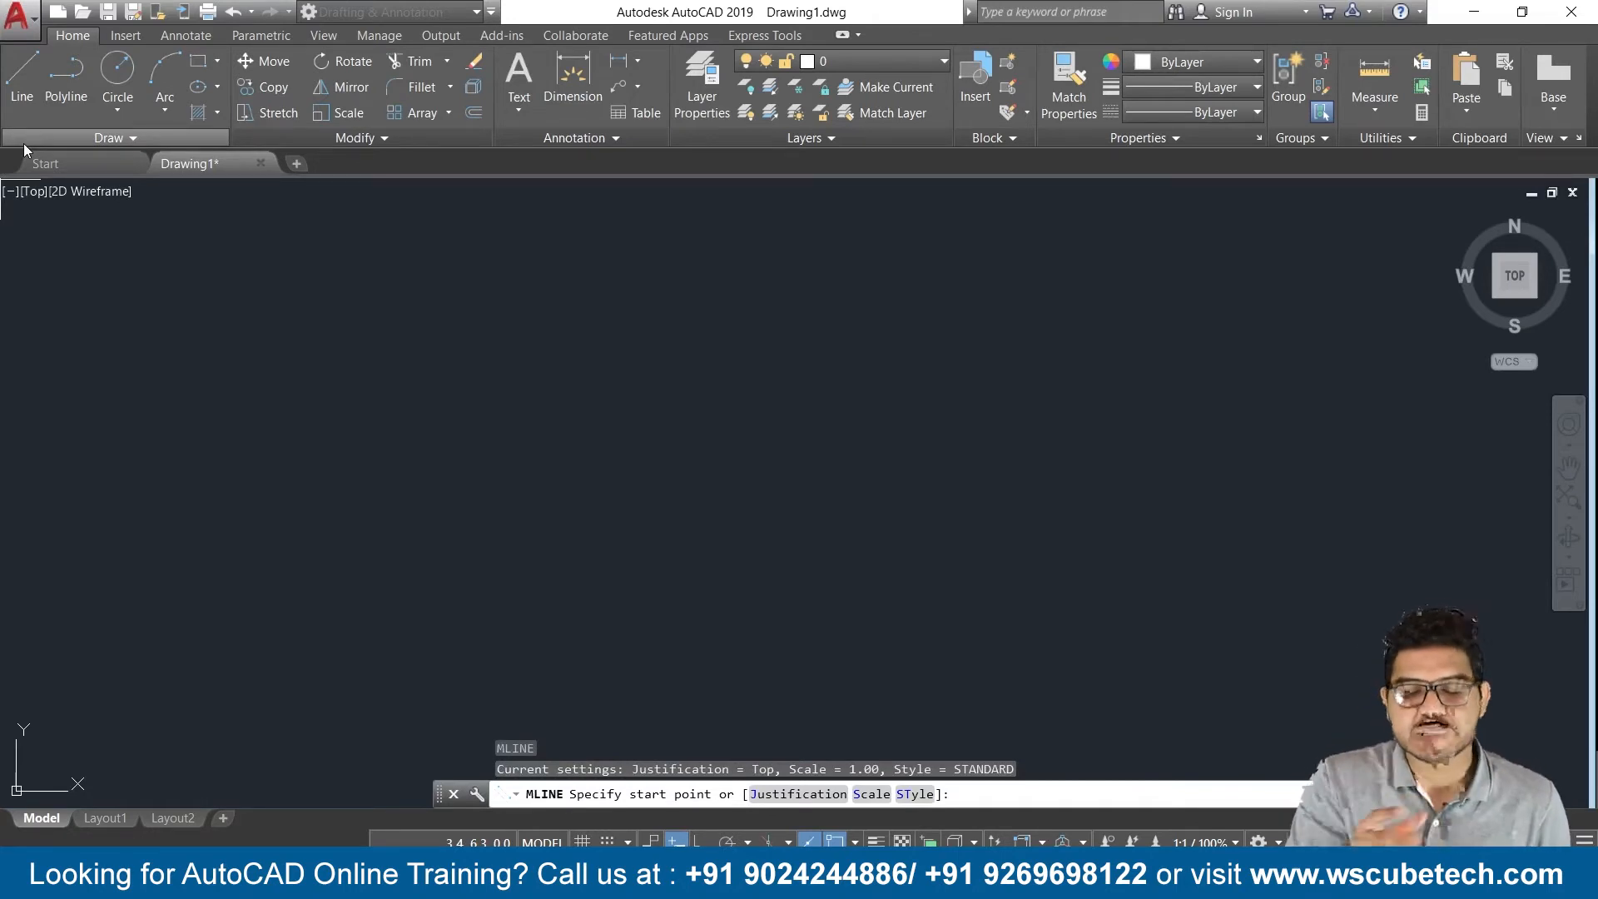
click(811, 801)
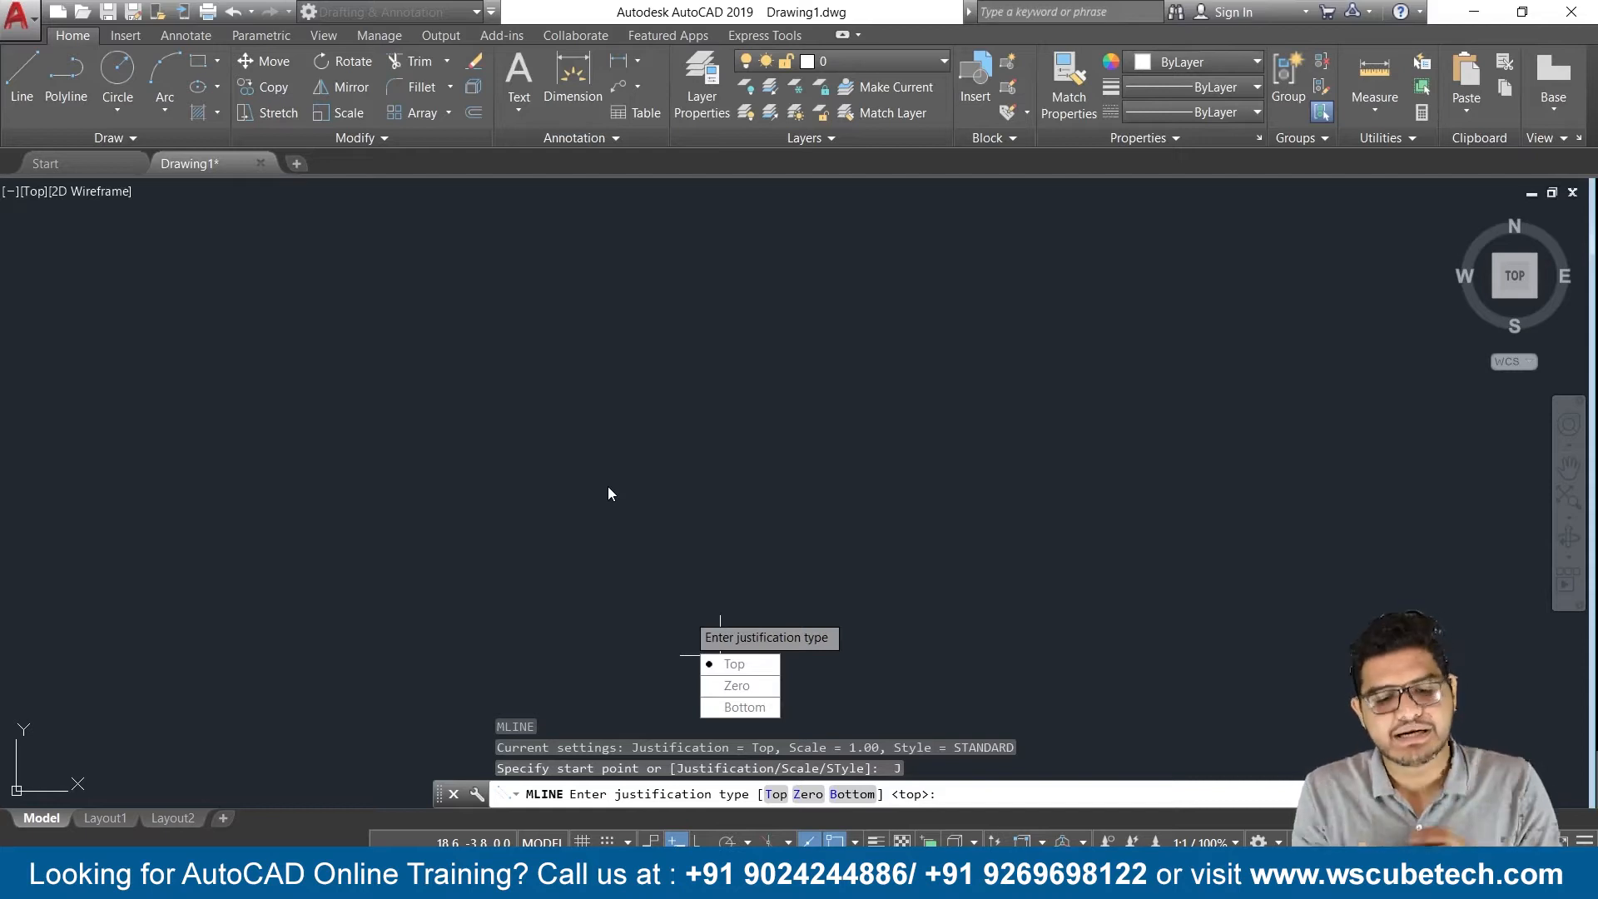
click(734, 664)
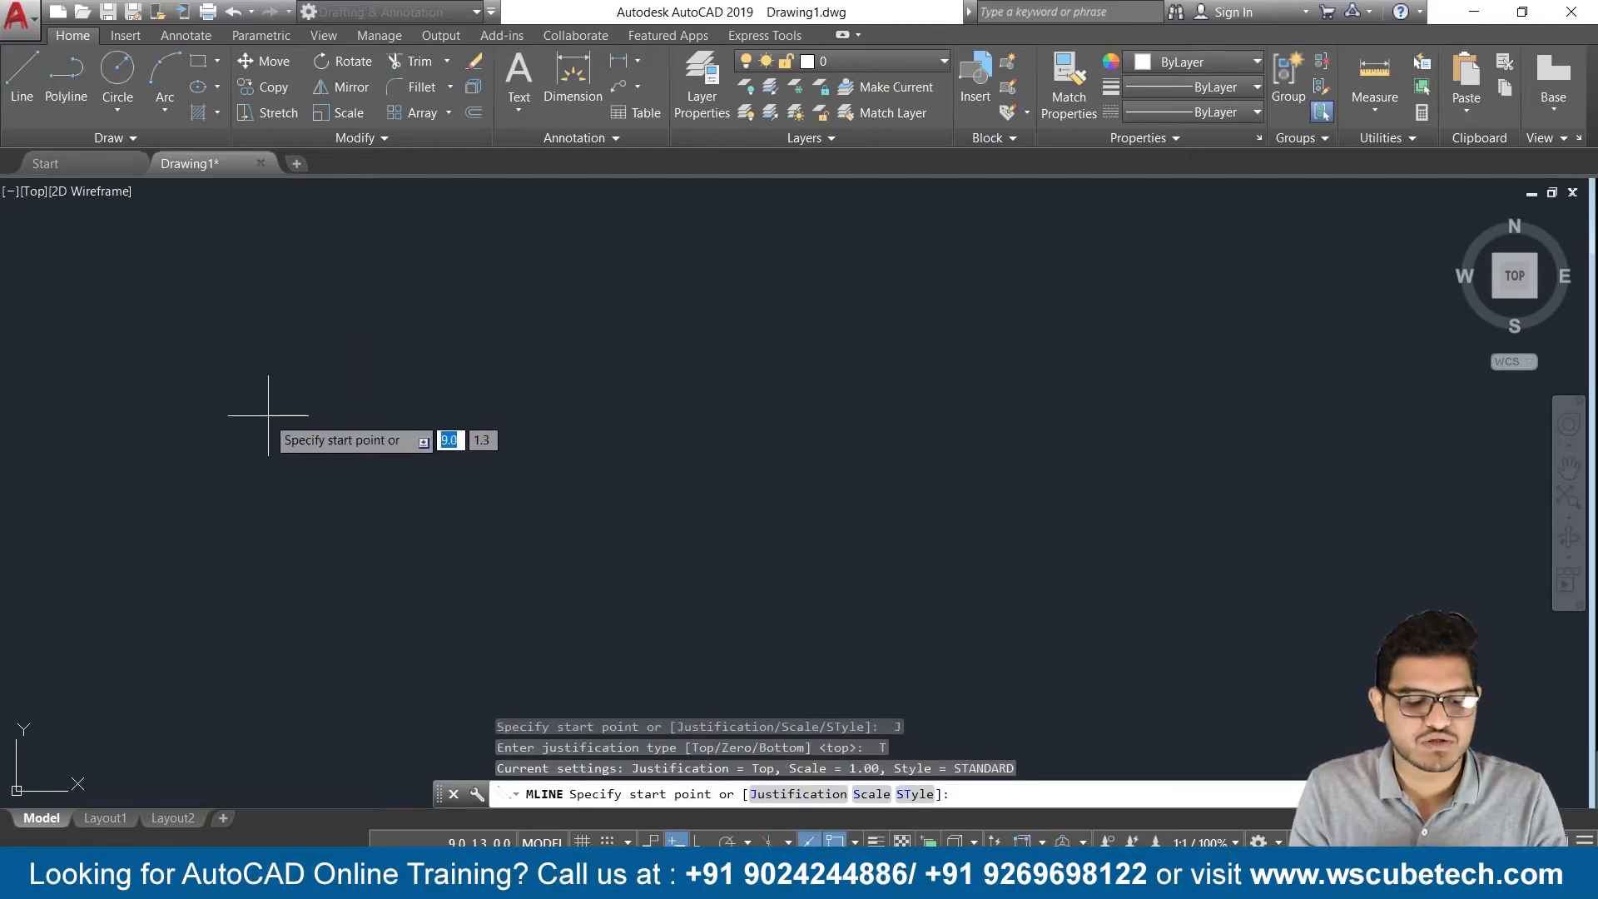
key(Escape)
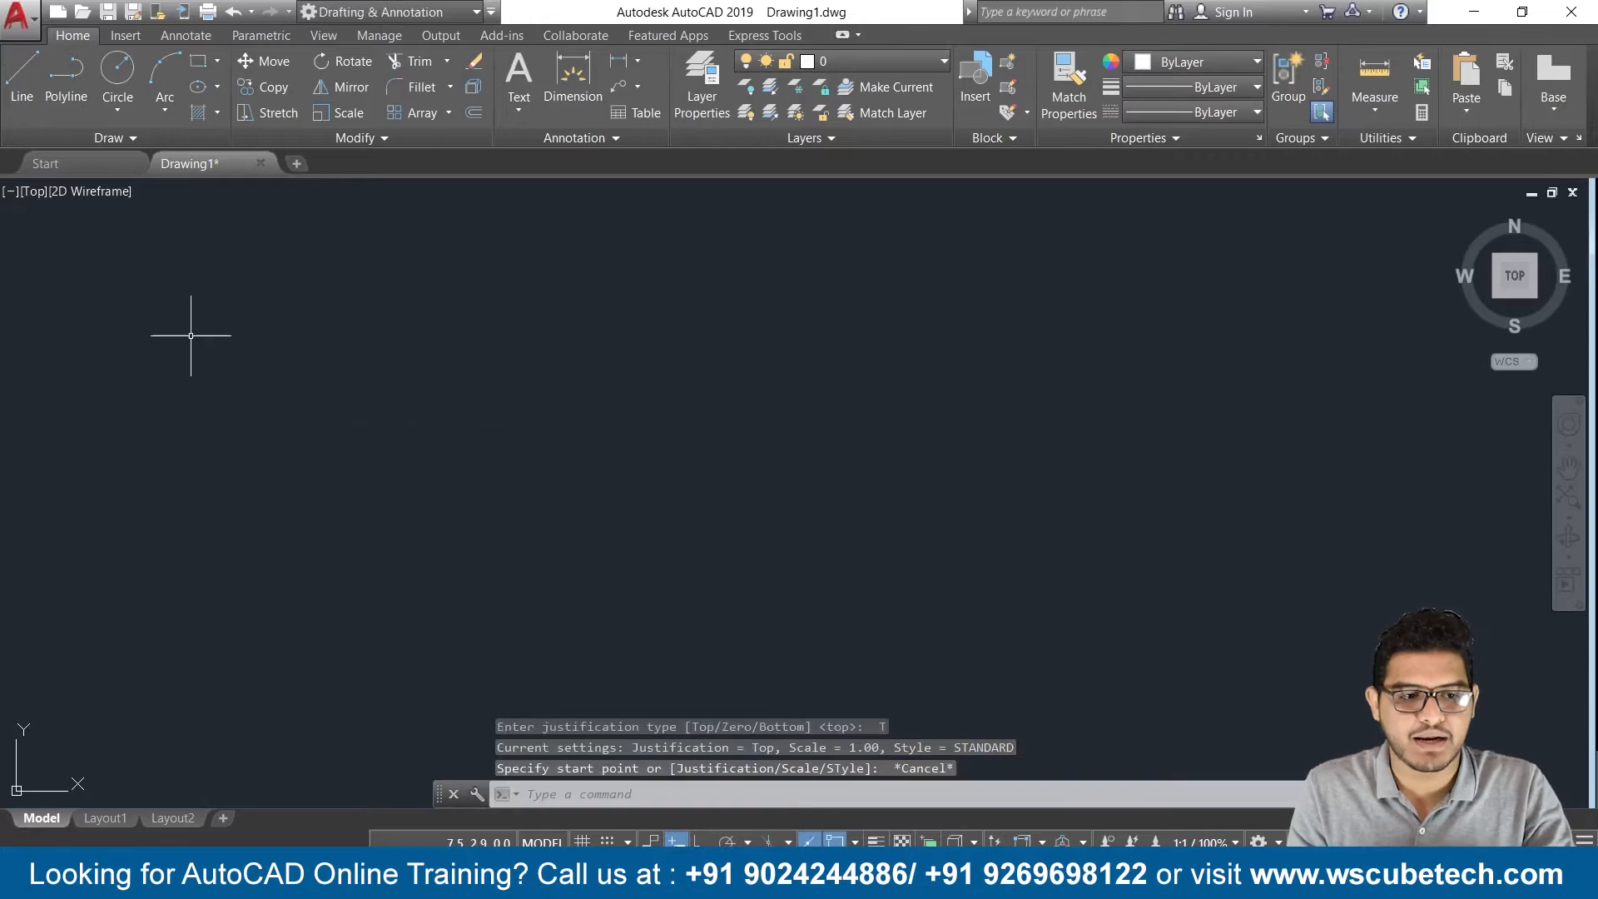
Draw two long, separate vertical lines with Ortho on, dividing the drawing area into three columns
click(22, 75)
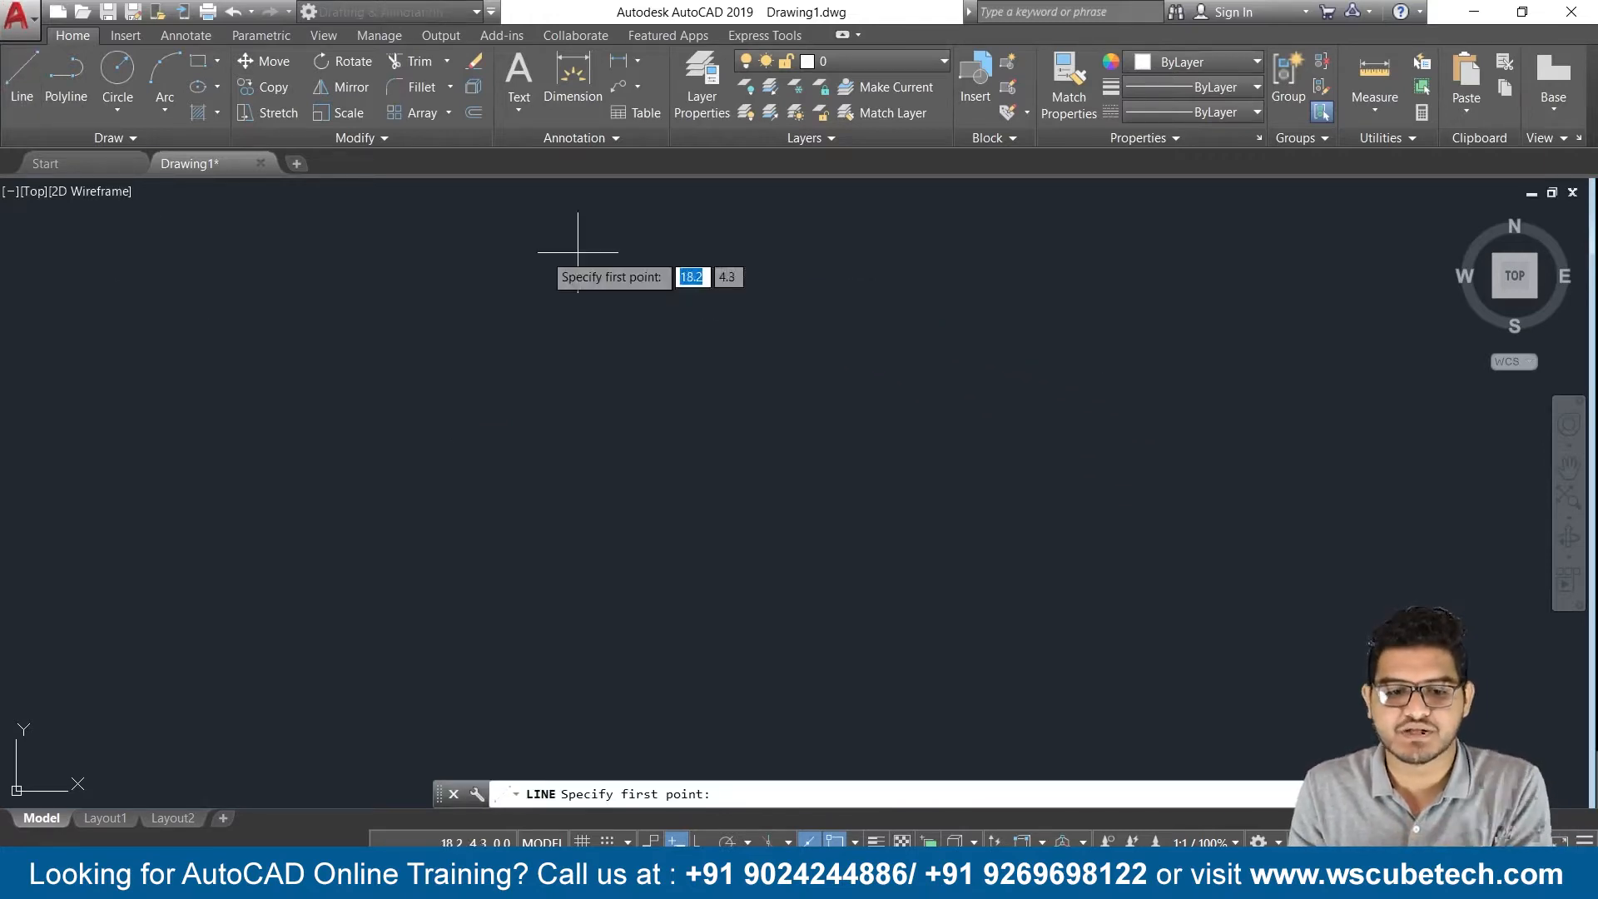
click(520, 212)
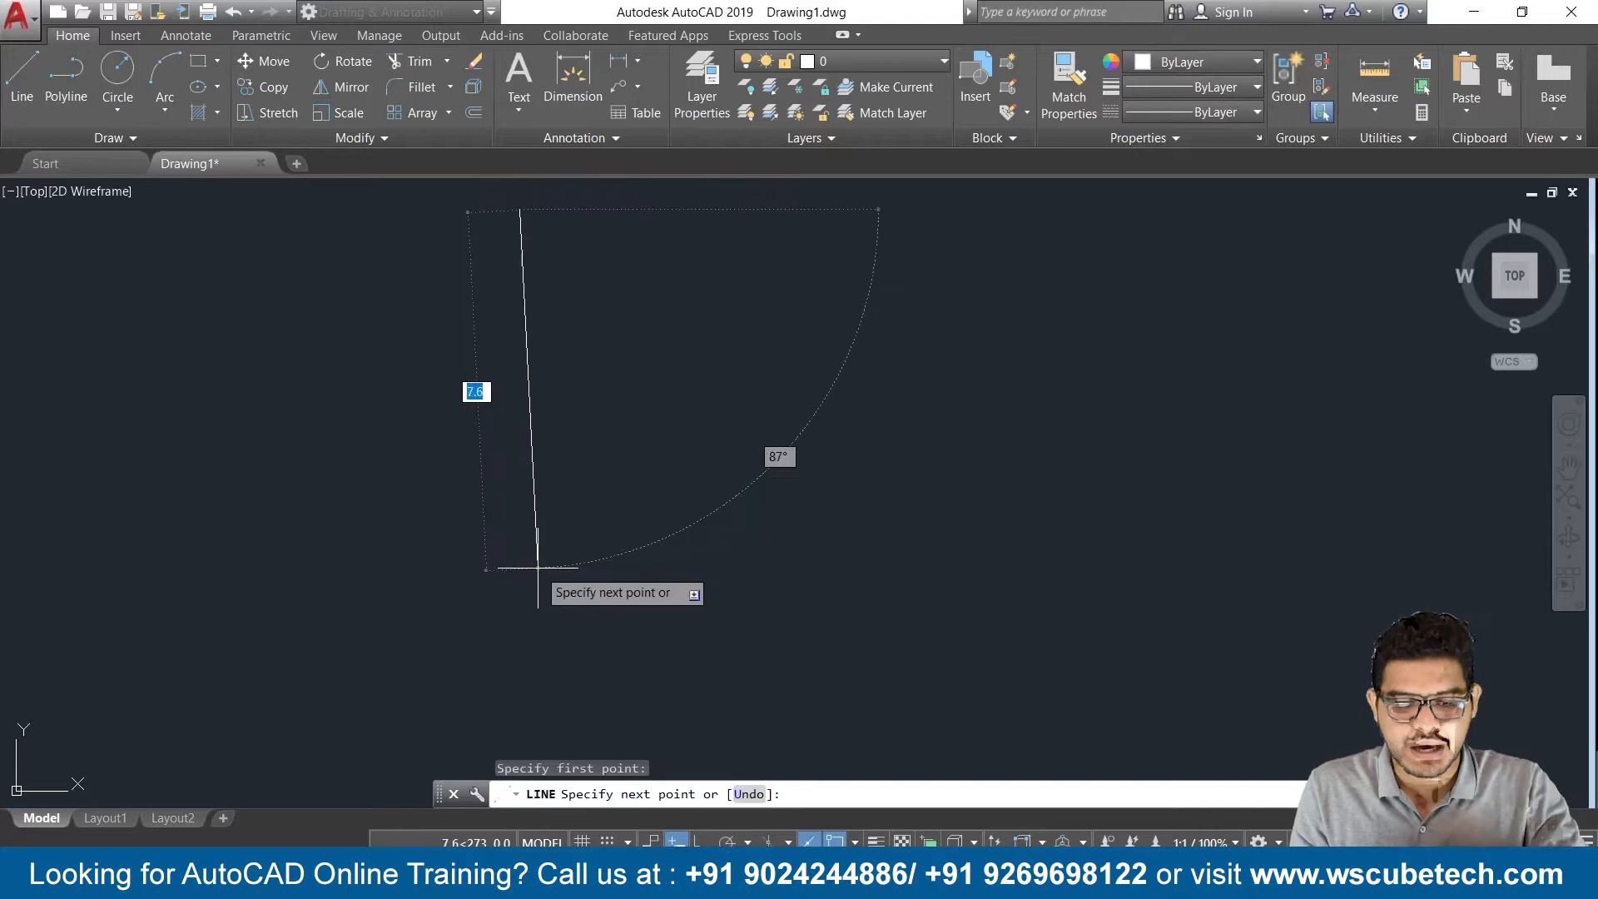
key(F8)
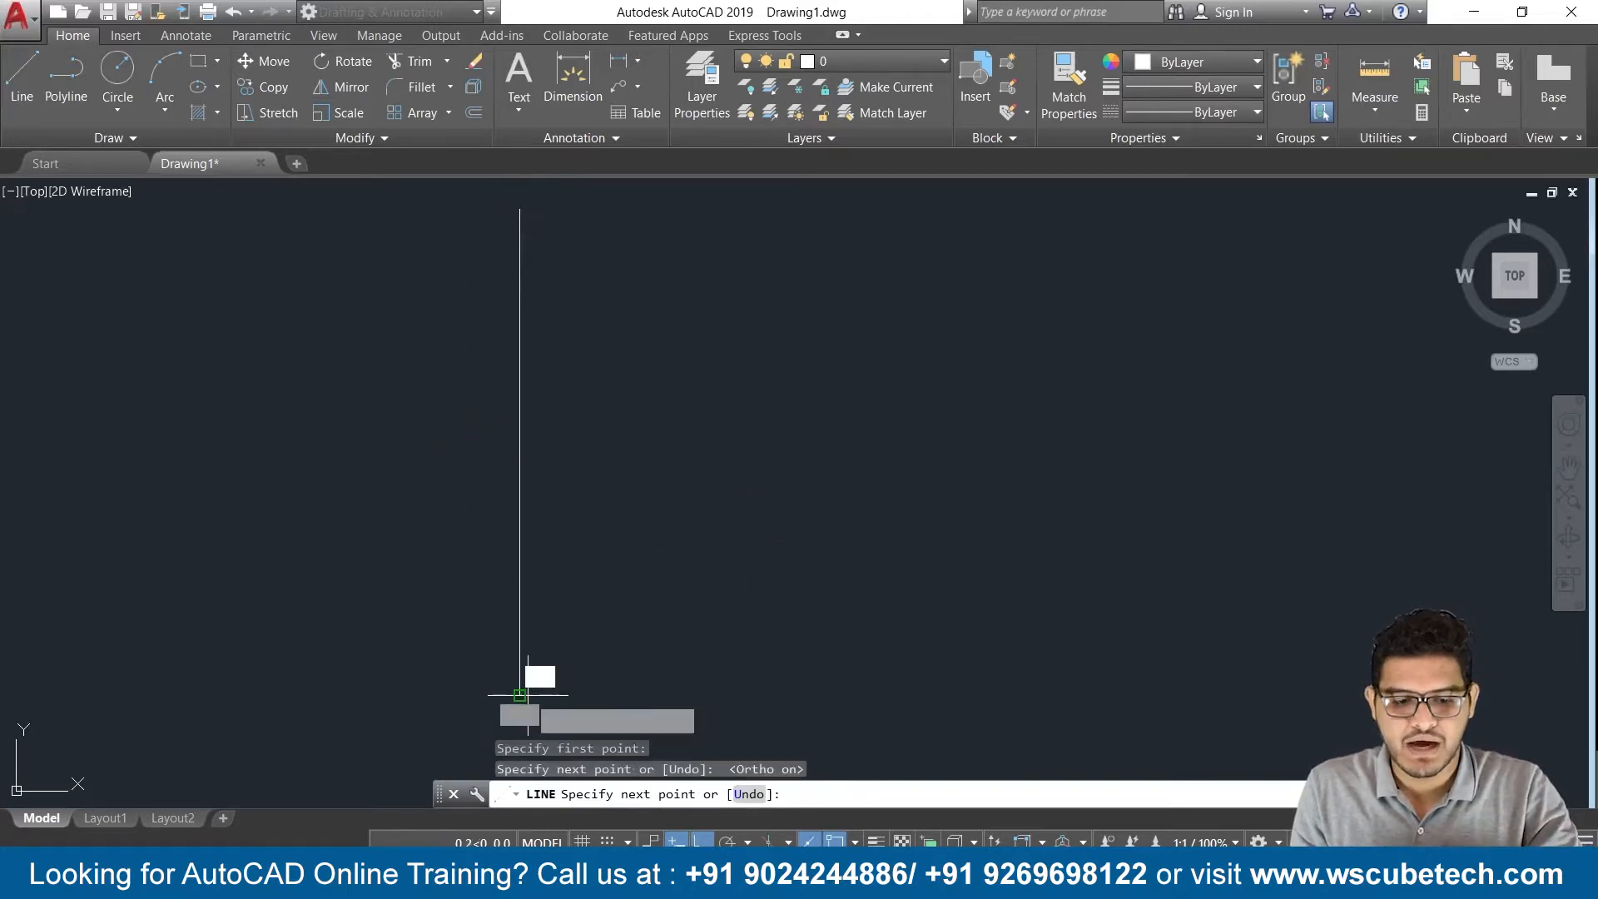
click(520, 695)
key(Return)
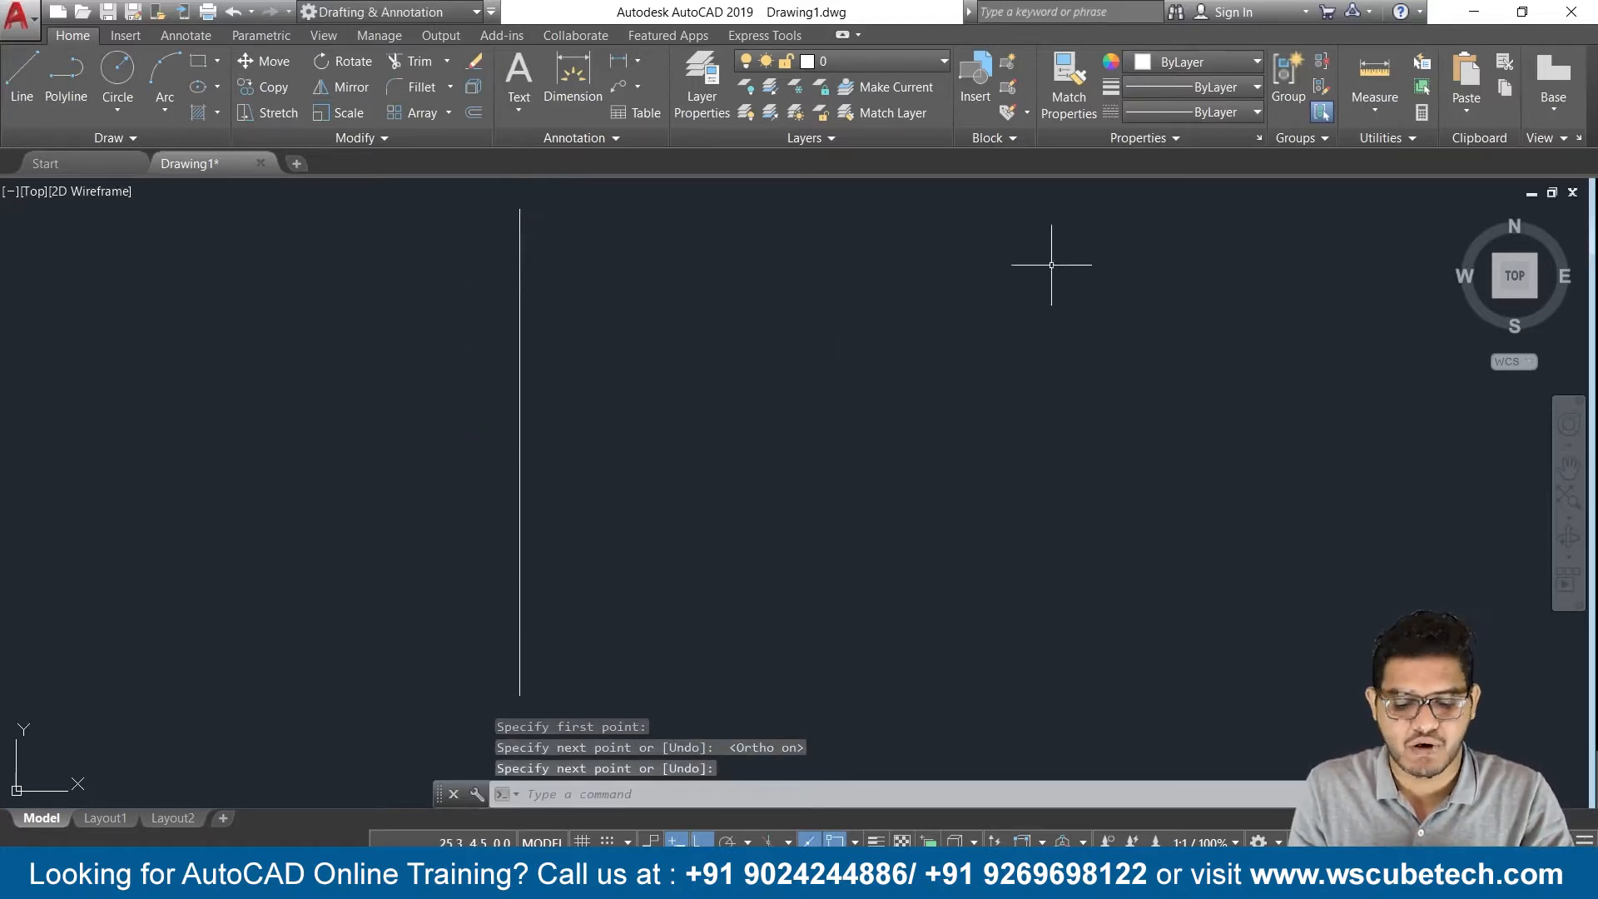
key(Return)
click(1030, 232)
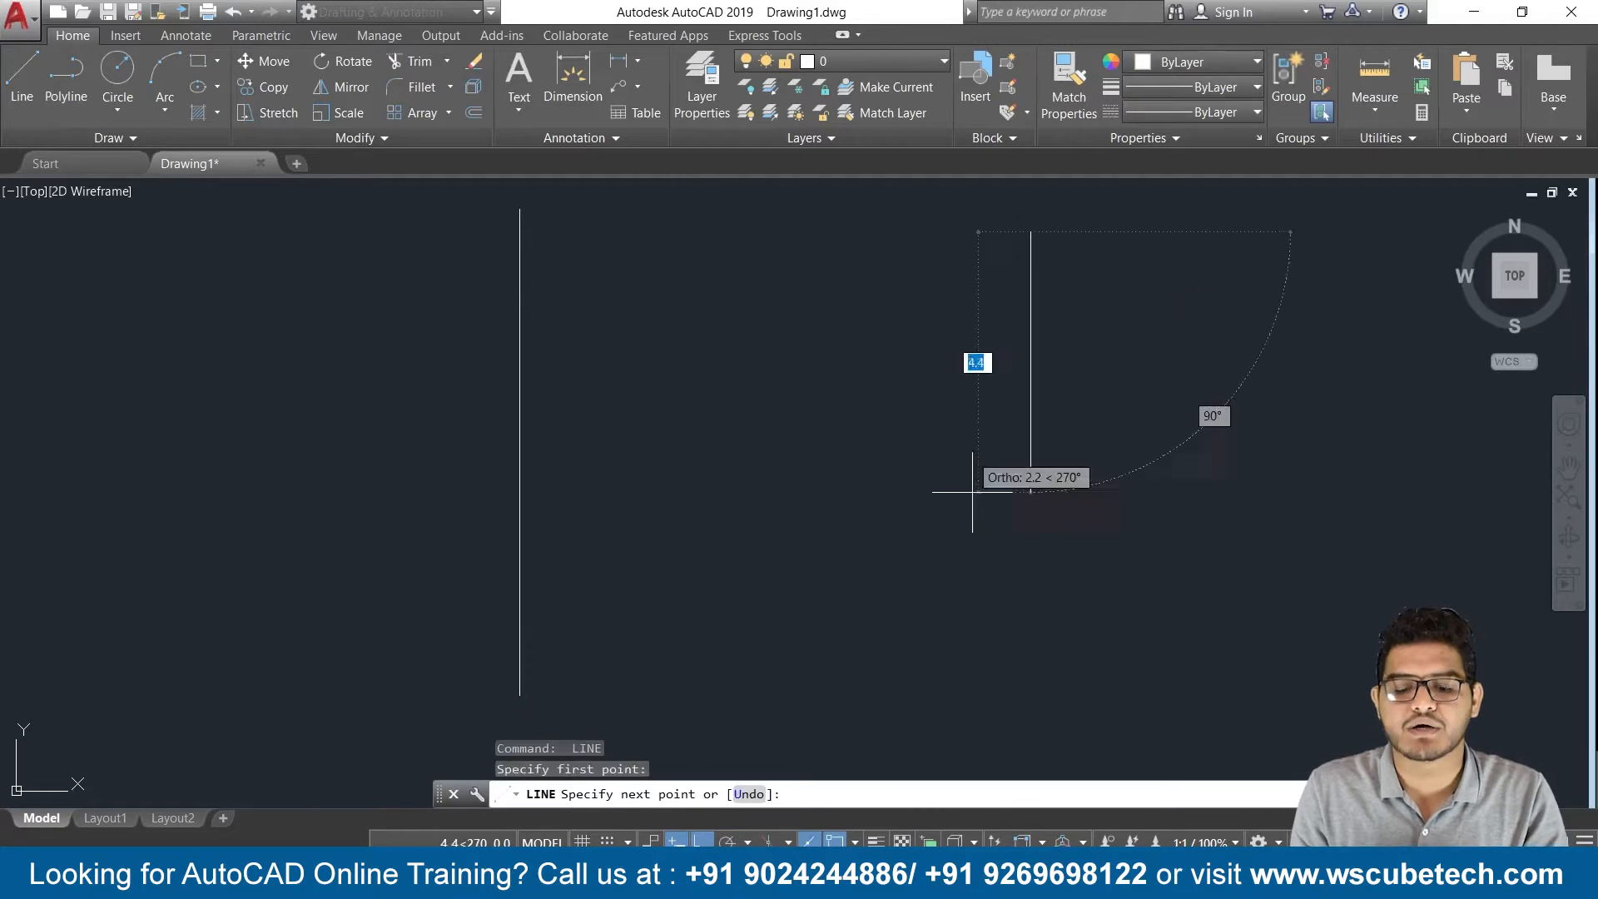
click(1010, 682)
key(Return)
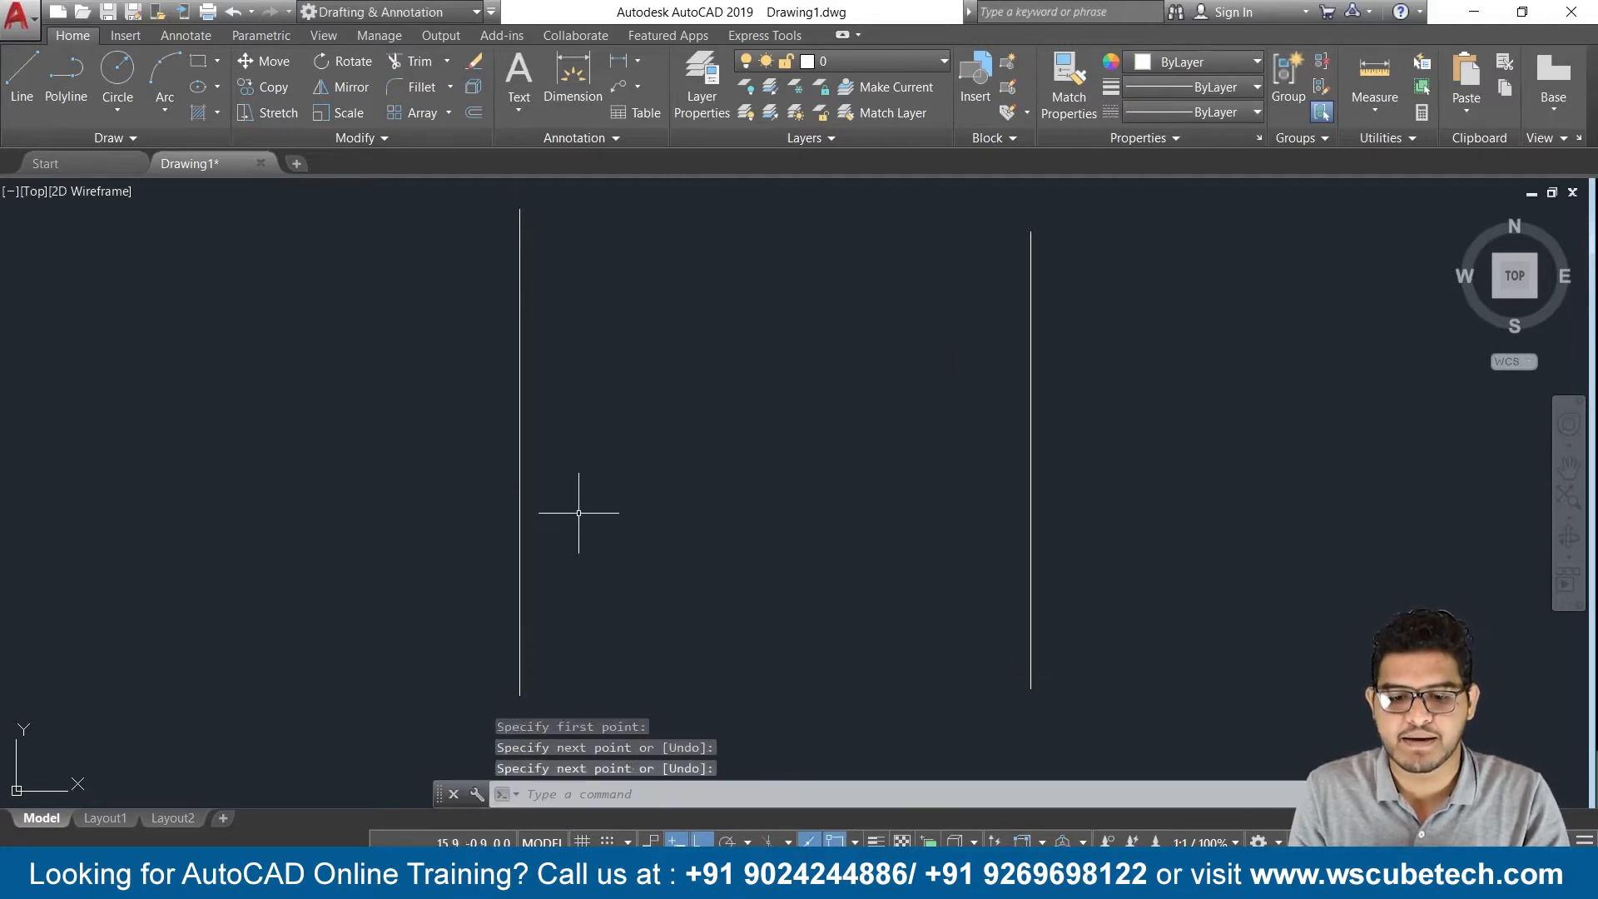
Turn Ortho off and move the UCS origin well below and to the left of the two vertical lines
scroll(533, 486, down, 2)
middle_drag(434, 466, 621, 499)
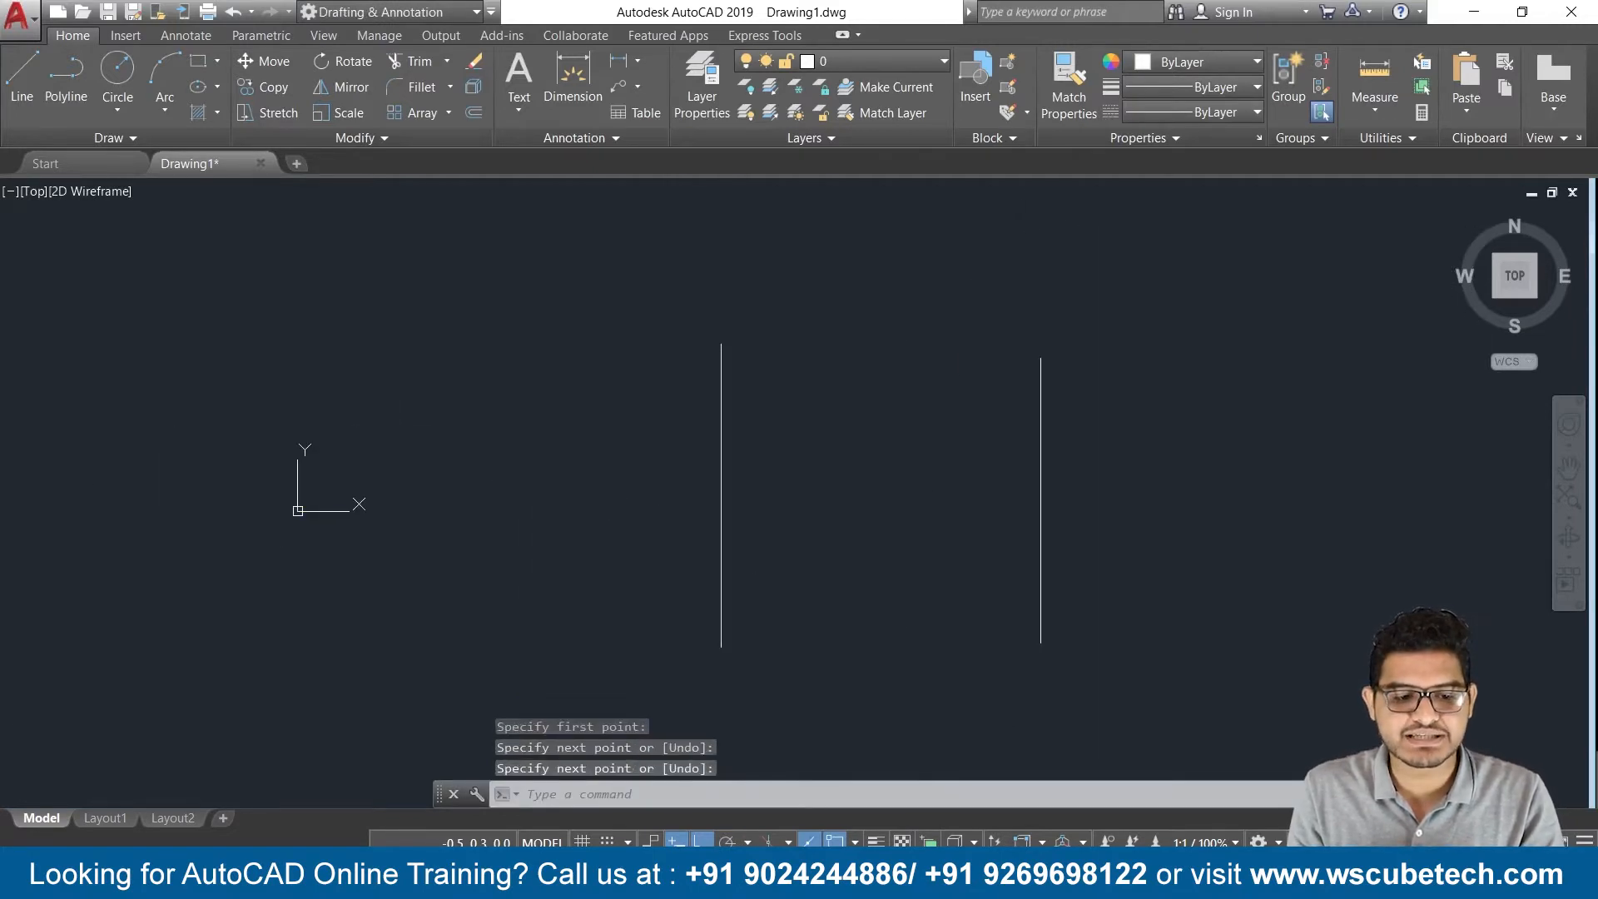
click(298, 511)
mouse_move(302, 513)
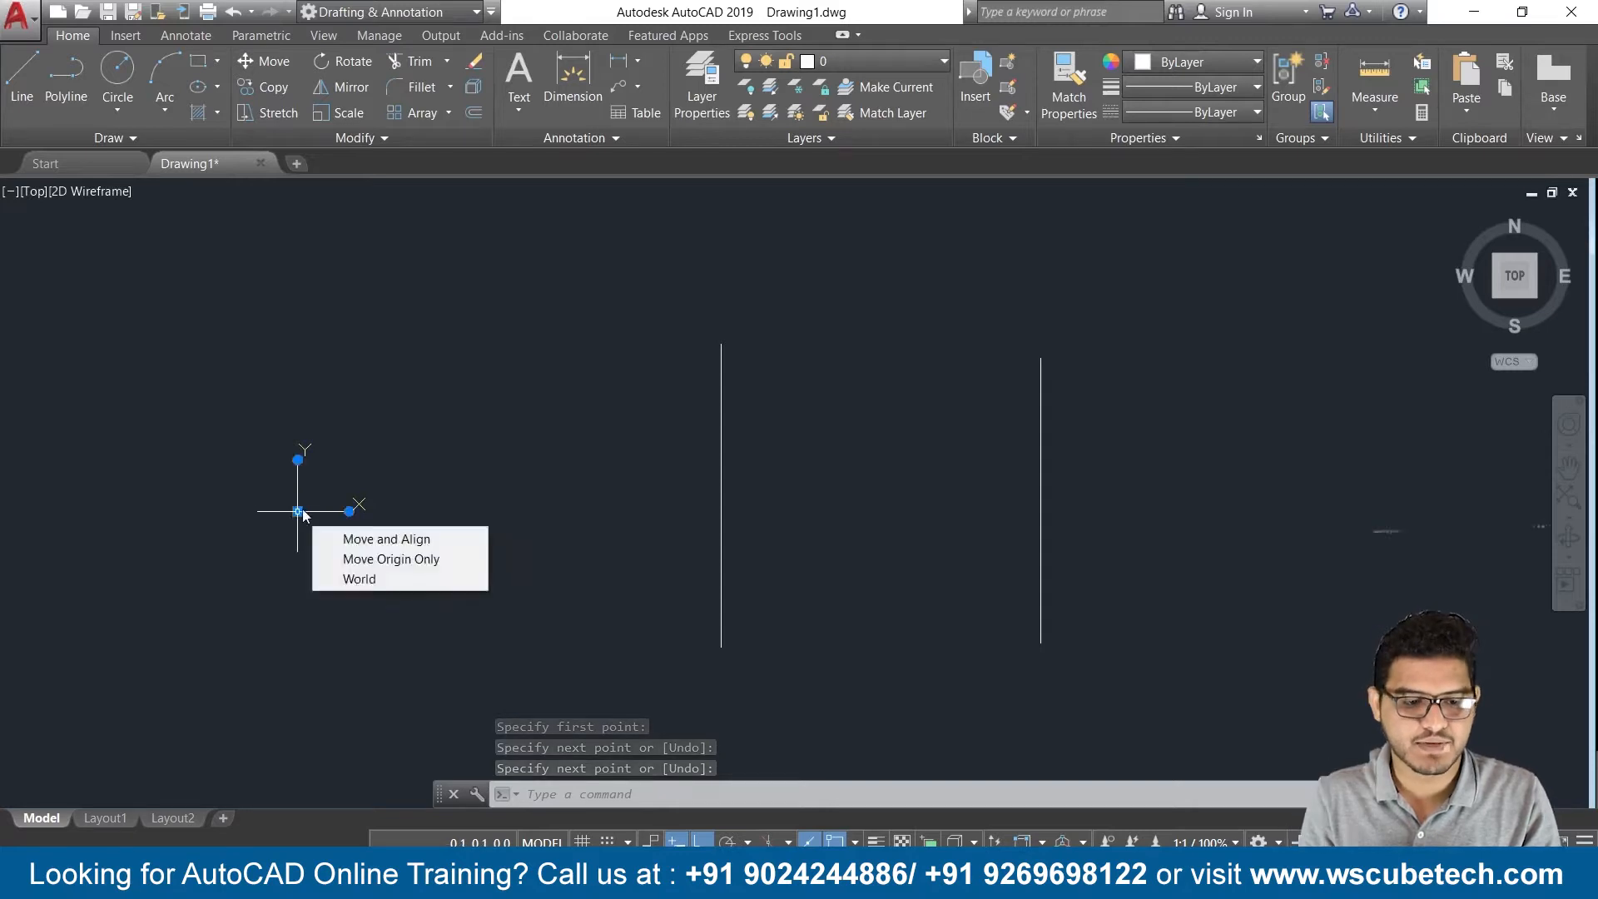
click(297, 510)
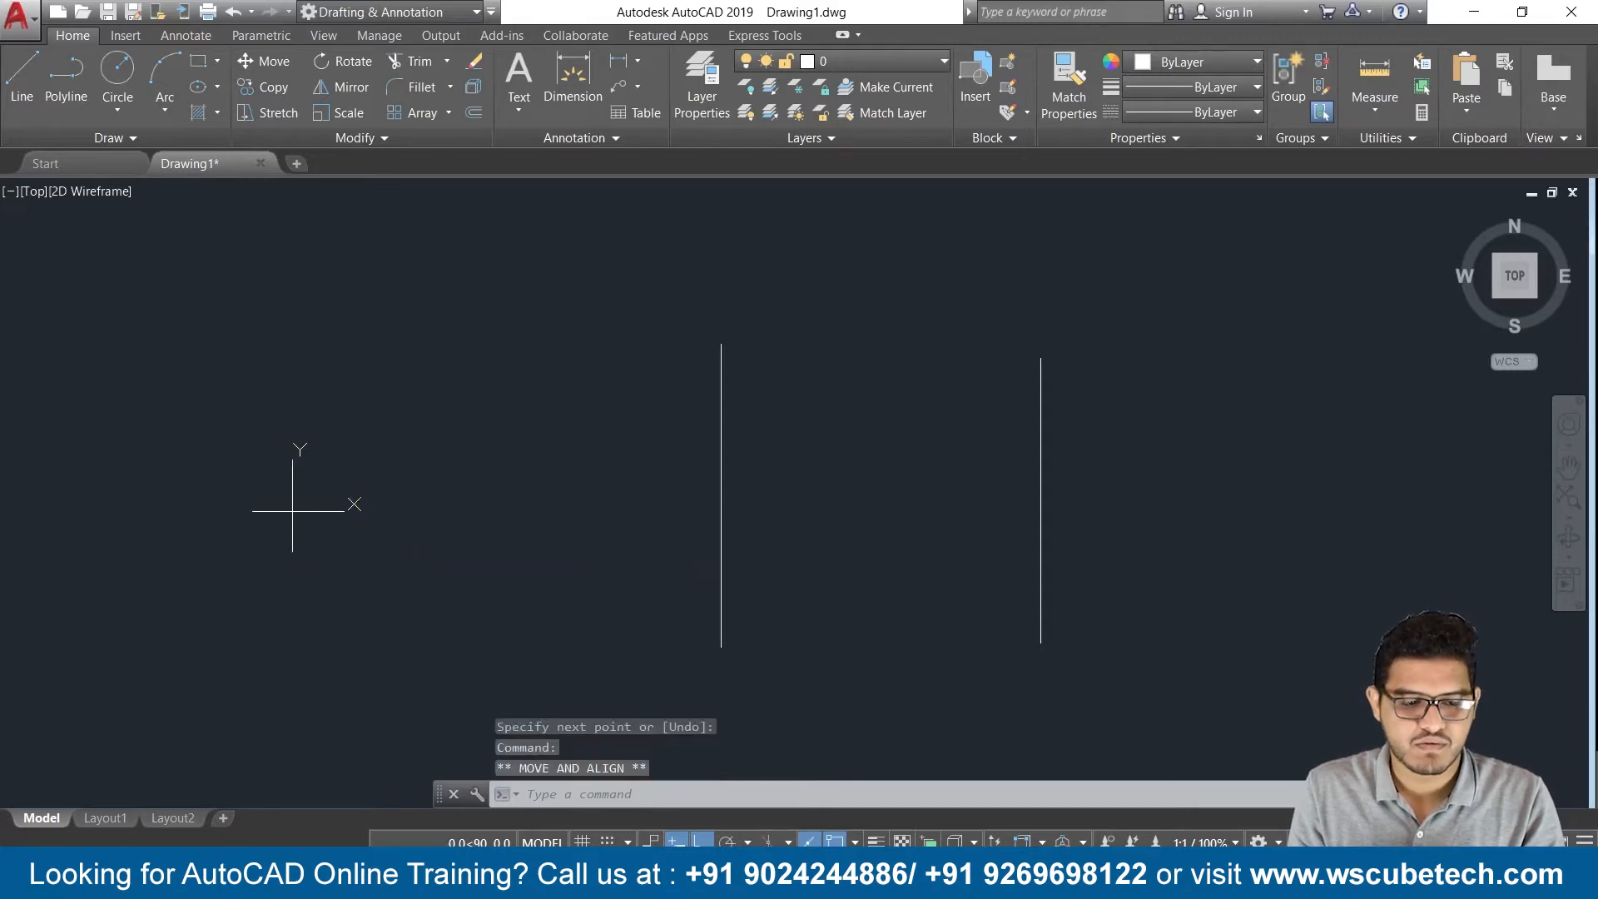
key(F8)
click(11, 795)
middle_drag(338, 510, 358, 423)
scroll(363, 403, up, 2)
middle_drag(489, 396, 75, 402)
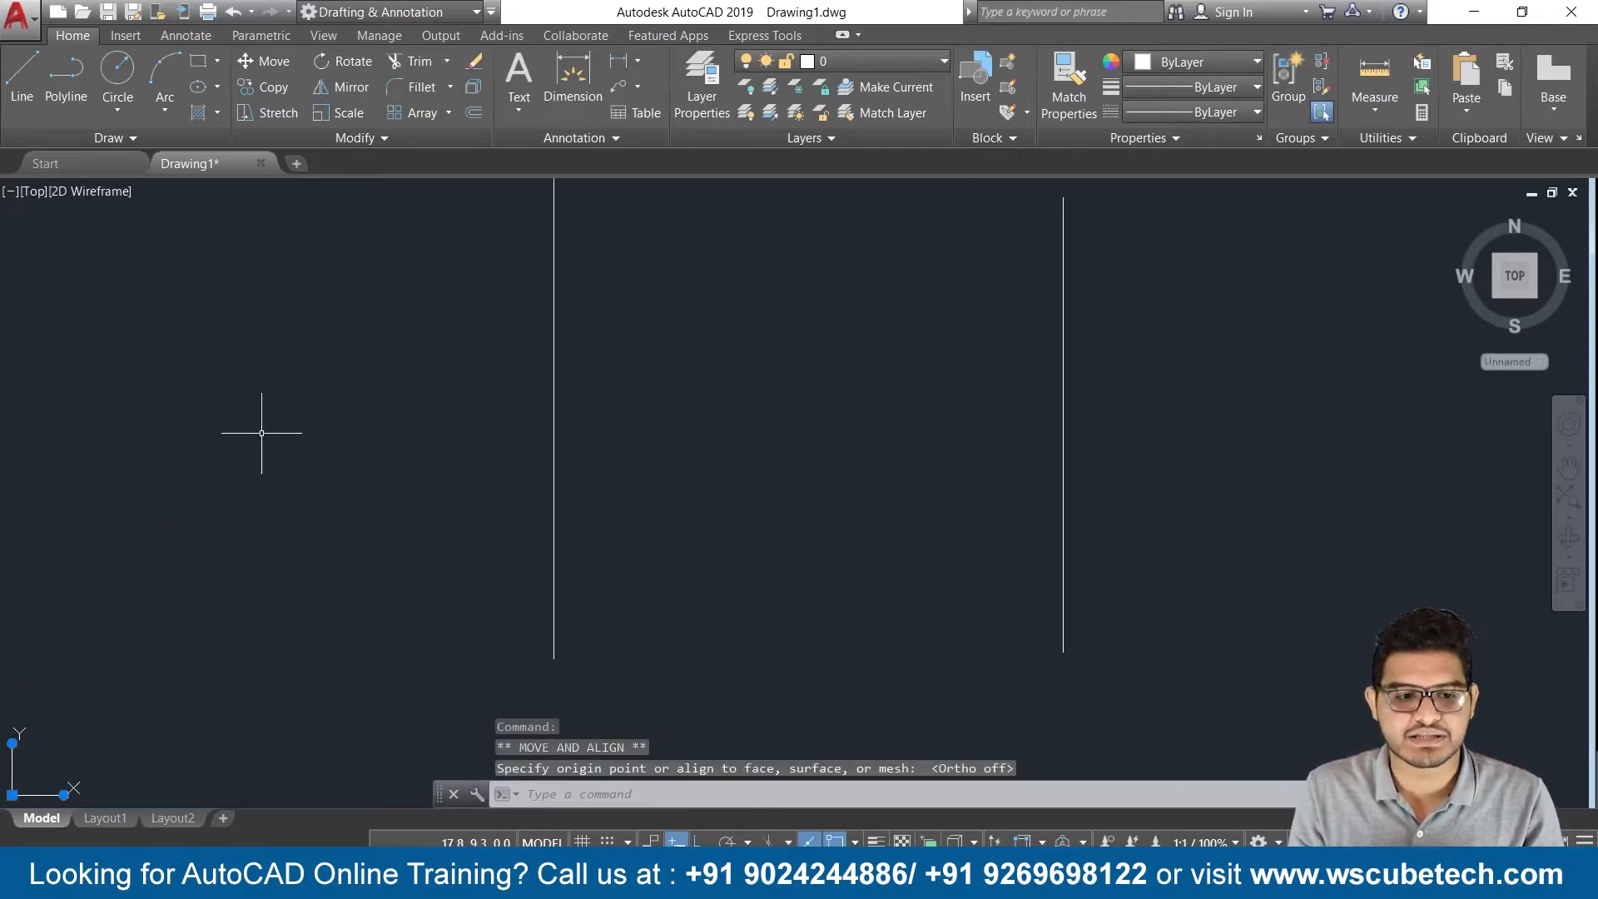
Draw a clockwise six-segment multiline with Top justification to the left of the first vertical line
text(mline)
key(Return)
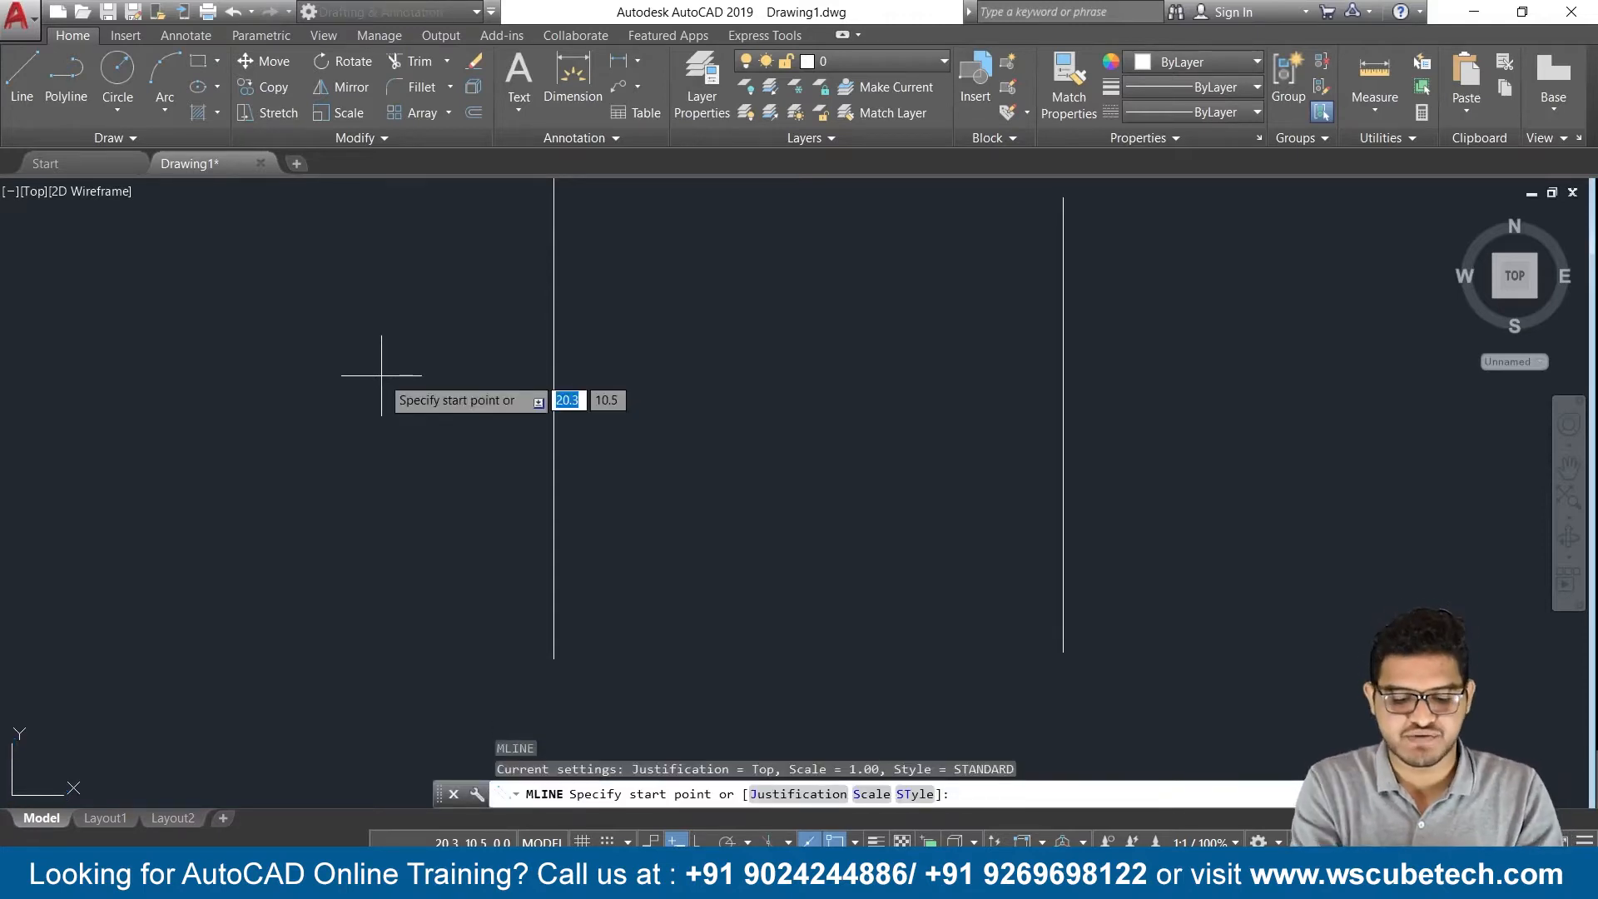
text(j)
key(Return)
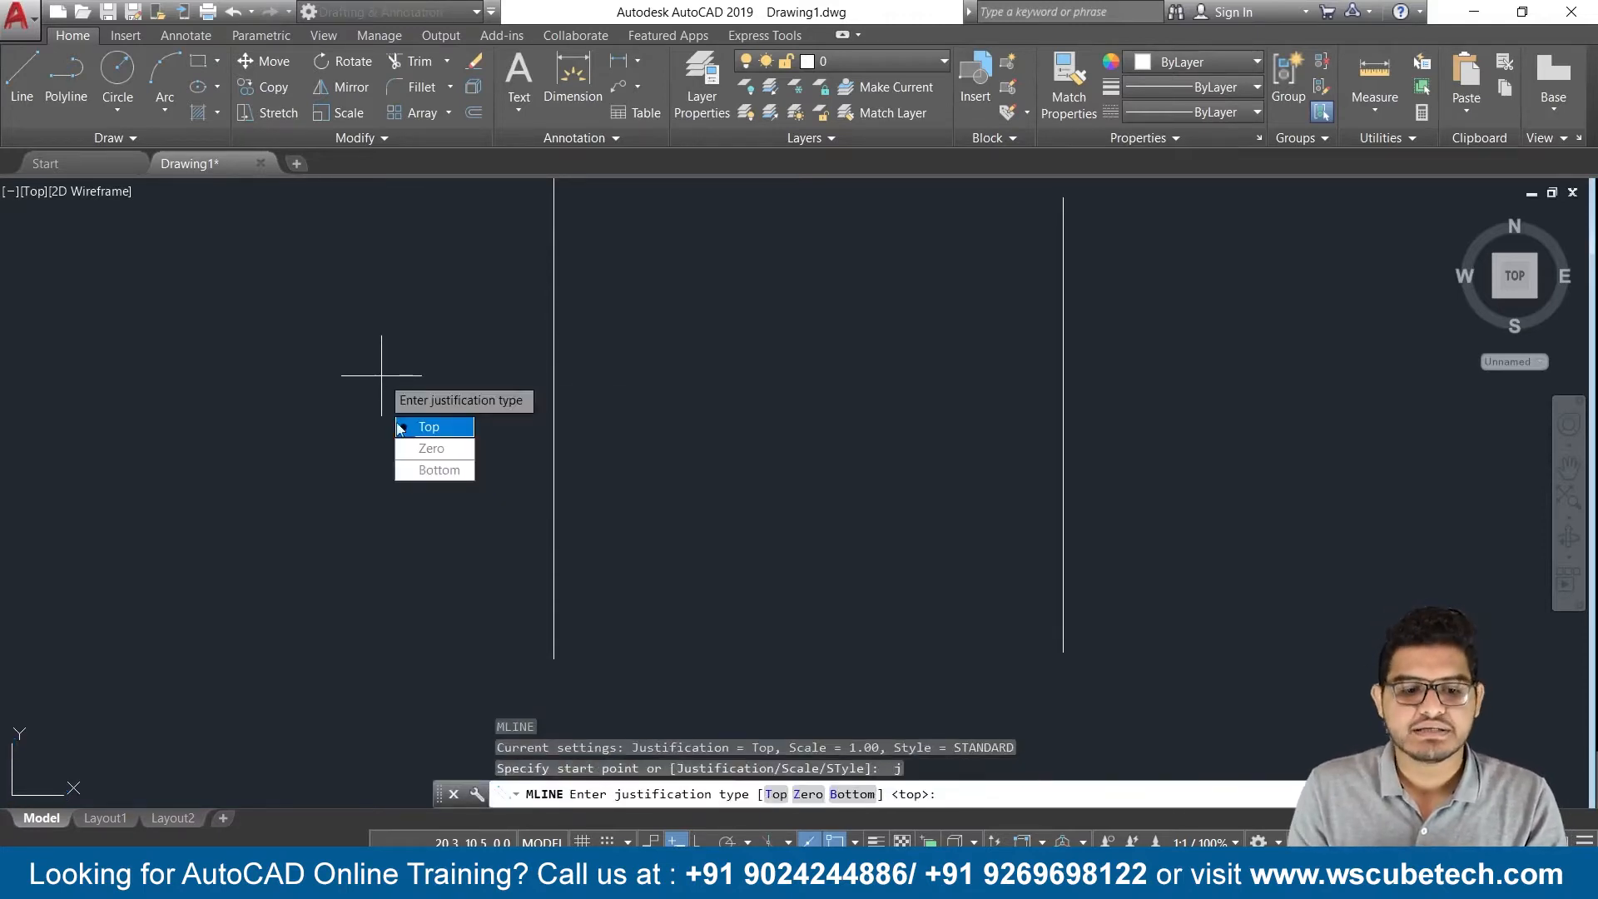
text(t)
key(Return)
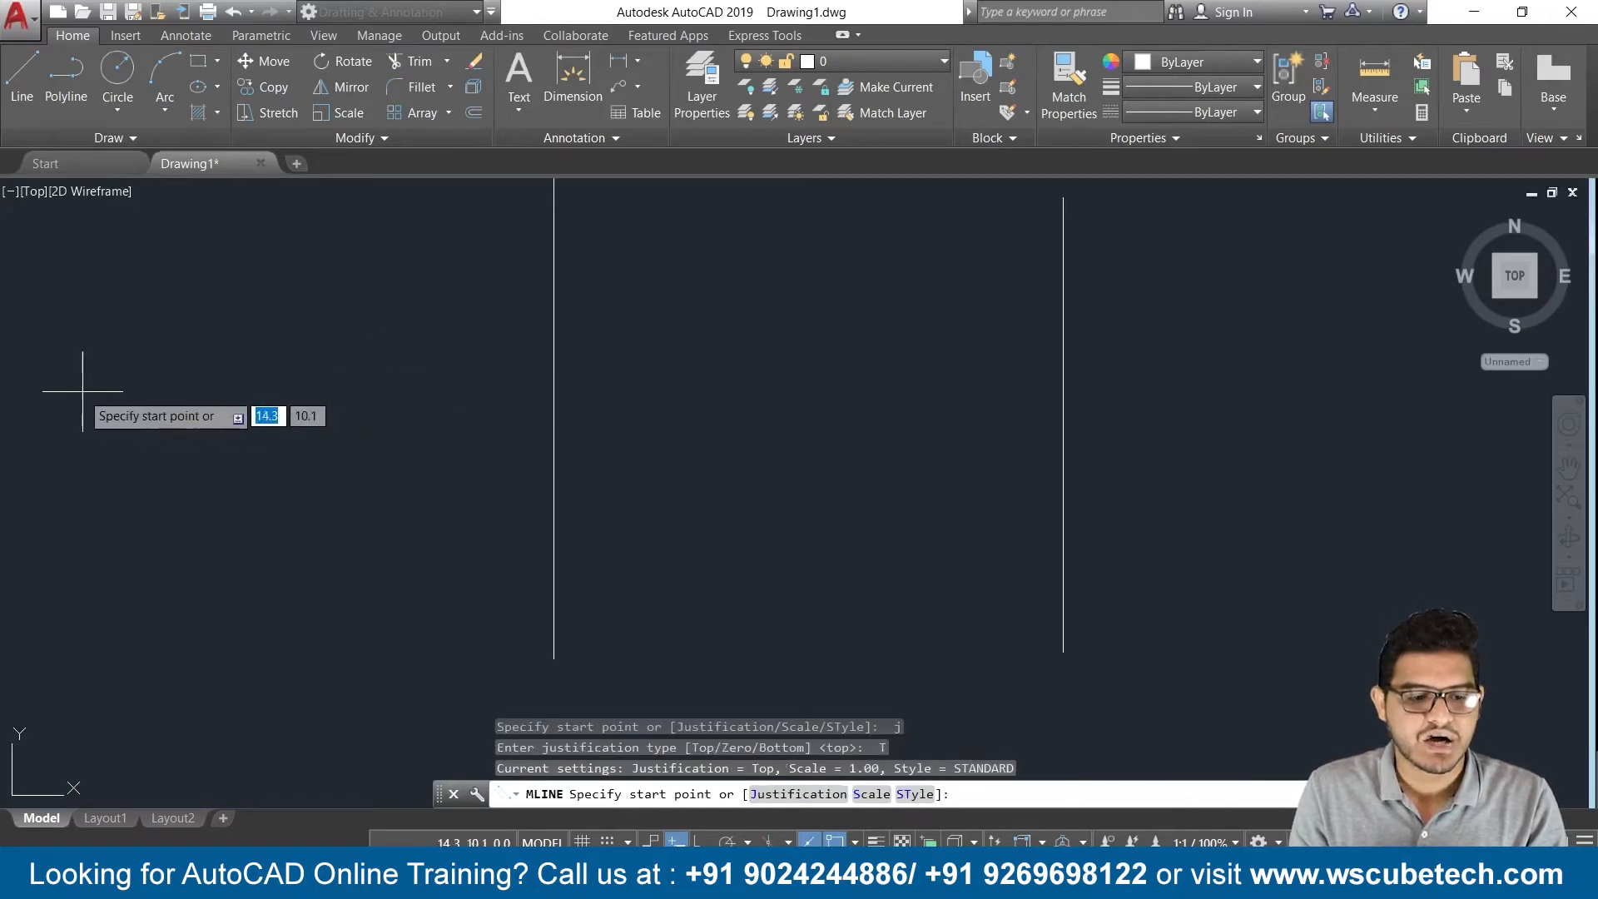
click(68, 497)
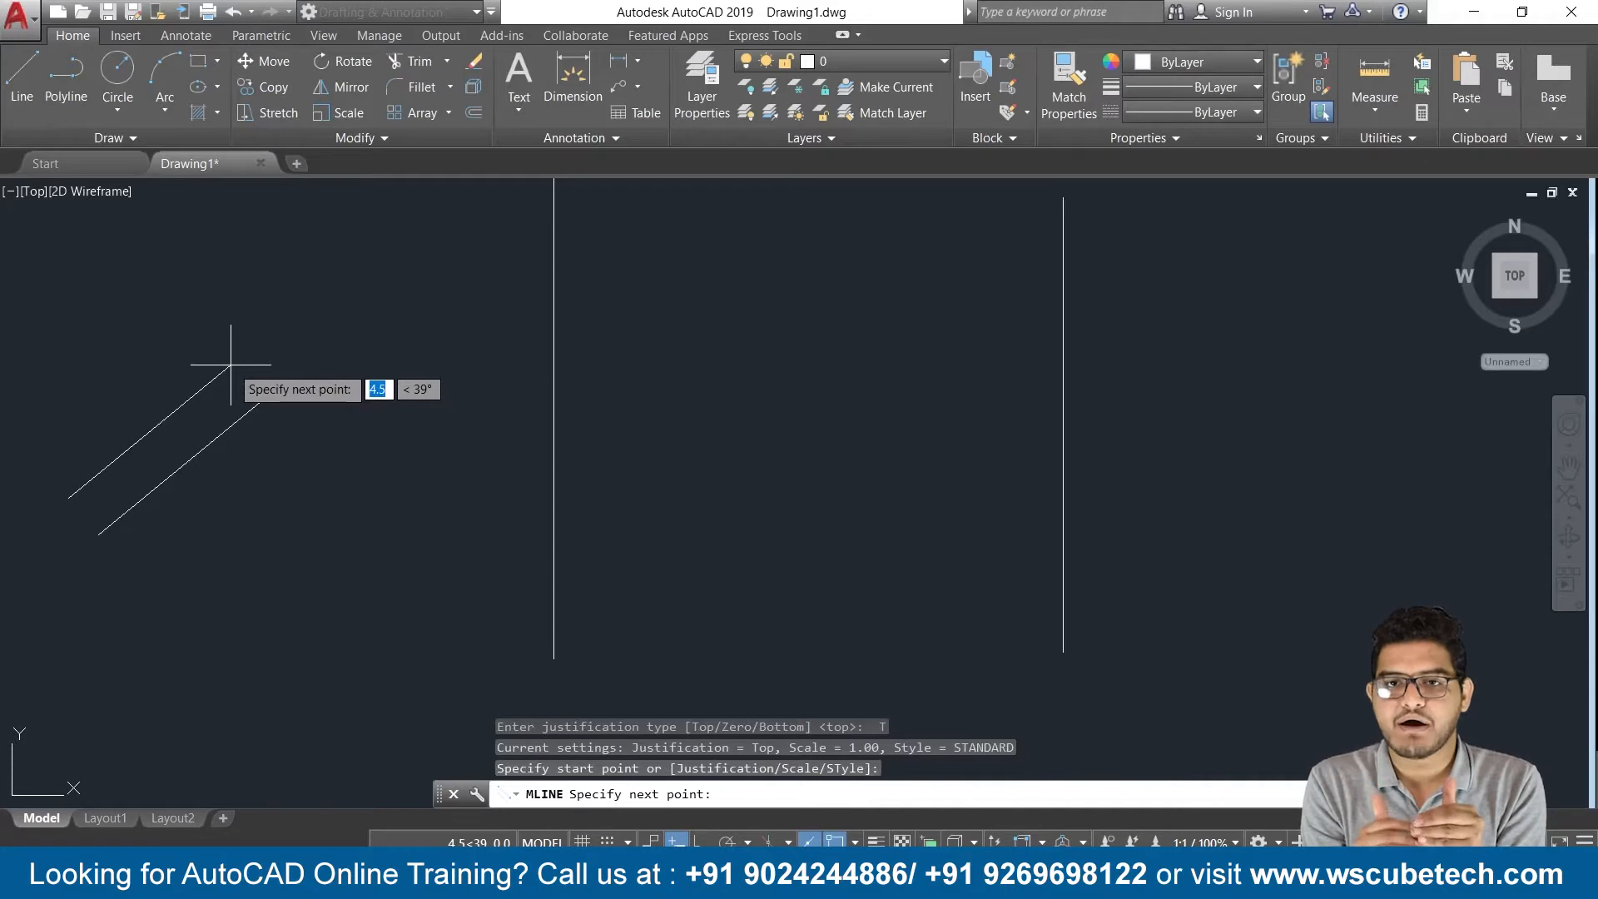
scroll(231, 364, up, 1)
scroll(486, 288, down, 3)
scroll(440, 298, up, 2)
click(436, 247)
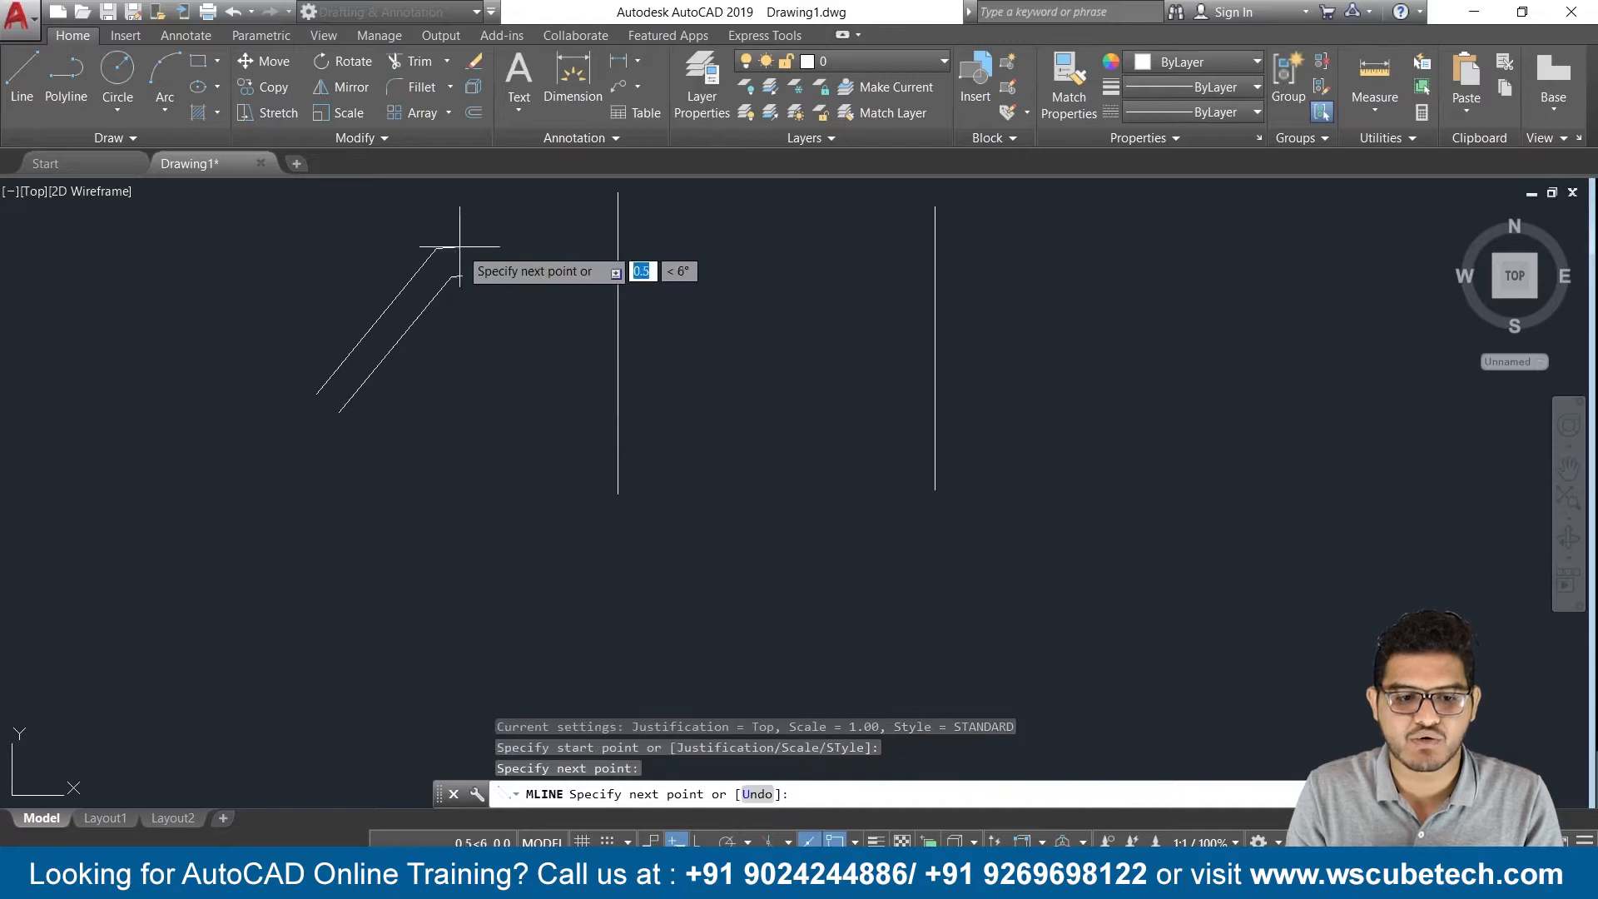
click(506, 383)
click(412, 493)
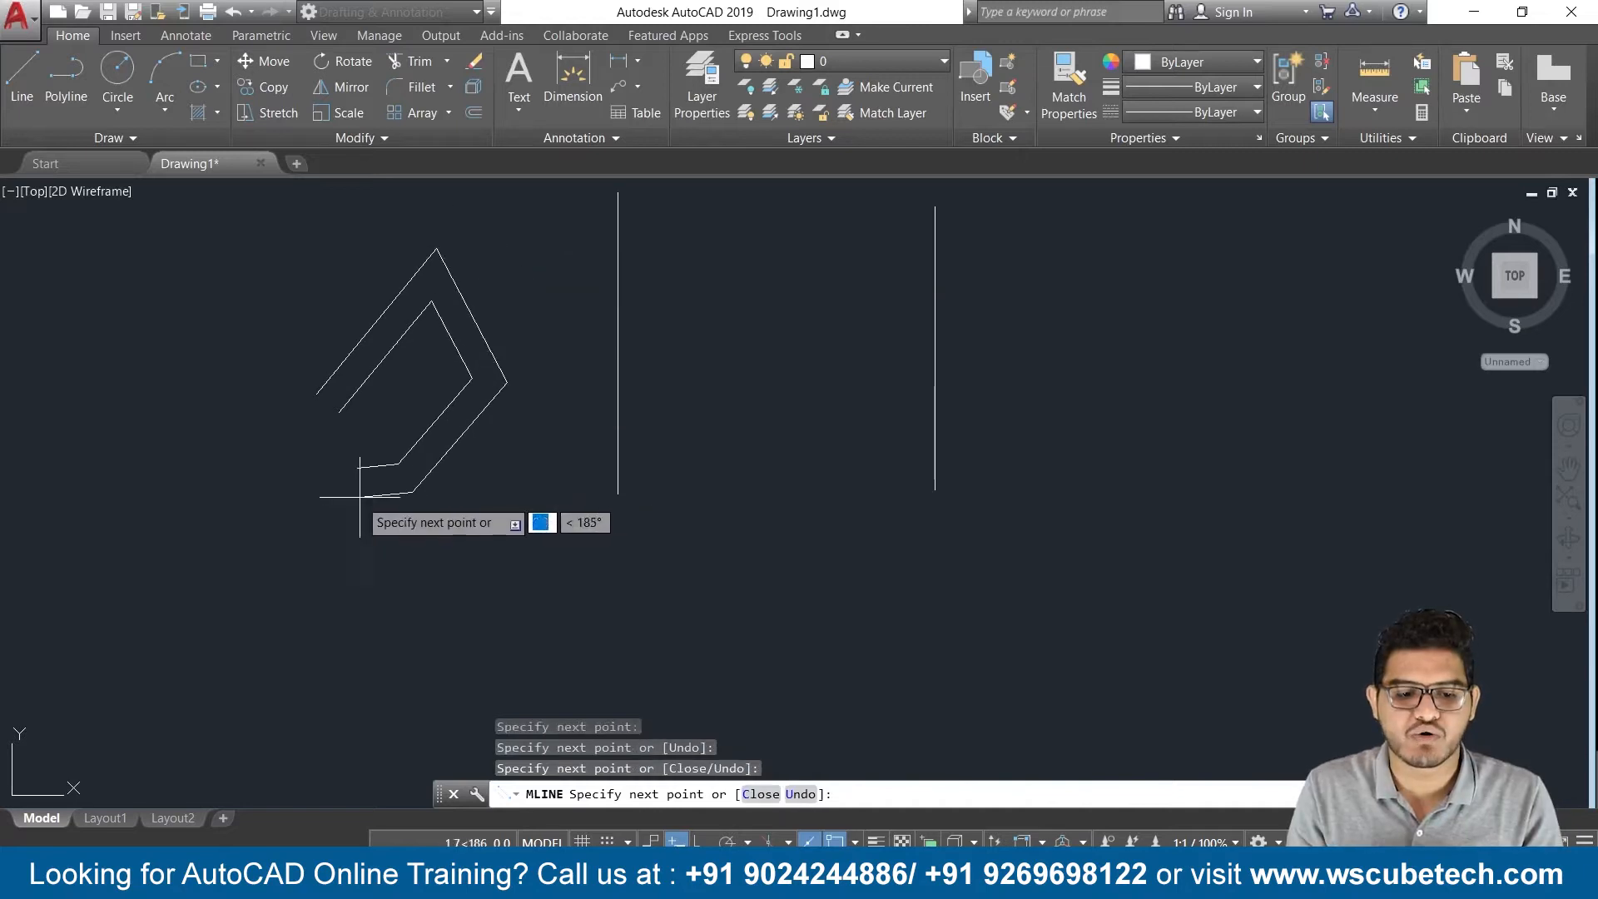
click(266, 472)
click(189, 313)
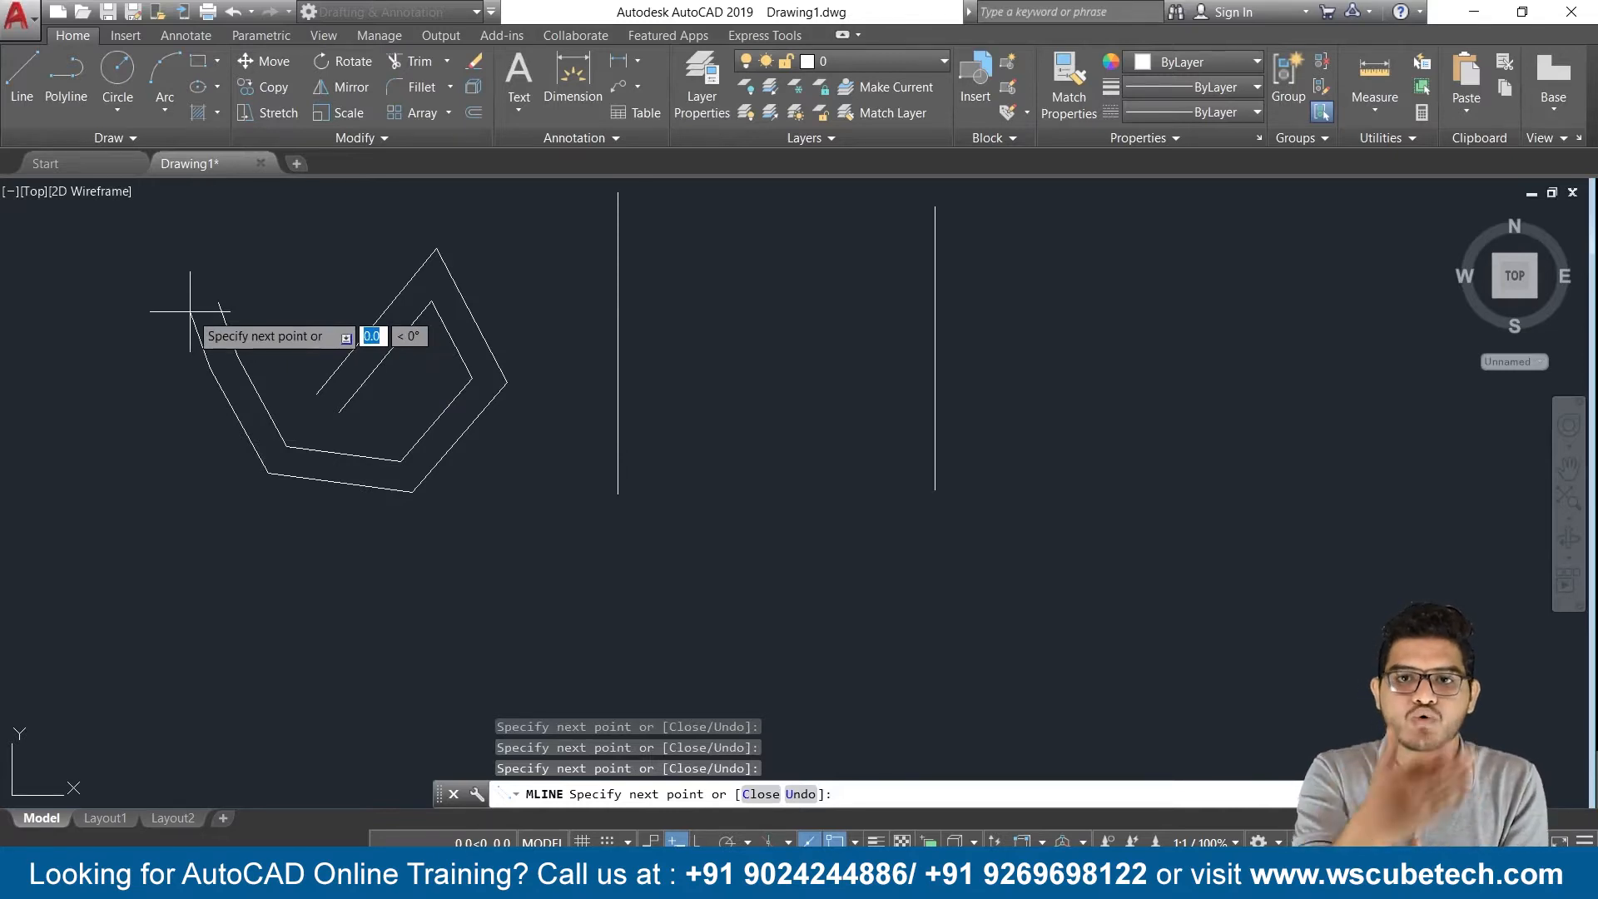
key(Return)
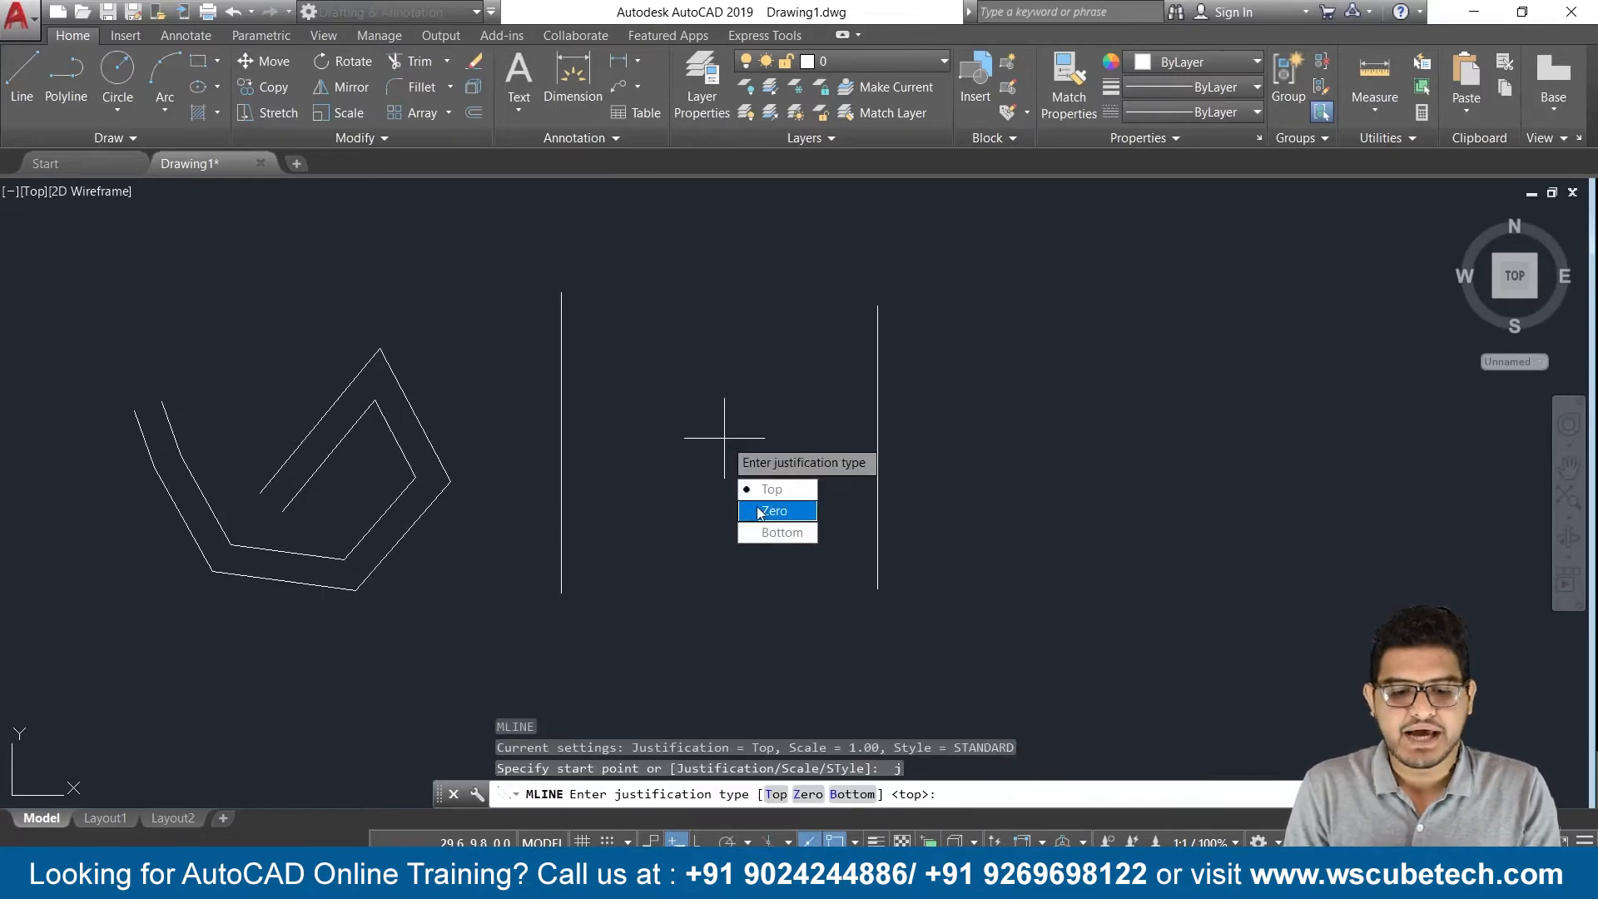
Draw an eight-segment multiline with Zero justification between the two vertical lines
click(759, 511)
click(637, 508)
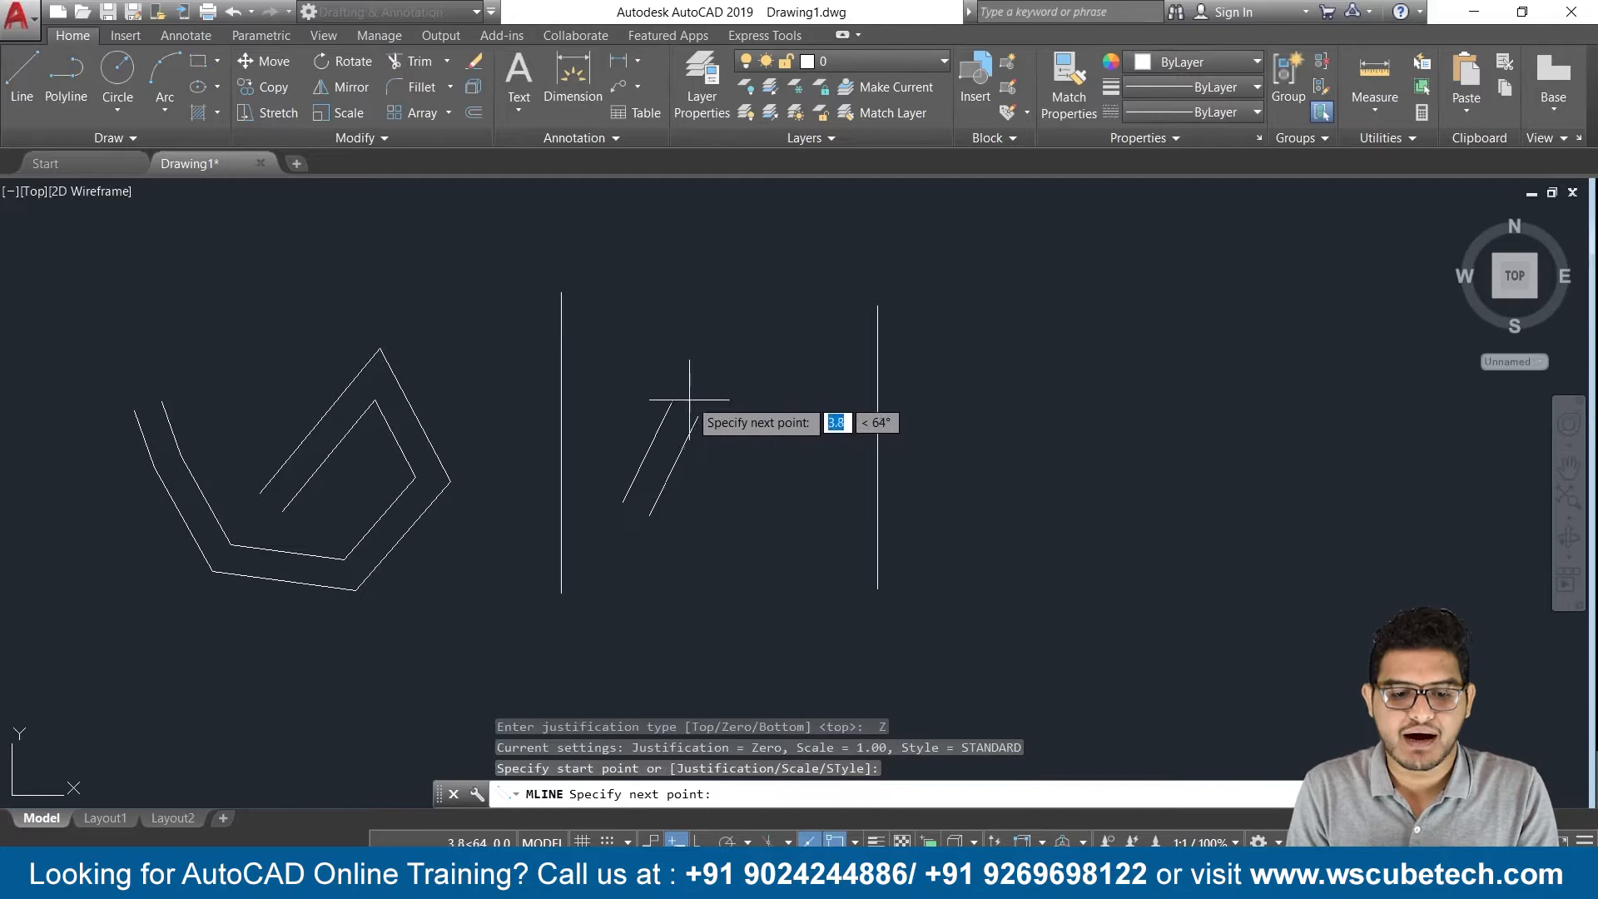
click(662, 279)
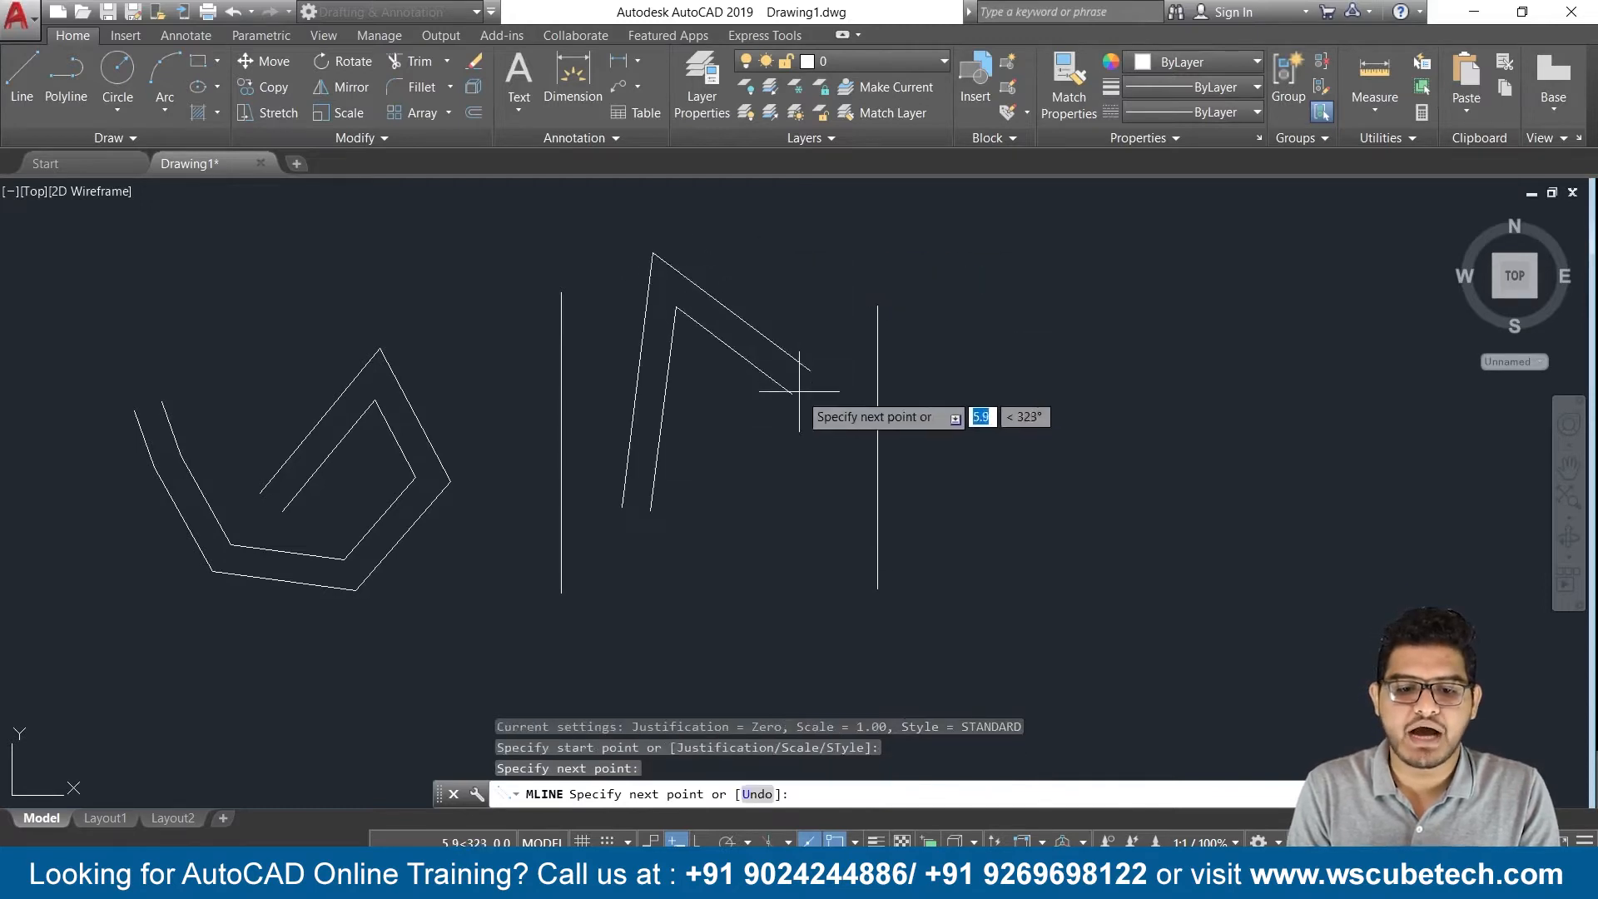
click(788, 441)
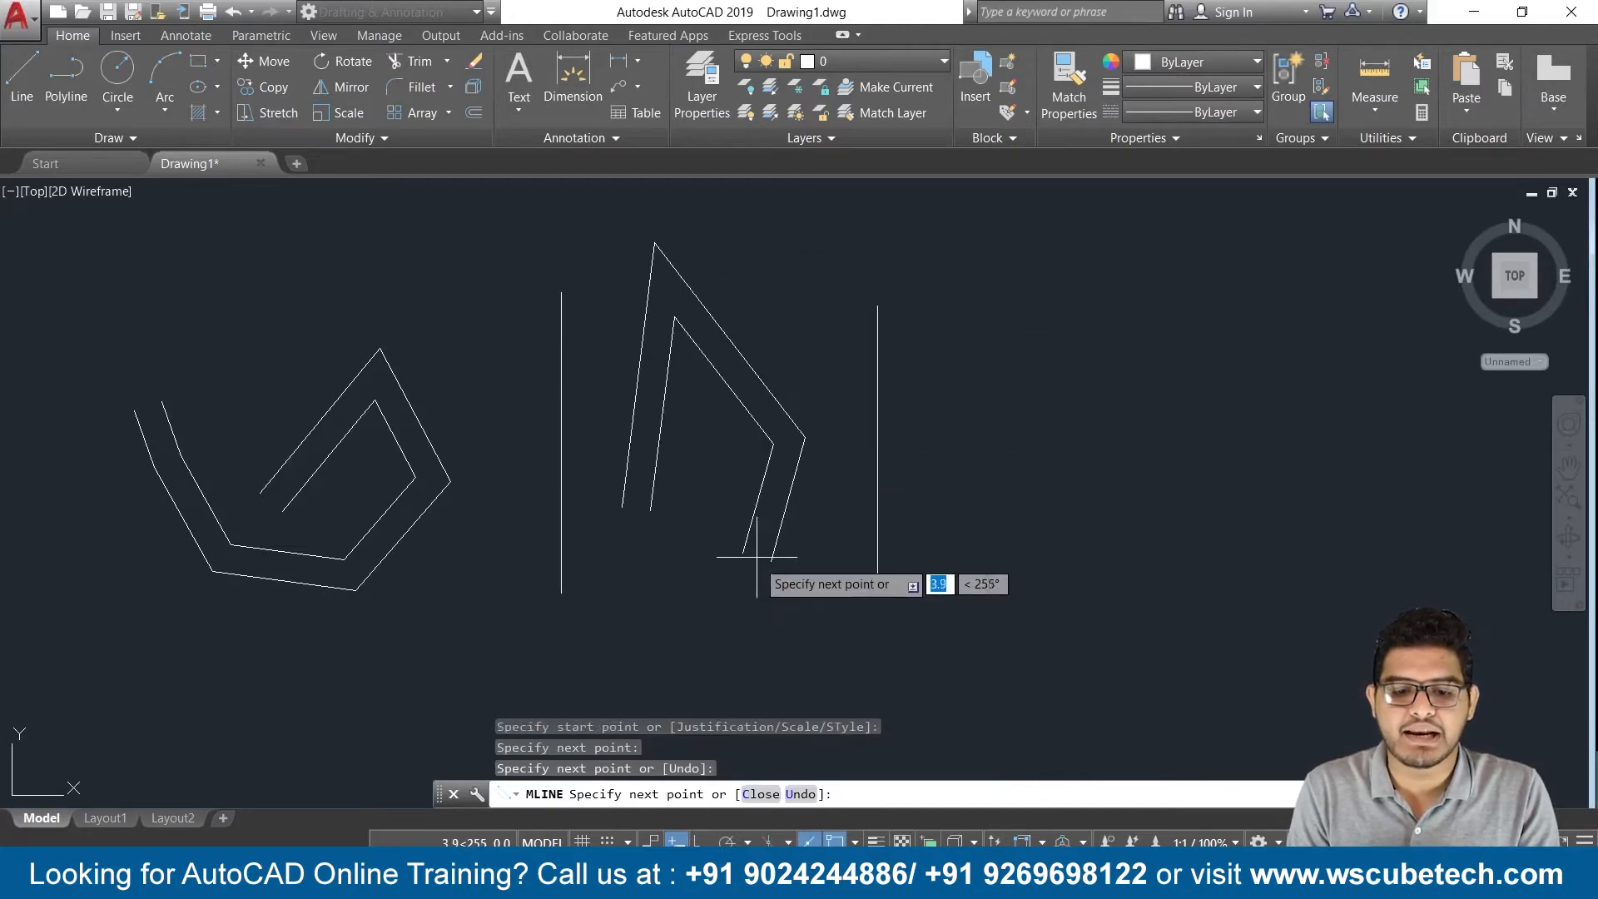
click(682, 554)
click(670, 630)
click(811, 652)
click(836, 545)
click(826, 294)
key(Return)
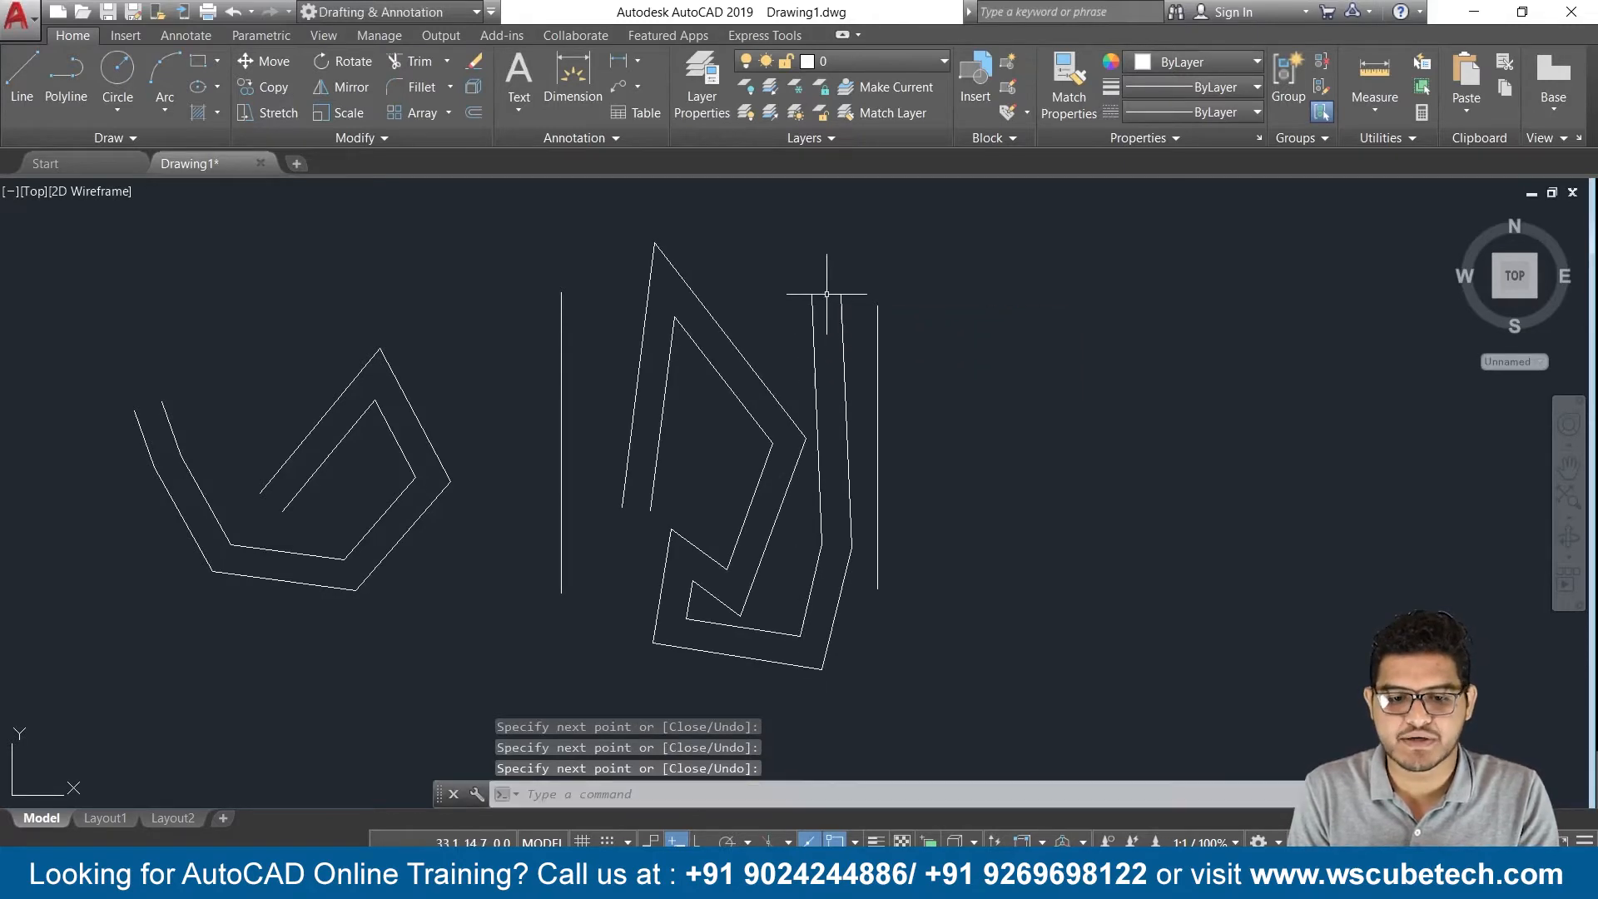
Draw a six-segment multiline with Bottom justification to the right of the second vertical line
middle_drag(1016, 392, 863, 397)
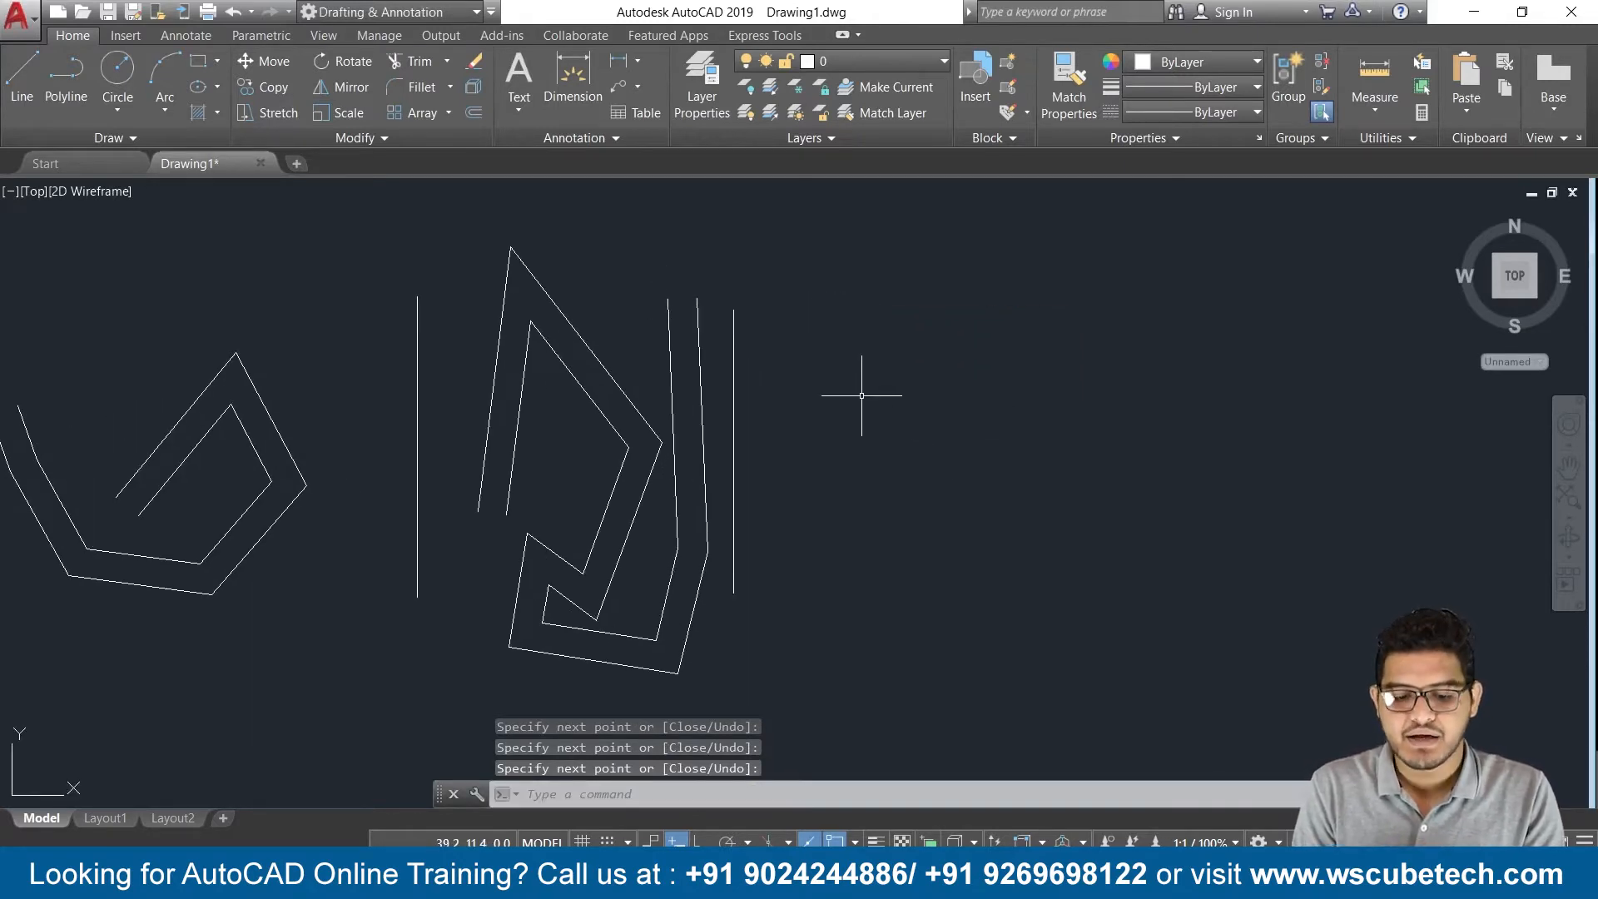
text(ml)
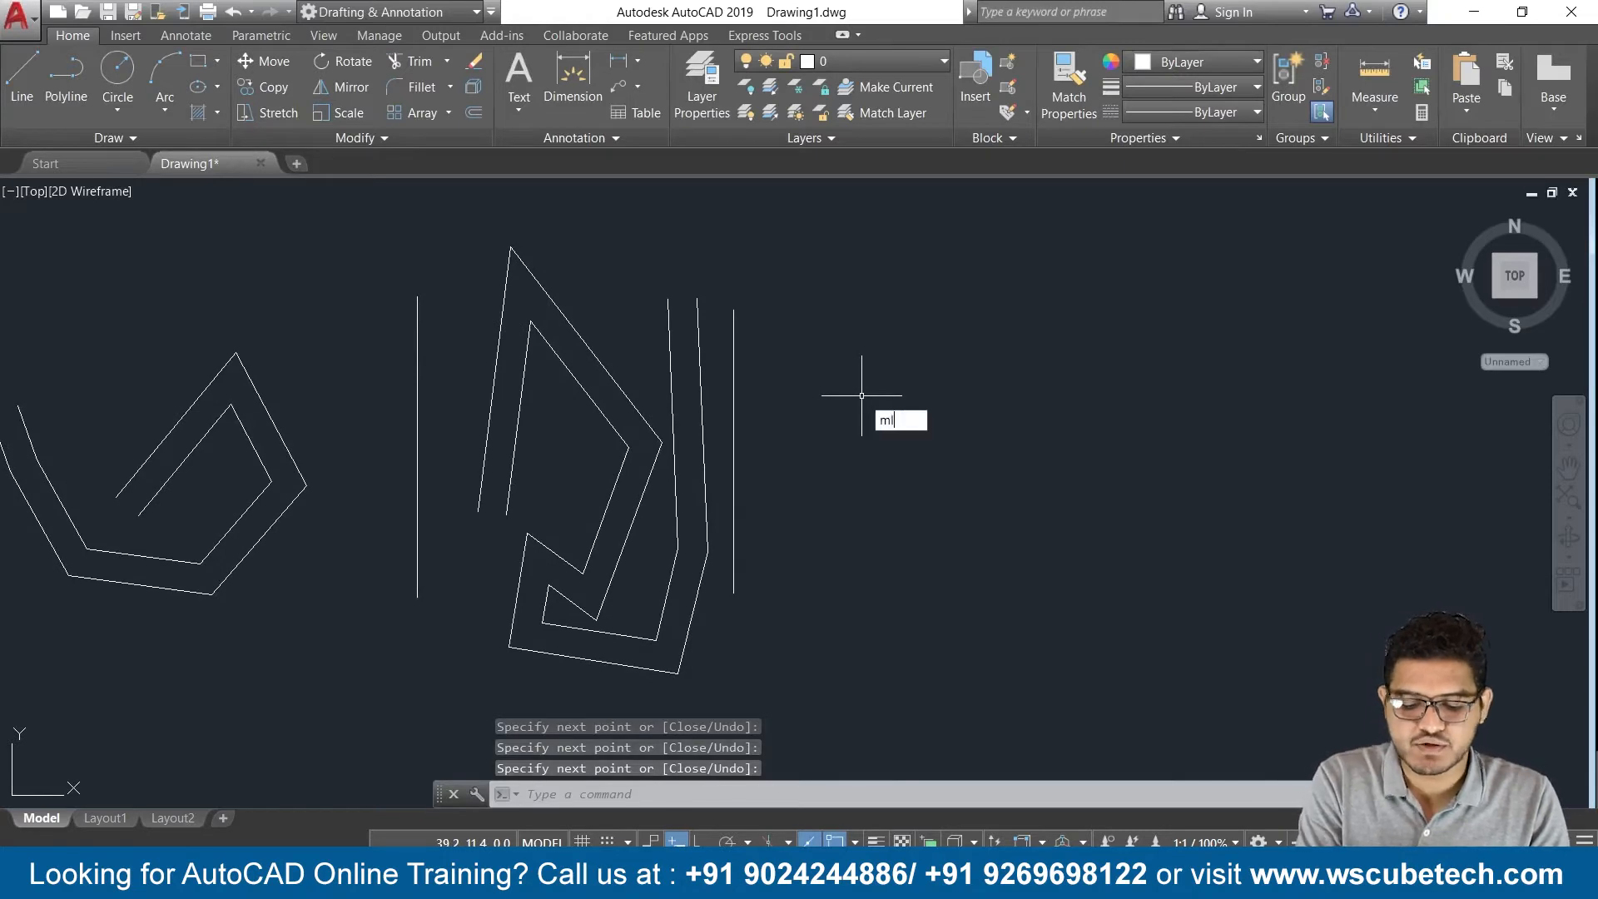
key(Return)
text(j)
key(Return)
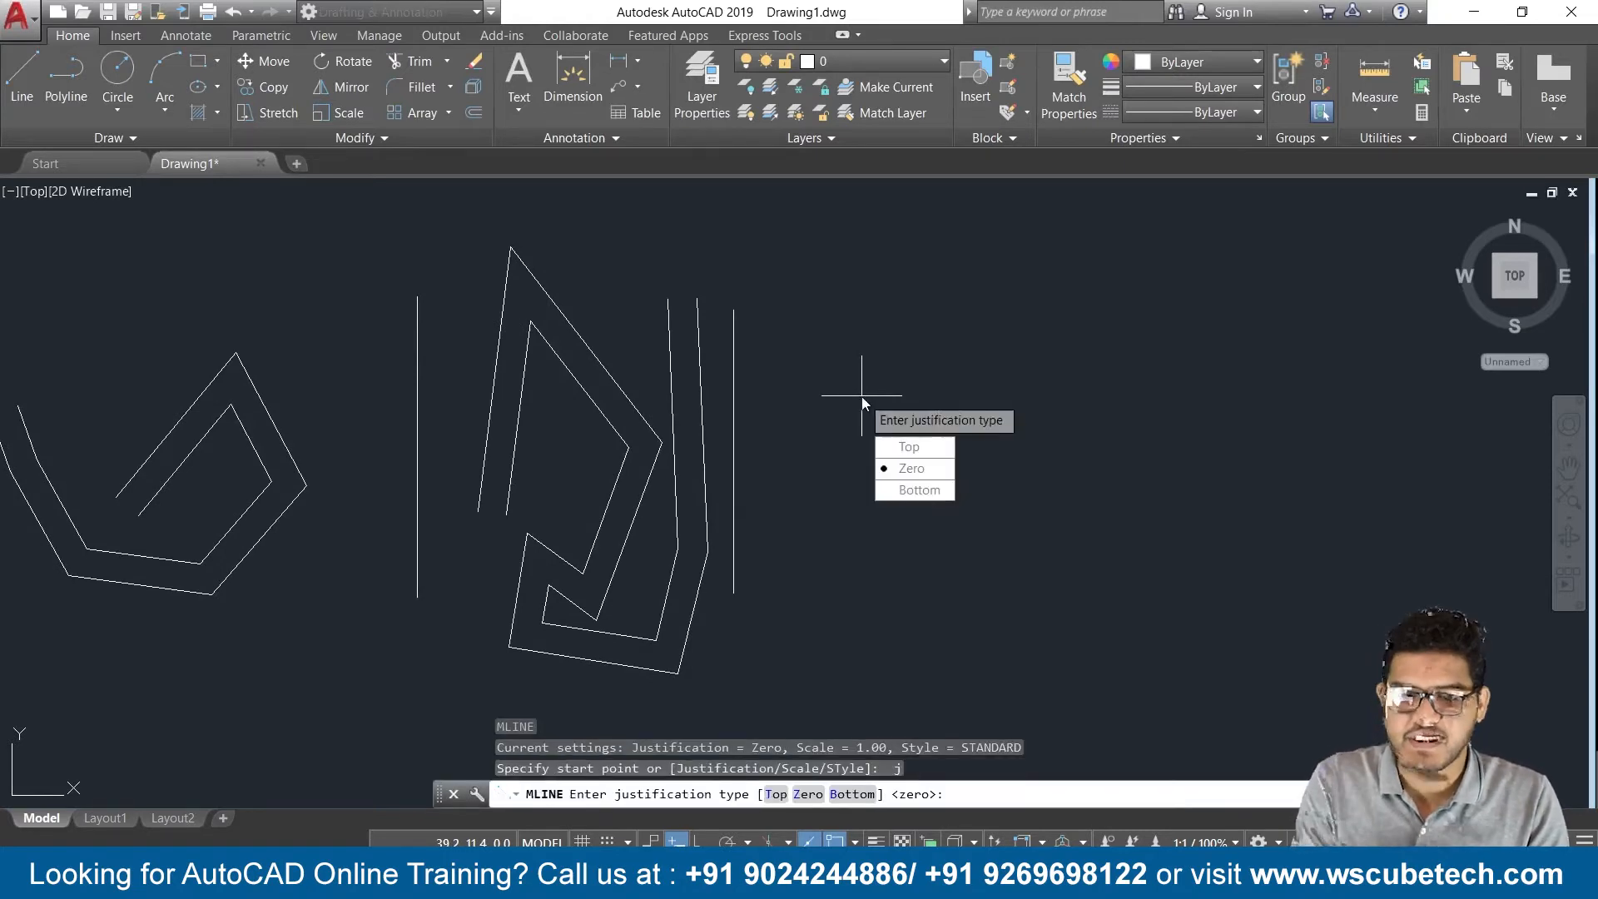
text(B)
key(Return)
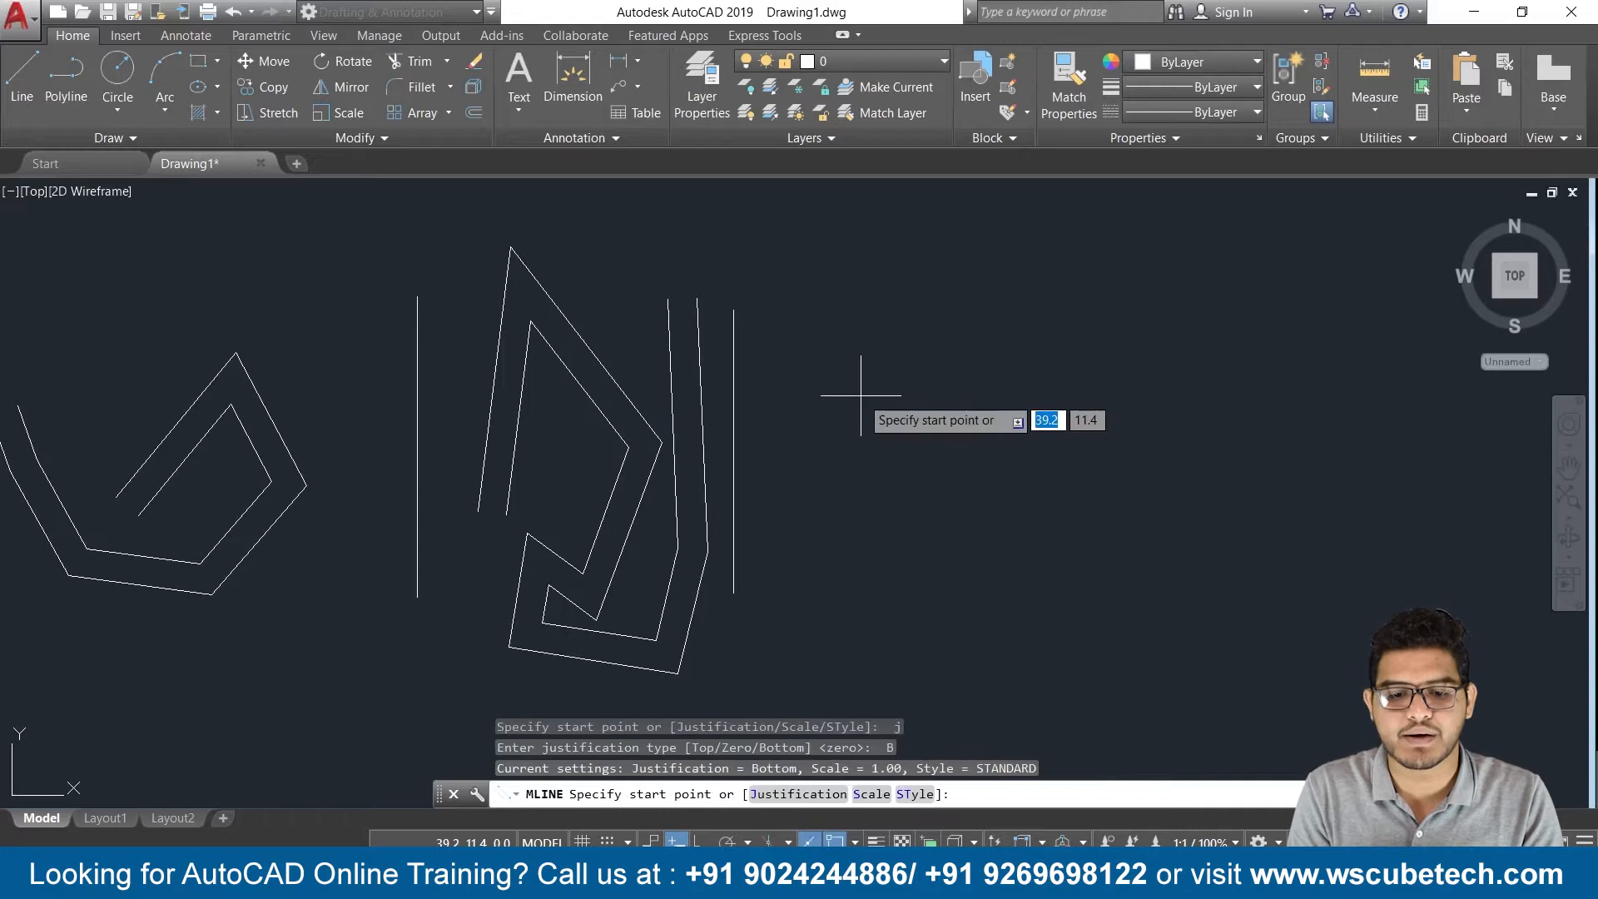
click(888, 317)
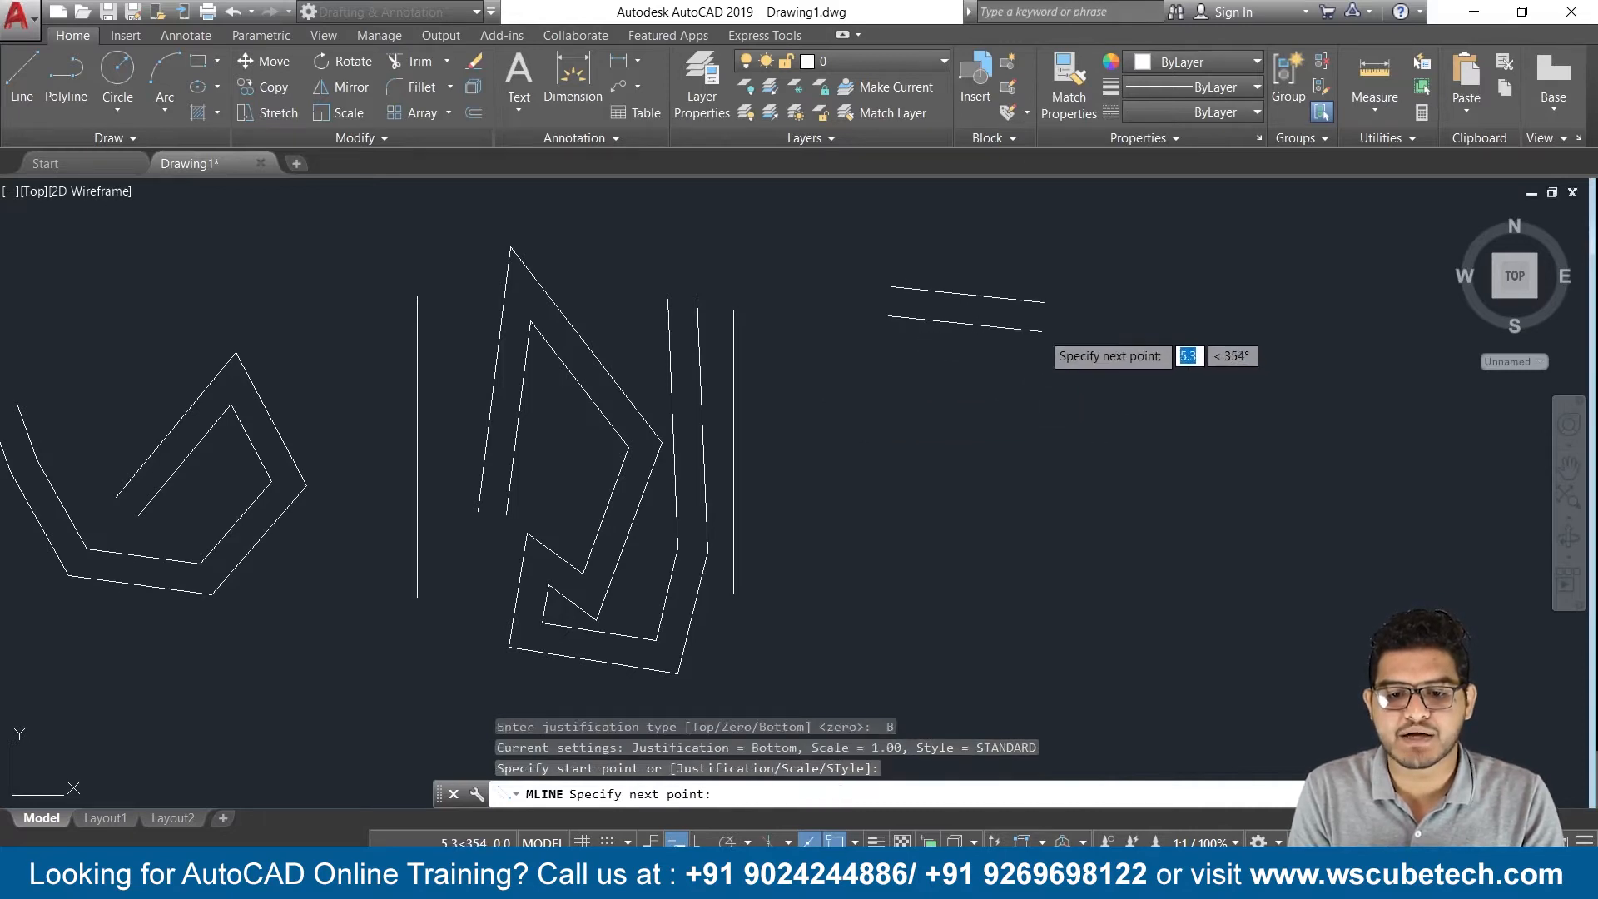
click(1040, 331)
click(1182, 293)
click(1218, 433)
click(872, 441)
click(916, 546)
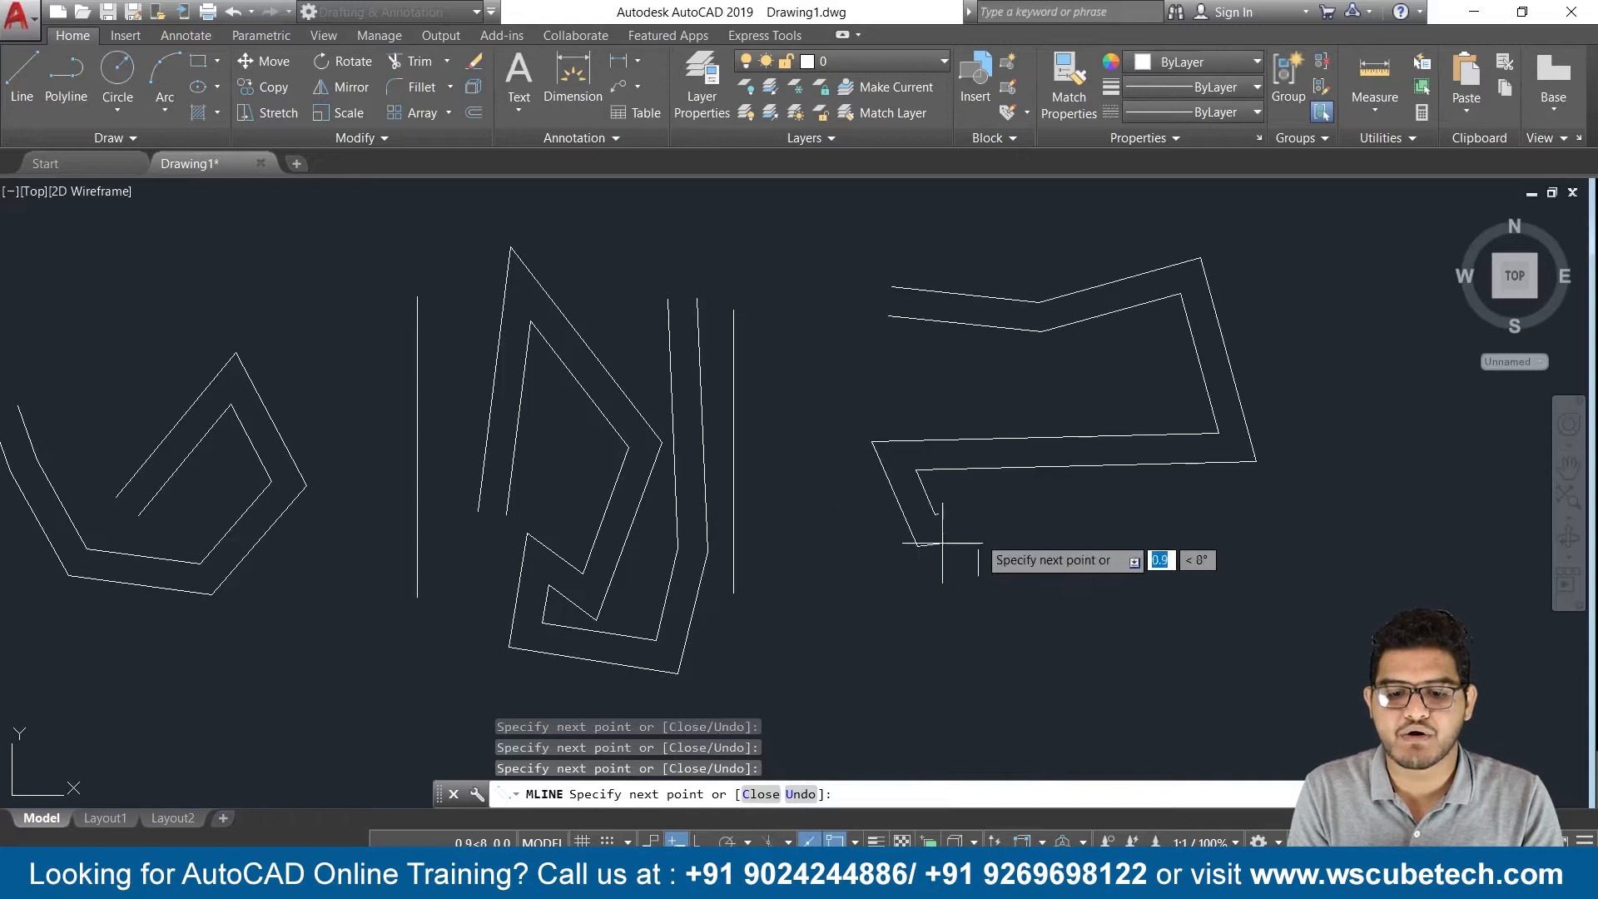
click(1085, 513)
key(Return)
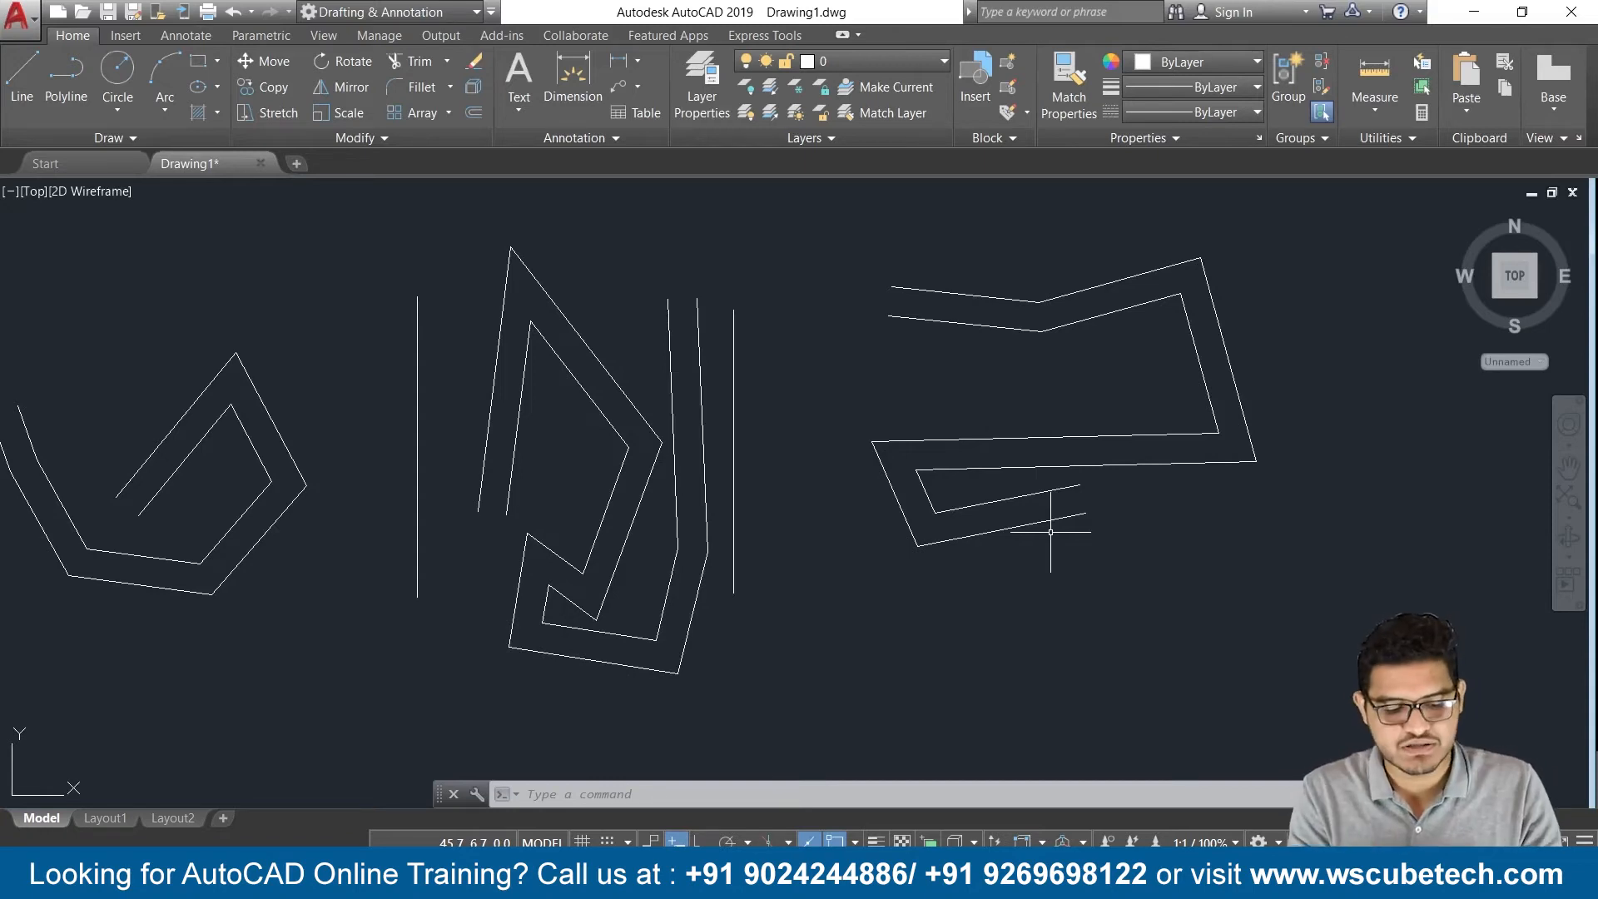
Erase all objects in the drawing and set the multiline scale to 2
key(ctrl+a)
key(Delete)
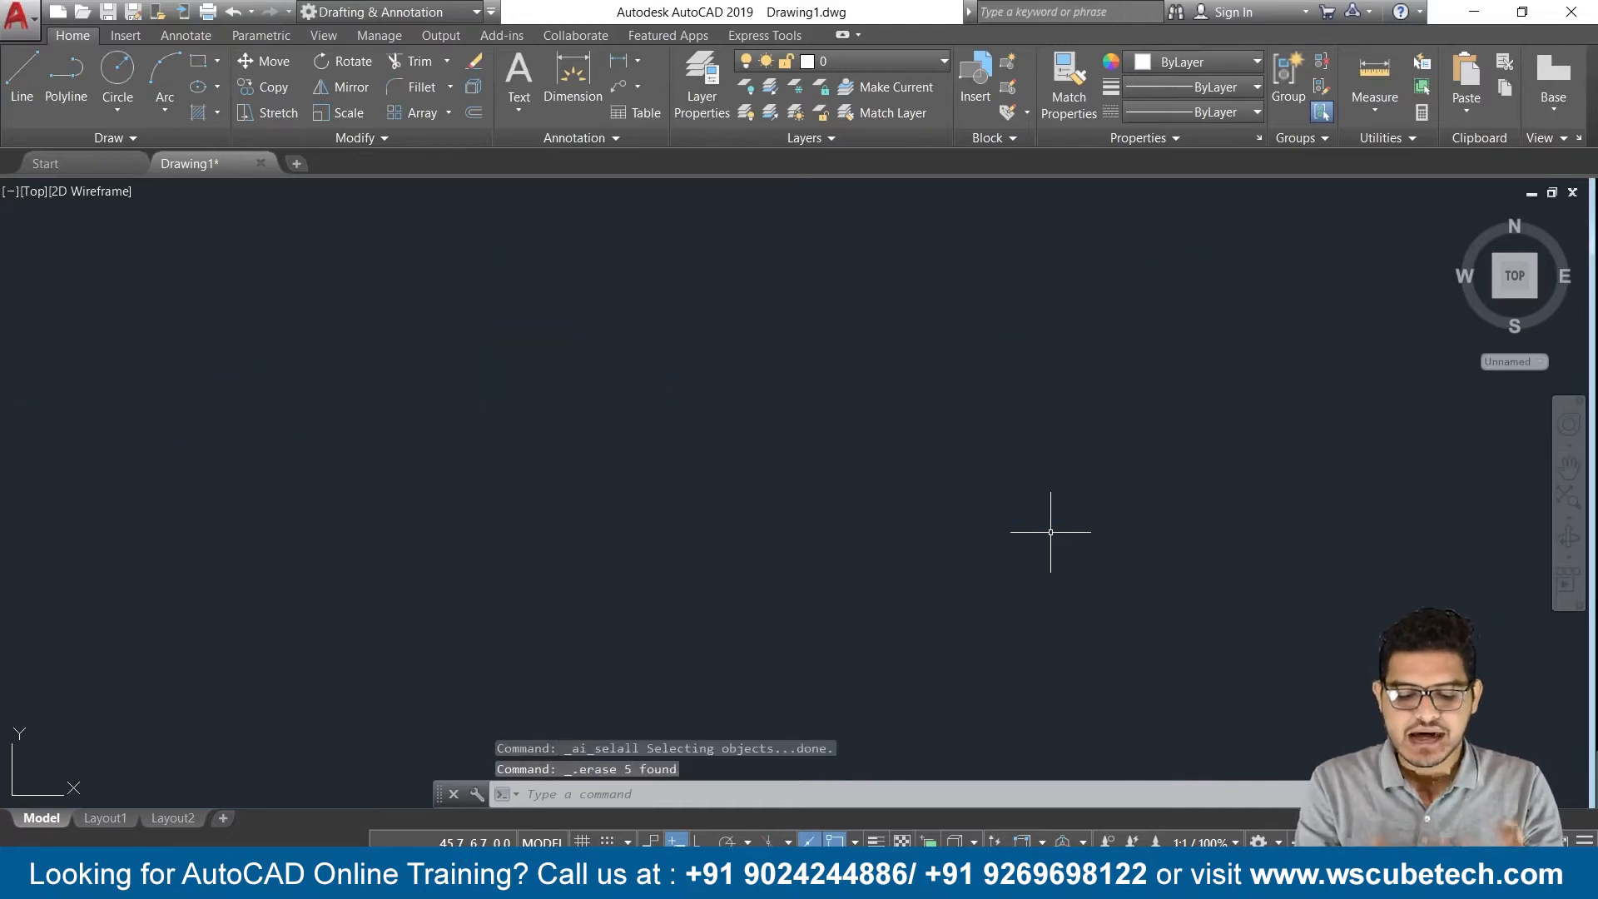
text(ml)
key(Return)
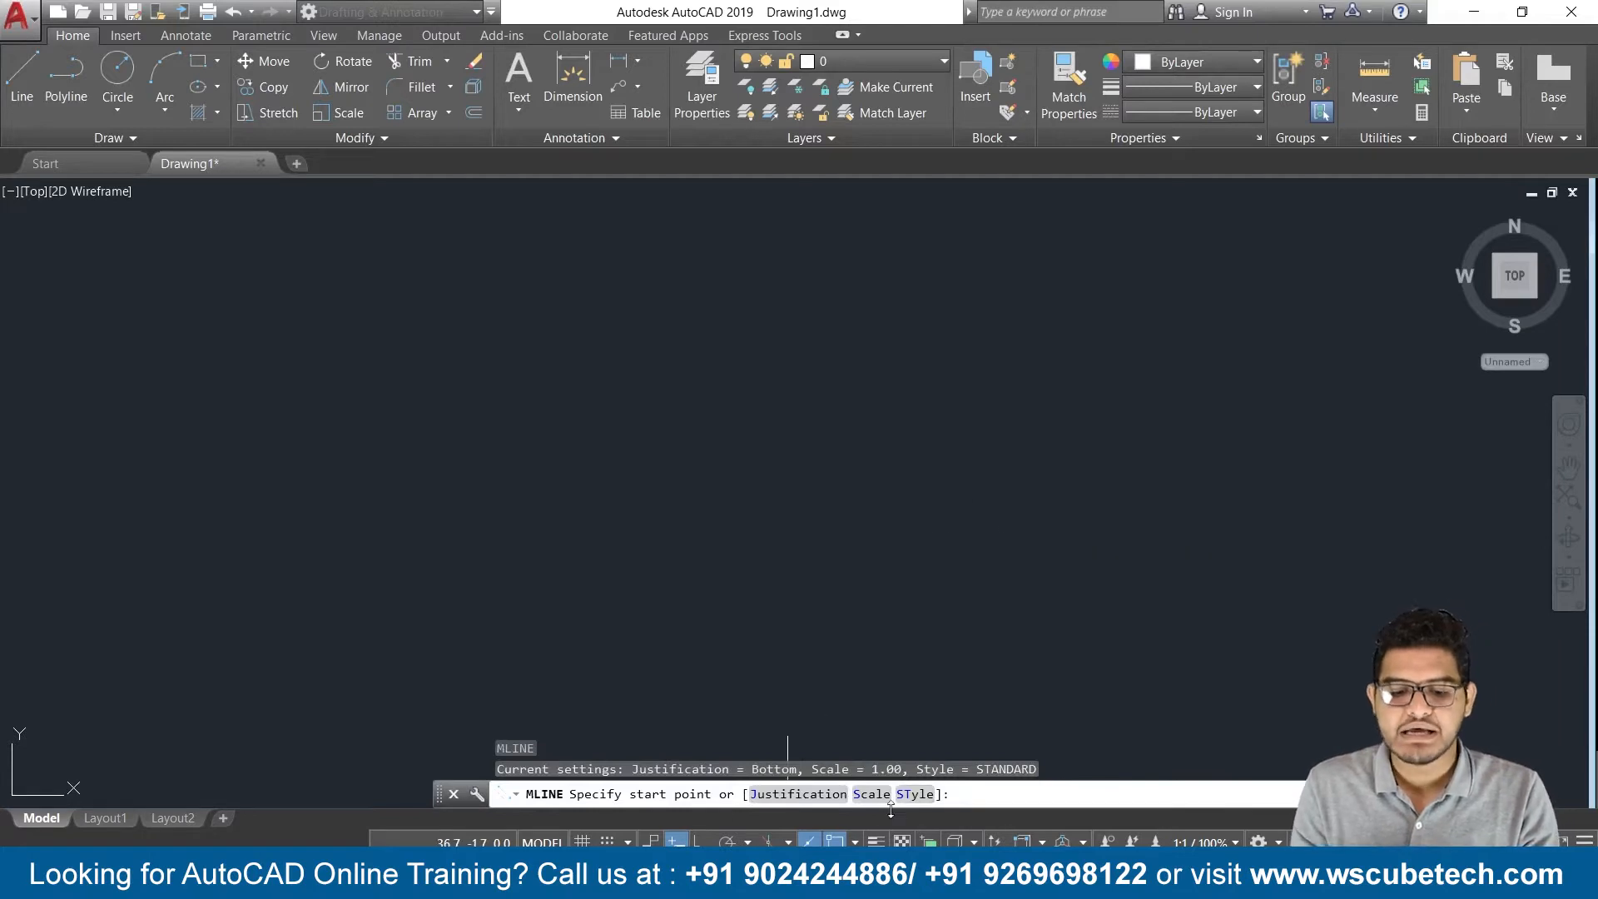
click(865, 794)
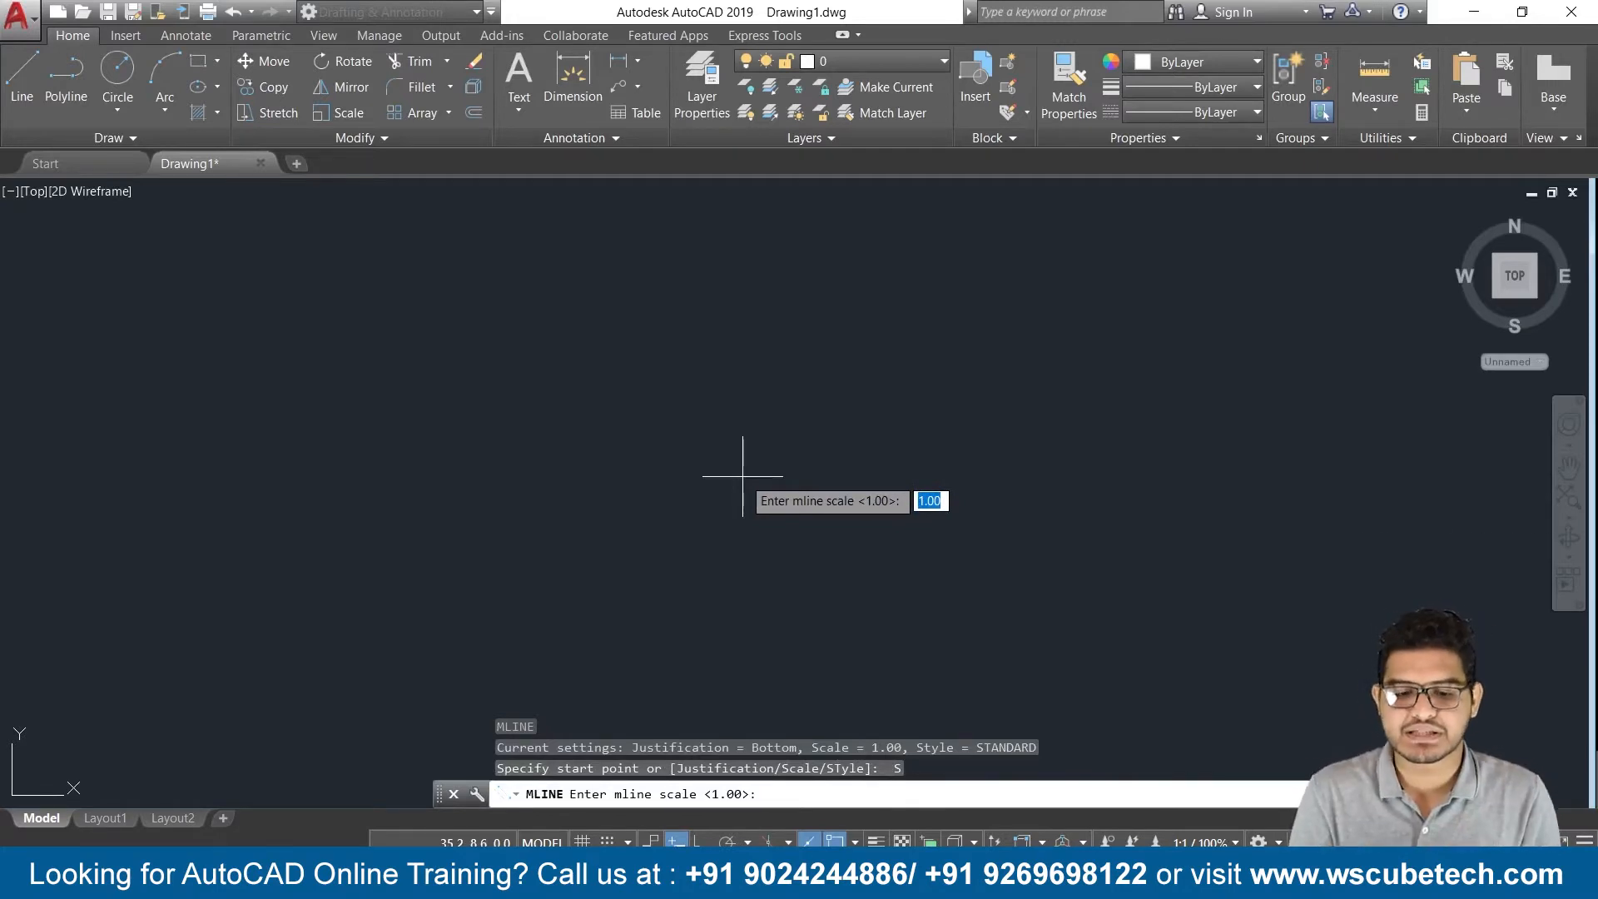
text(2)
key(Return)
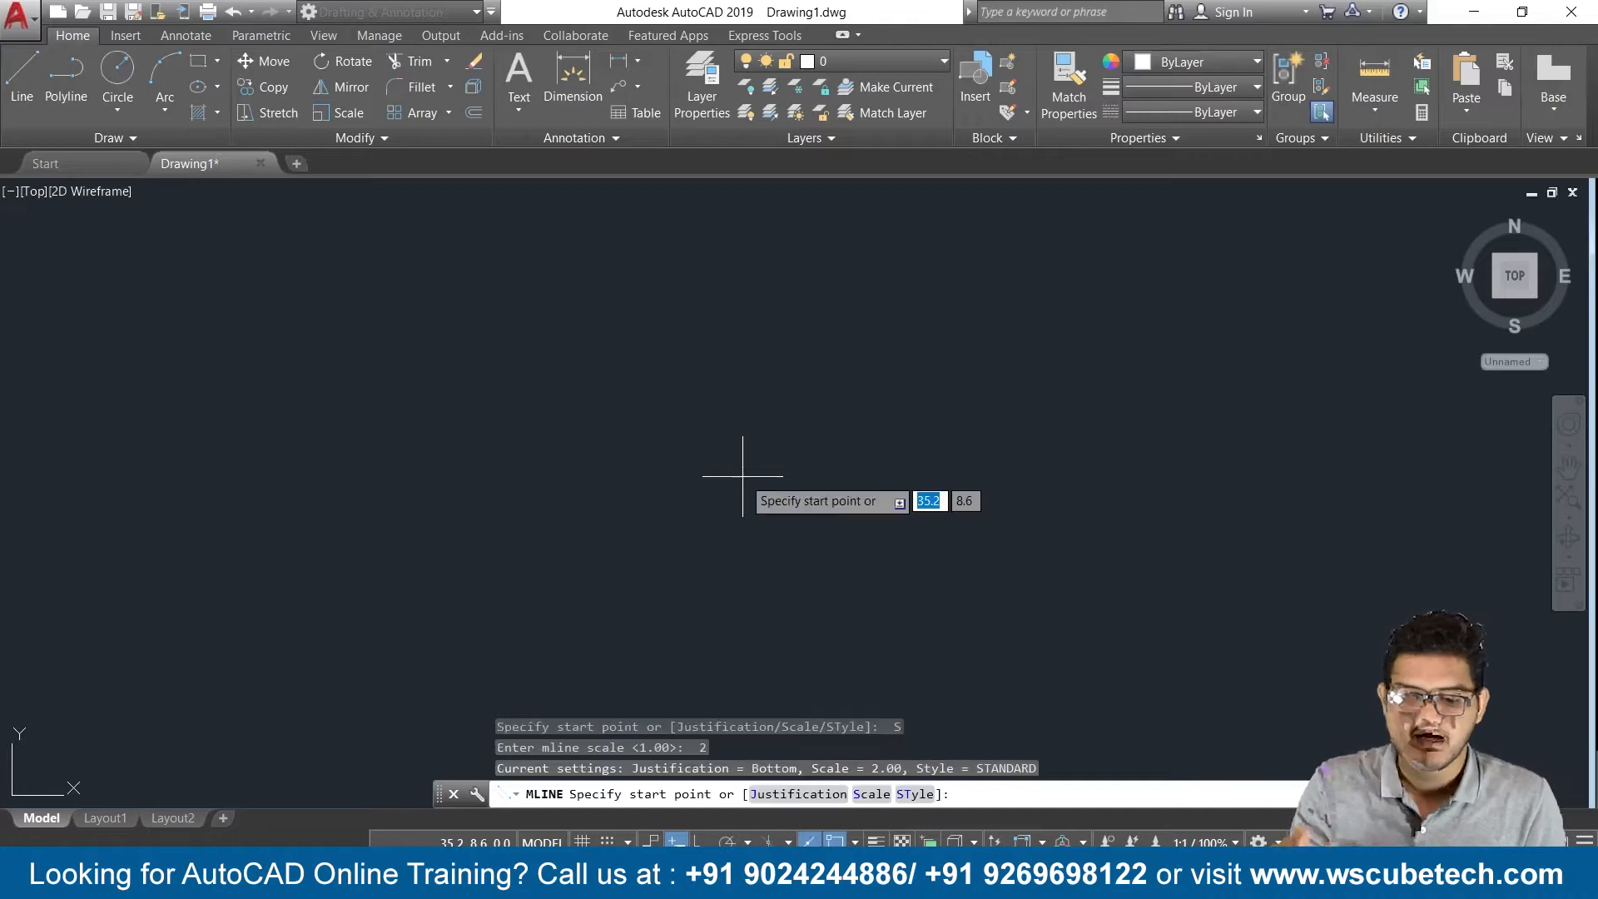
Draw a five-segment zigzag multiline across the empty drawing area, running from left to right
click(214, 500)
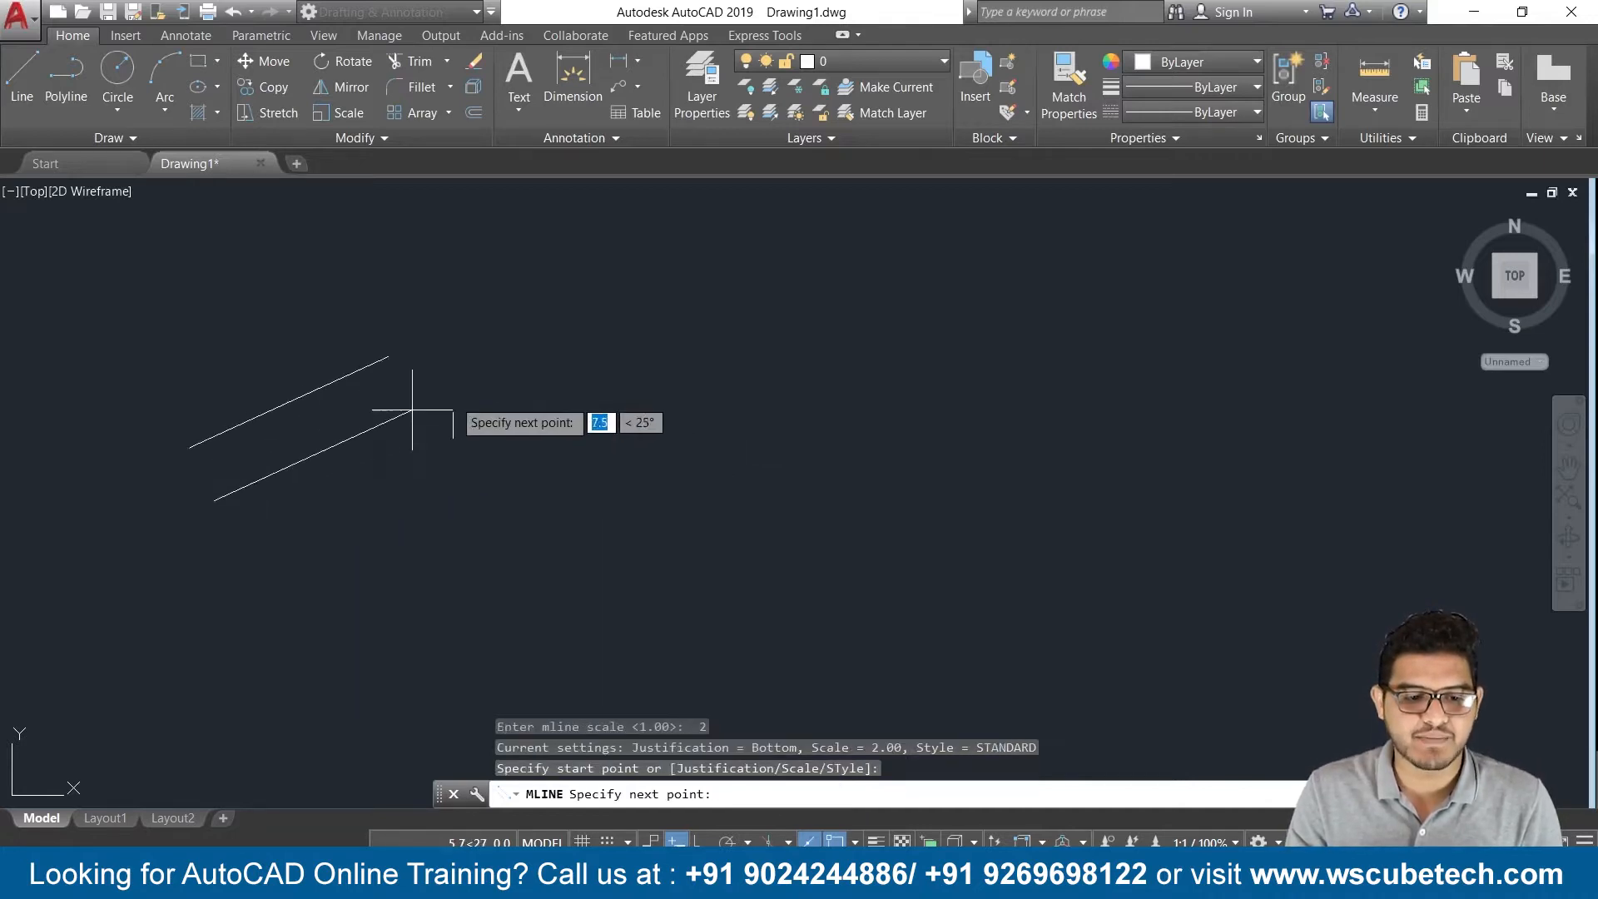
click(496, 393)
click(755, 557)
click(863, 385)
click(1011, 500)
click(1042, 577)
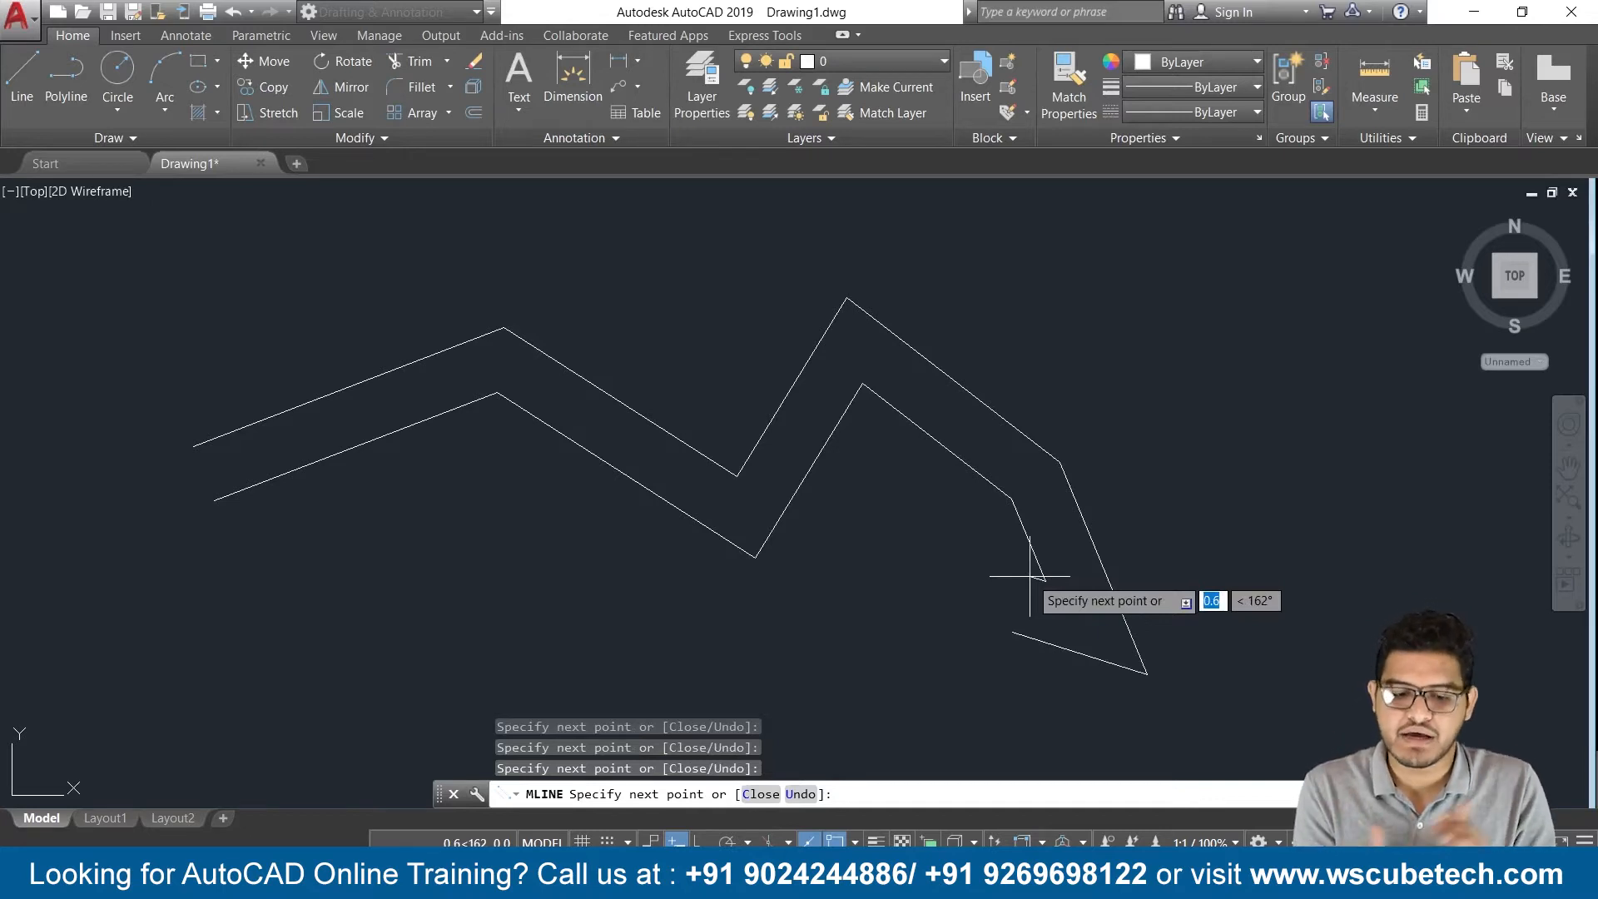
key(Escape)
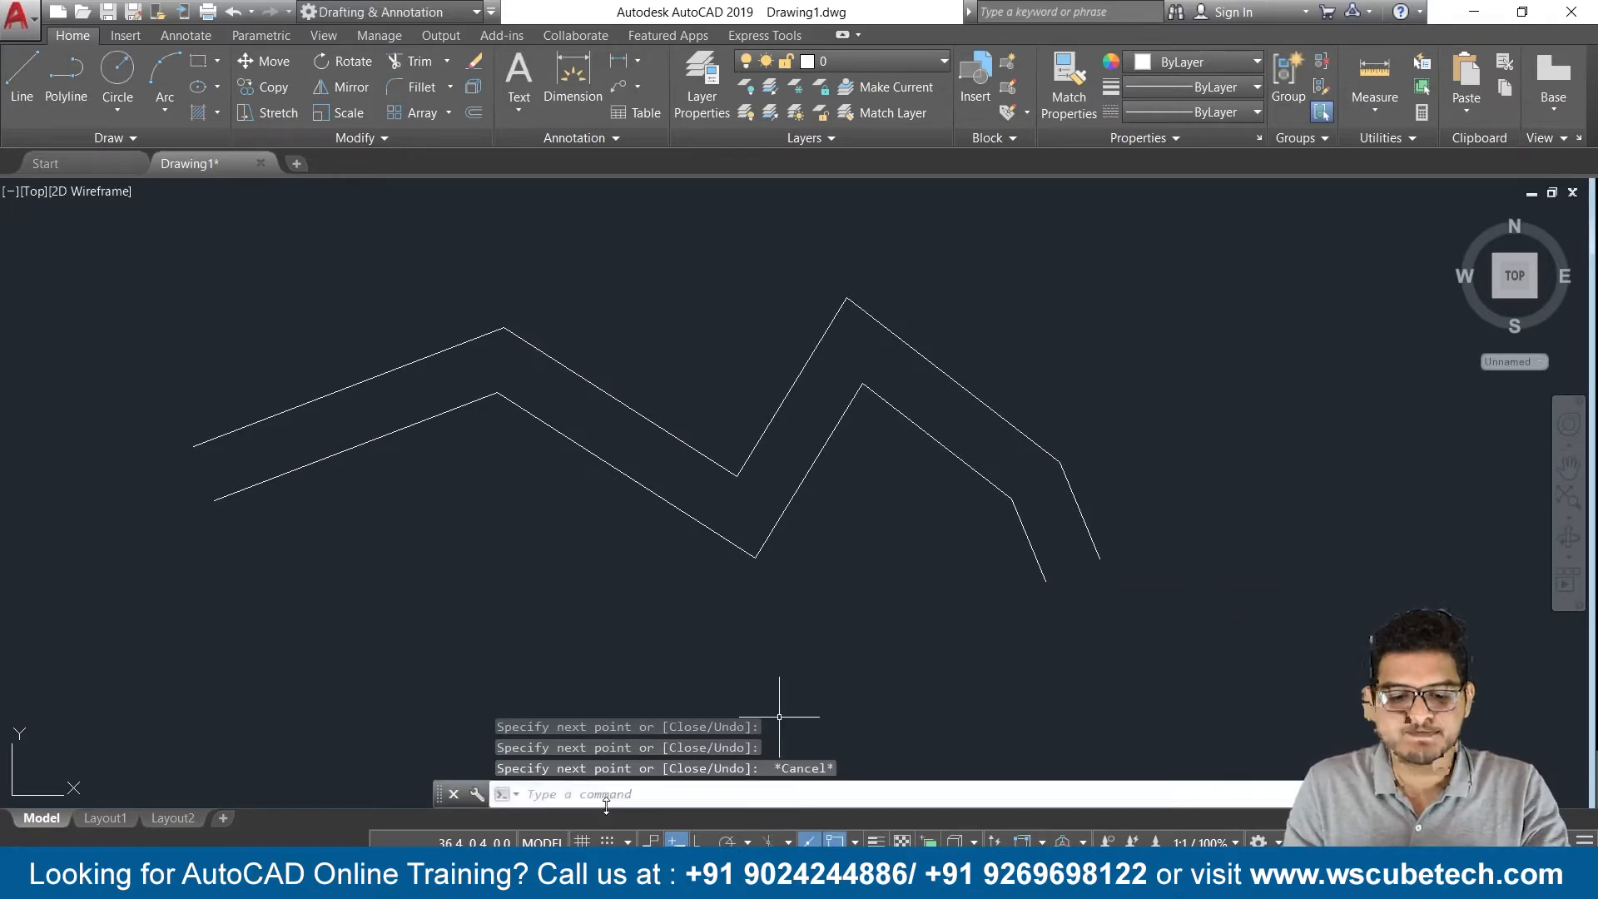
Erase the wide zigzag multiline
key(ctrl+a)
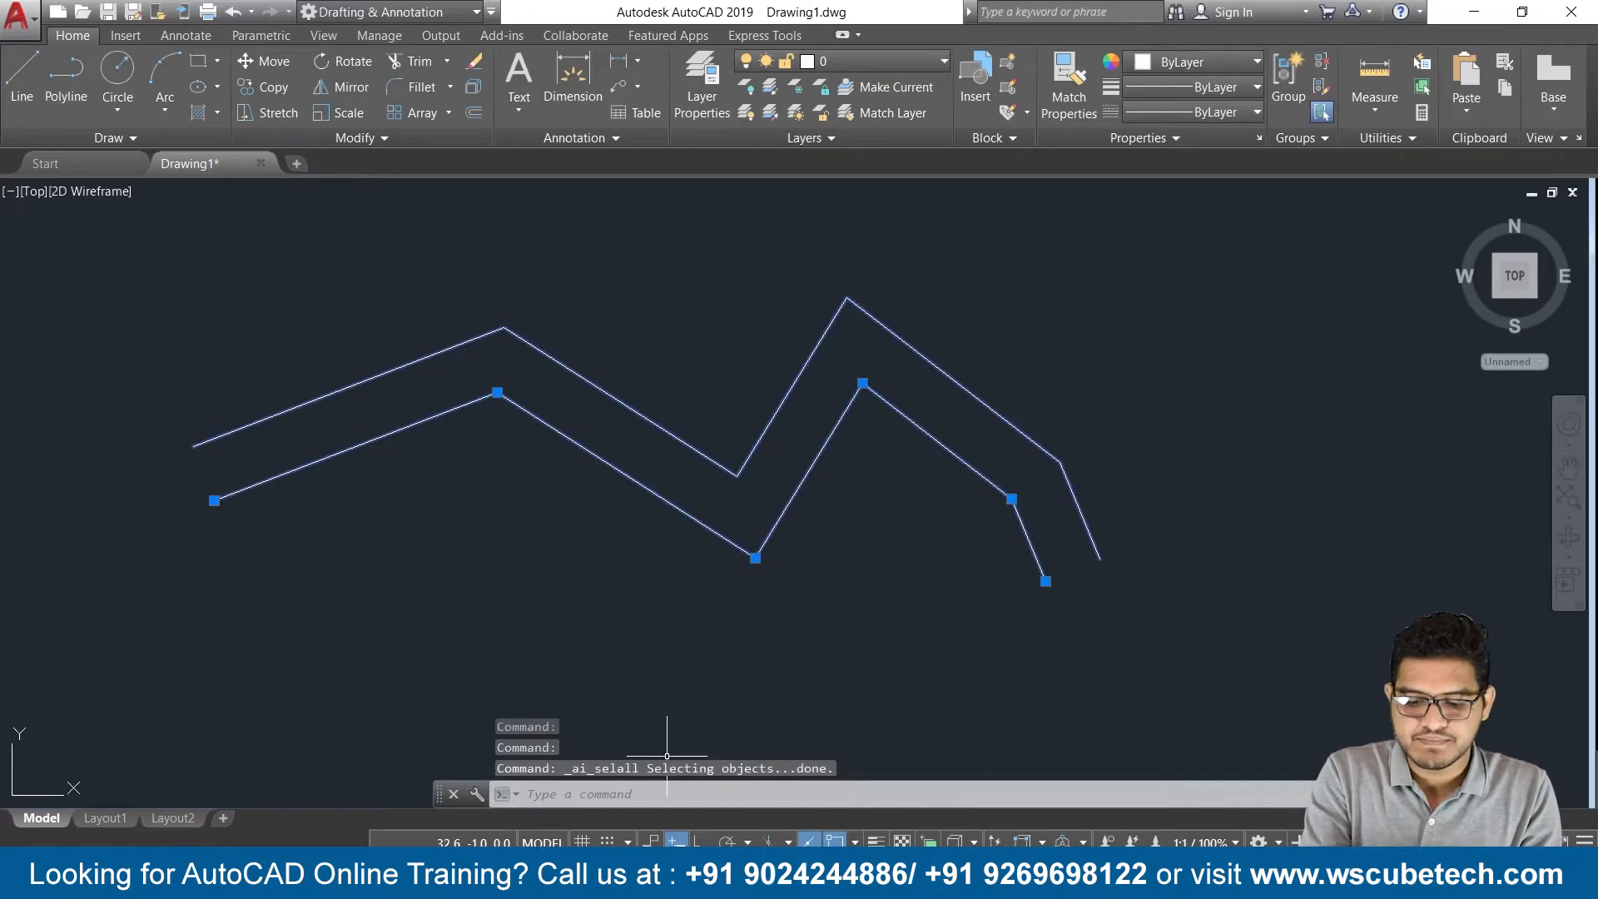
key(Delete)
text(ML)
key(Return)
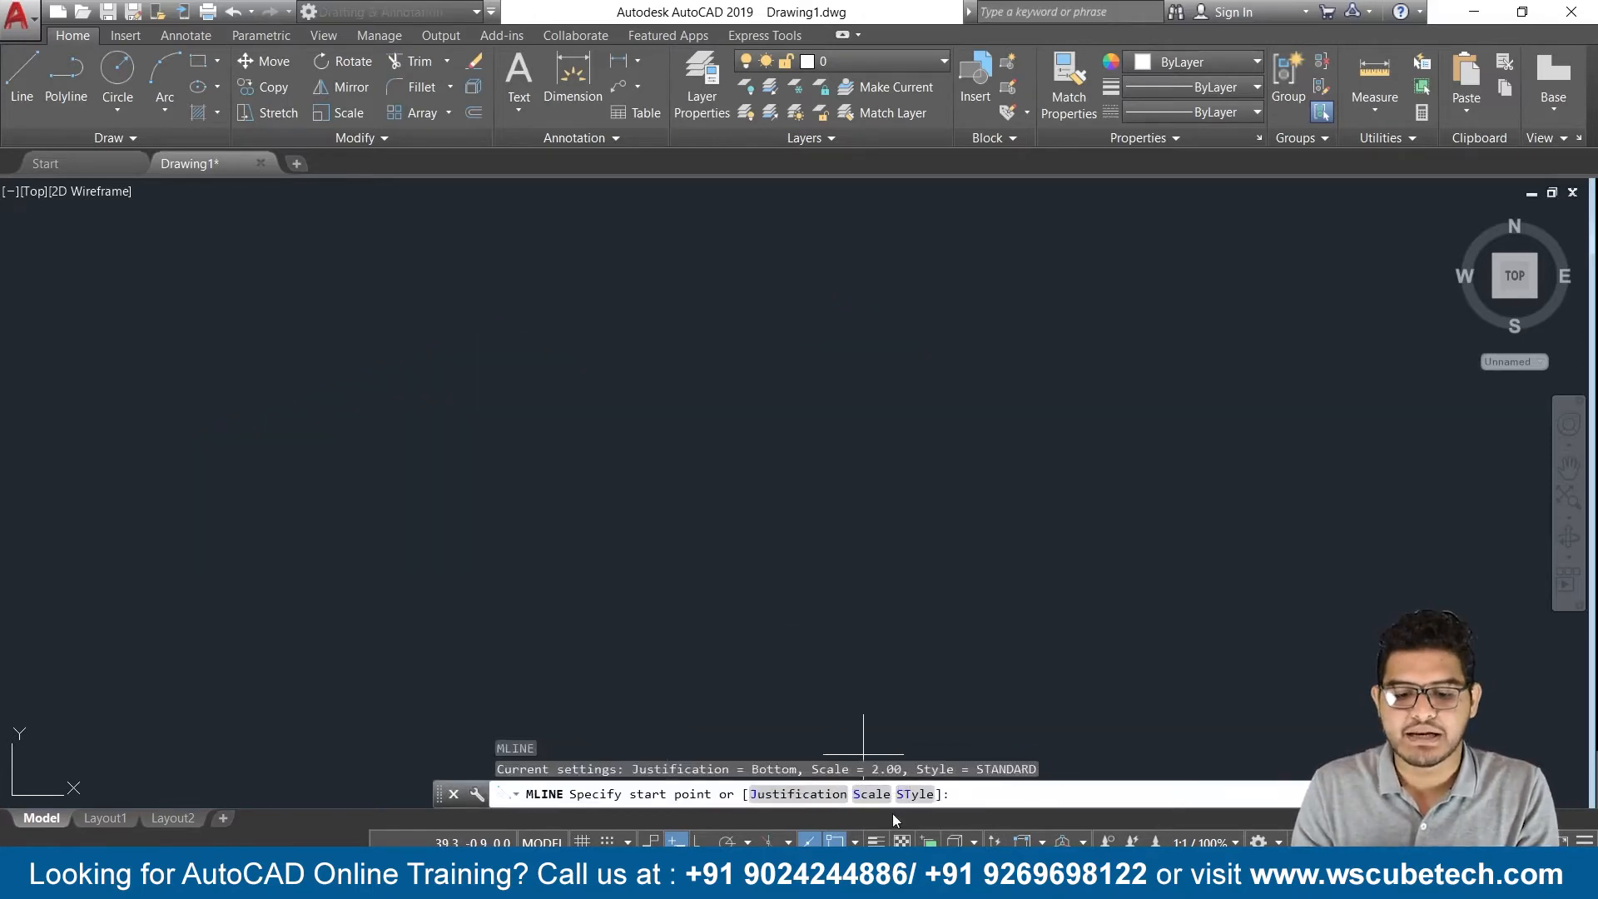
click(915, 793)
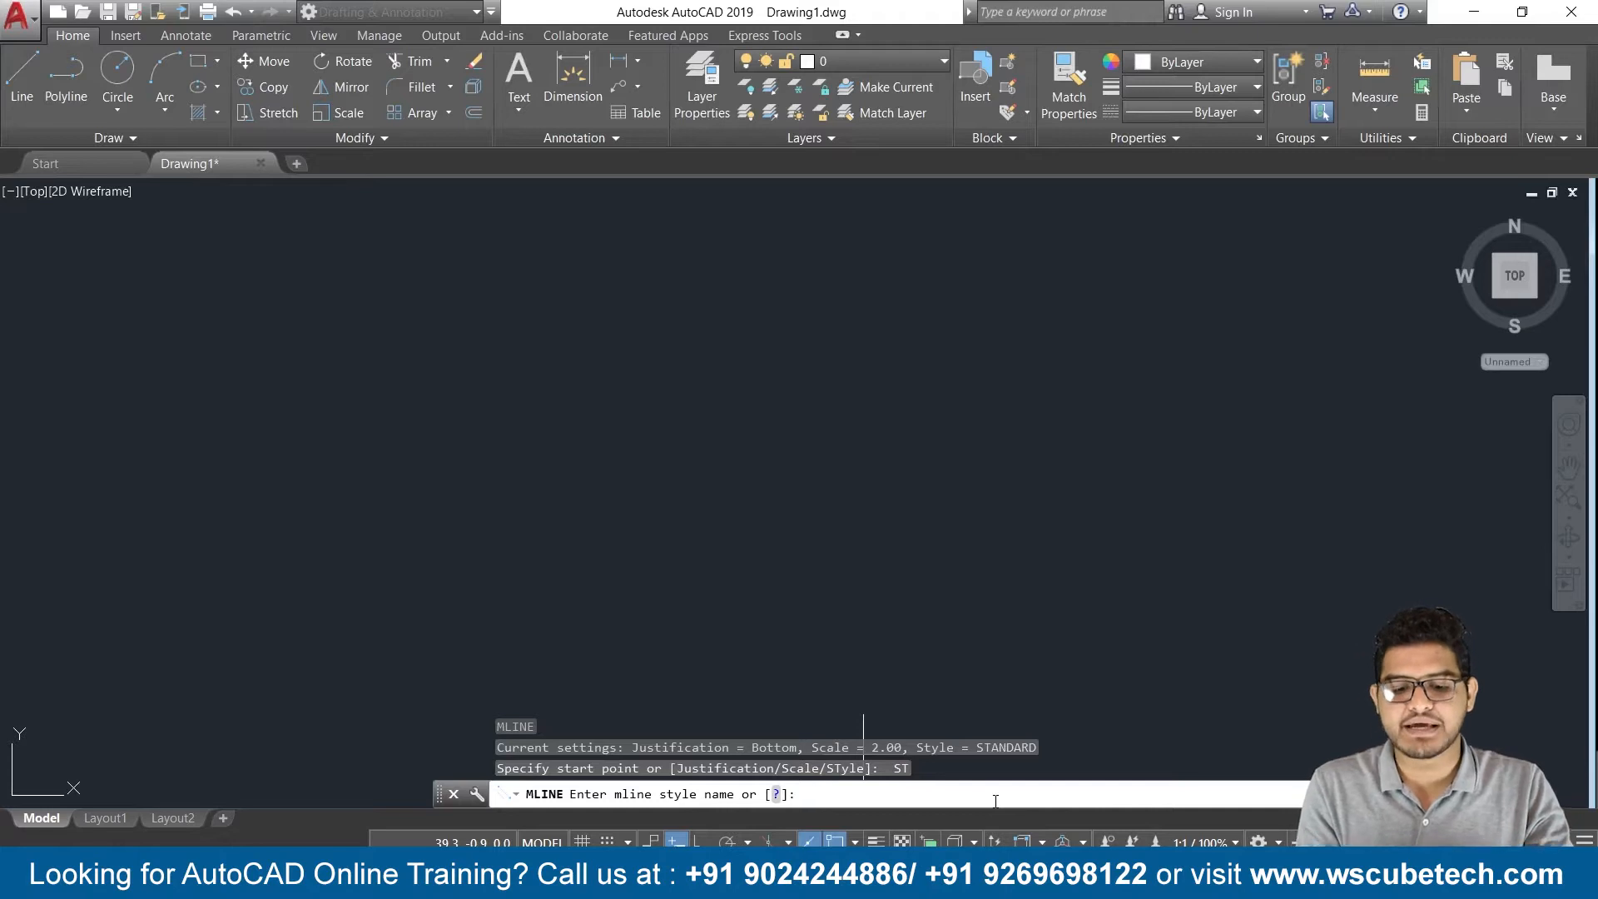
key(Escape)
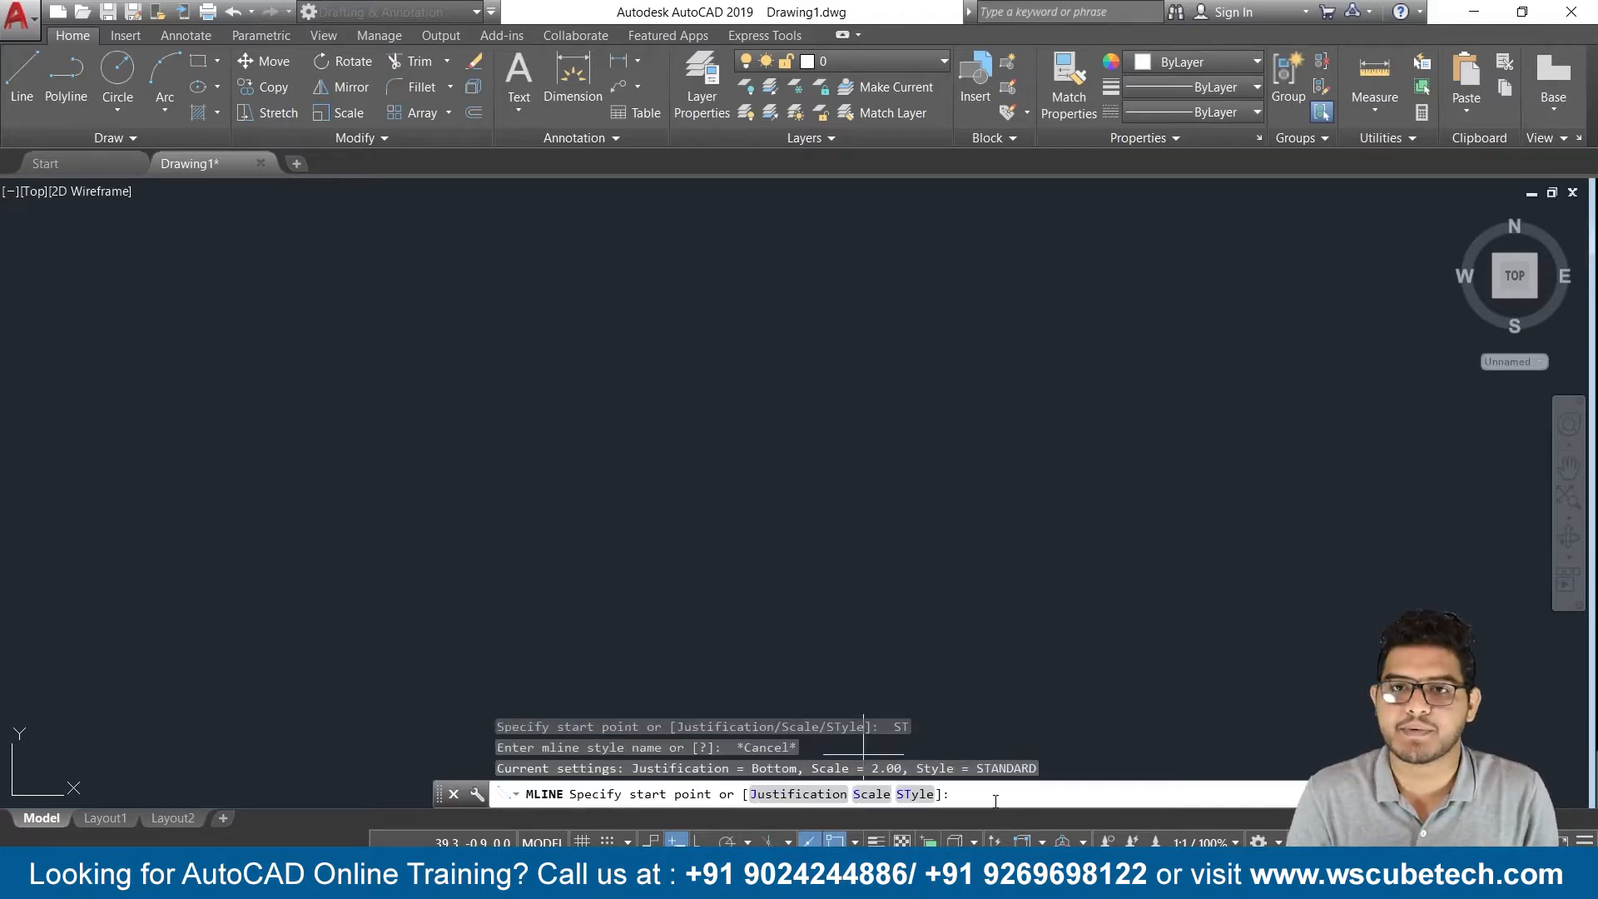
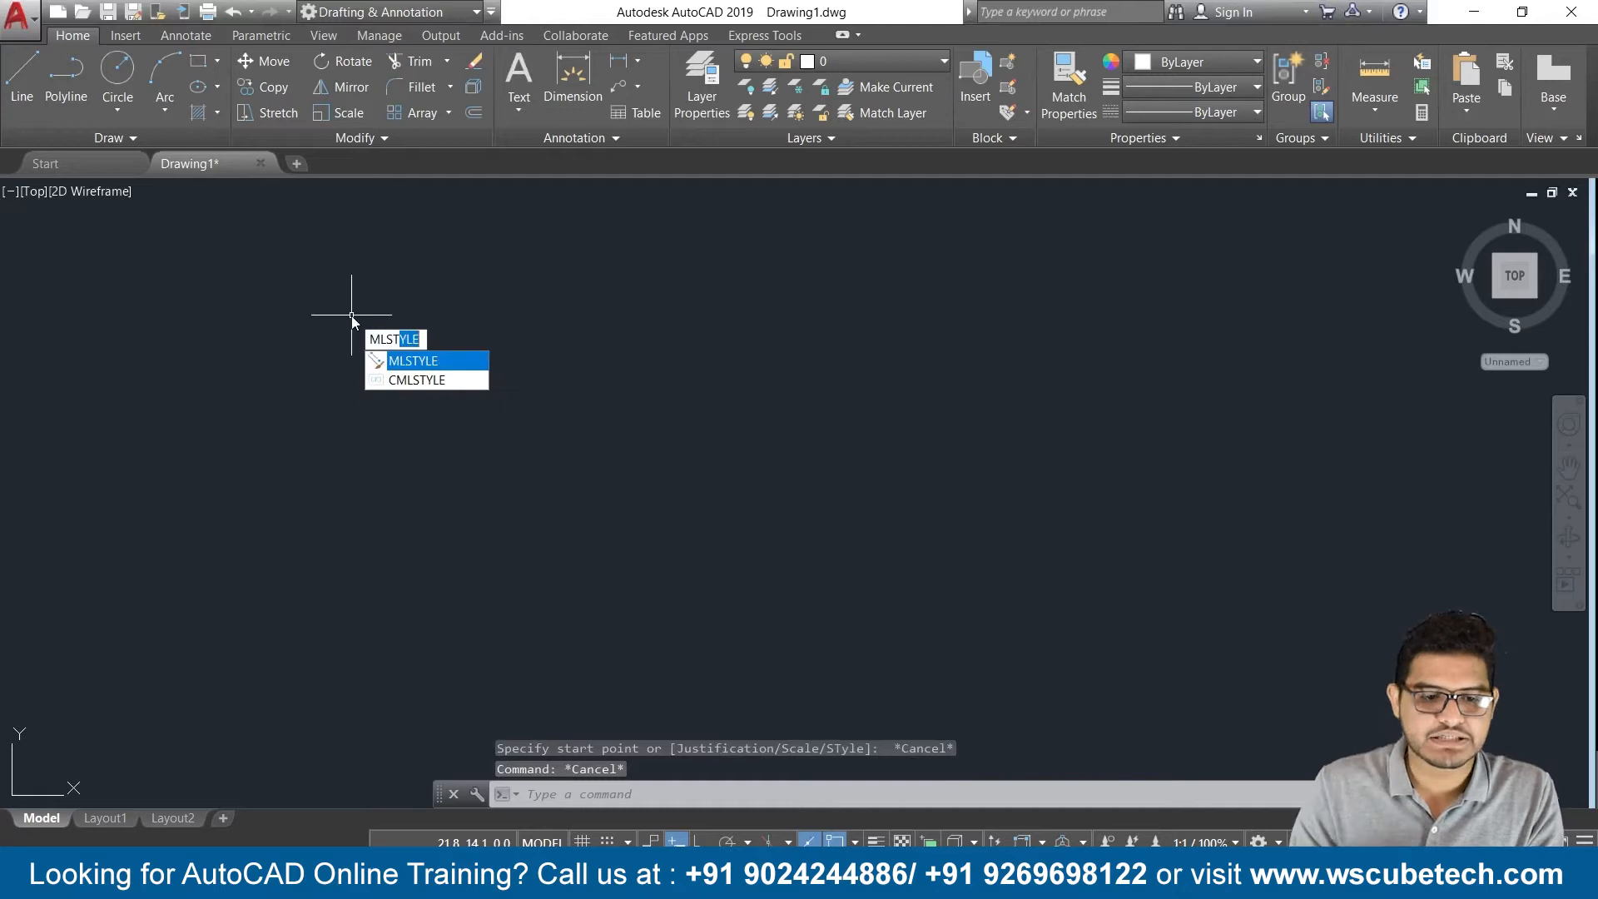
Open the Multiline Style manager with the MLSTYLE command
key(Return)
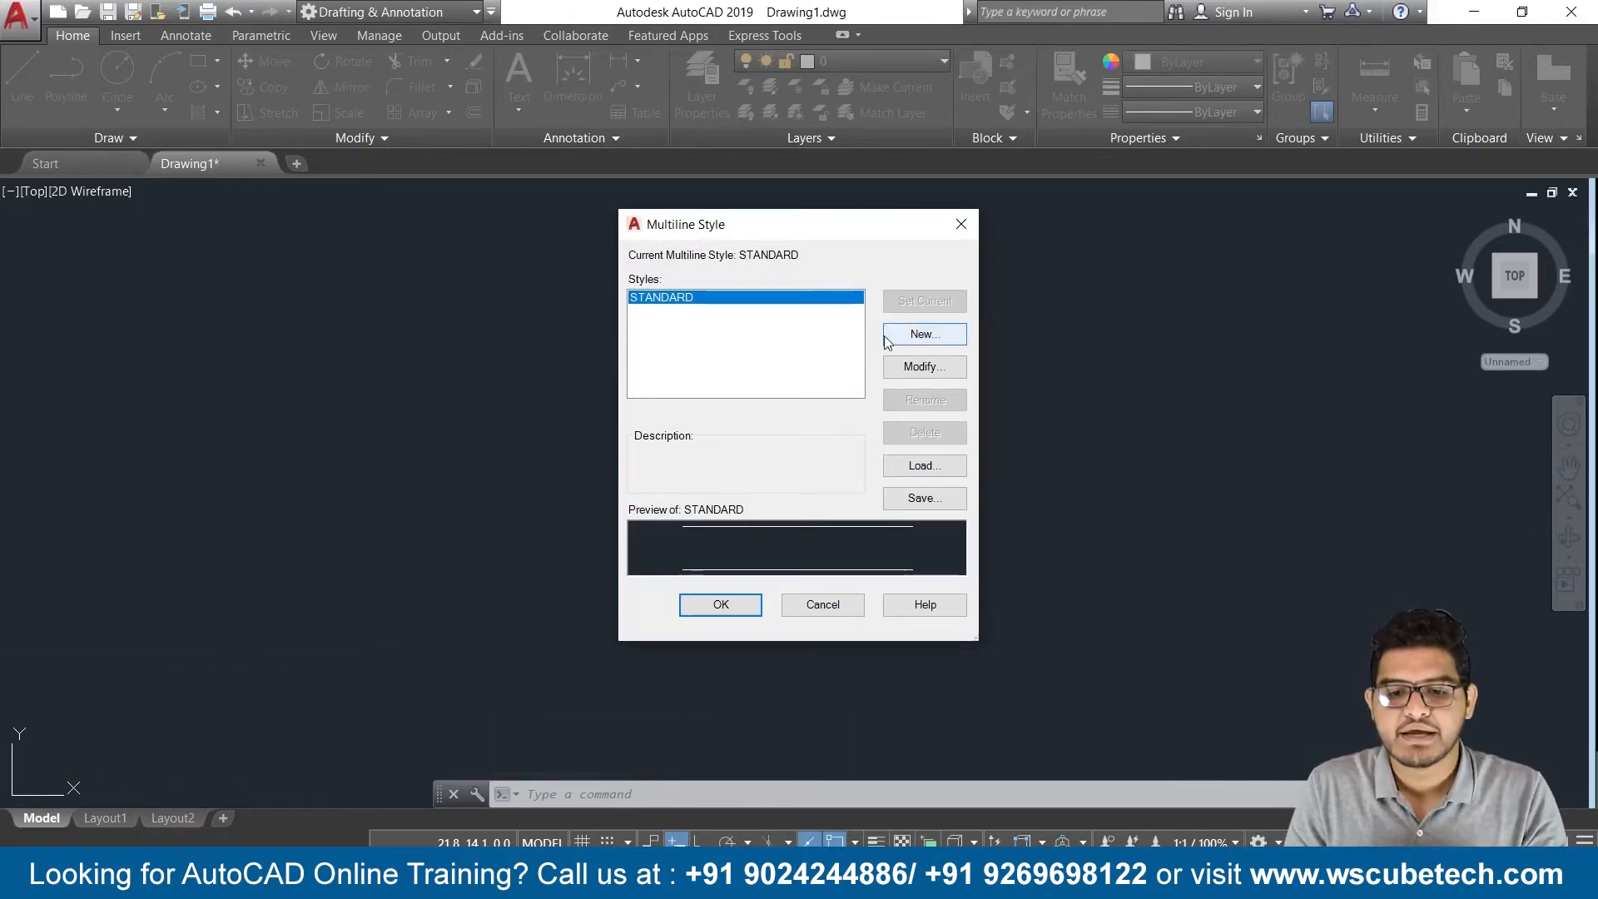
click(942, 336)
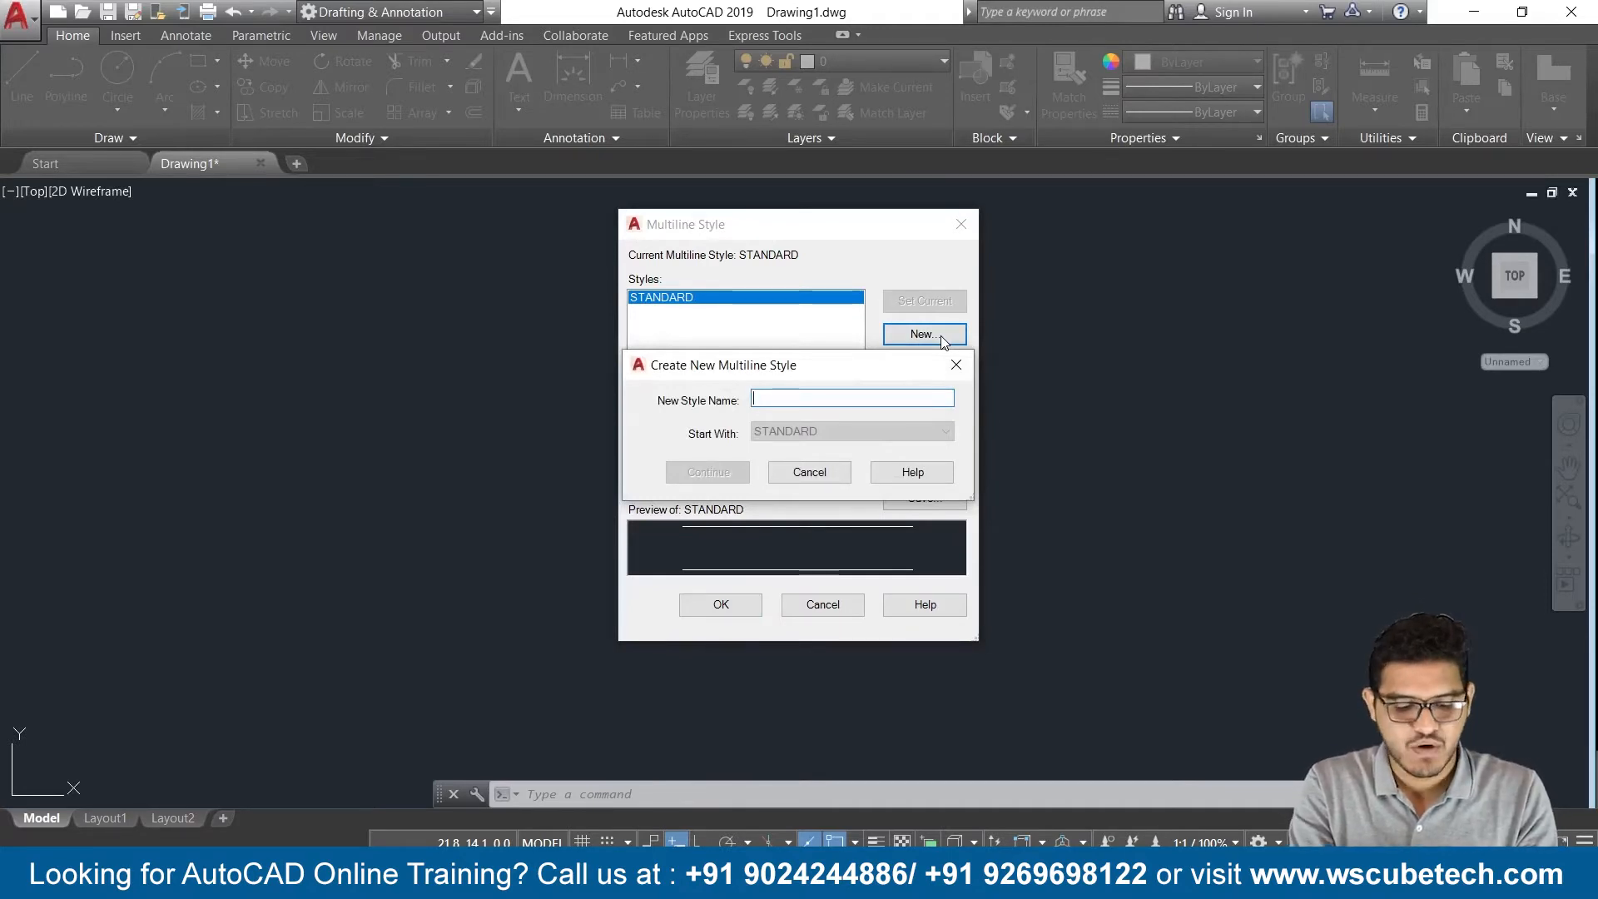
text(f)
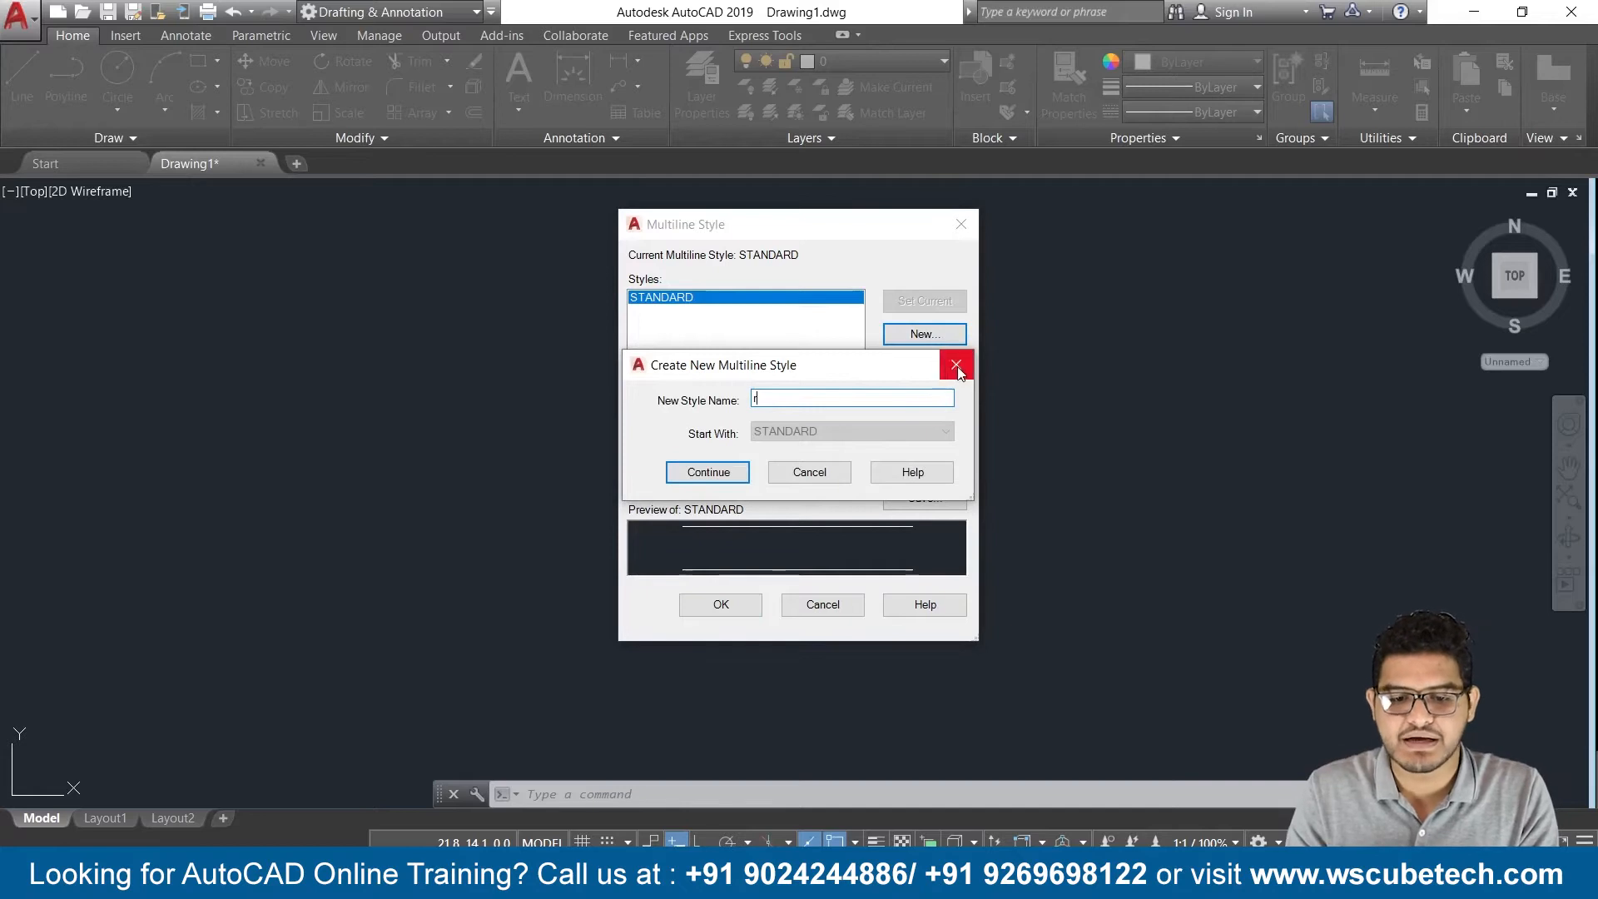
key(Escape)
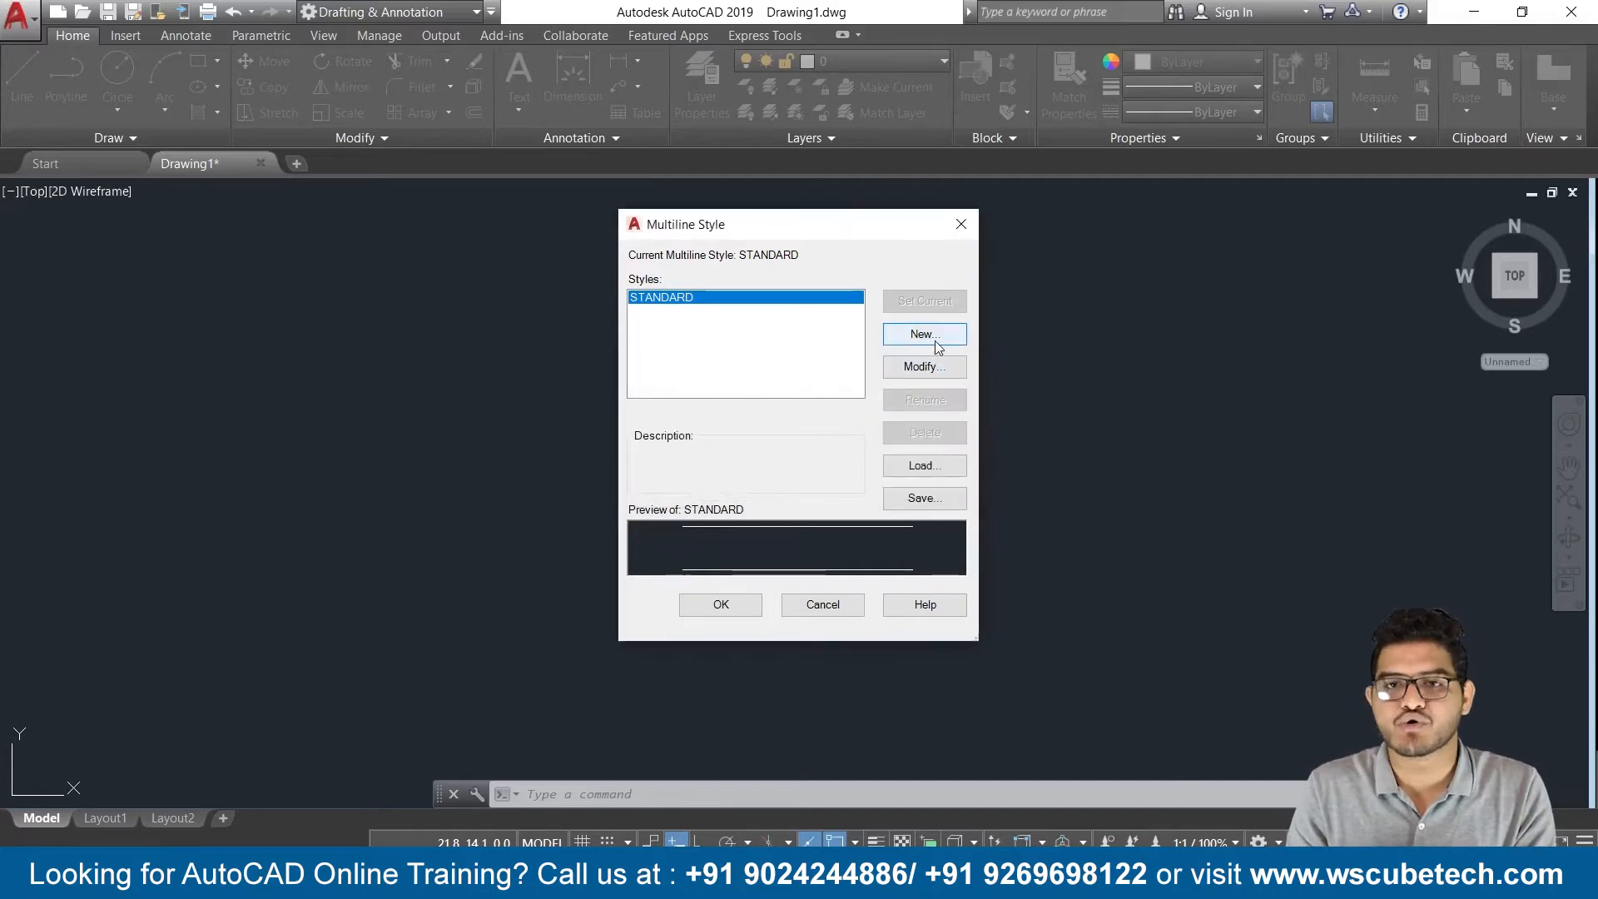
click(936, 343)
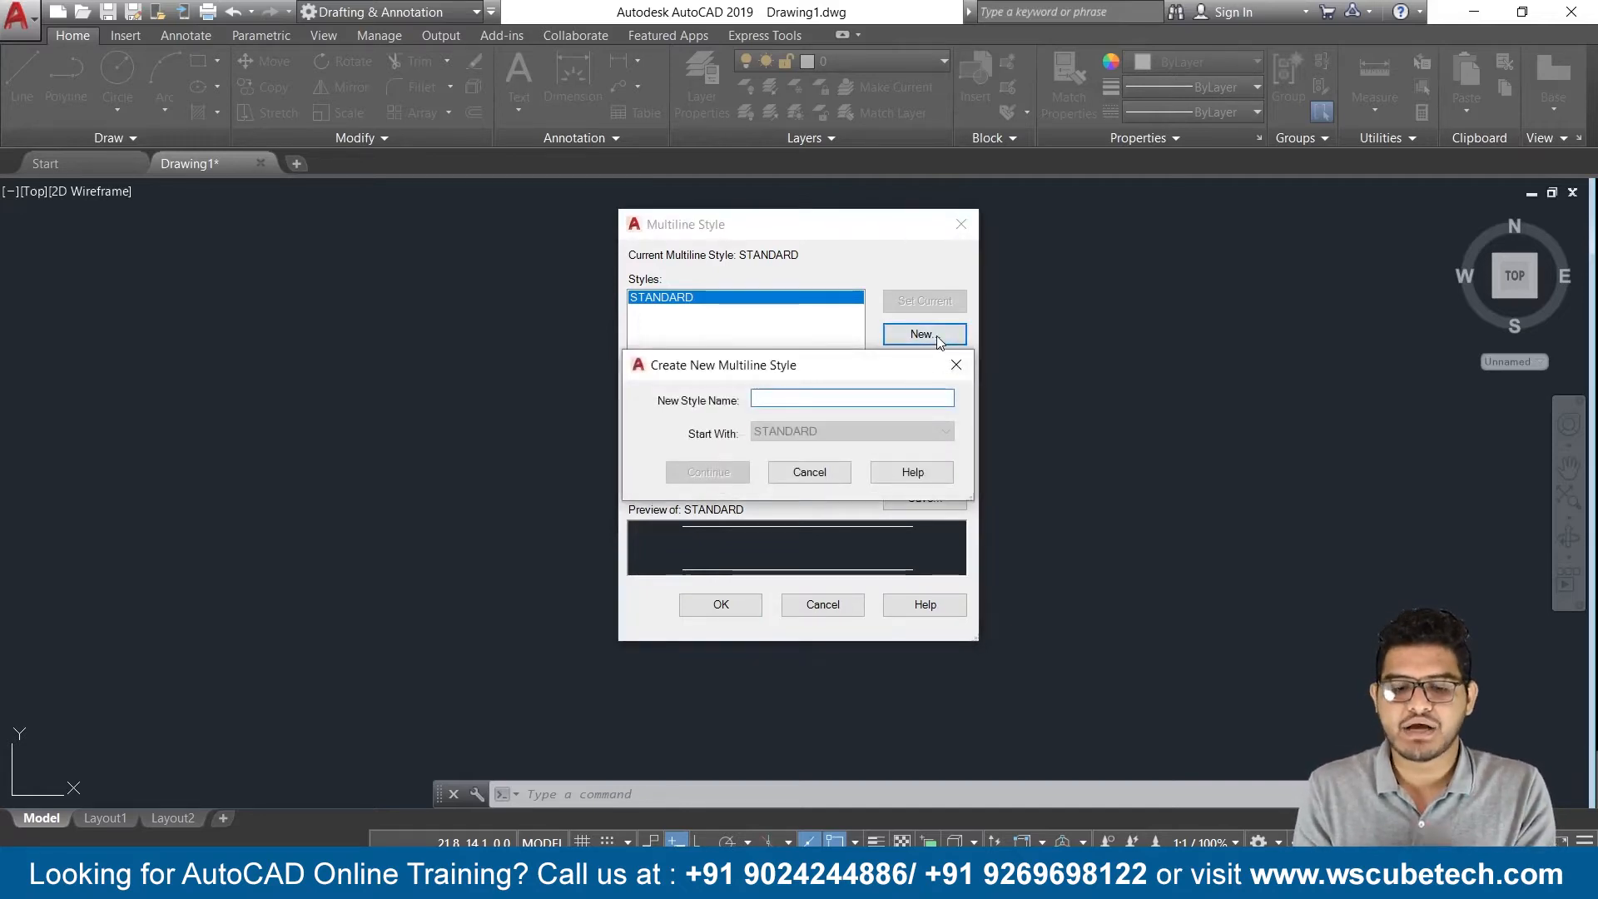
text(auto)
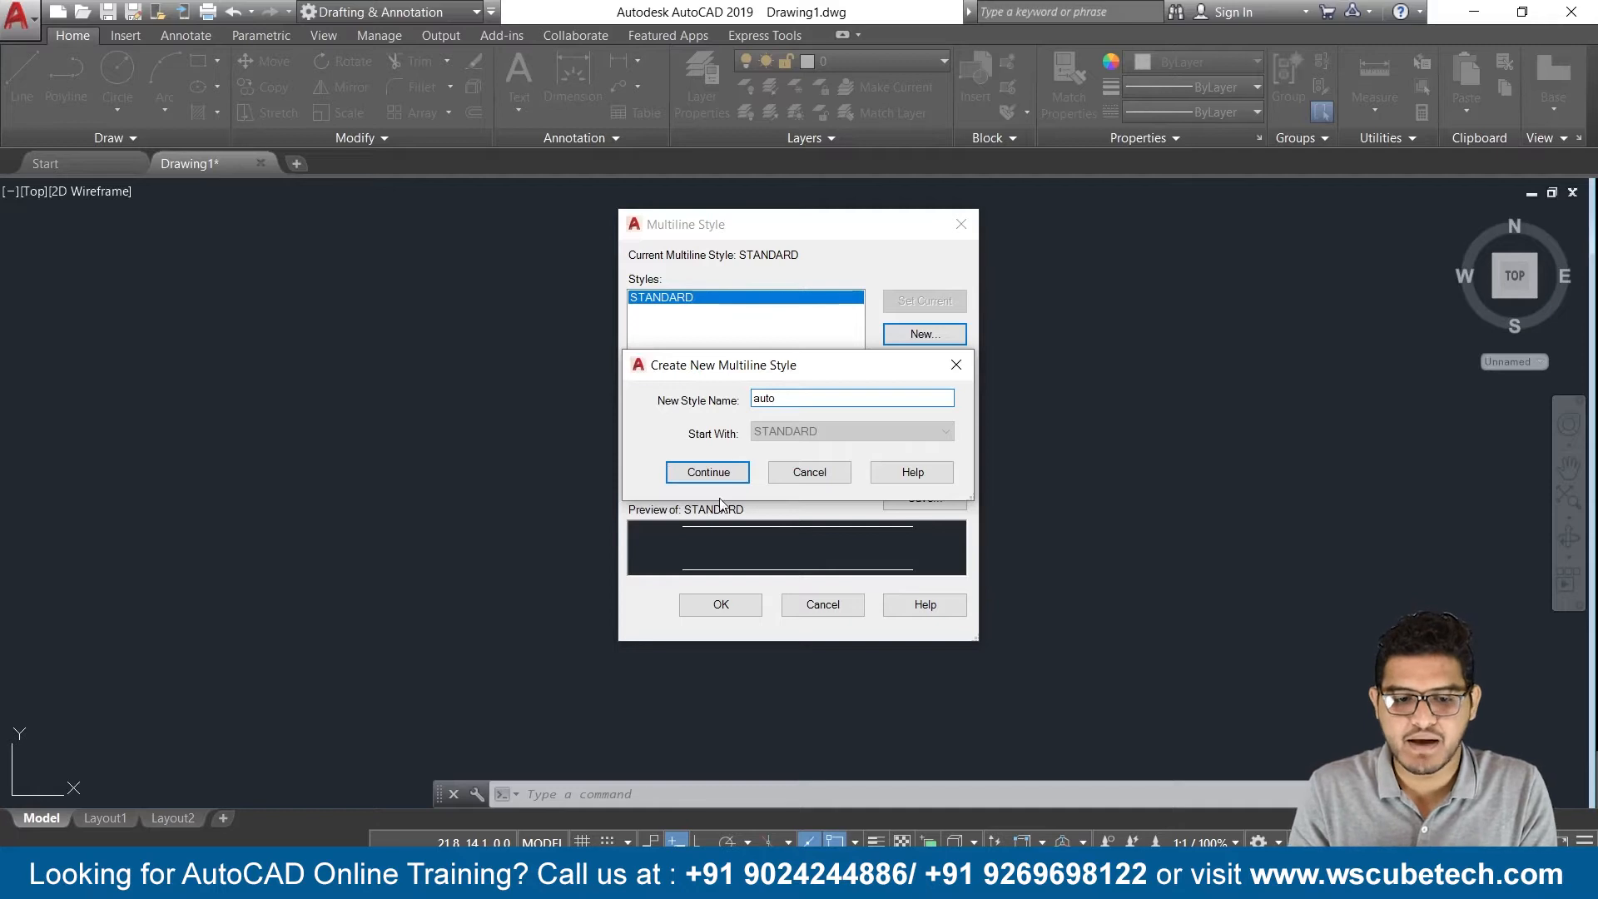
click(727, 477)
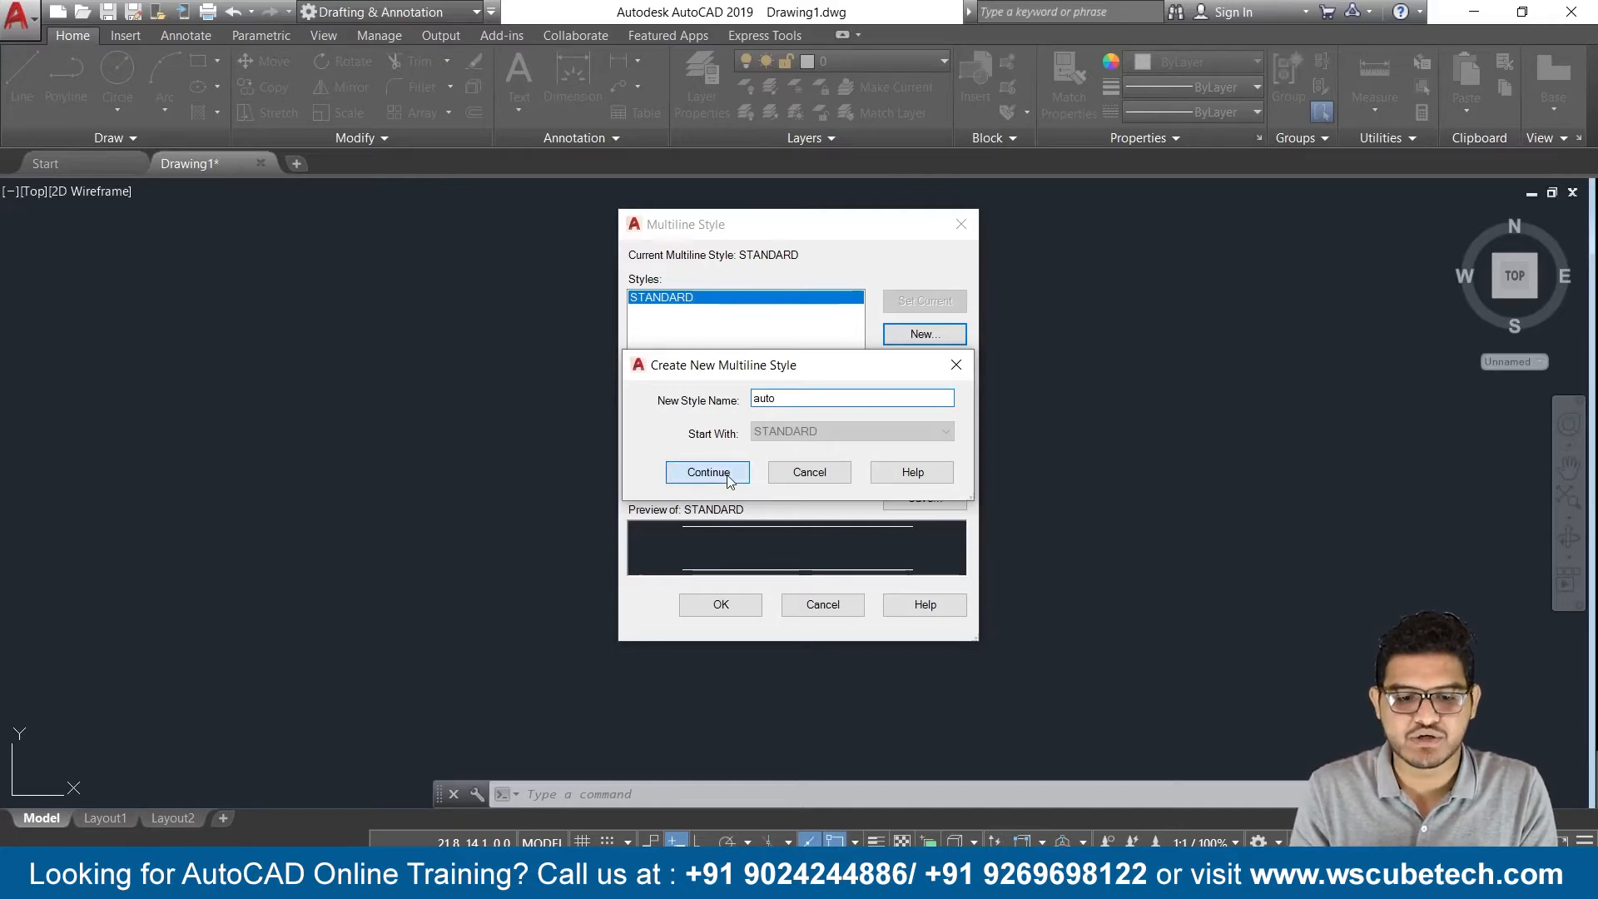
drag(816, 244, 414, 205)
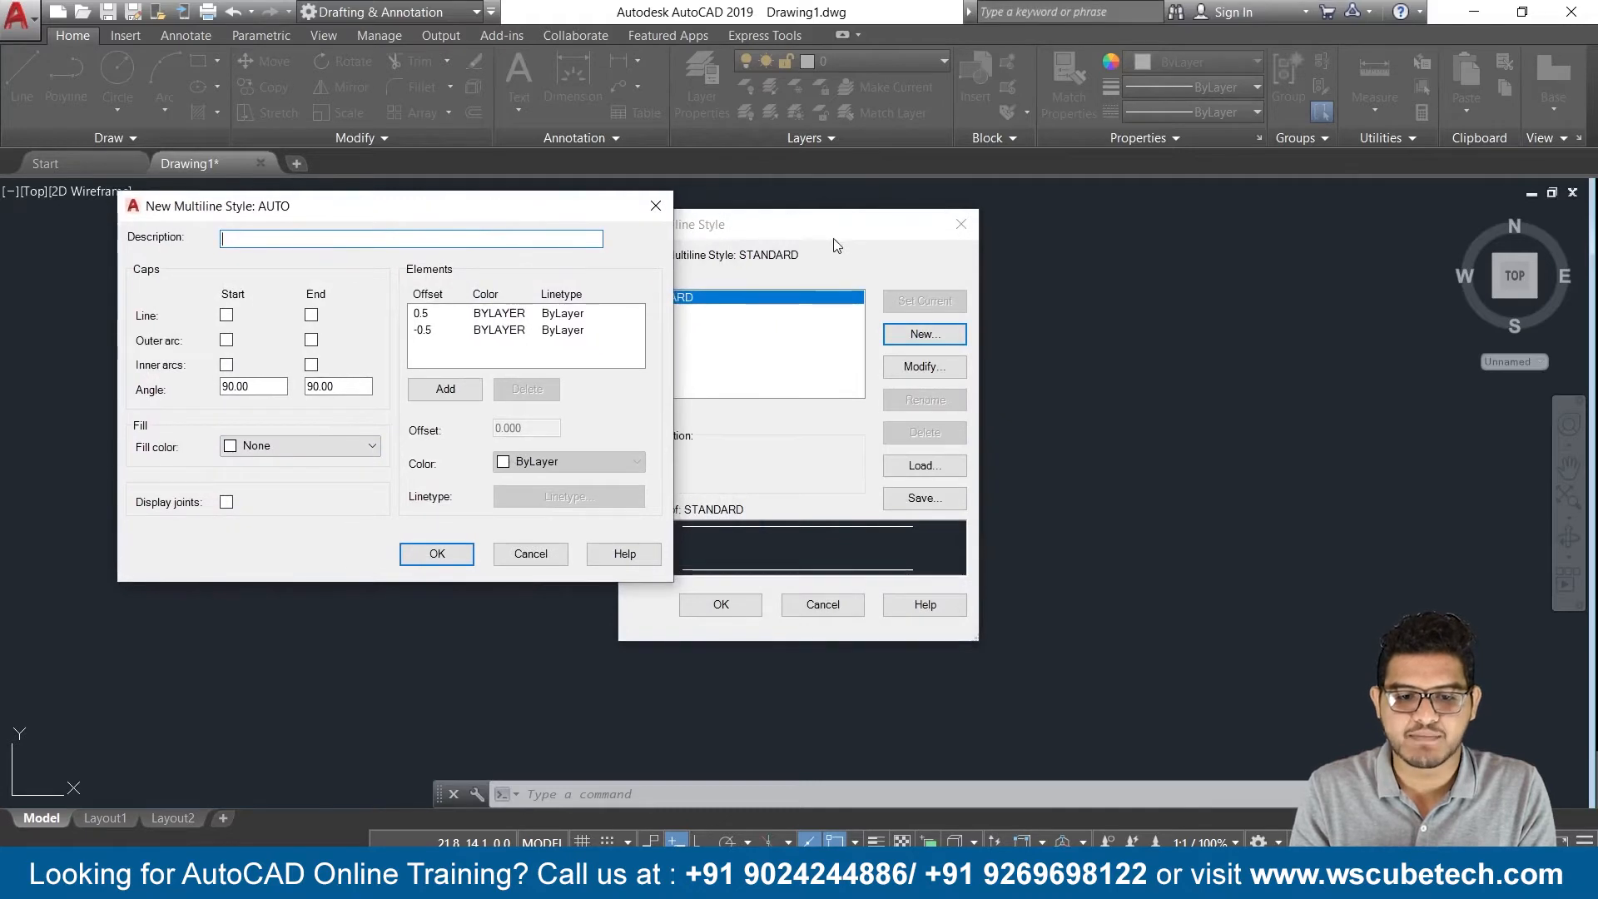
drag(550, 208, 439, 208)
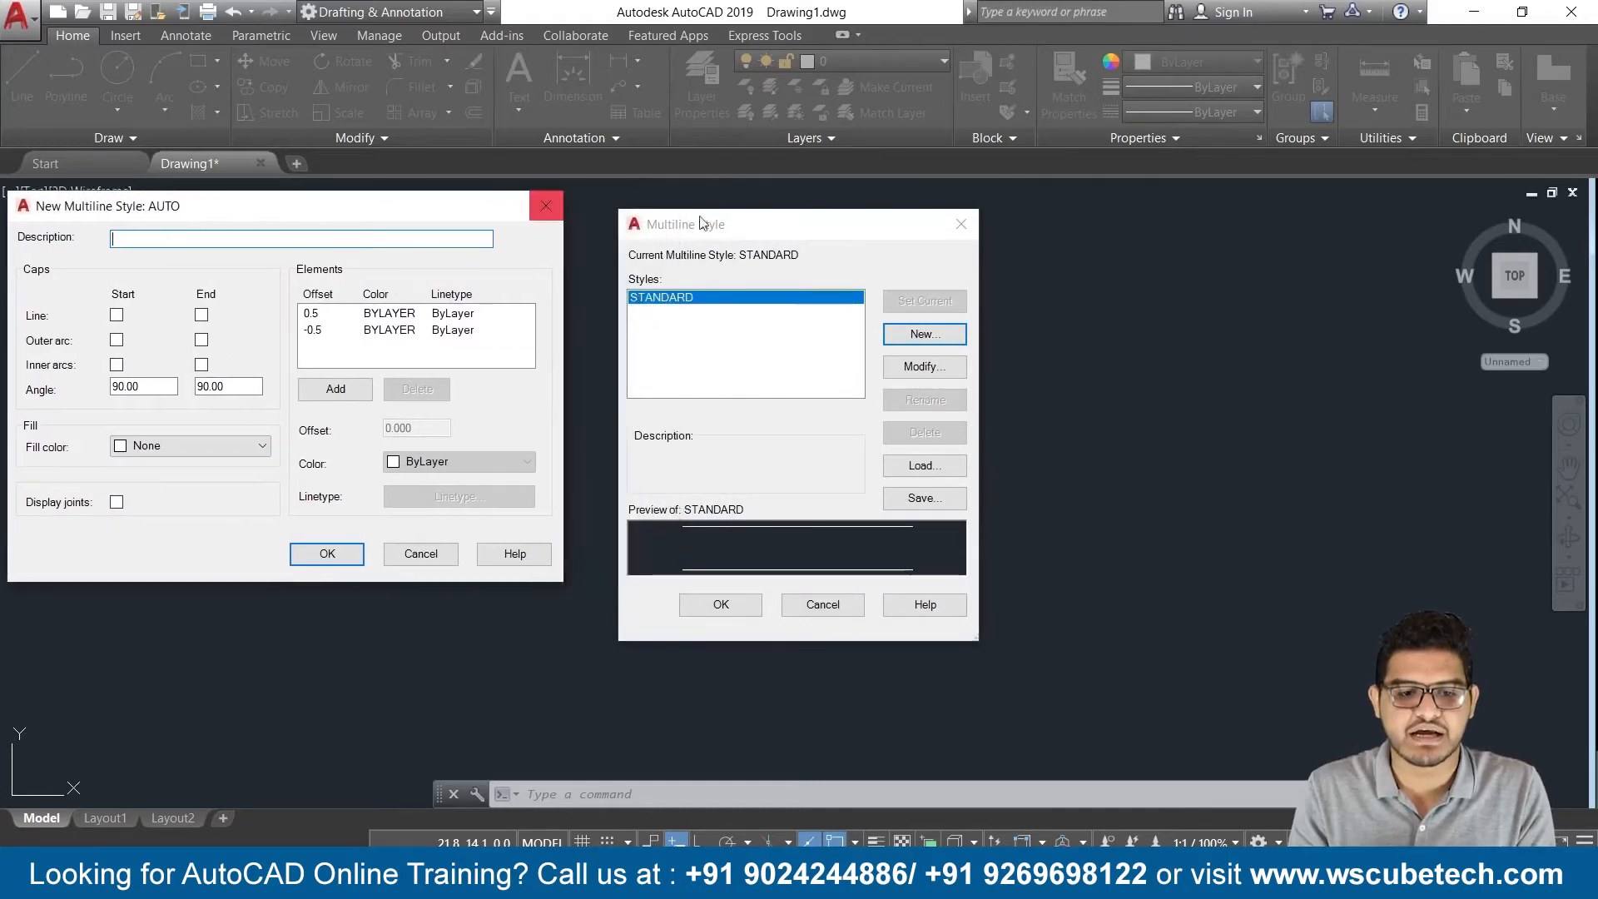
click(556, 206)
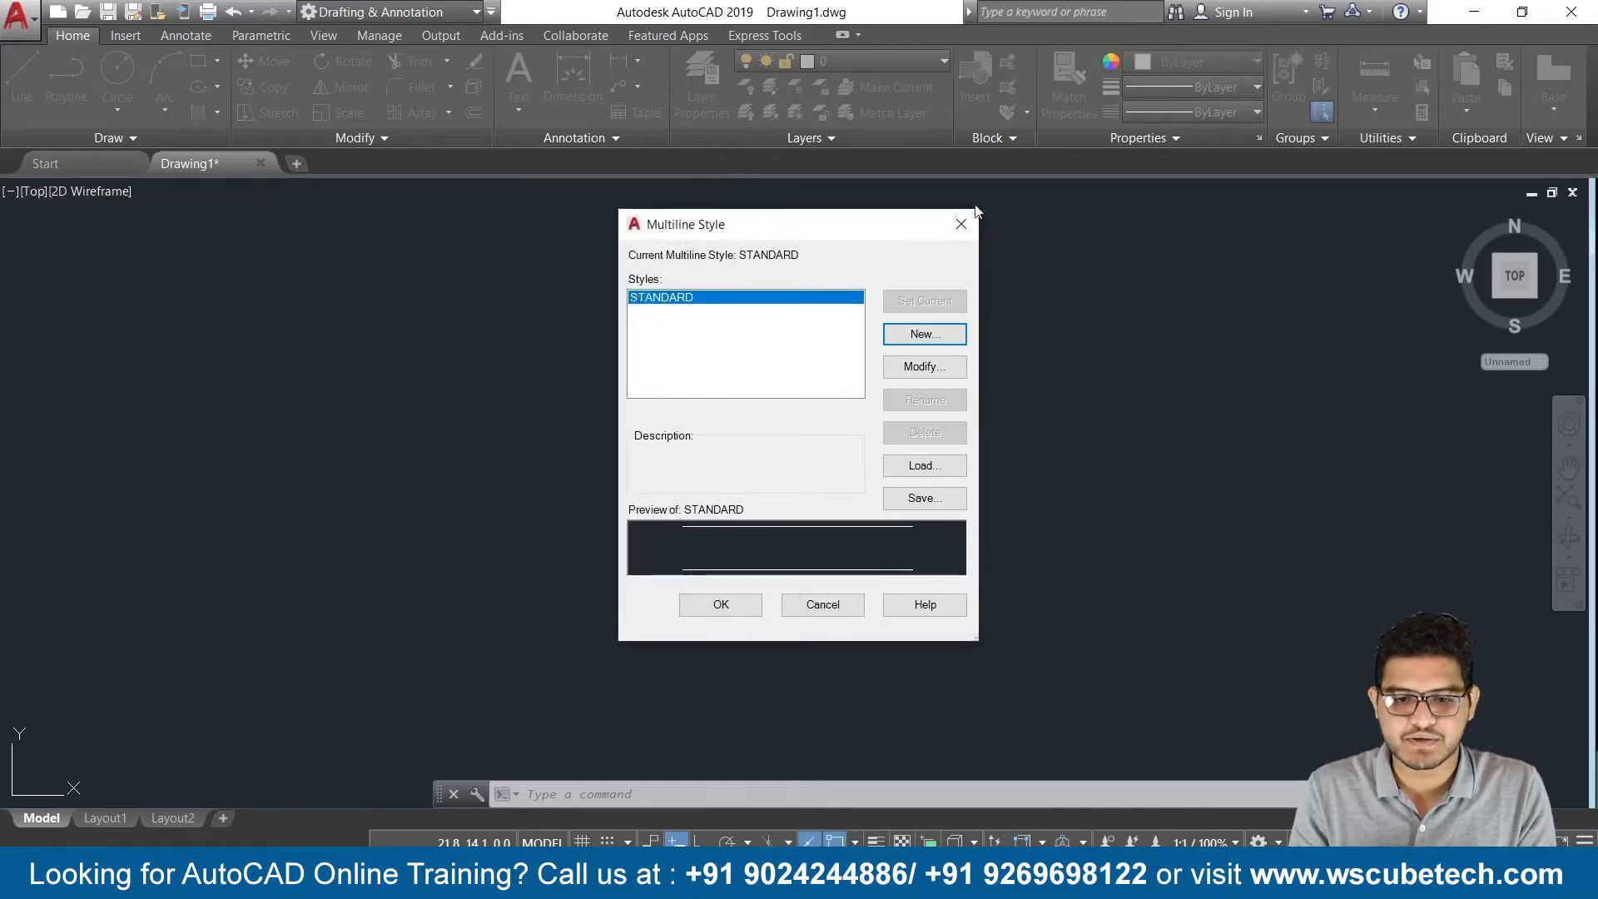
Create a new multiline style named auto with the description "autocad"
drag(841, 230, 1240, 233)
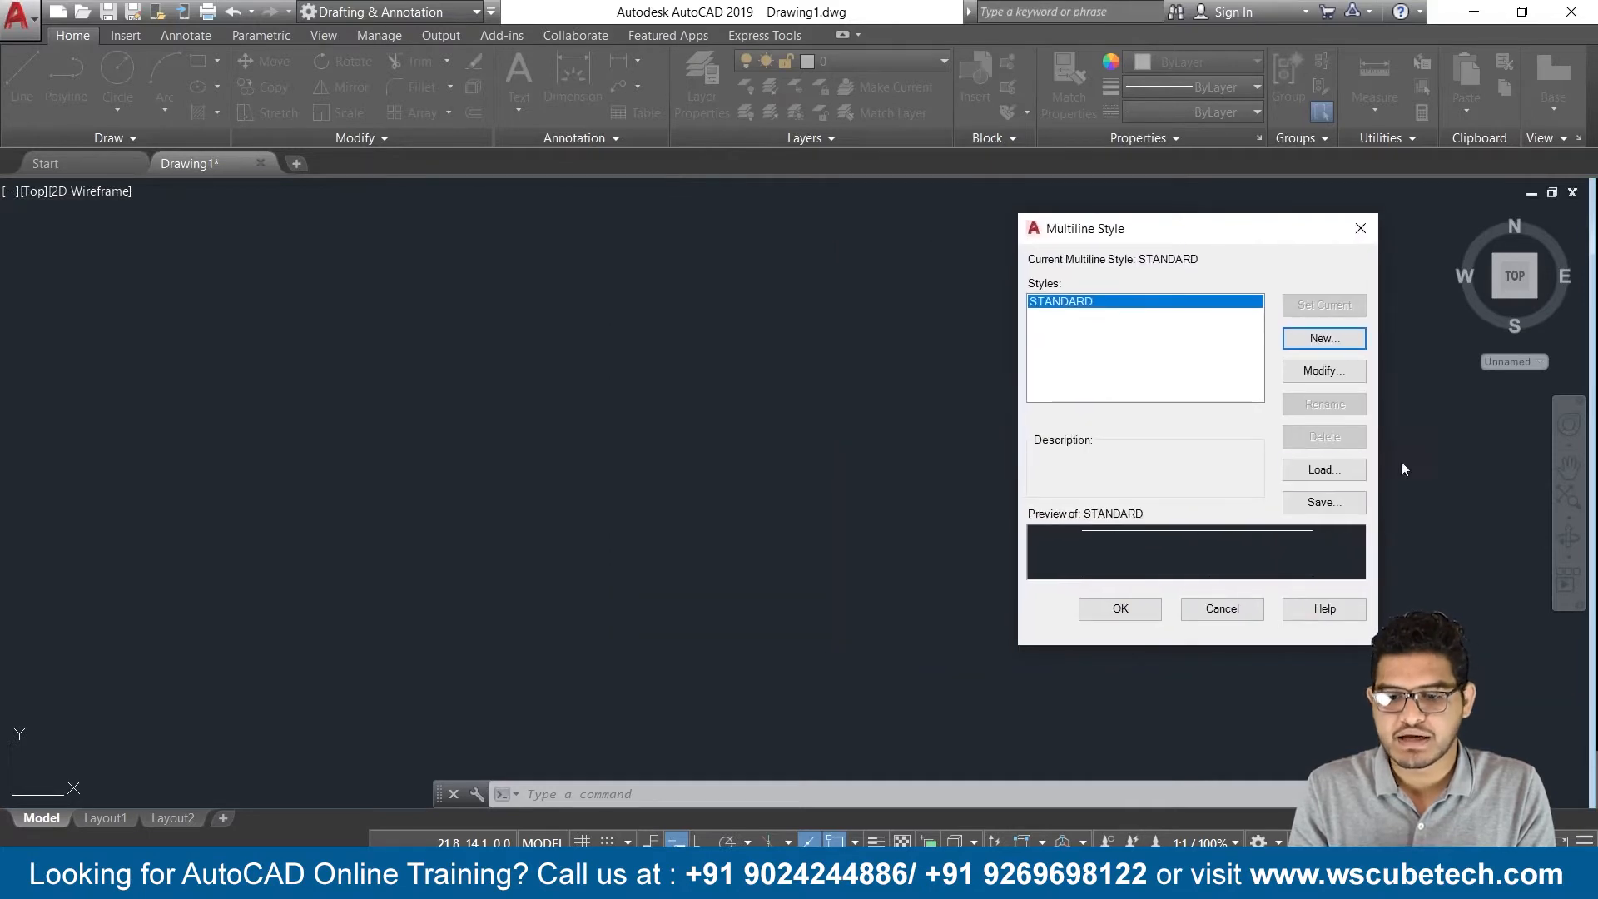
click(1323, 338)
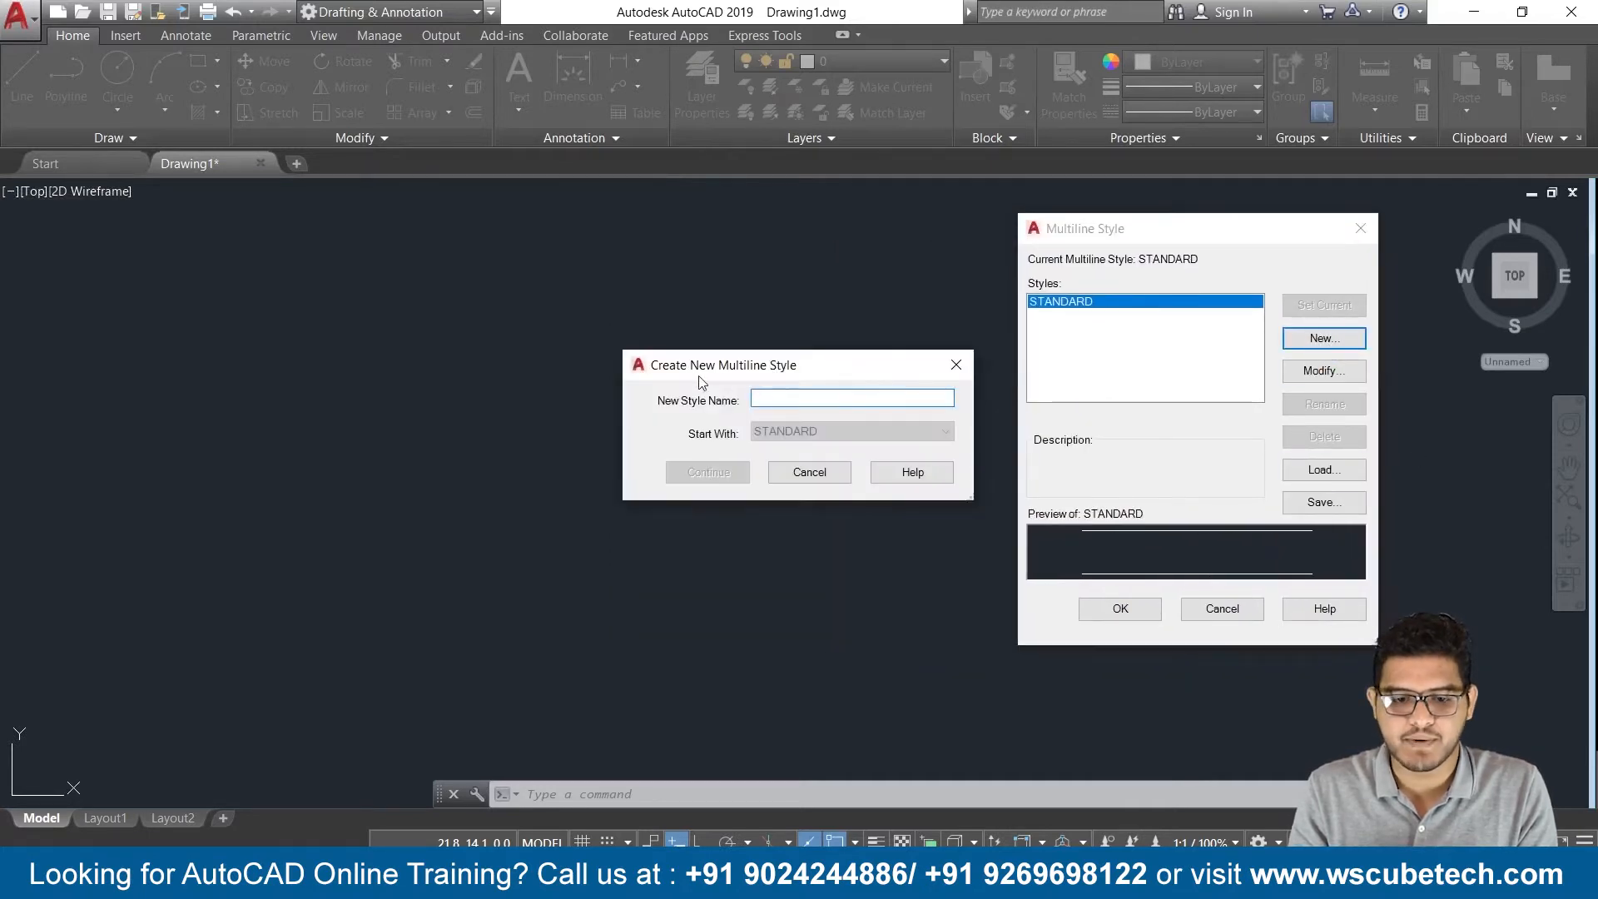
text(auto)
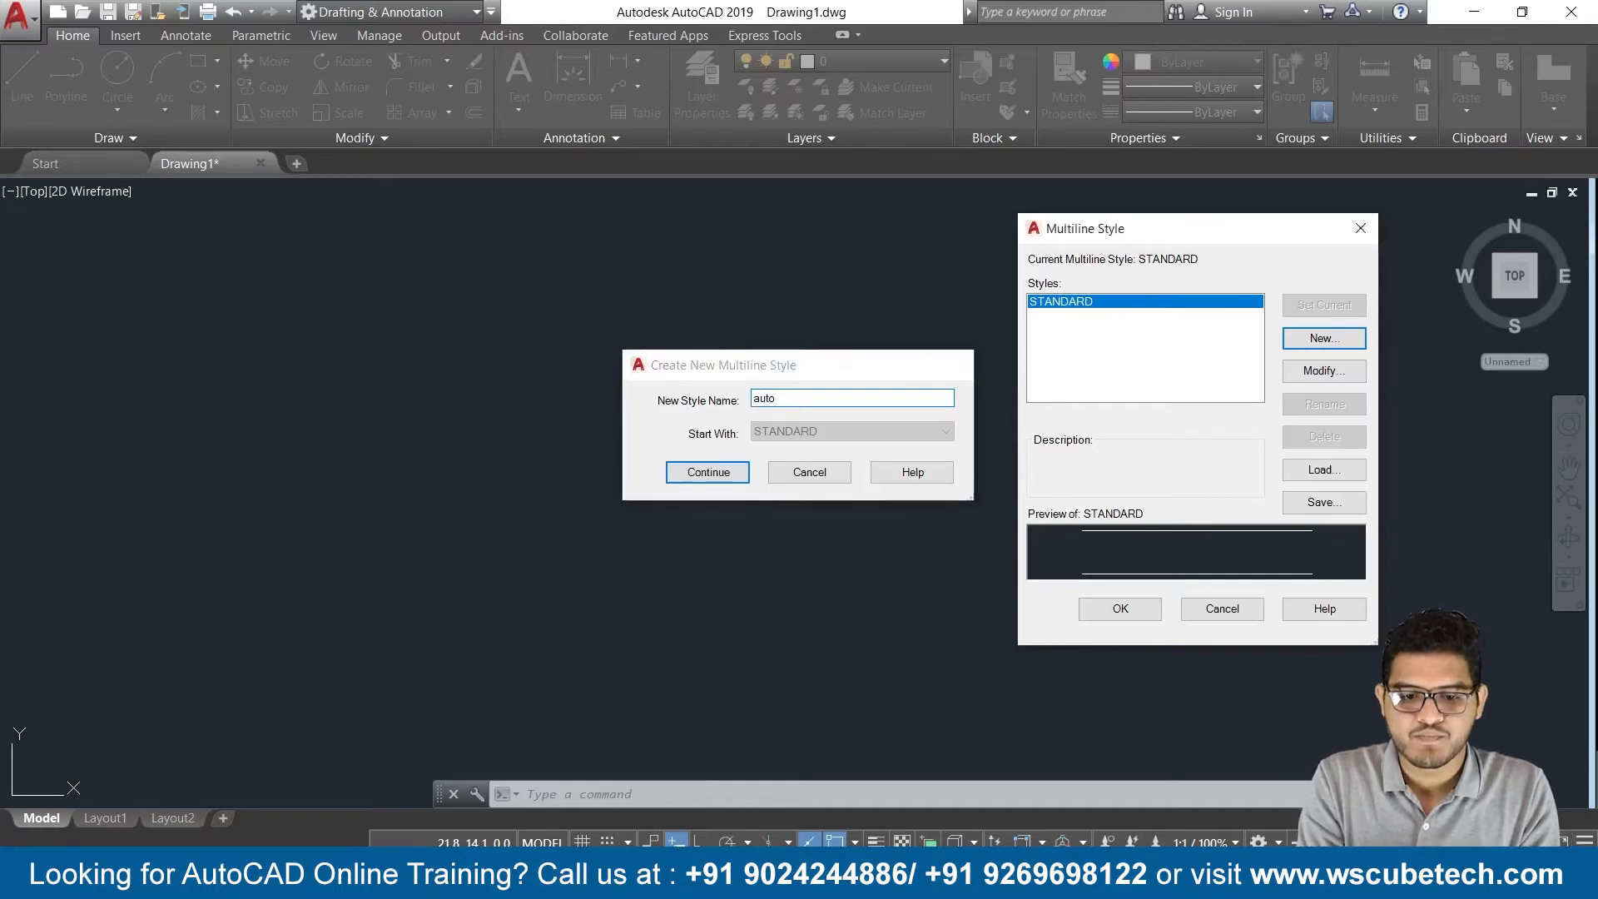
key(Return)
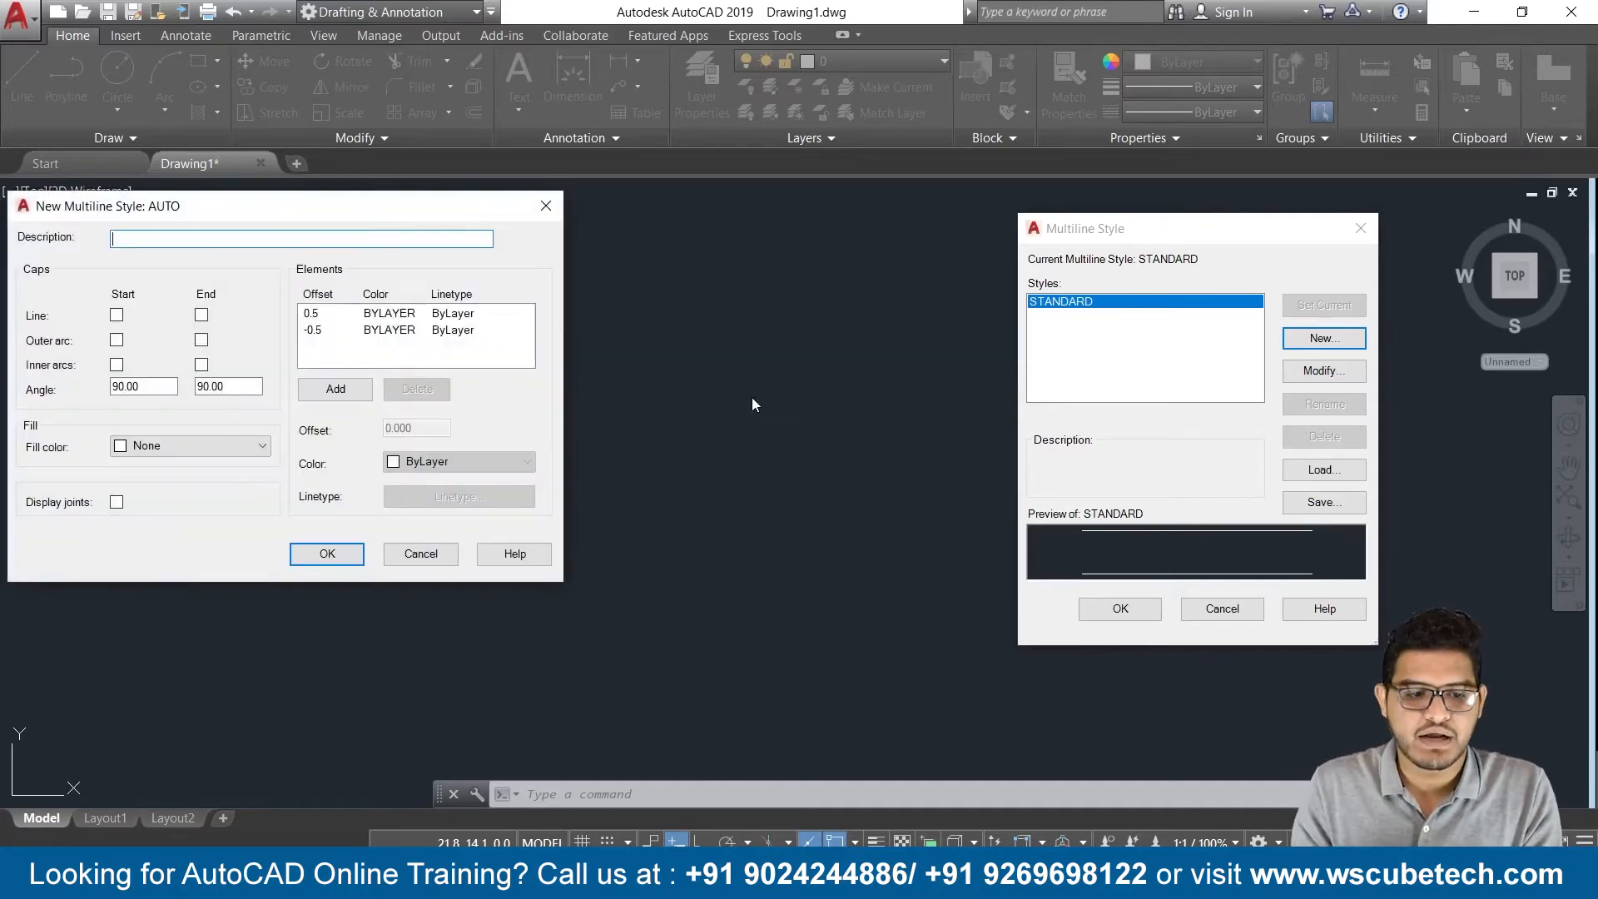
drag(293, 208, 627, 177)
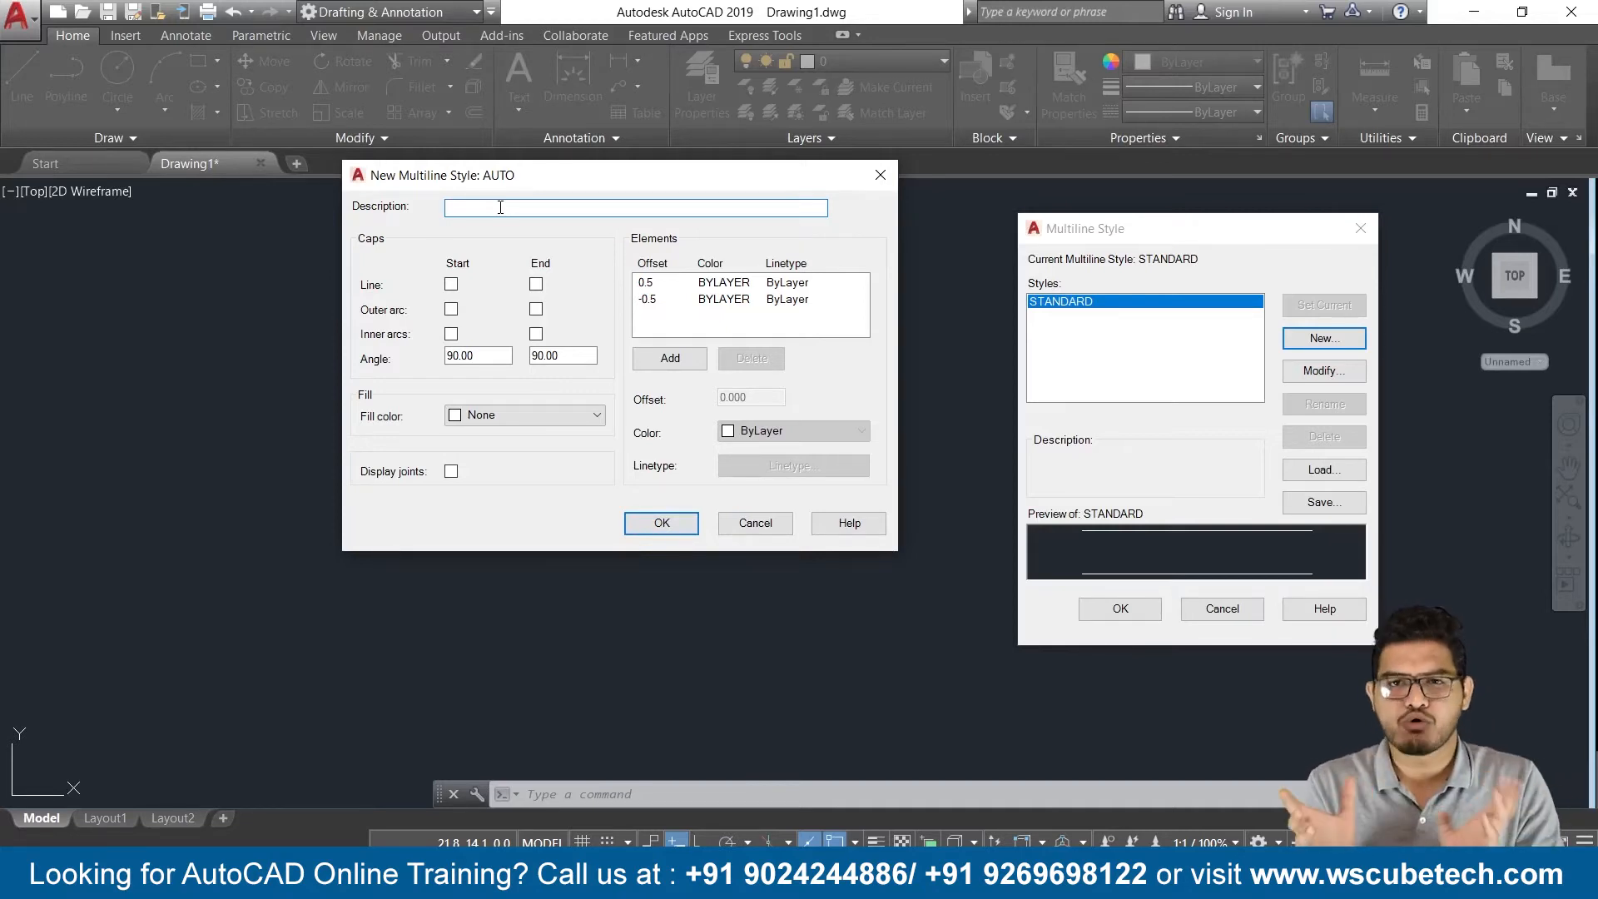
text(autocad)
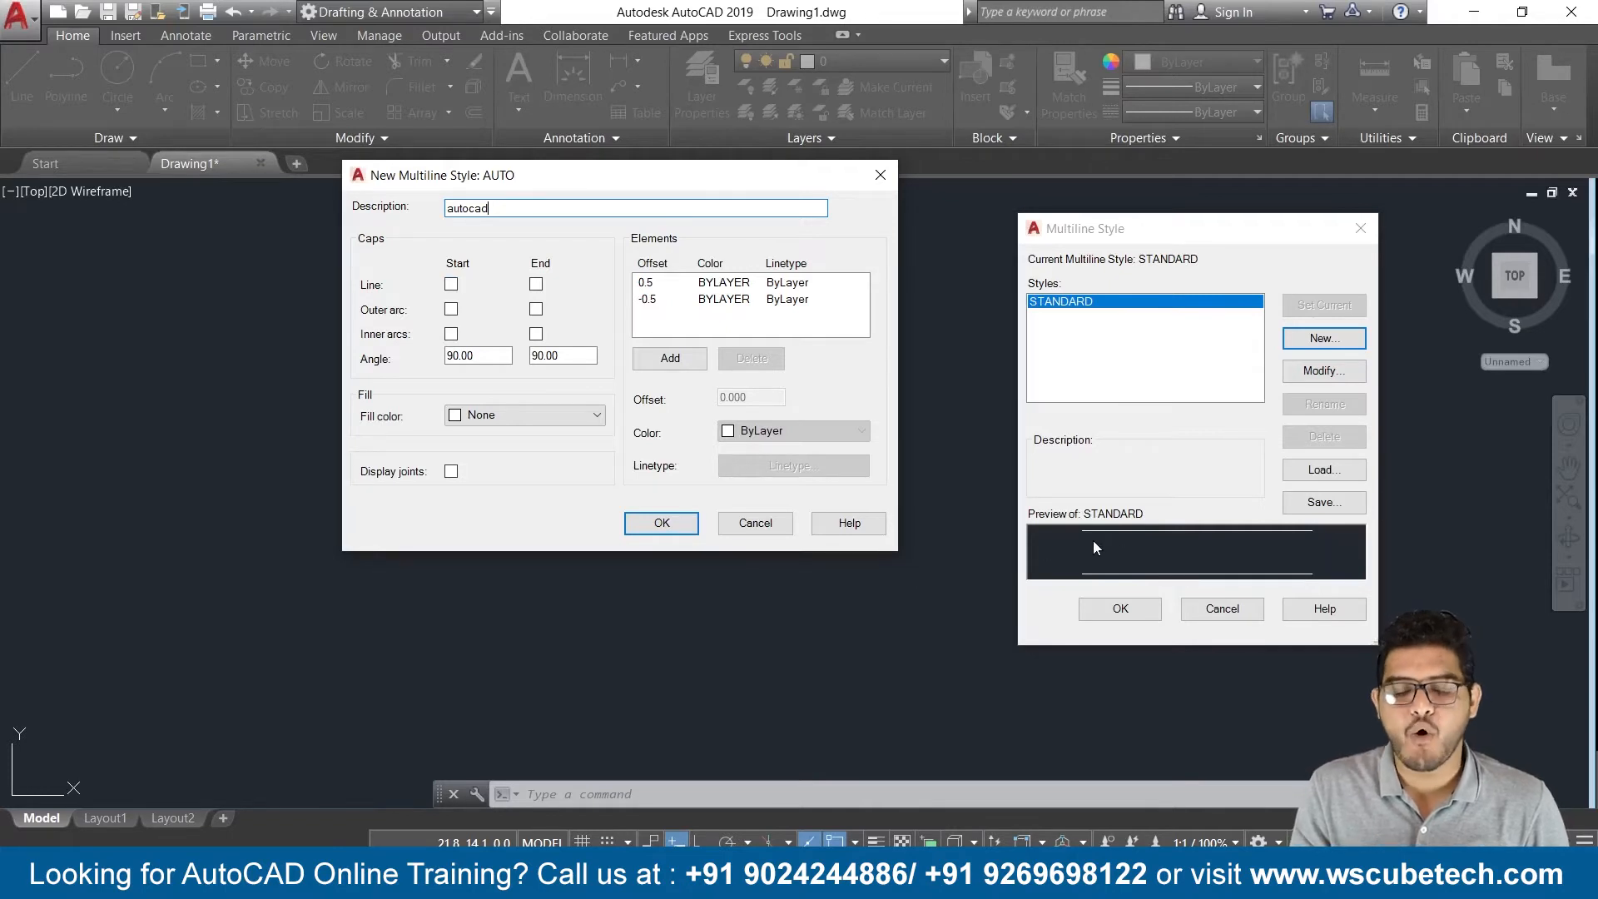
Enable line caps at the start and end of the new style and make AUTO the current multiline style
click(450, 286)
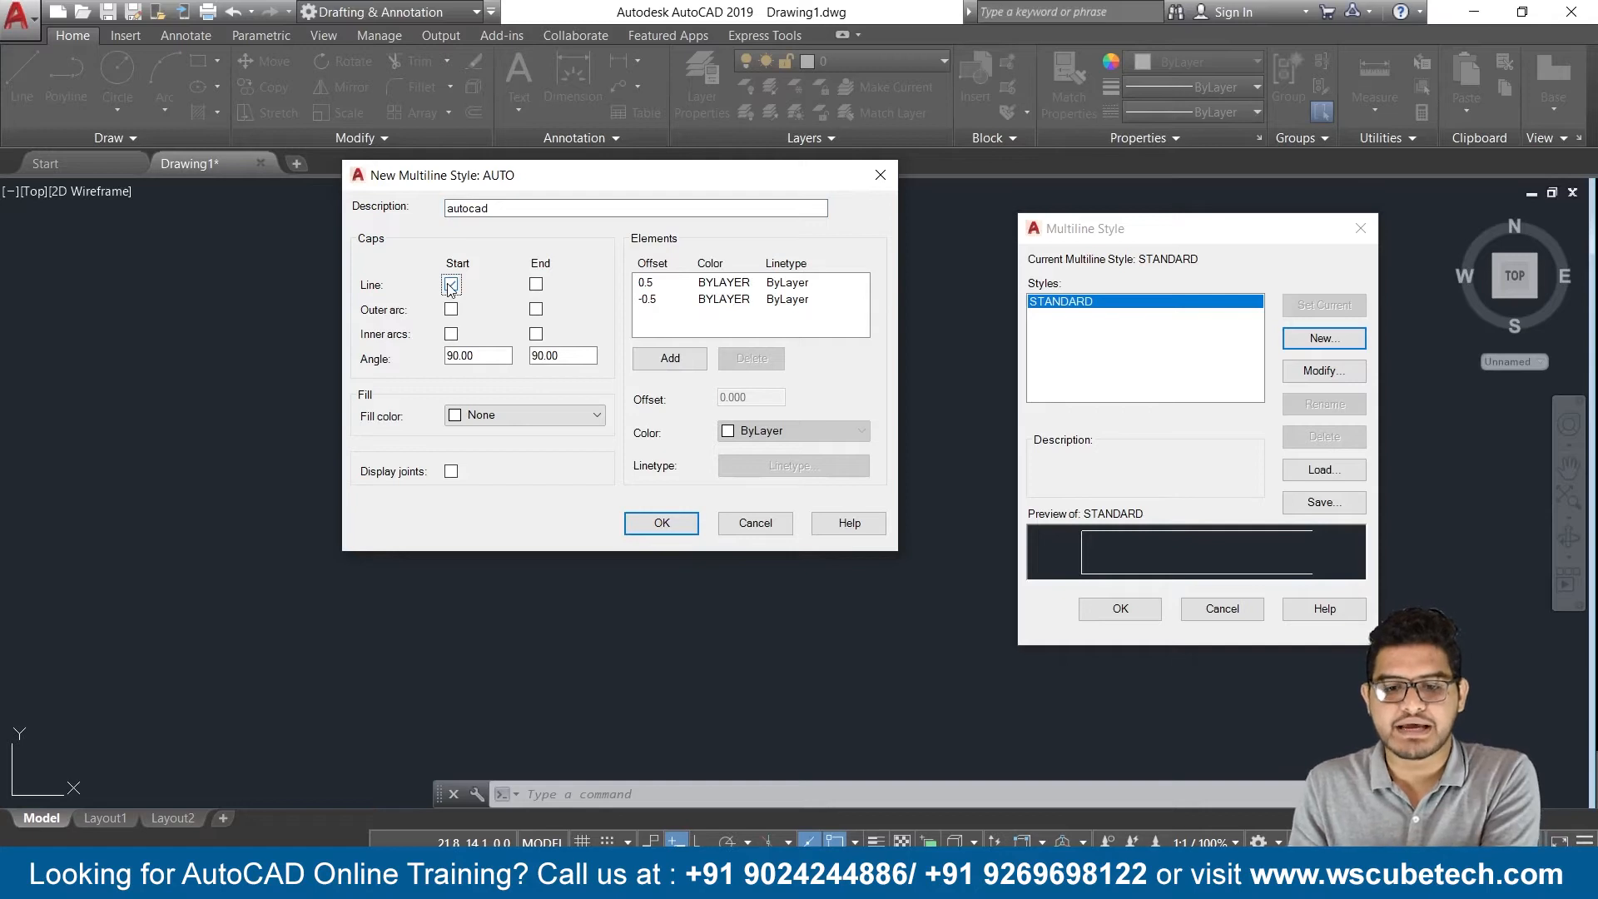
click(536, 285)
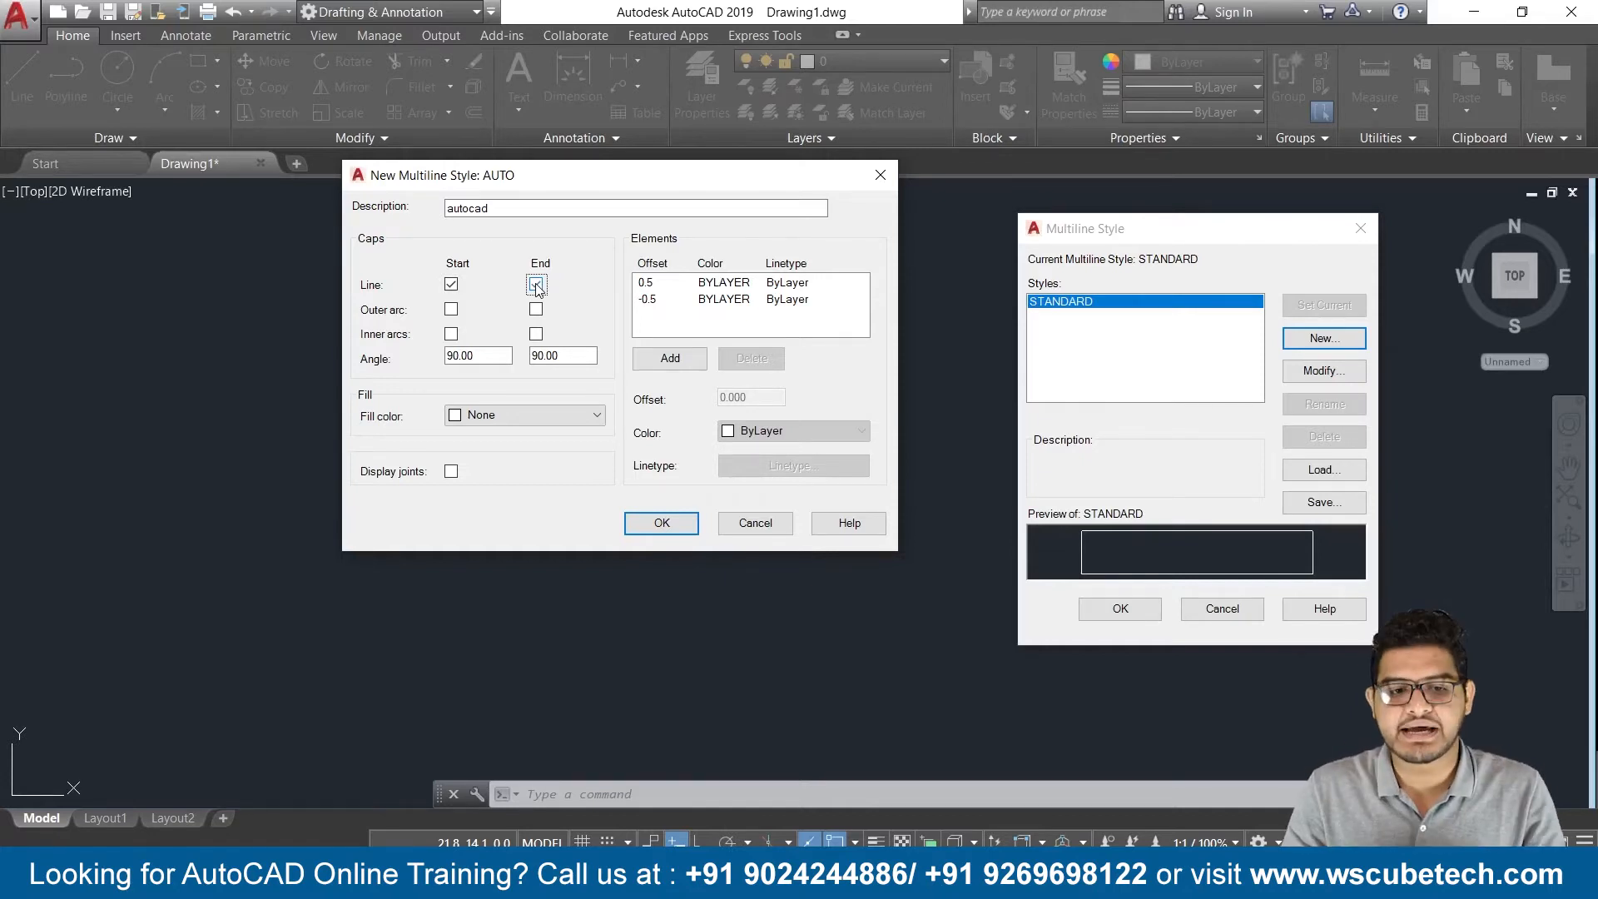
click(661, 524)
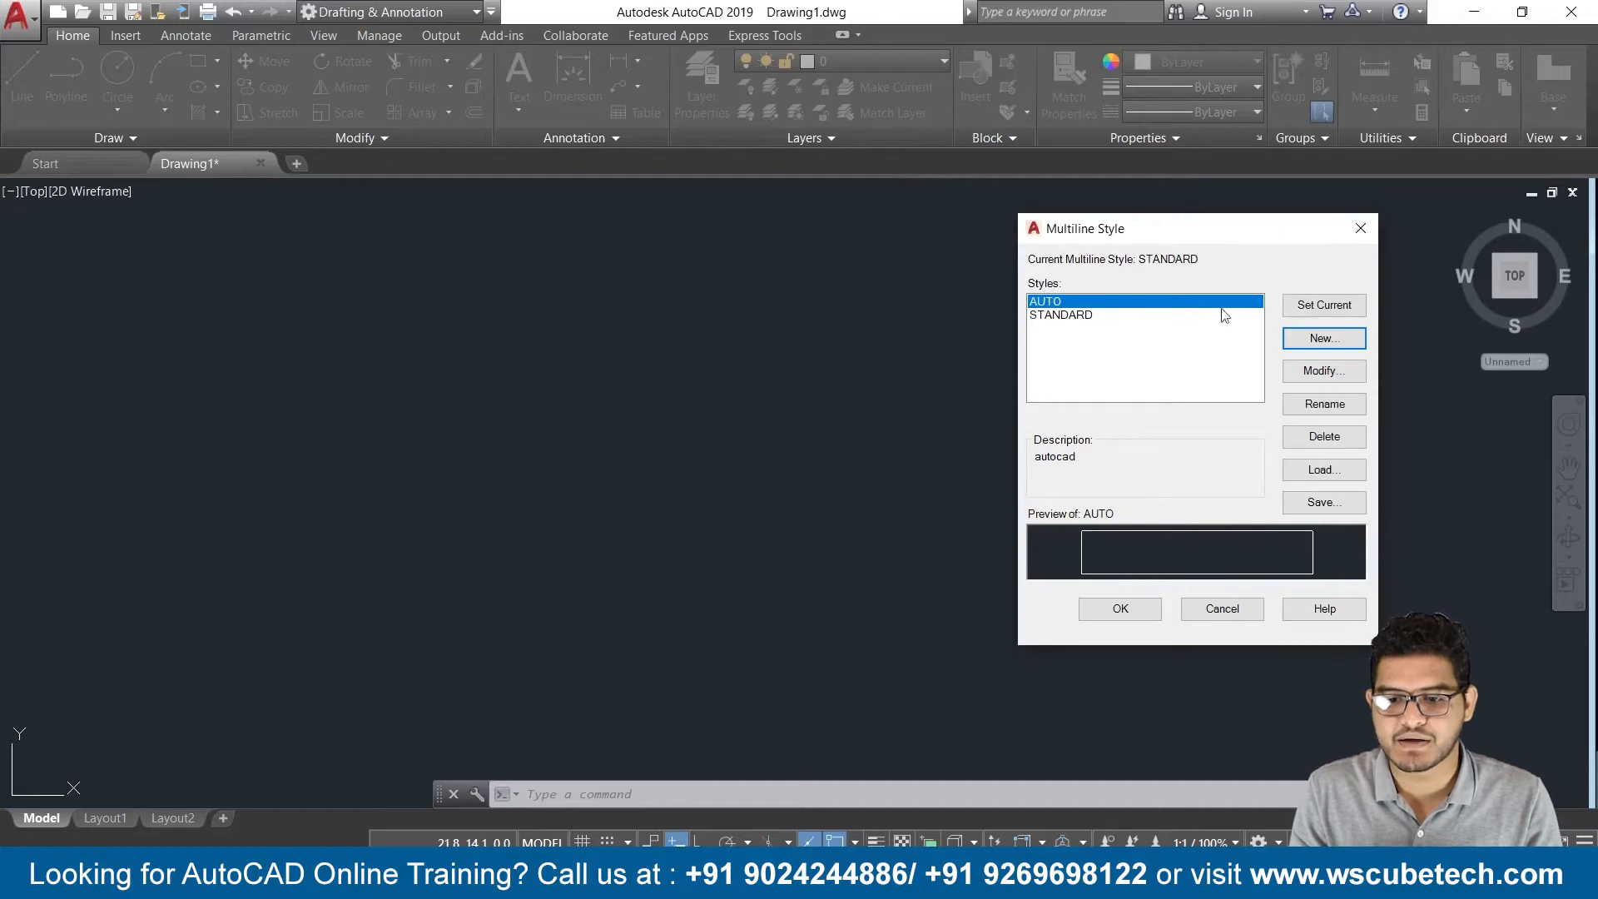
click(1315, 307)
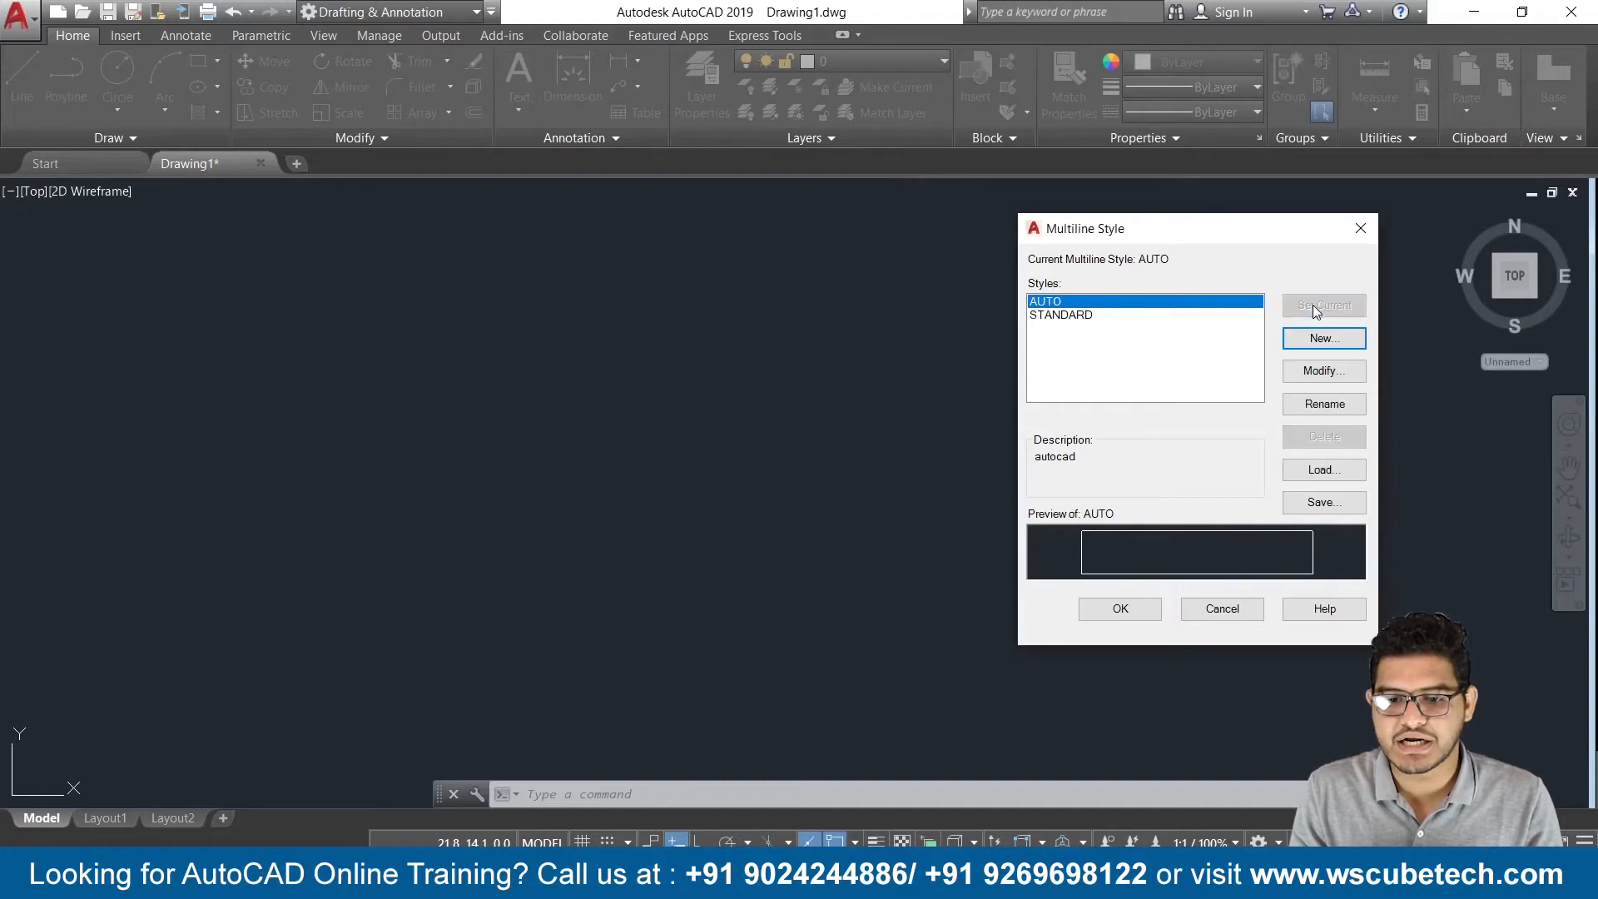
click(1123, 608)
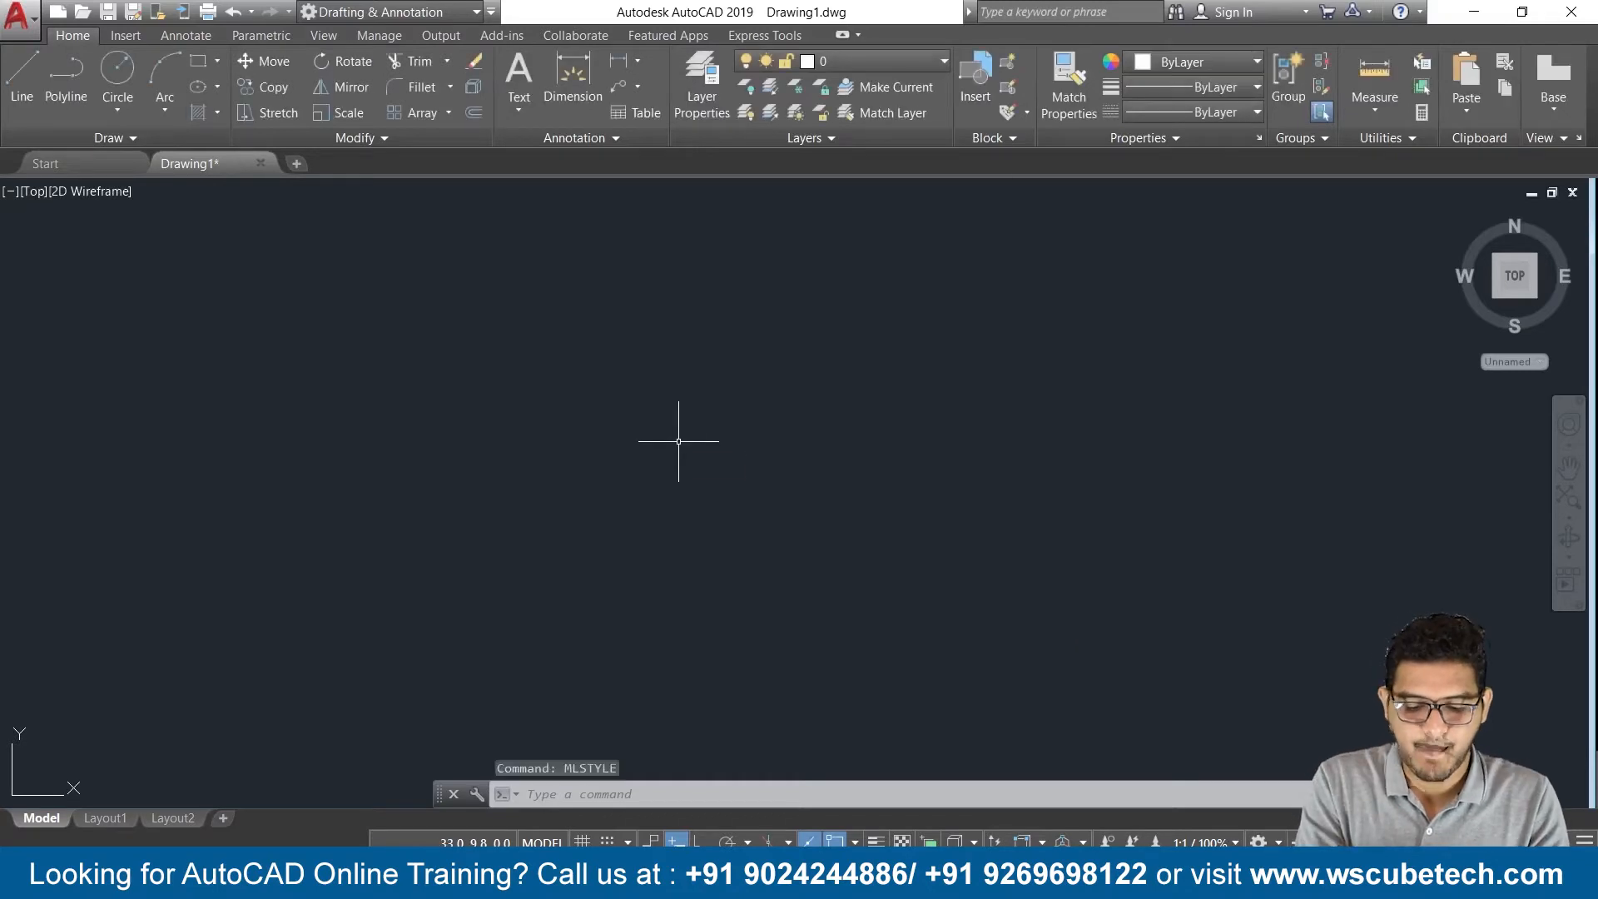
Draw a seven-segment multiline in the AUTO style, zigzagging across the drawing area and hooking back below its far end
text(ml)
key(Return)
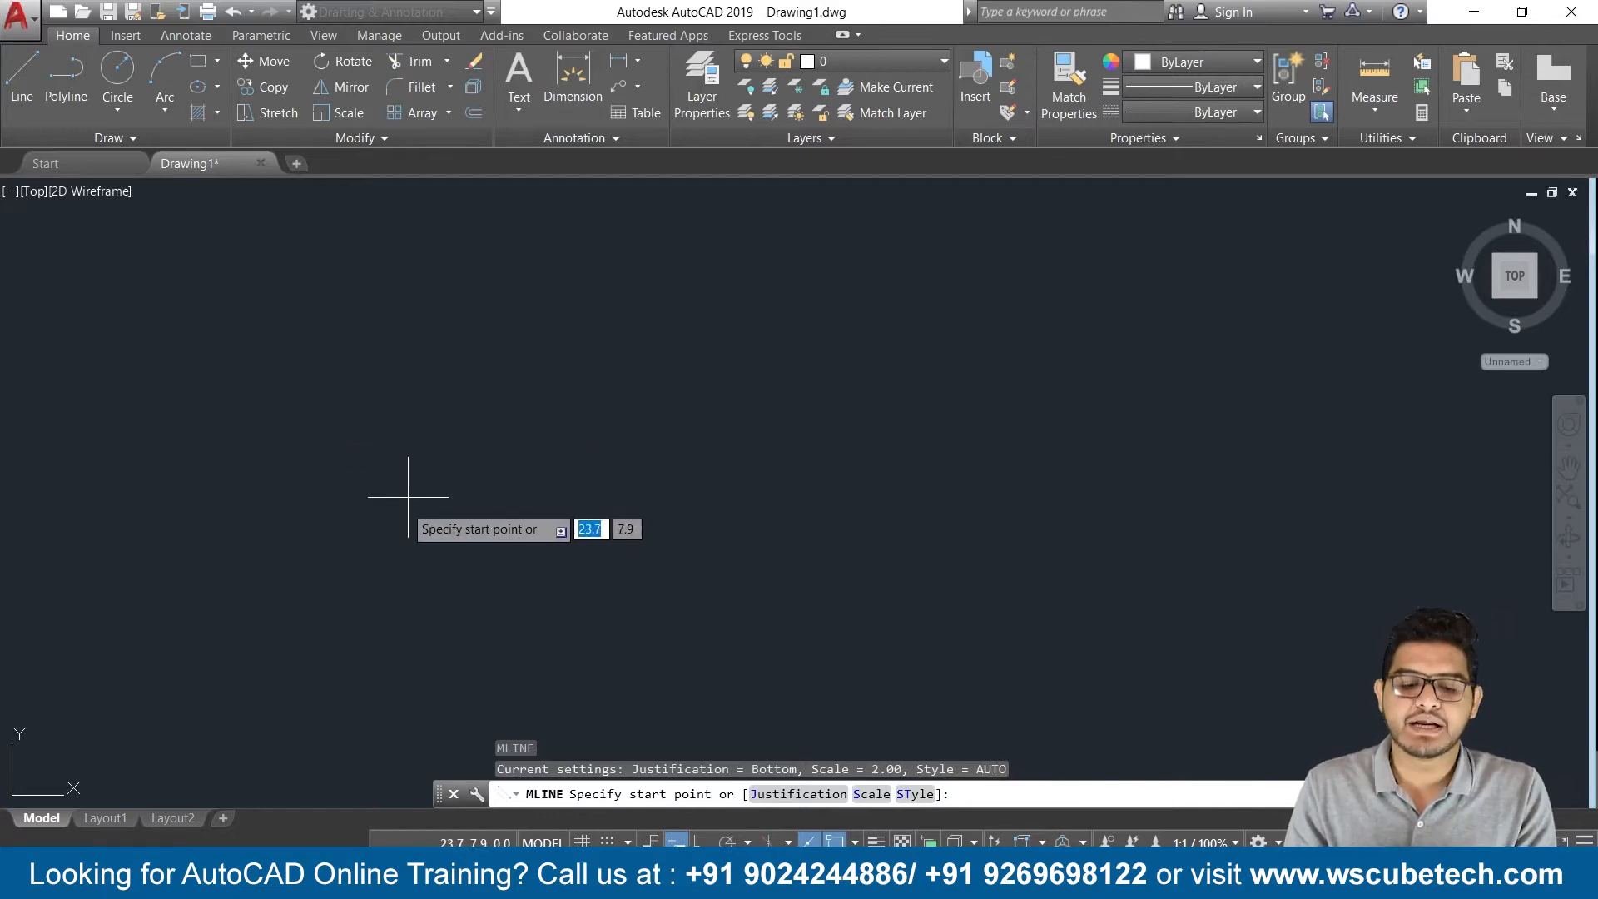
click(259, 523)
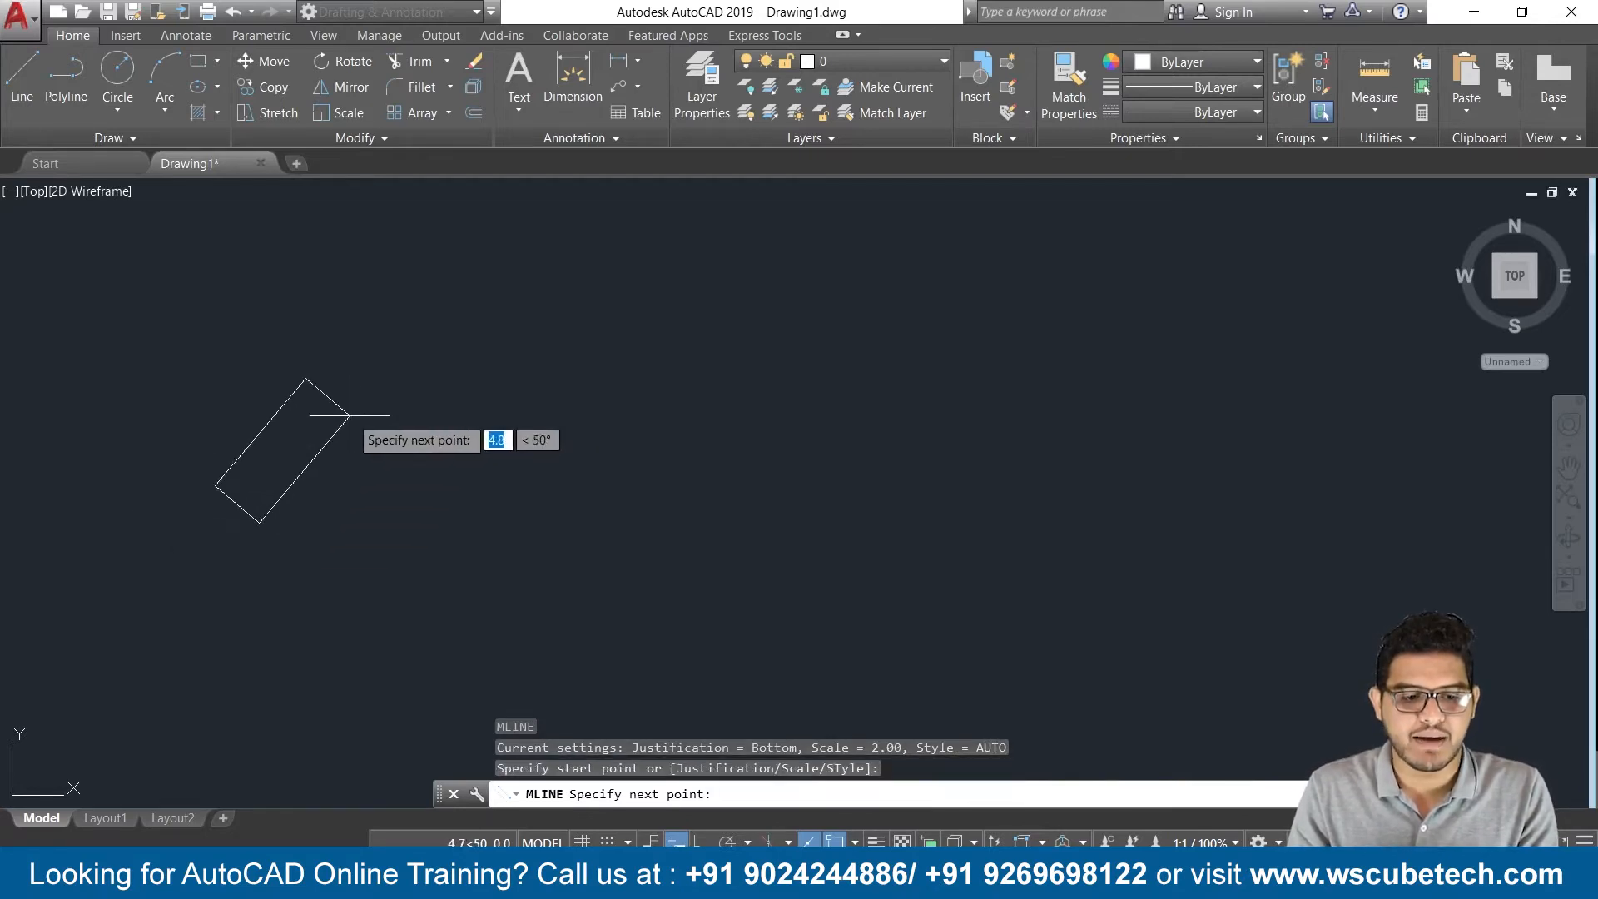
click(475, 385)
click(747, 541)
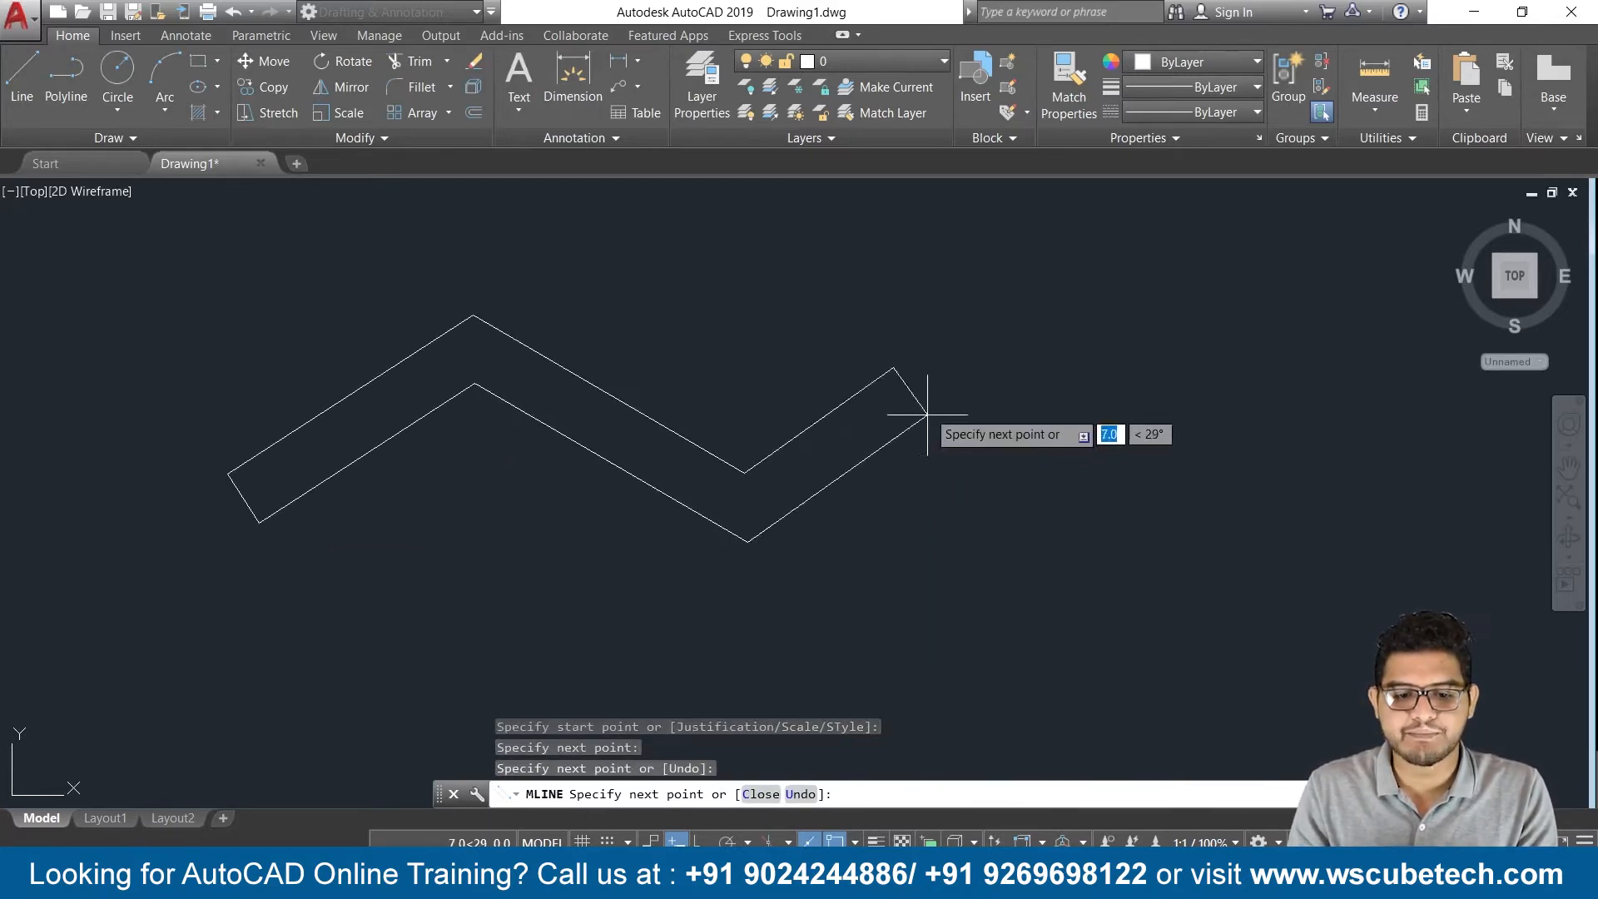
click(933, 379)
click(1134, 493)
click(1256, 360)
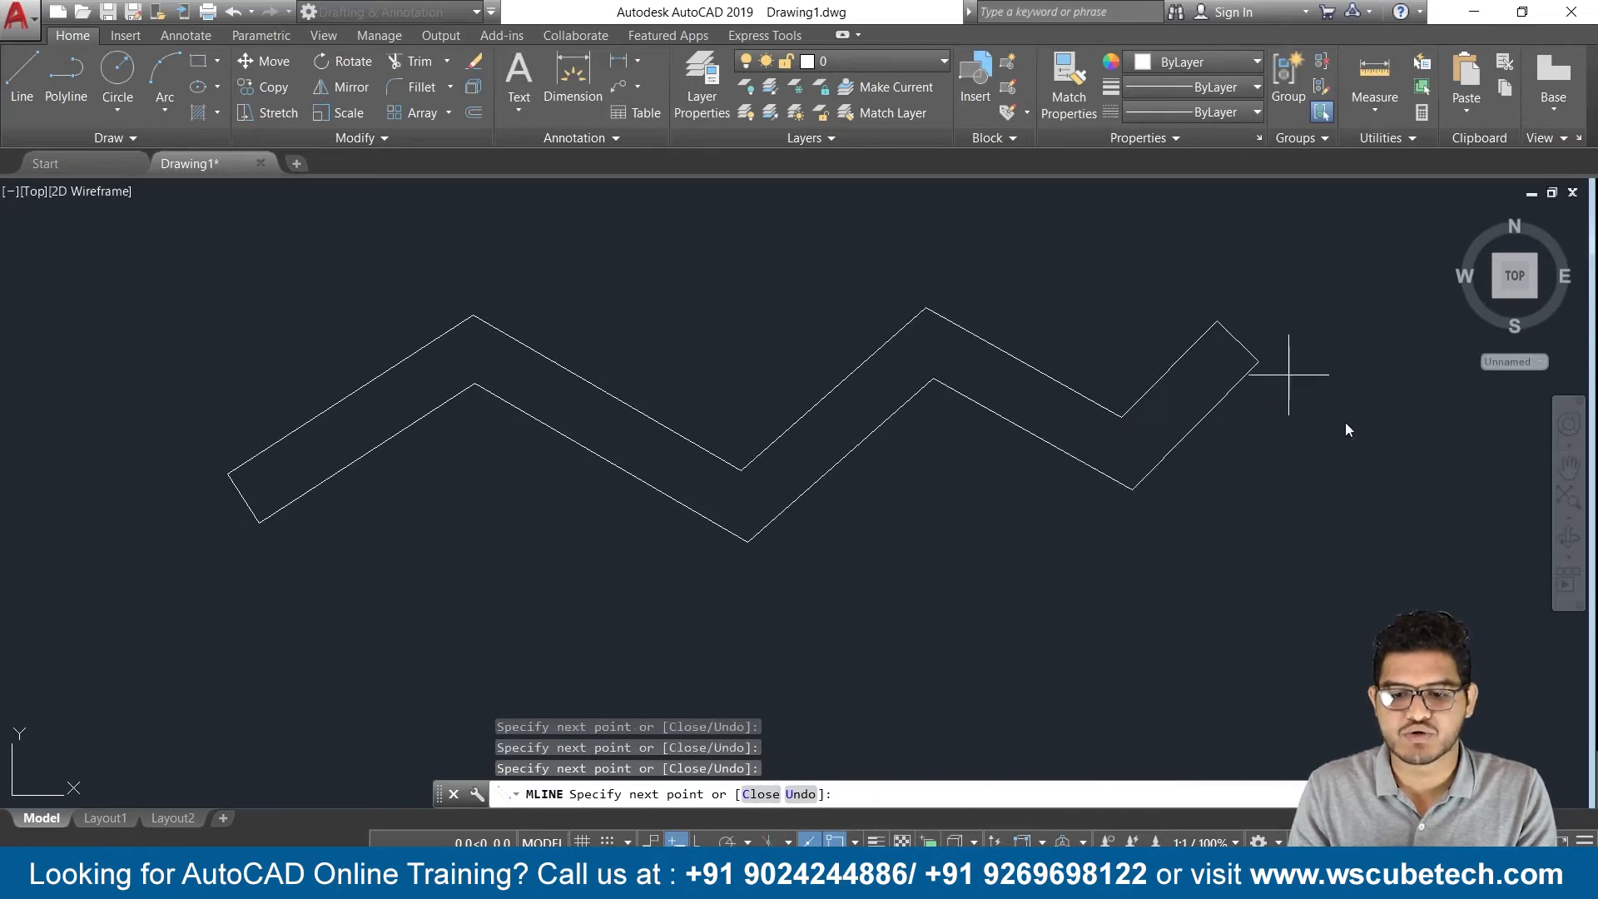
click(1383, 554)
click(1133, 633)
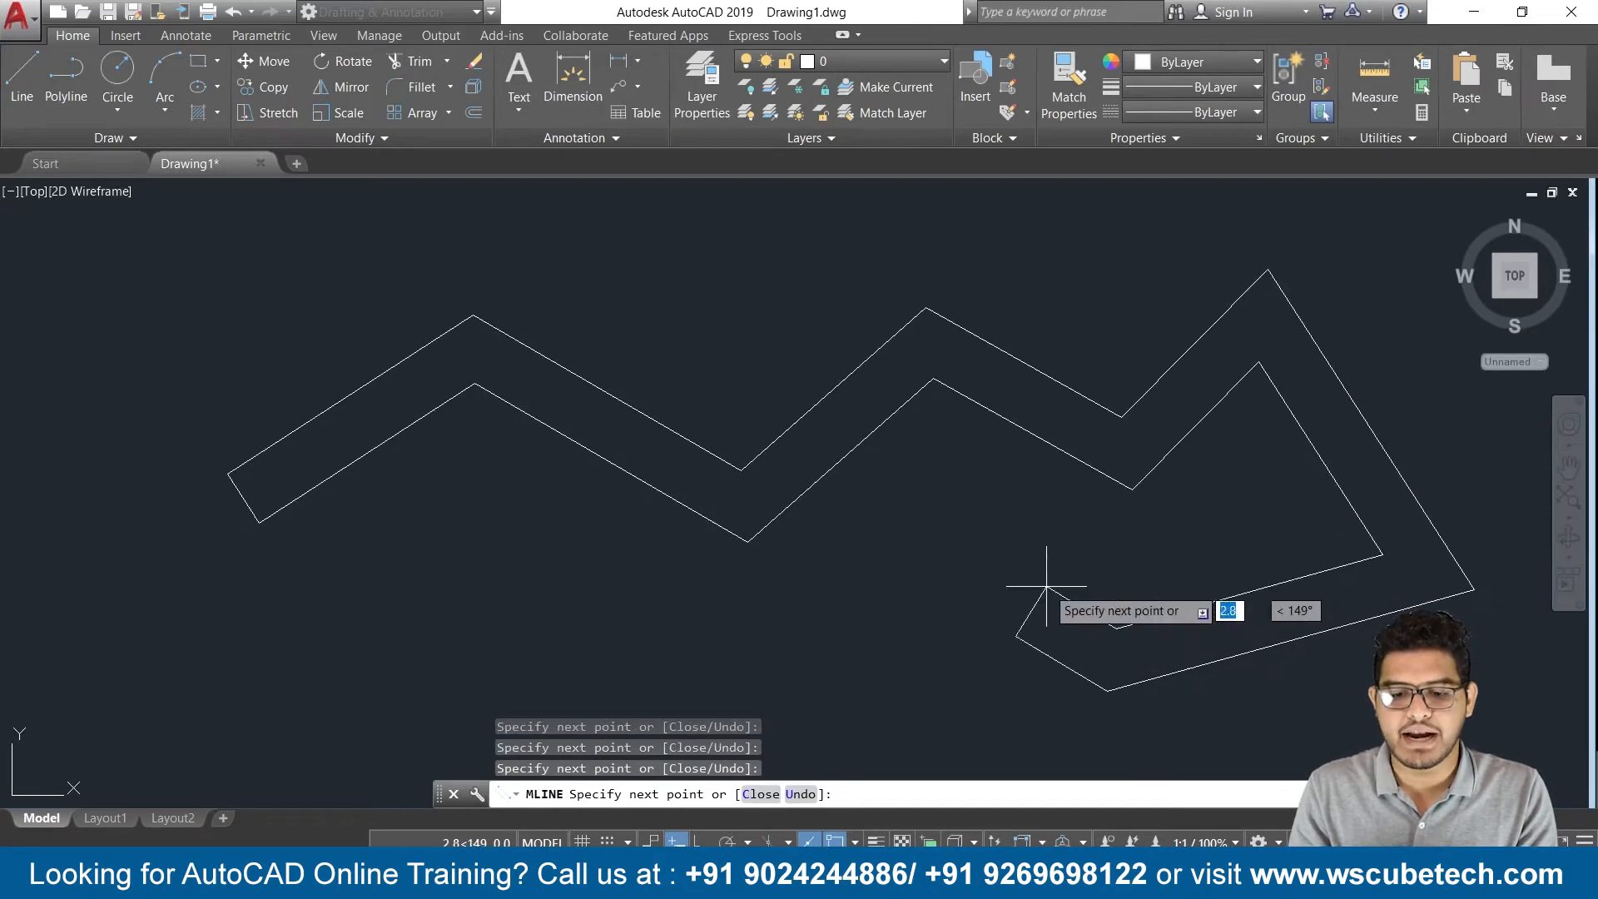
key(Return)
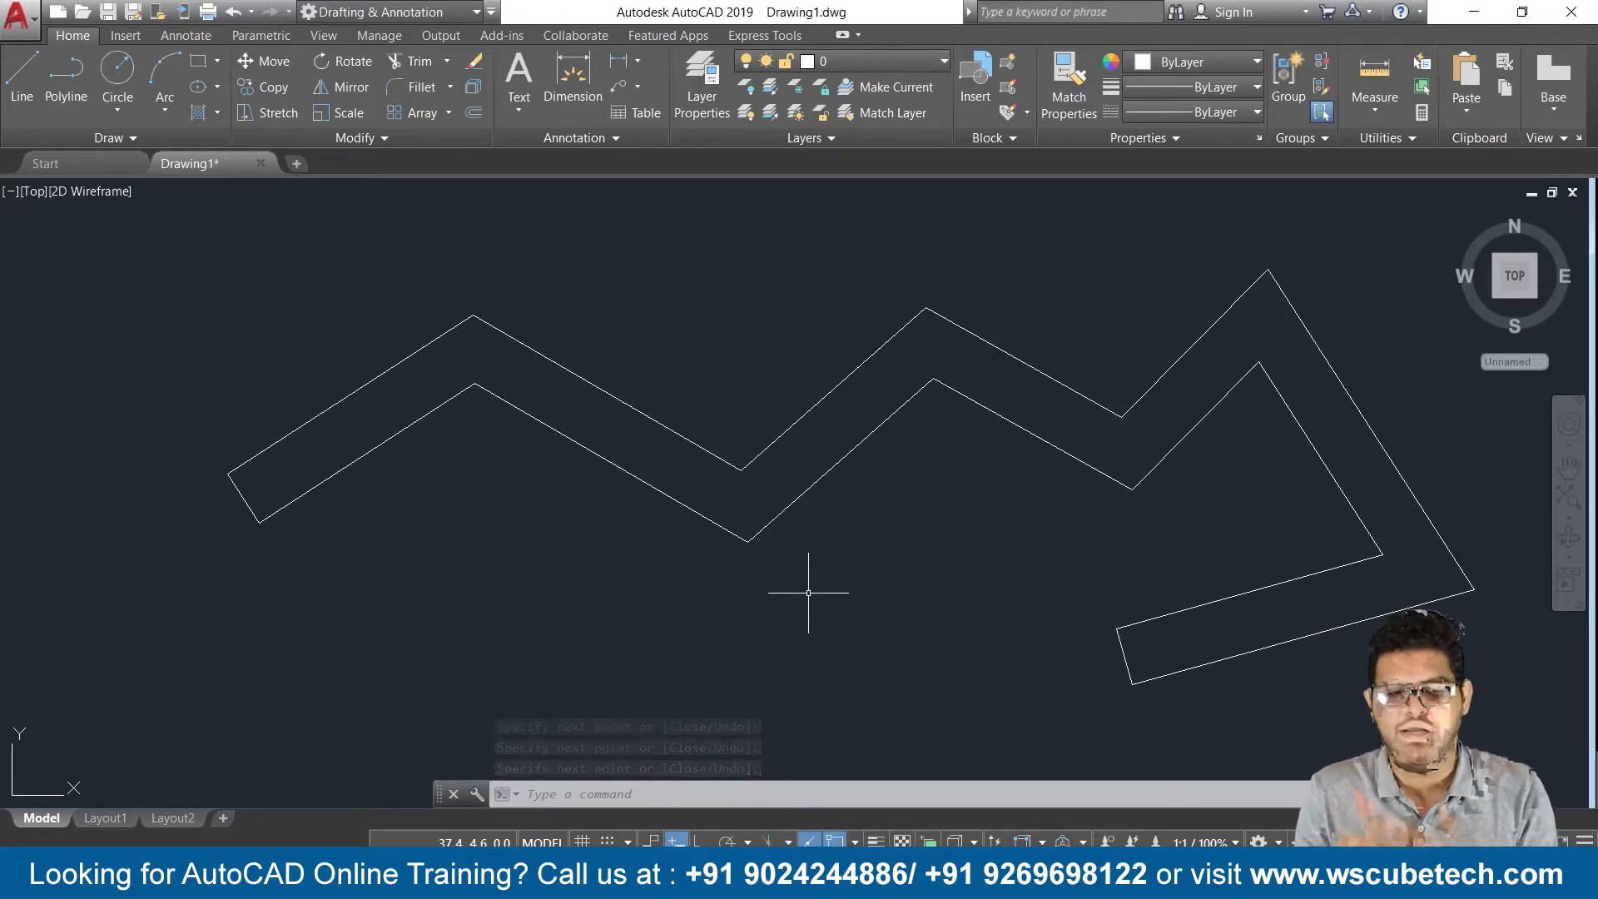
Erase the capped AUTO-style multiline from the drawing
key(ctrl+a)
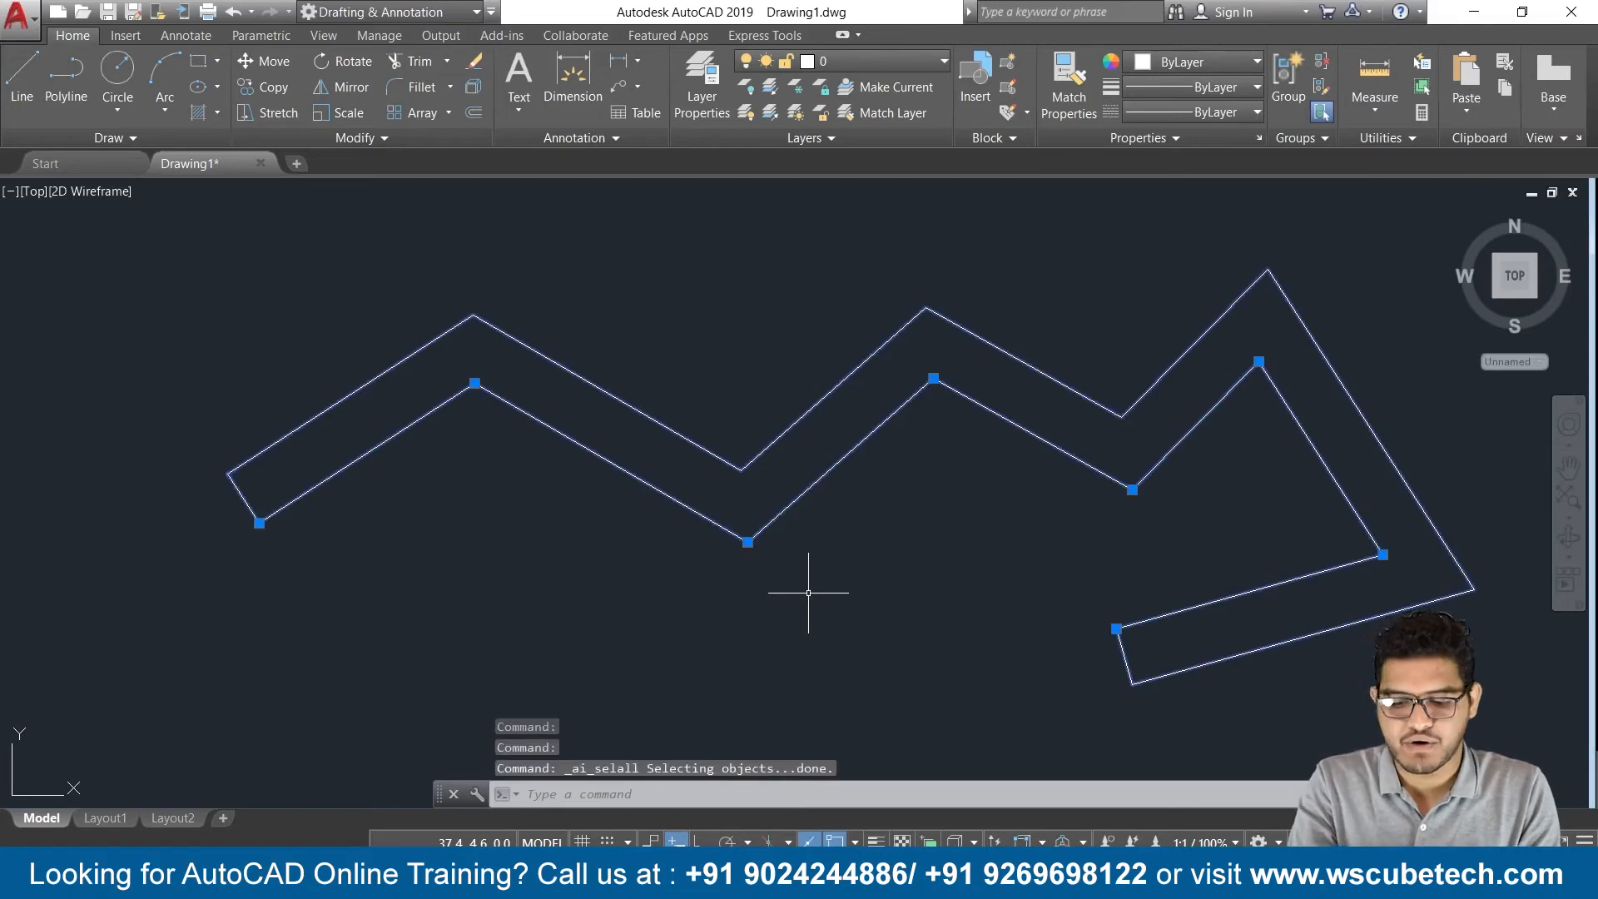
key(Delete)
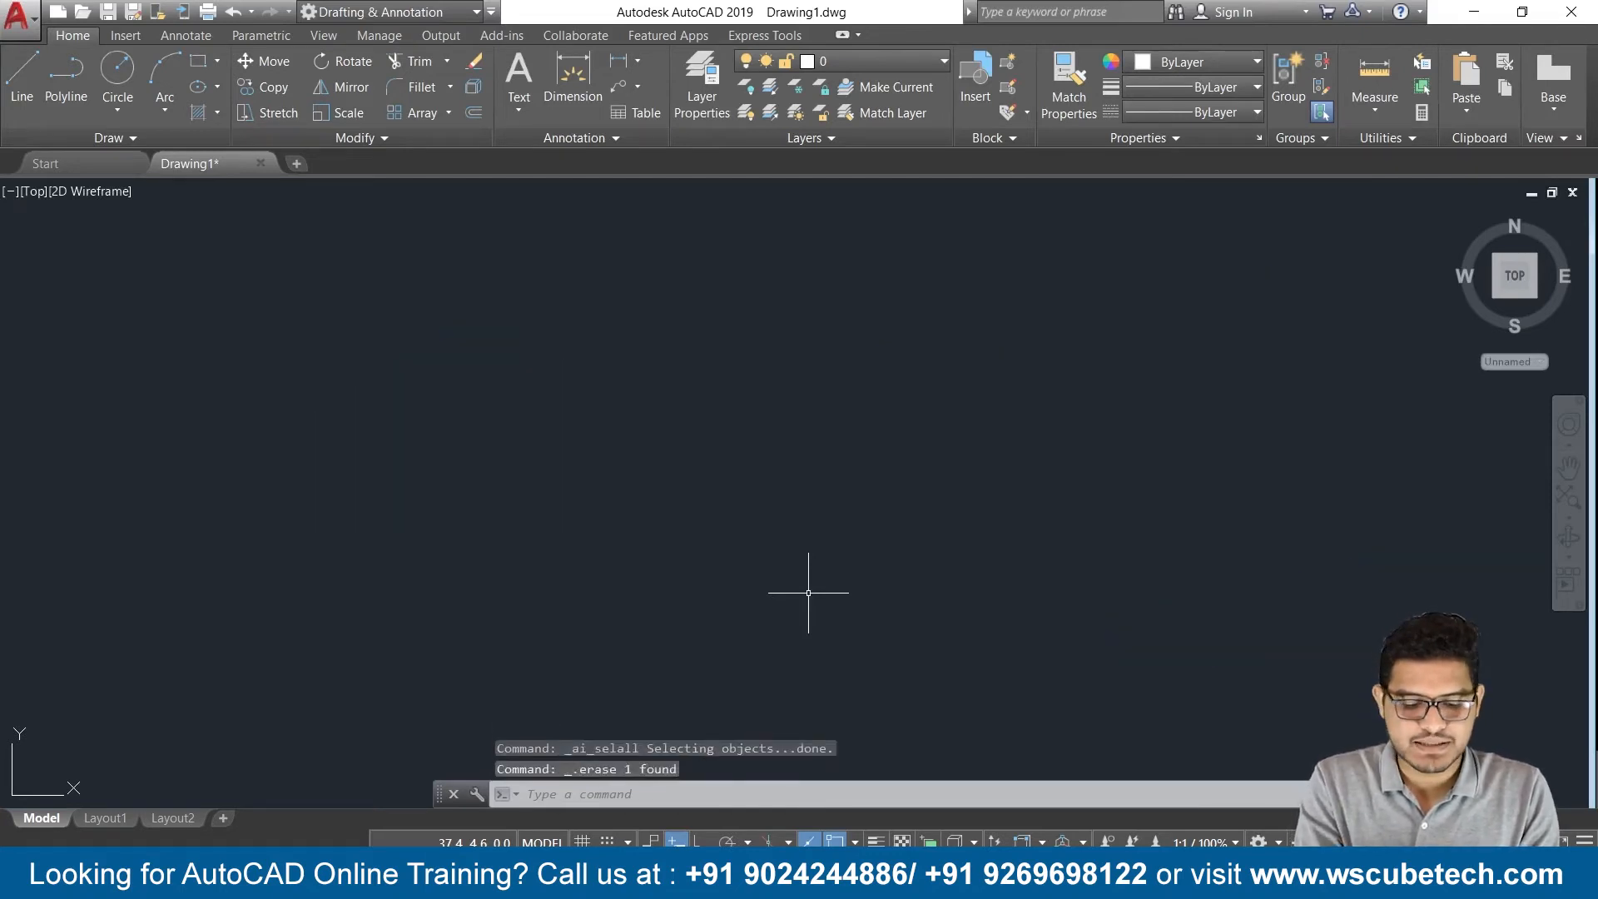
Modify the AUTO multiline style with MLSTYLE, turning off the start and end line caps
text(mLST)
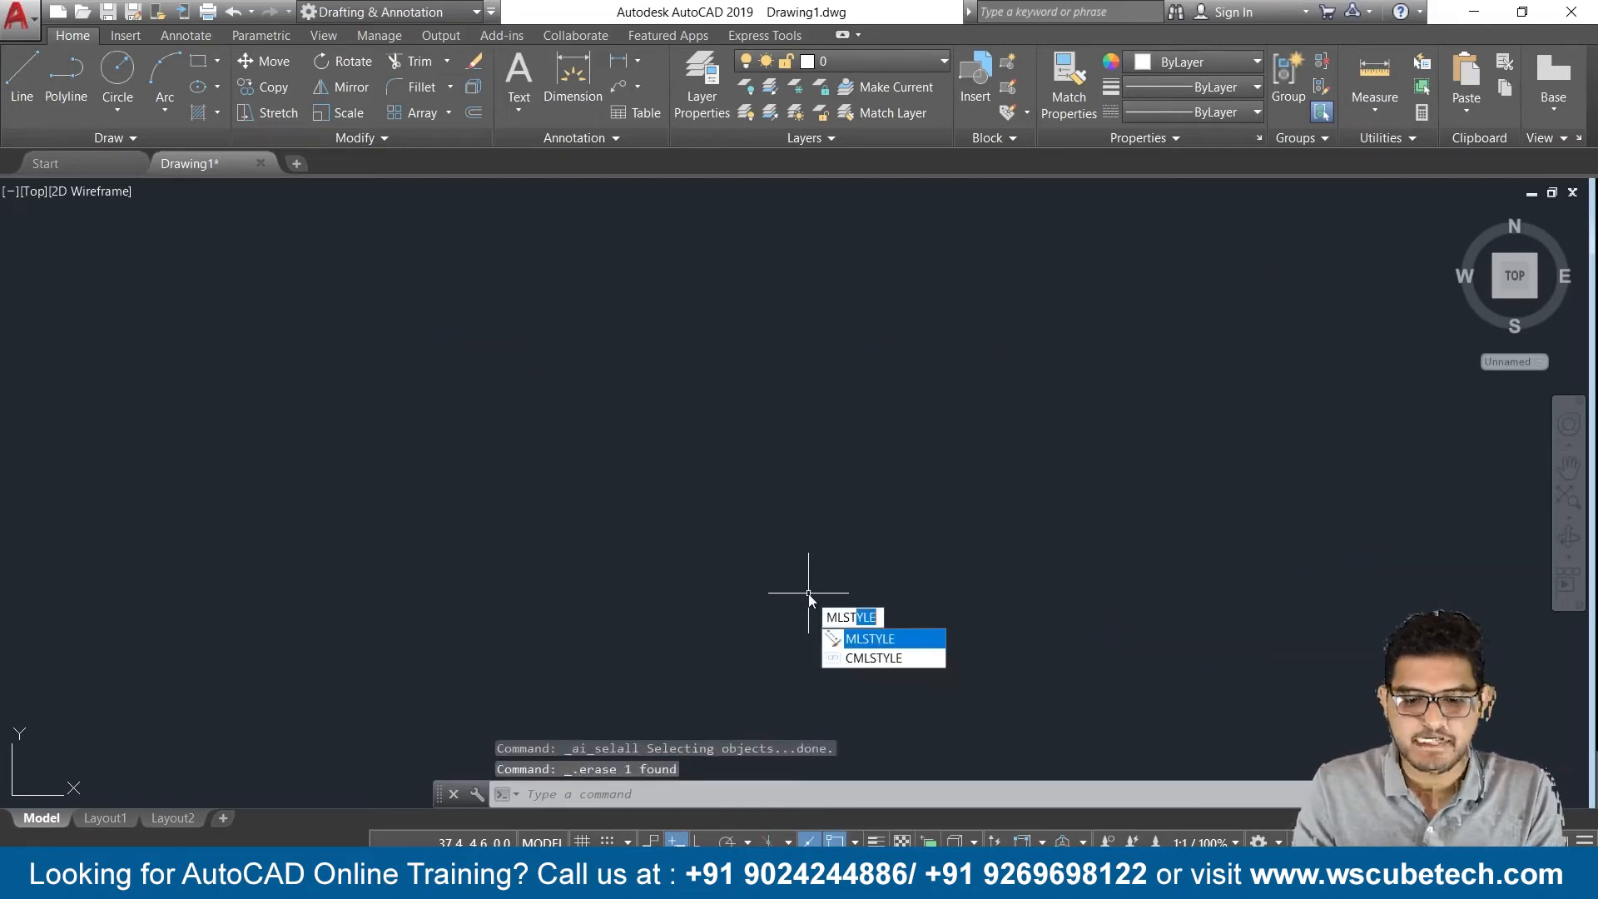
click(880, 639)
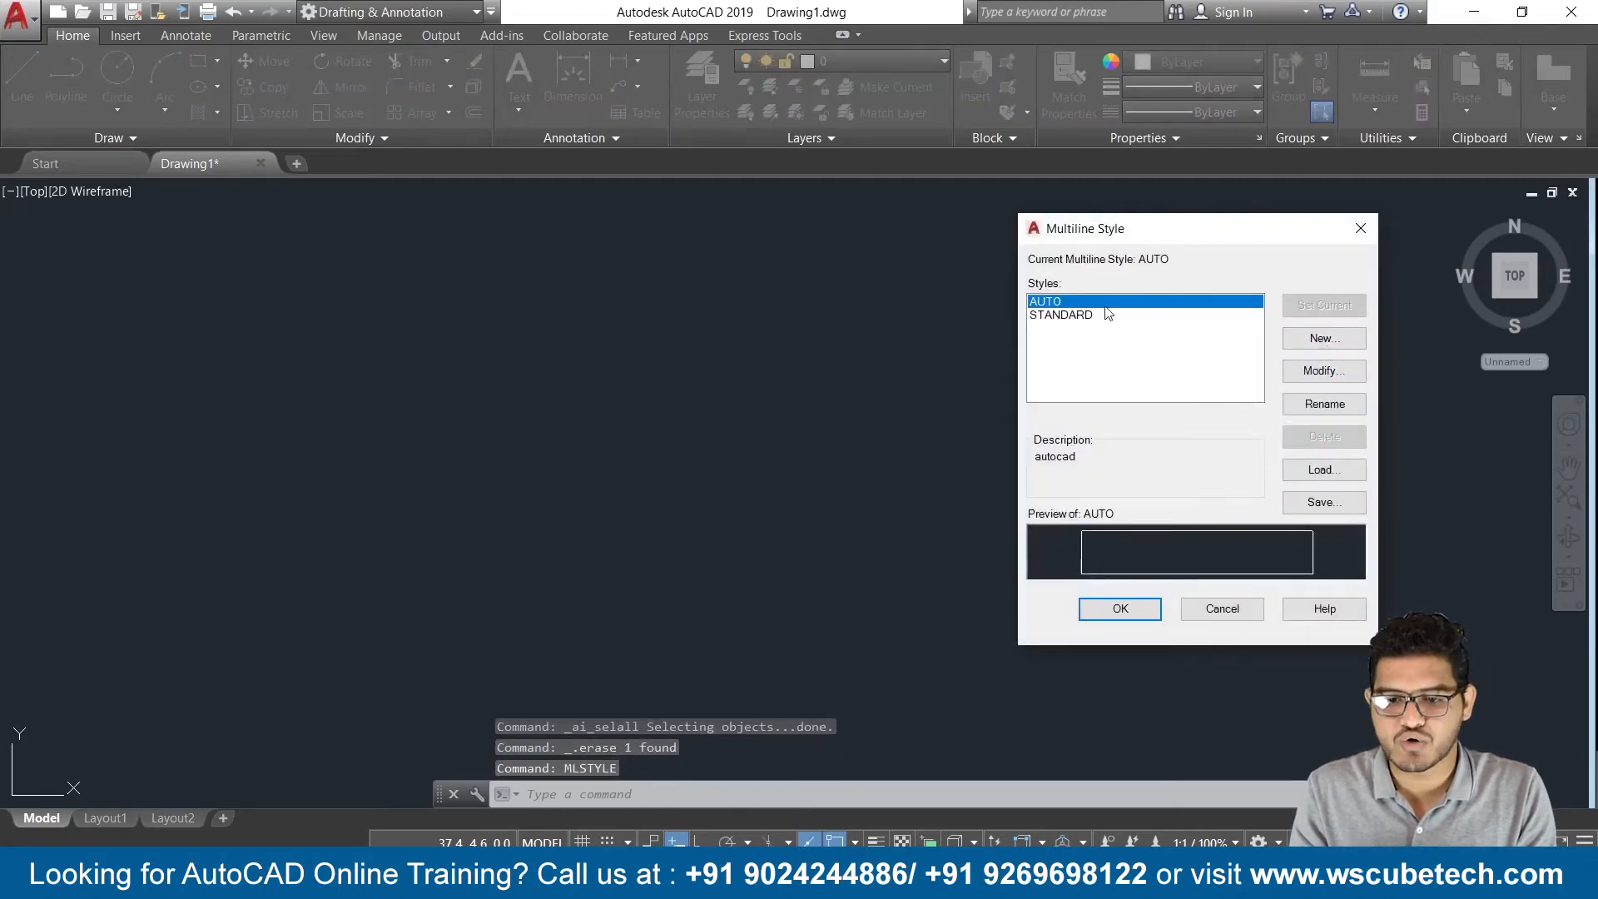
click(1323, 370)
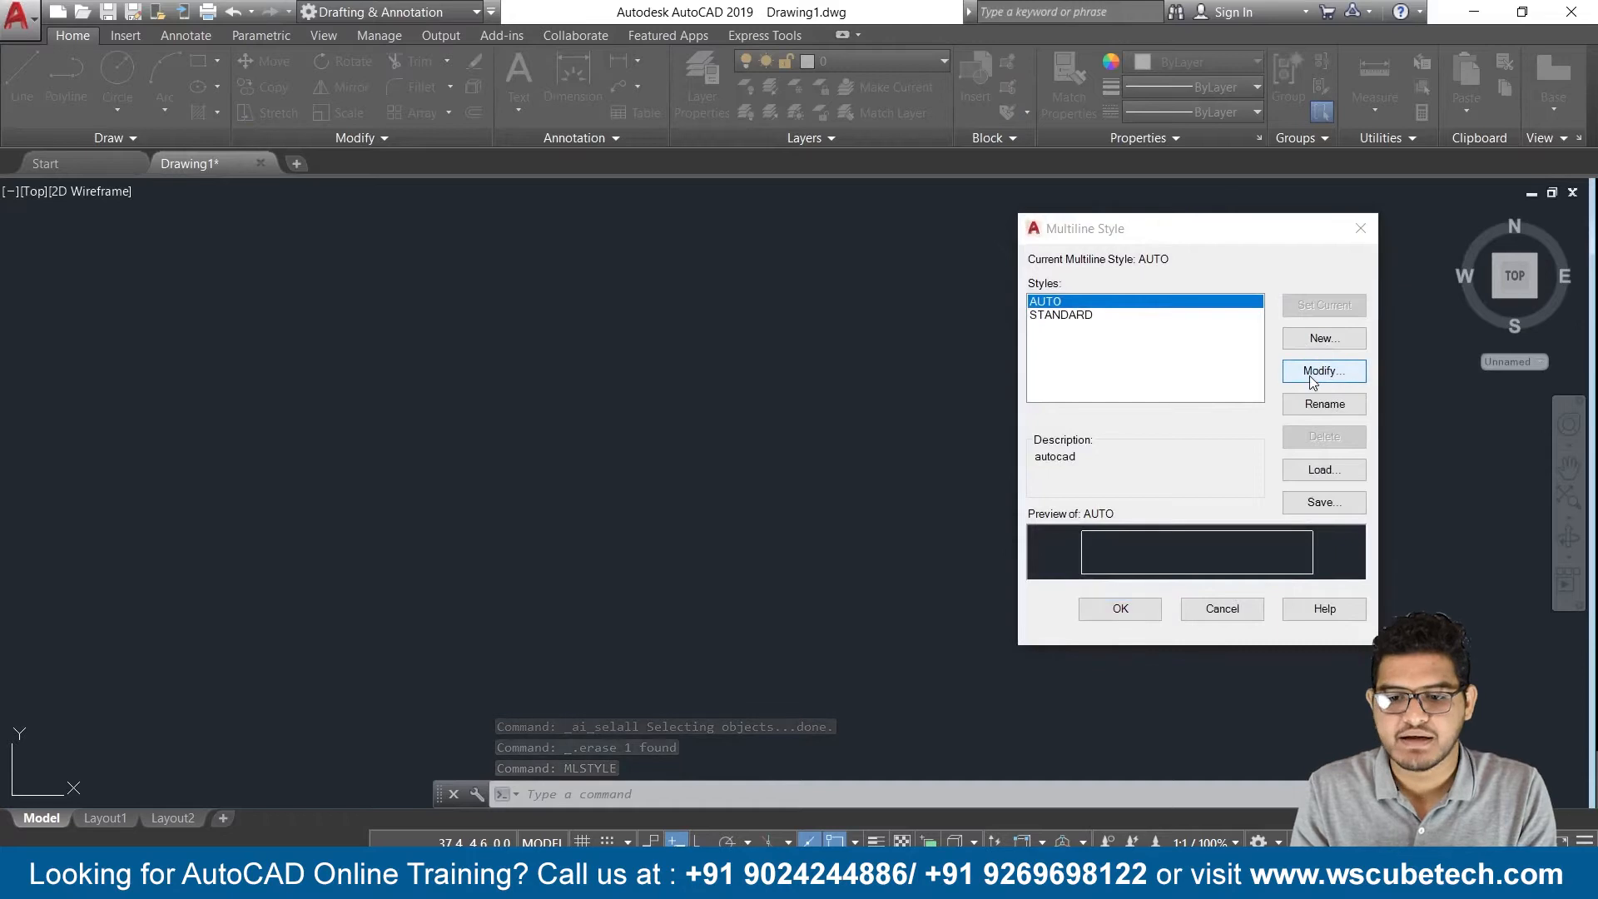
click(451, 284)
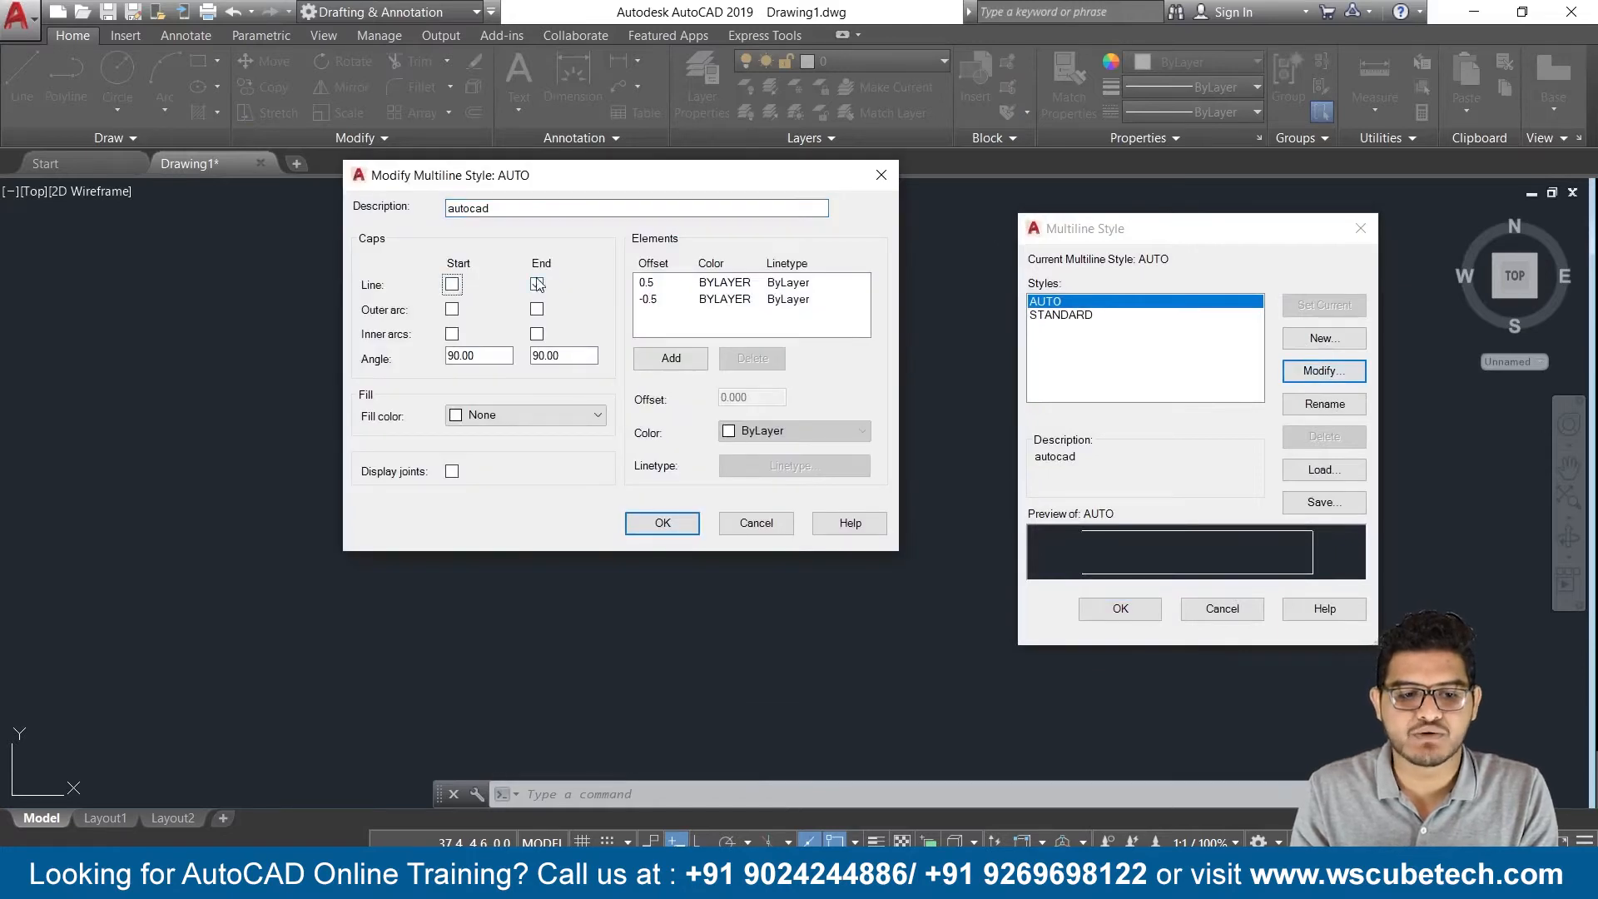
click(536, 283)
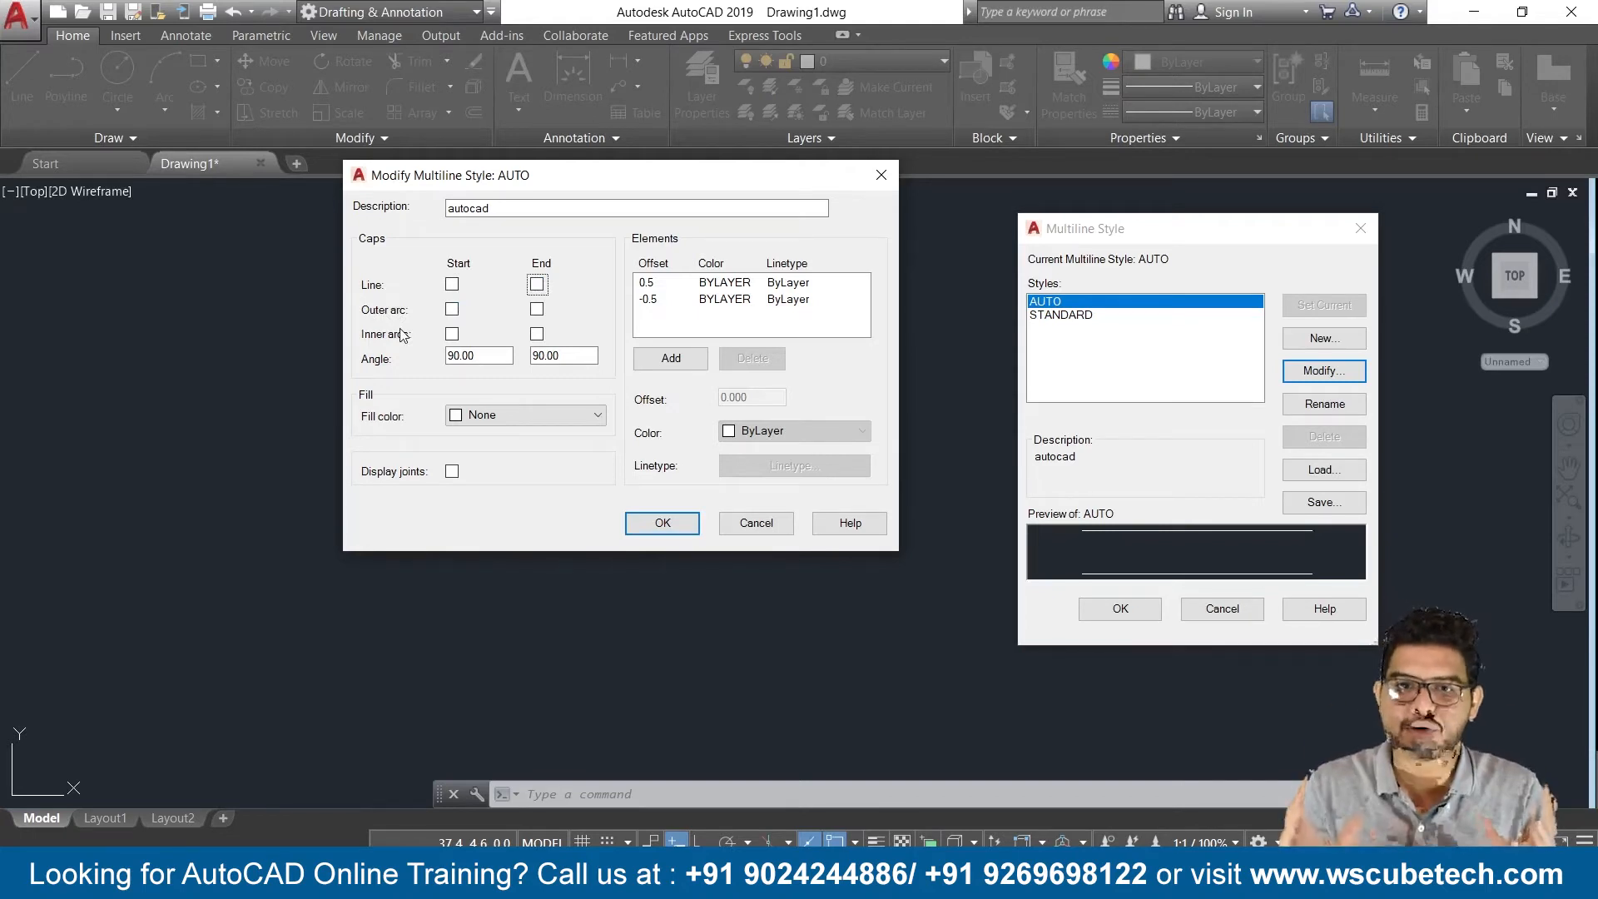
Try outer arc caps at the start and end of the AUTO style and clear them again
click(452, 308)
click(536, 310)
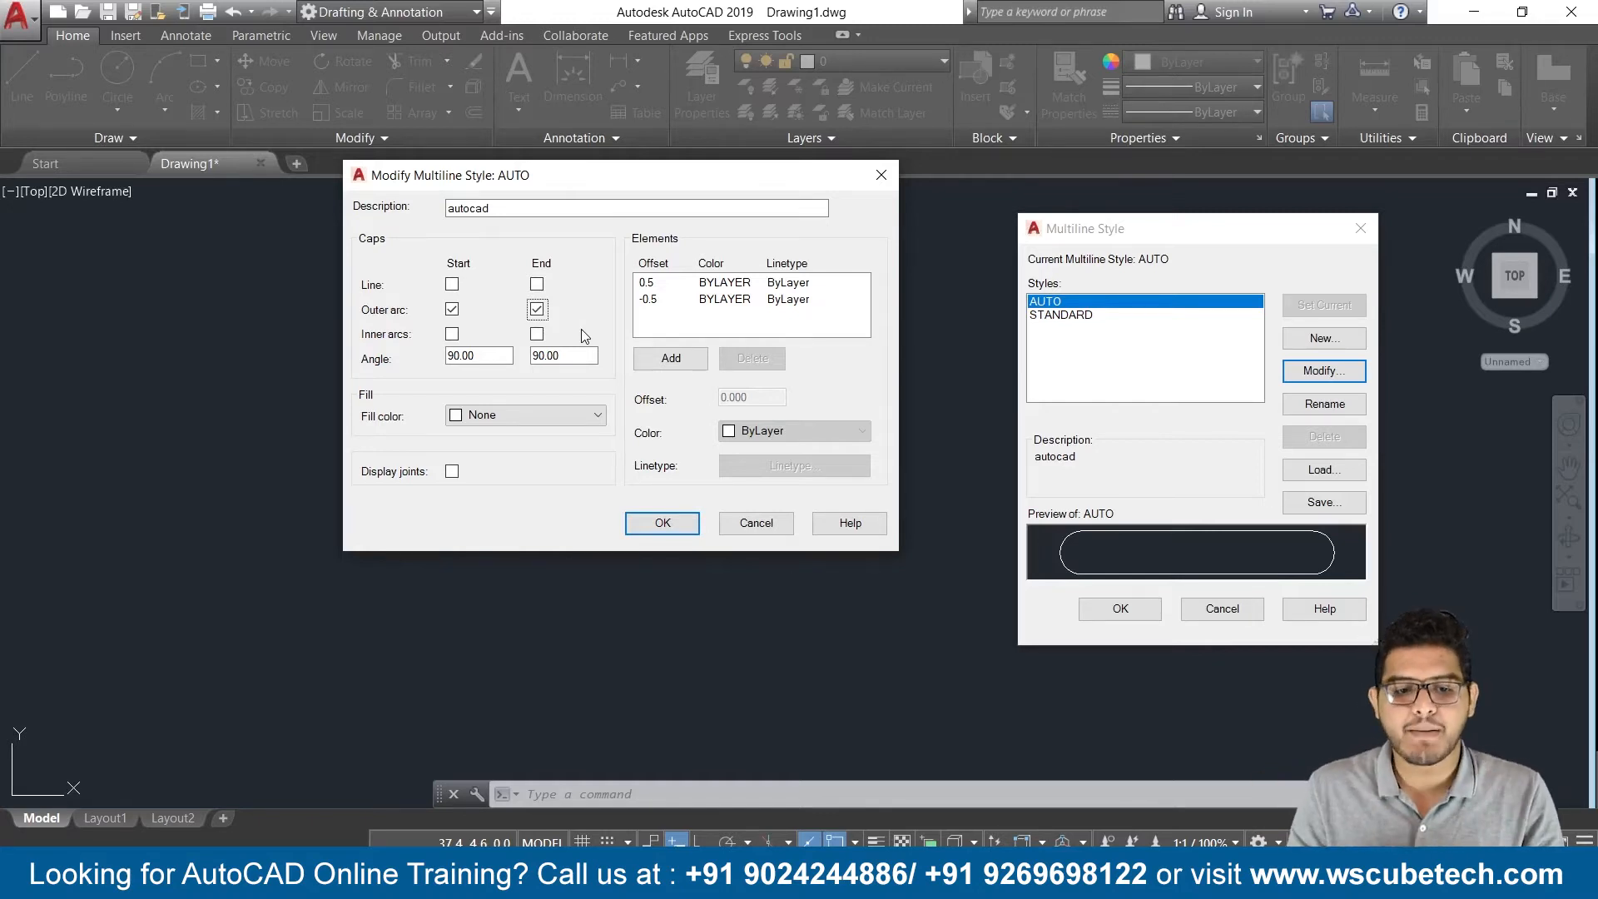
click(453, 311)
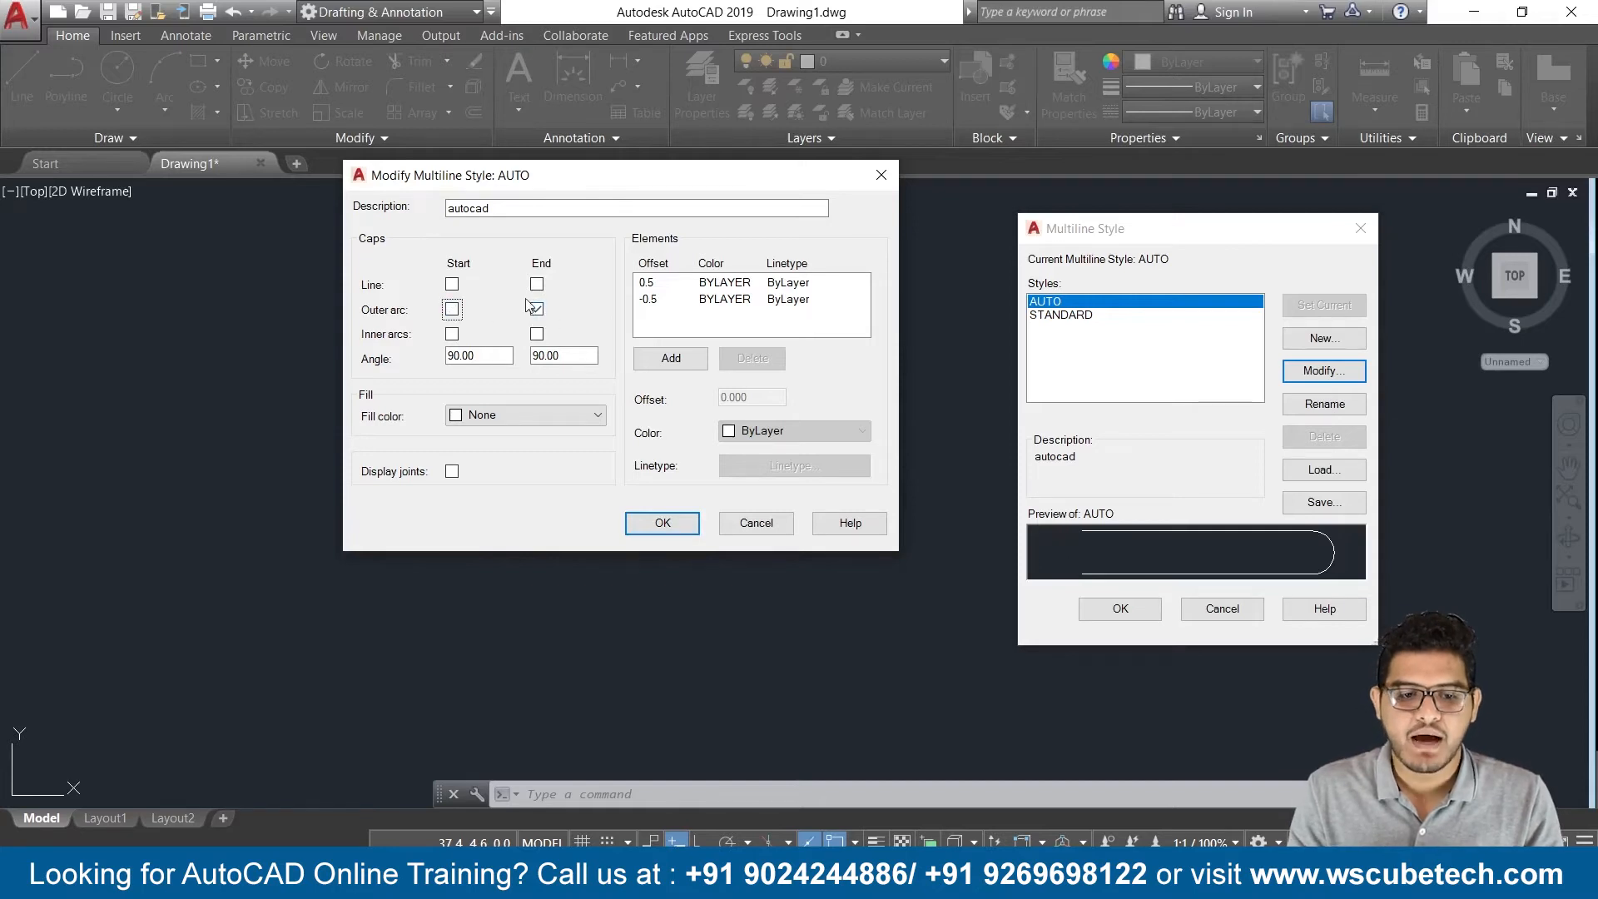
click(537, 309)
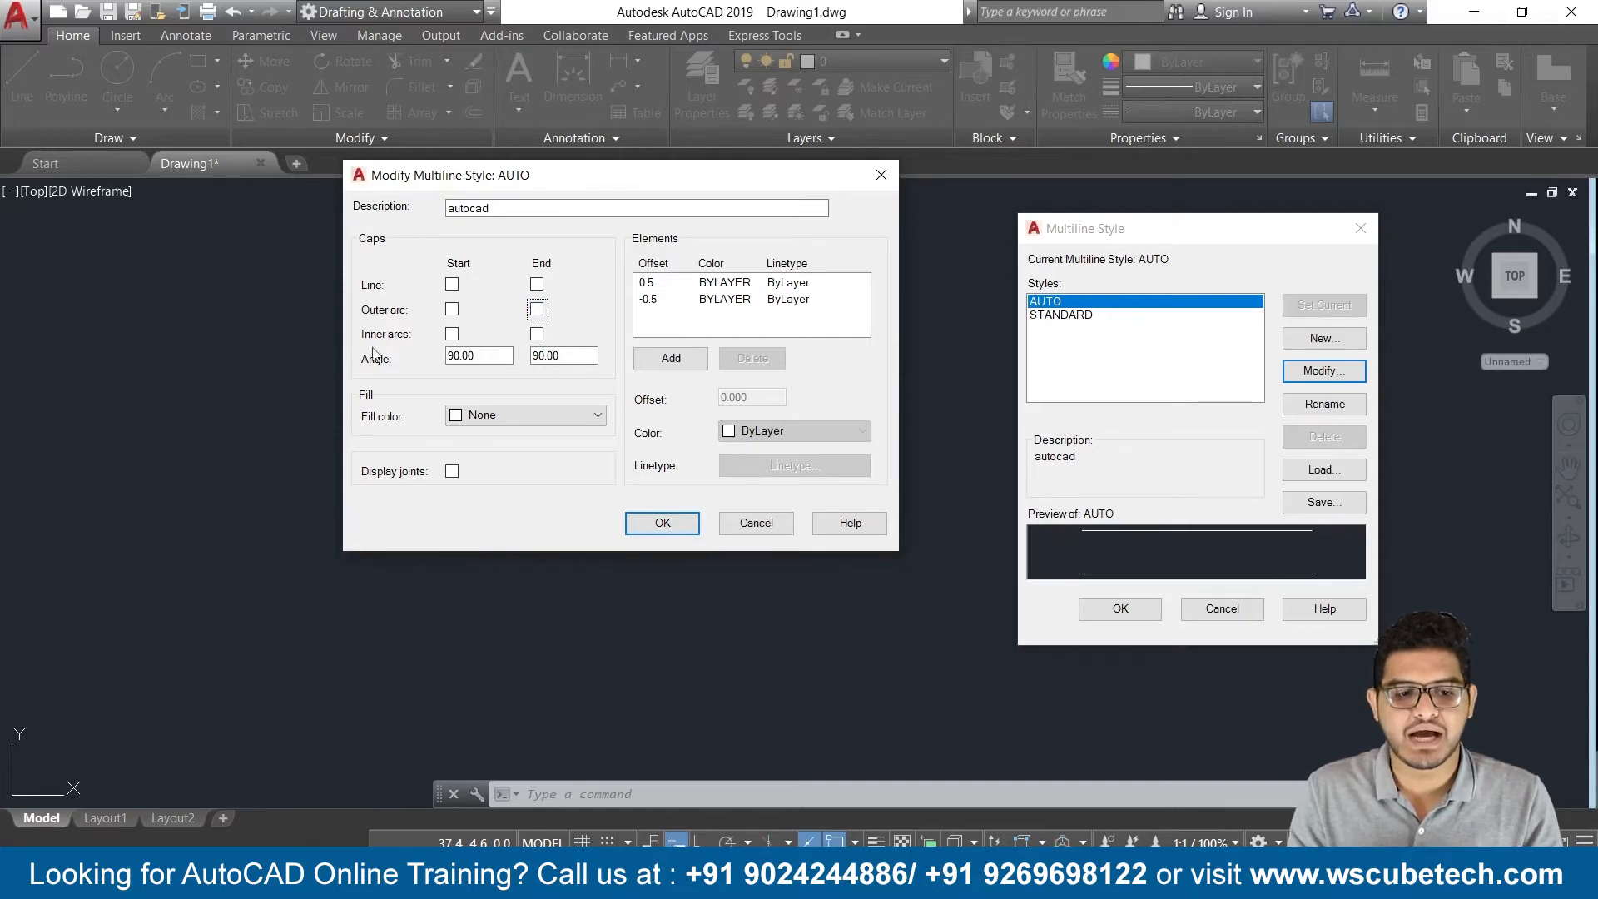
Try inner arc caps at the start and end of the AUTO style and clear them again
click(452, 334)
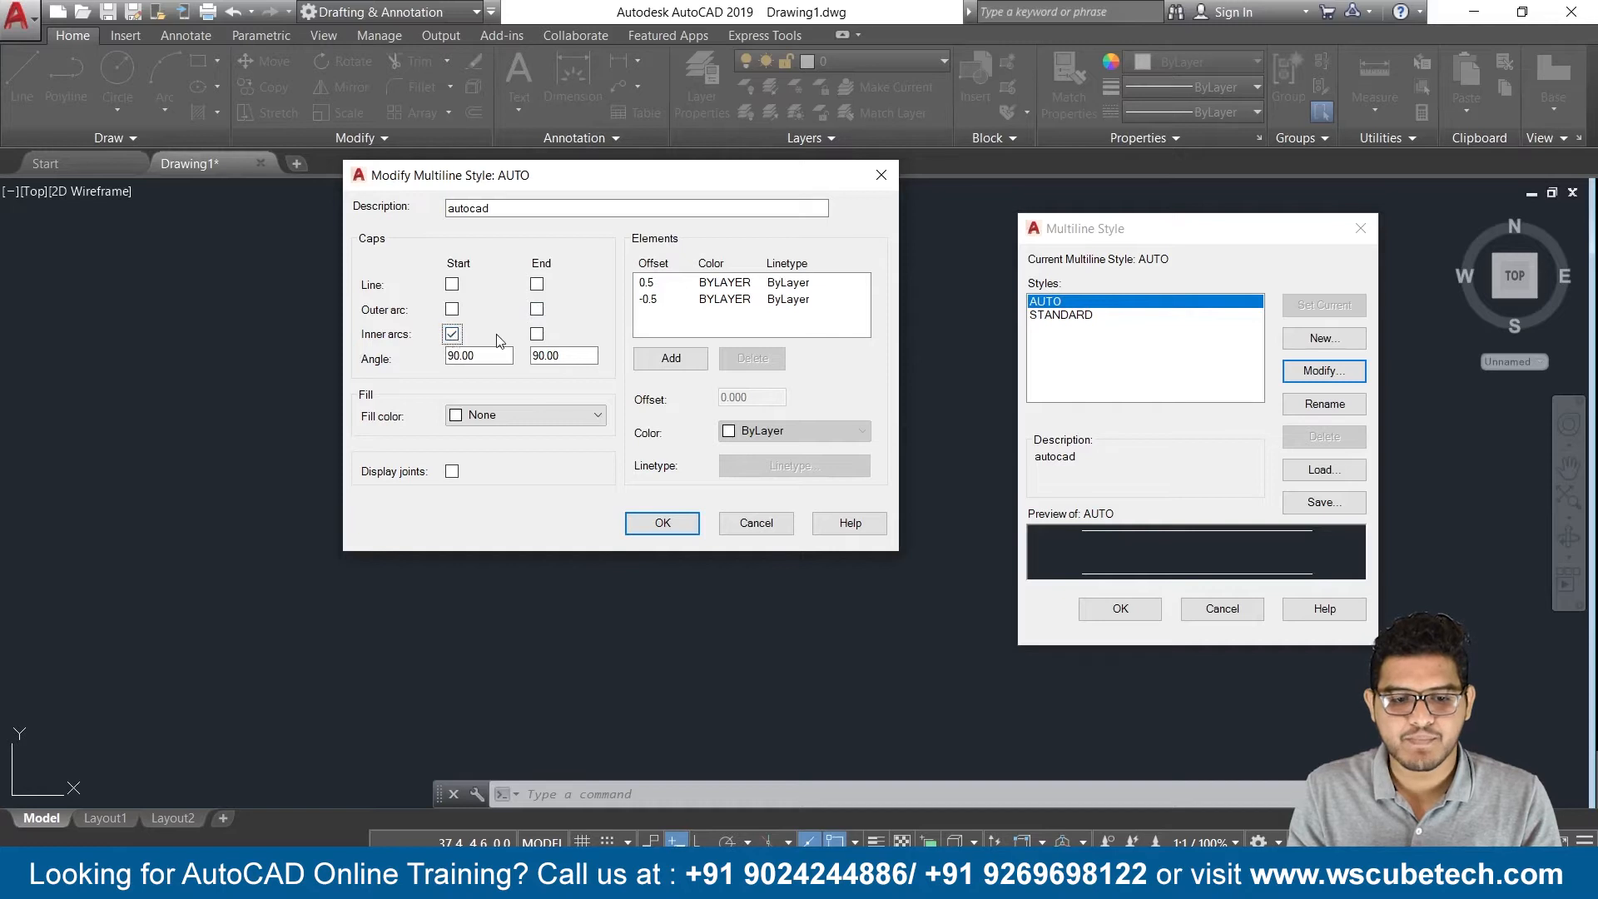
click(537, 335)
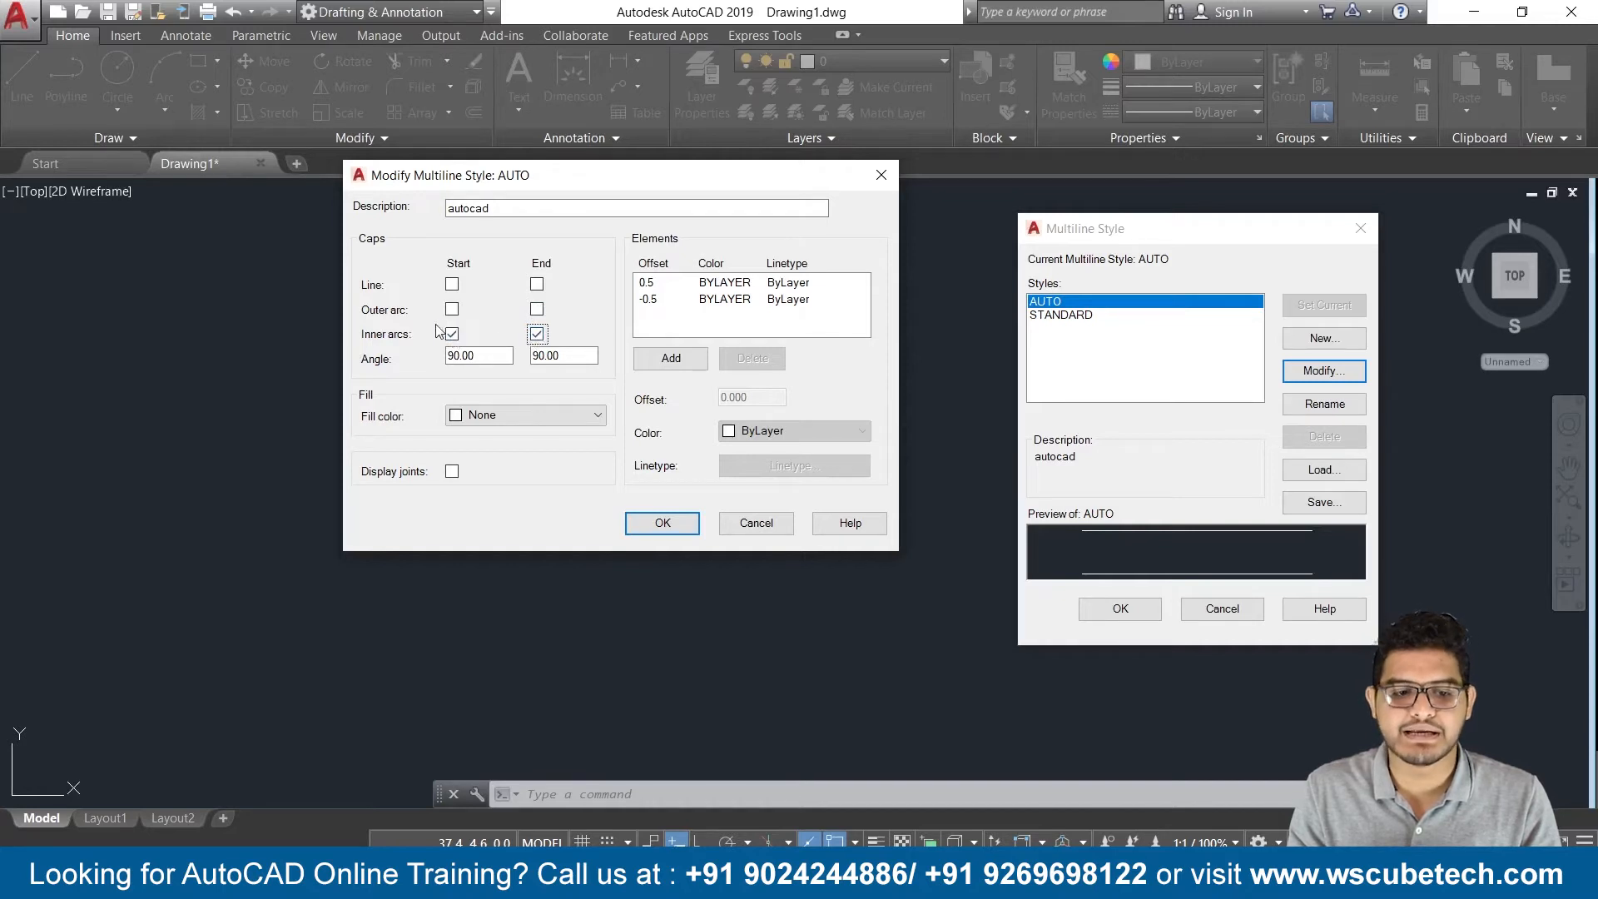
click(454, 336)
click(536, 334)
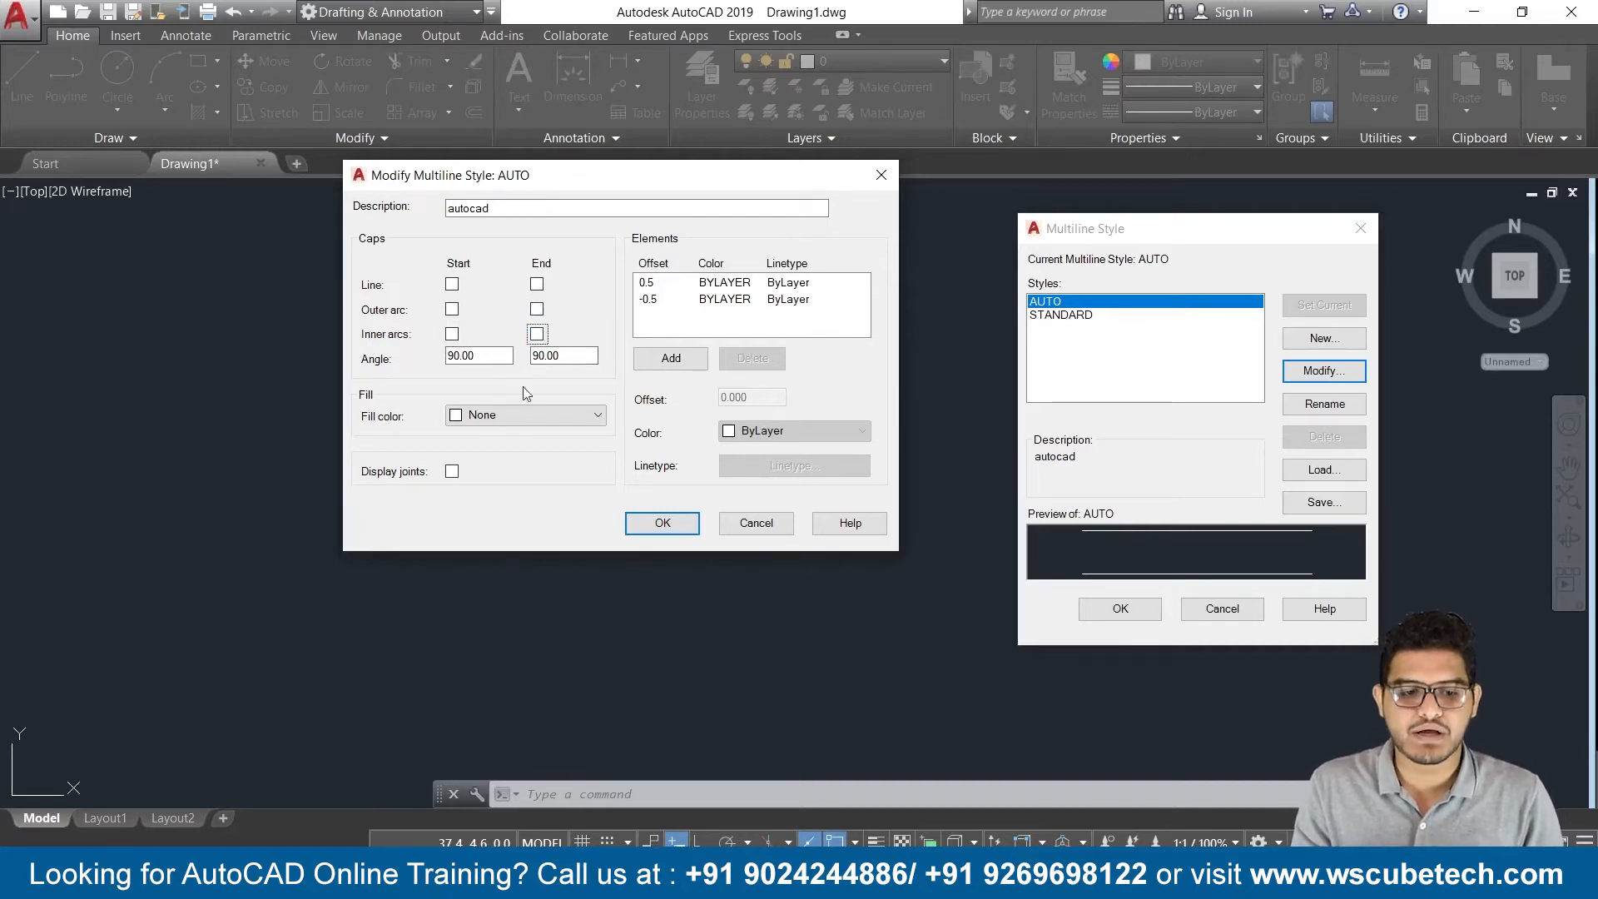
Set the start cap angle of the AUTO multiline style to 45 degrees and accept the modification
click(477, 351)
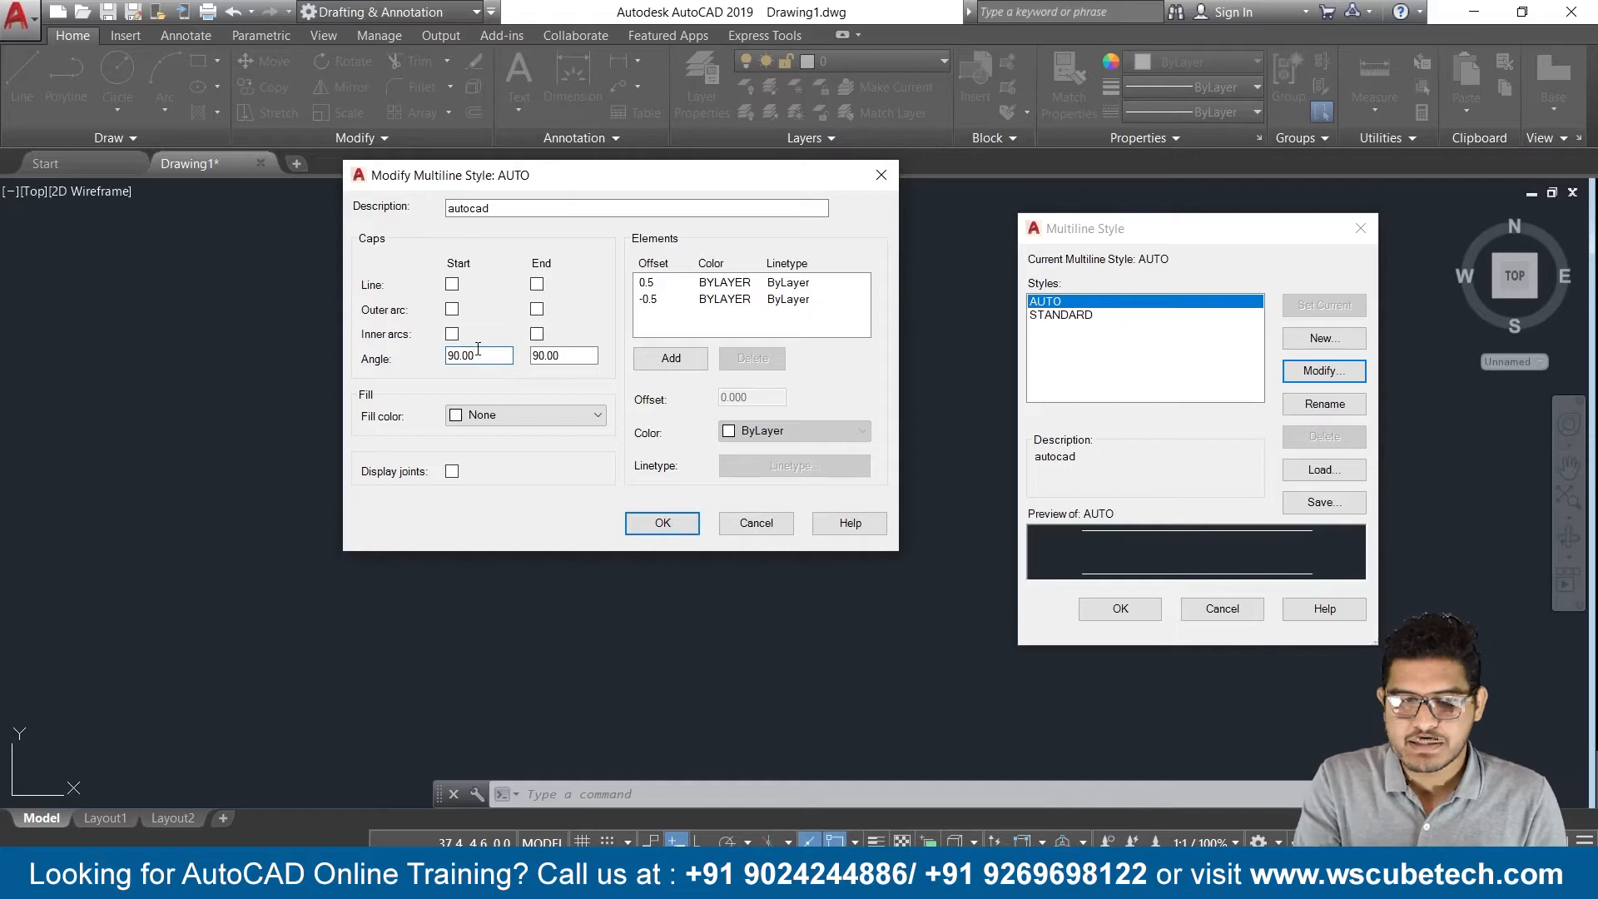
key(BackSpace)
key(BackSpace)
key(BackSpace)
key(BackSpace)
key(BackSpace)
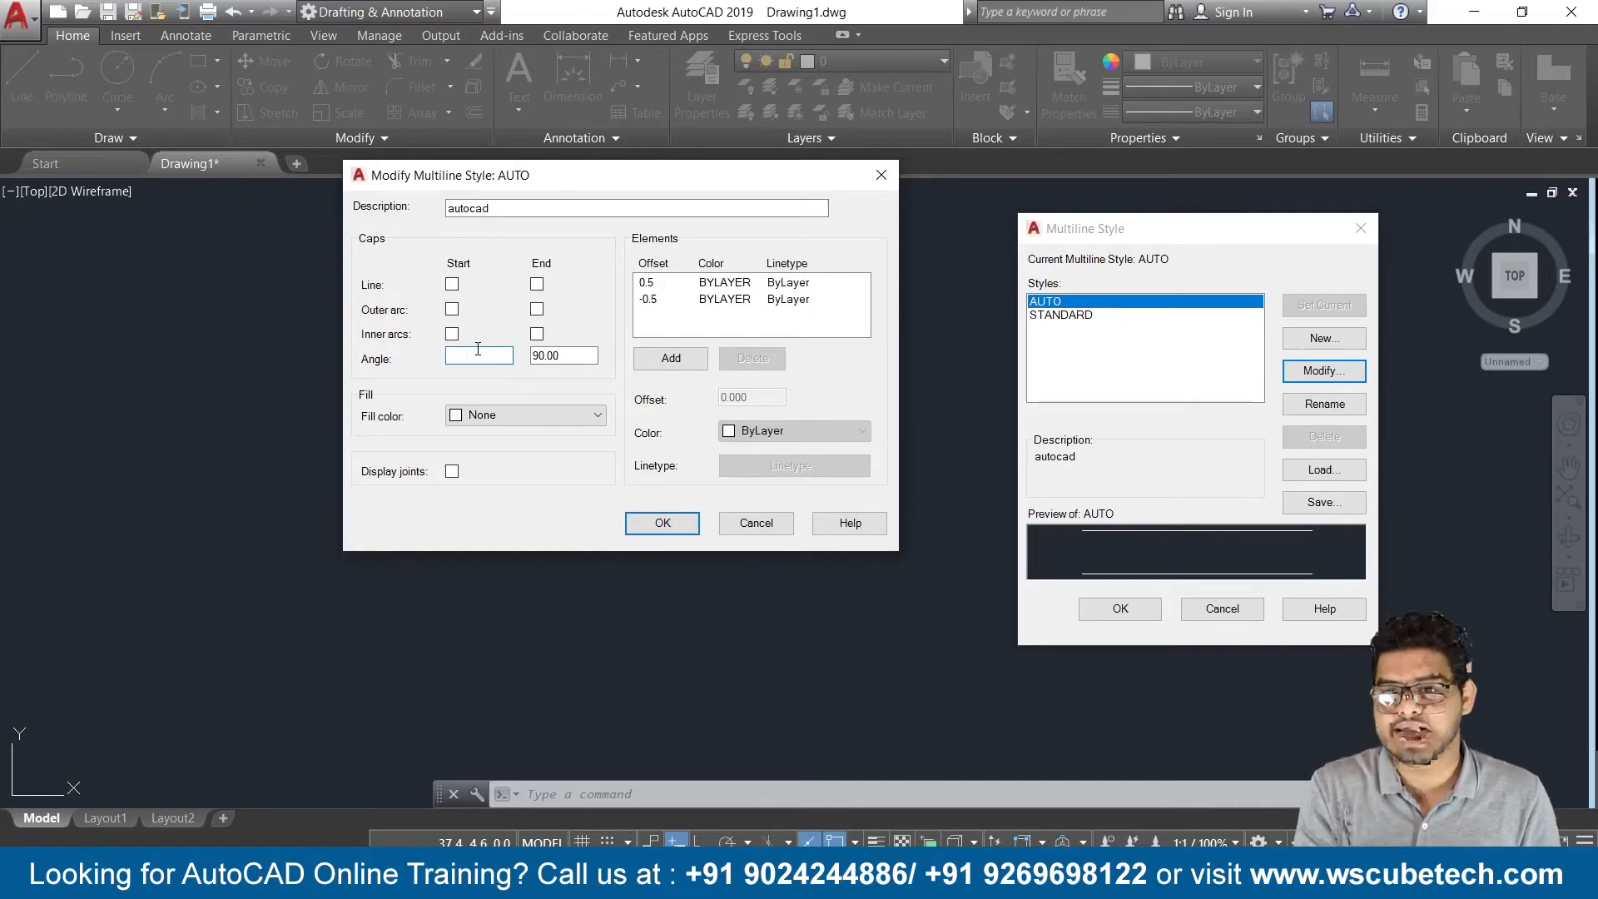
text(45)
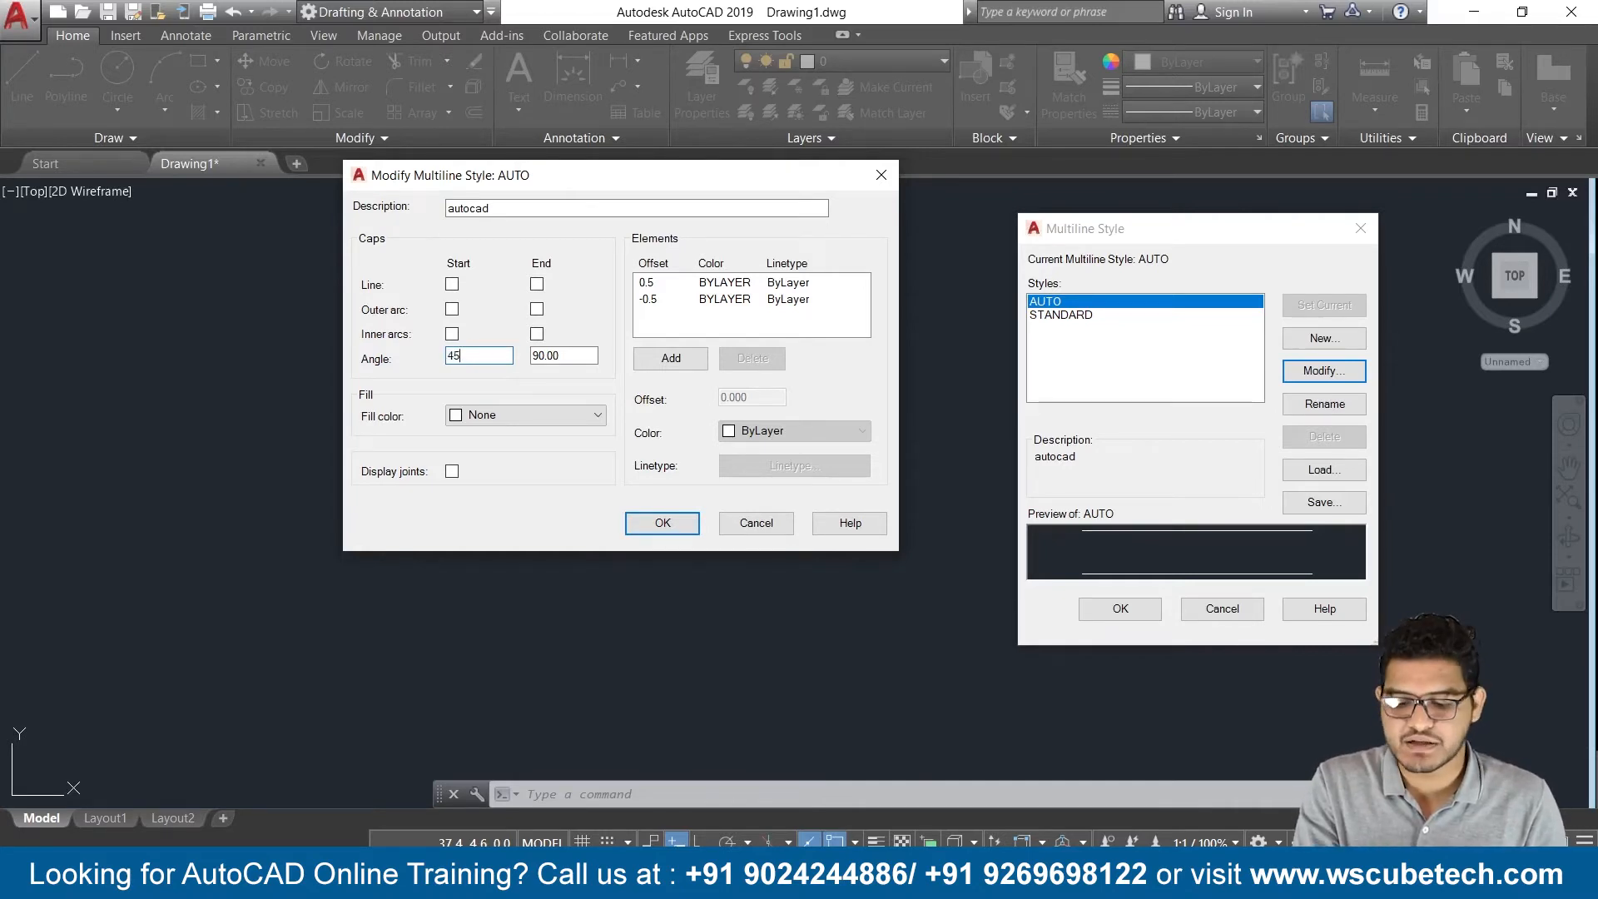
key(Return)
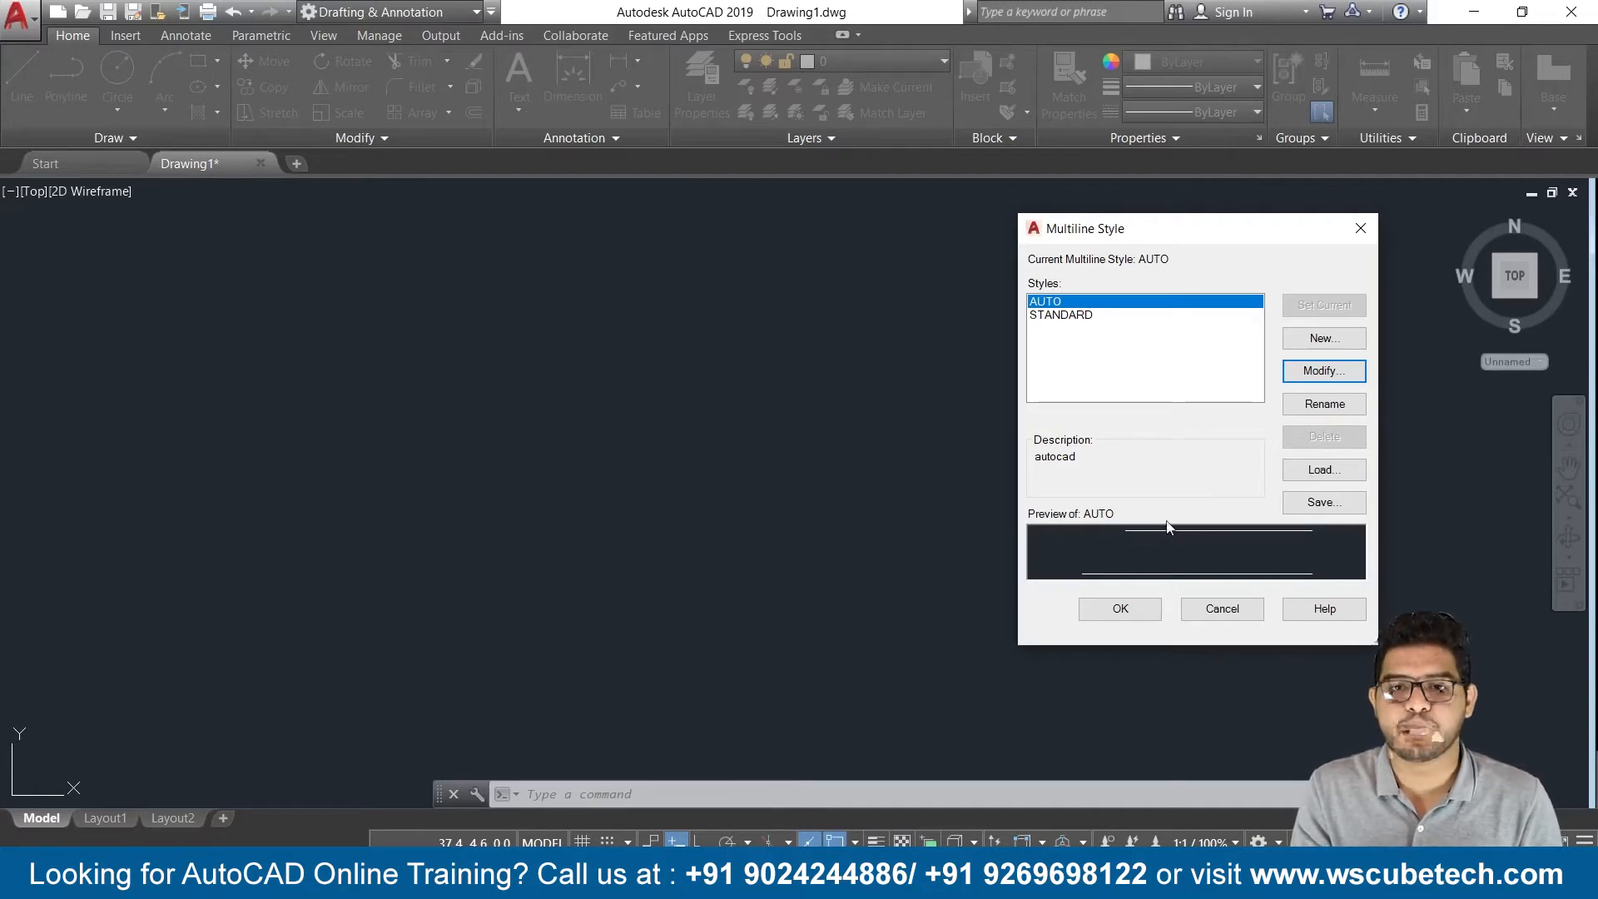
Turn on line caps at both ends of the AUTO style, set its end angle to 45 degrees and accept the style
click(1330, 376)
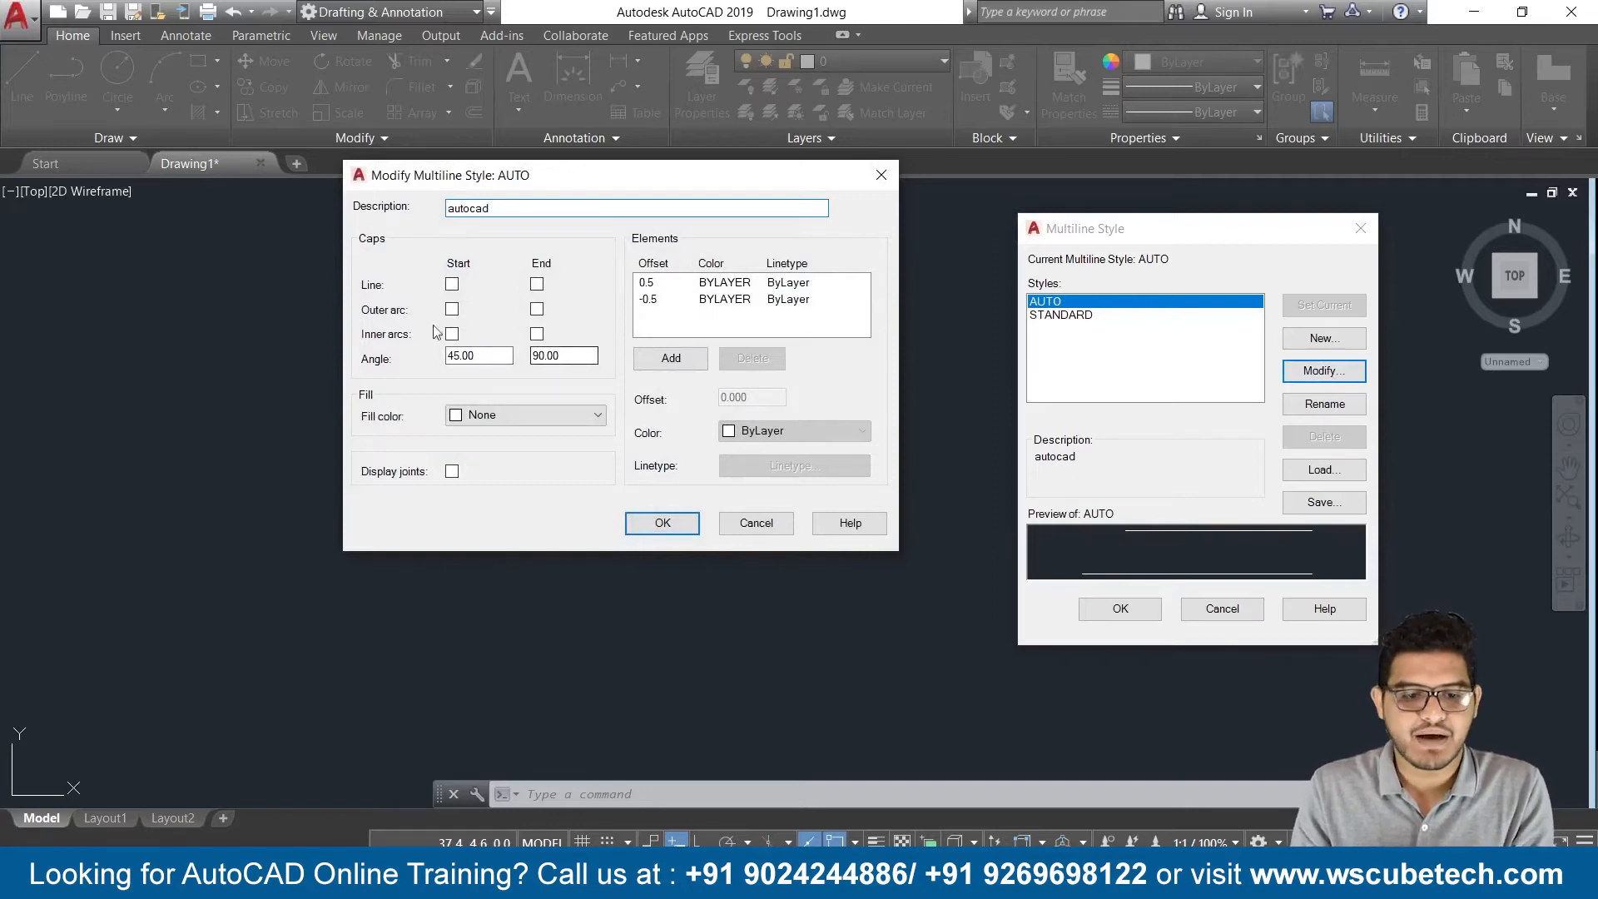
click(451, 285)
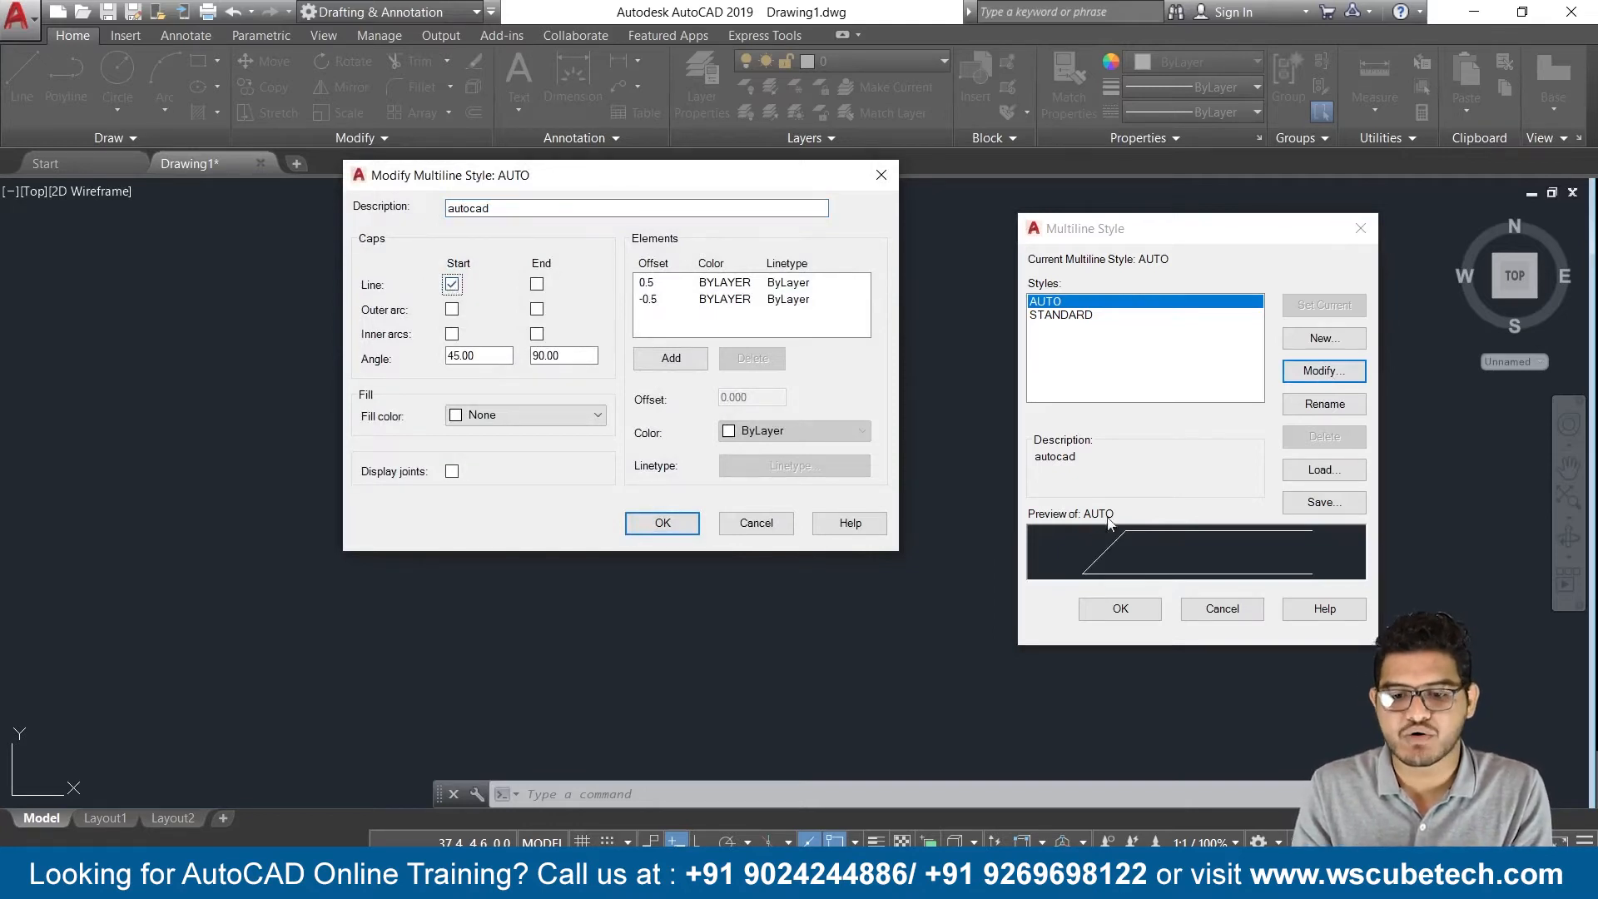
click(574, 356)
key(BackSpace)
key(BackSpace)
key(BackSpace)
key(BackSpace)
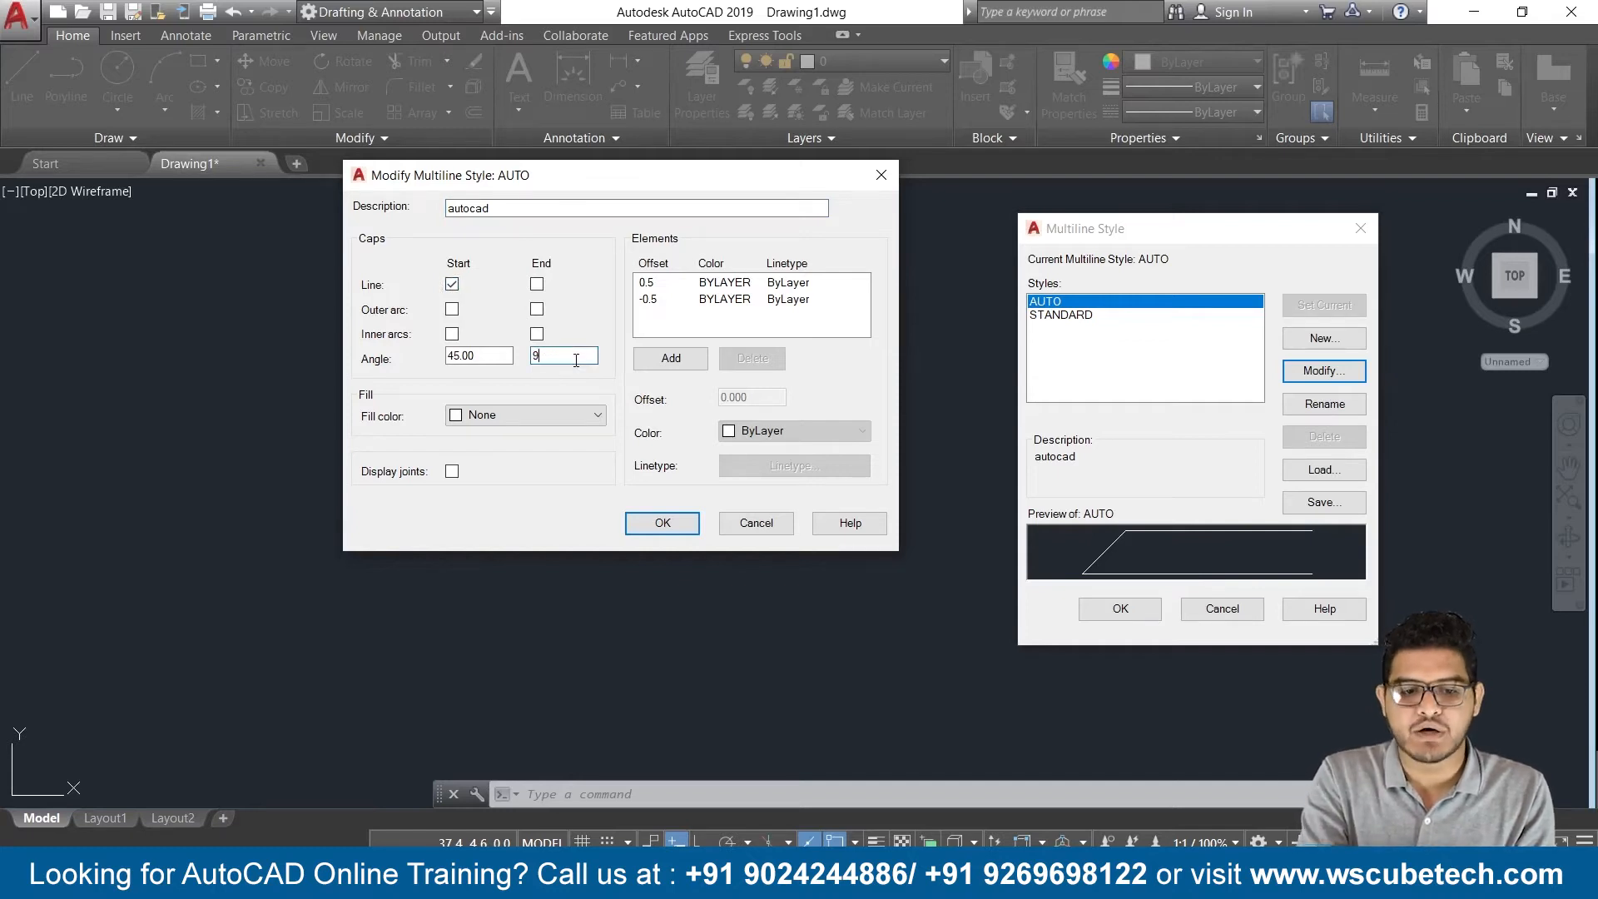
text(45)
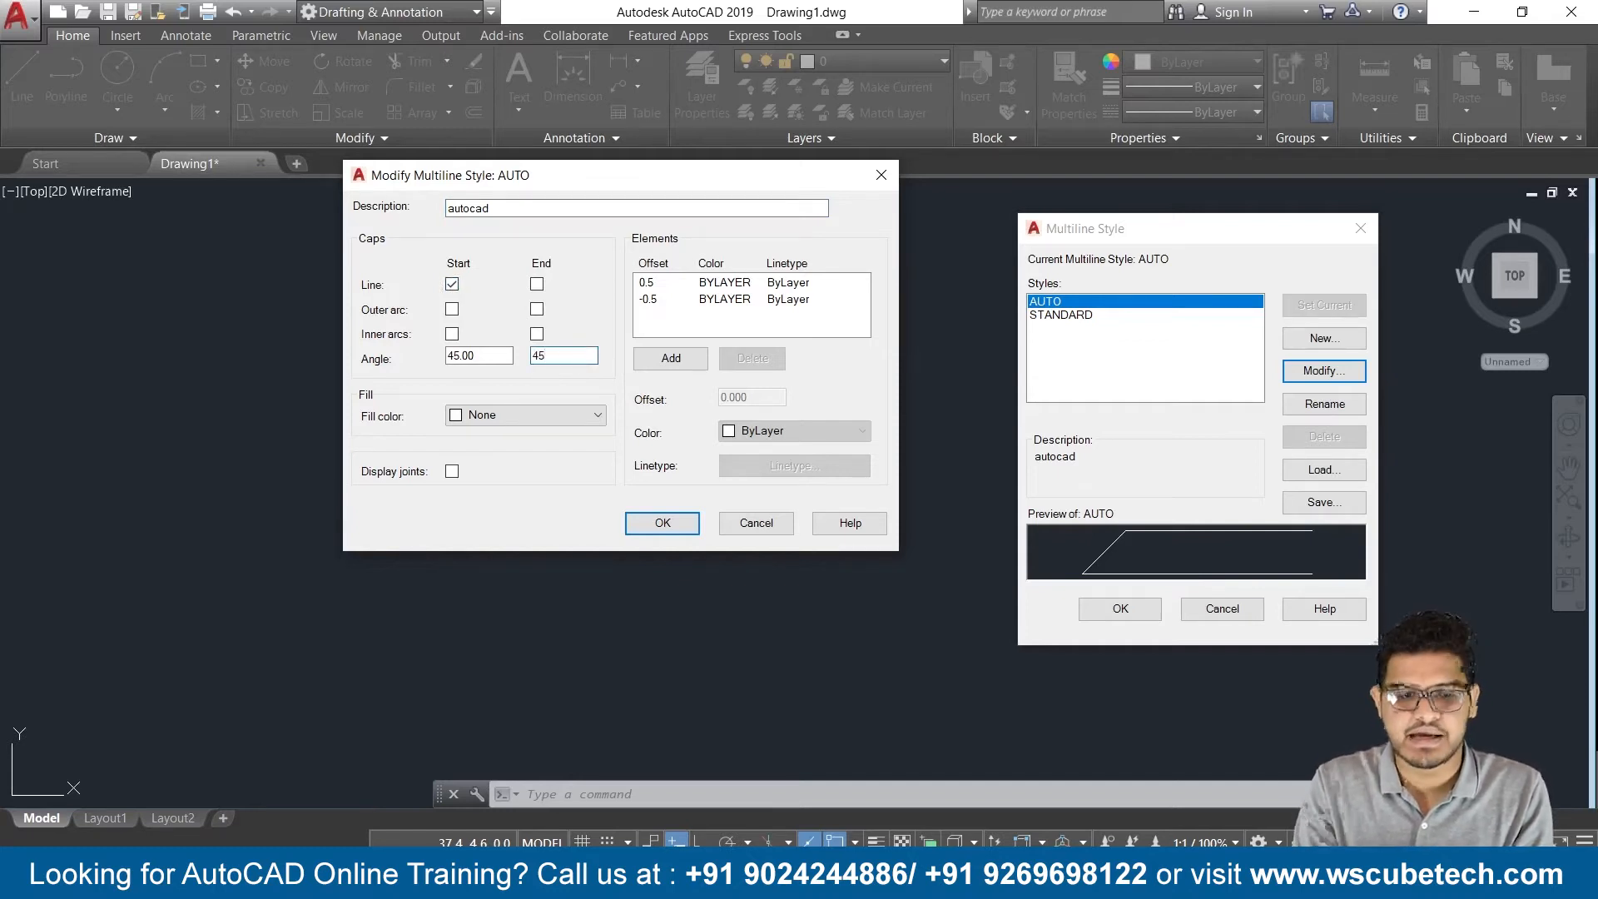
click(536, 283)
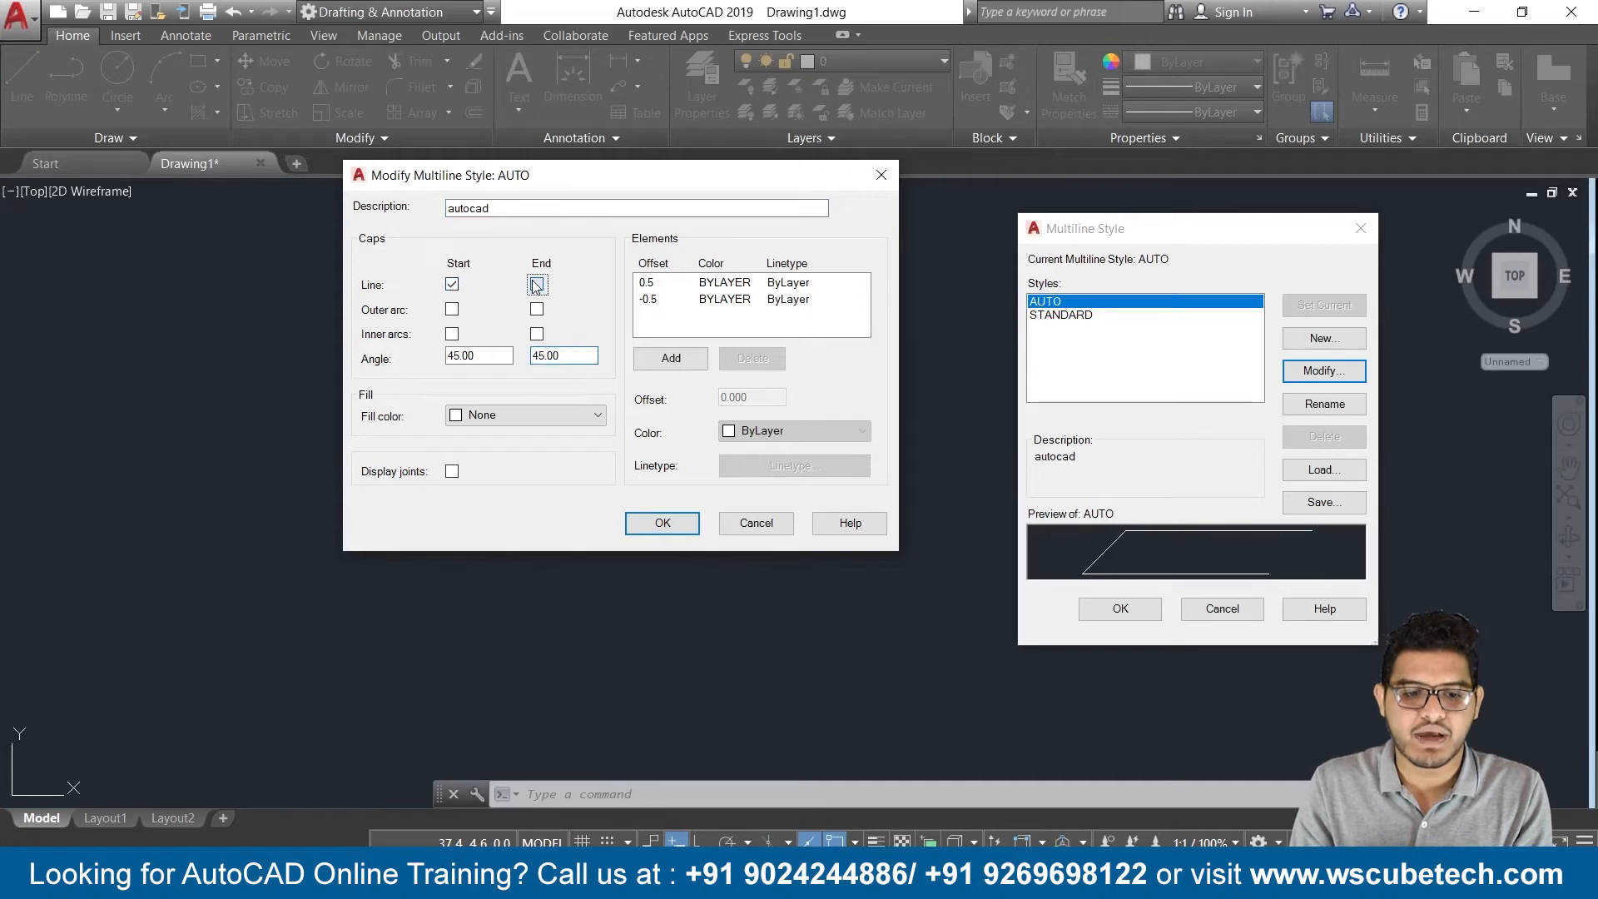
click(674, 525)
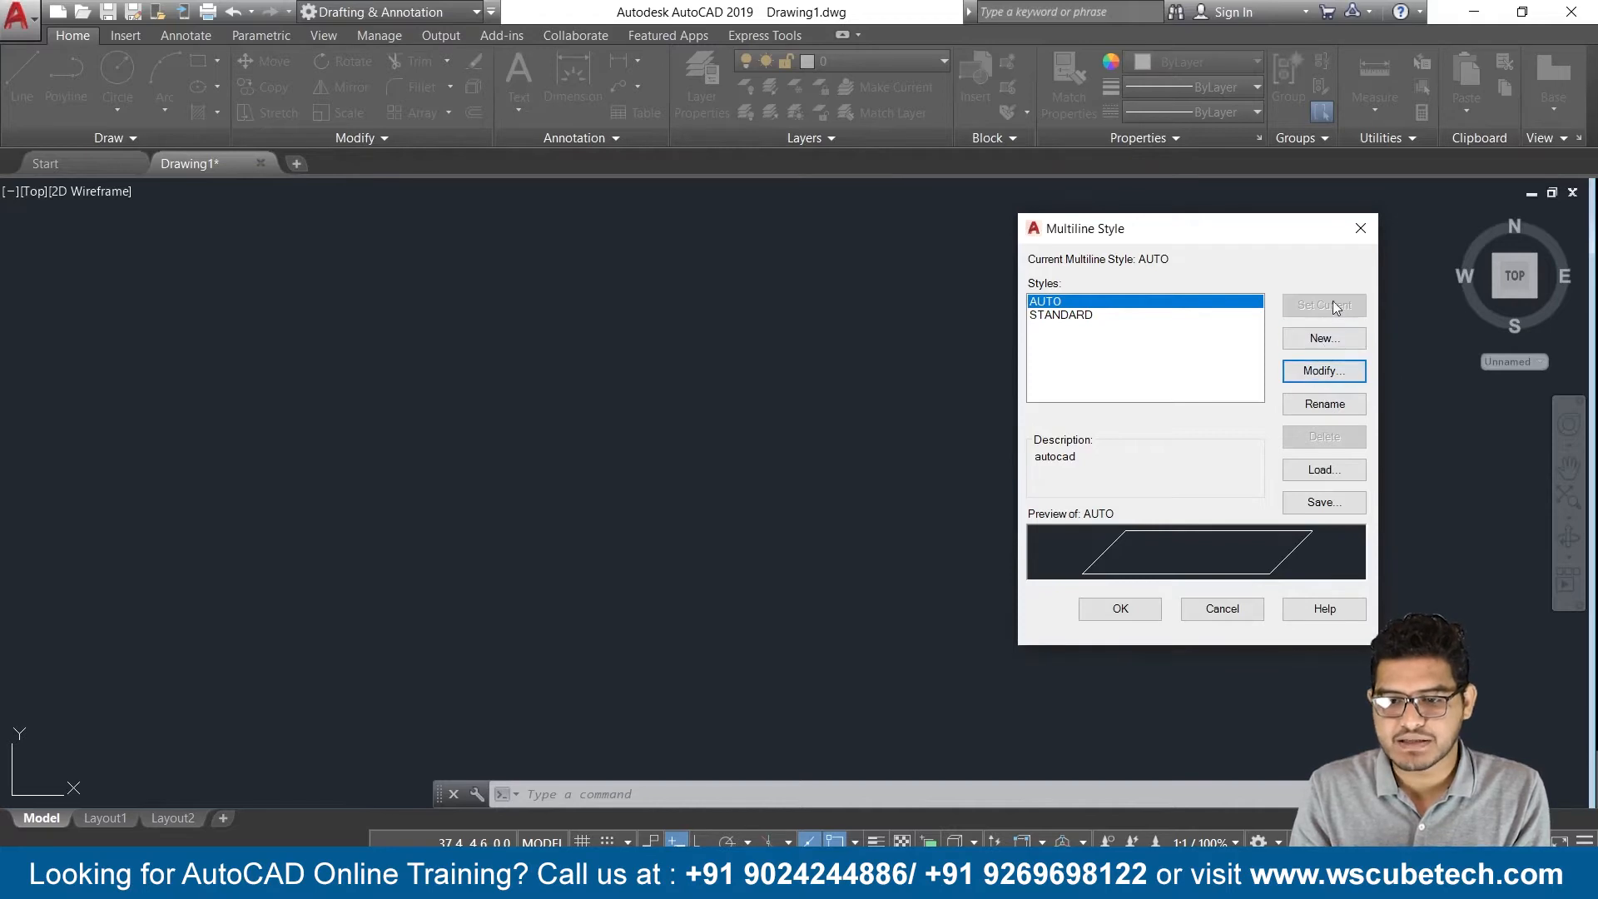
click(1117, 609)
Draw a five-segment zigzag multiline with MLINE in the AUTO style and erase it
text(ml)
key(Return)
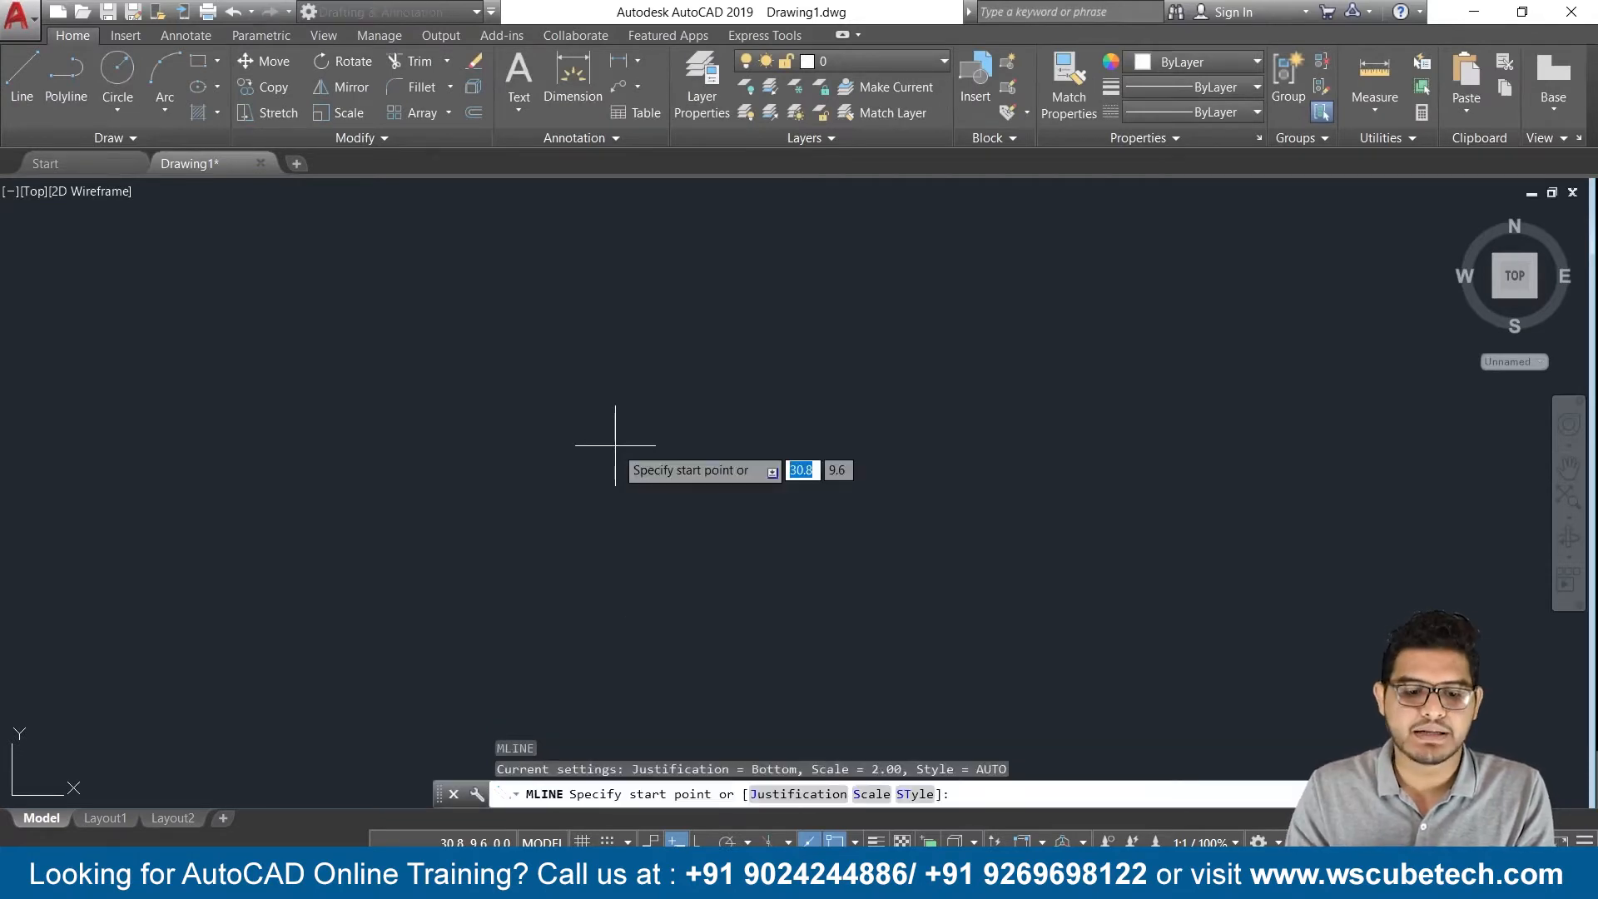
click(167, 472)
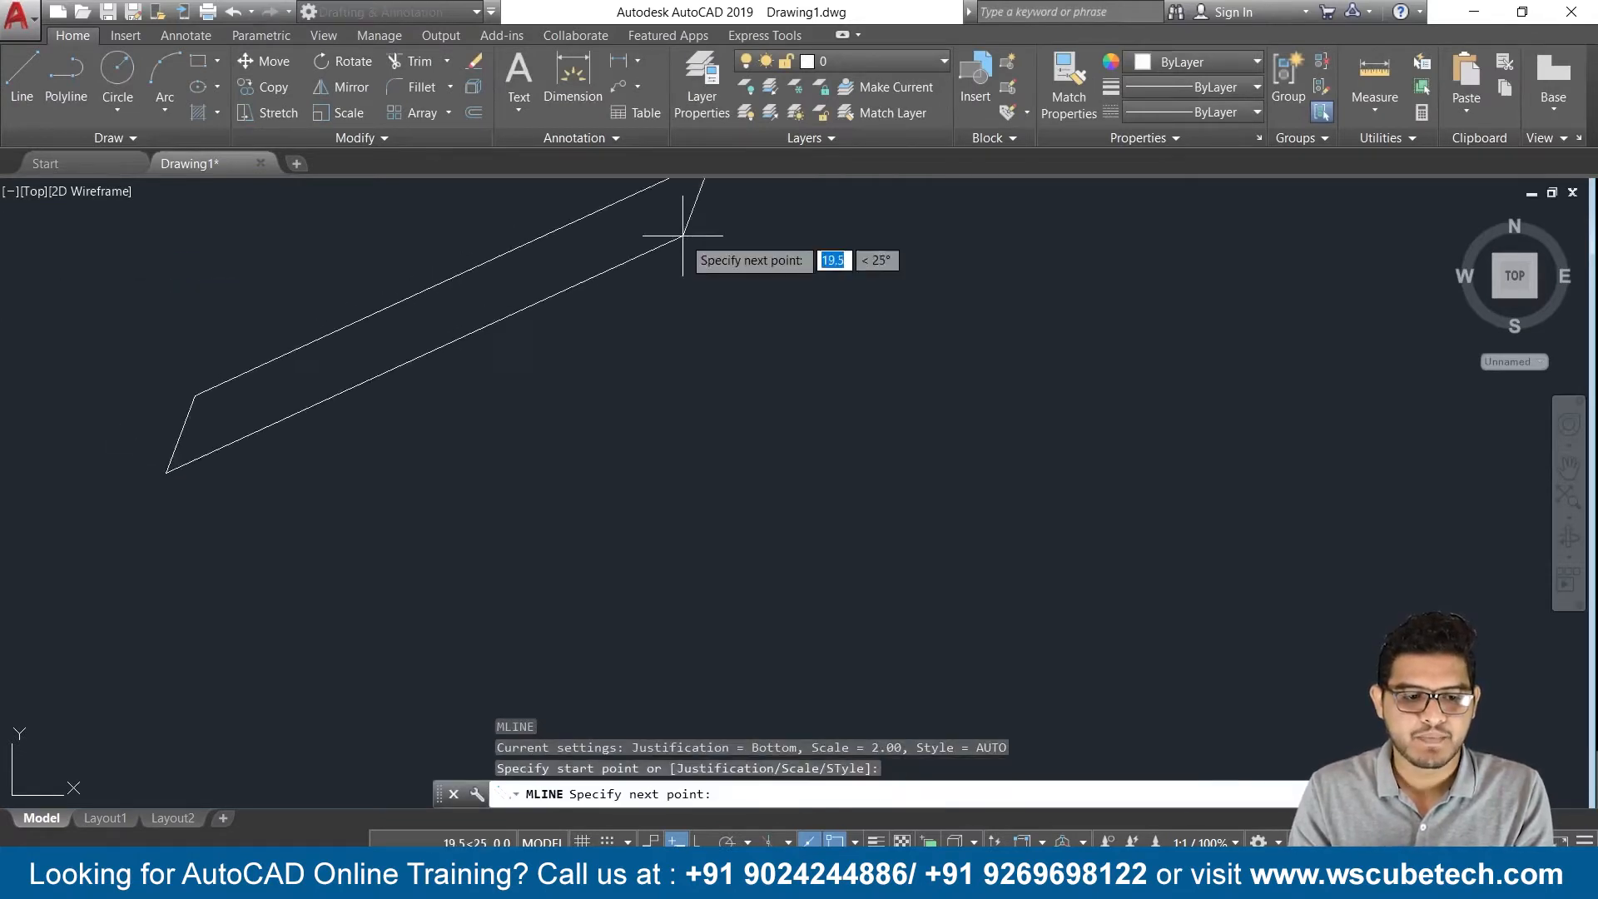
click(741, 341)
click(1005, 576)
click(1135, 391)
click(1235, 471)
click(1188, 512)
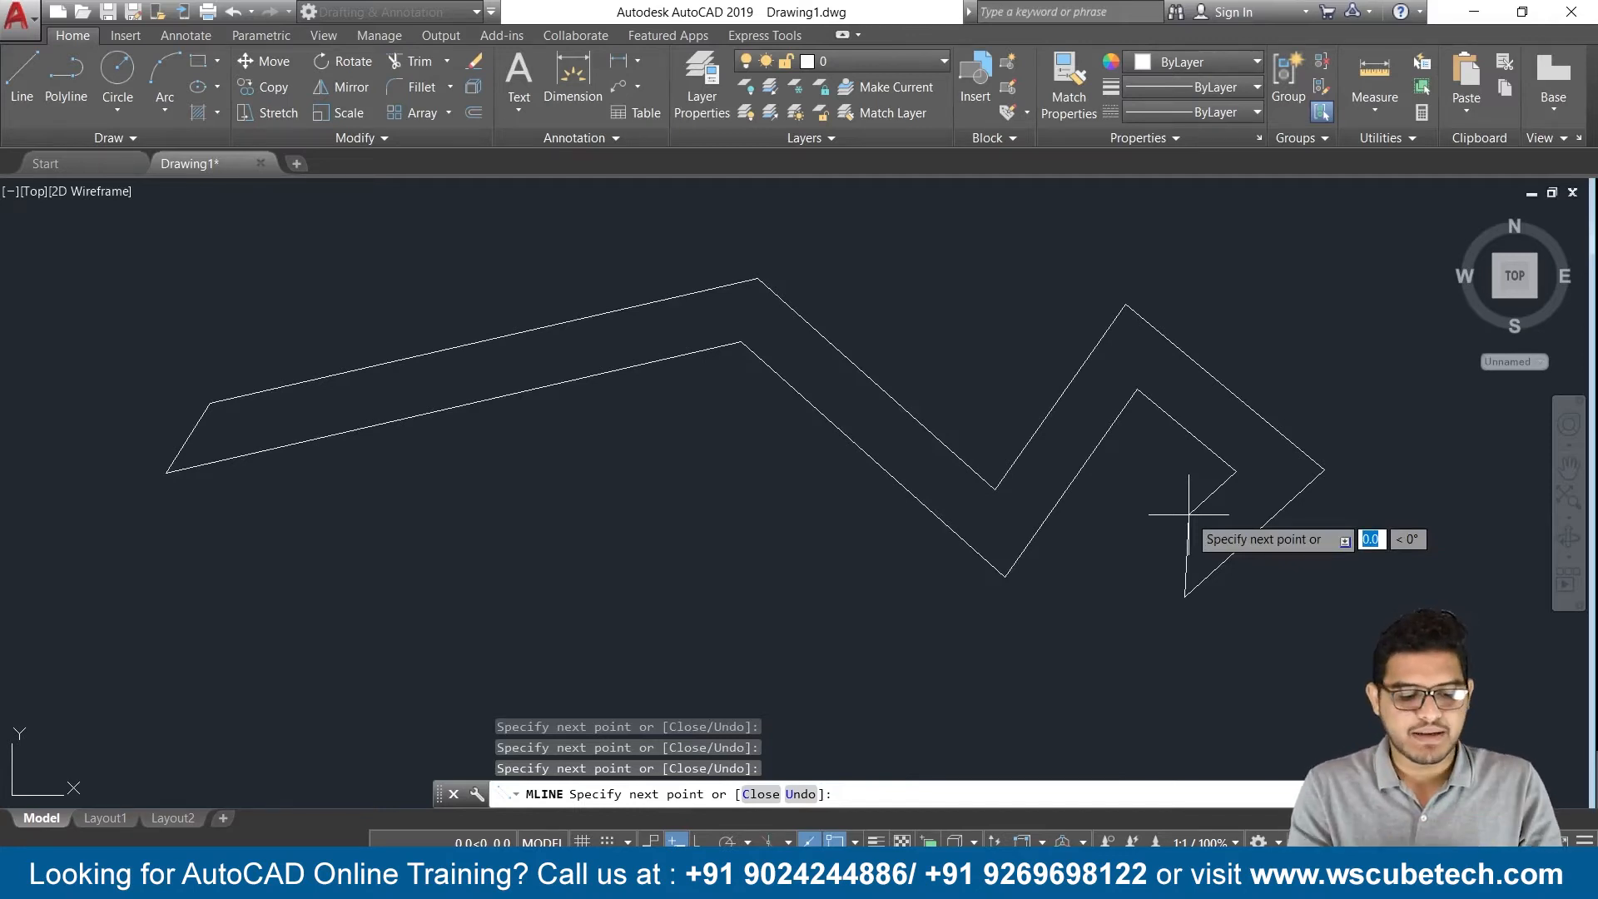
key(Escape)
key(ctrl+a)
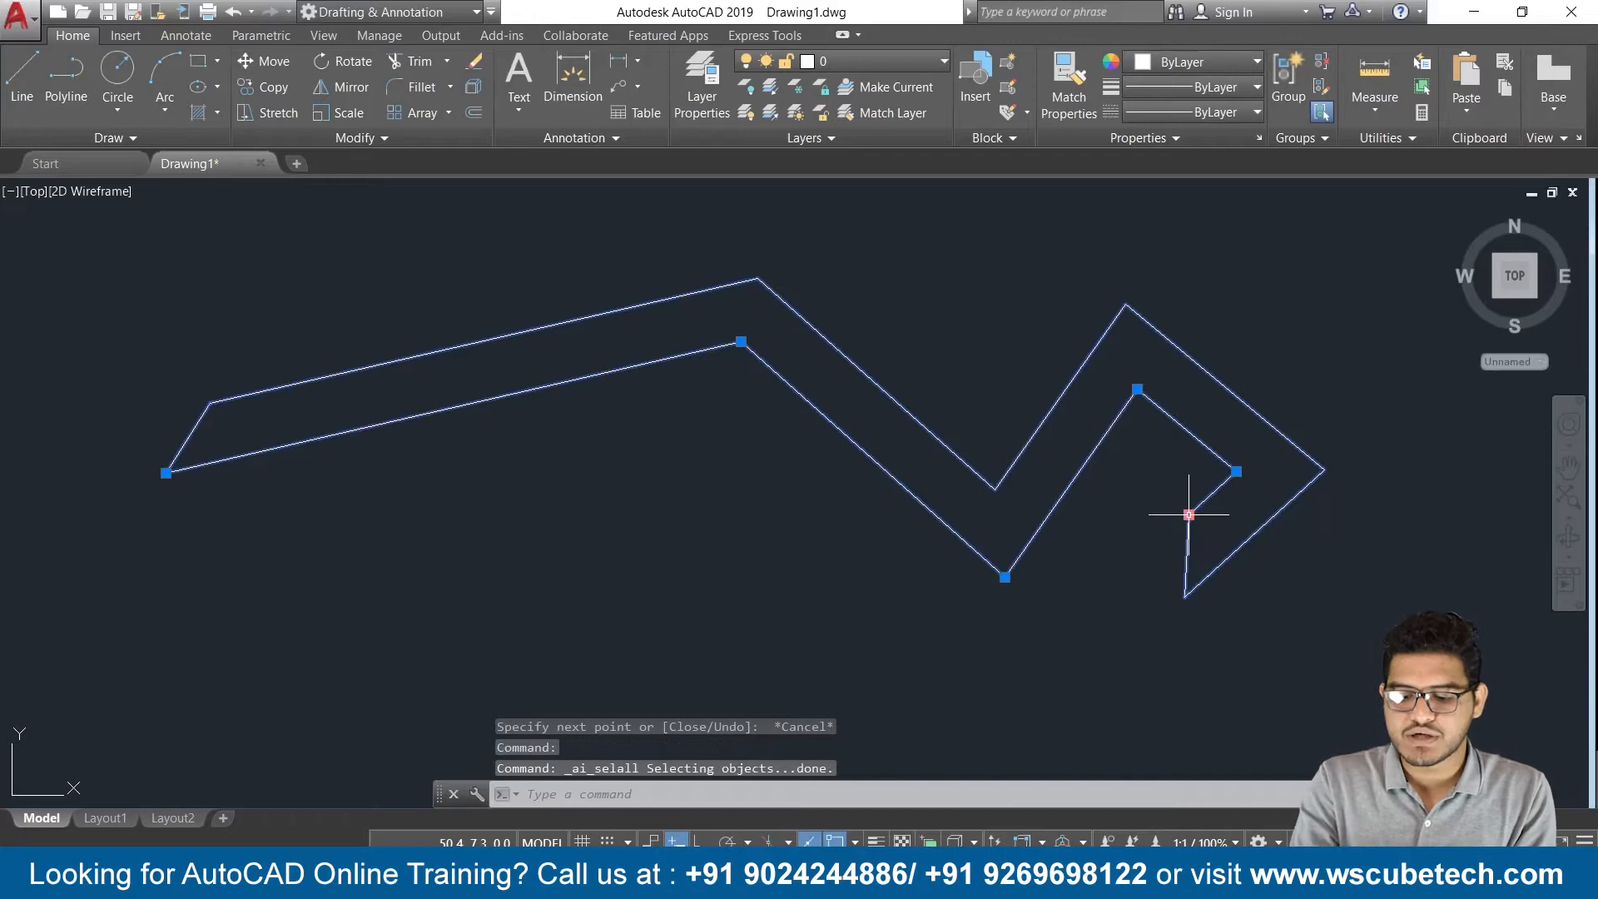
key(Delete)
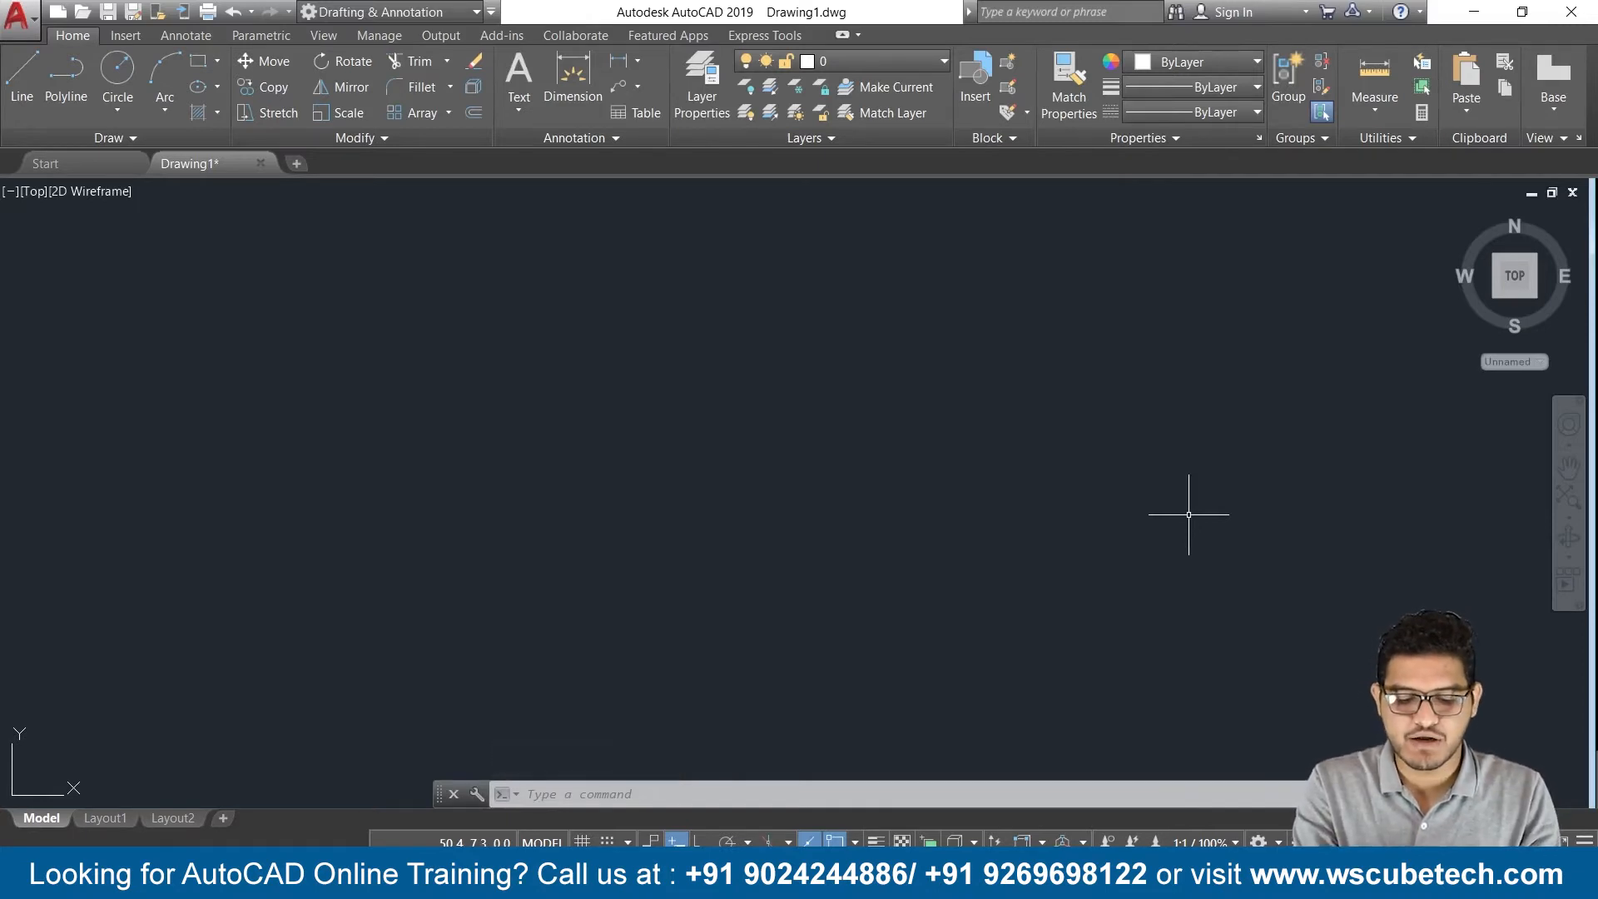
Modify the AUTO style with MLSTYLE, setting the start and end cap angles to 90 degrees
text(MLS)
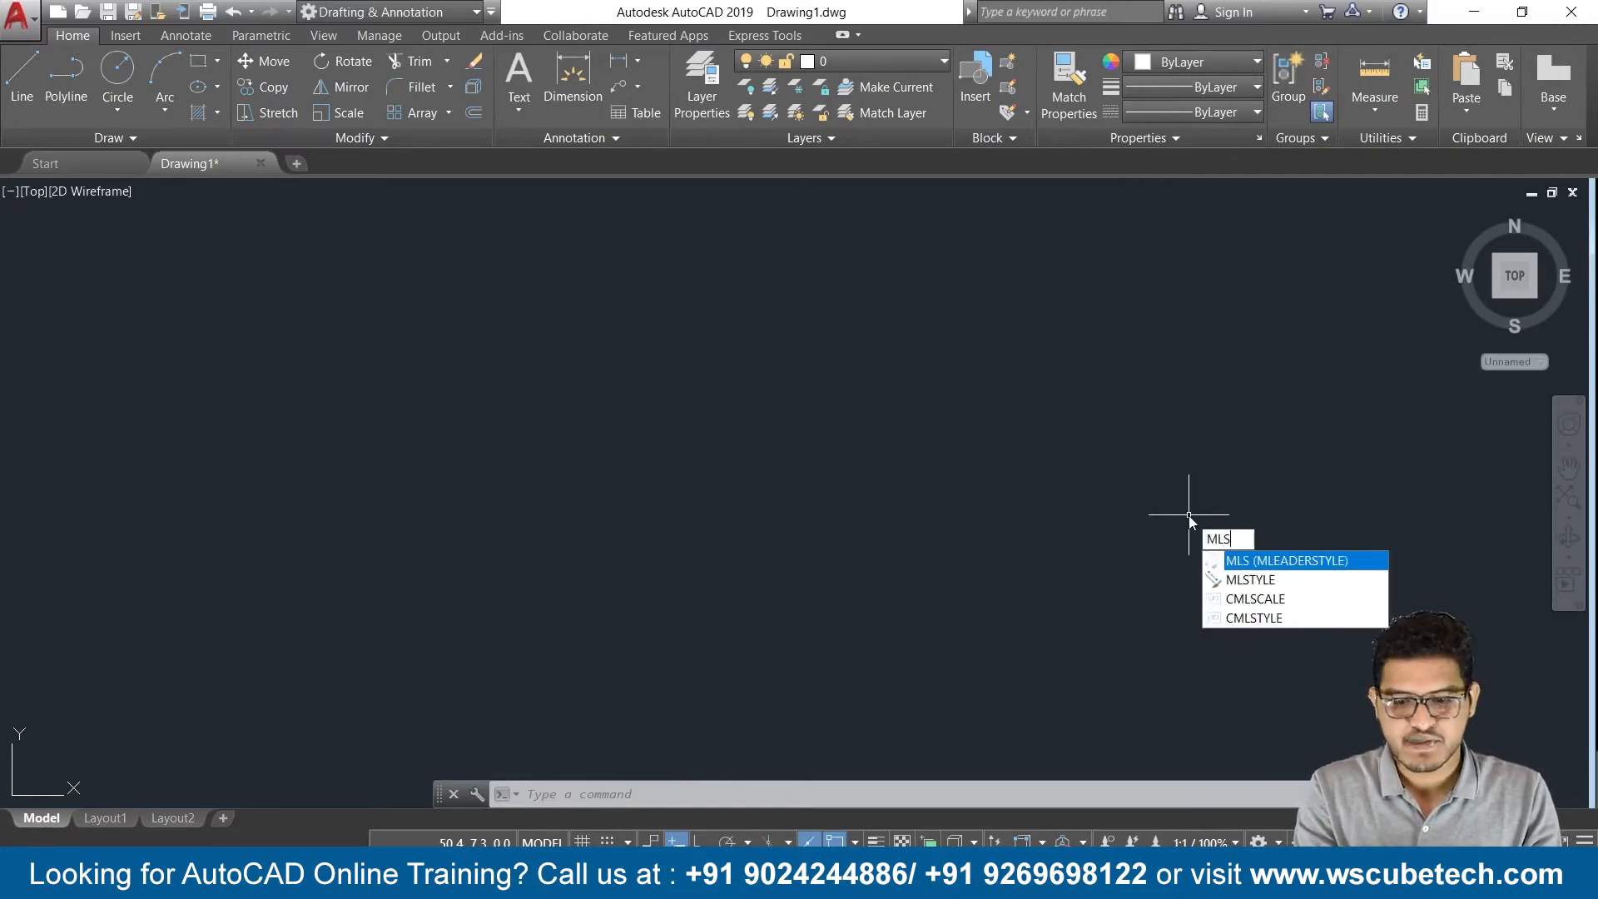
key(Down)
key(Return)
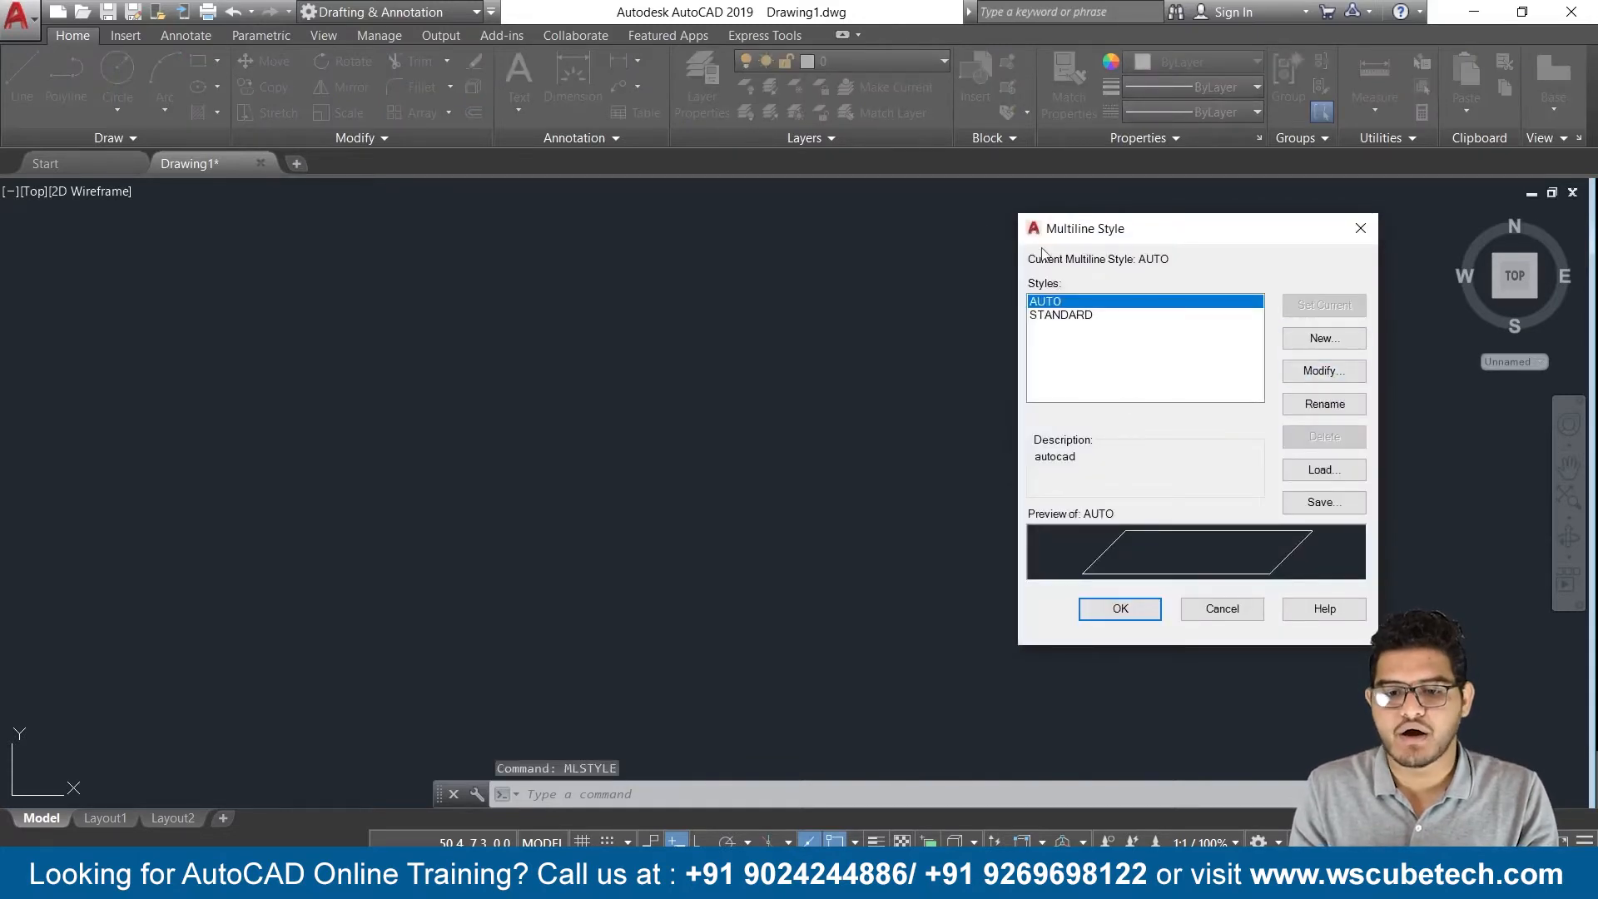
click(1319, 370)
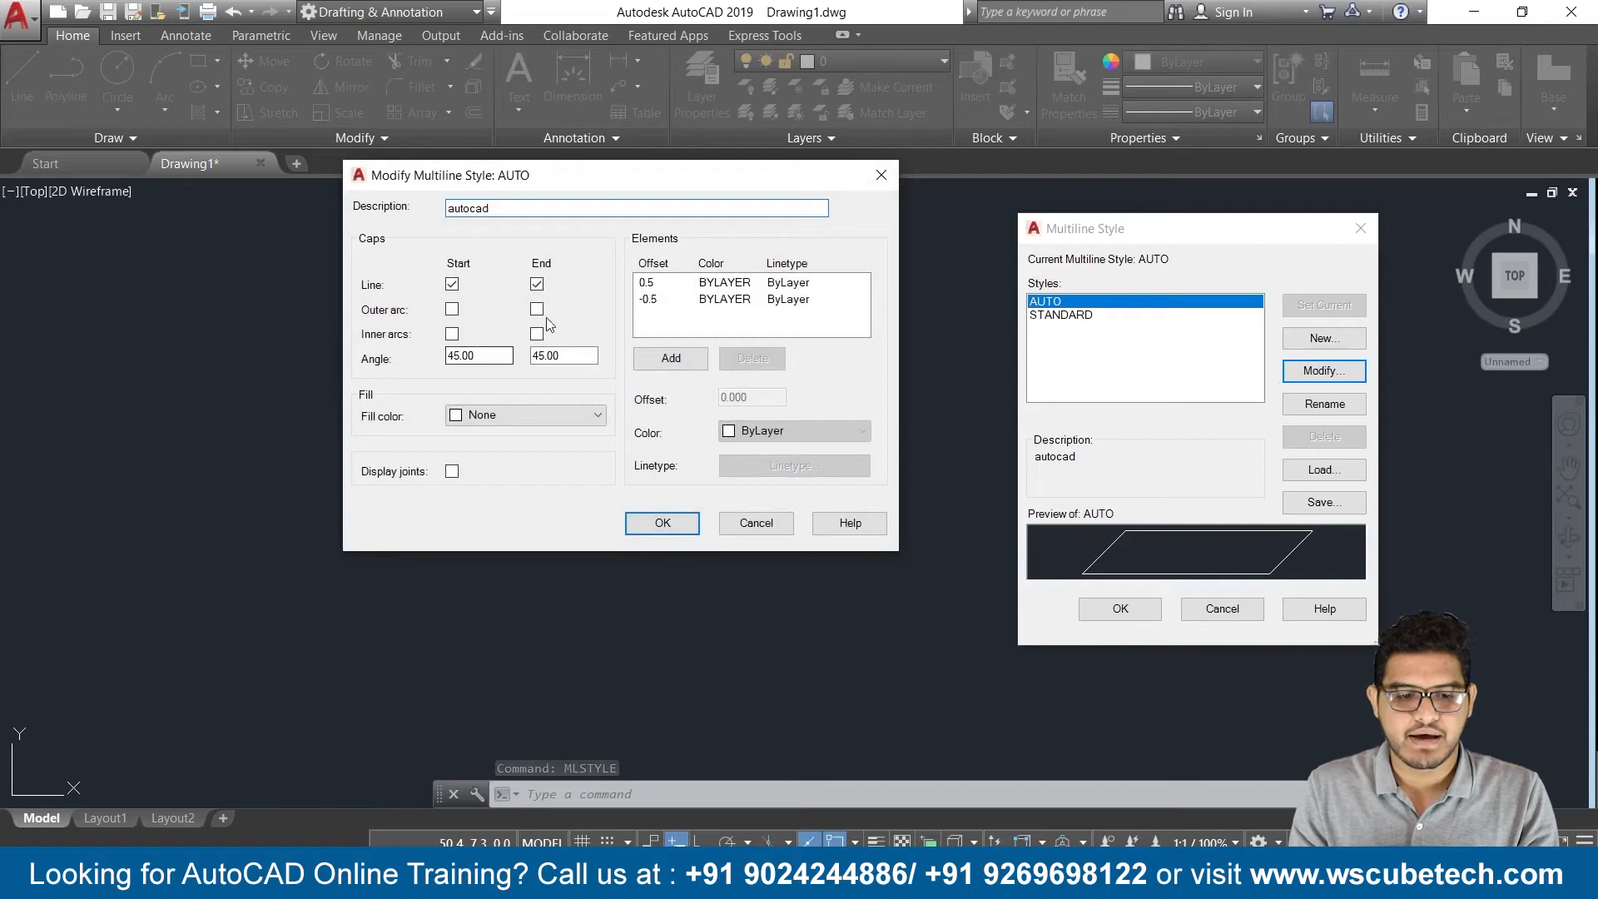
double_click(462, 356)
text(90)
key(Tab)
text(90)
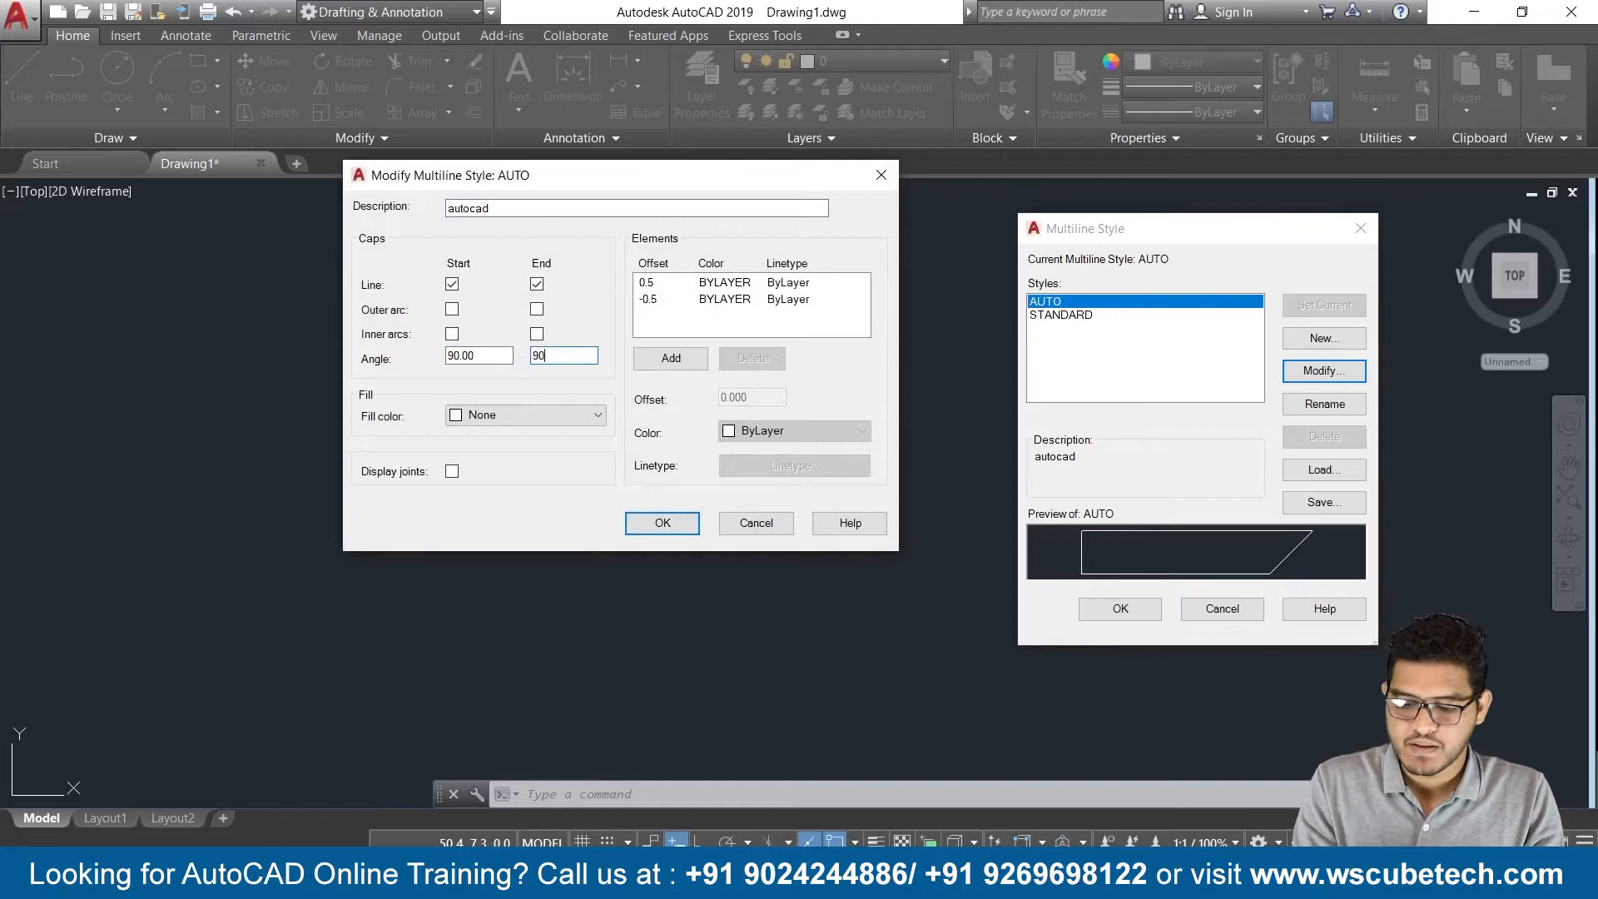
key(Return)
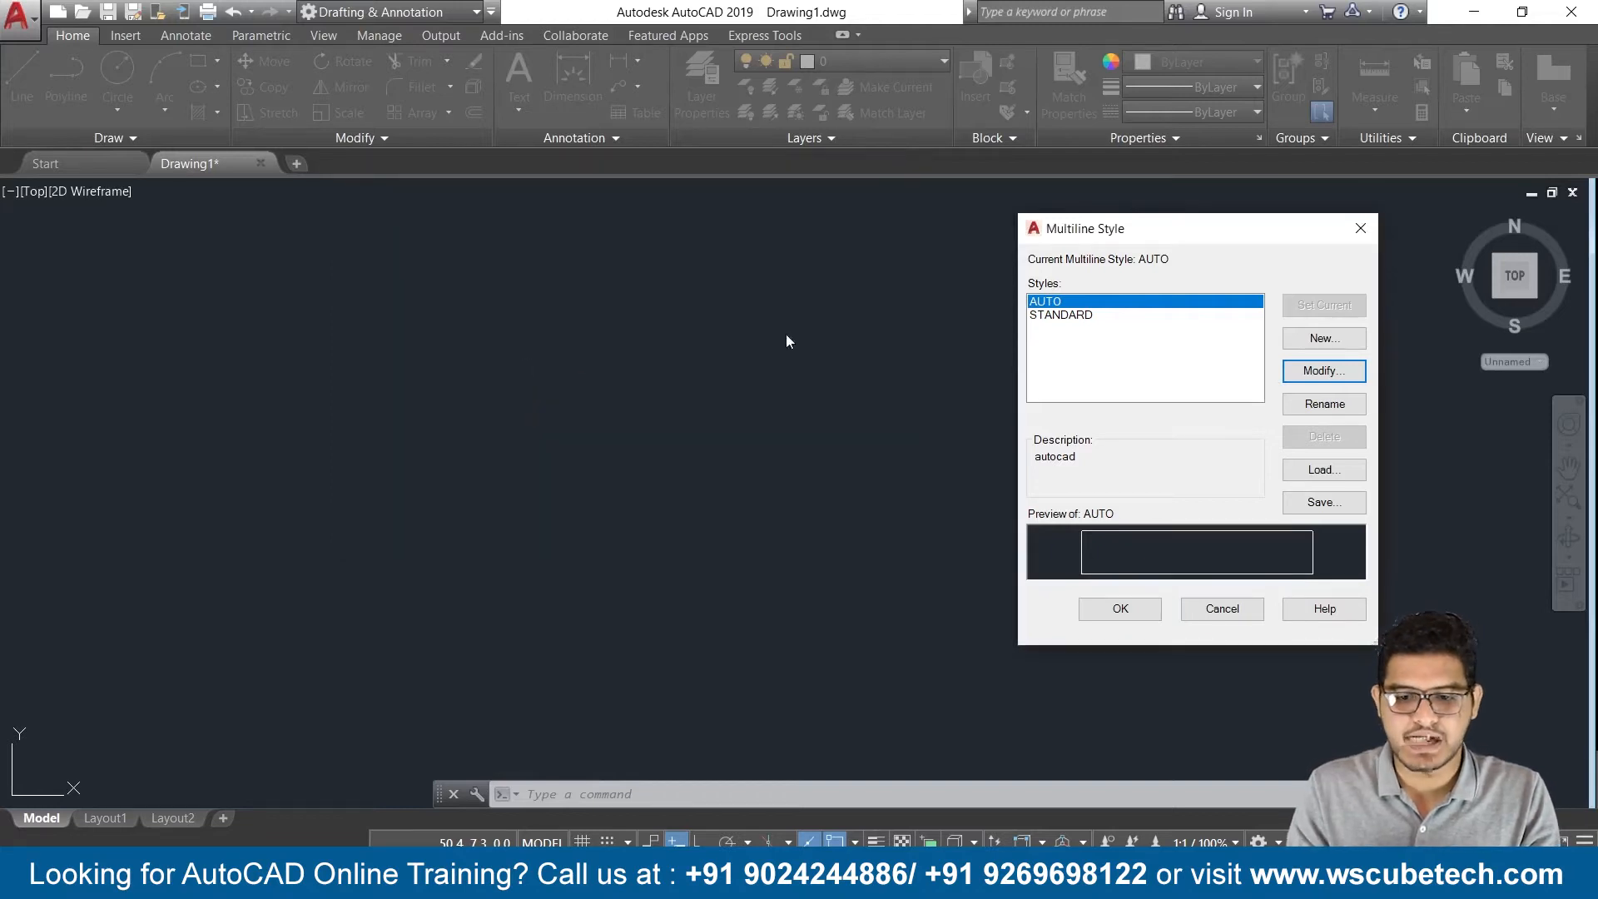
Turn off both line caps of the AUTO style and set its fill color to ByLayer after trying Yellow and Red
click(1320, 372)
click(452, 285)
click(536, 284)
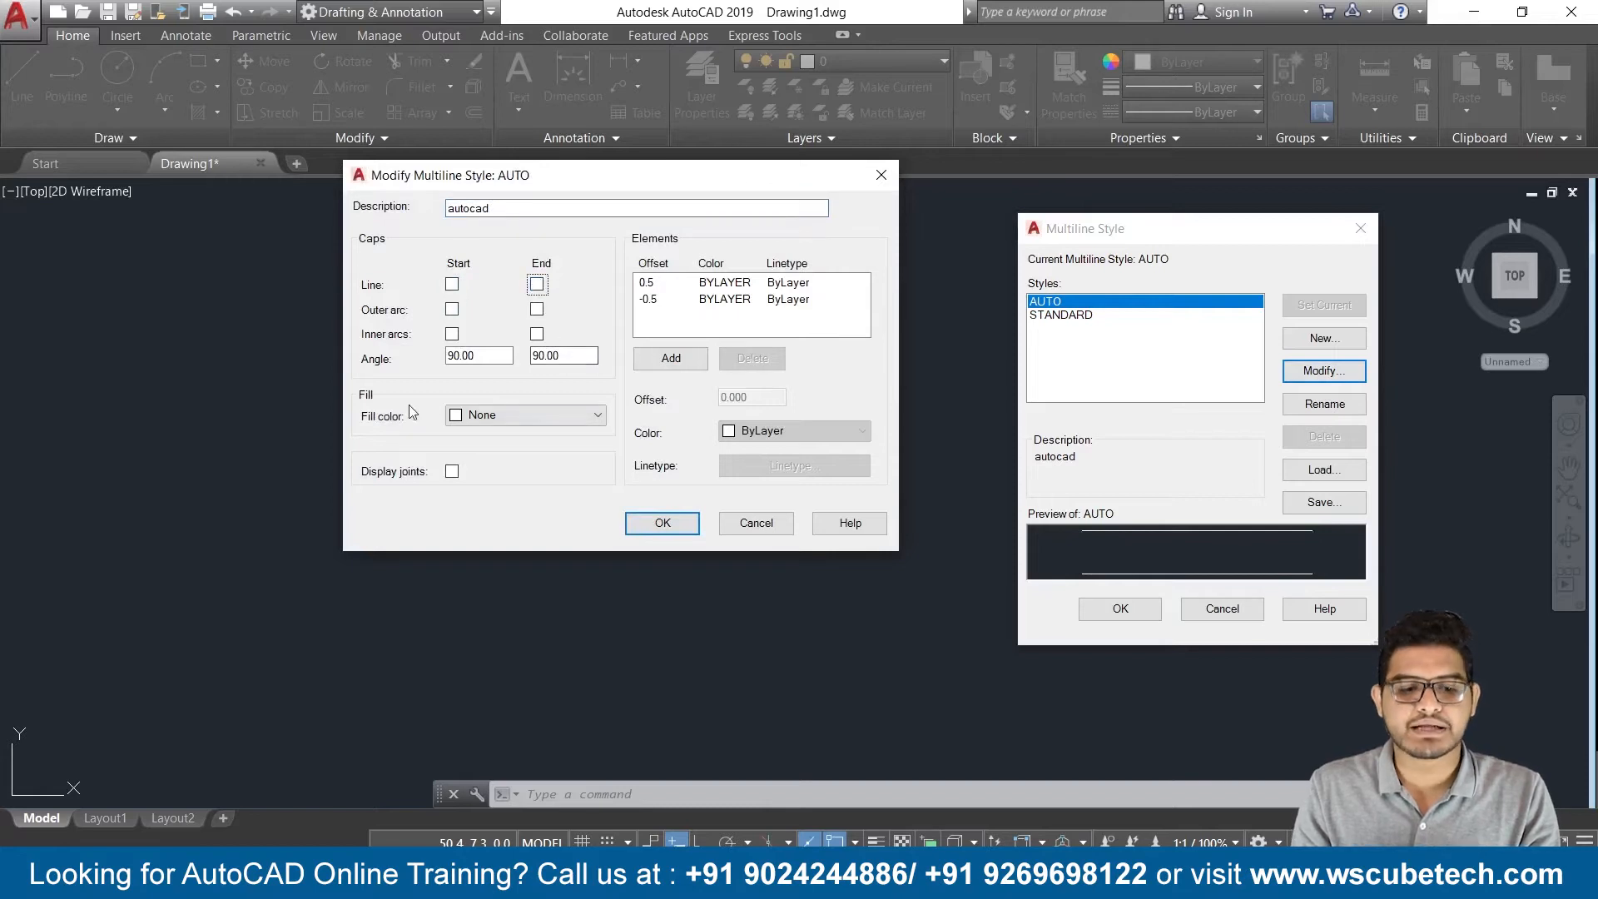
click(600, 416)
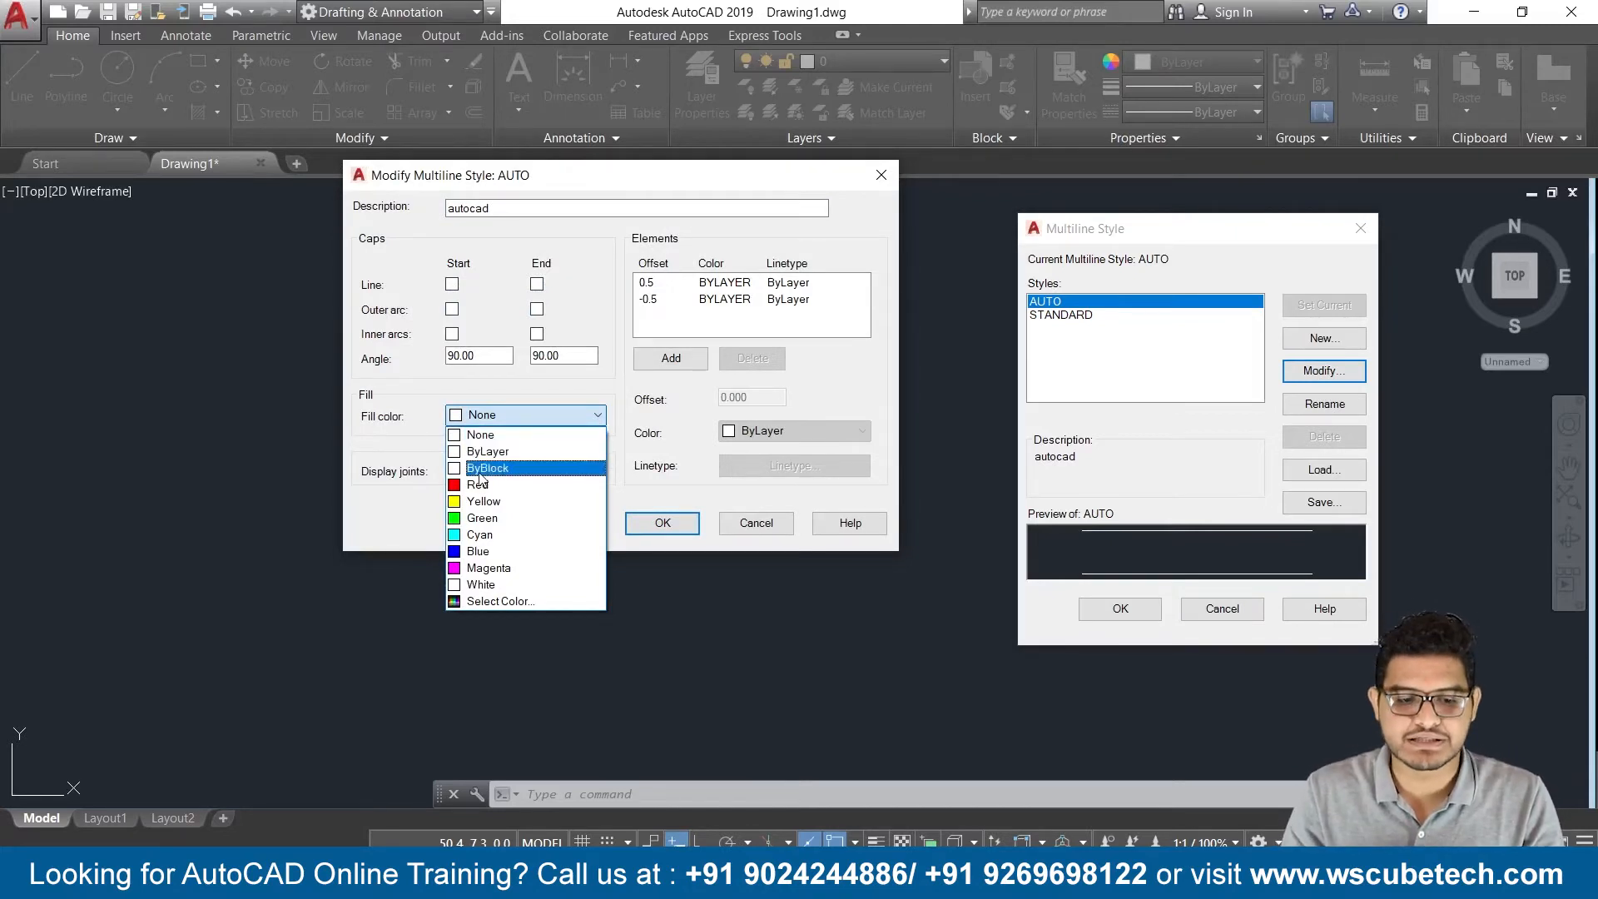
click(532, 501)
click(522, 414)
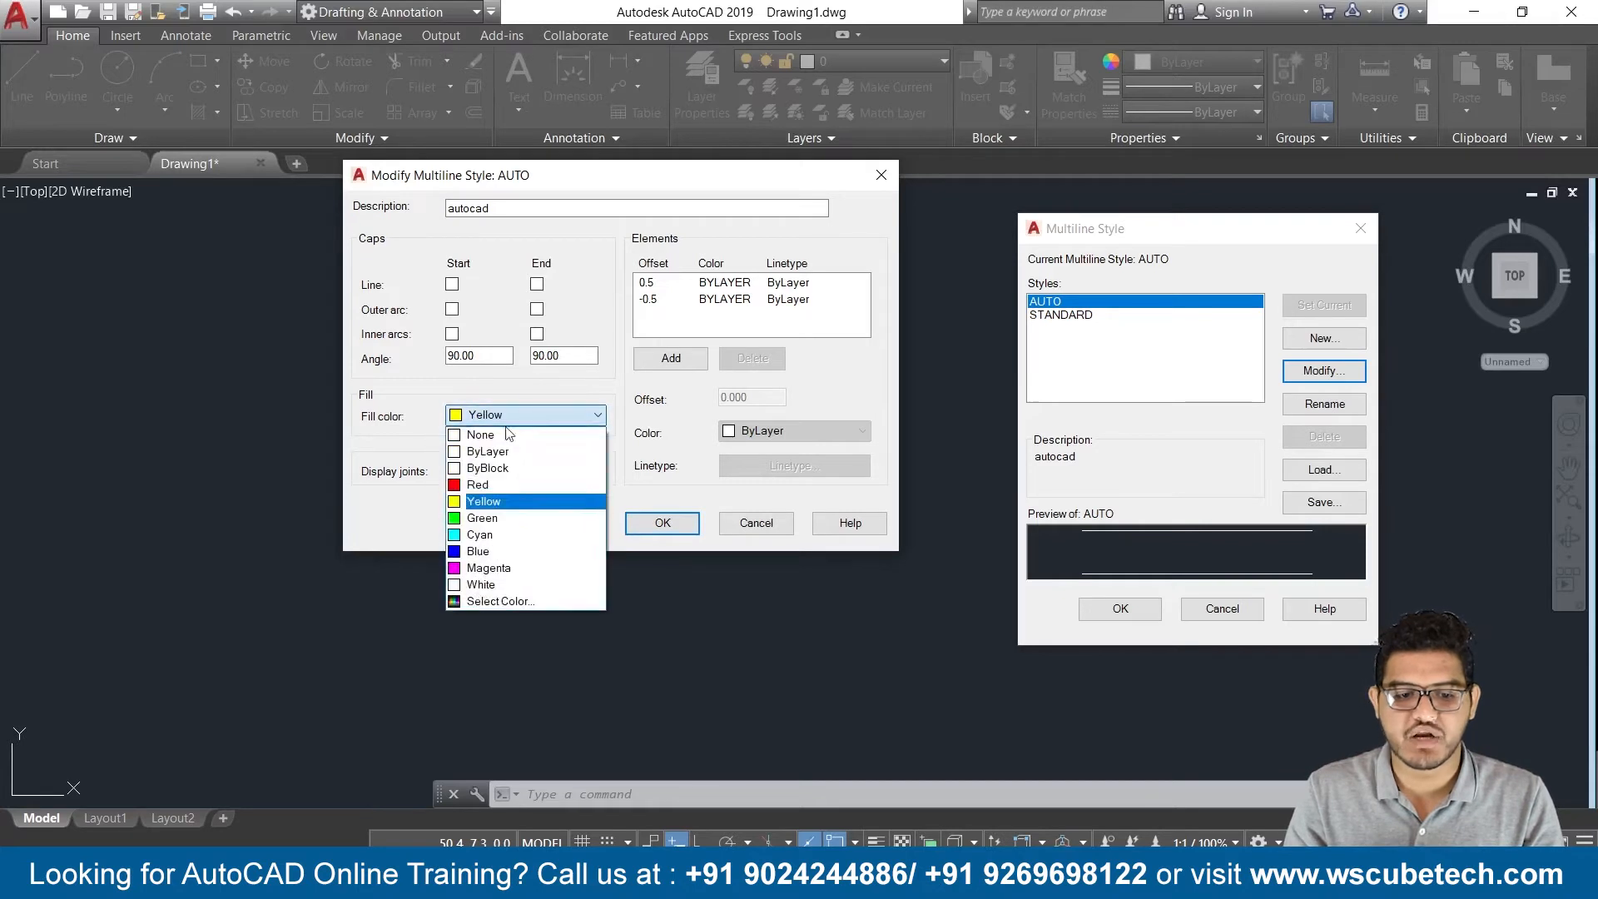
click(491, 485)
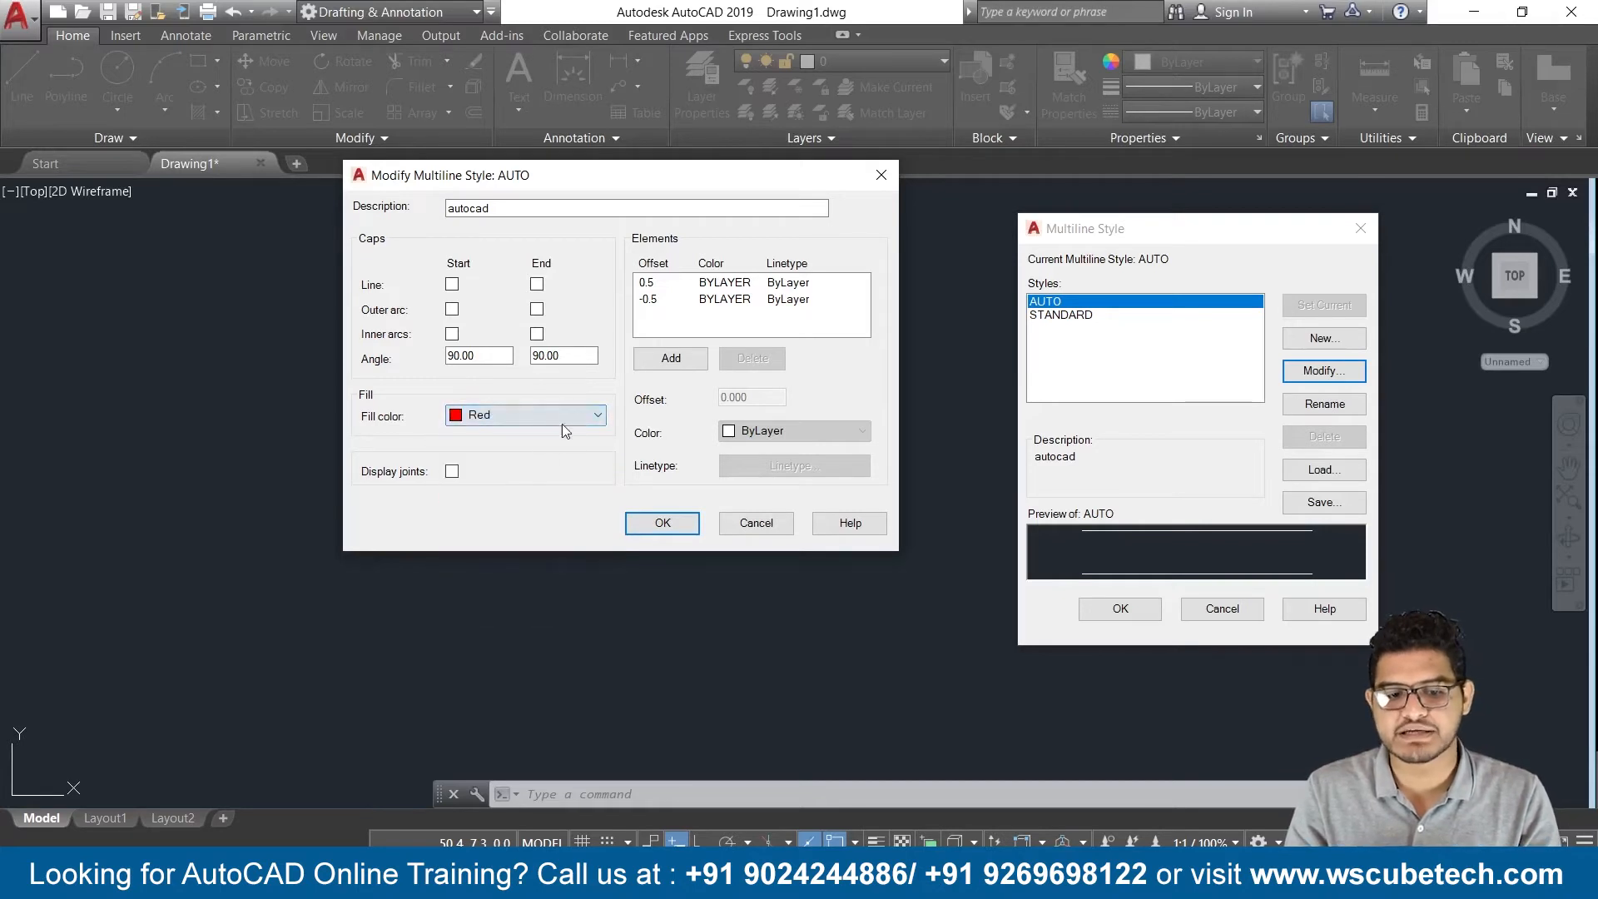
click(581, 418)
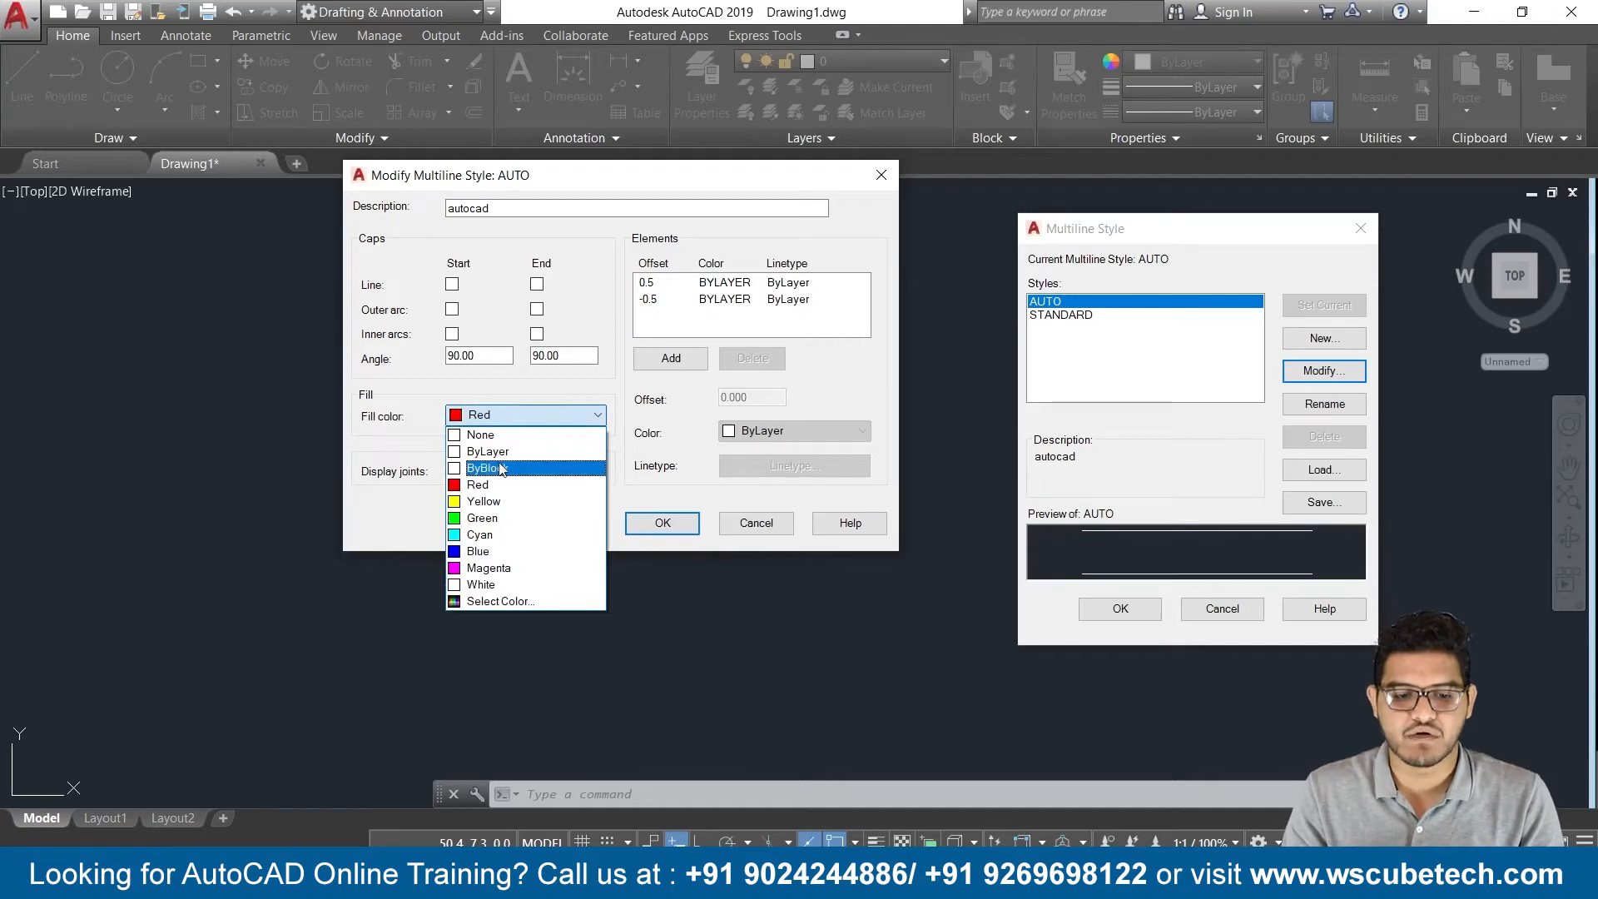
click(537, 452)
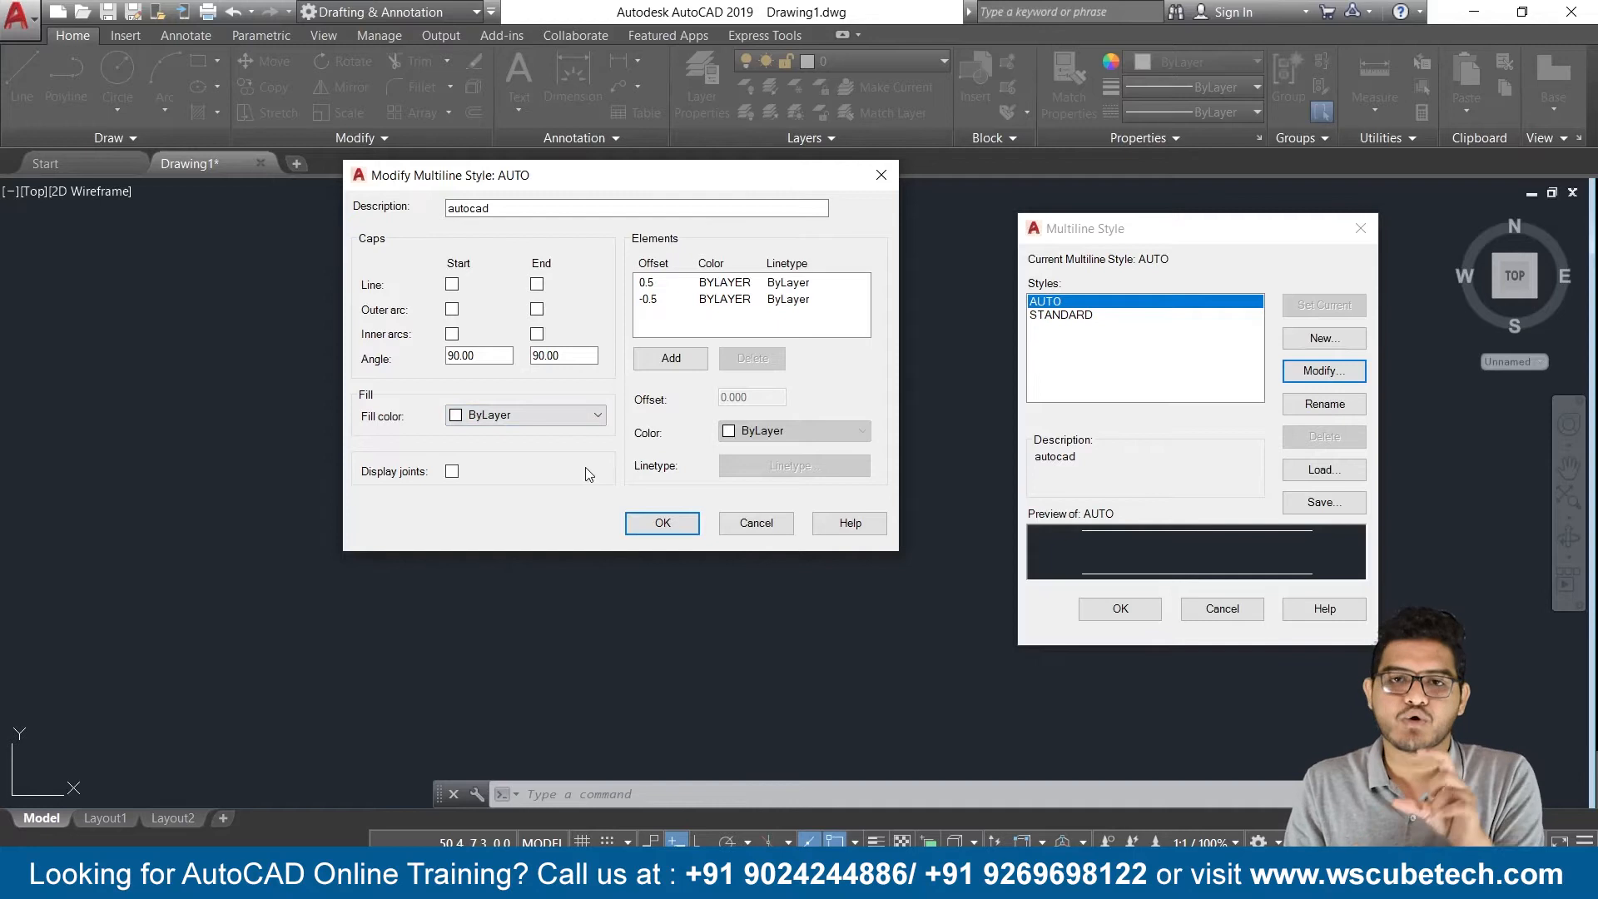
click(665, 524)
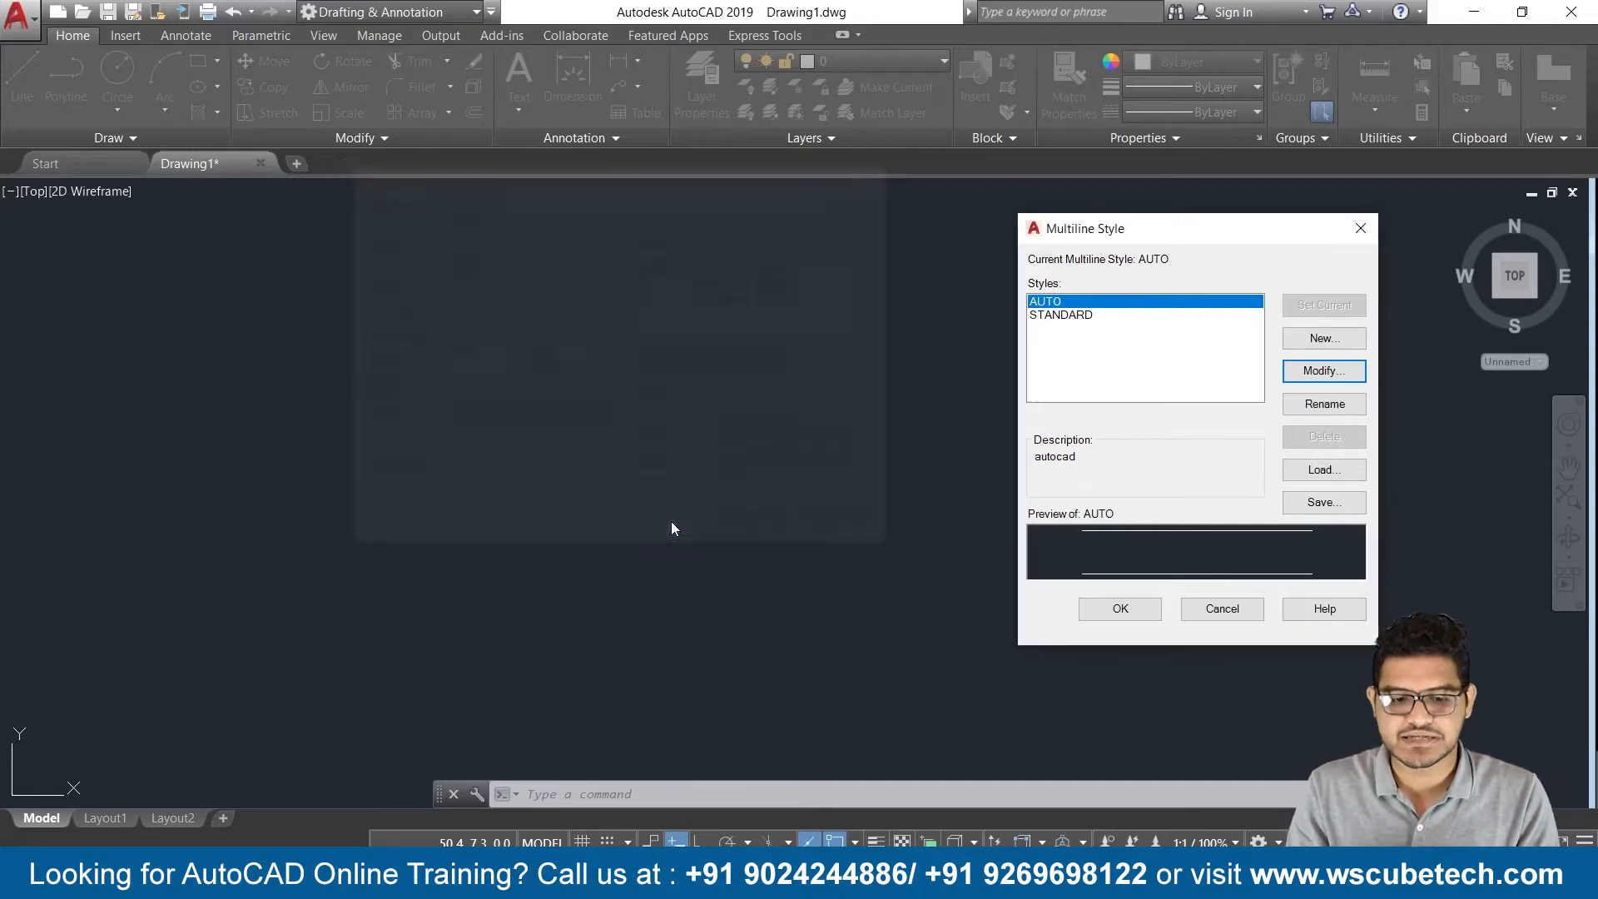
click(1120, 608)
Draw a three-segment filled multiline with MLINE in the AUTO style and erase it
text(ml)
key(Return)
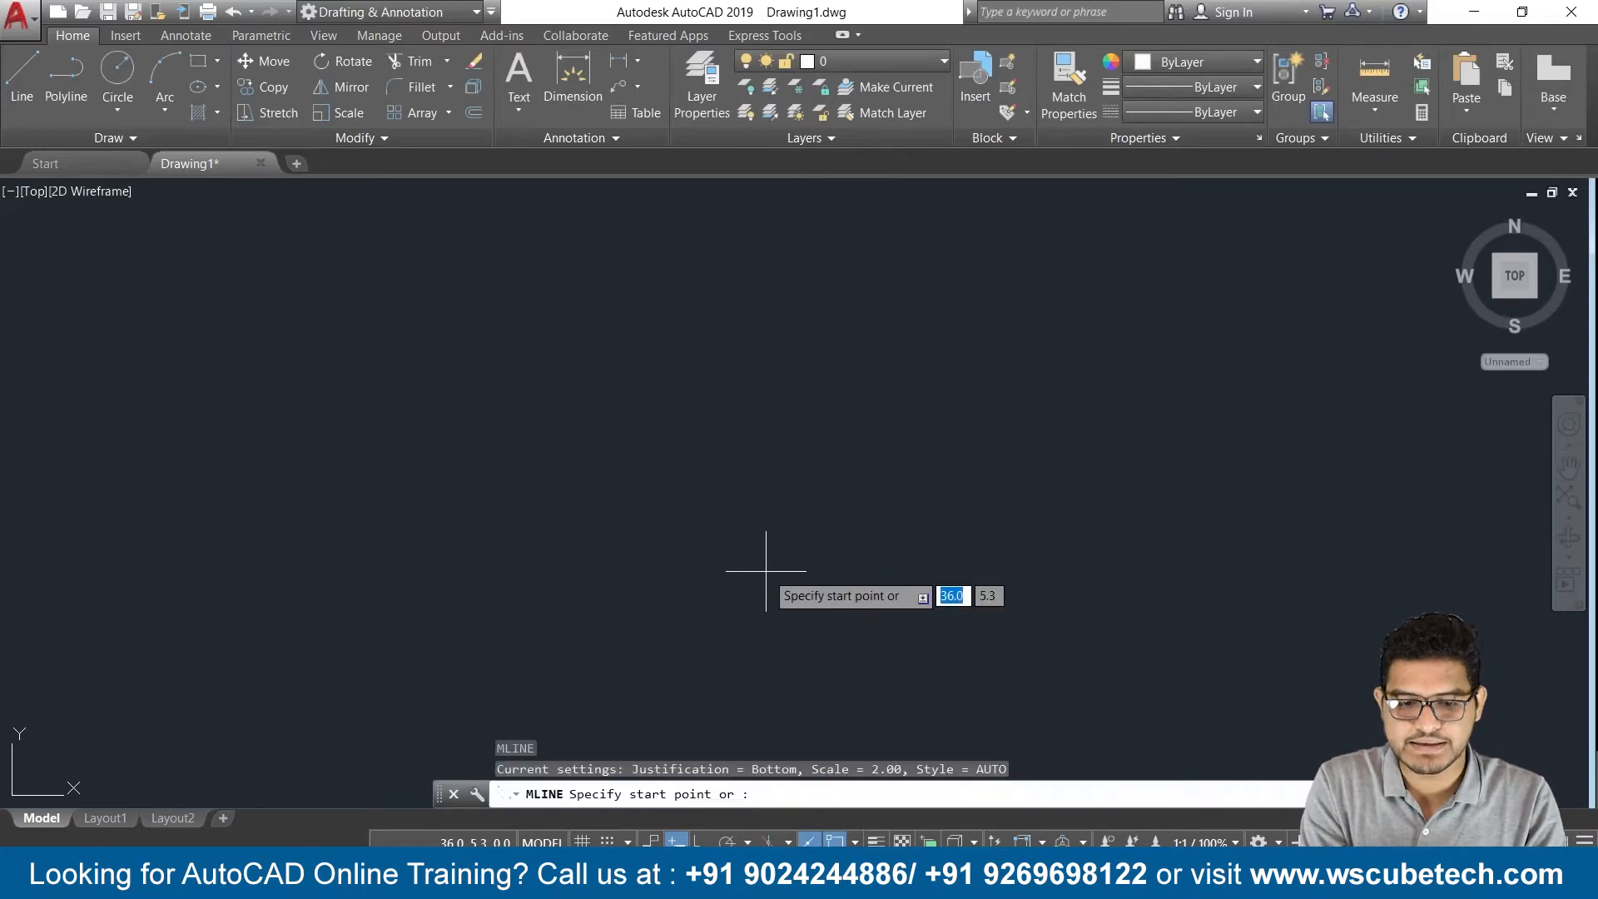
click(447, 463)
click(791, 341)
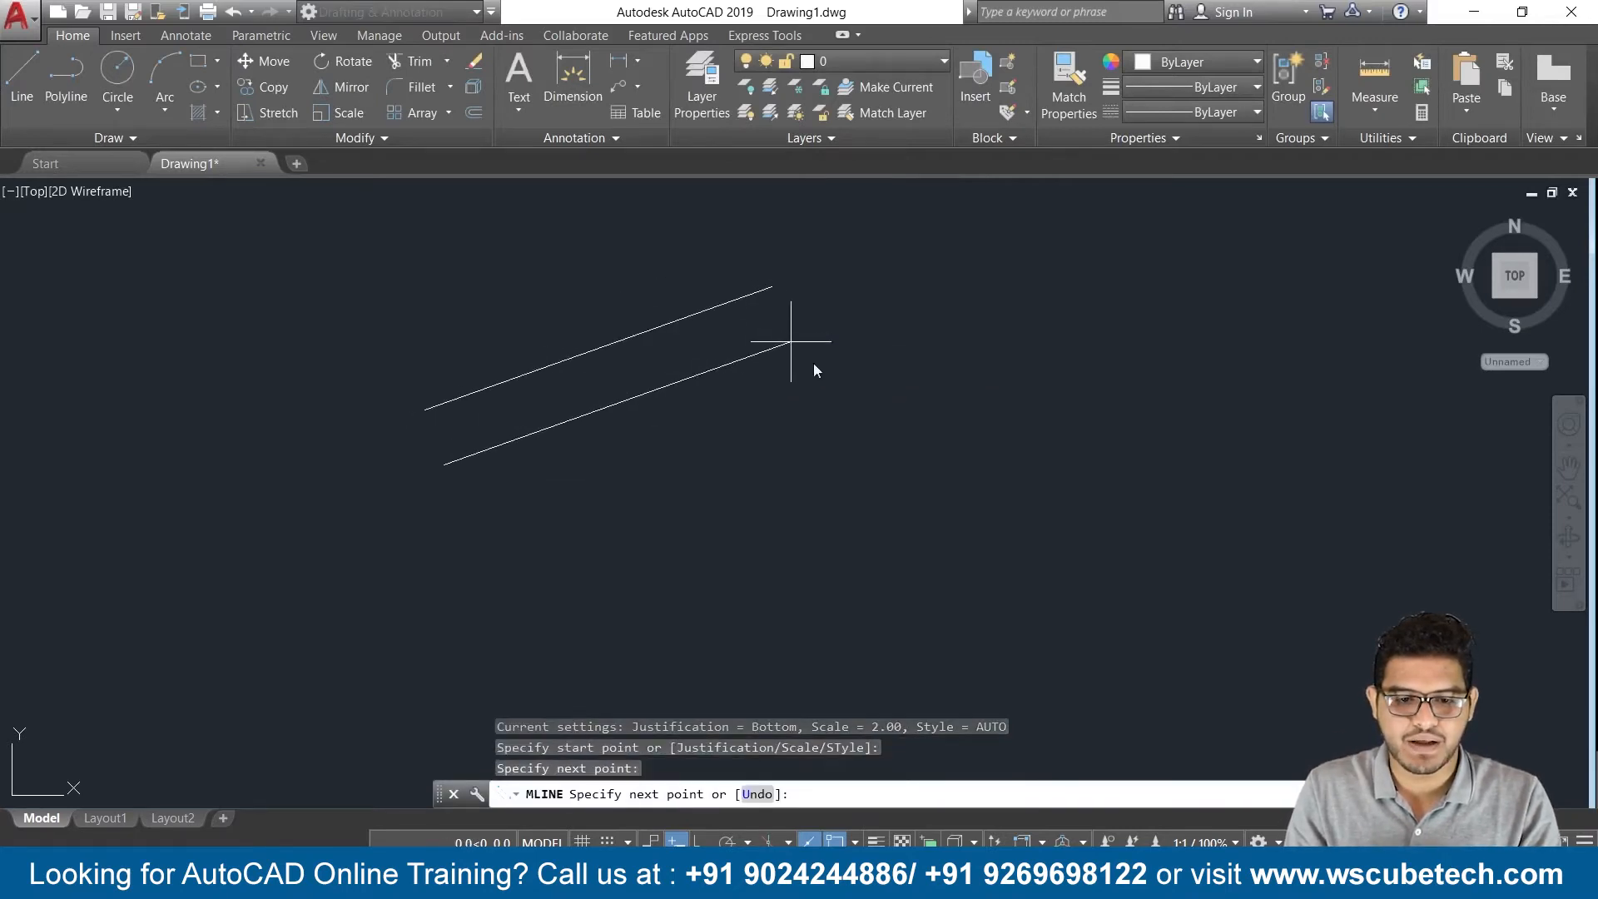
click(932, 498)
click(1090, 453)
key(Return)
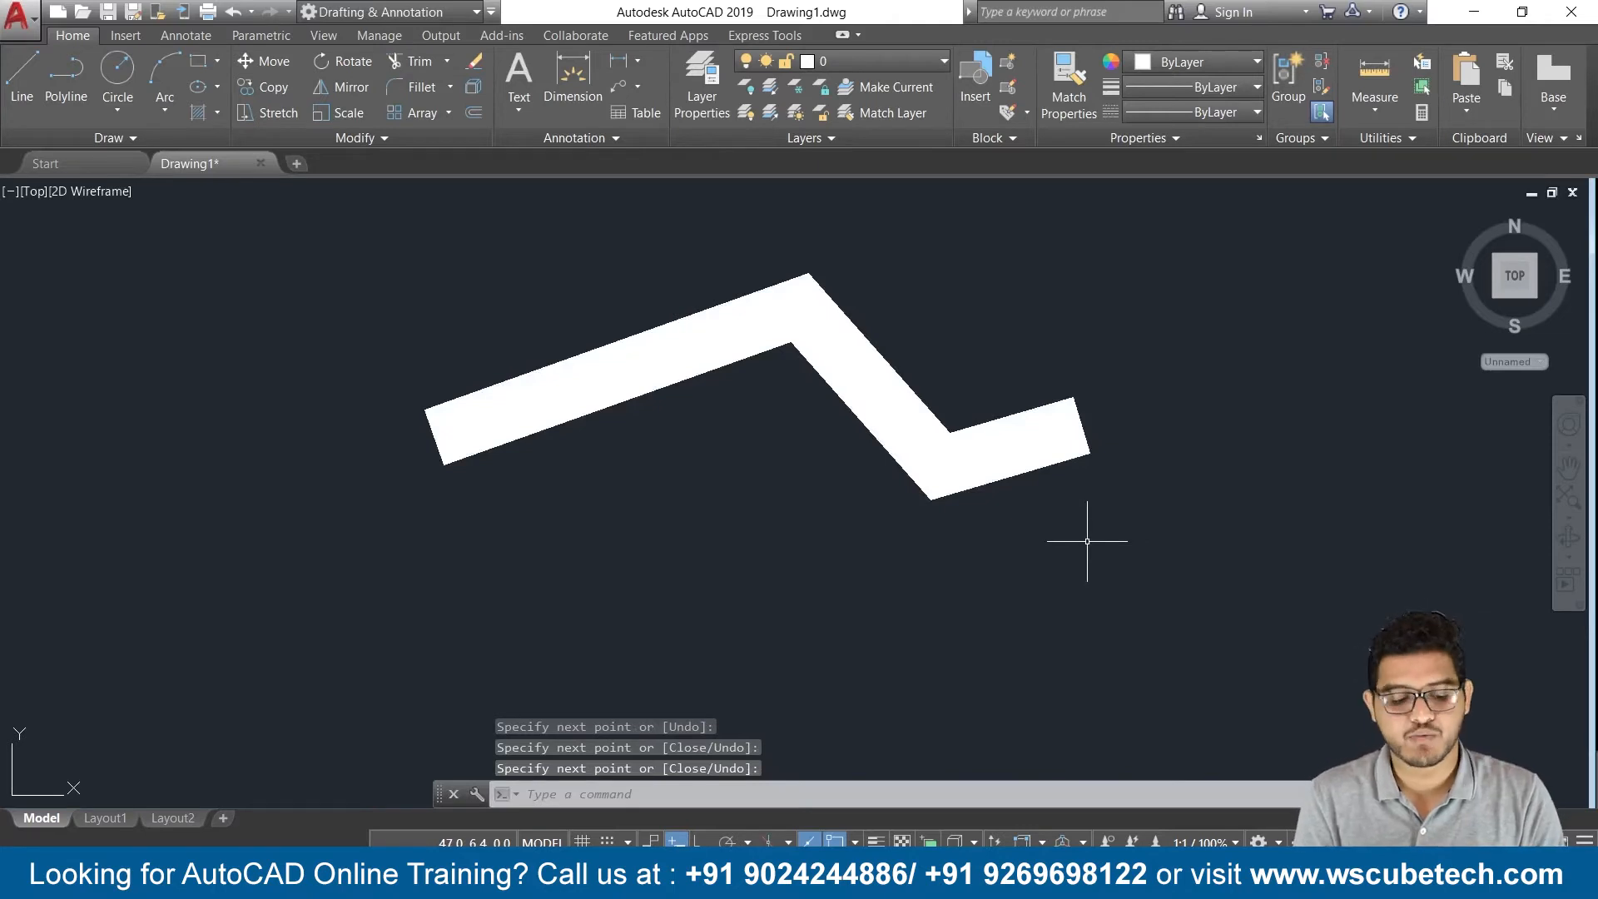
key(ctrl+a)
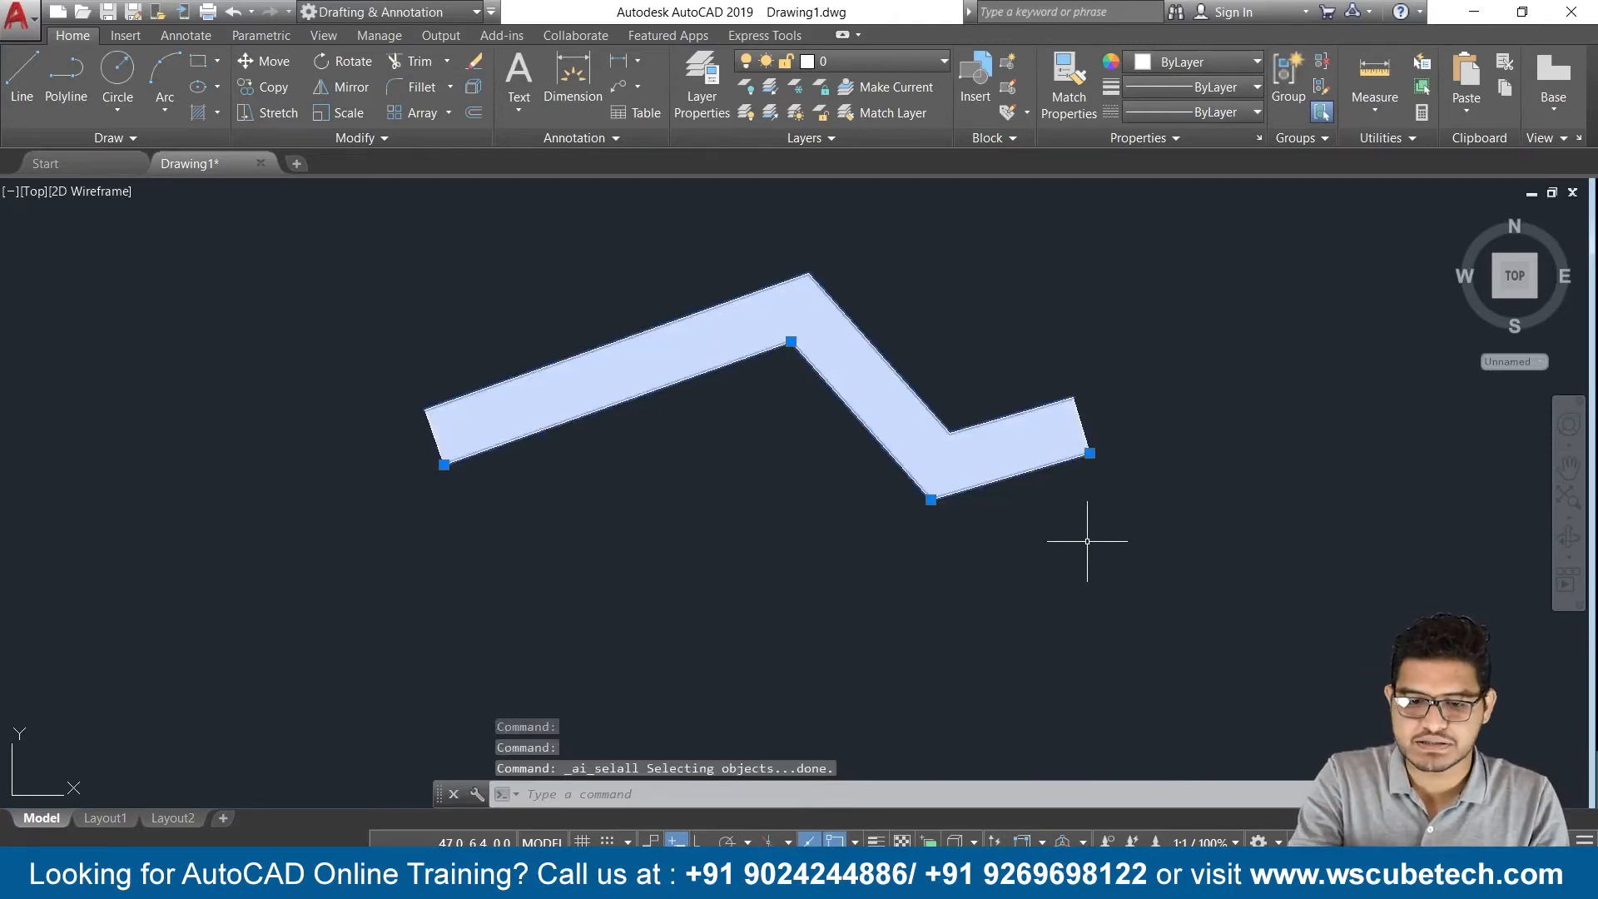
key(Delete)
Modify the AUTO style with MLSTYLE, turning on Display joints and the start and end line caps, and accept it
text(MLS)
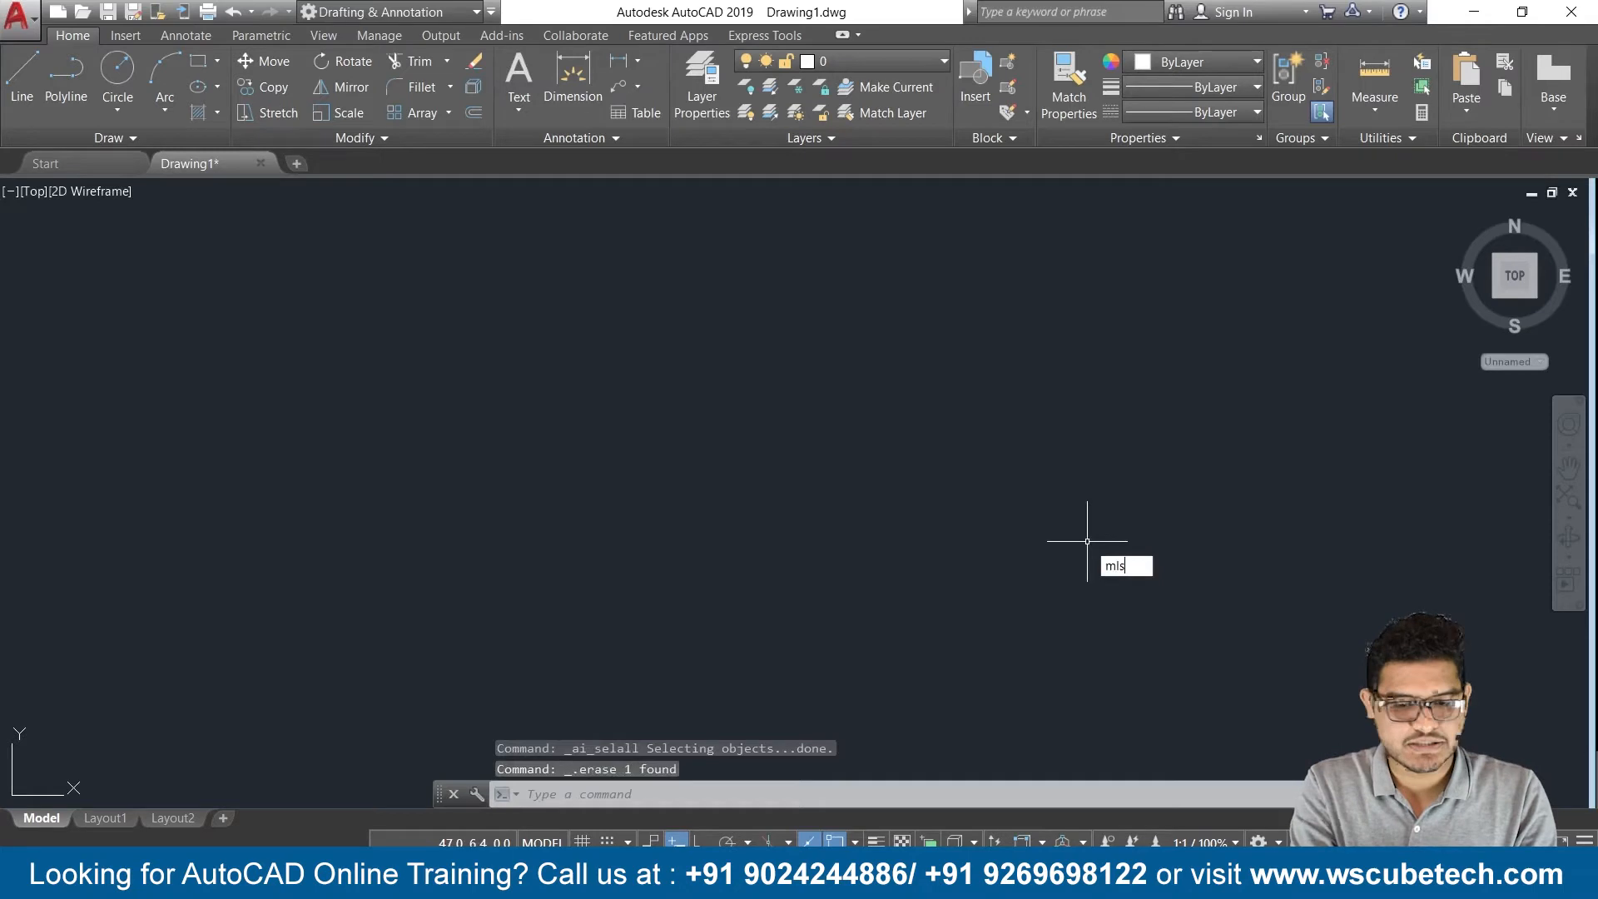
click(1148, 609)
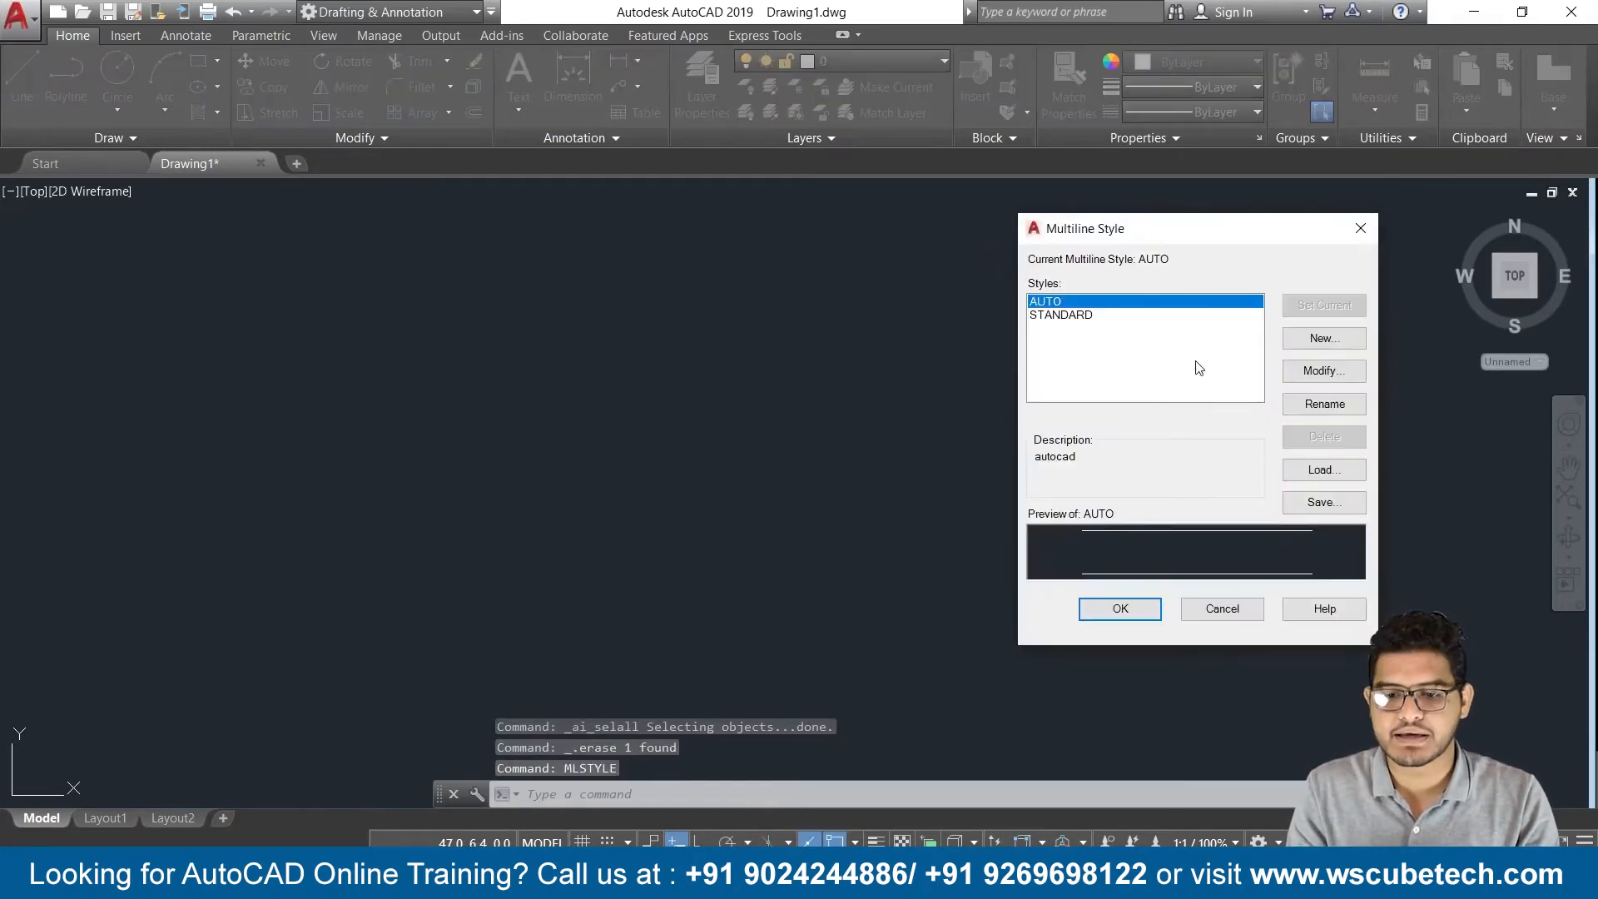
click(1331, 372)
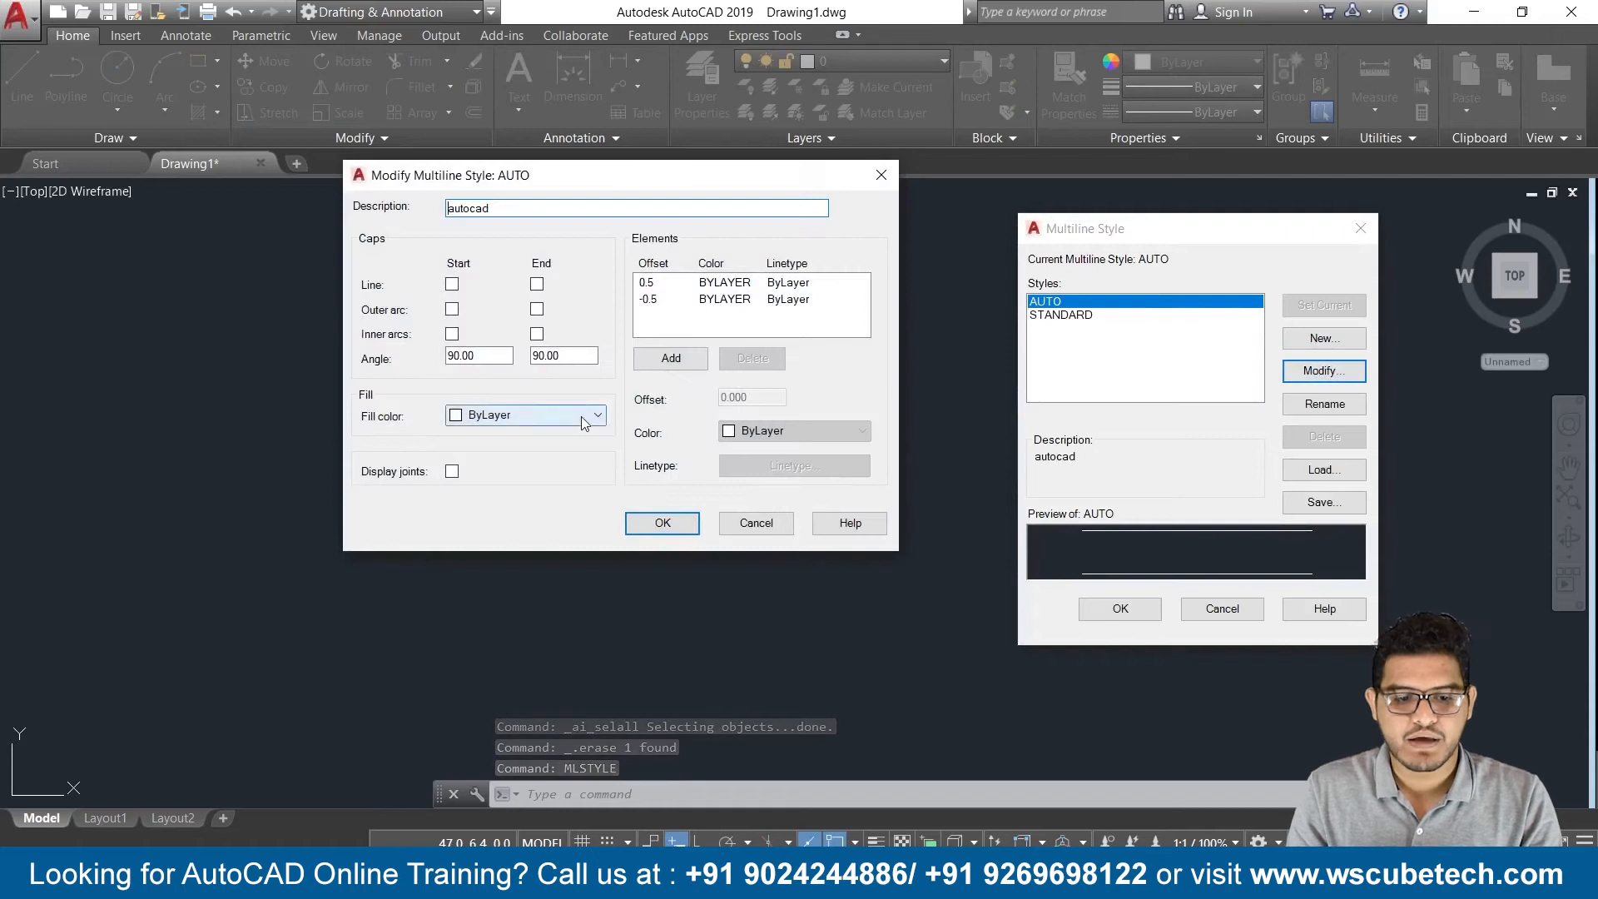
click(529, 415)
click(528, 421)
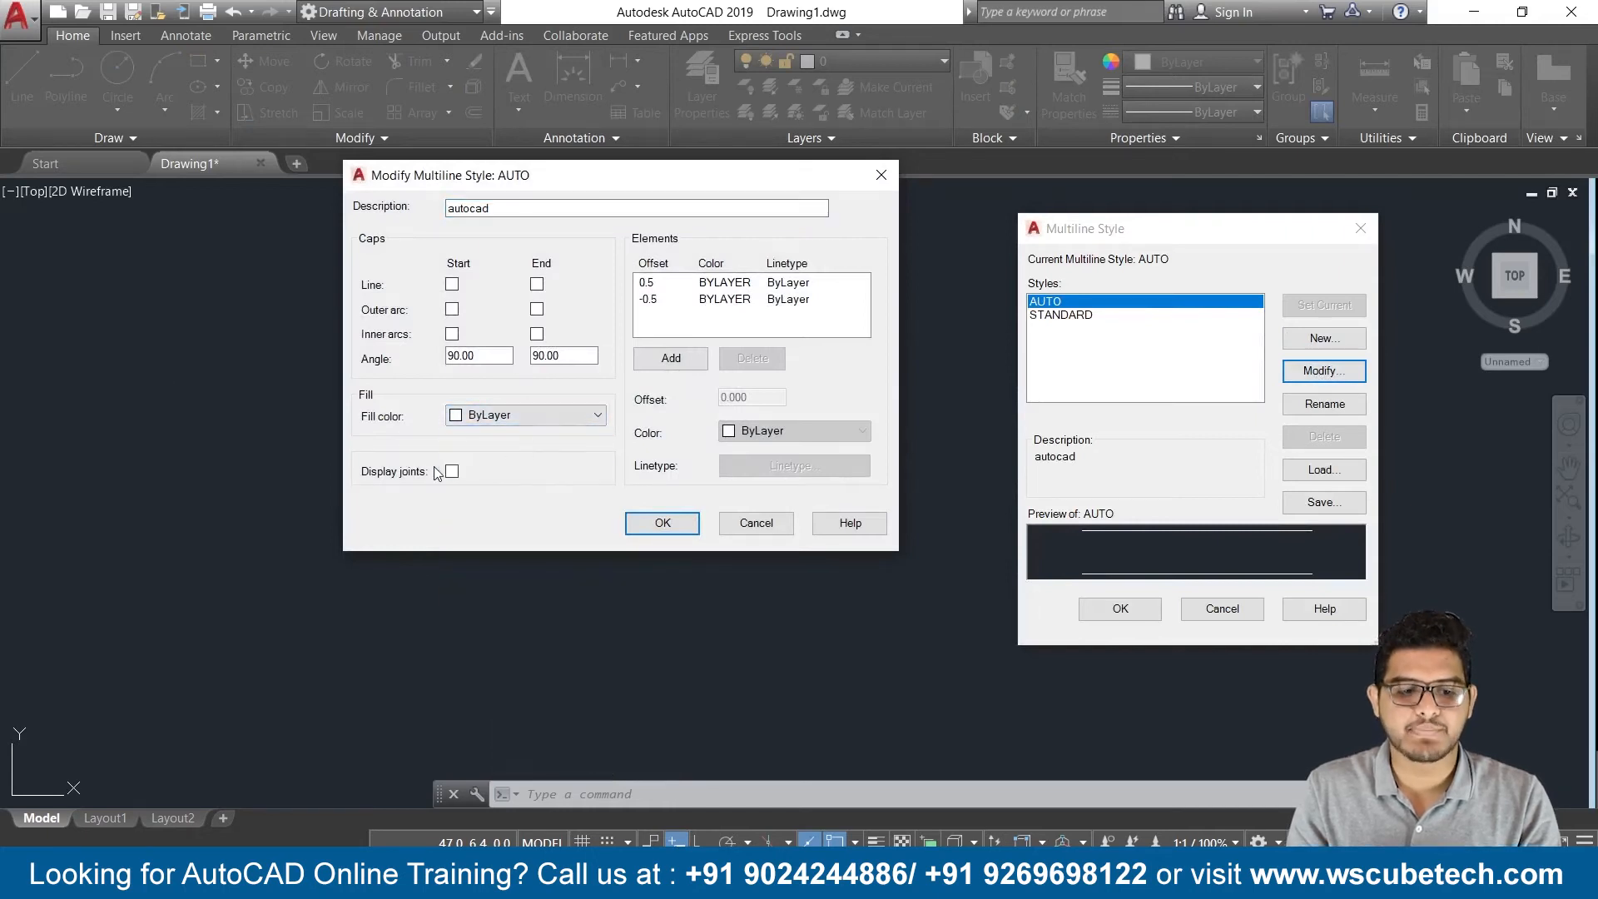
click(451, 472)
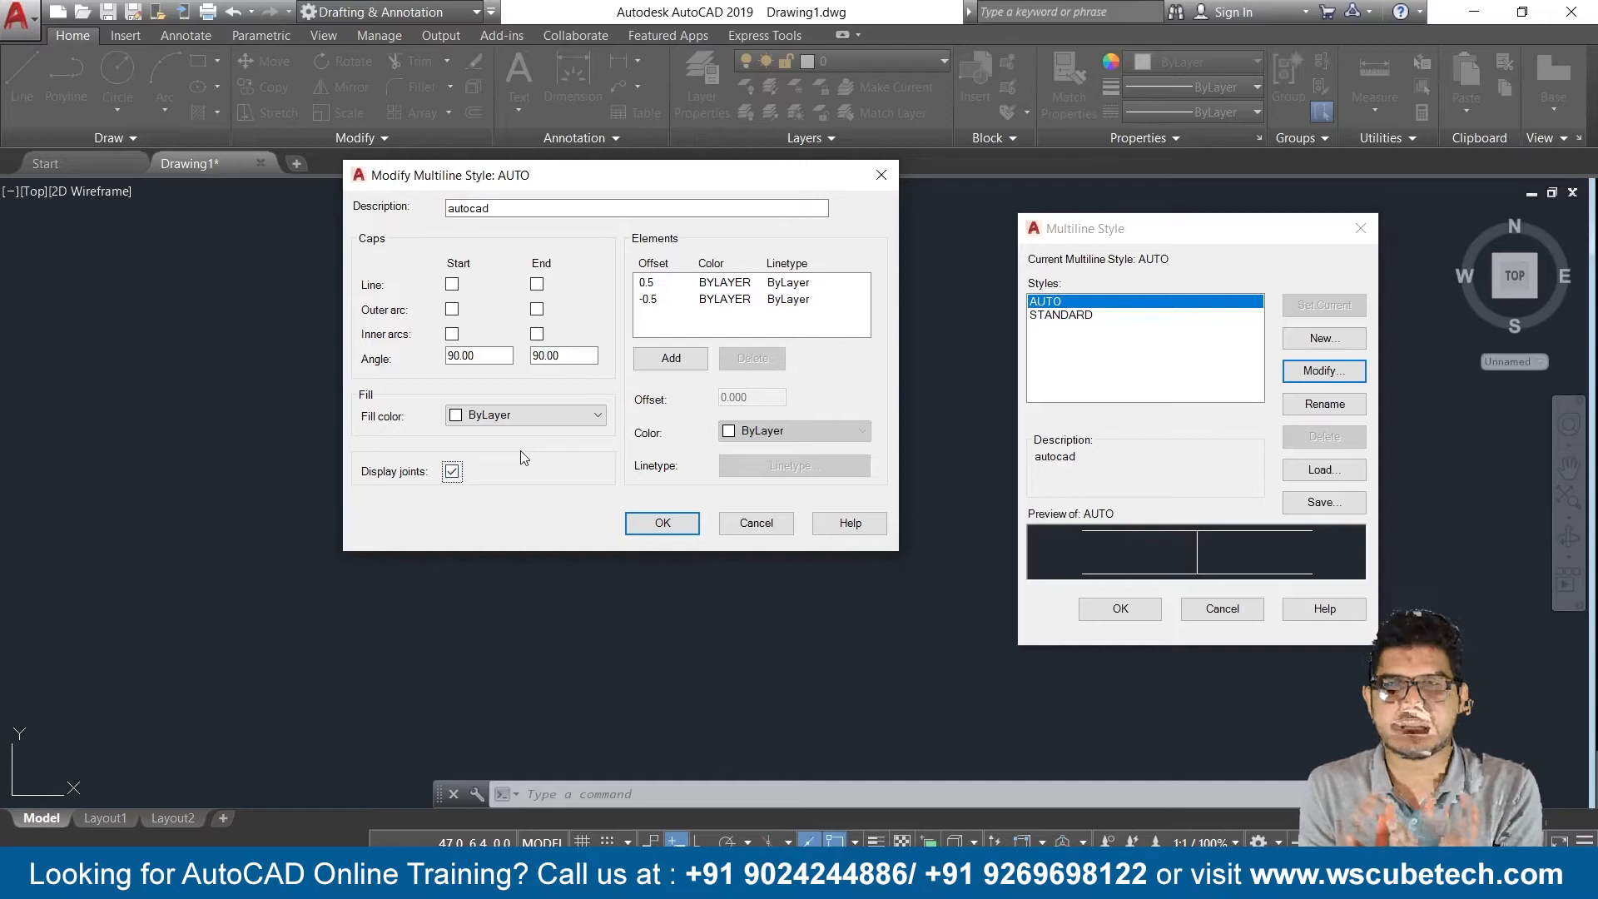
click(452, 284)
click(536, 284)
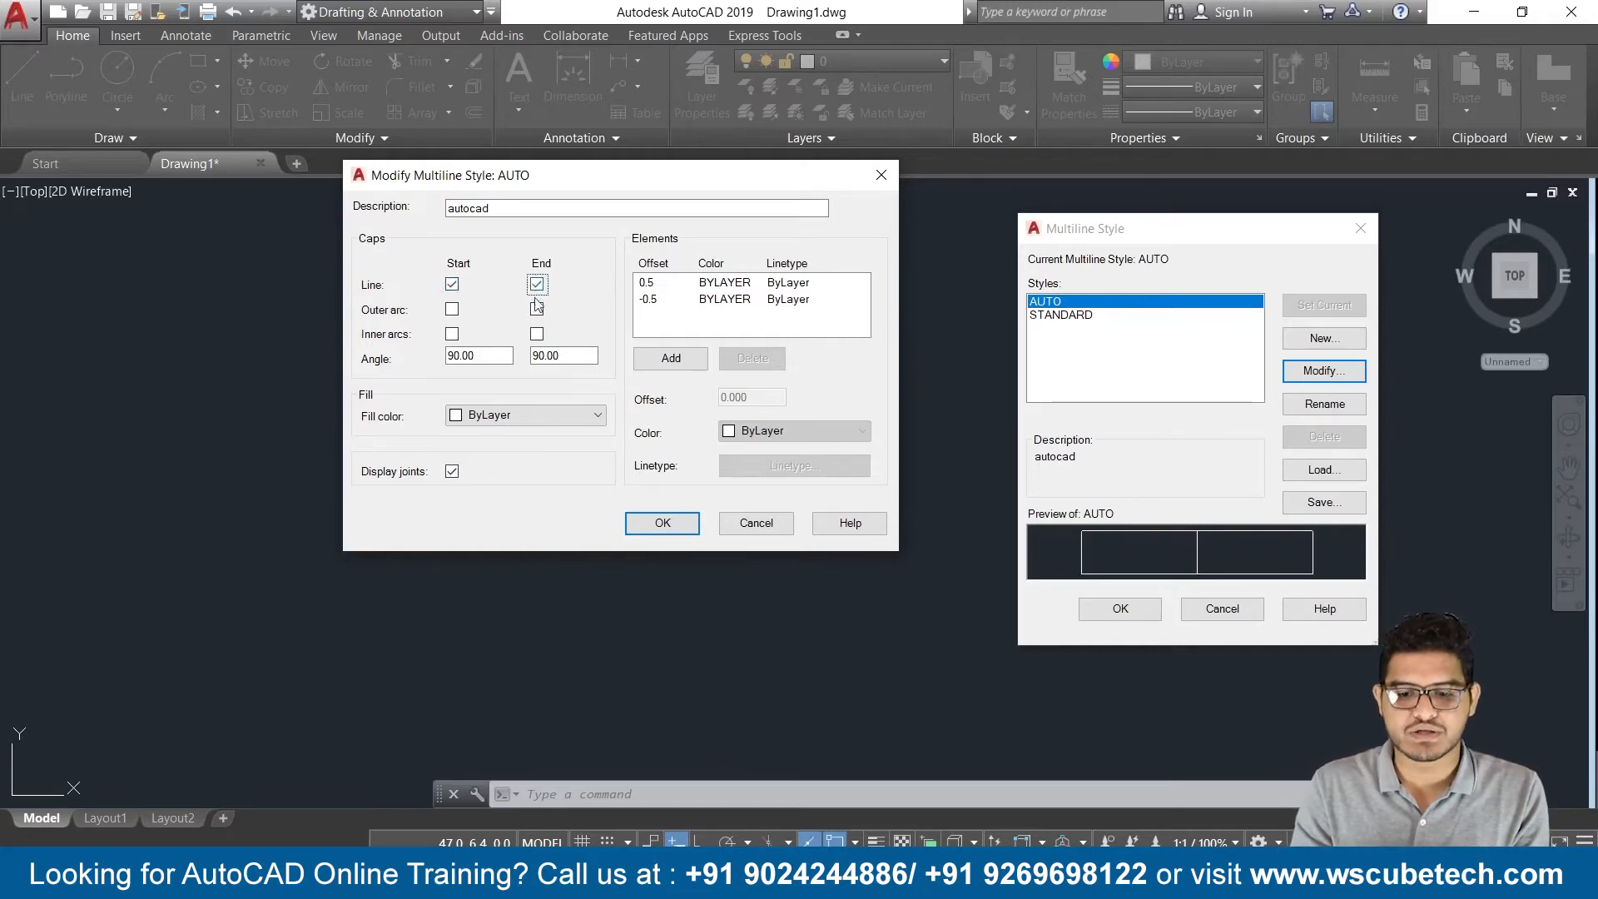
click(662, 522)
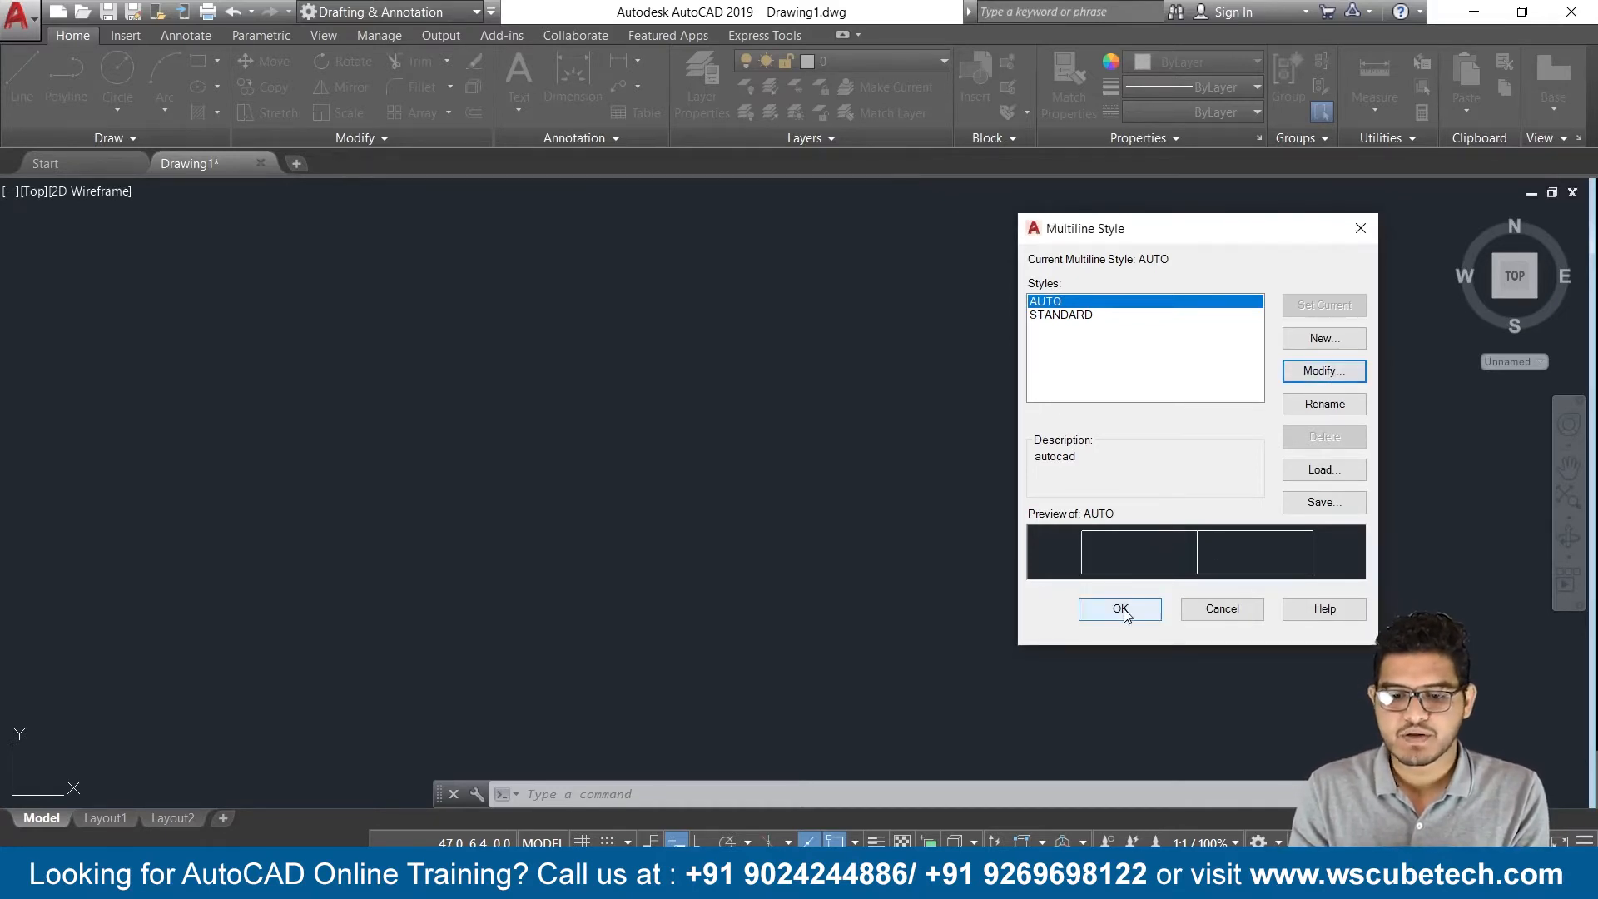
click(1120, 608)
Draw a two-segment capped multiline with MLINE in the AUTO style to show its displayed joint, and erase it
text(ml)
key(Return)
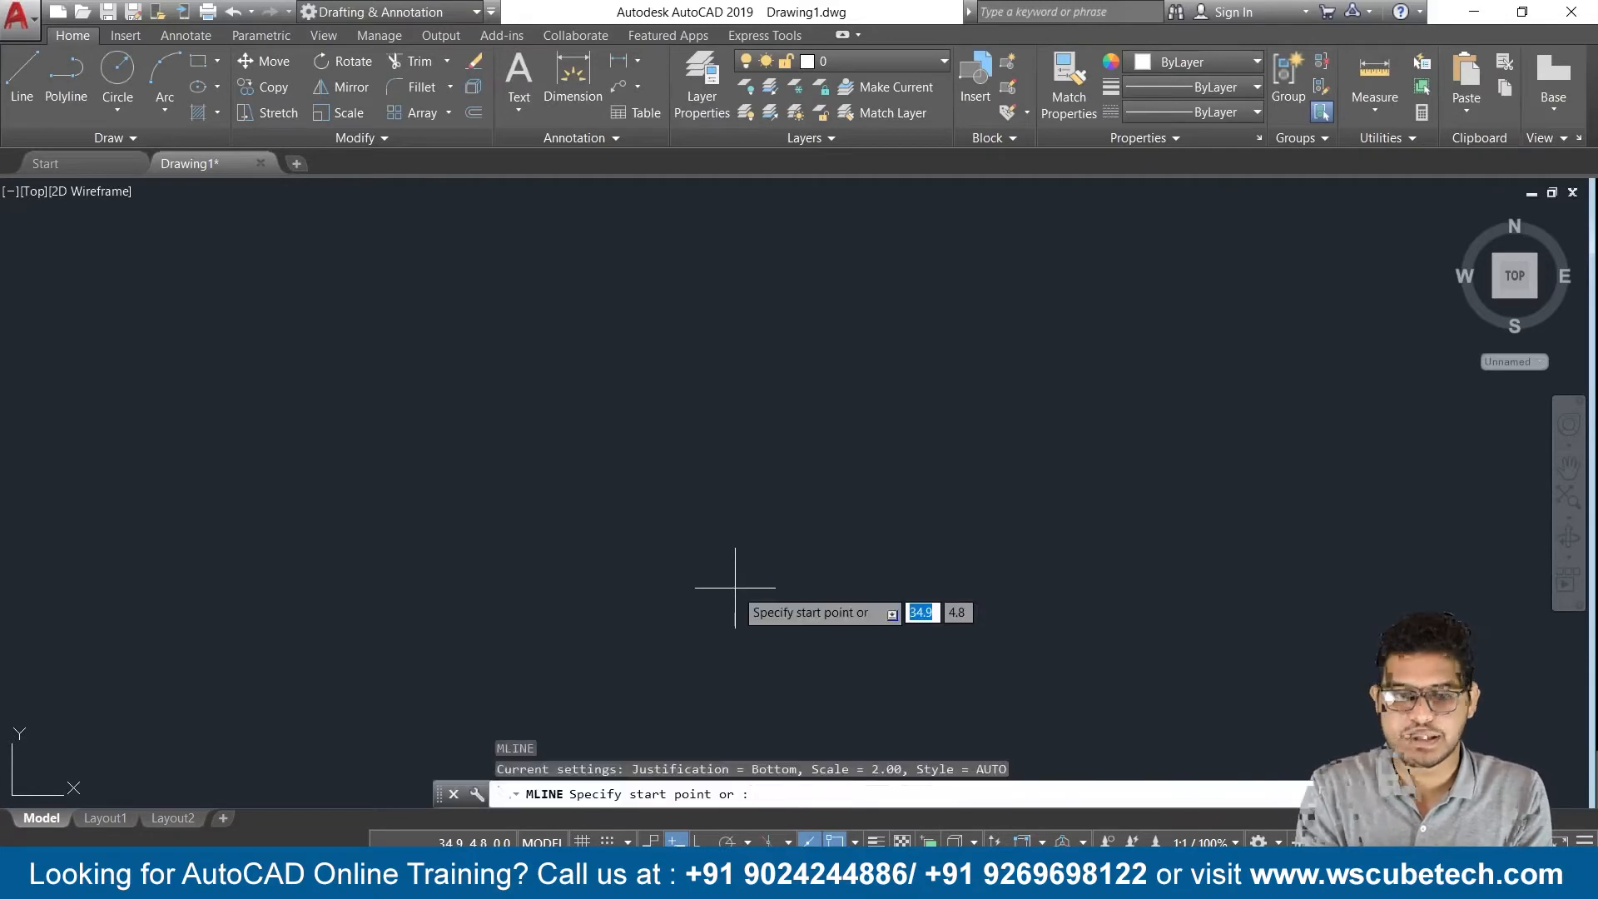
click(313, 524)
click(658, 306)
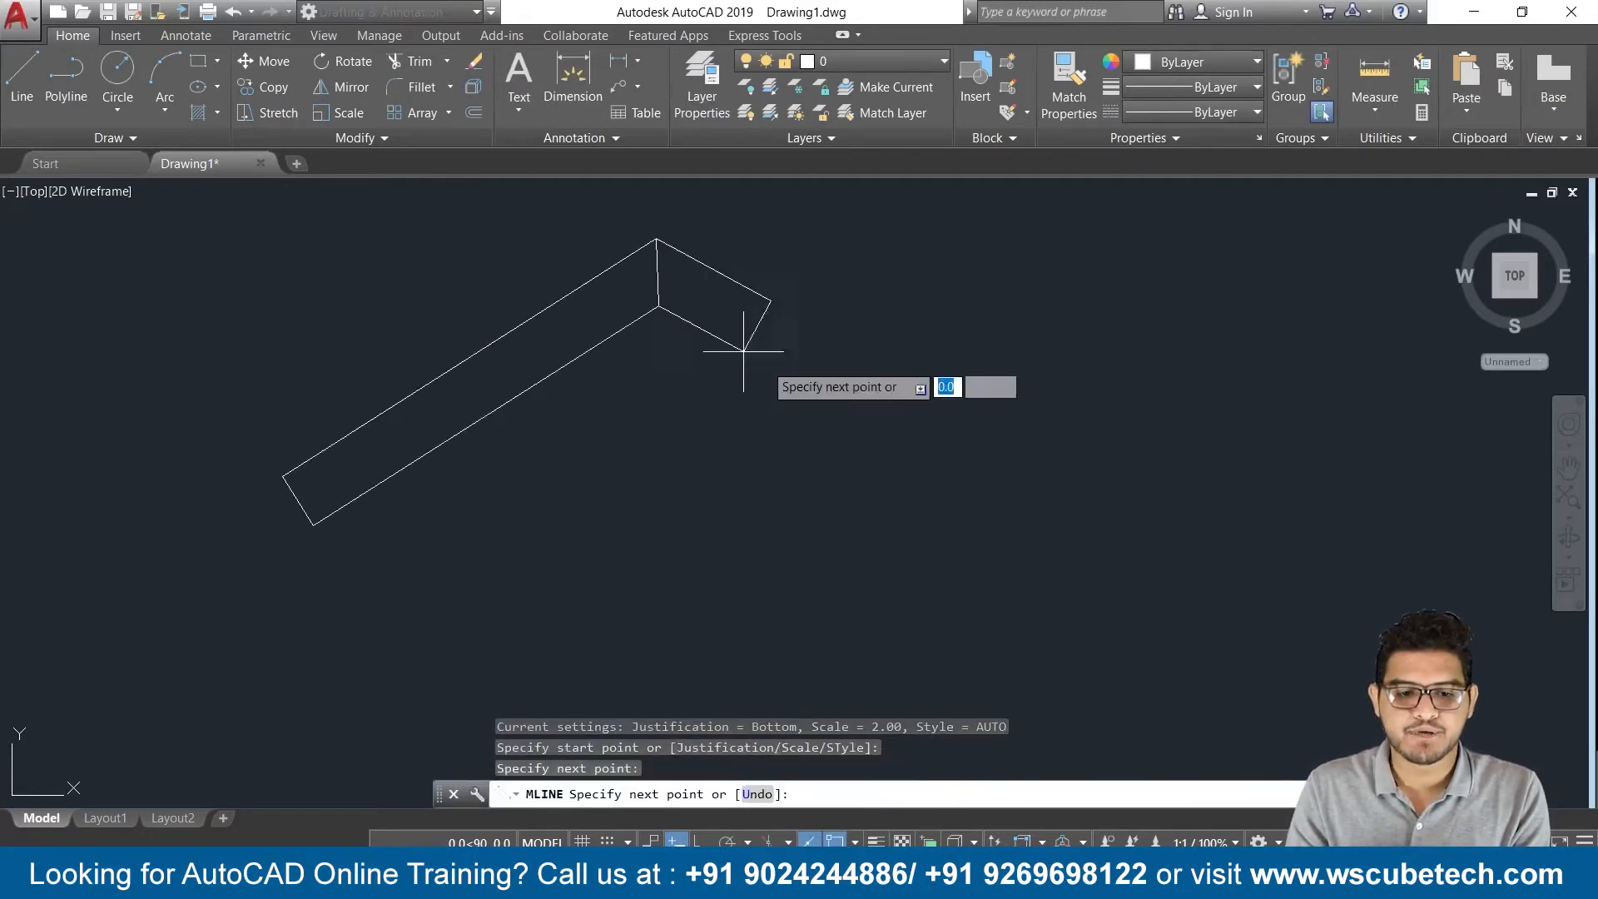
click(959, 499)
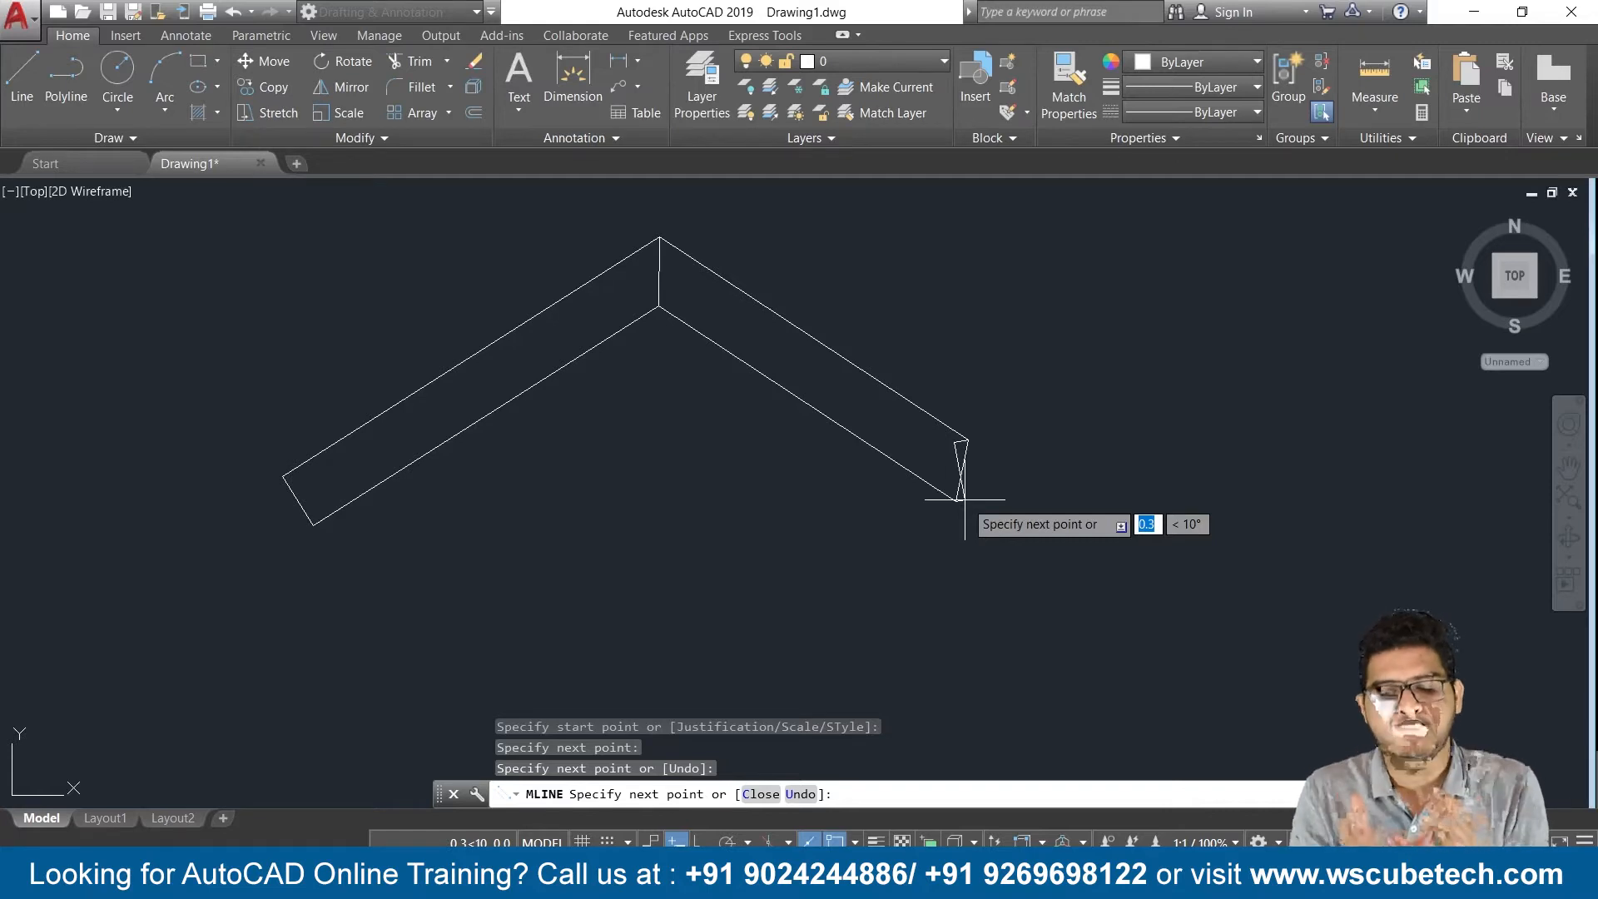
key(Escape)
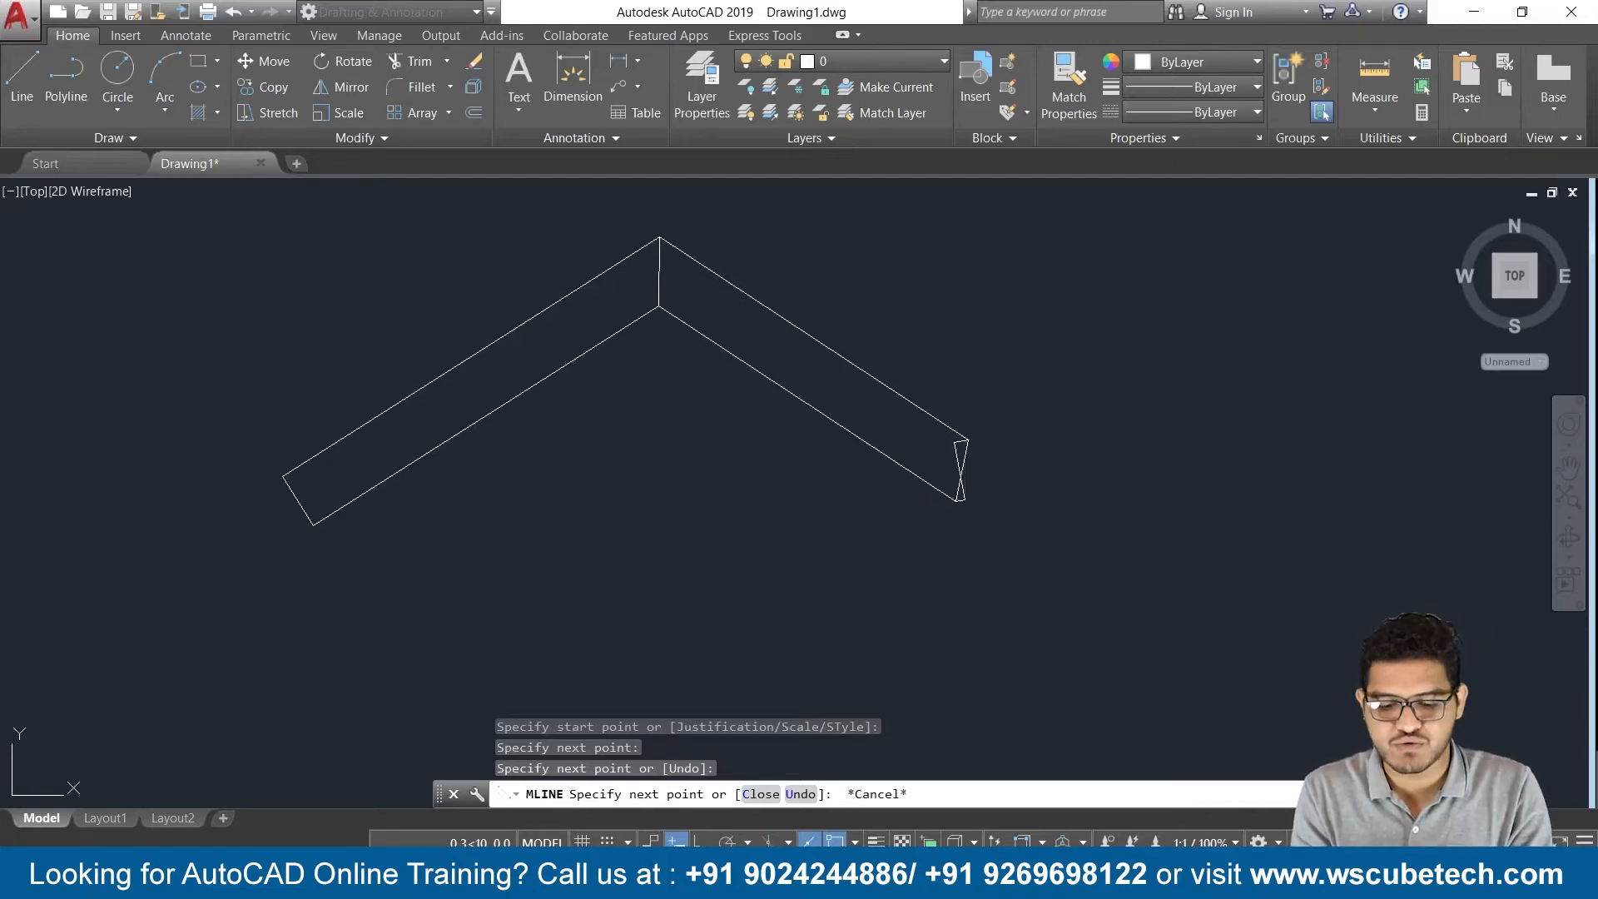
key(ctrl+a)
key(Delete)
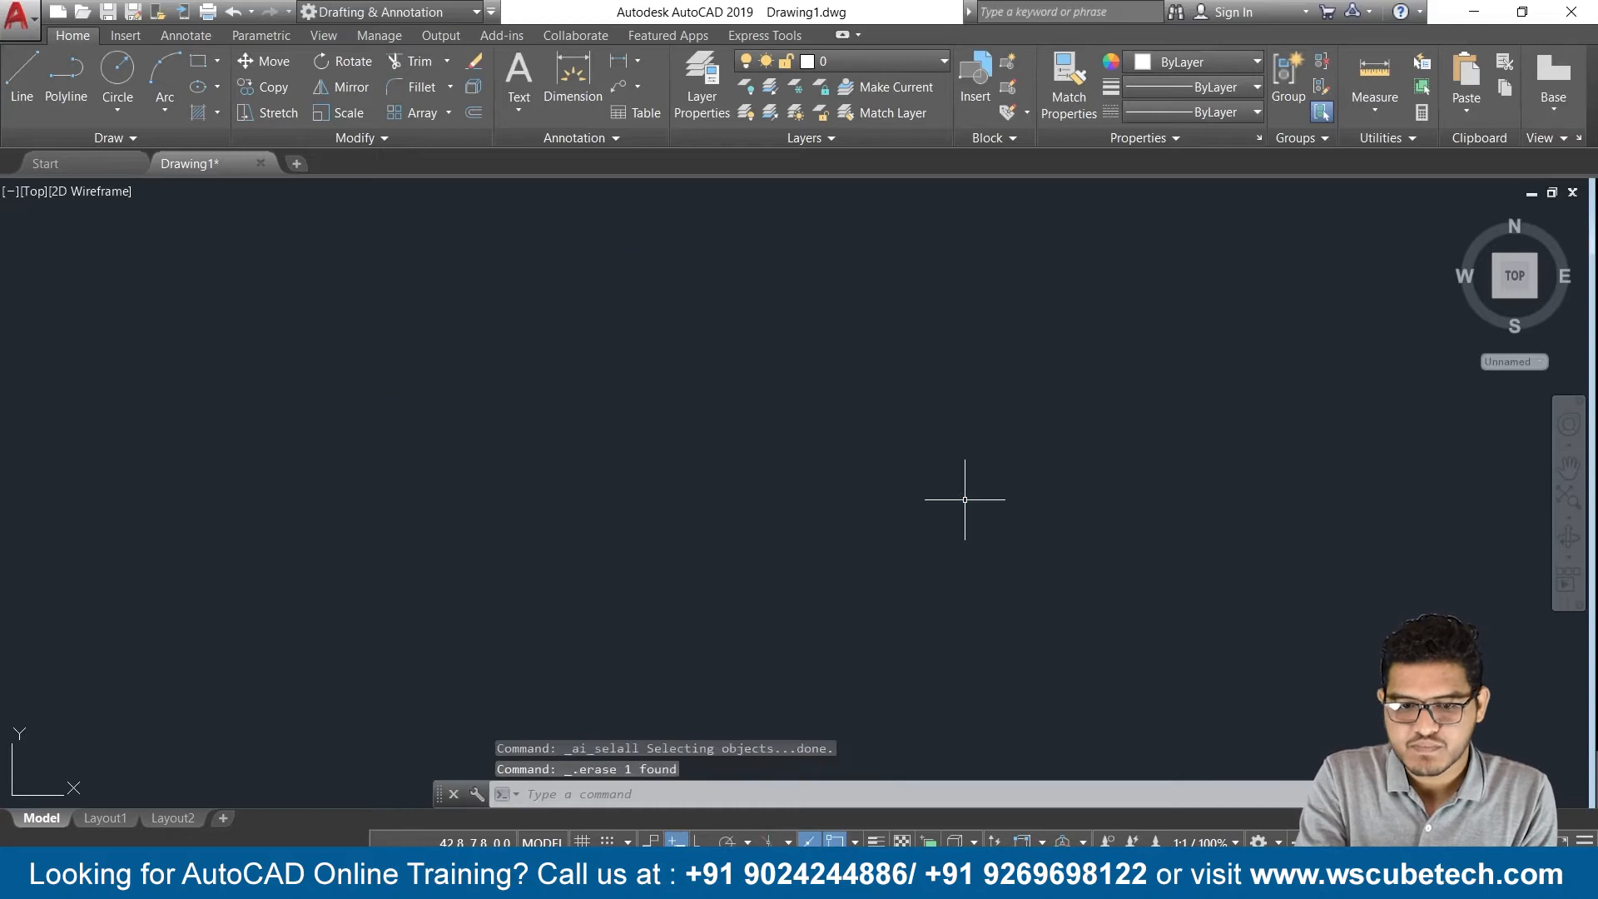
Modify the AUTO style with MLSTYLE, keeping fill color None and turning off Display joints and both line caps
text(MLS)
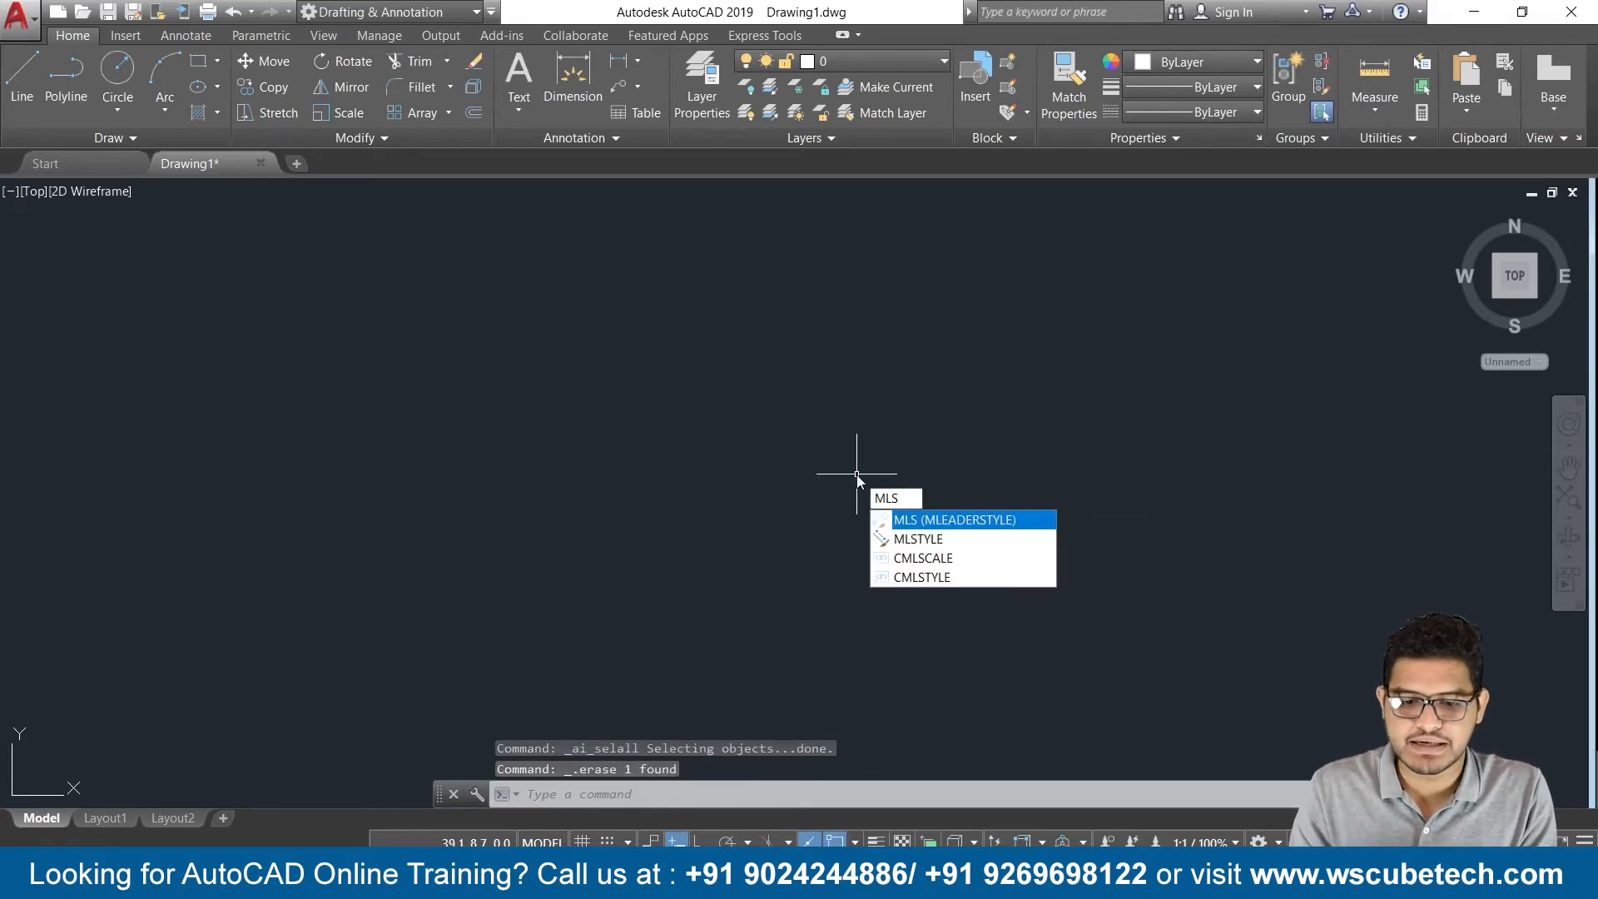
click(917, 540)
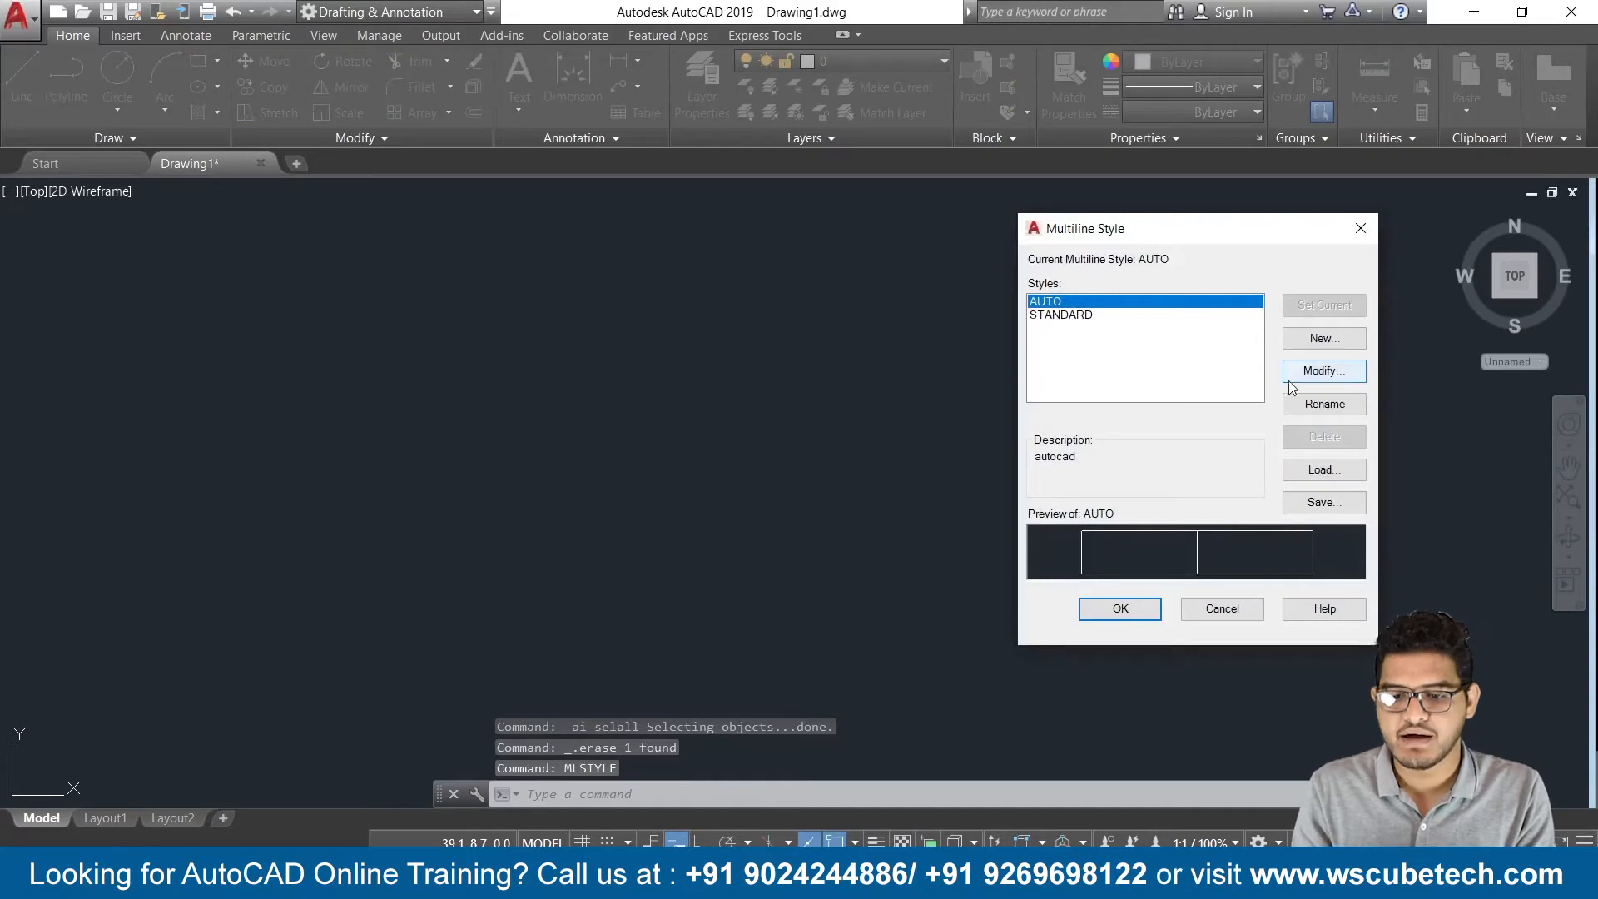
click(1303, 371)
click(546, 416)
click(524, 431)
click(451, 472)
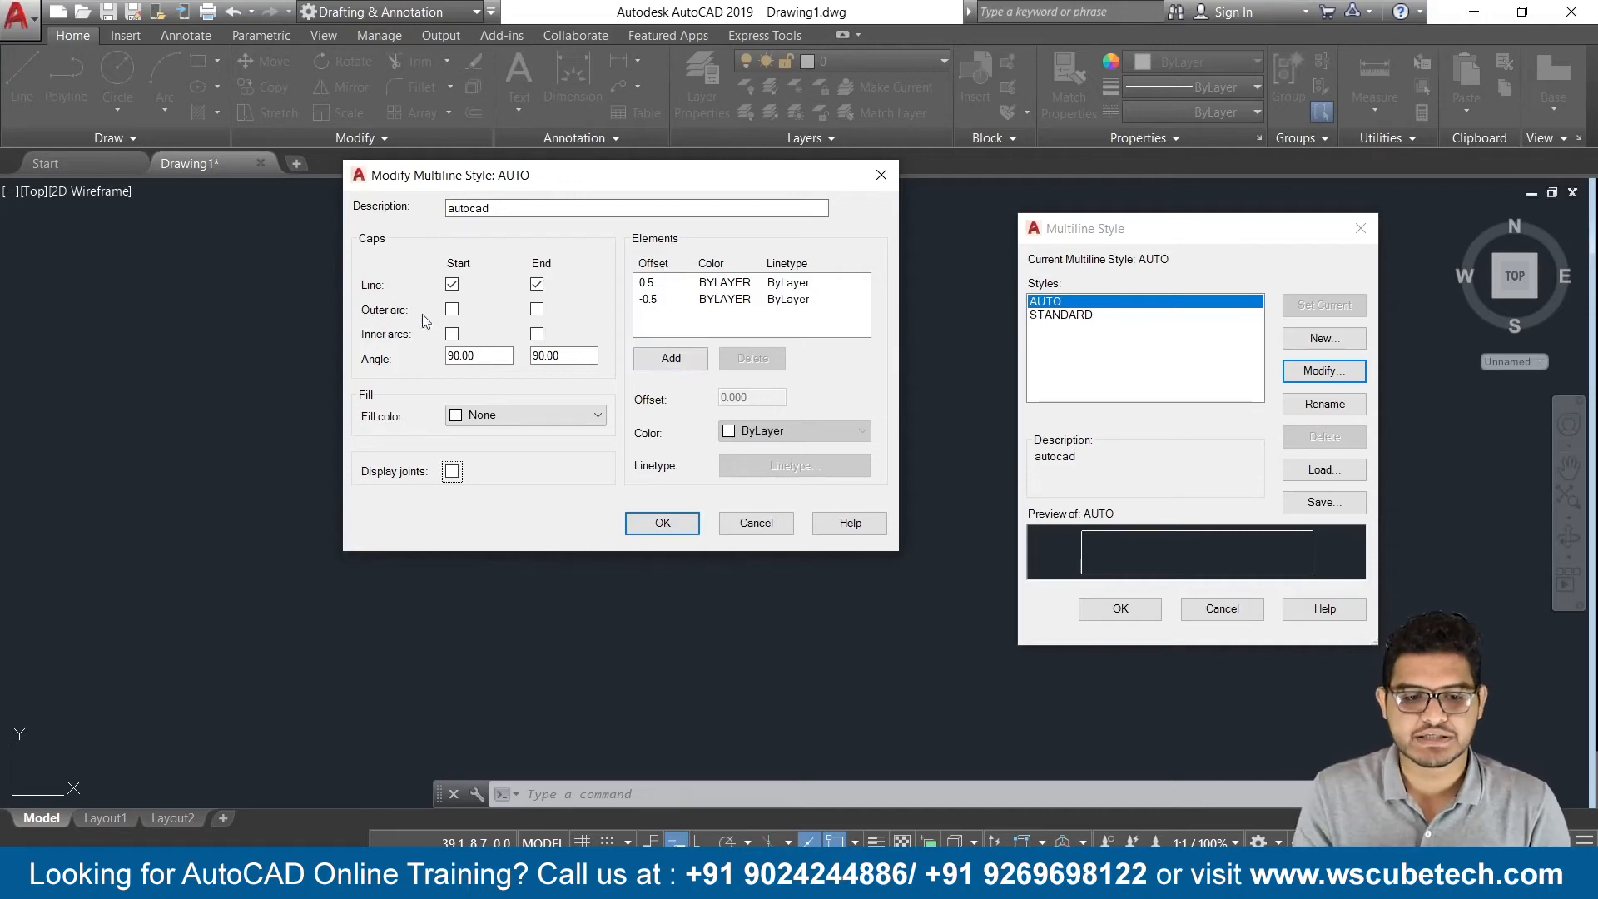
click(452, 284)
click(536, 284)
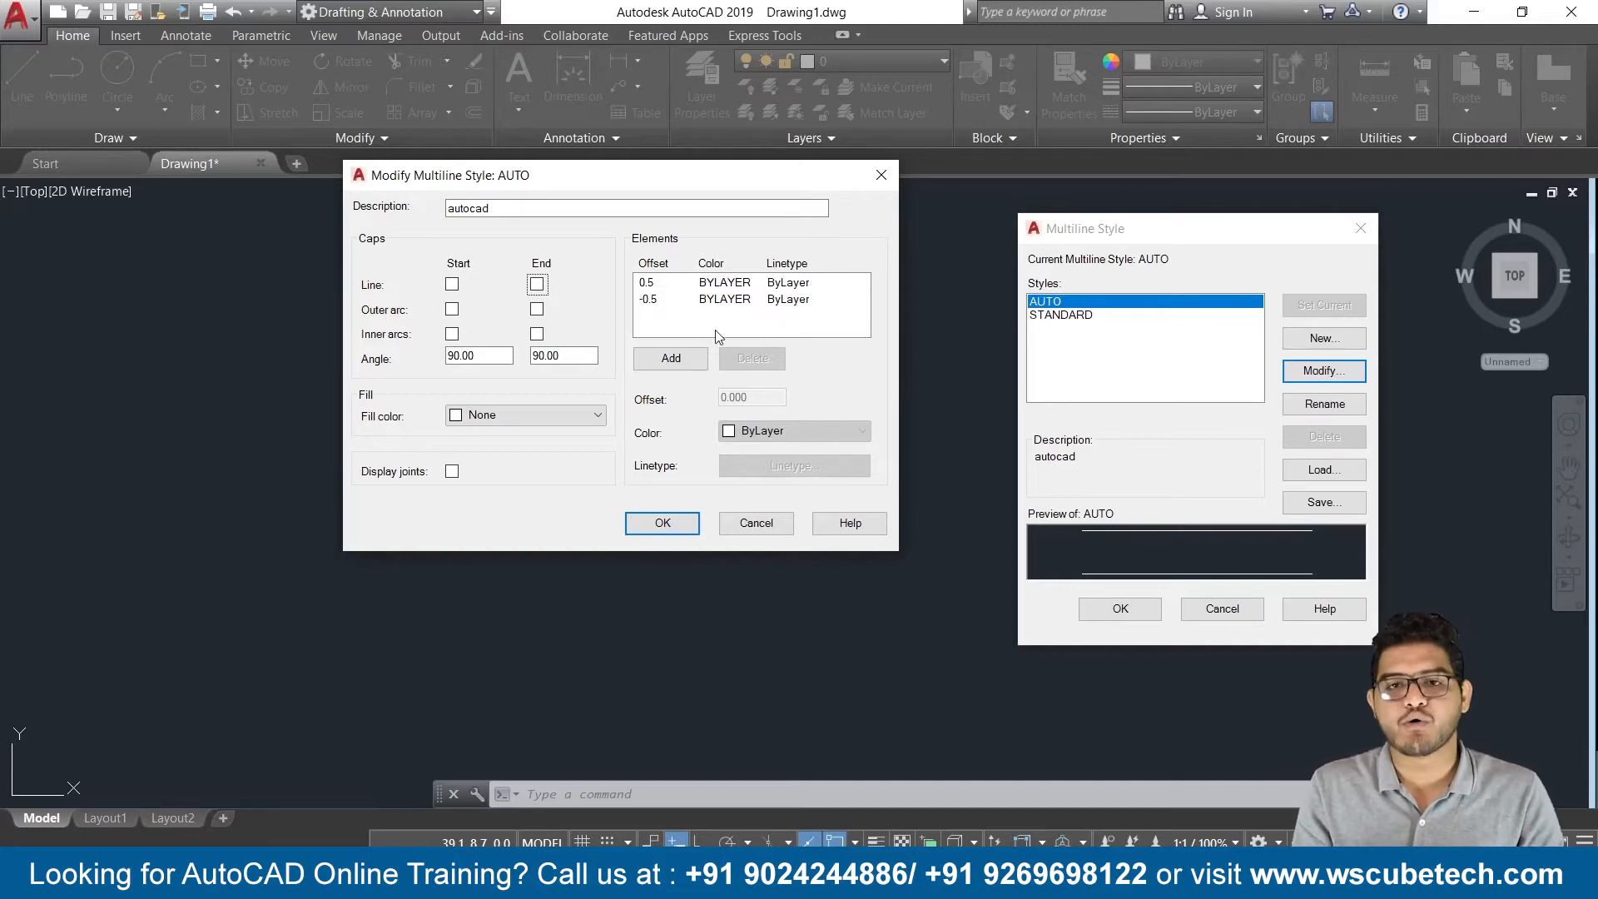
Add two new line elements at offset 0 to the AUTO multiline style
click(682, 363)
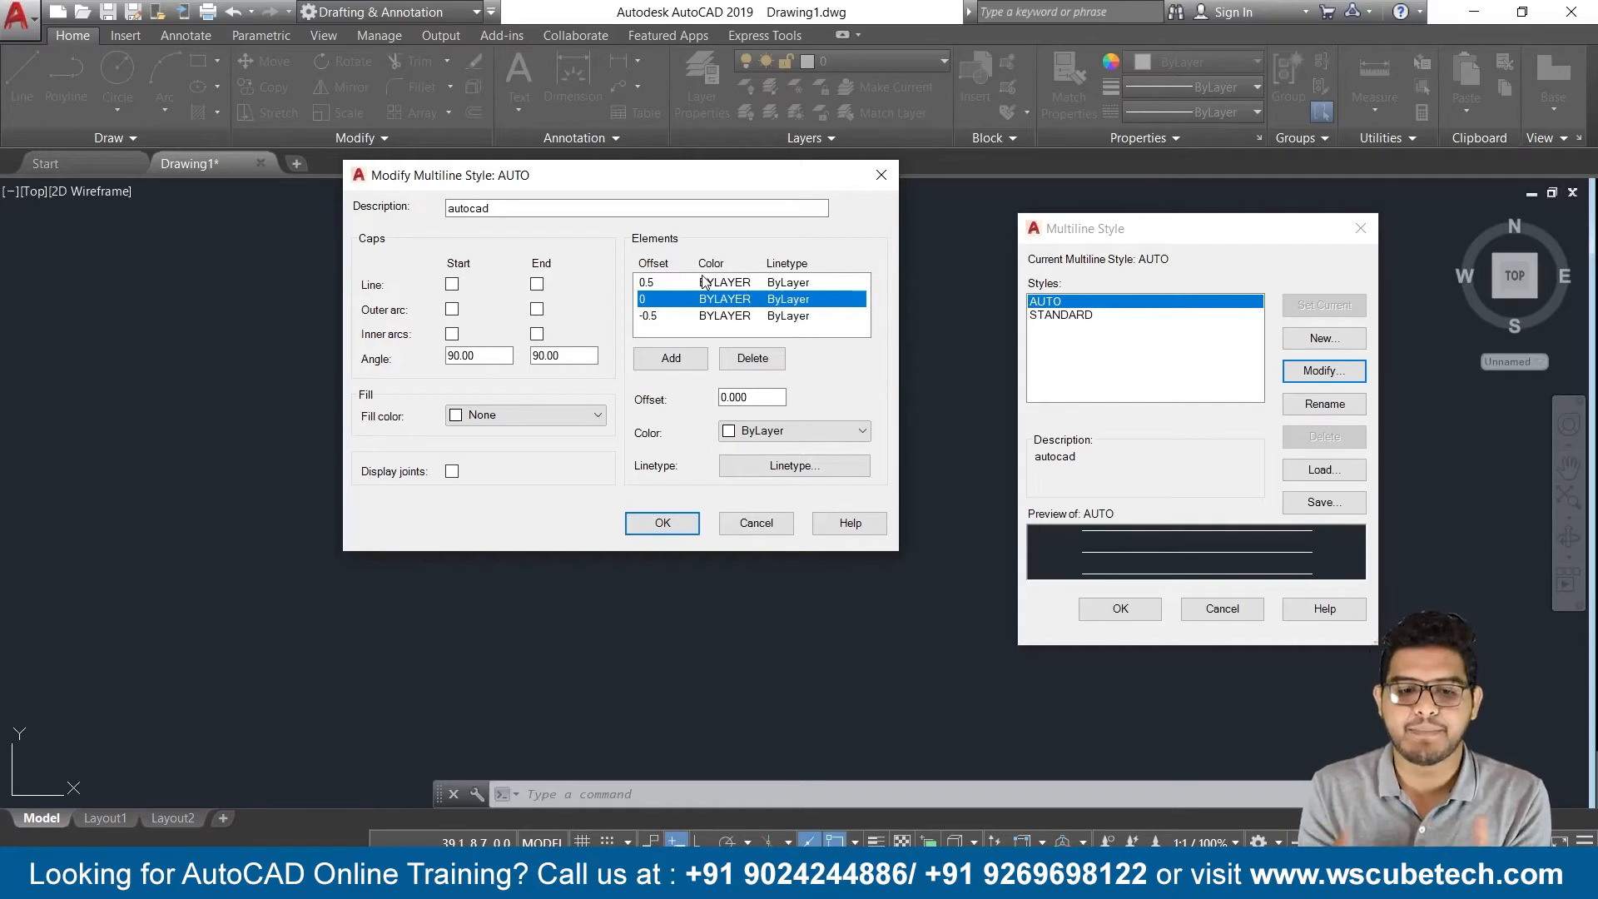
click(663, 324)
click(658, 332)
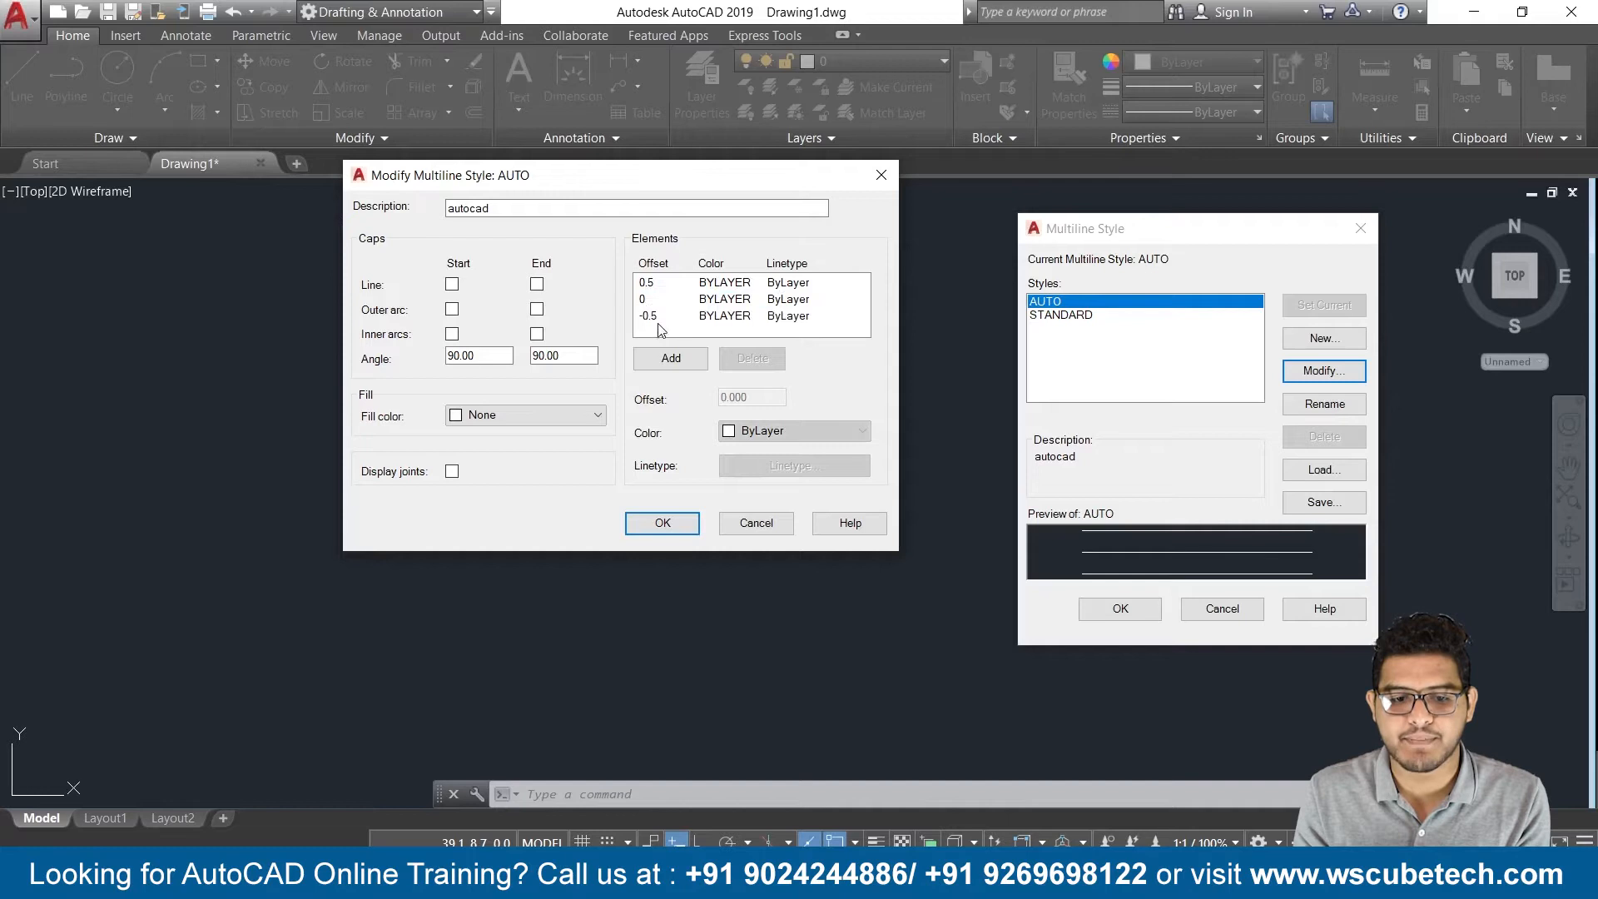
click(661, 319)
click(671, 358)
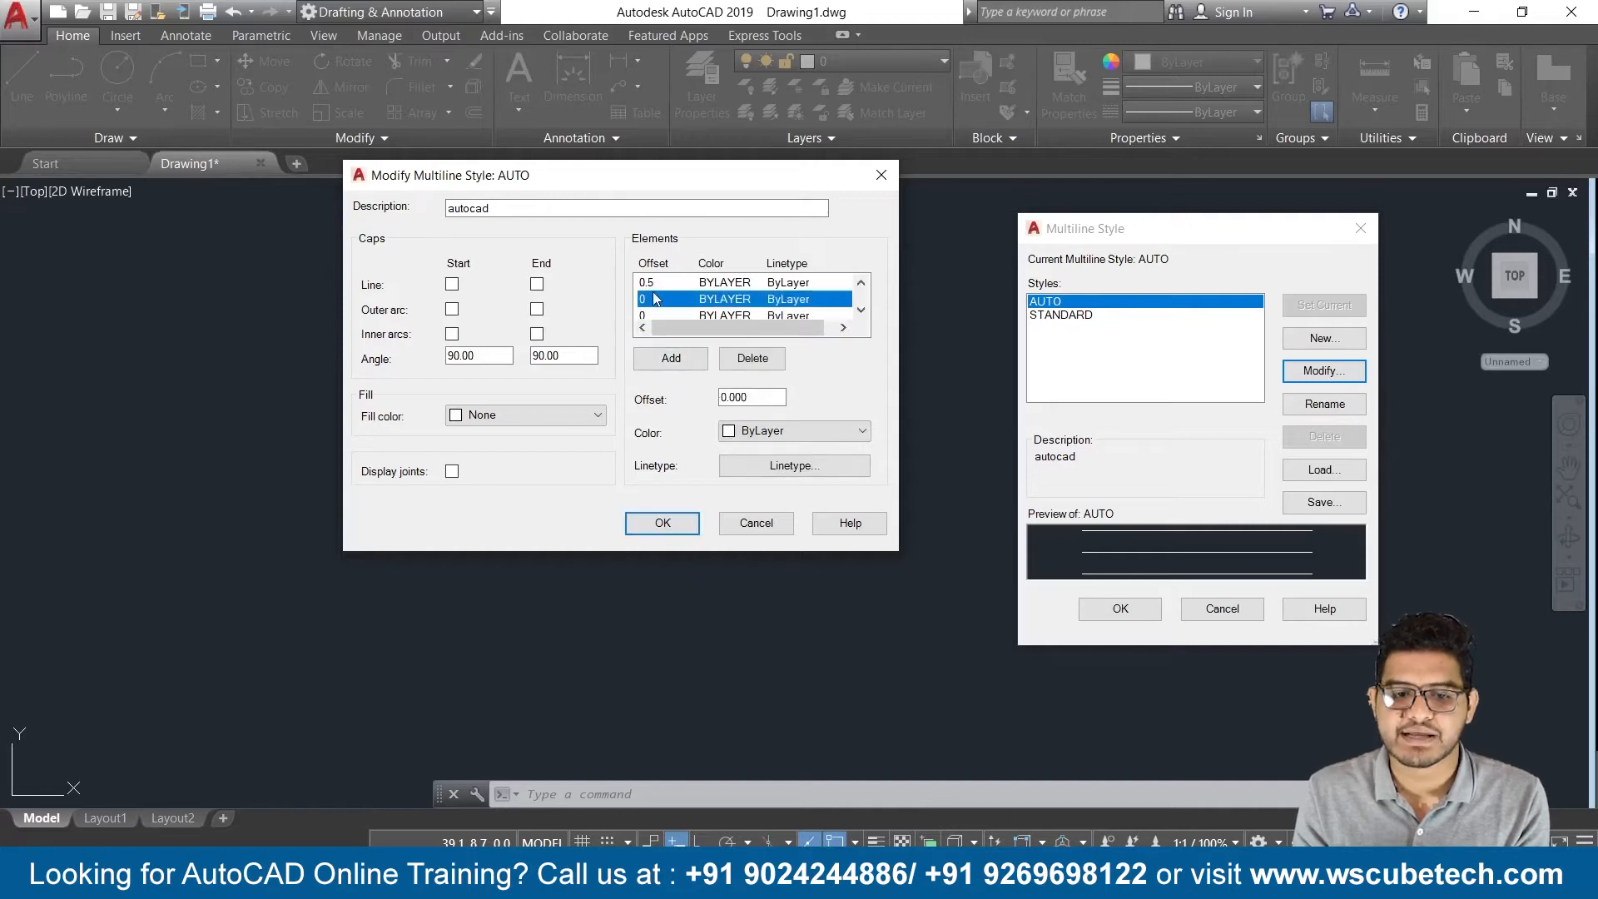
Set the offset of the second added element in the AUTO style to 1
click(861, 311)
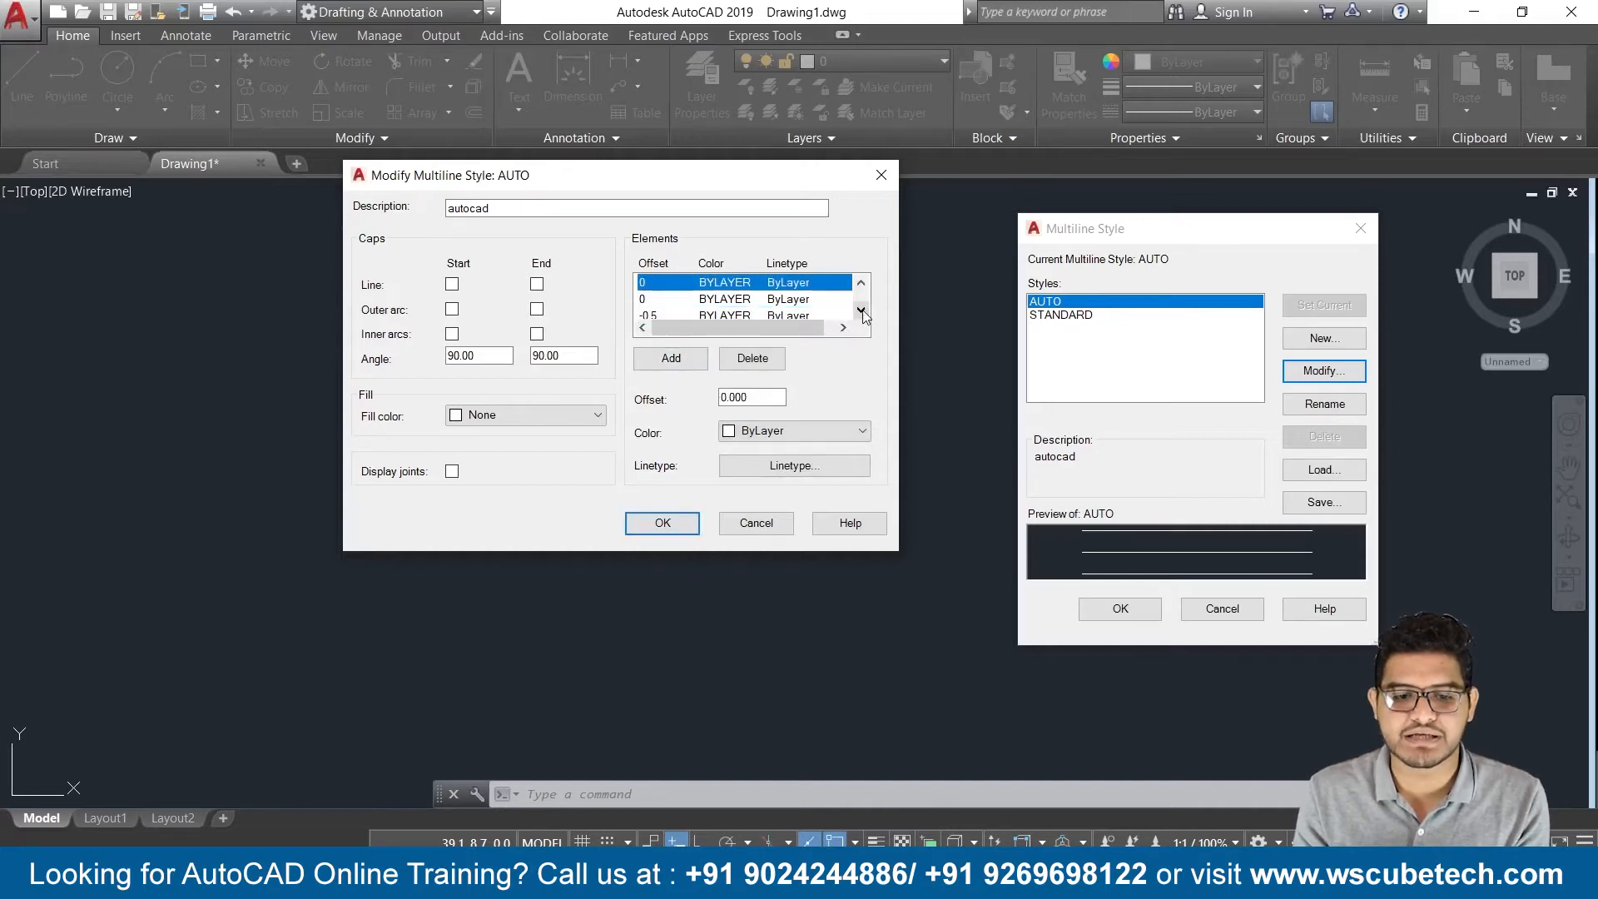
click(644, 299)
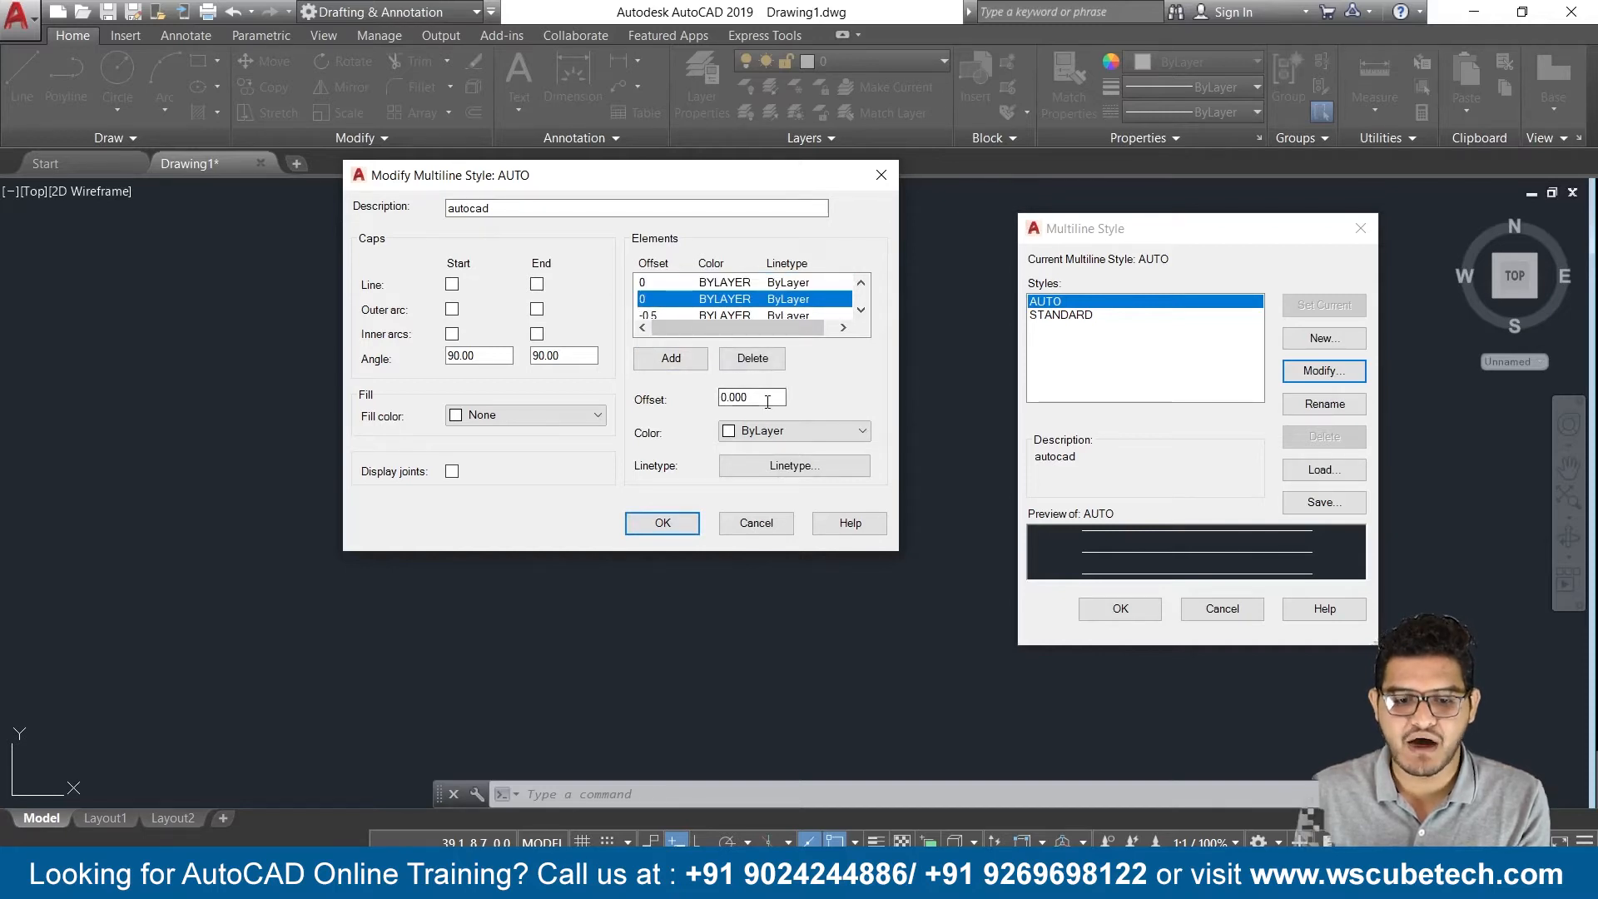
drag(766, 398, 671, 394)
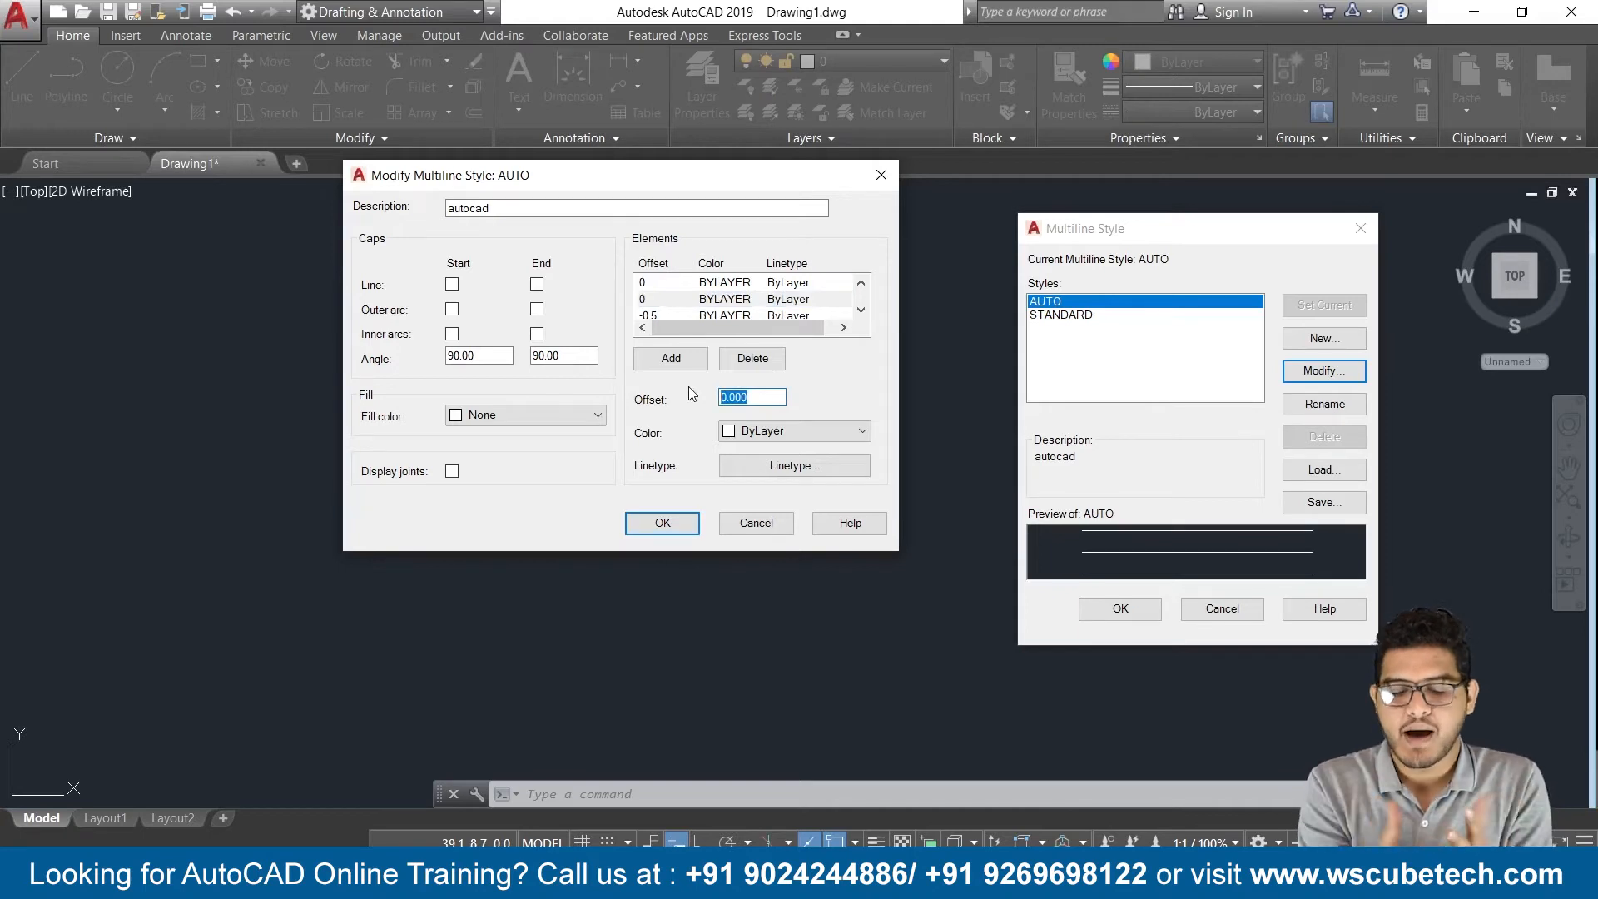
text(1)
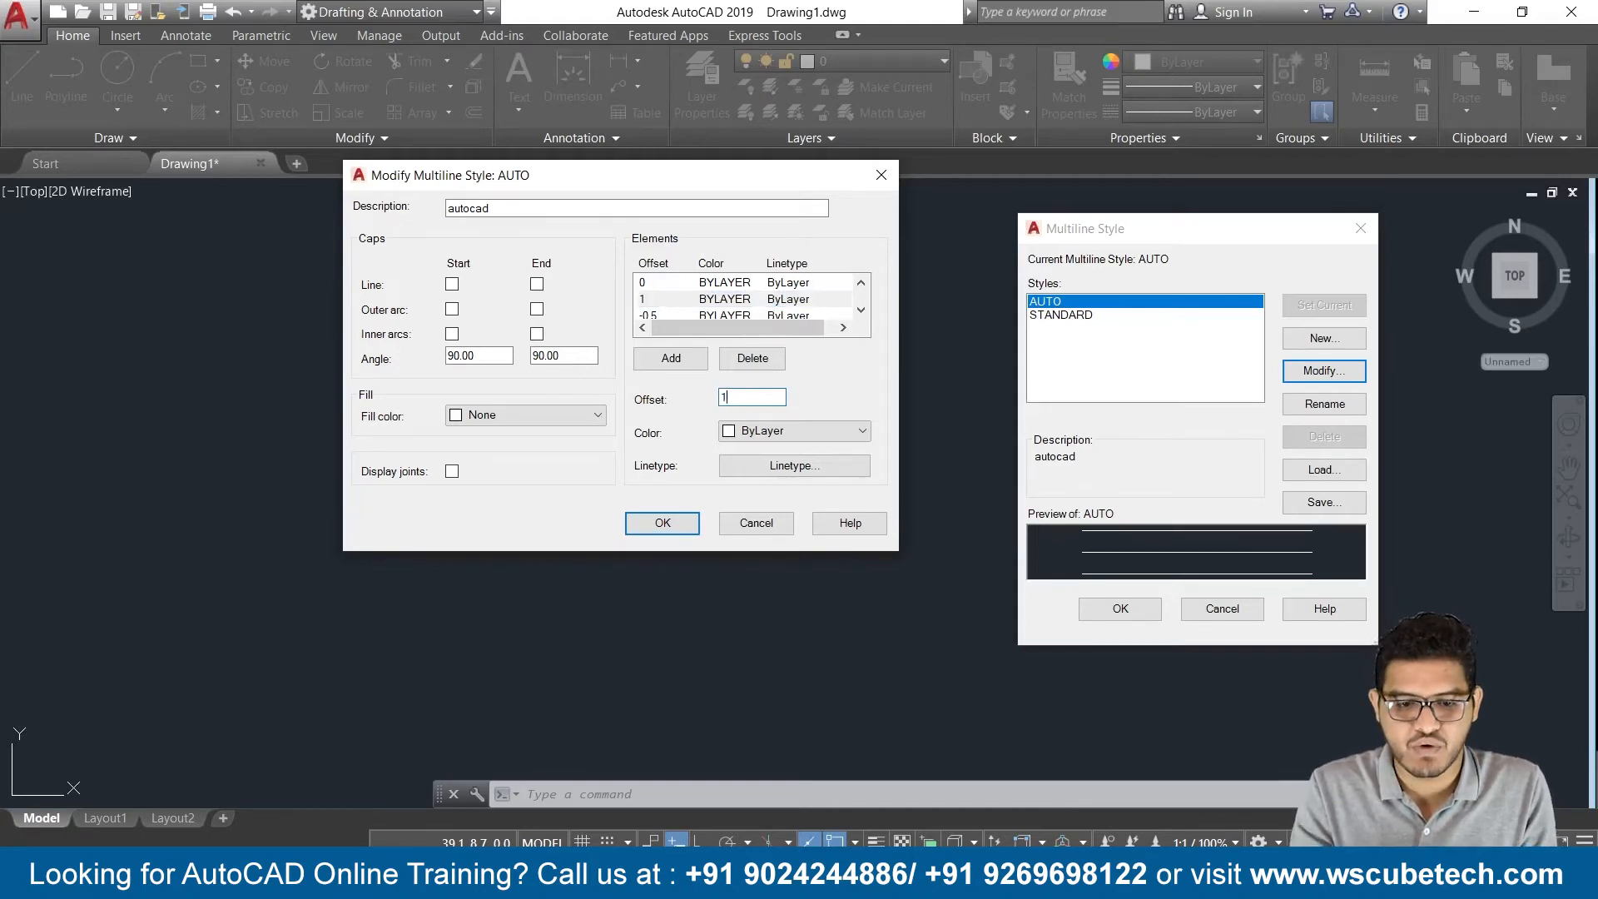
Apply the offset of 1 to the new element of the AUTO multiline style and reopen the style for modification
key(Return)
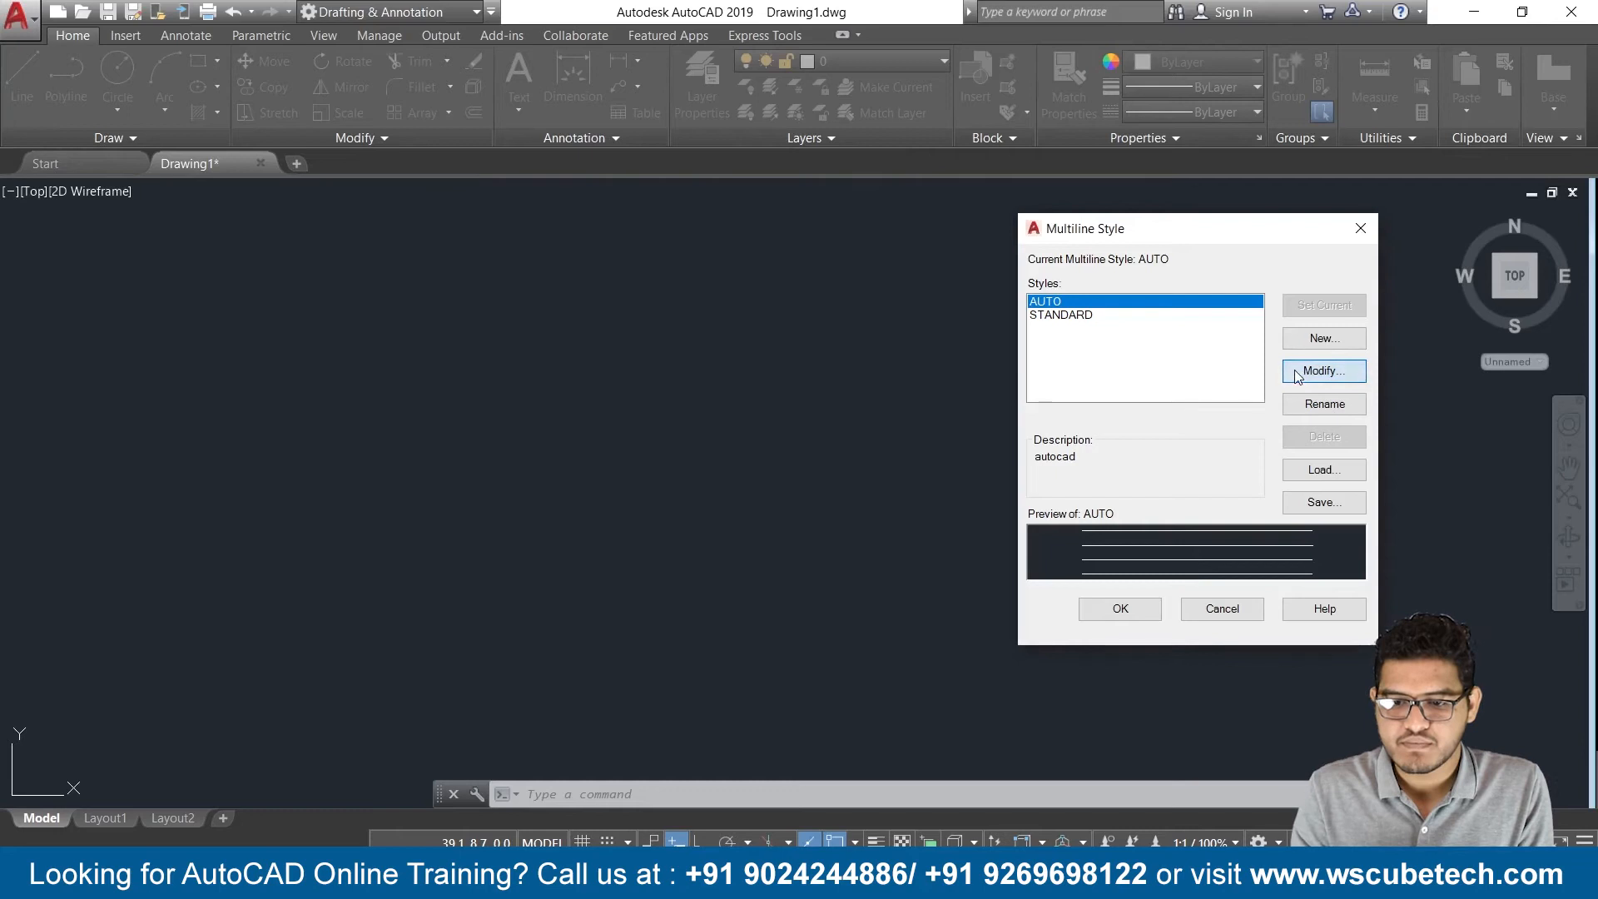
click(1322, 371)
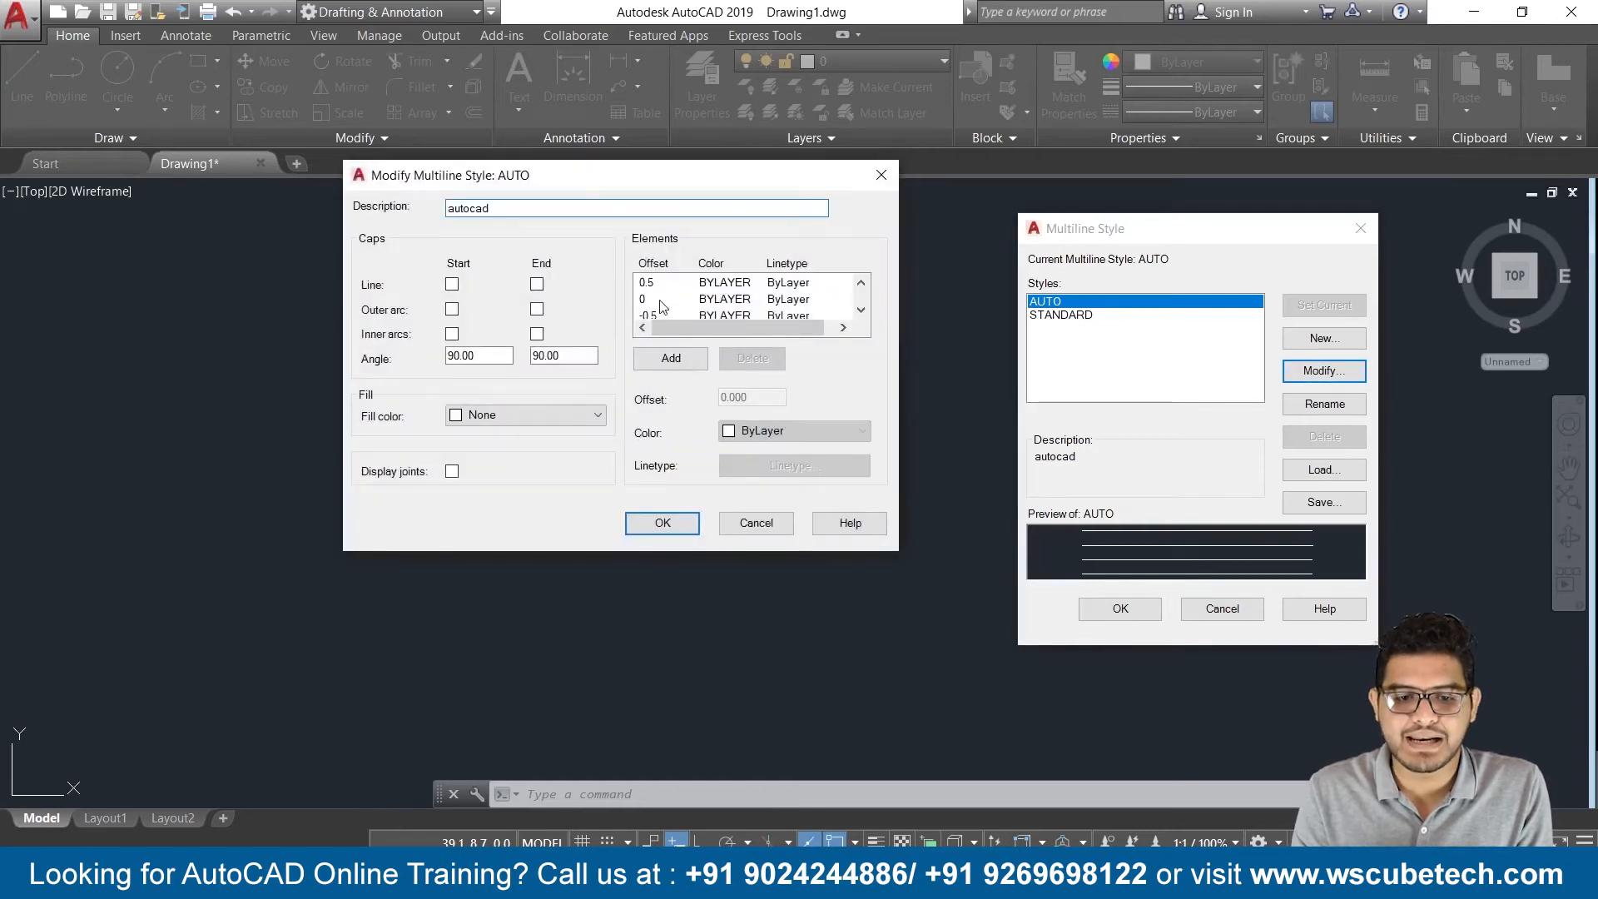
scroll(650, 287, up, 1)
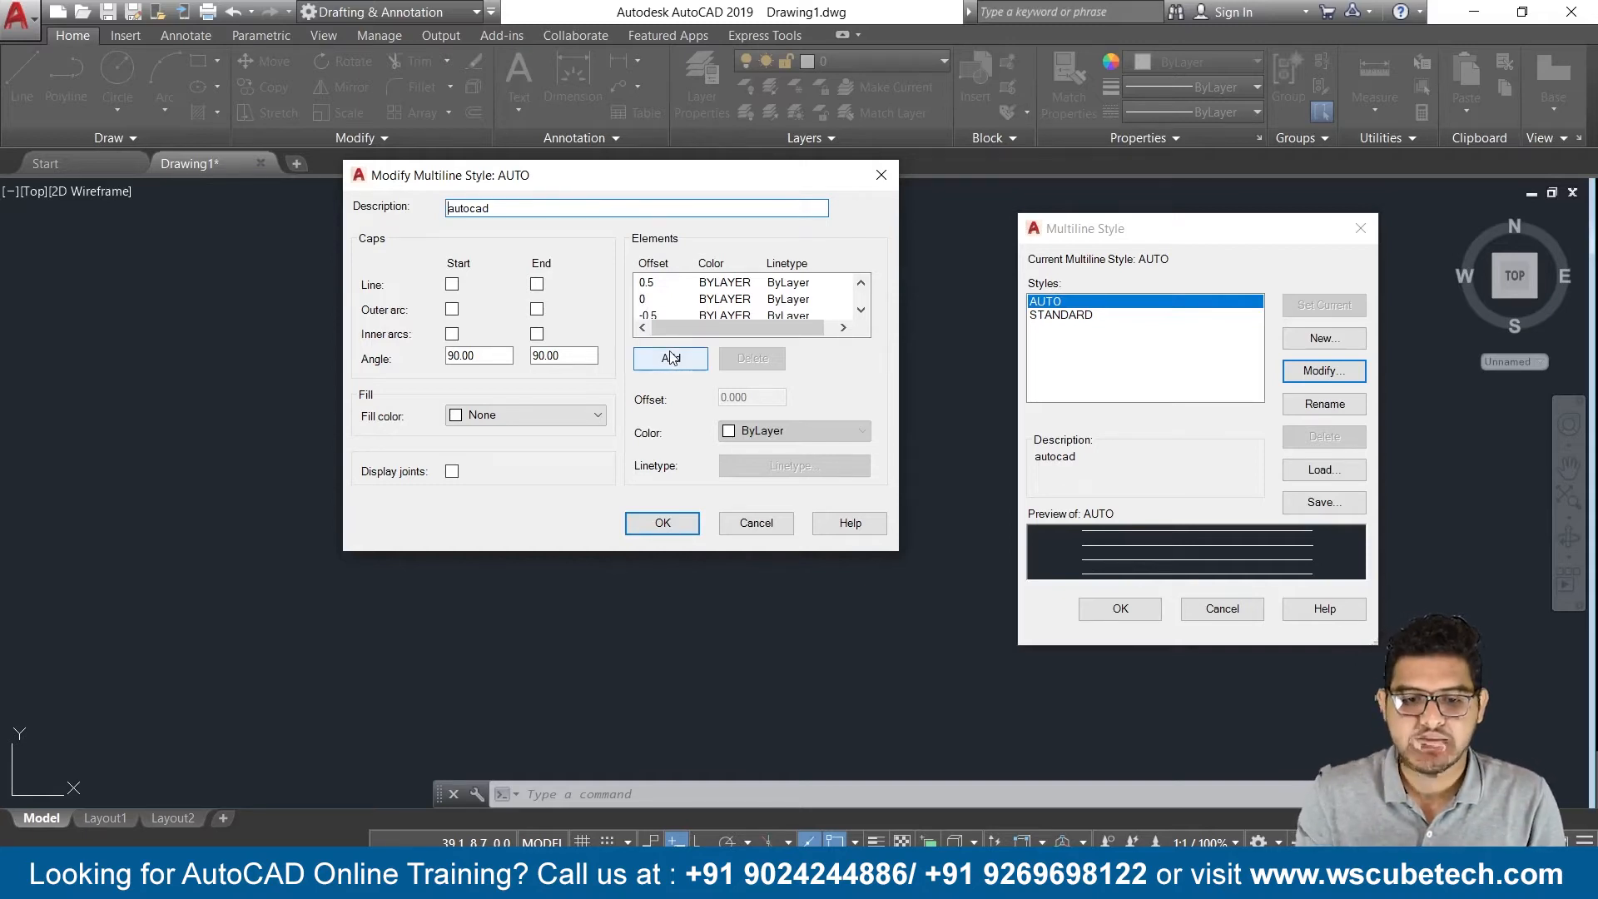
scroll(766, 315, up, 1)
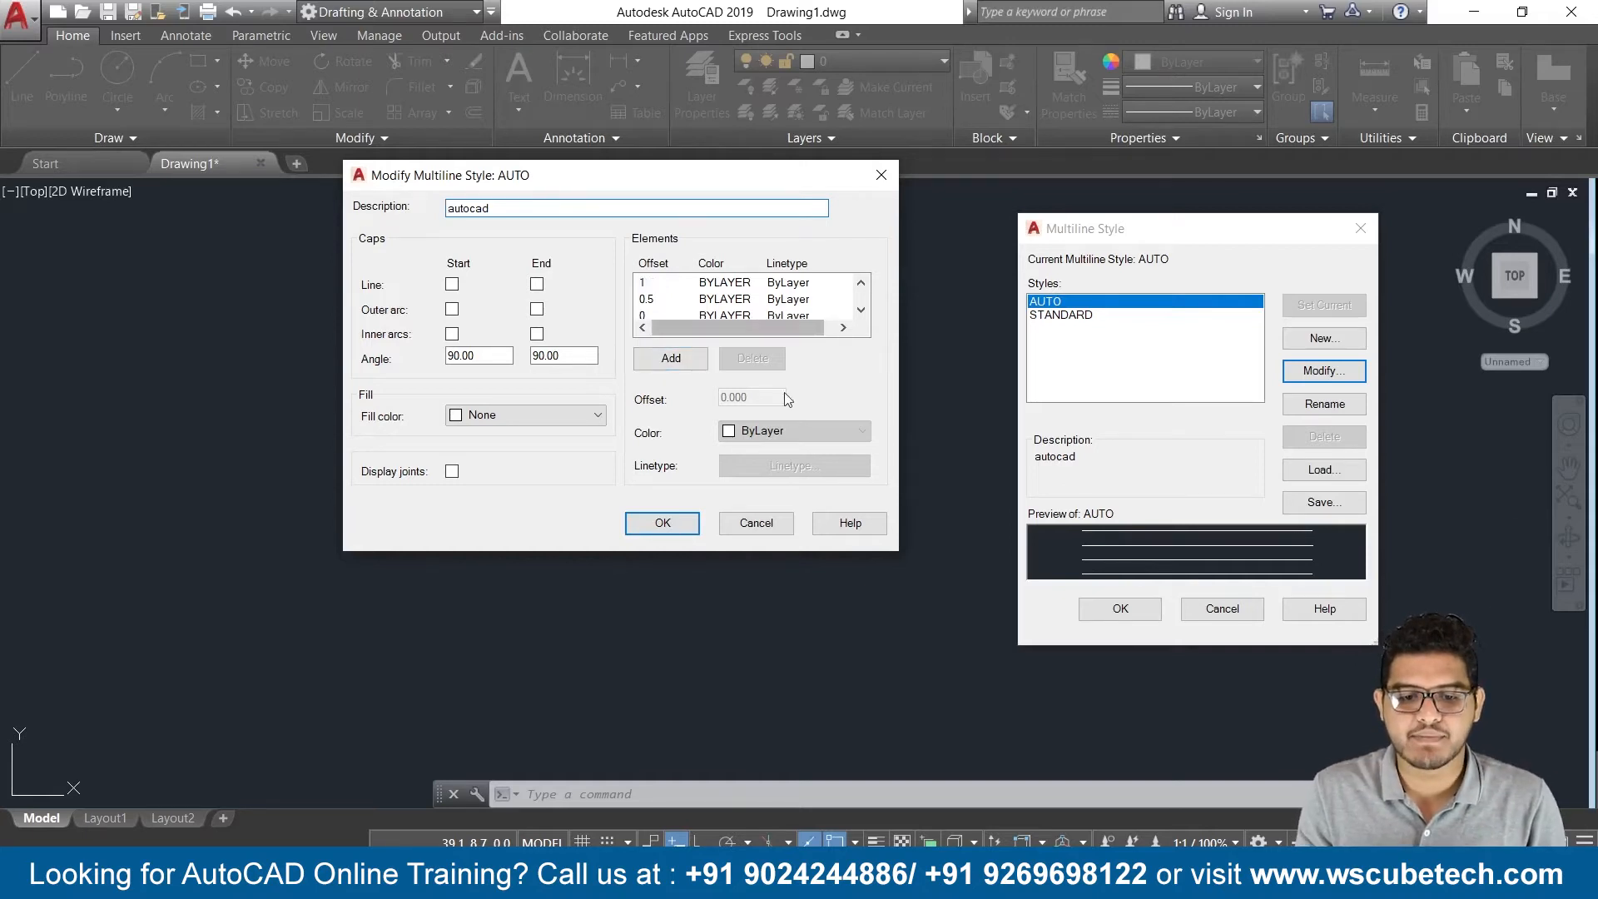
Set the color of the AUTO style's 0-offset element to Yellow
click(731, 301)
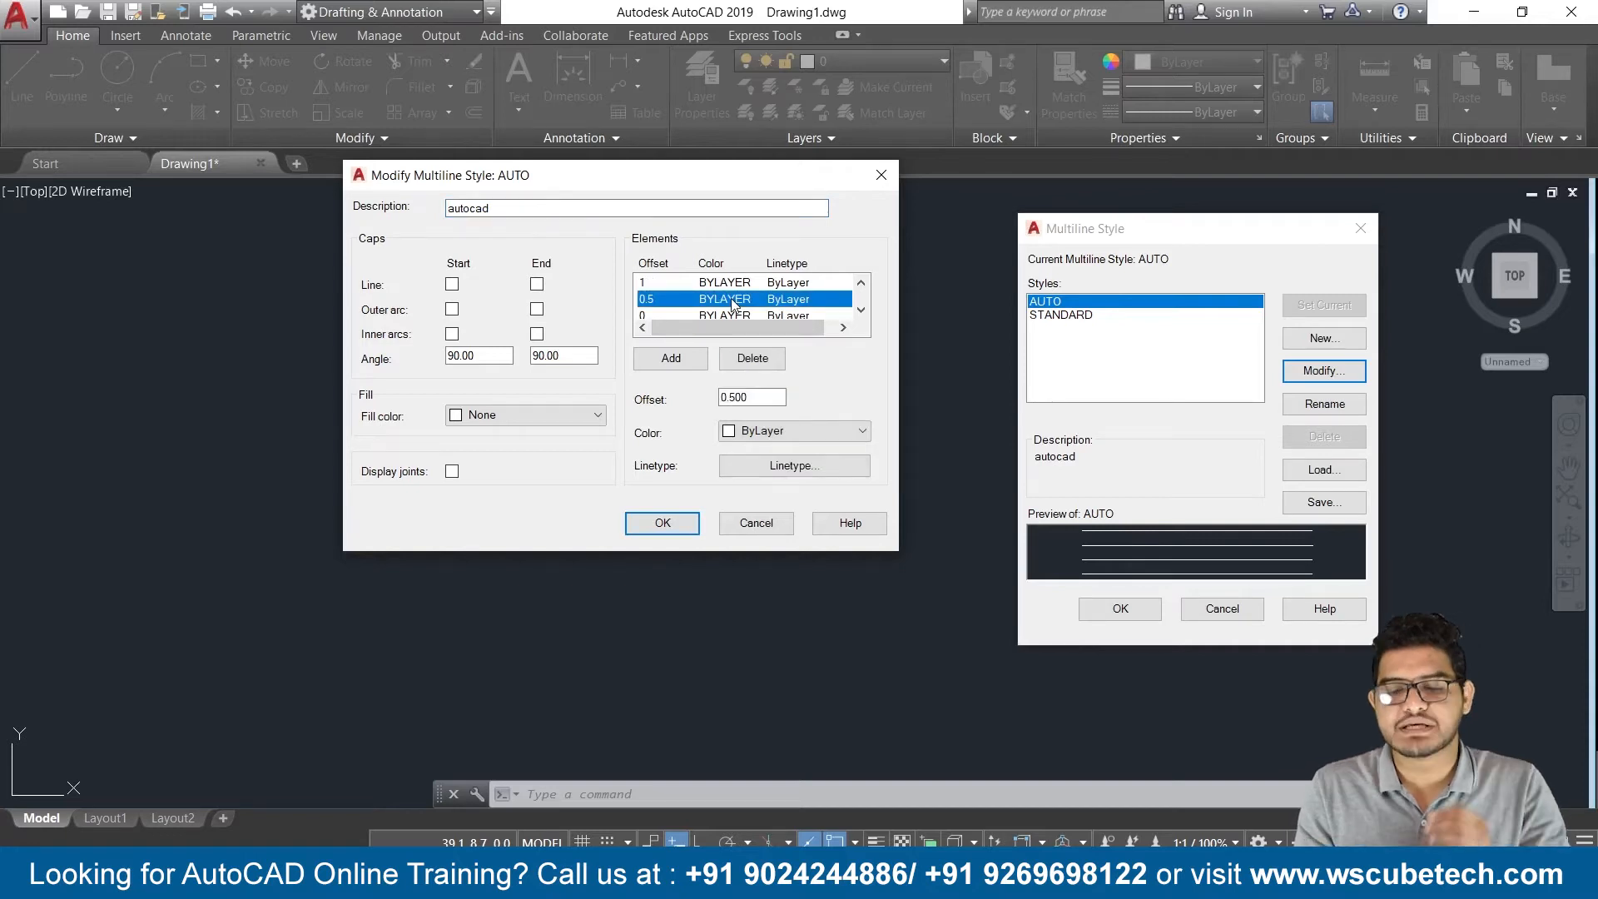
scroll(731, 304, down, 1)
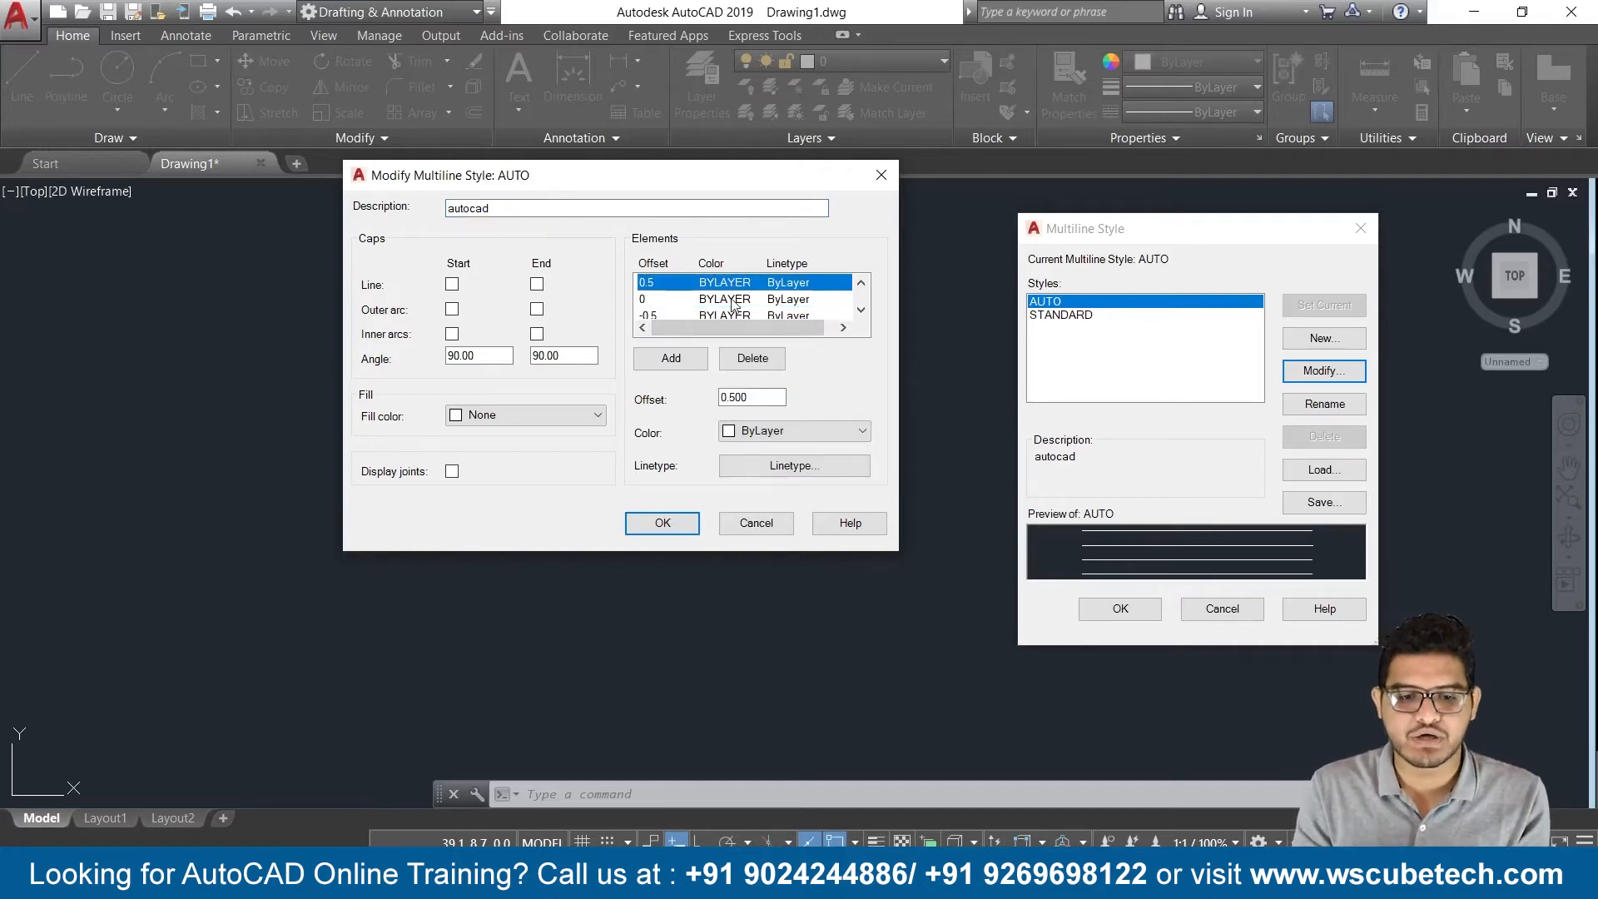
click(732, 301)
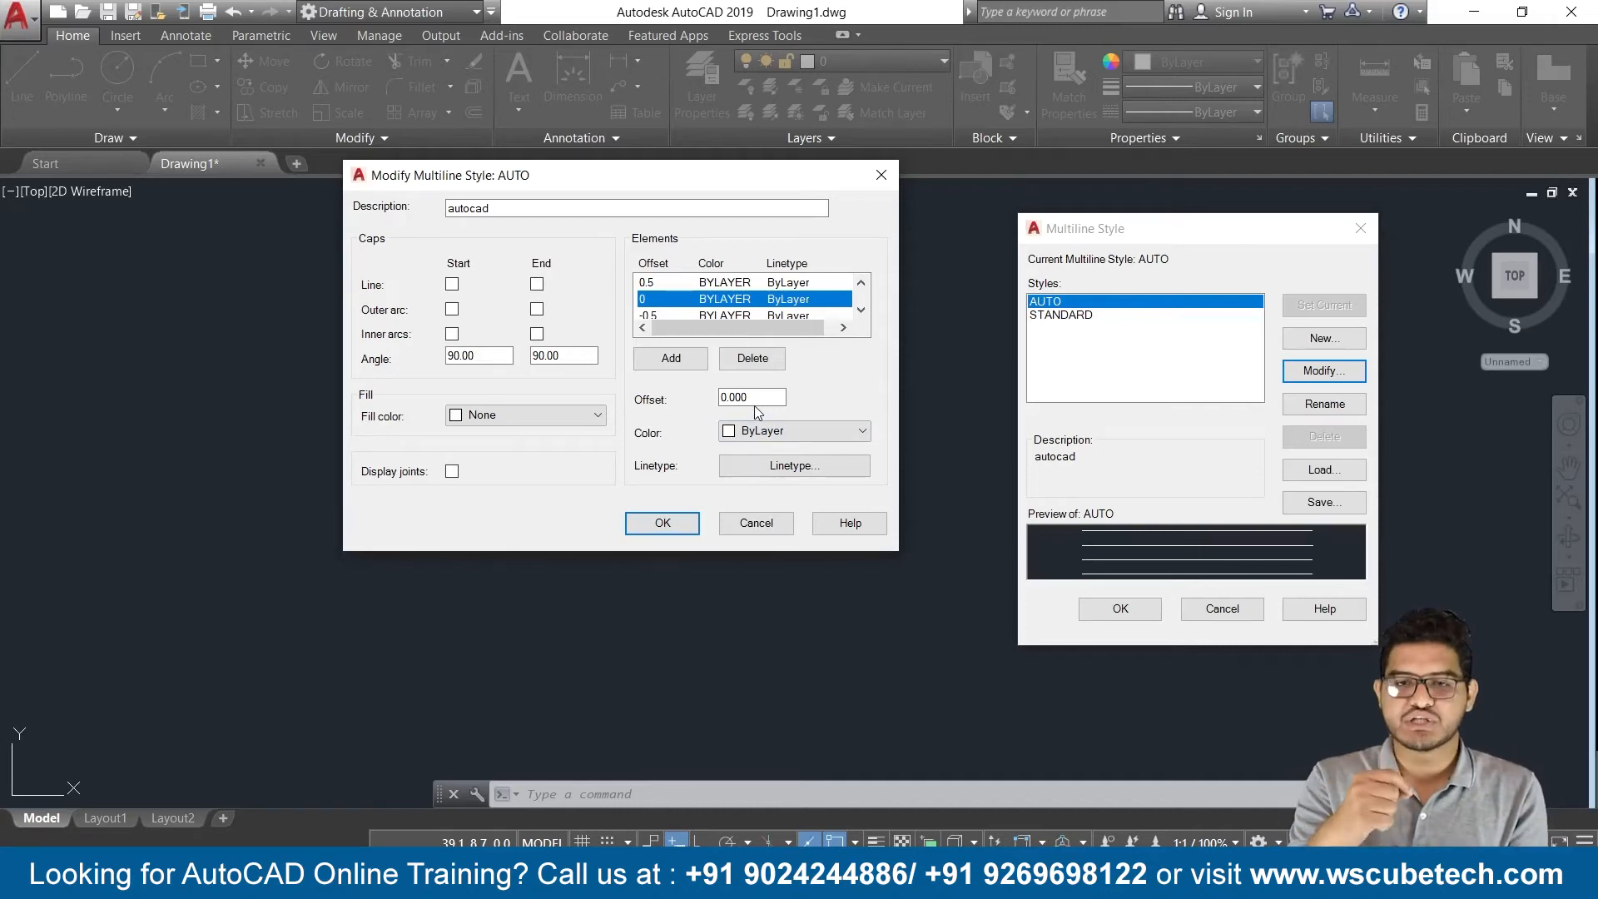
click(789, 433)
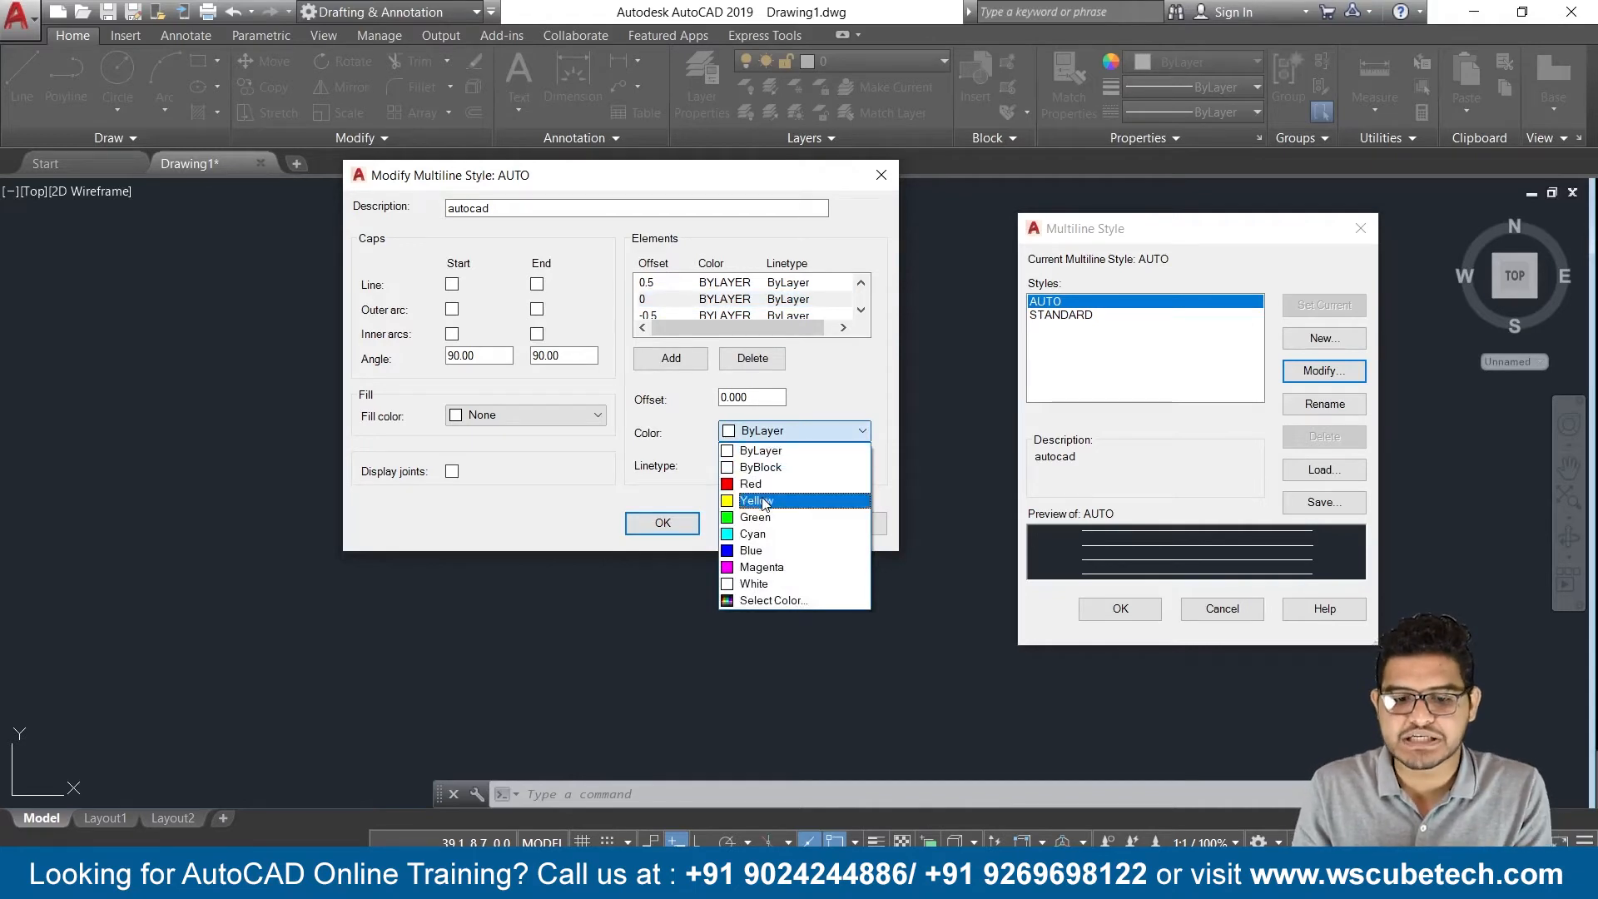
click(762, 500)
Load the ACAD_ISO02W100 linetype and assign it to the 0-offset element
click(789, 466)
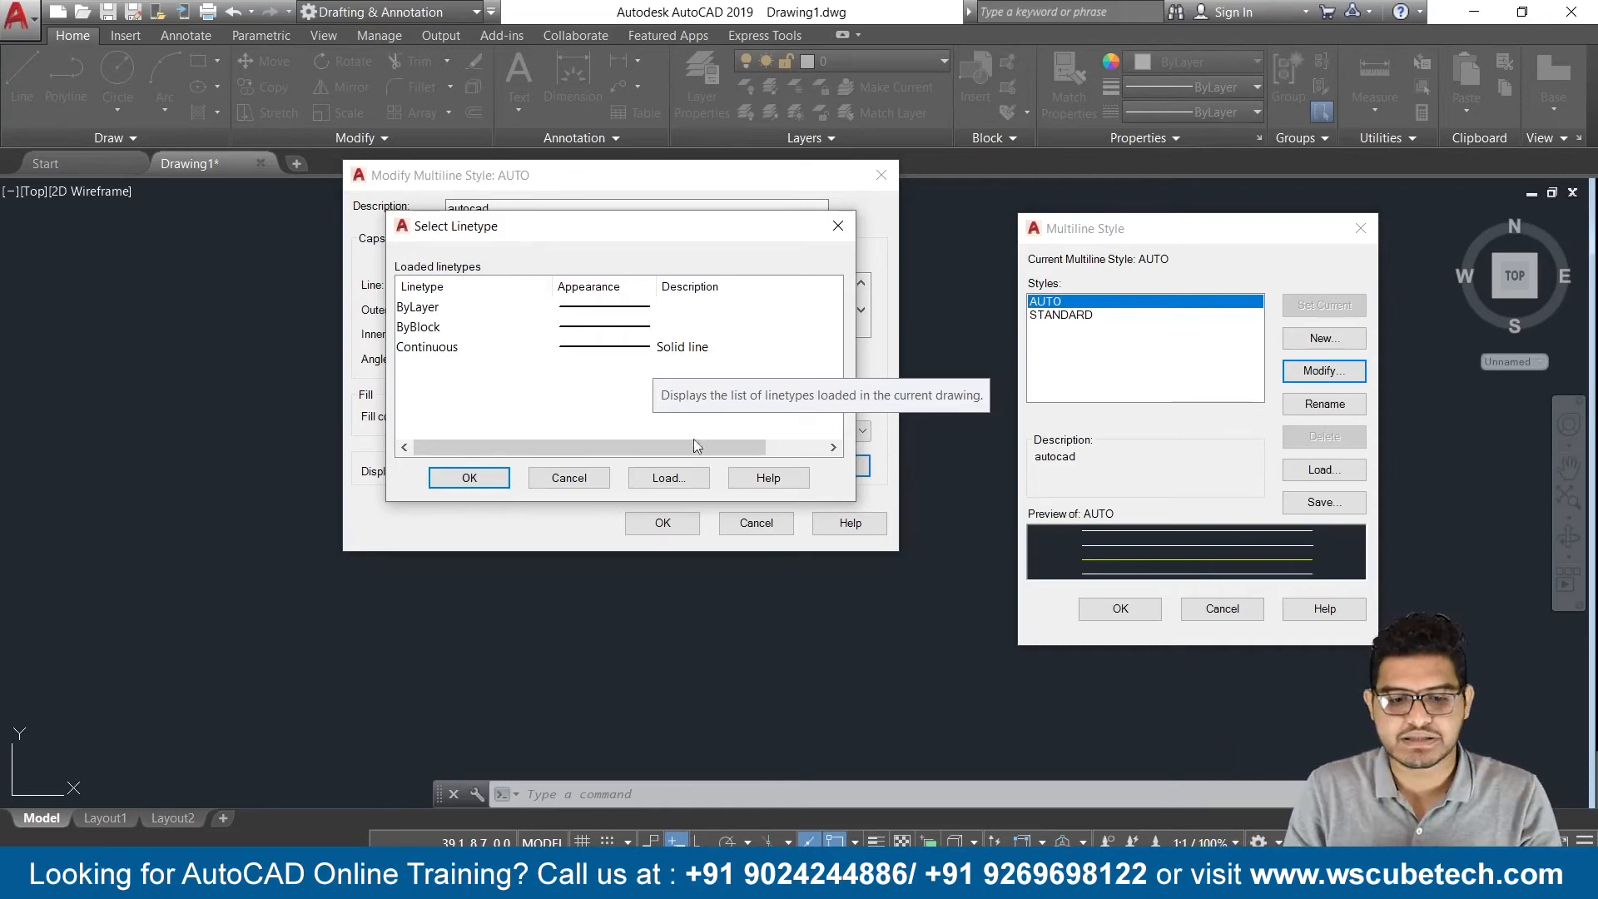
click(676, 477)
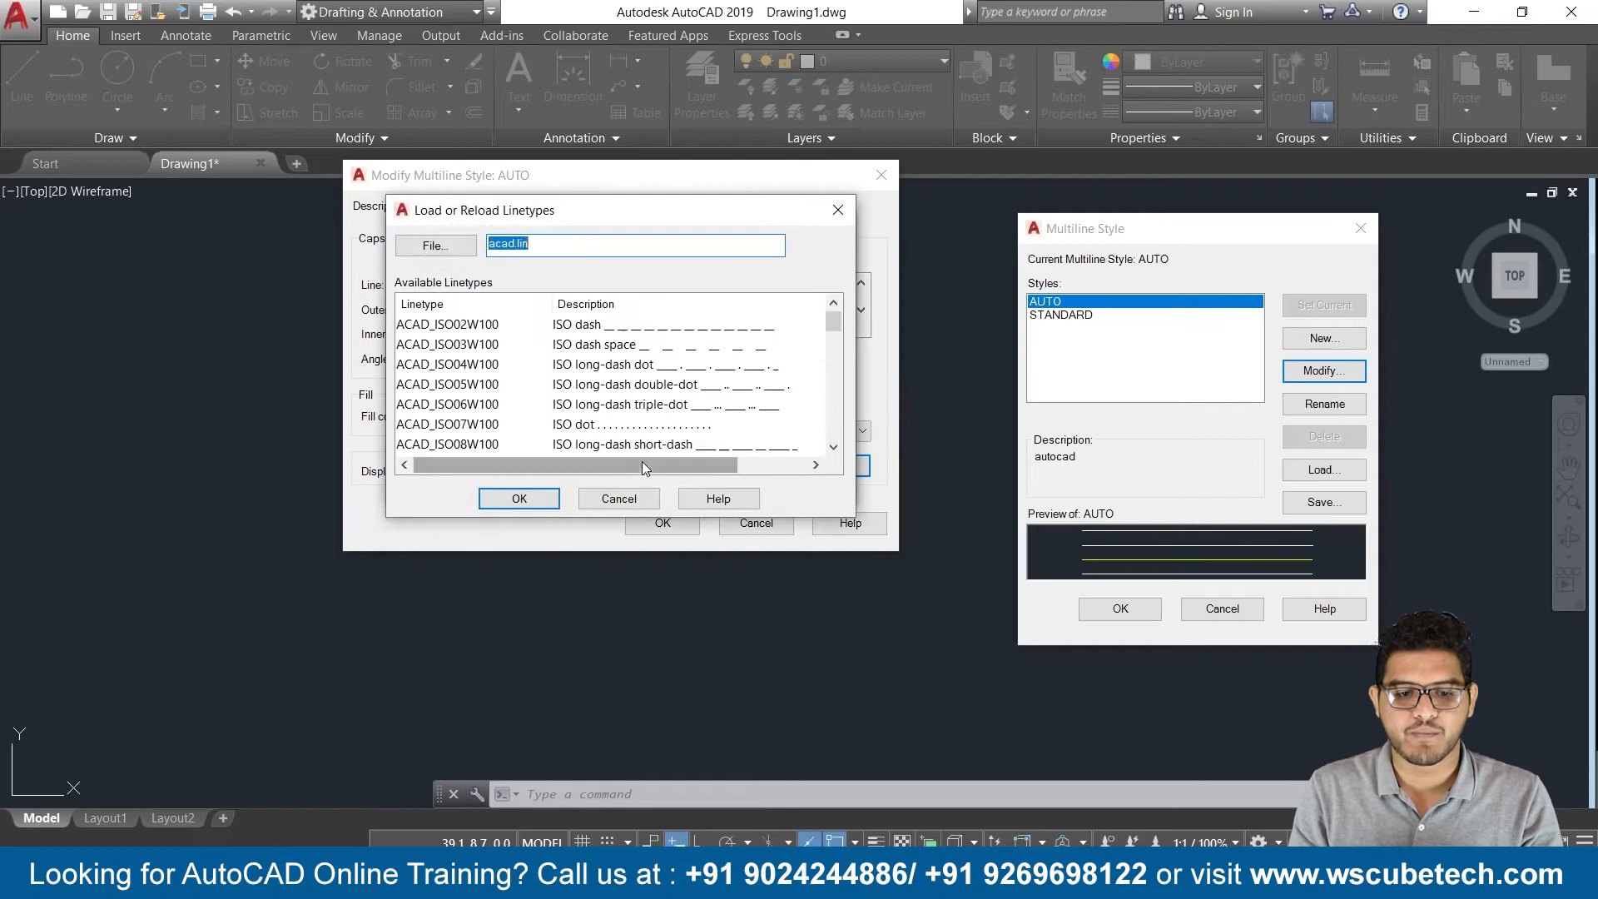
click(682, 328)
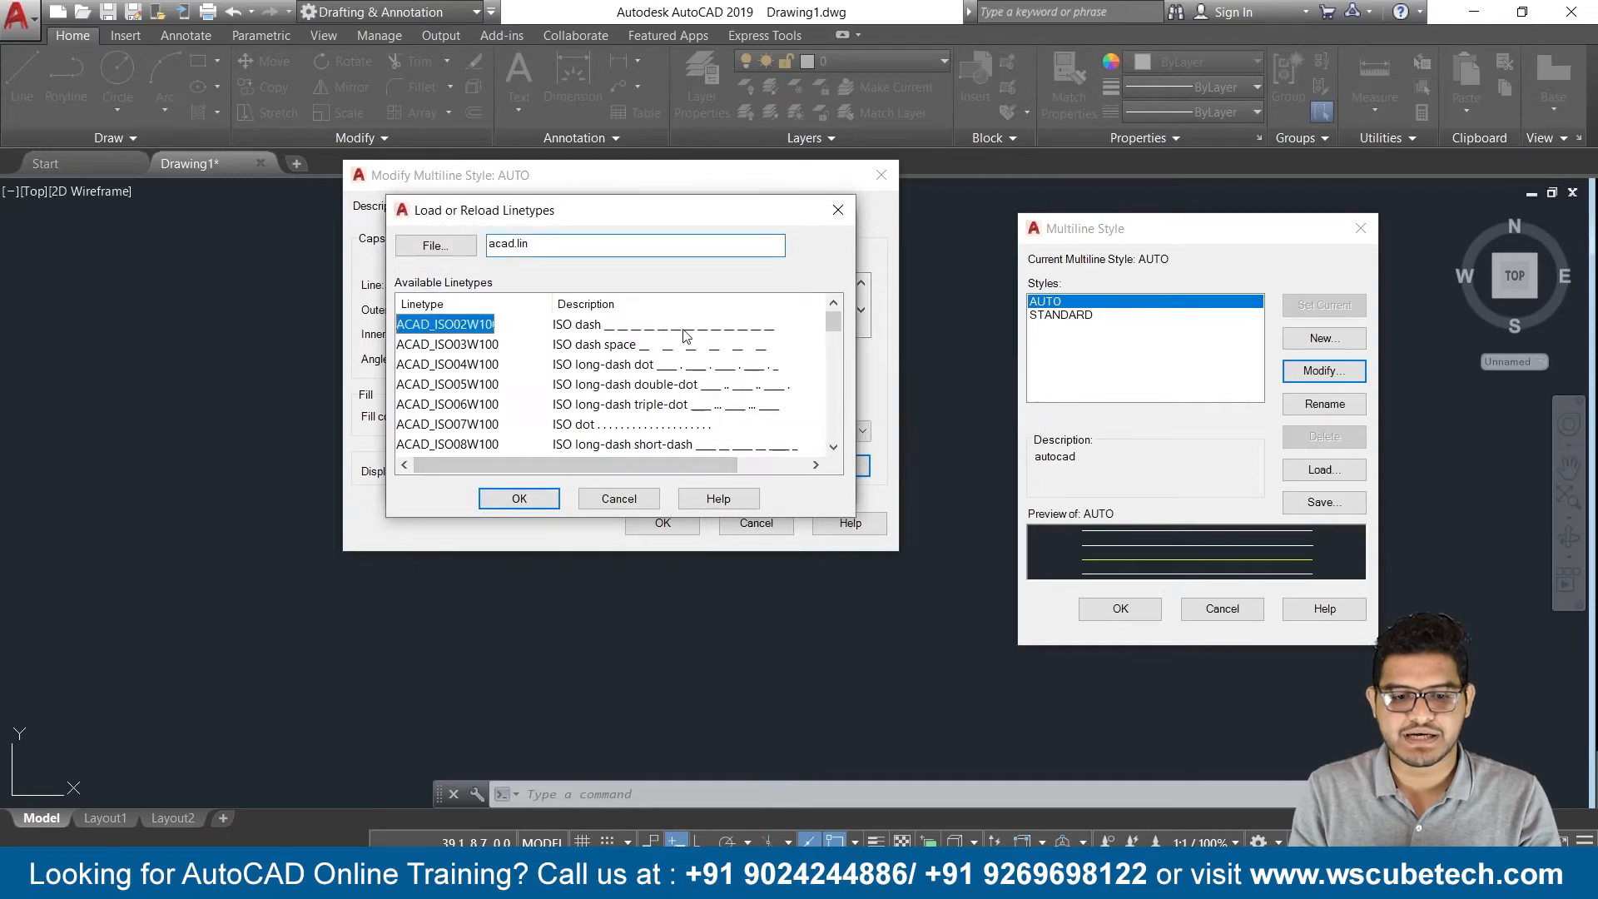
click(521, 497)
click(468, 346)
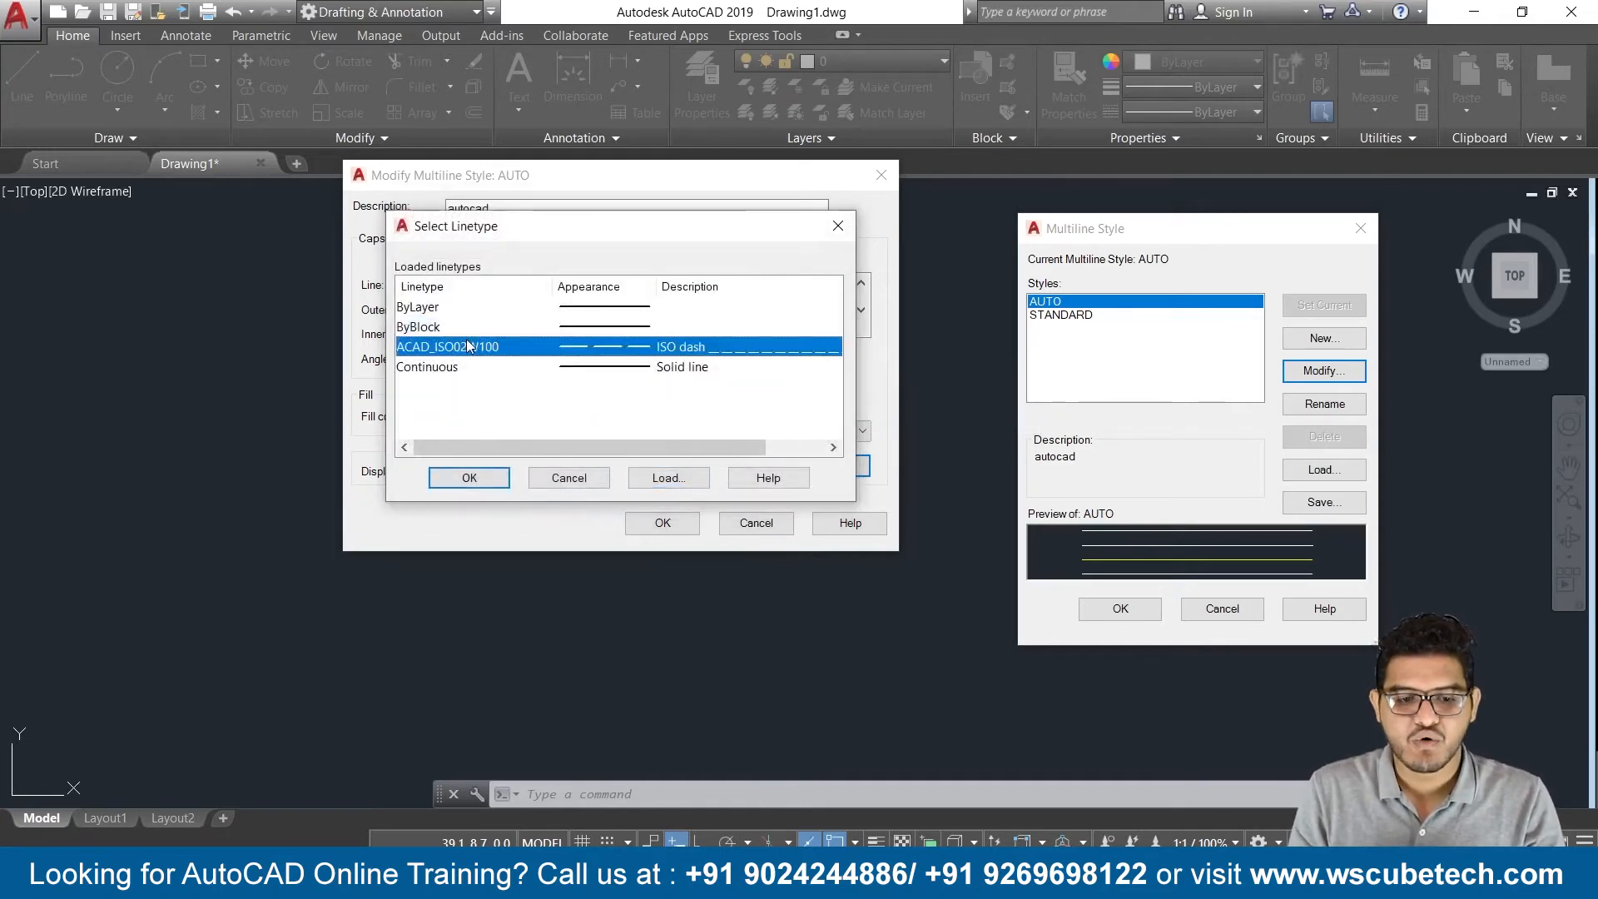
click(469, 477)
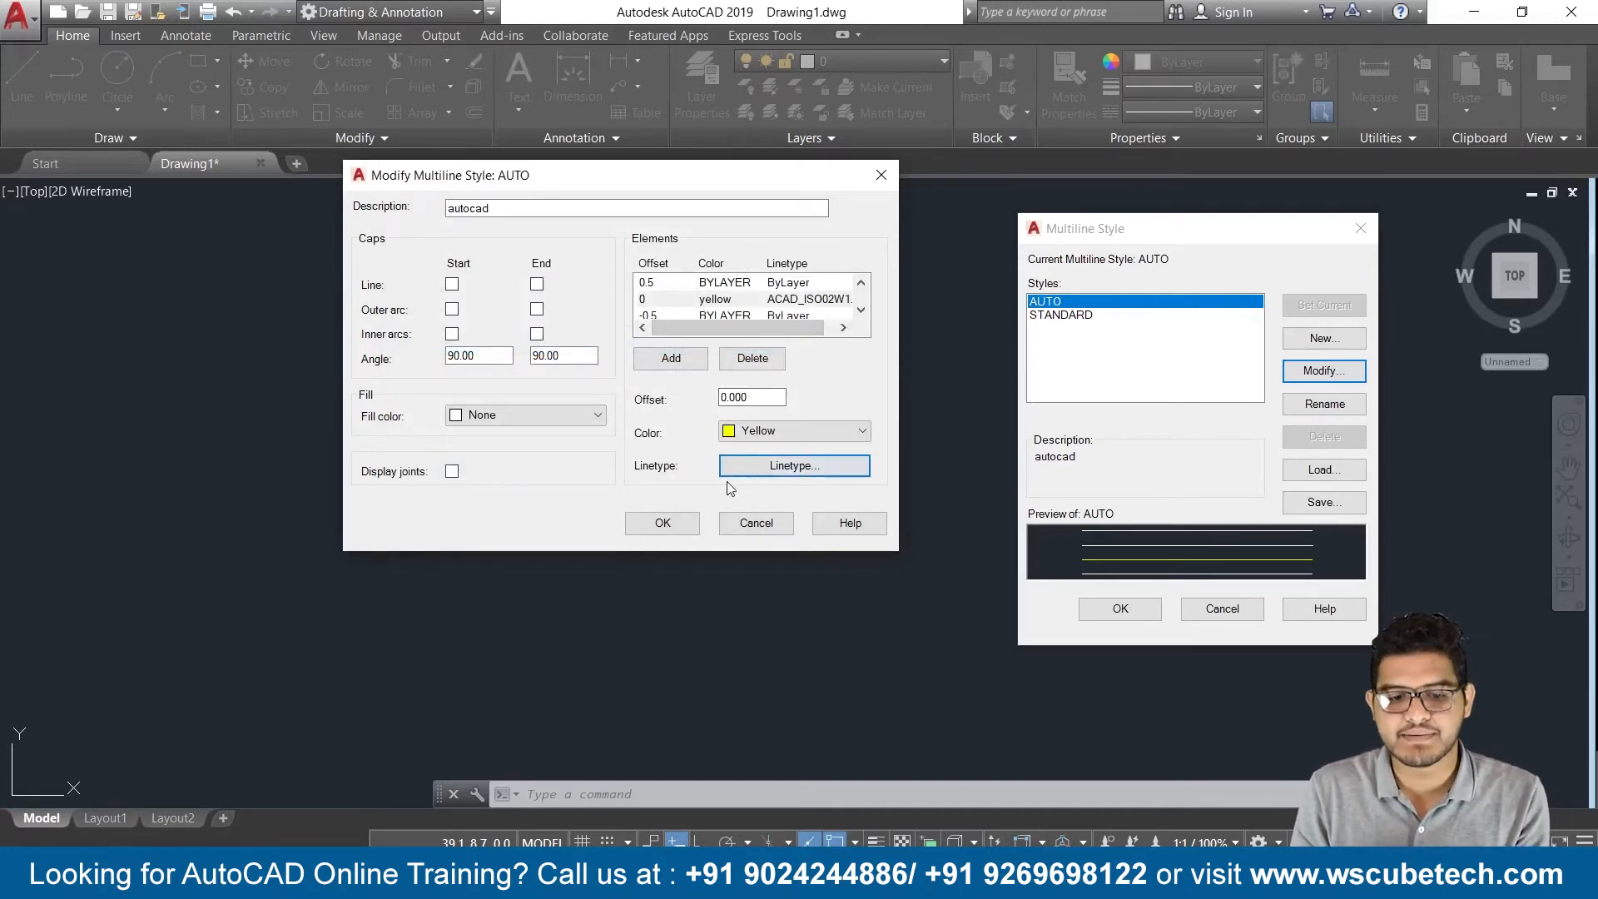
Delete the -0.5 offset element from the AUTO style and accept the style changes
scroll(731, 288, down, 1)
click(726, 300)
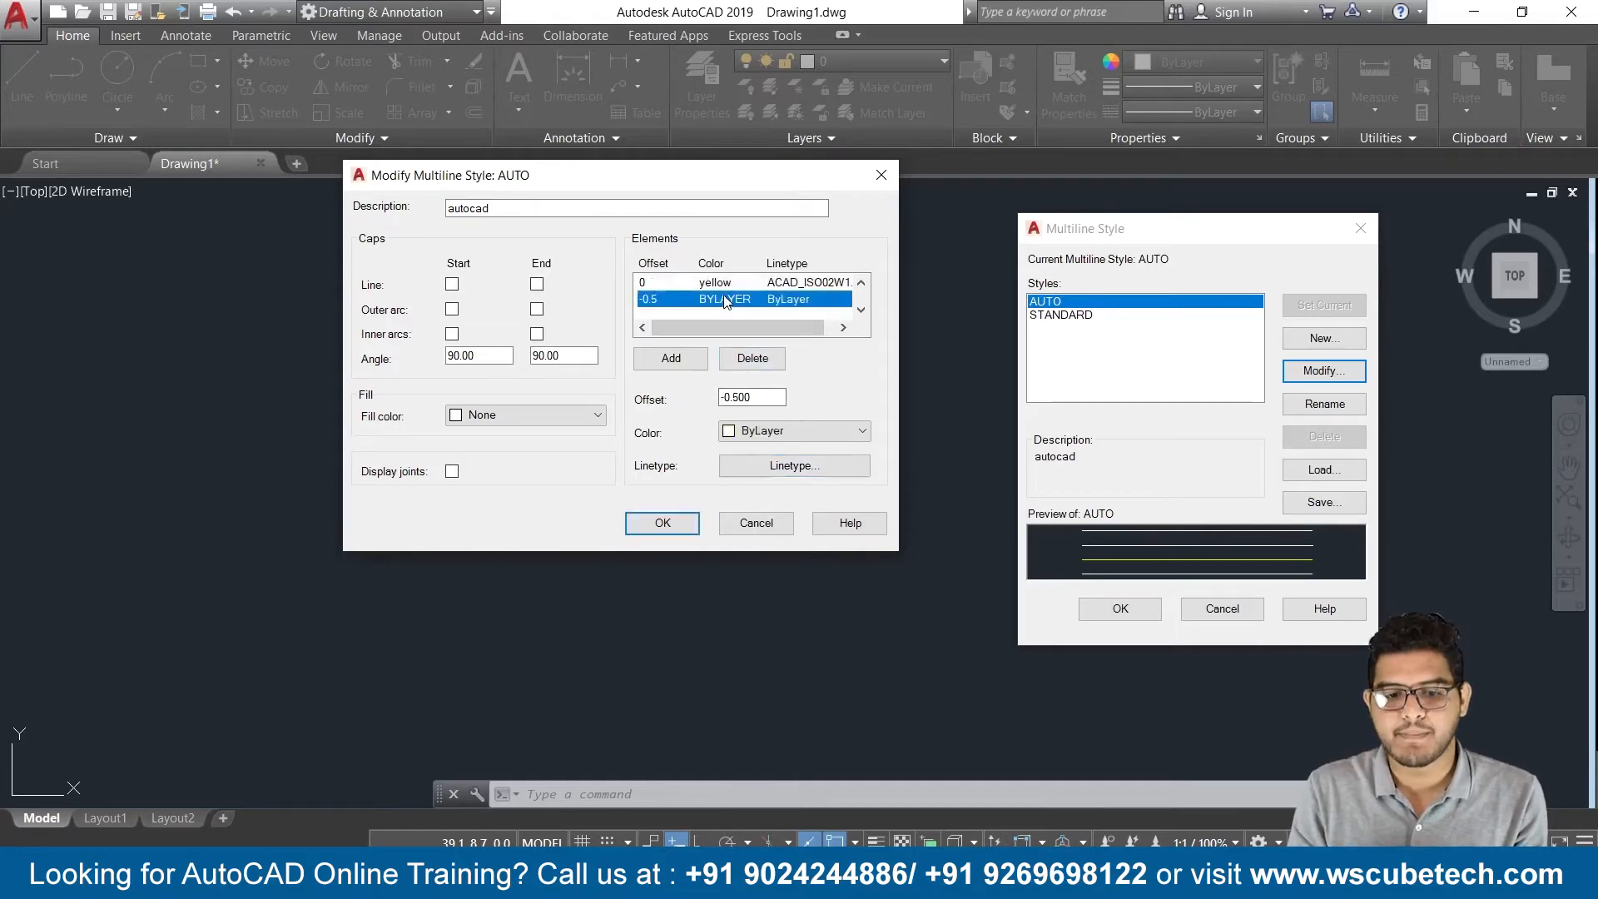
click(767, 360)
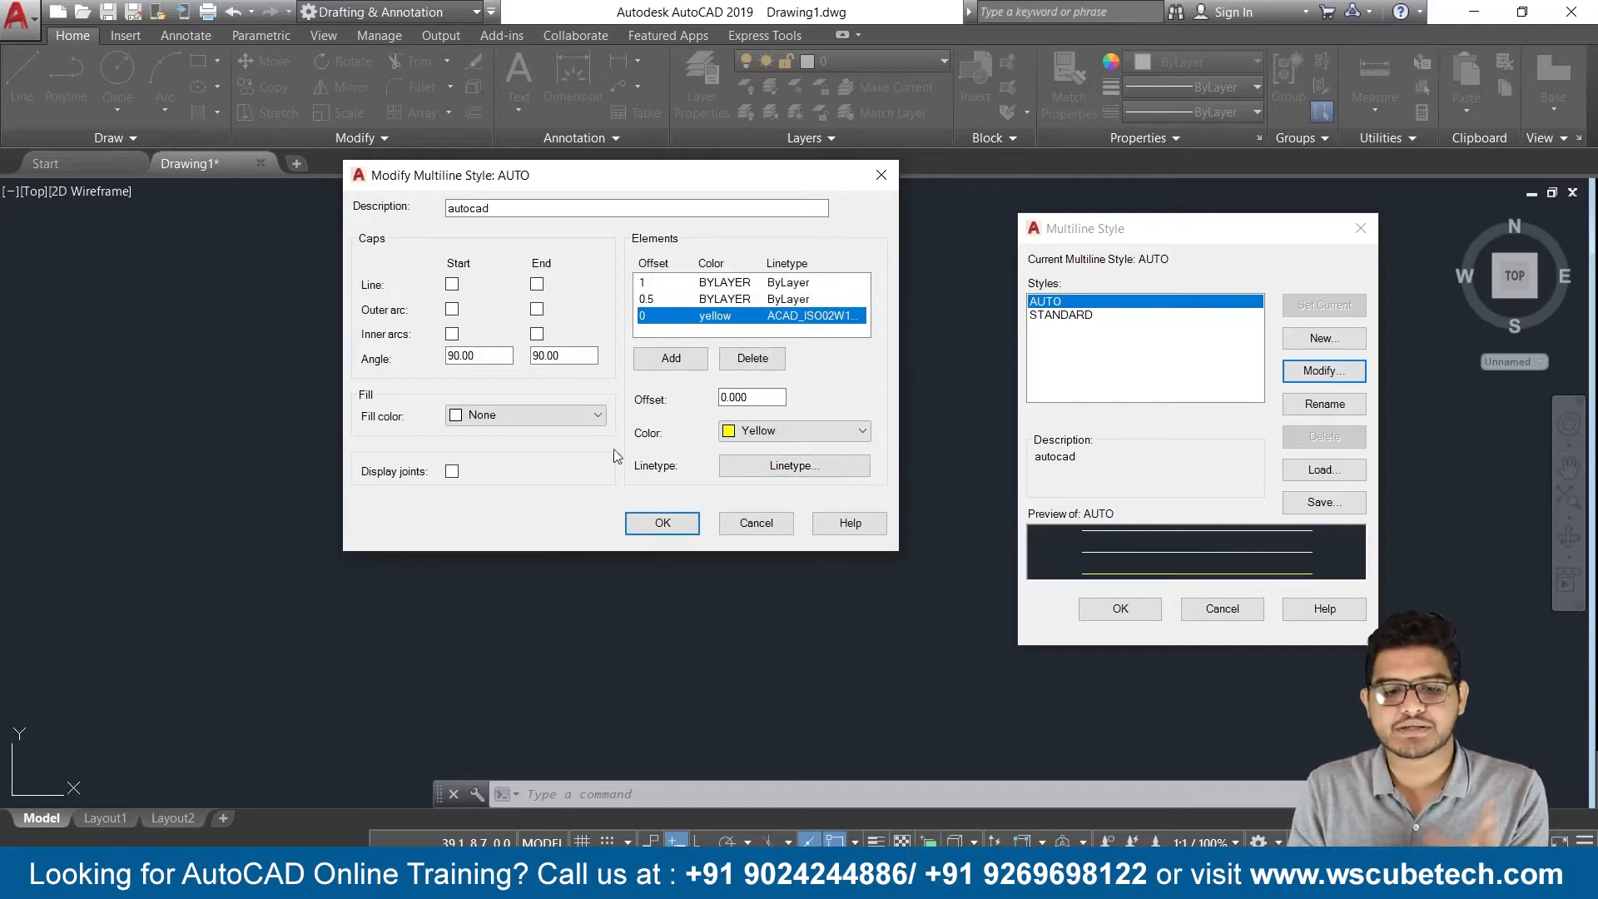
click(666, 524)
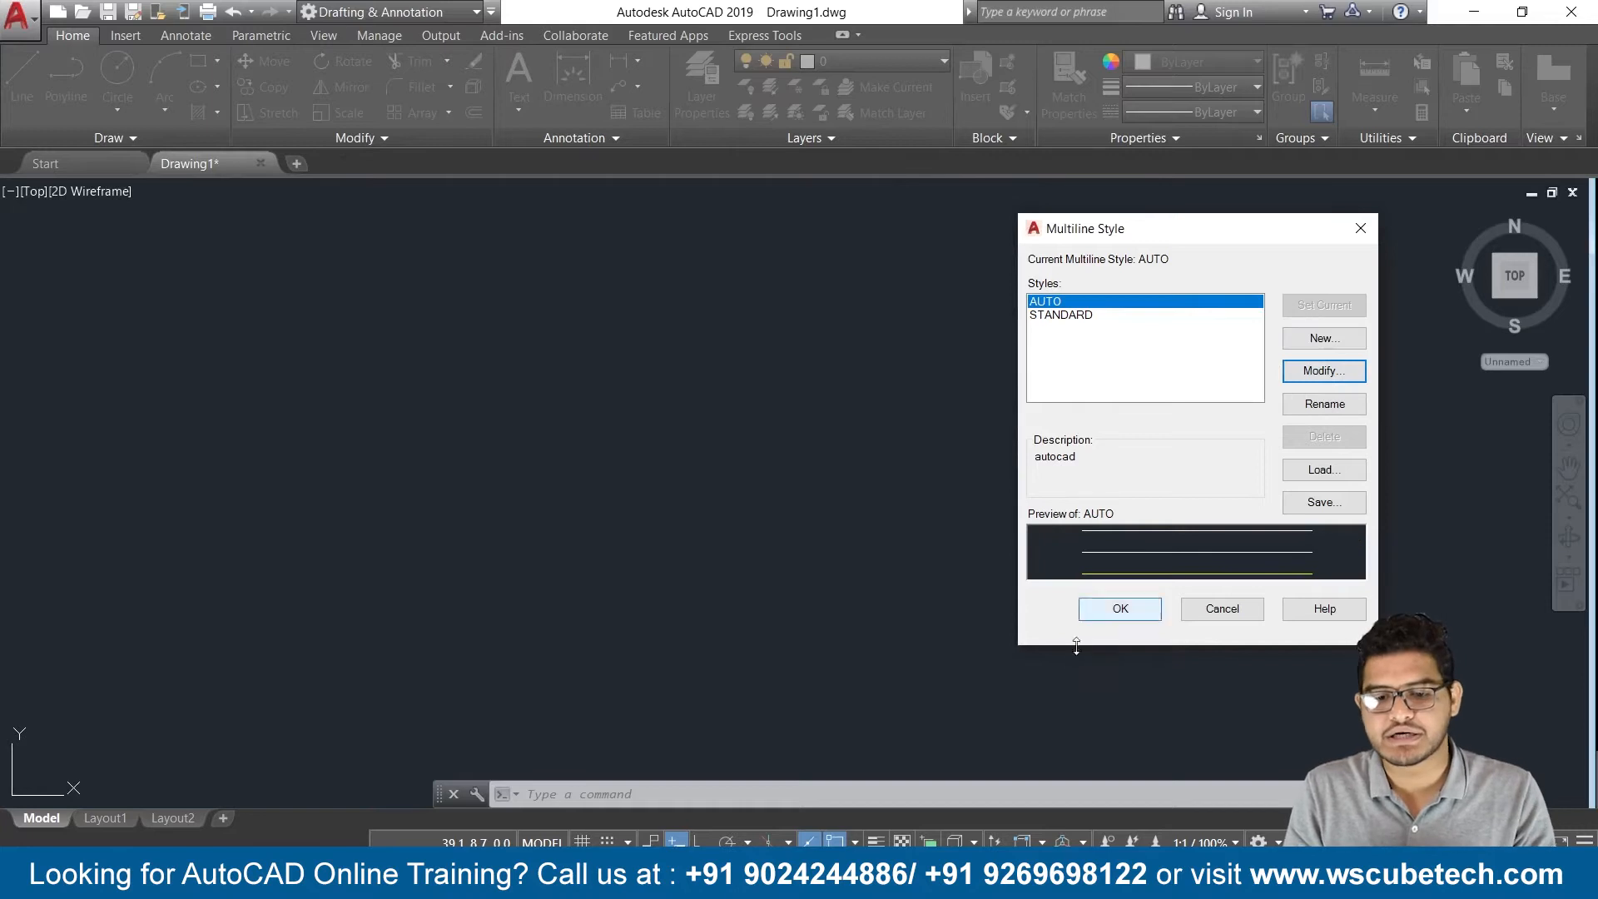
click(1146, 610)
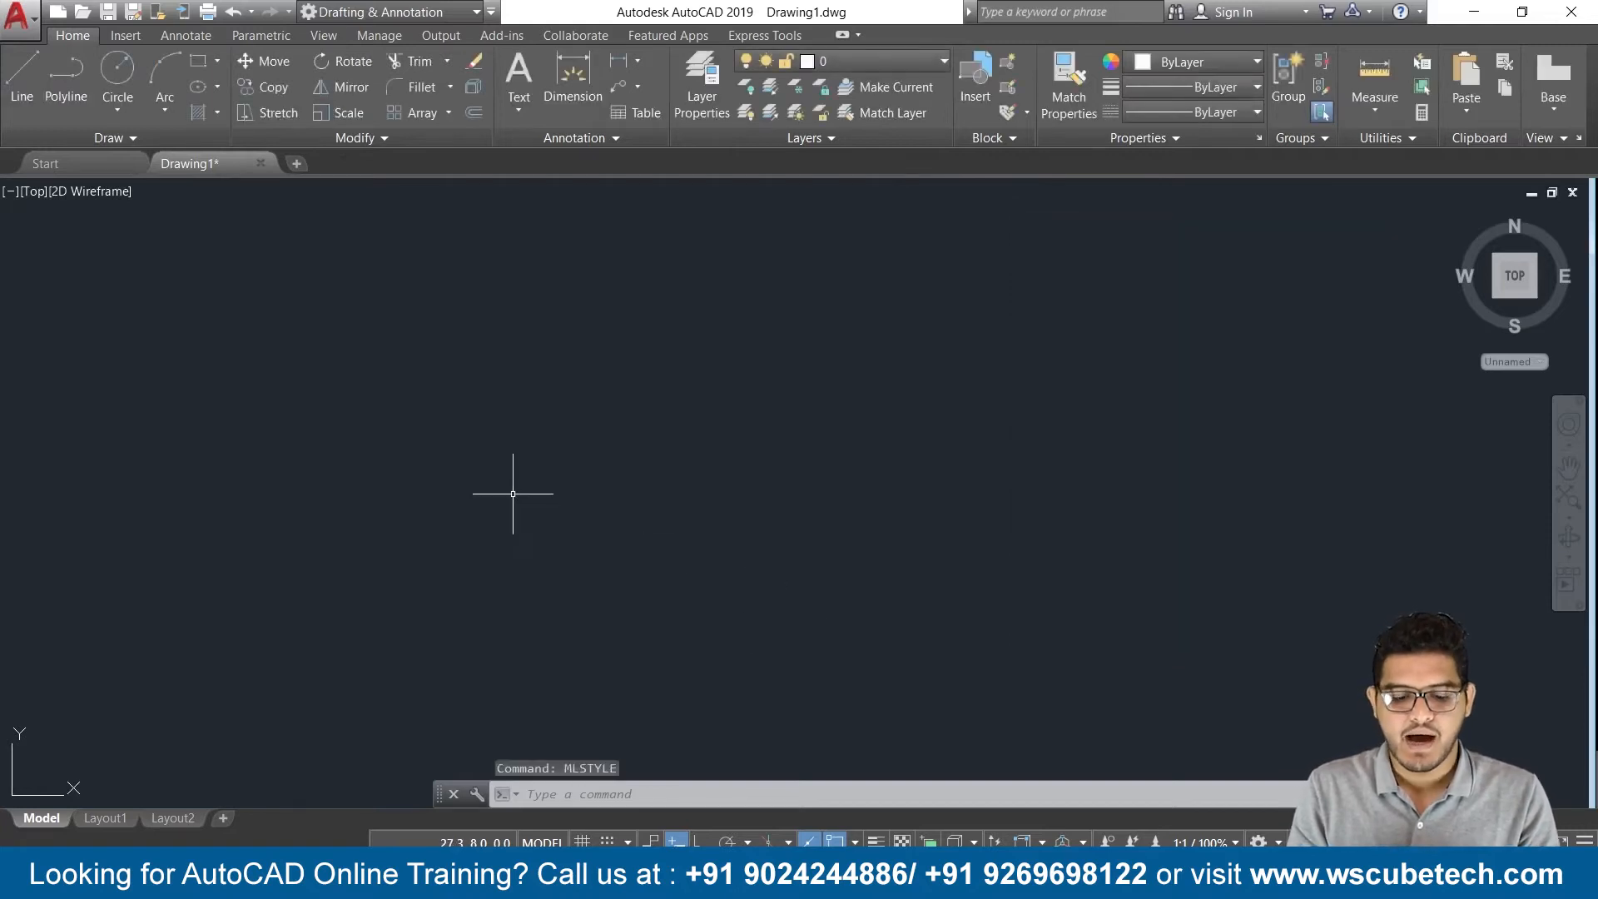
Draw an open multiline of eight segments in the AUTO style, zigzagging across the drawing area and looping back beneath itself
text(ml)
key(Return)
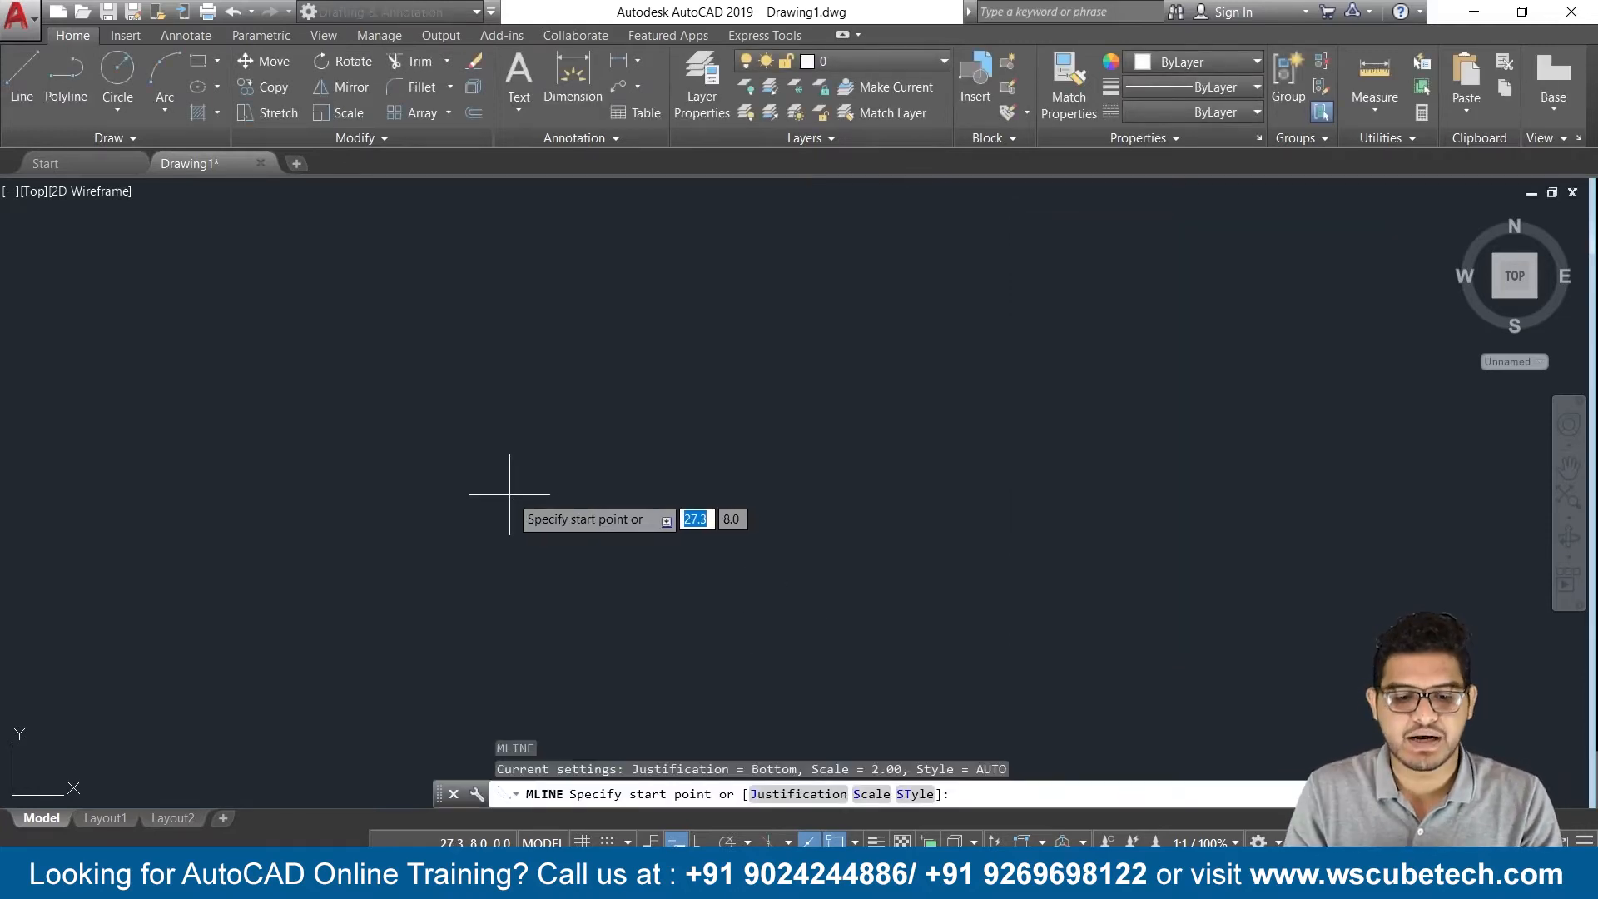
click(428, 494)
click(649, 375)
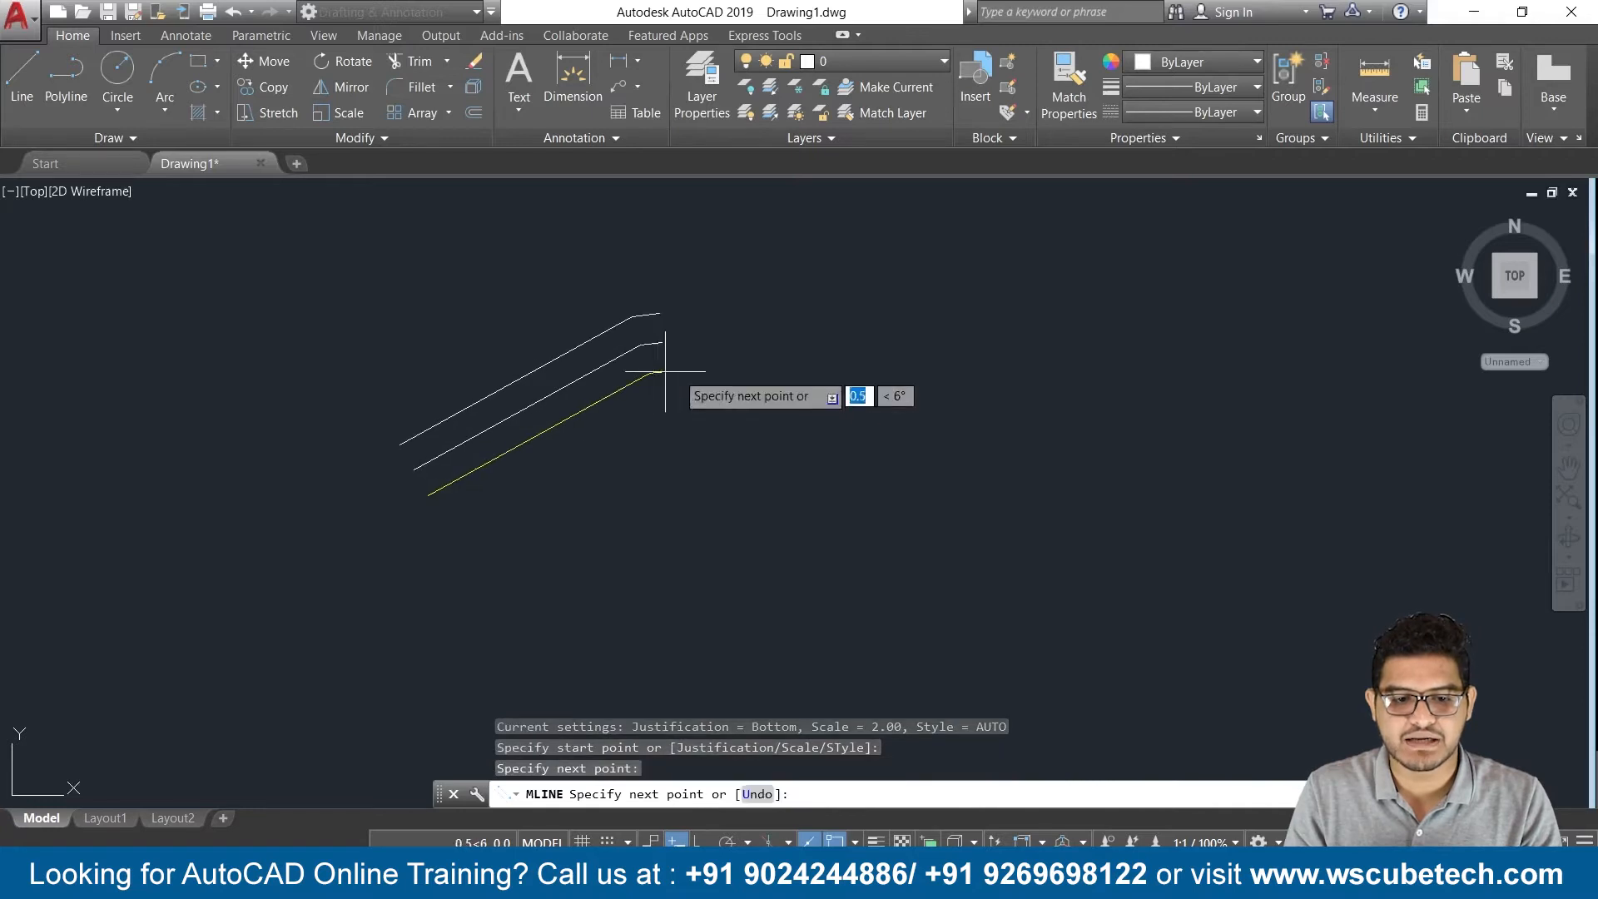
click(982, 517)
click(1151, 341)
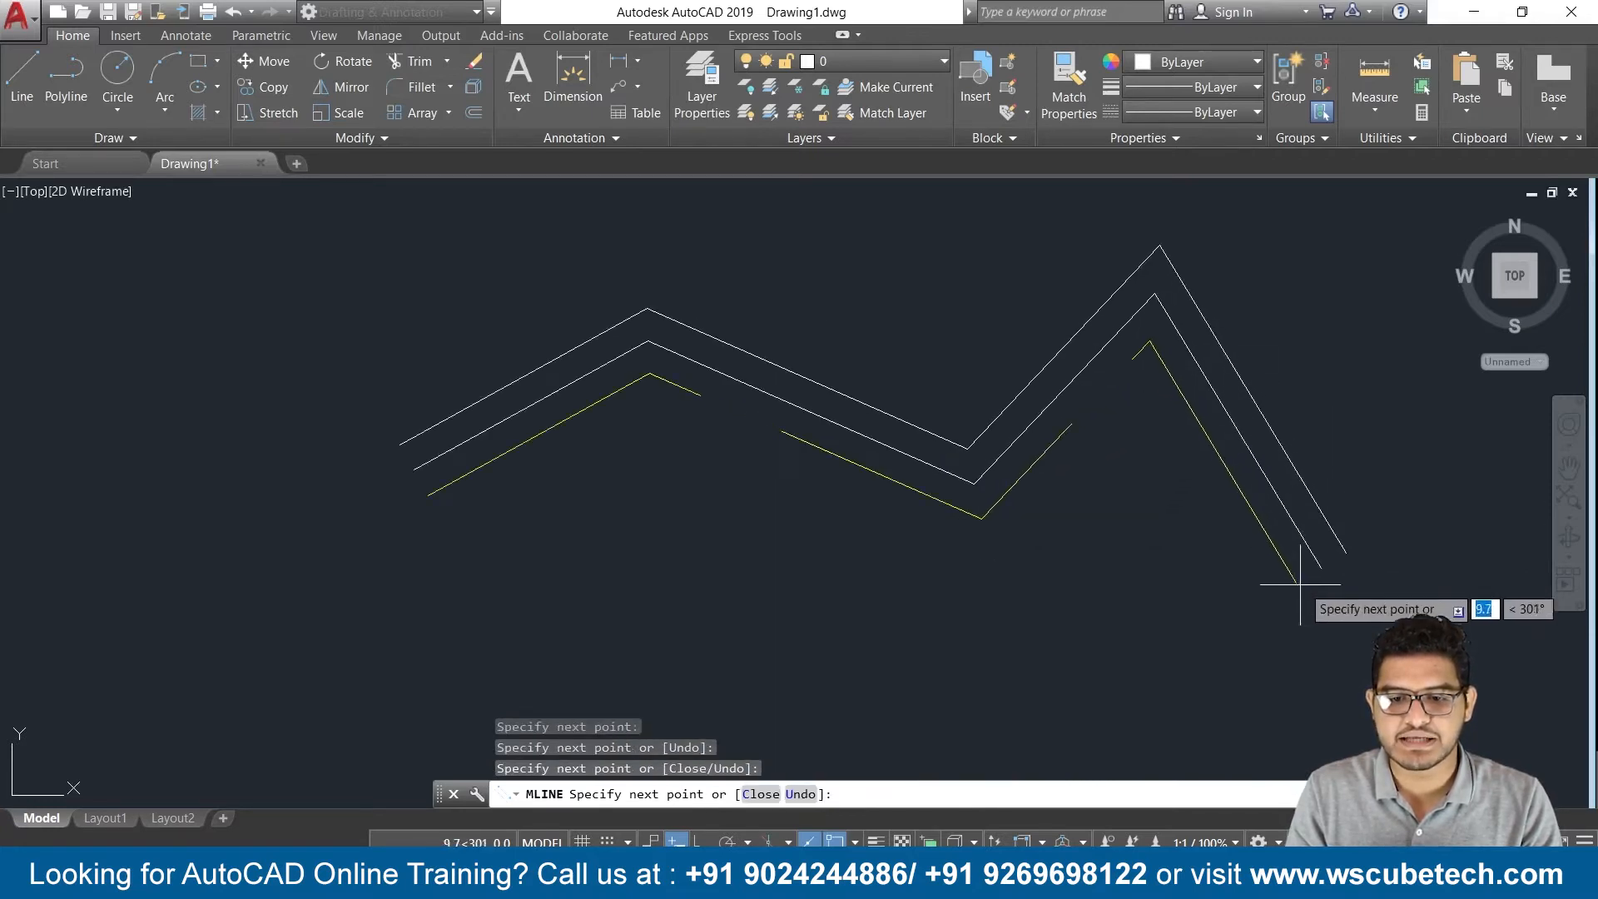
click(1330, 582)
click(884, 666)
click(488, 577)
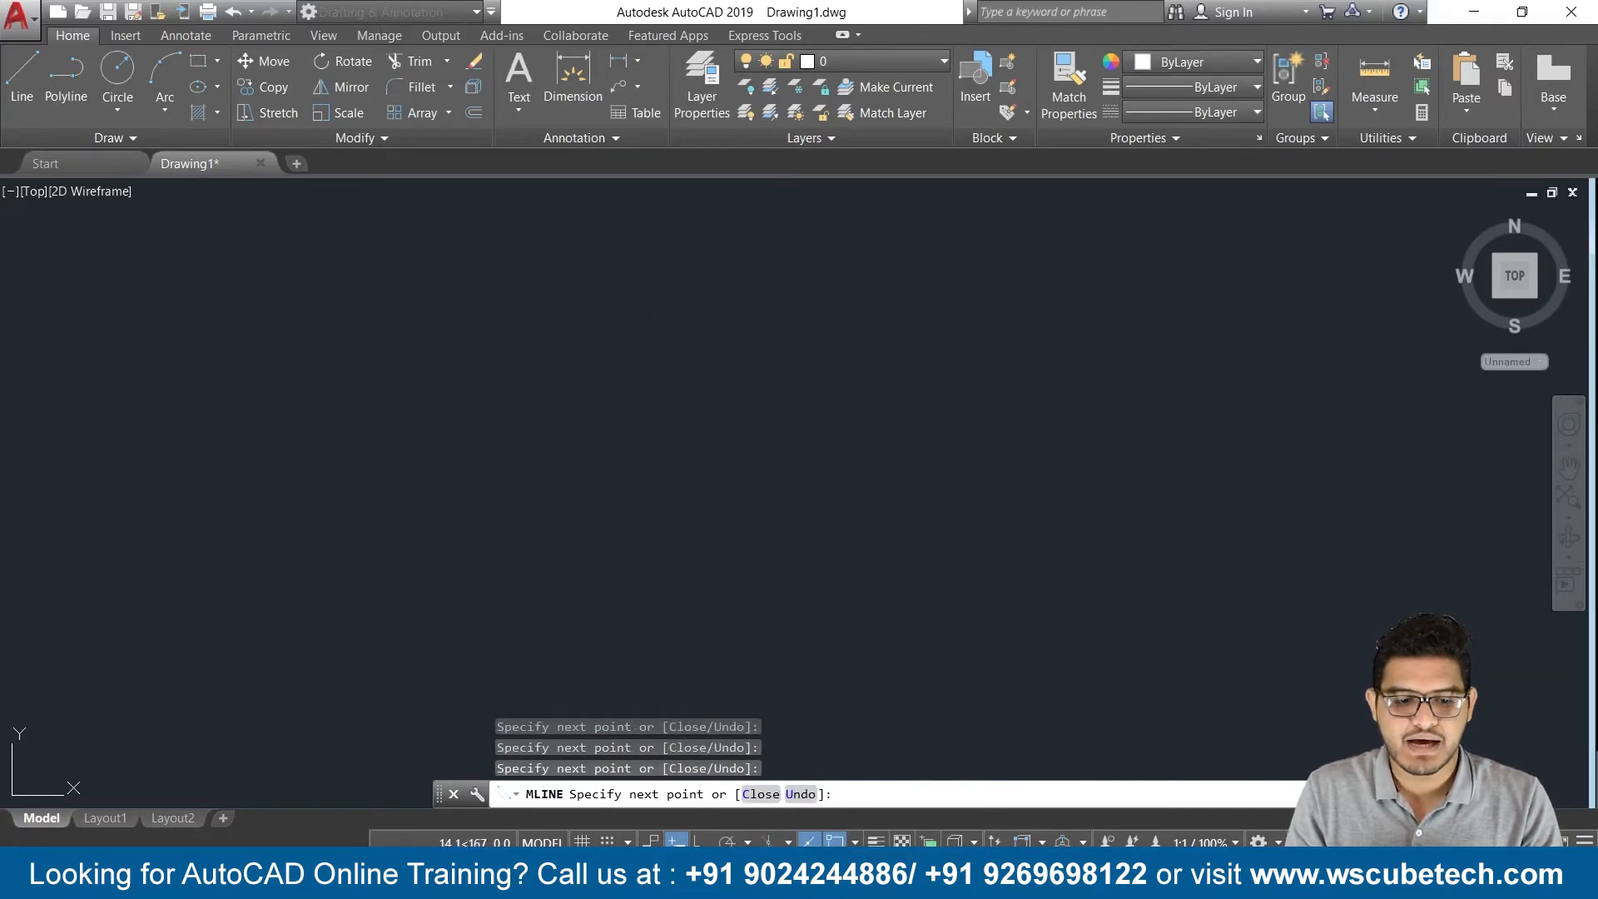
click(254, 609)
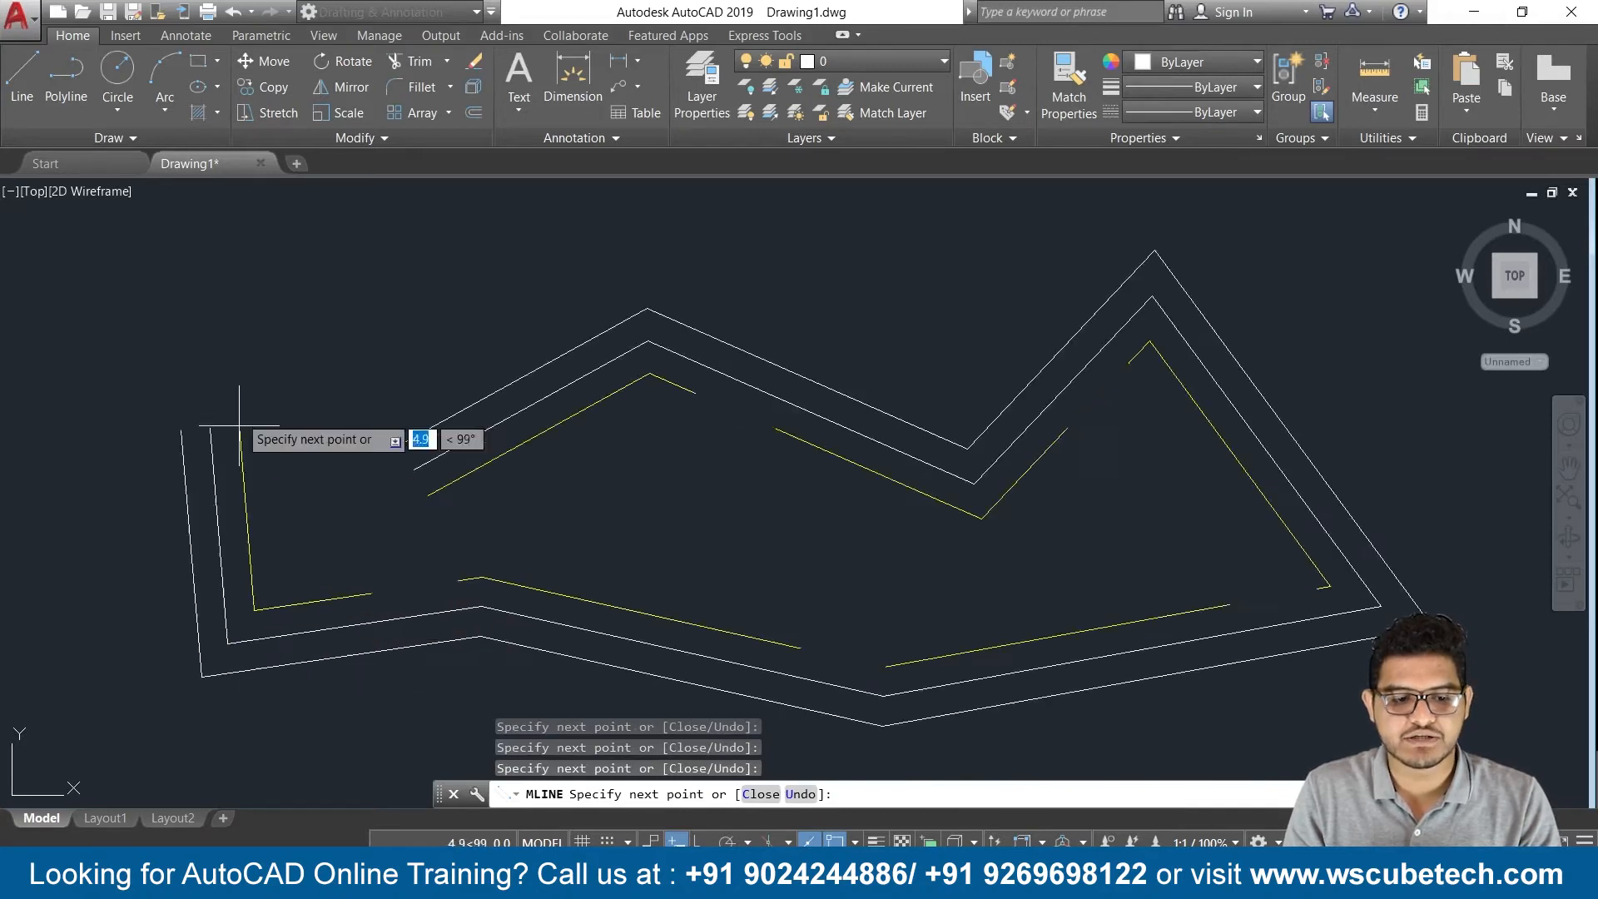
click(252, 301)
key(Return)
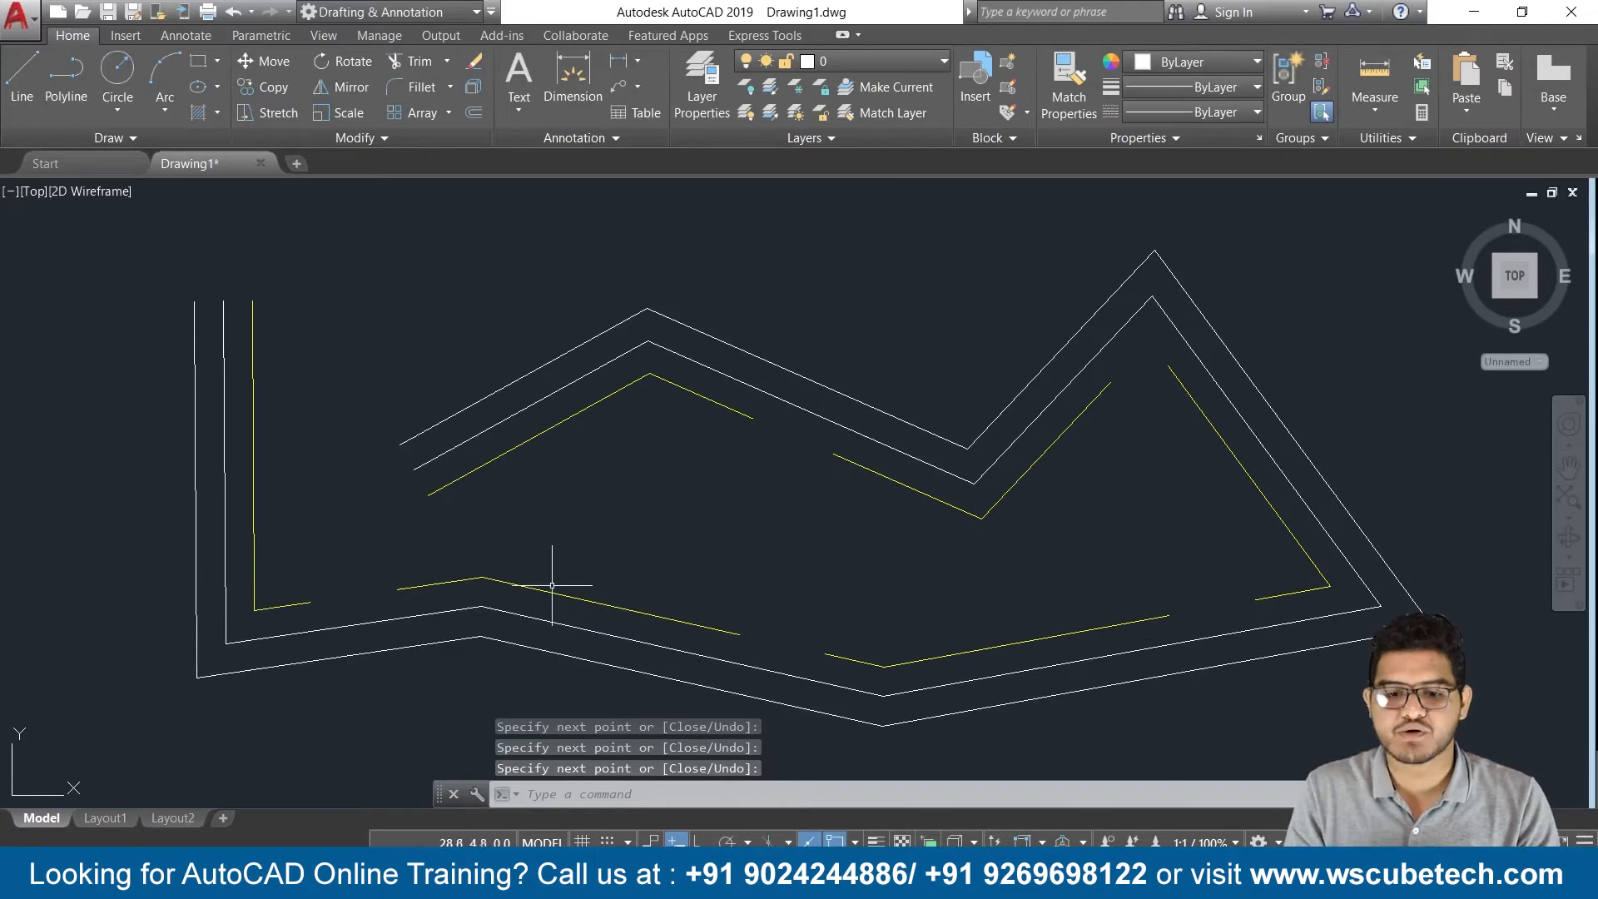
Erase the whole multiline from the drawing
key(ctrl+a)
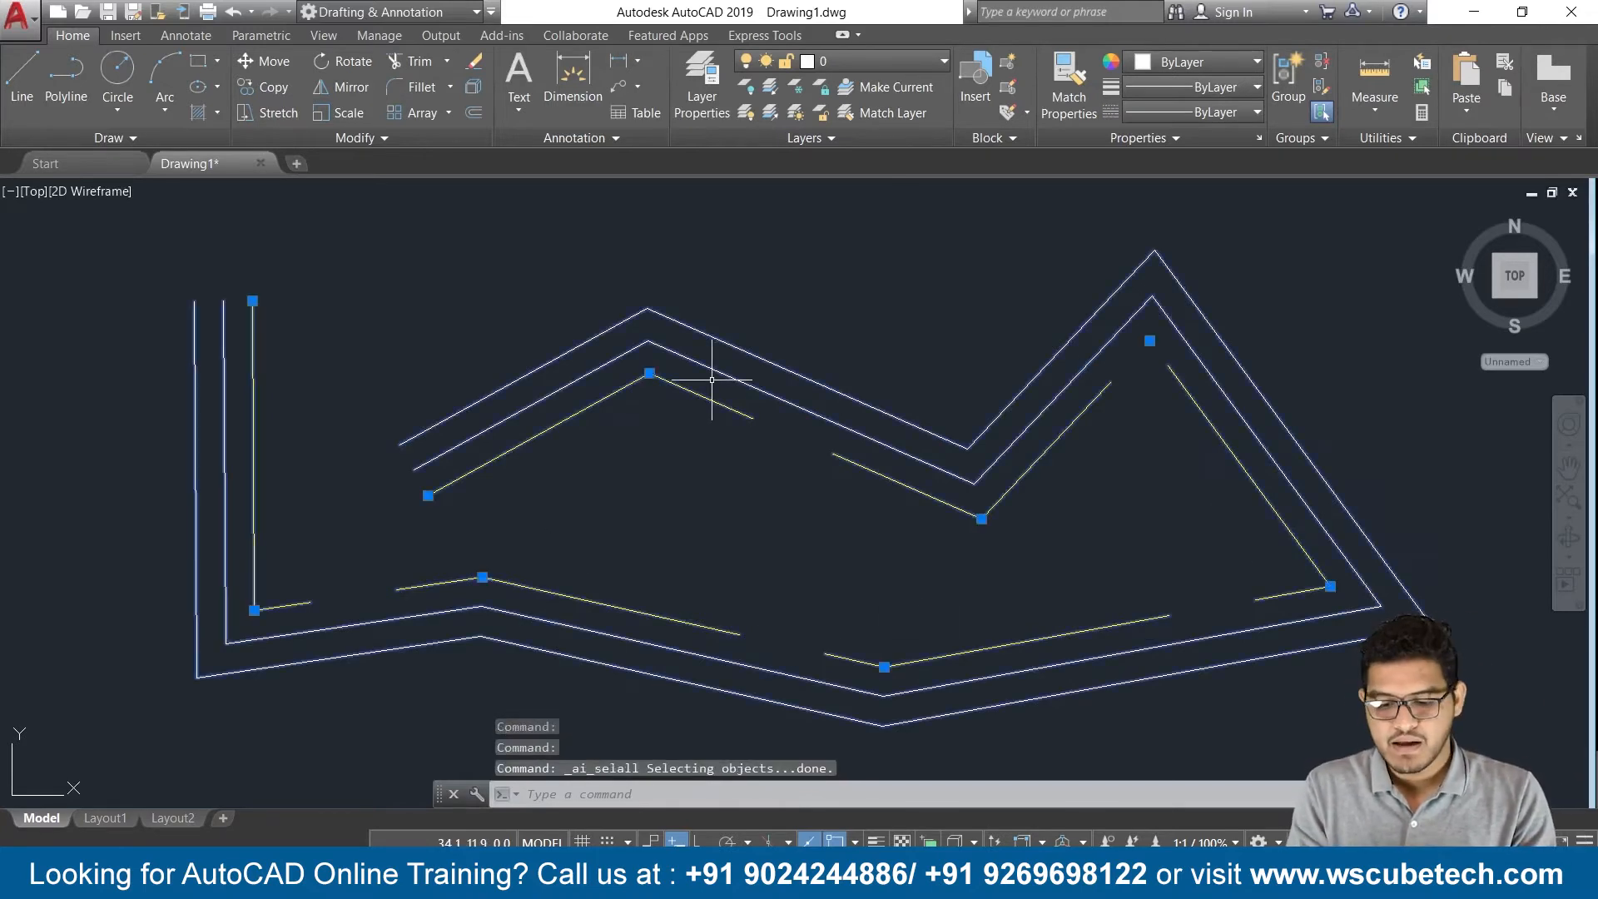
key(Delete)
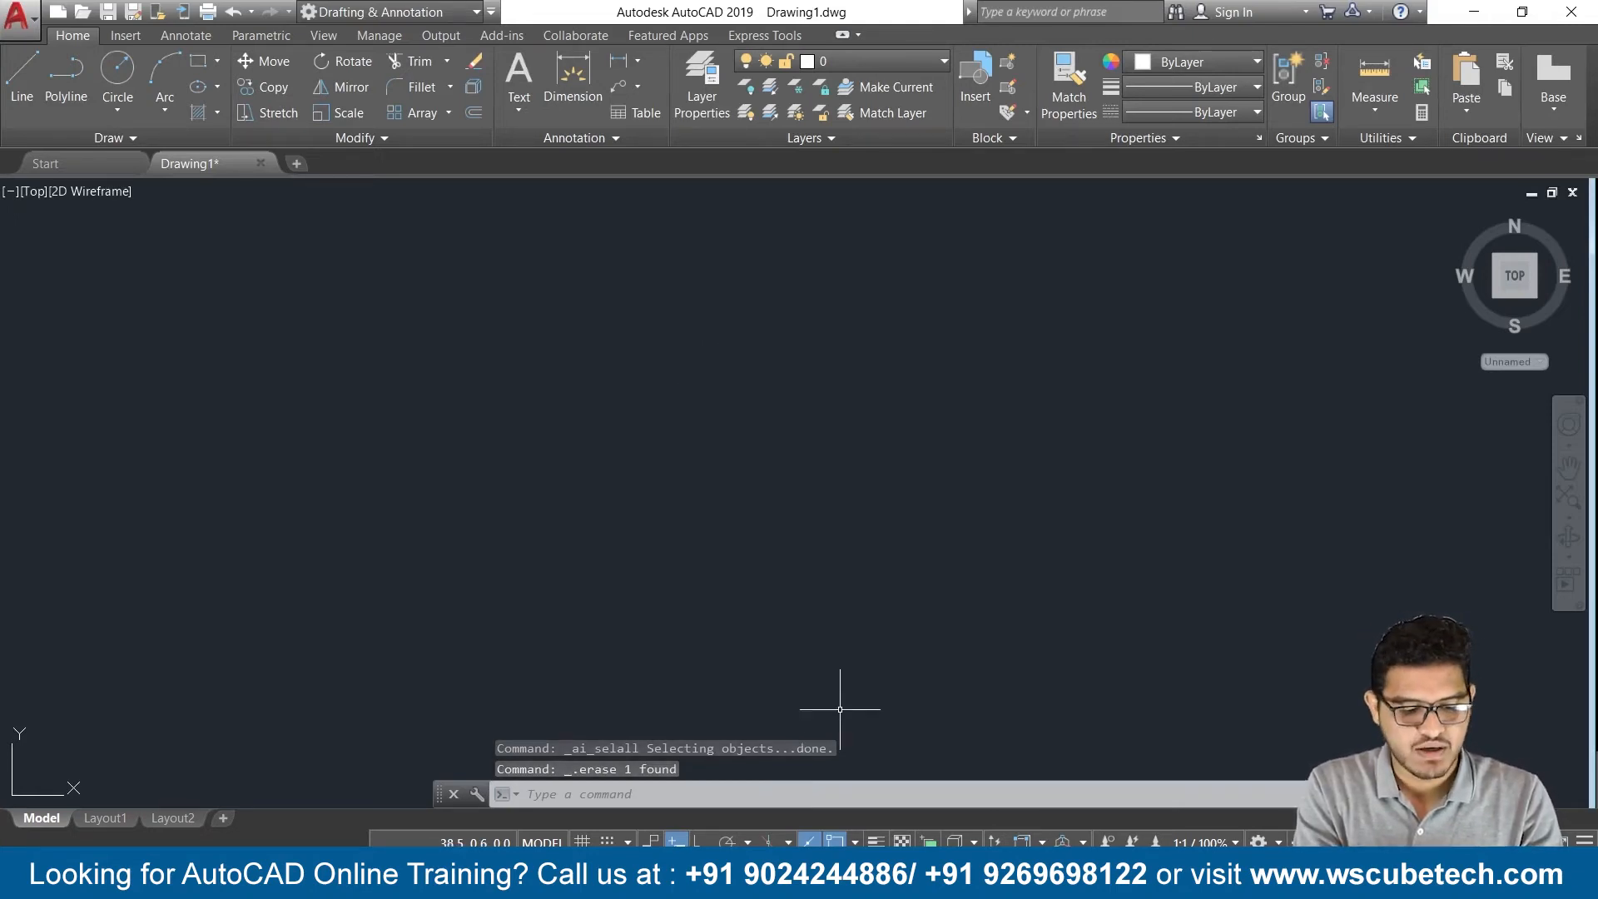
Modify the AUTO multiline style, resetting both the linetype and the color of its 0-offset element to ByLayer
text(ML)
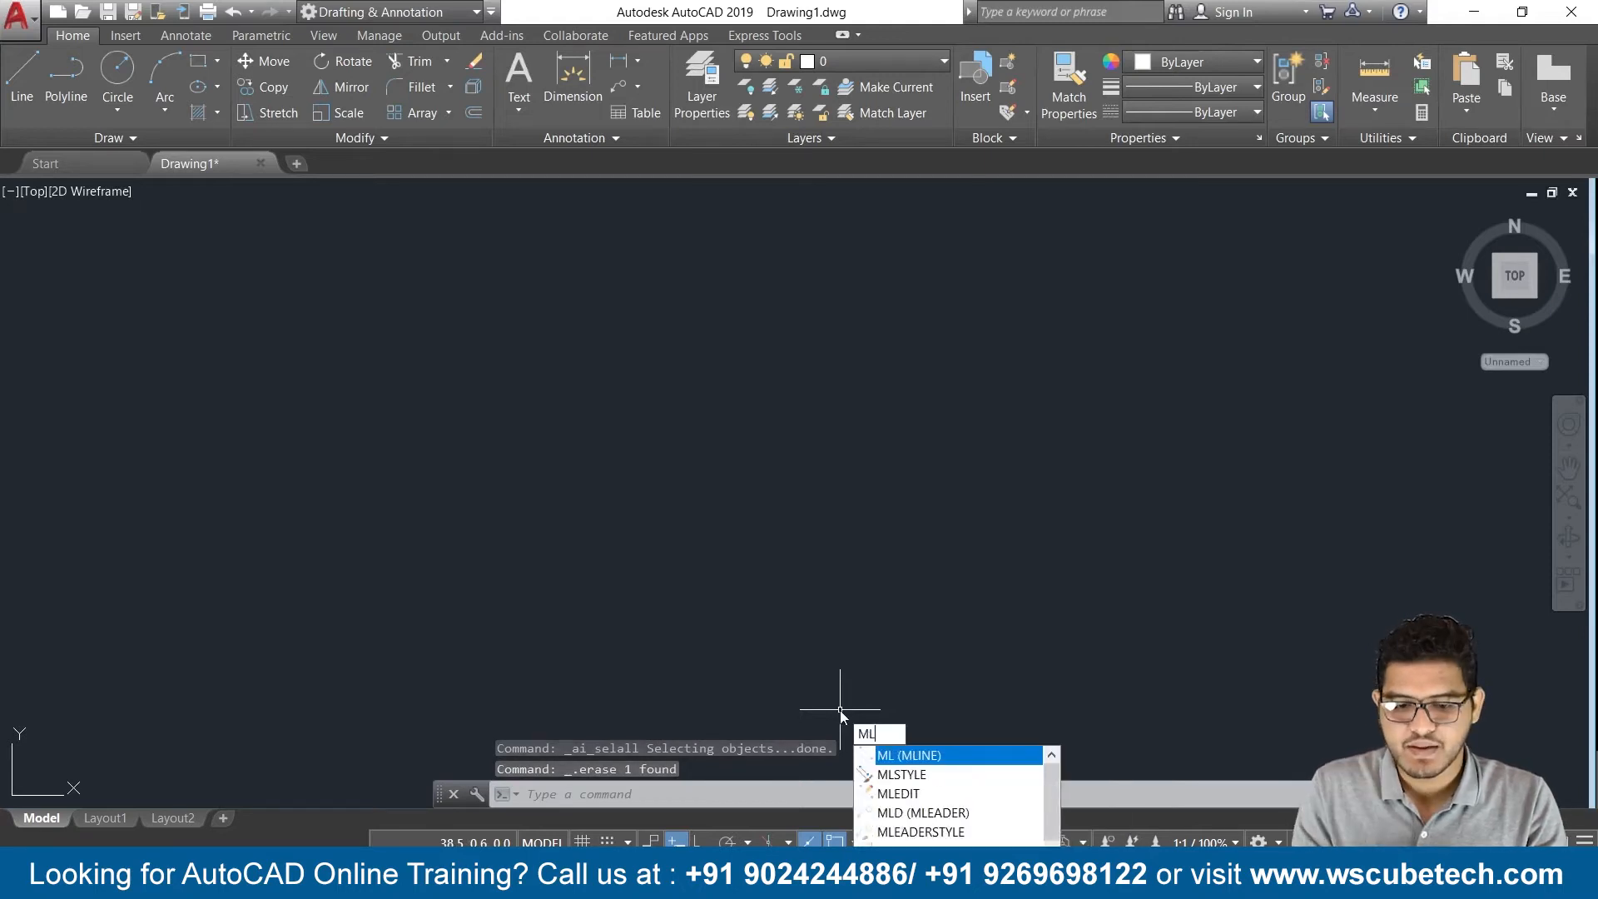
key(Down)
key(Return)
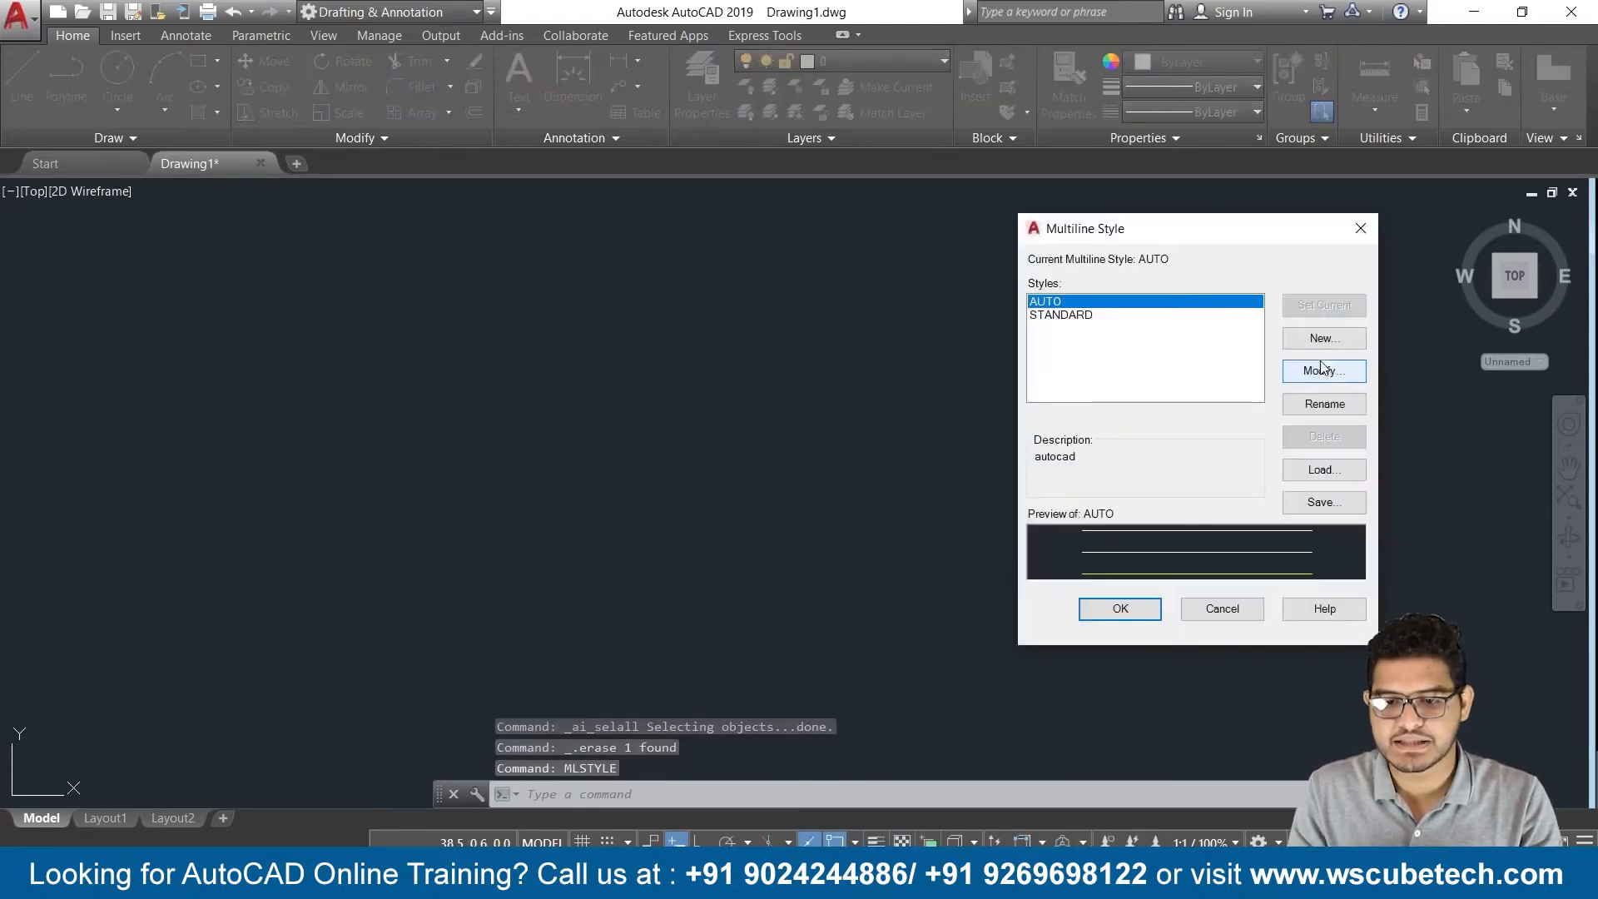
click(1322, 368)
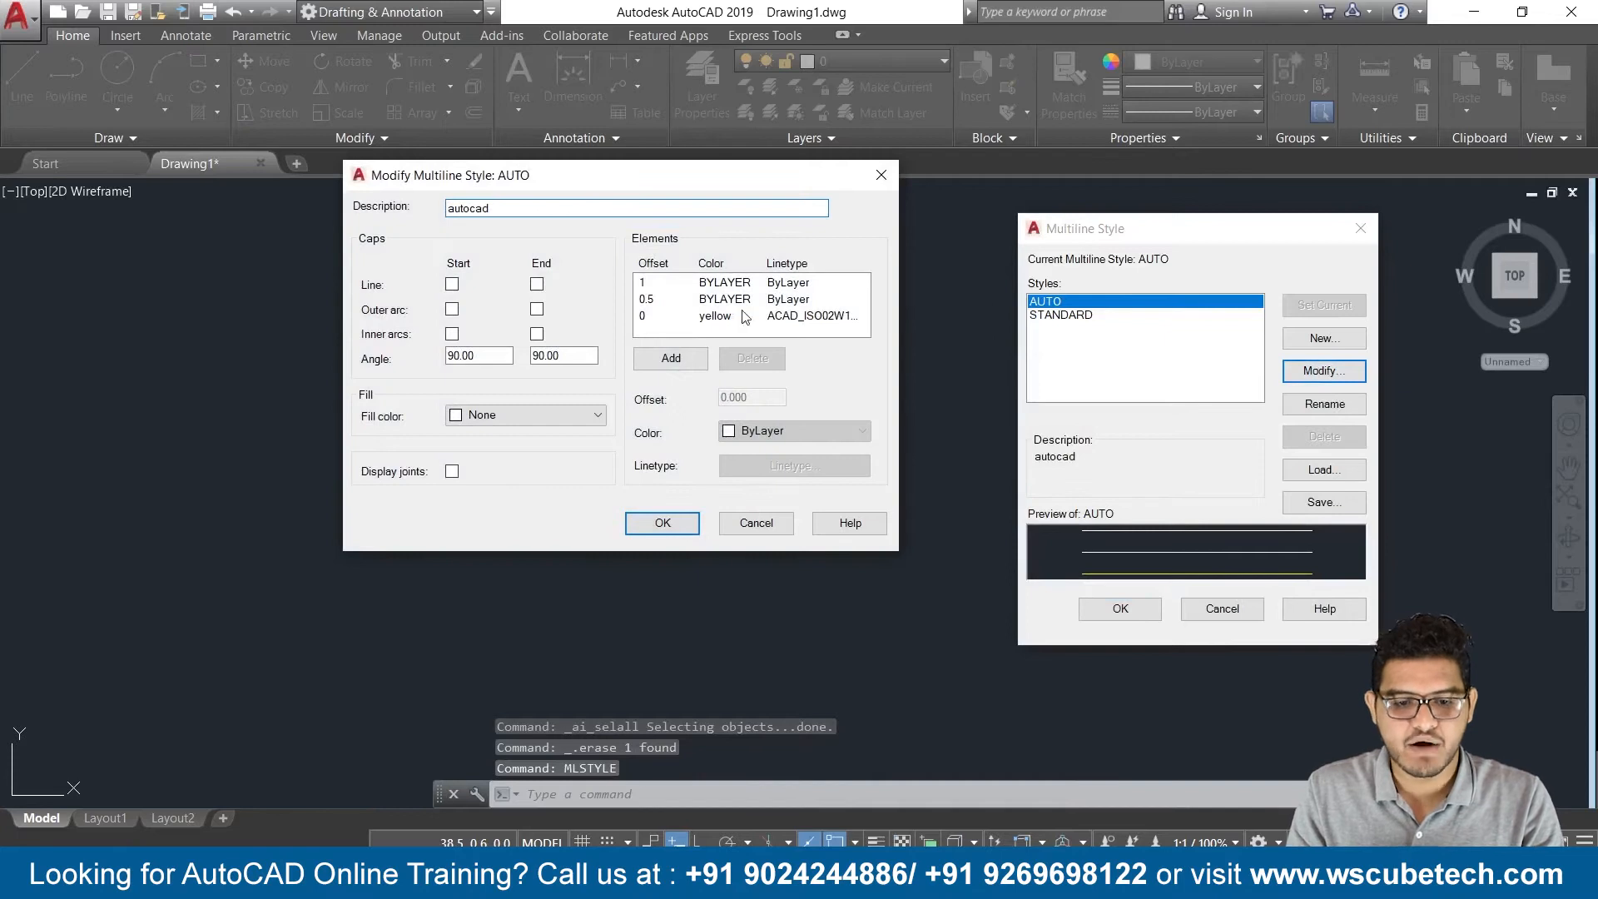
click(808, 316)
click(791, 465)
click(625, 315)
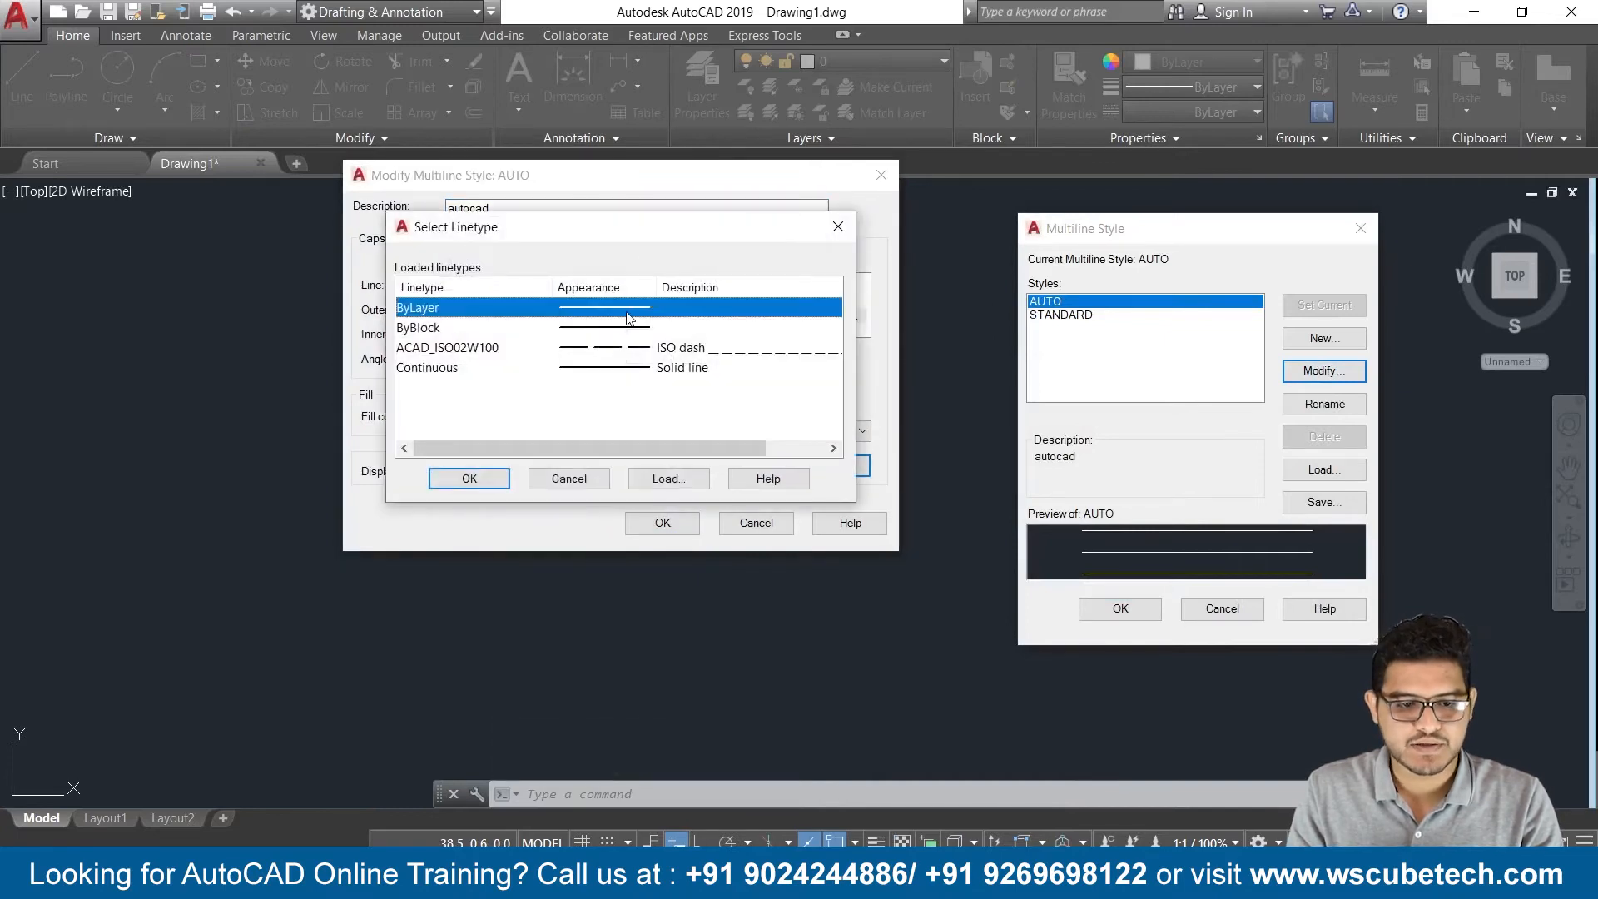
click(474, 480)
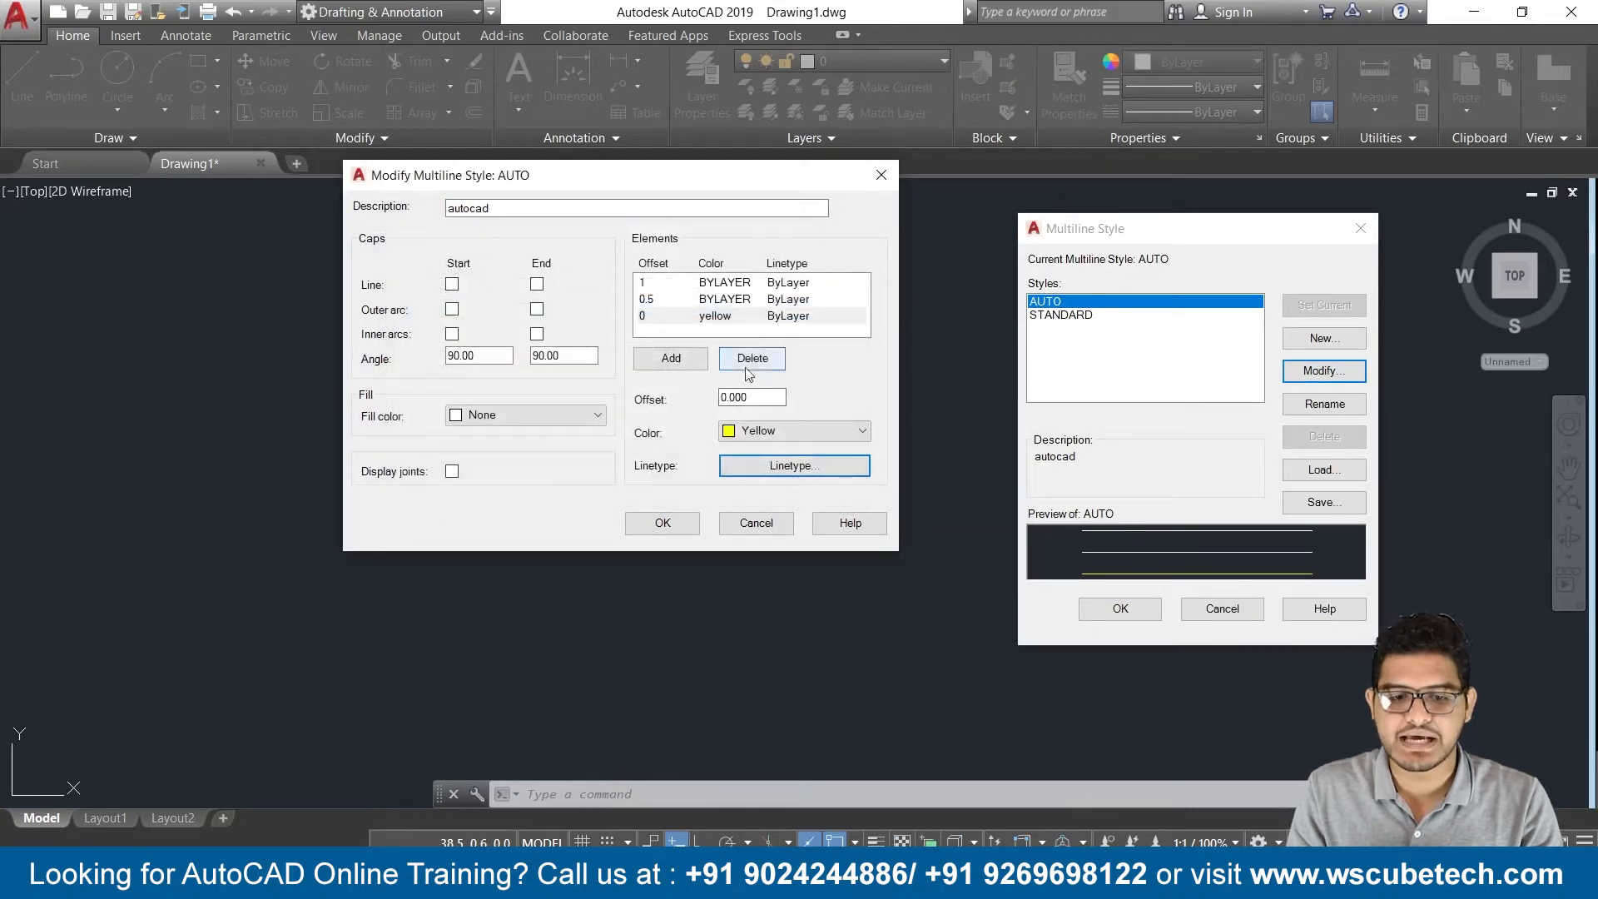
click(766, 426)
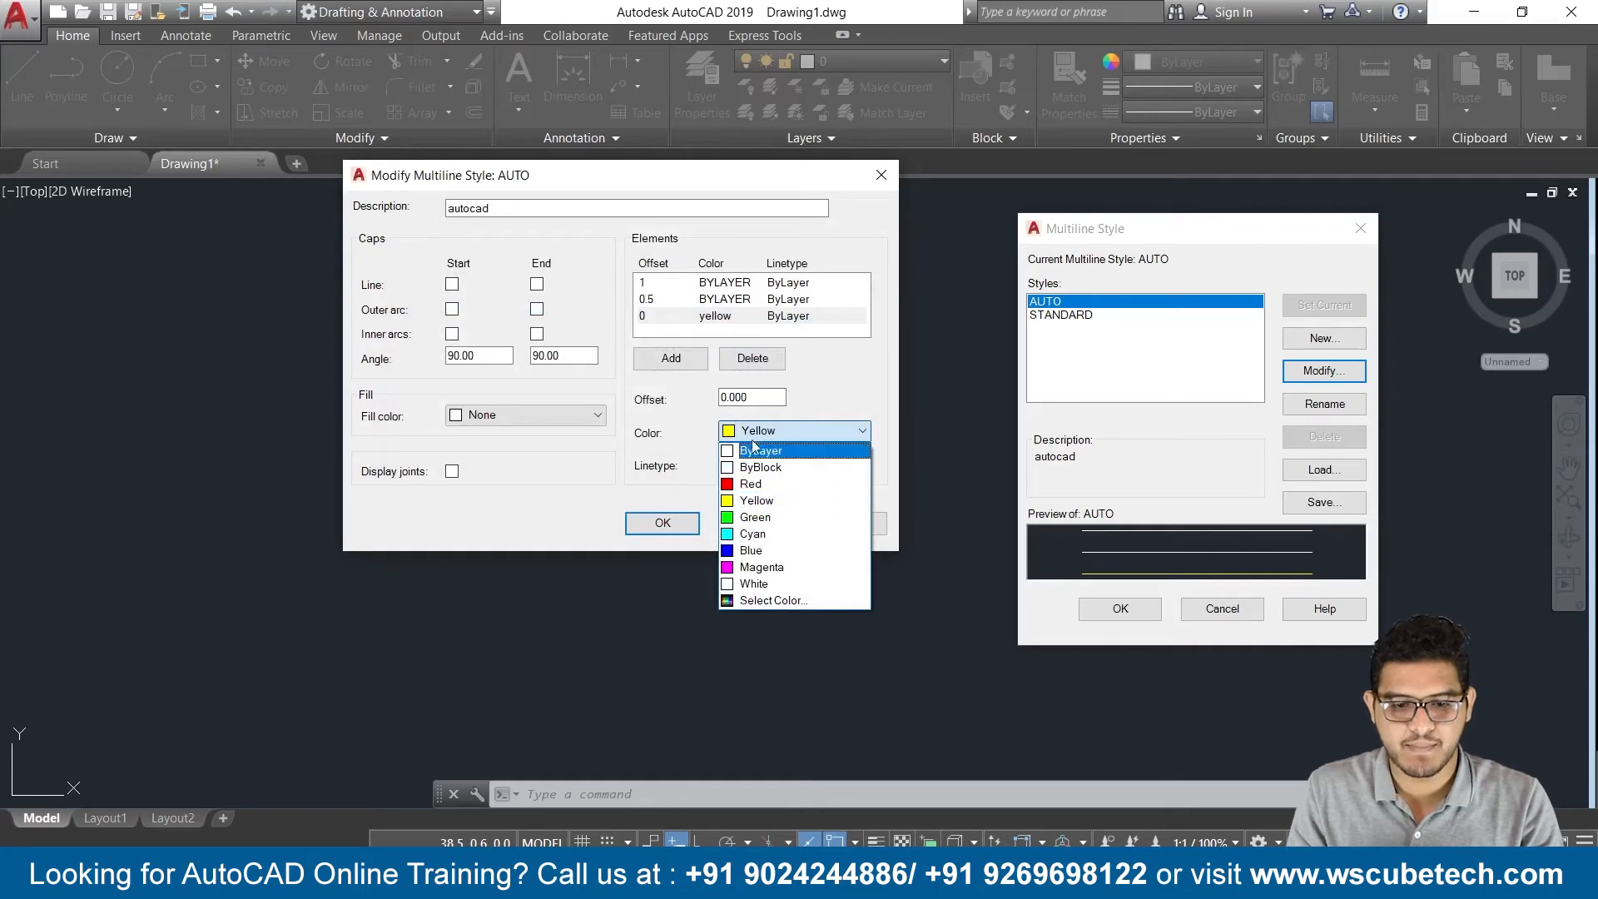
key(Return)
Set the color of the 0.5 offset element to Yellow and accept the AUTO style changes
click(732, 299)
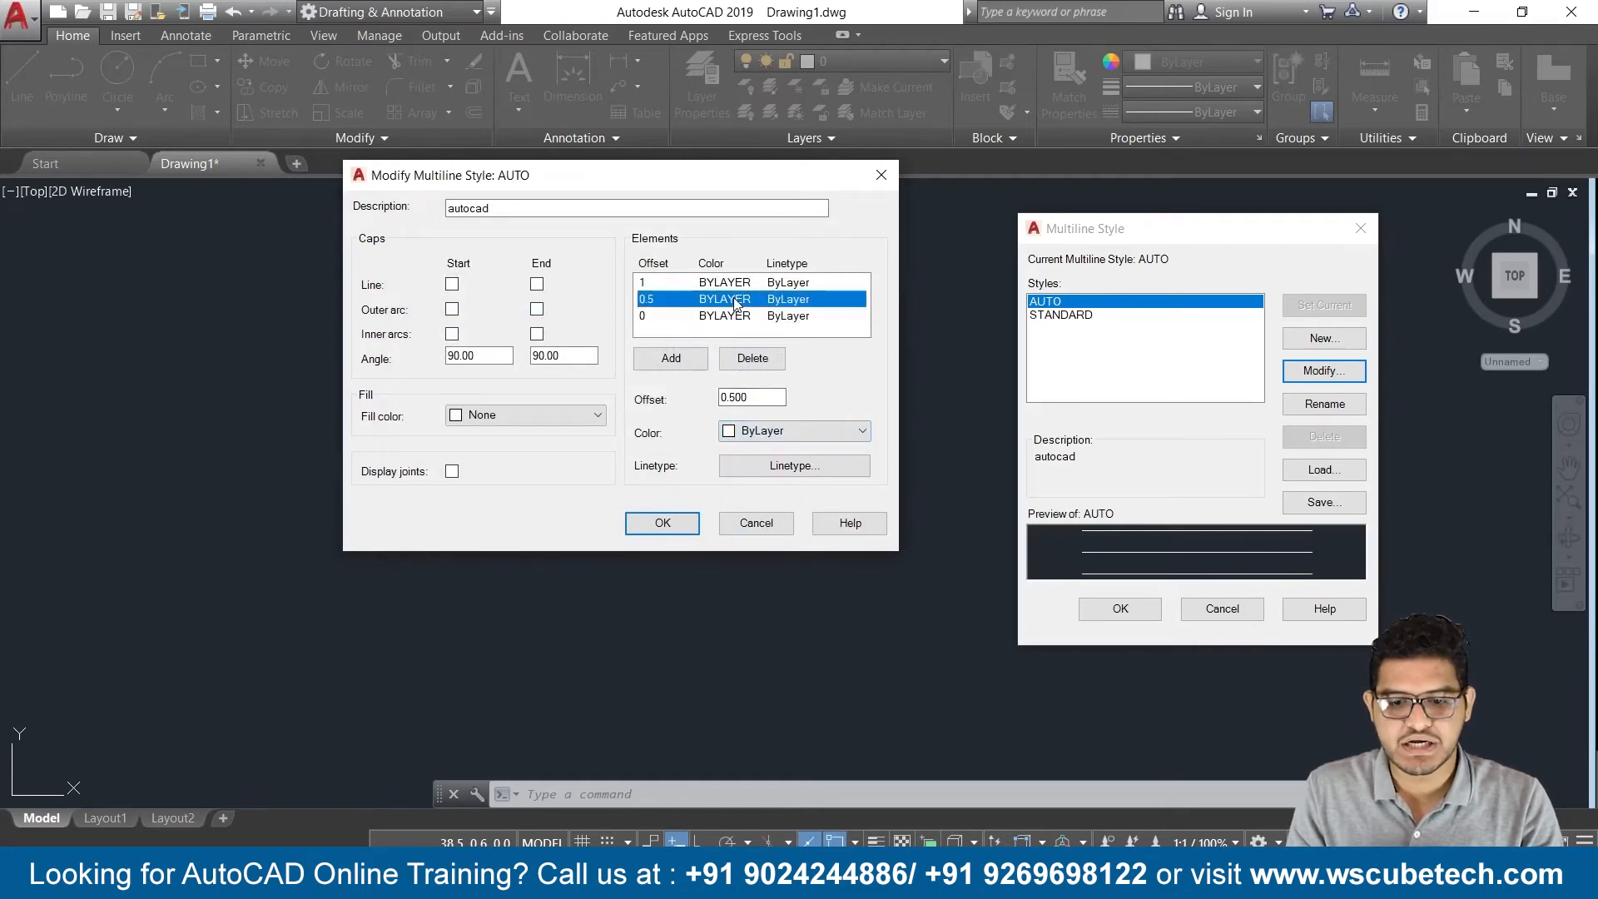
click(809, 426)
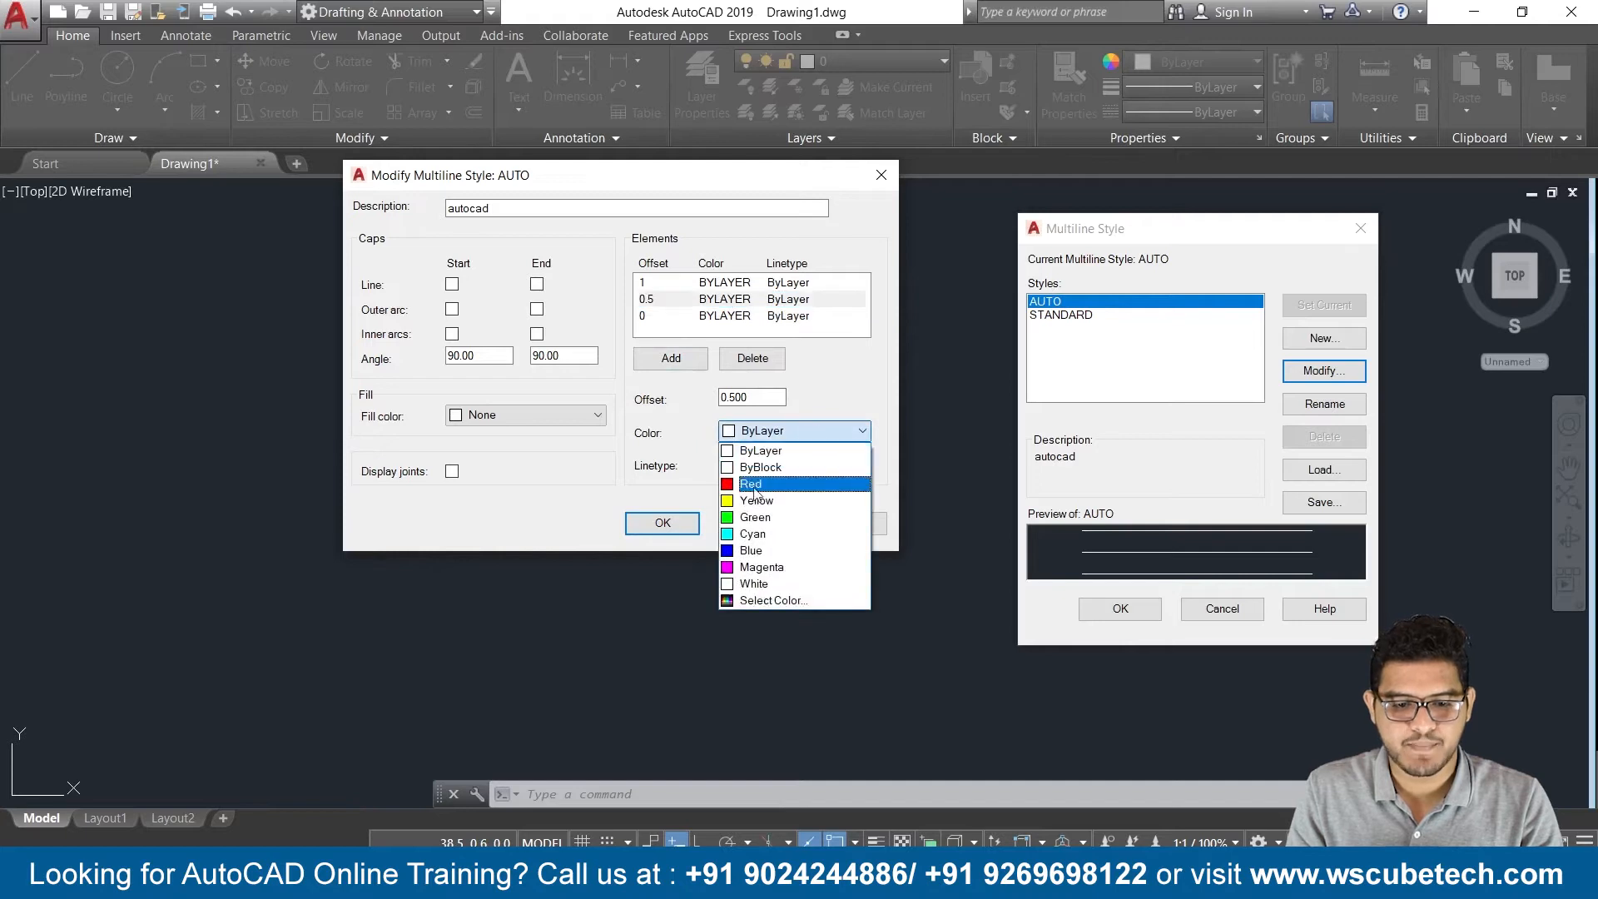
click(753, 497)
click(663, 522)
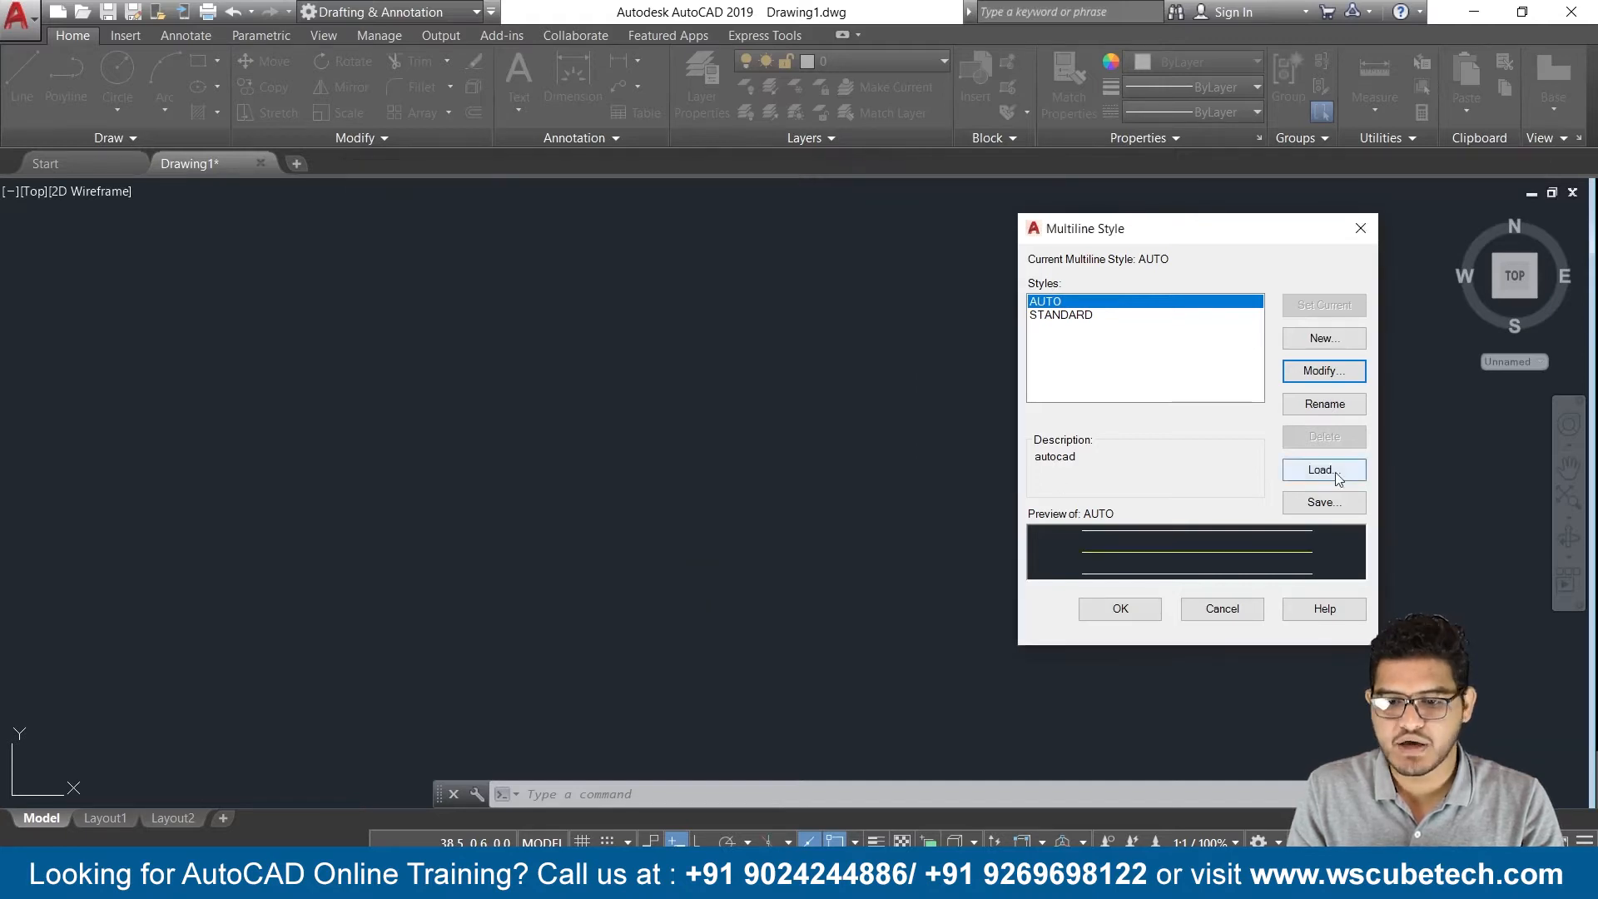
click(1110, 612)
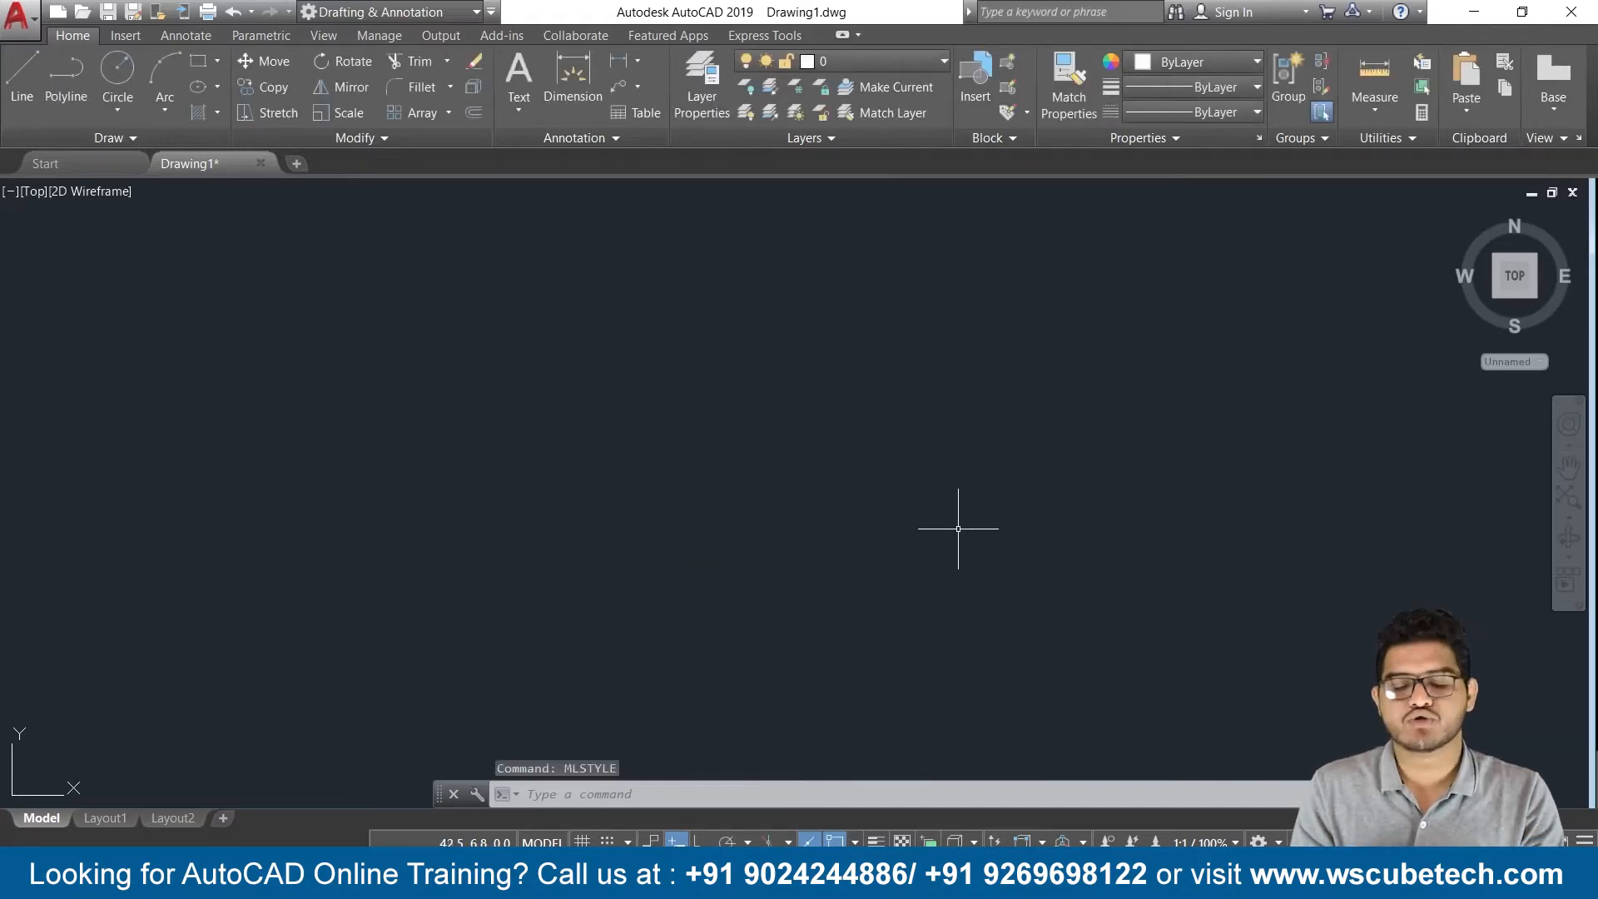
Draw an open ten-segment multiline in the AUTO style, spiralling outward around its start, crossing its first segment and doubling back near the end
text(ml)
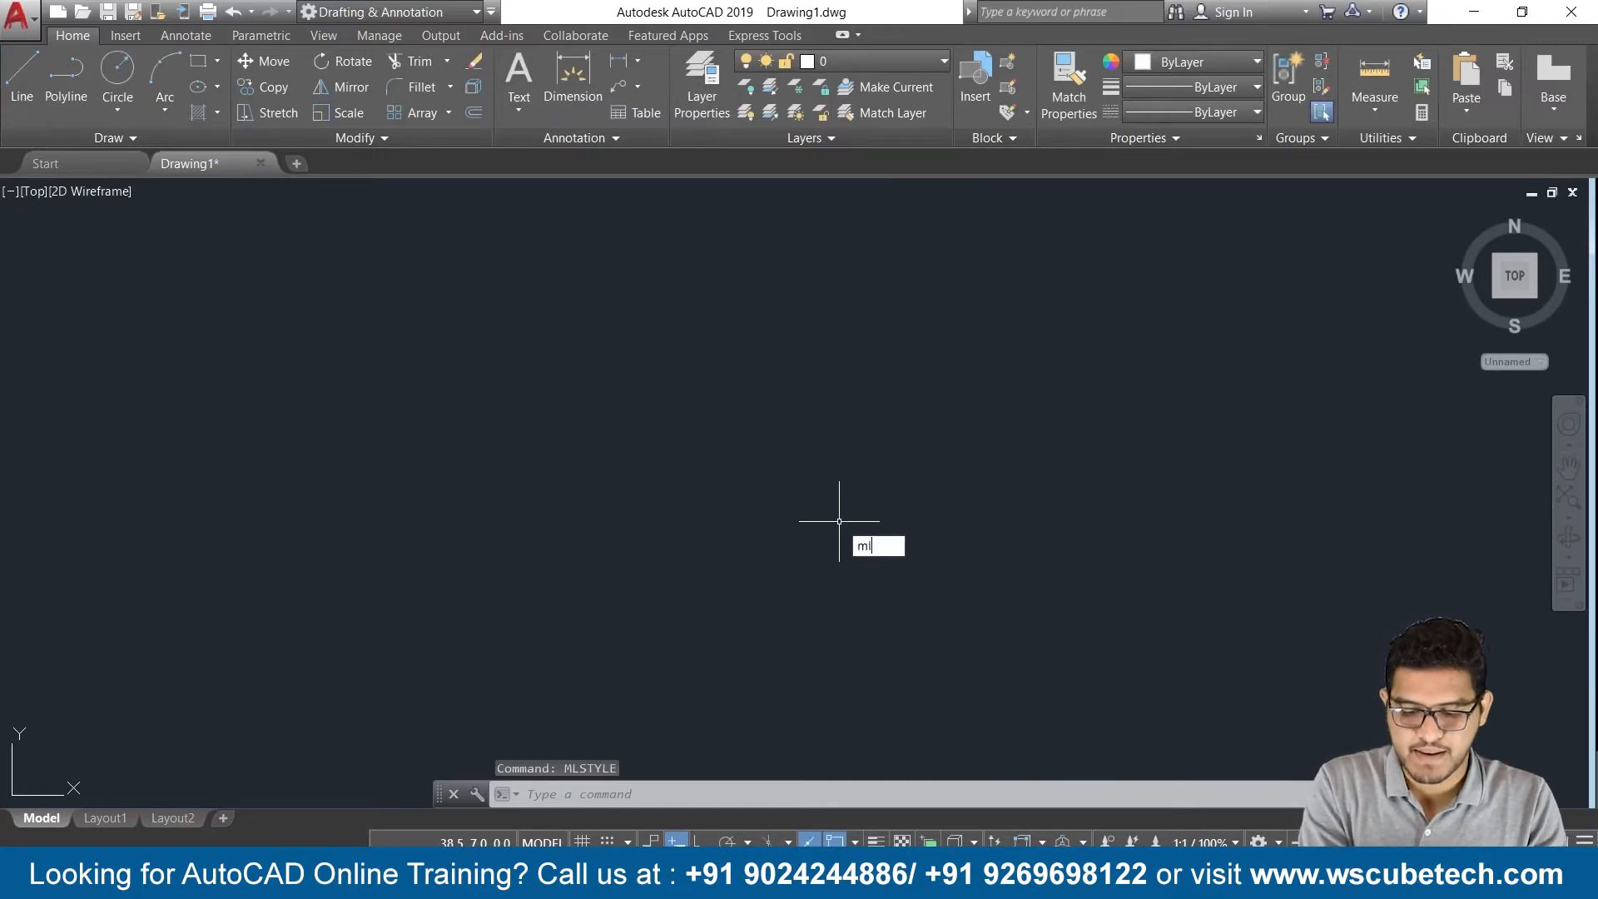
key(Return)
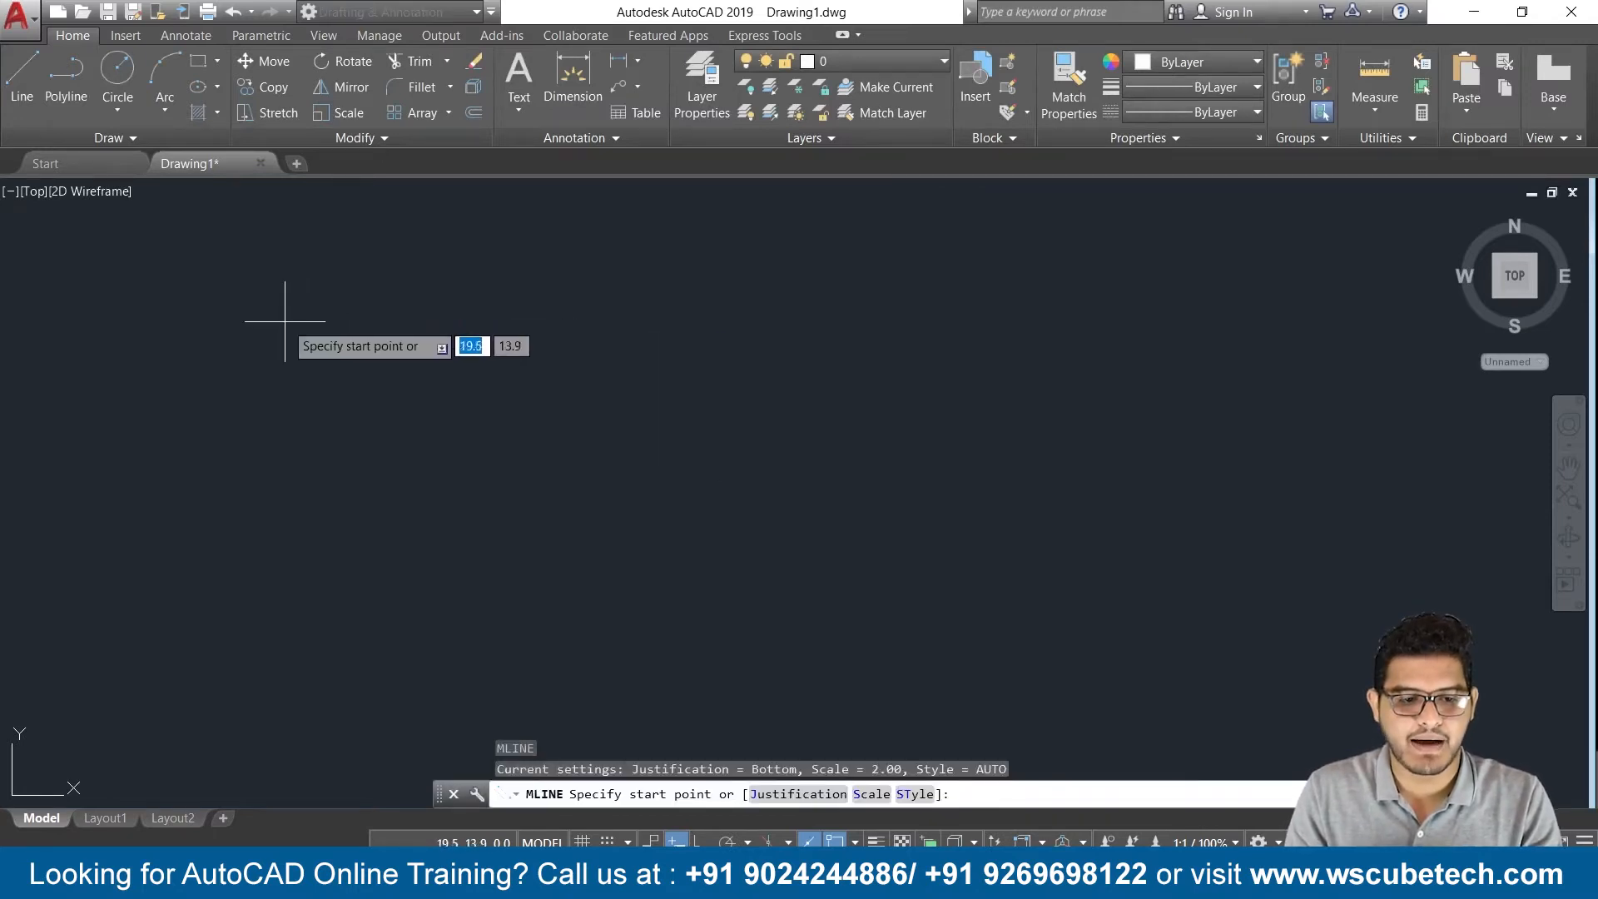
click(271, 287)
click(253, 580)
click(888, 561)
click(868, 388)
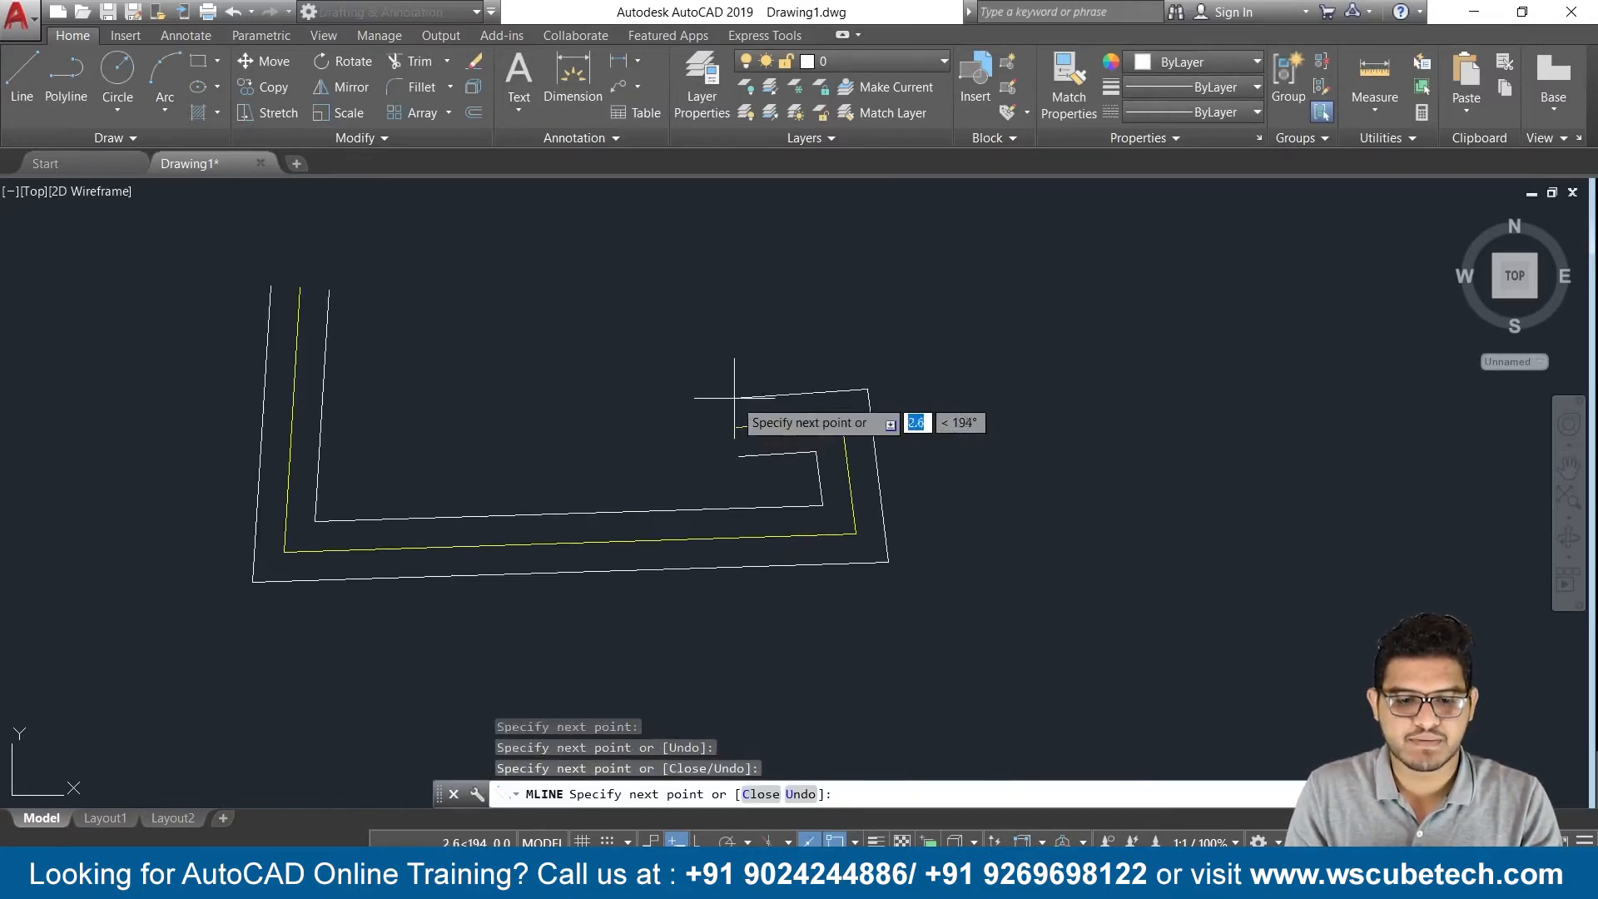
click(192, 373)
click(98, 573)
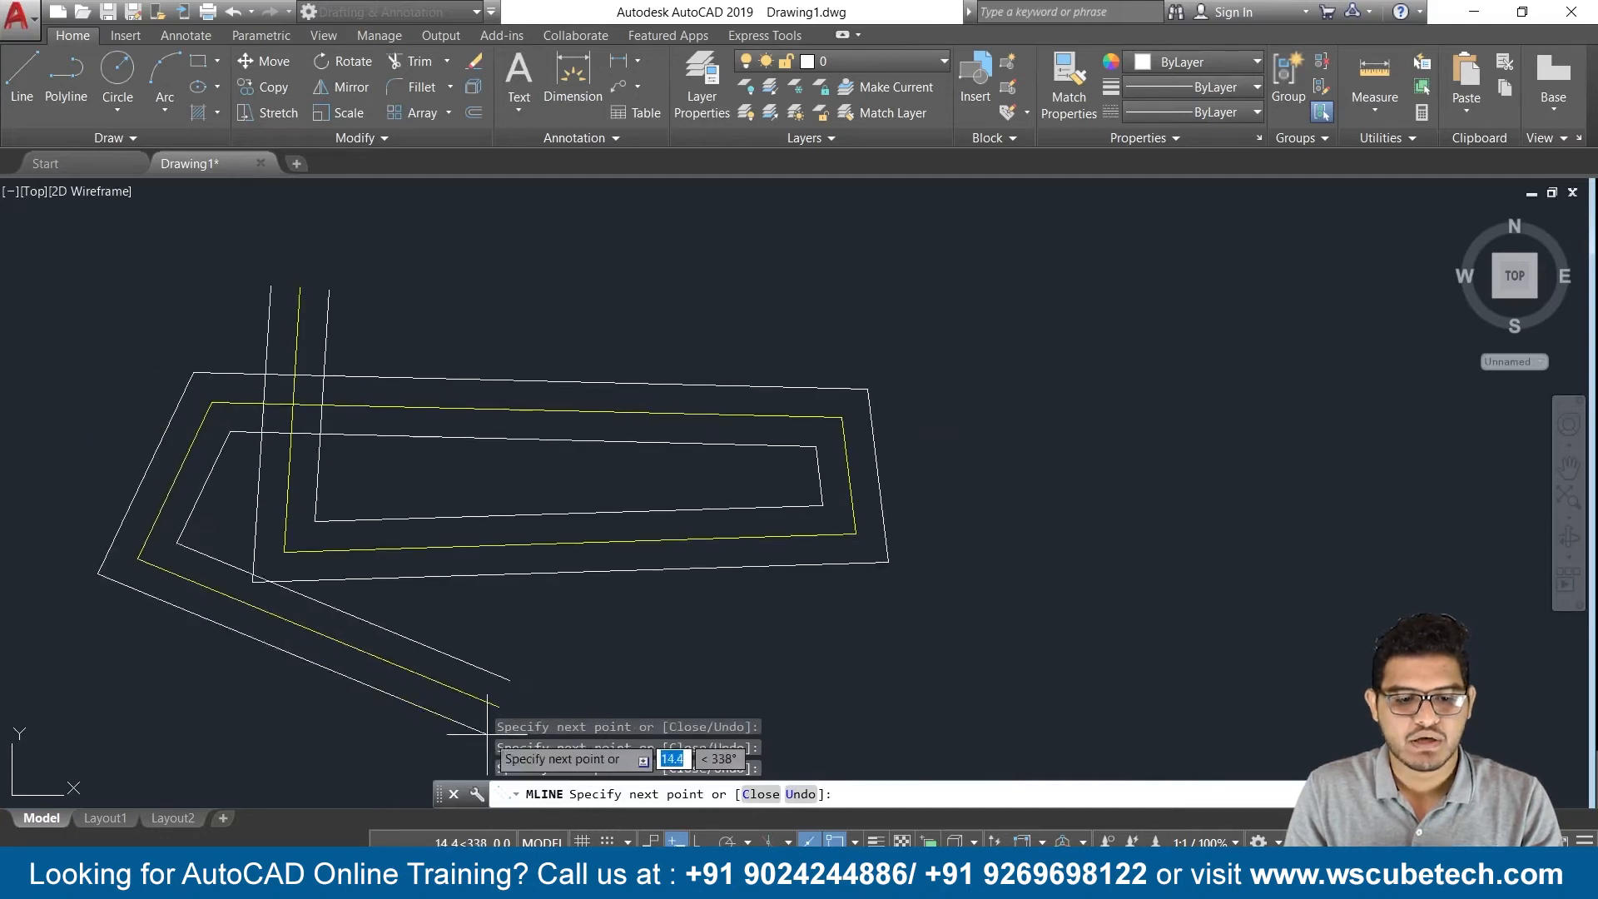
click(148, 699)
click(1024, 685)
click(1077, 374)
click(683, 221)
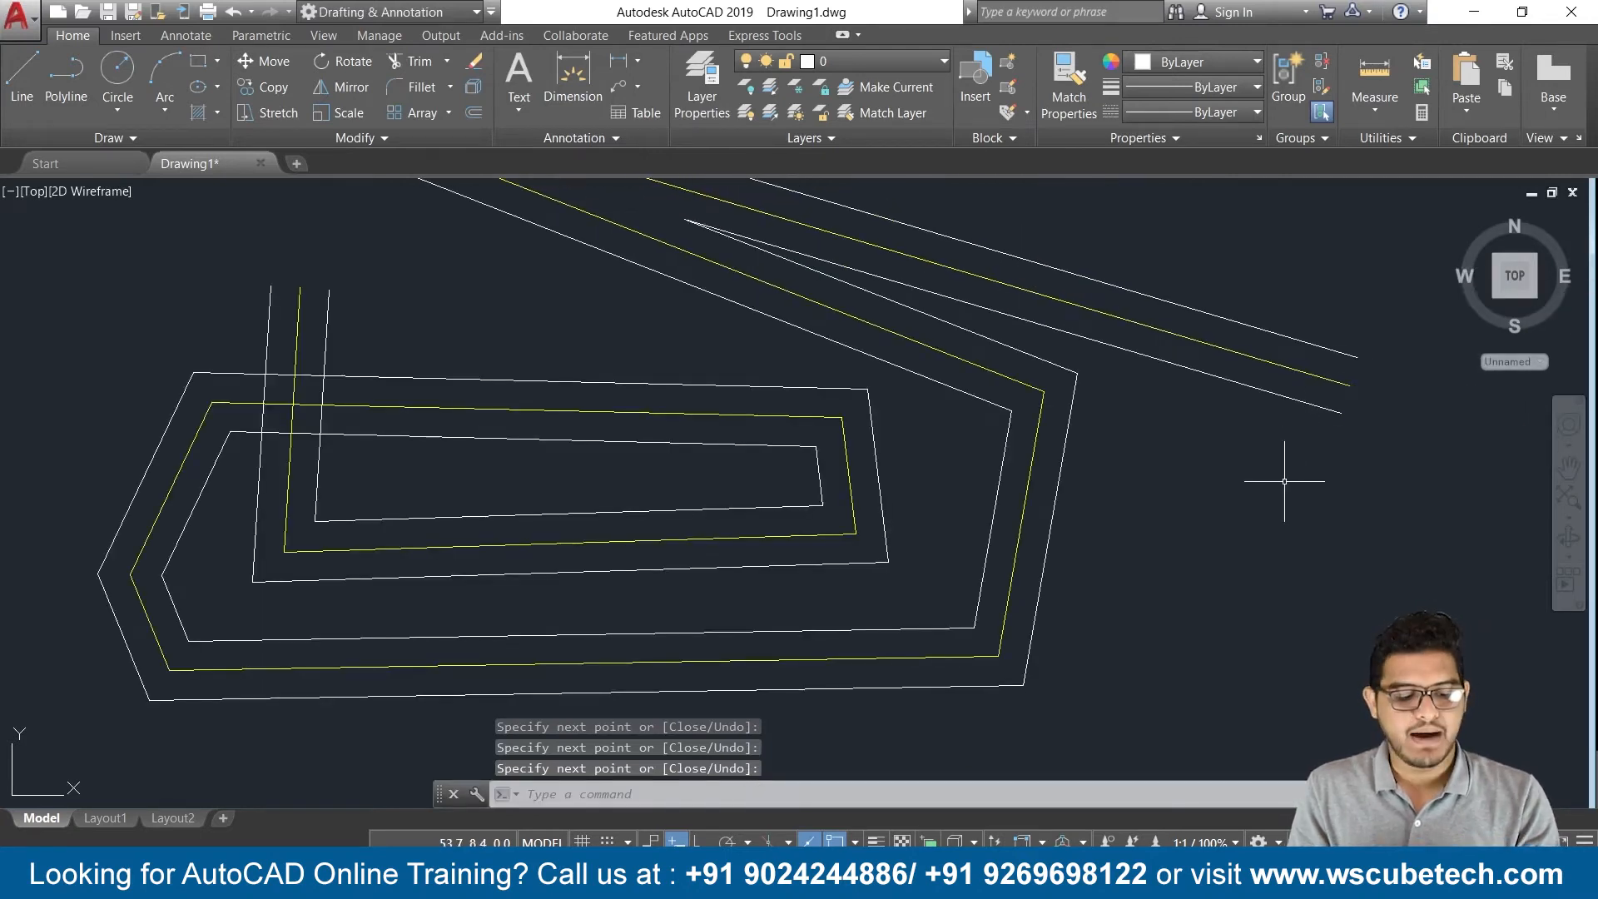
Switch to the PowerPoint slide show to view the Multiline Edit slide, and return to AutoCAD
key(alt+Tab)
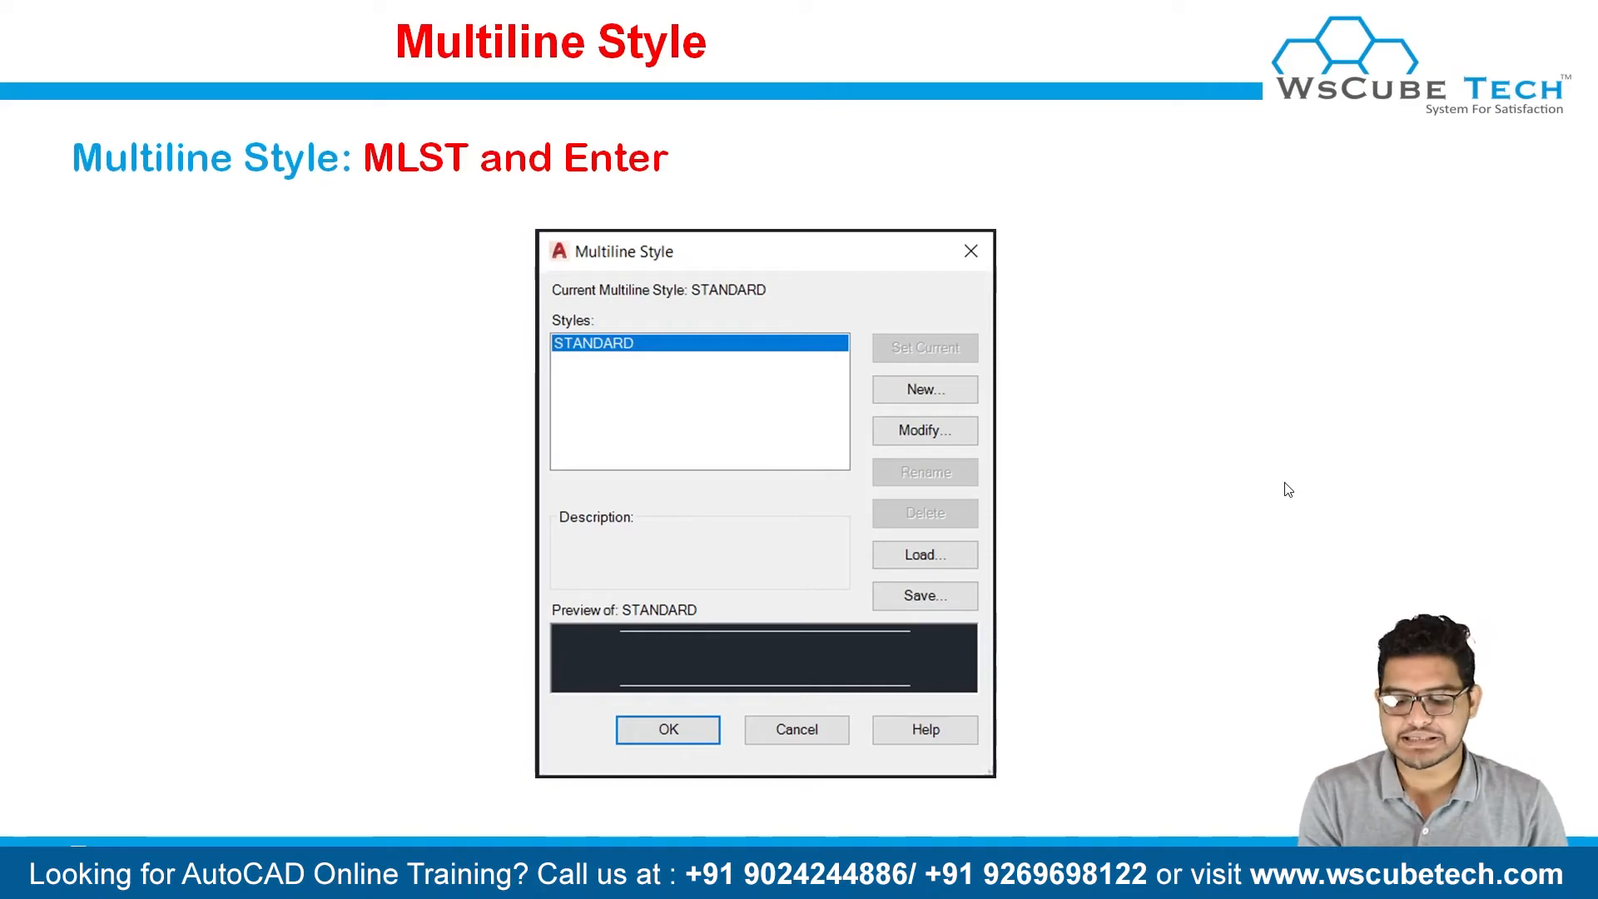
key(Right)
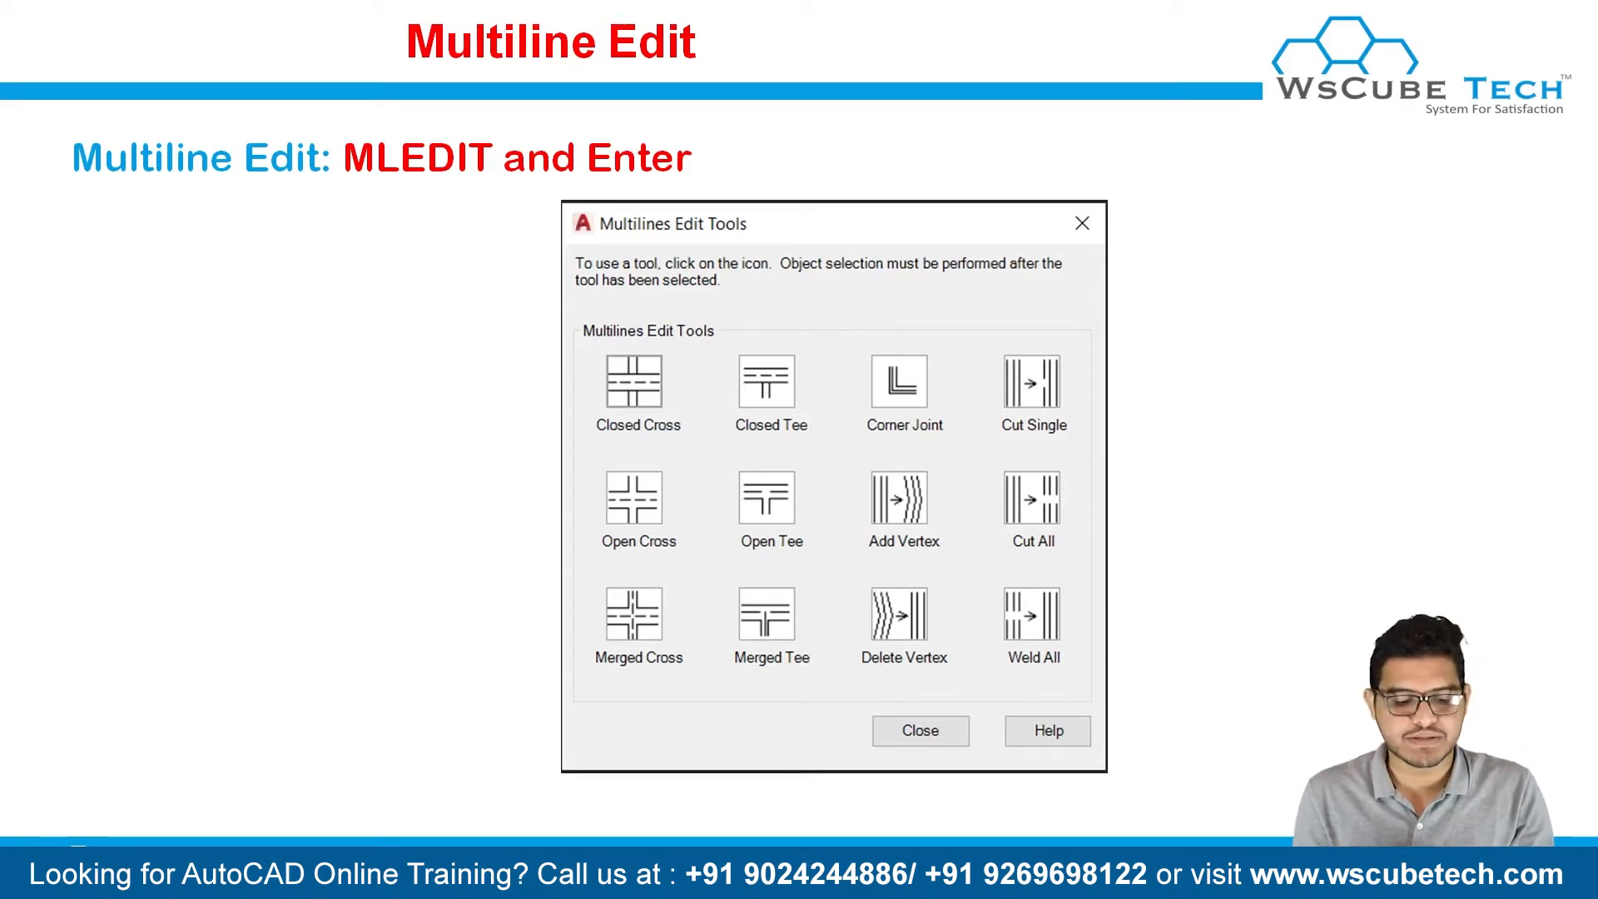
key(alt+Tab)
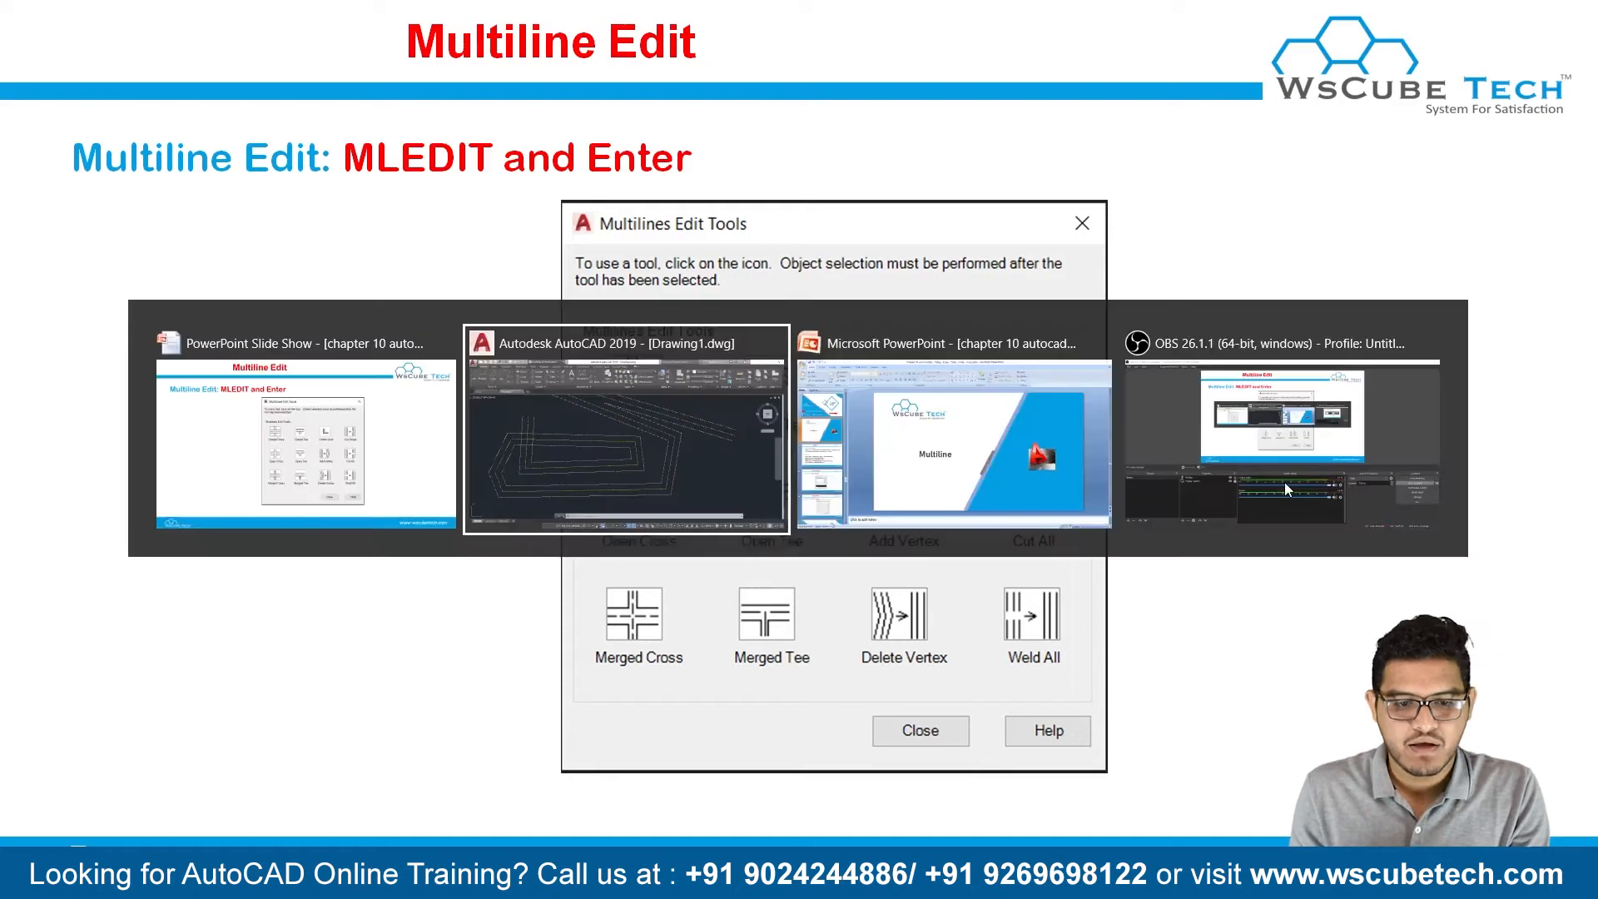
Try the Closed Cross multiline edit where the first vertical segment crosses the inner loop's upper segment, and undo it
scroll(1295, 434, down, 3)
scroll(837, 464, up, 5)
middle_drag(859, 620, 777, 332)
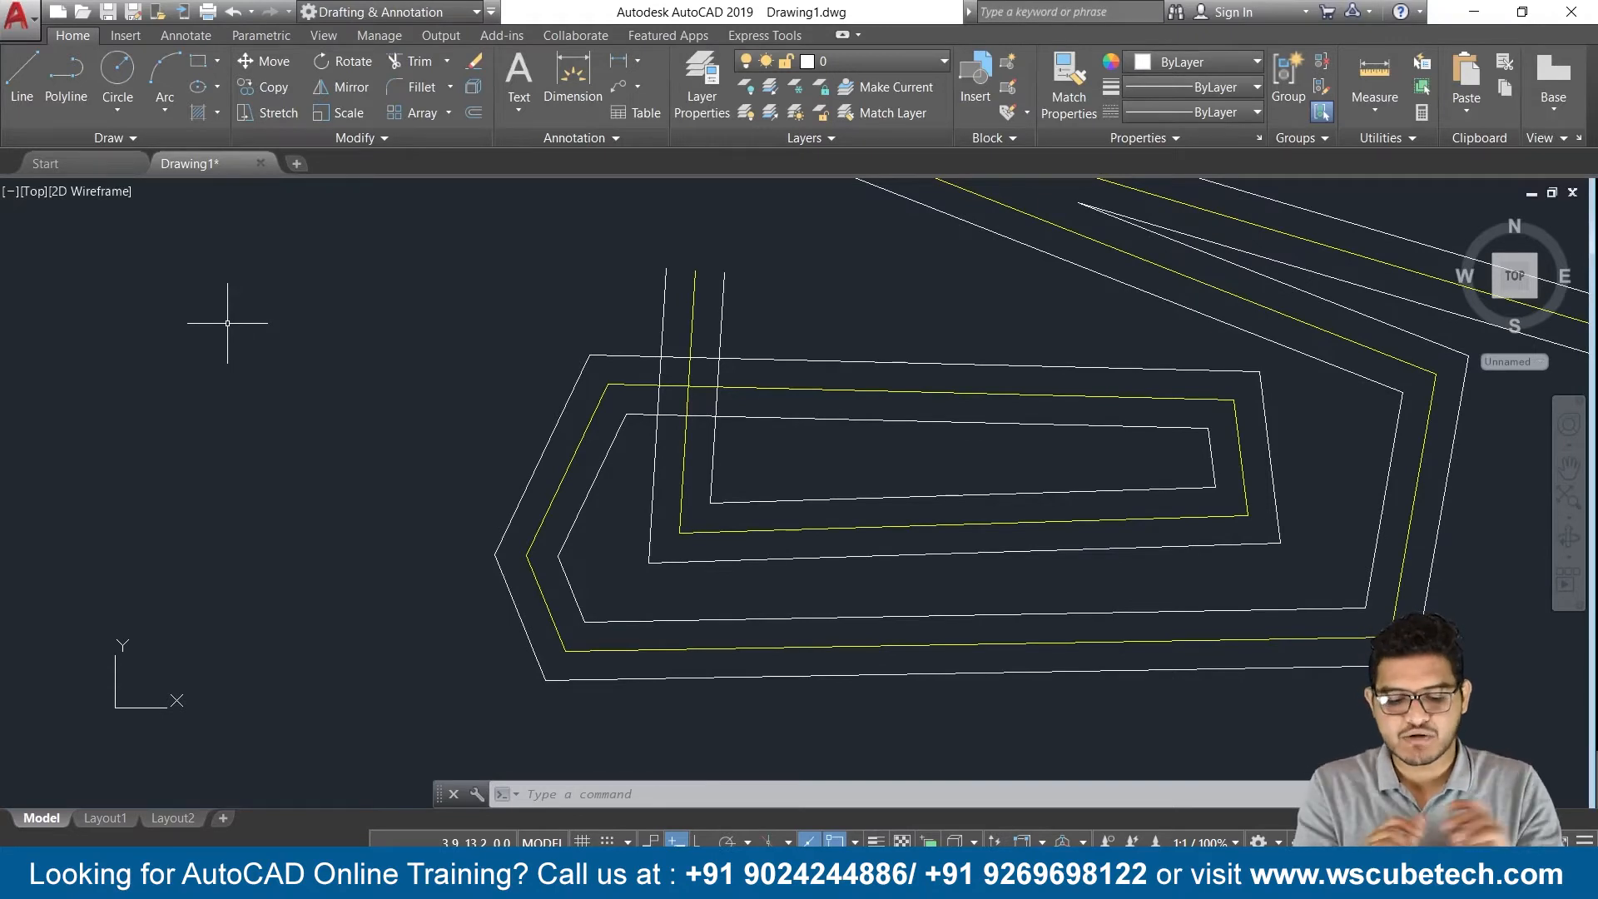
text(MLEDI)
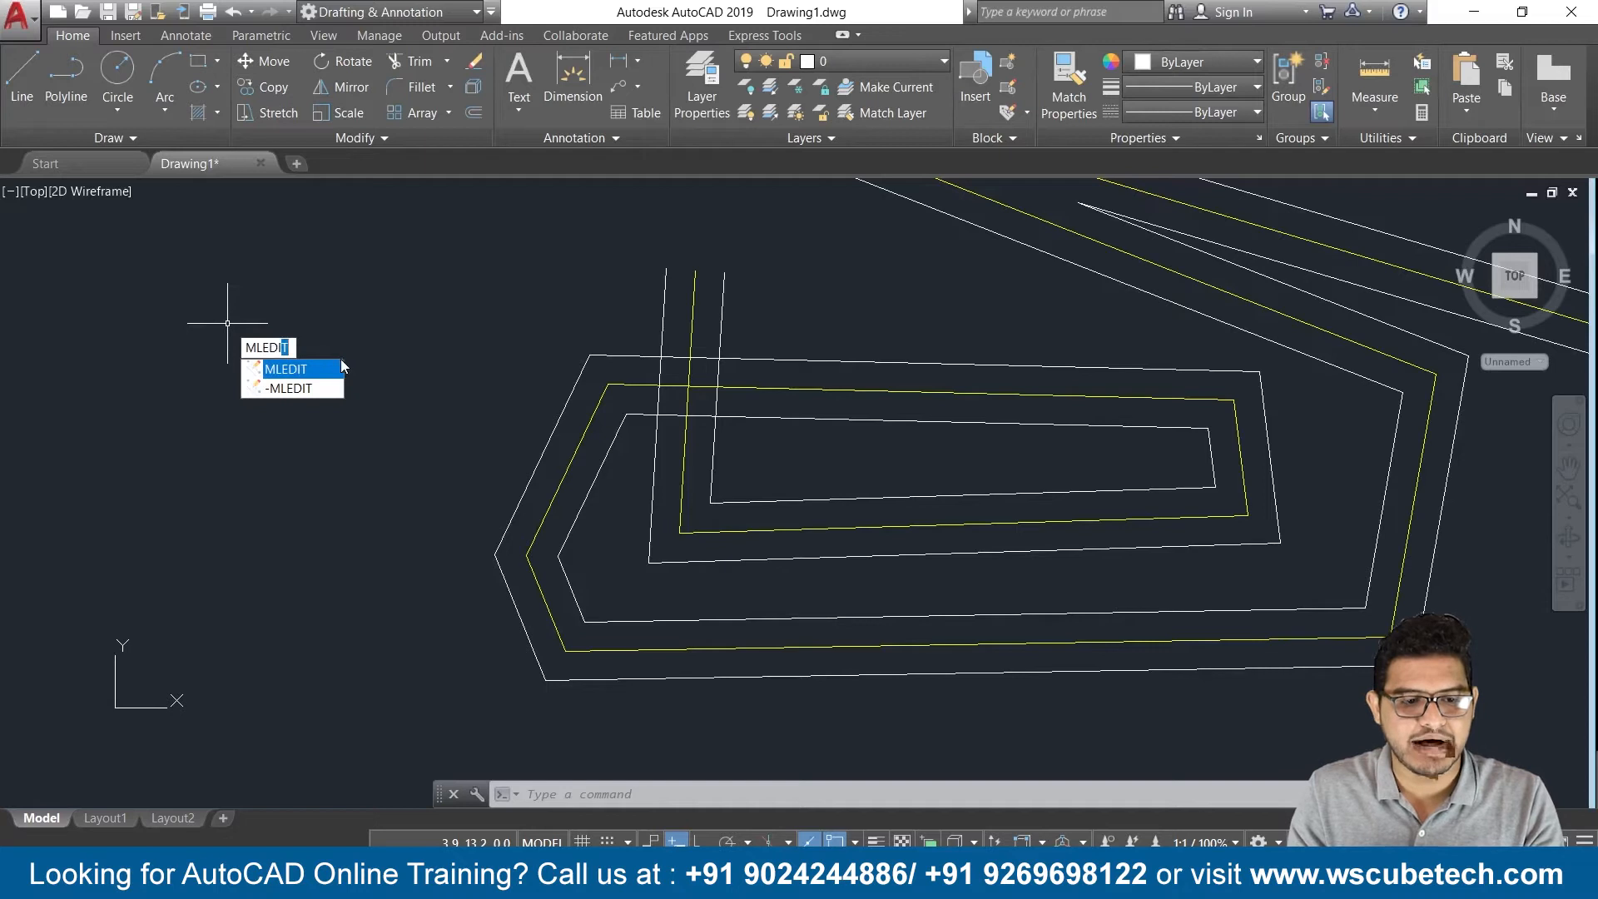
click(315, 368)
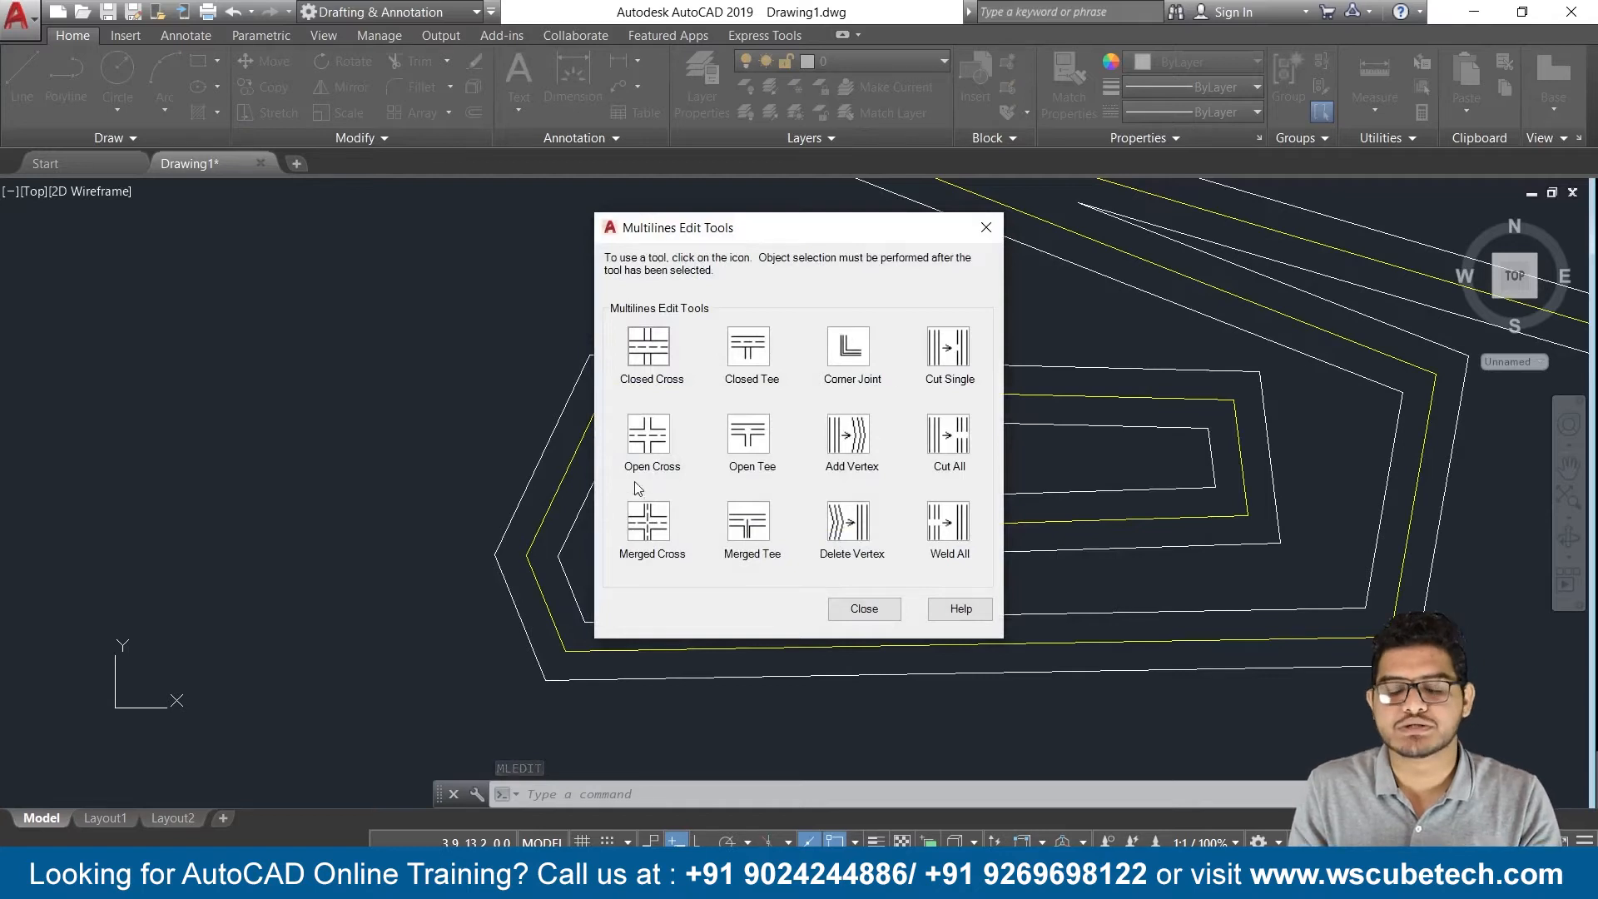
click(650, 351)
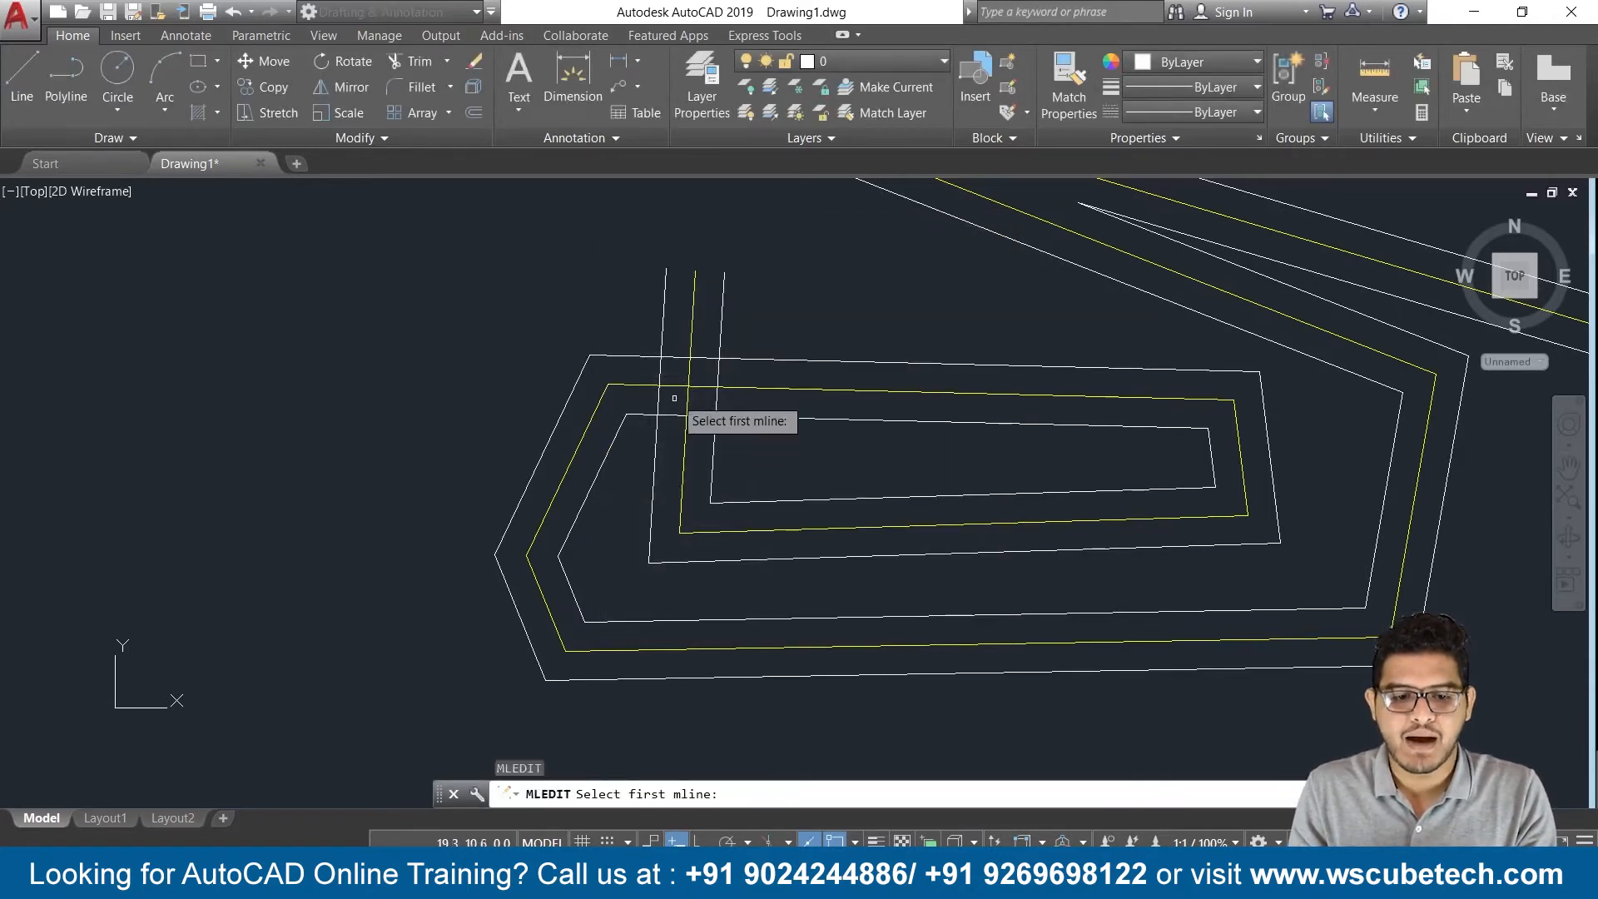
click(688, 384)
click(694, 356)
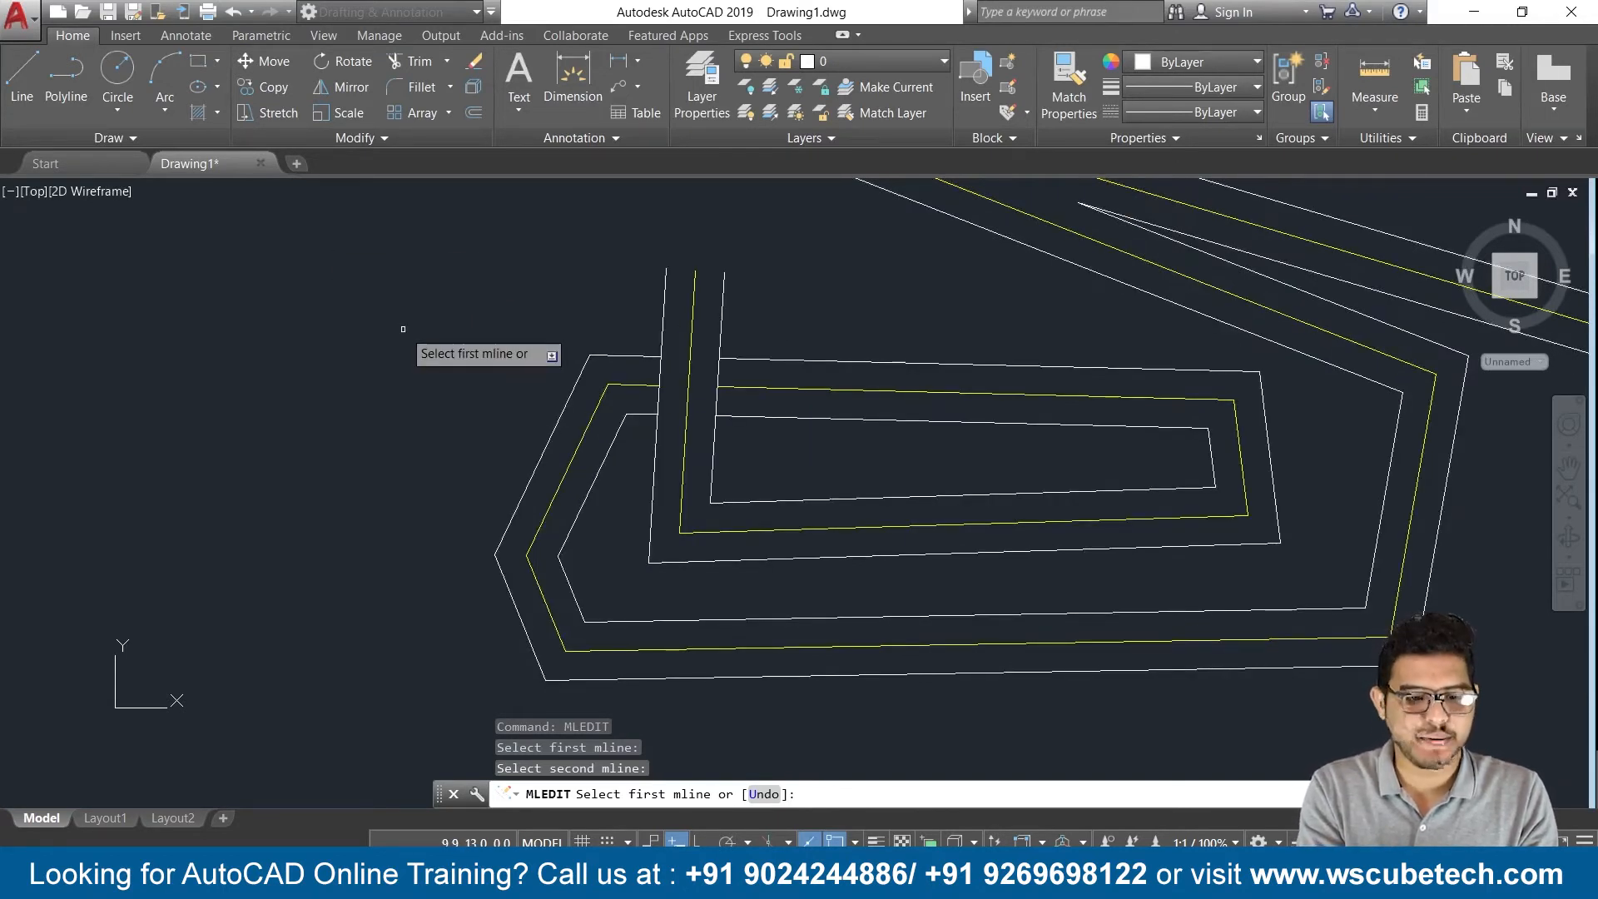
key(ctrl+z)
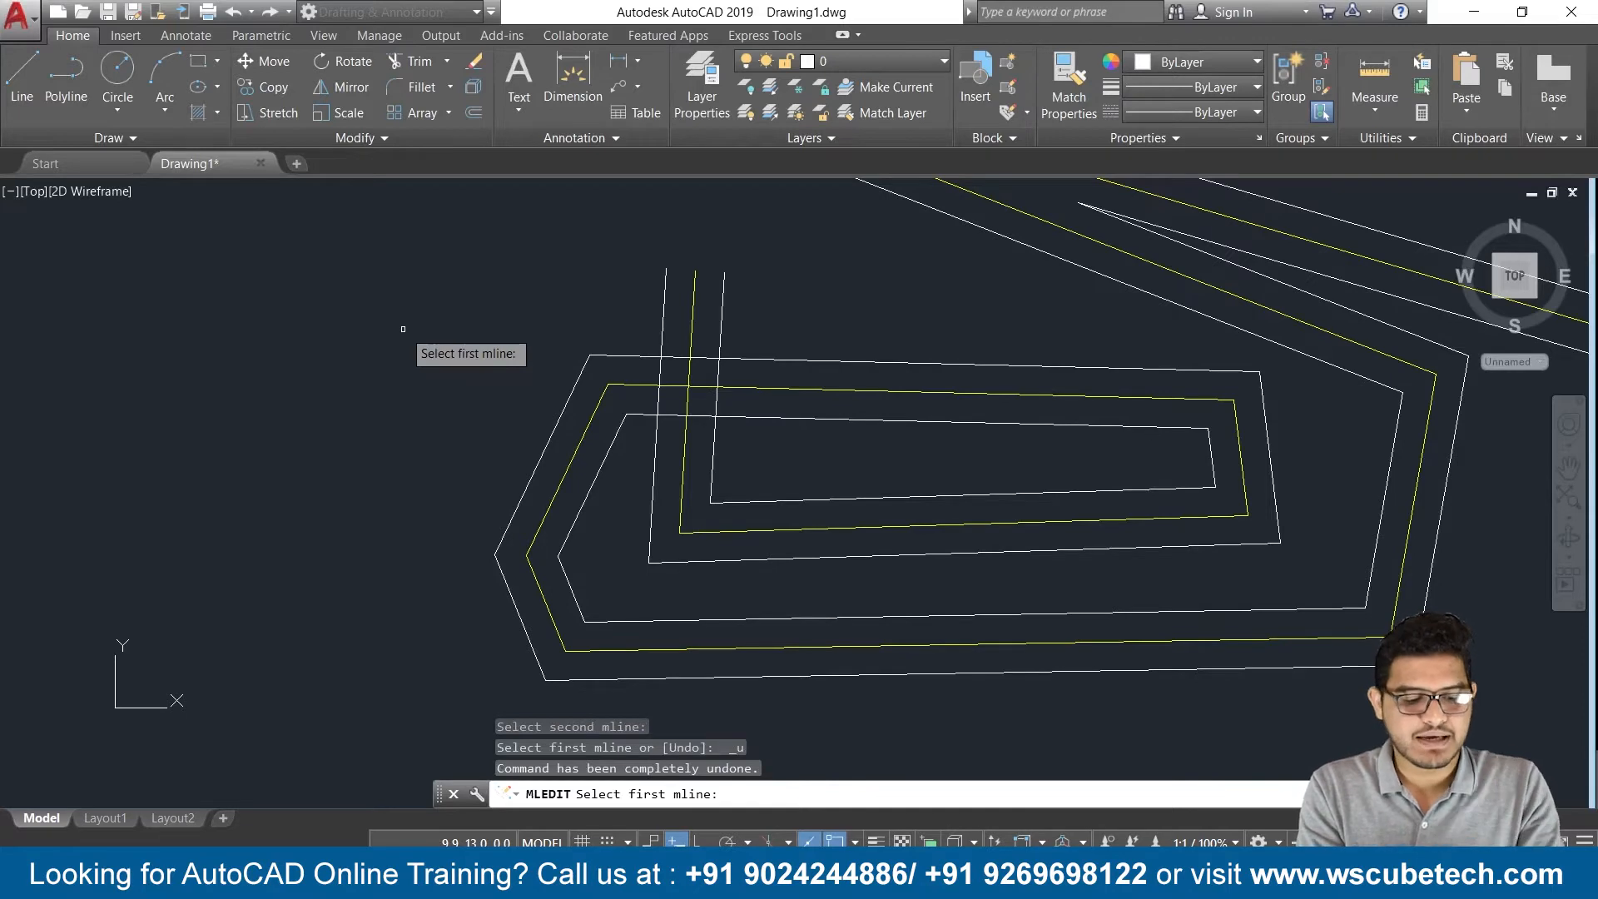
key(Escape)
Apply the Open Cross multiline edit where the first vertical segment crosses the inner loop's upper segment
text(MLEDIT)
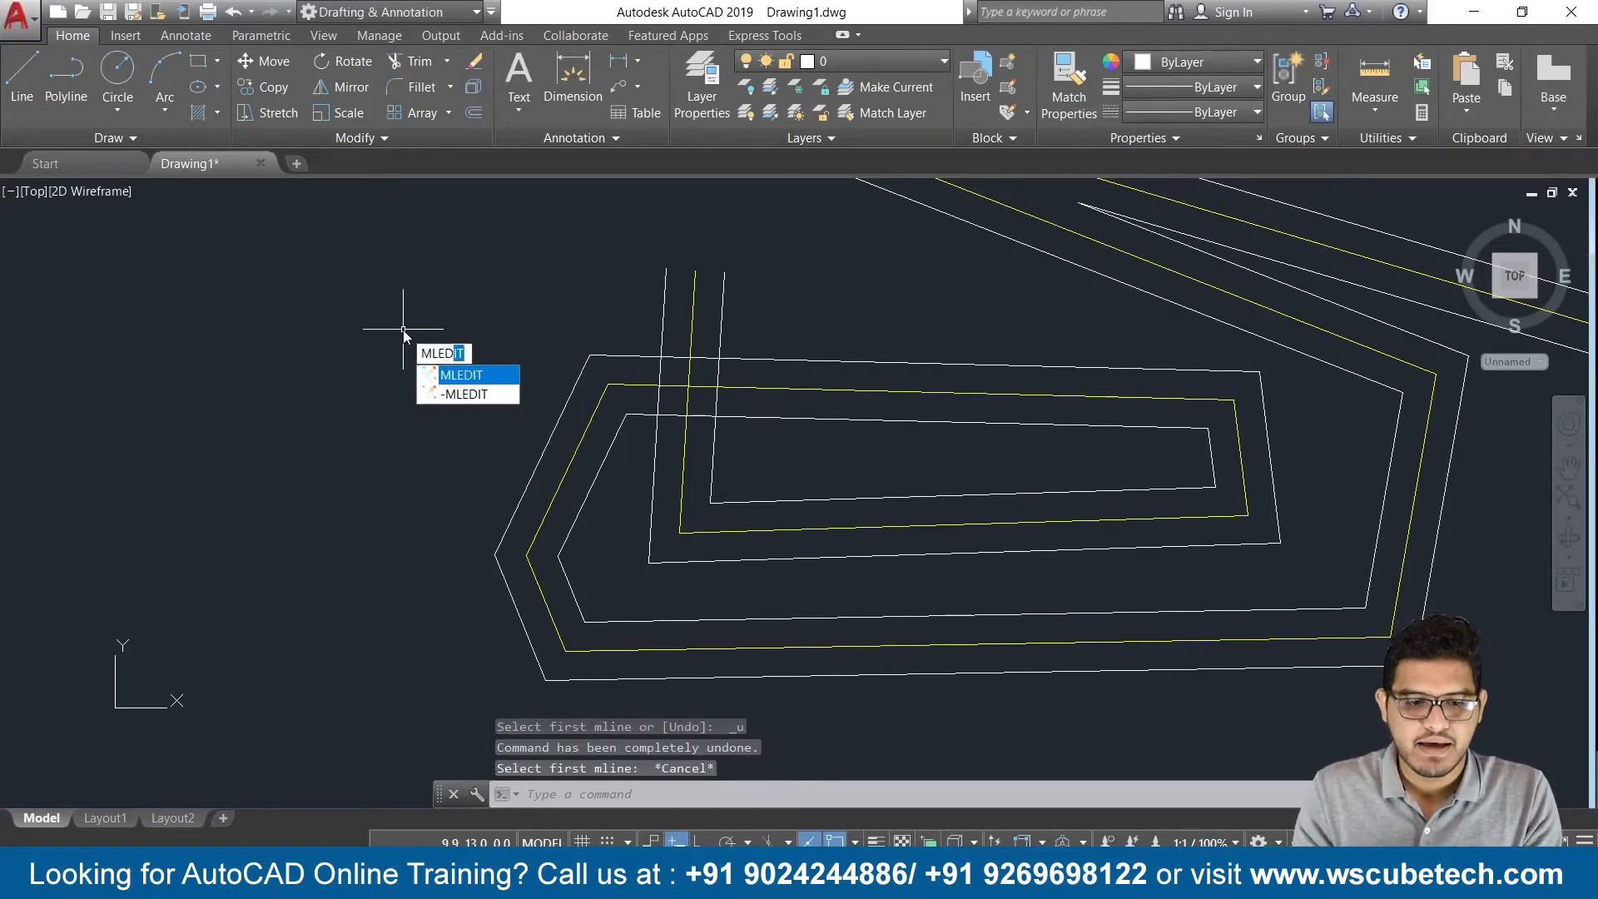
key(Return)
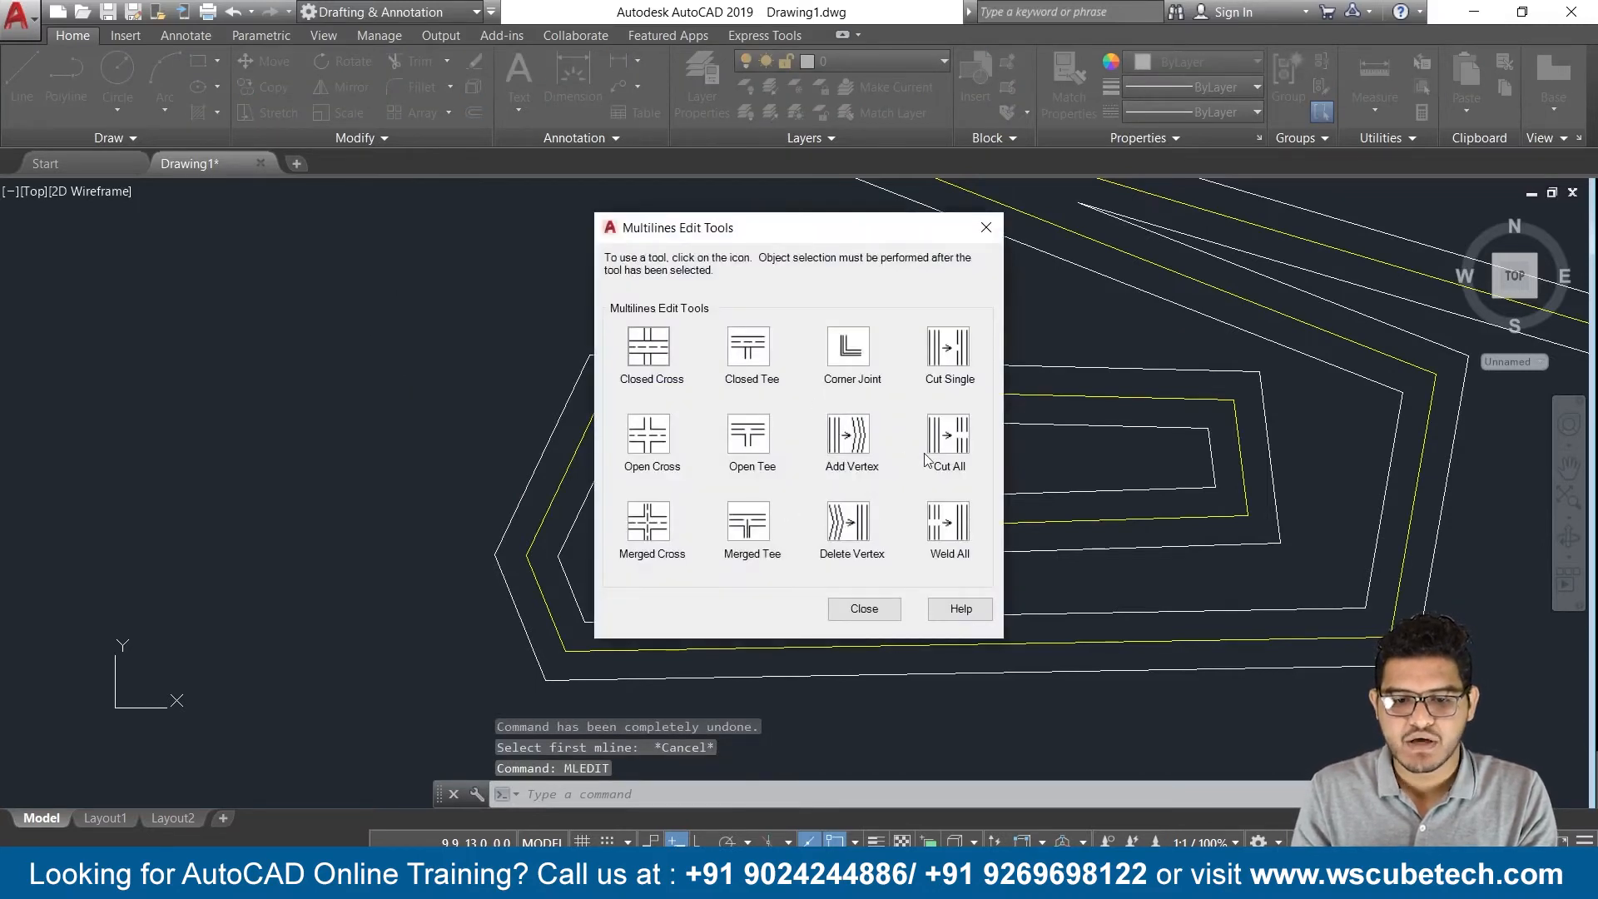
click(649, 434)
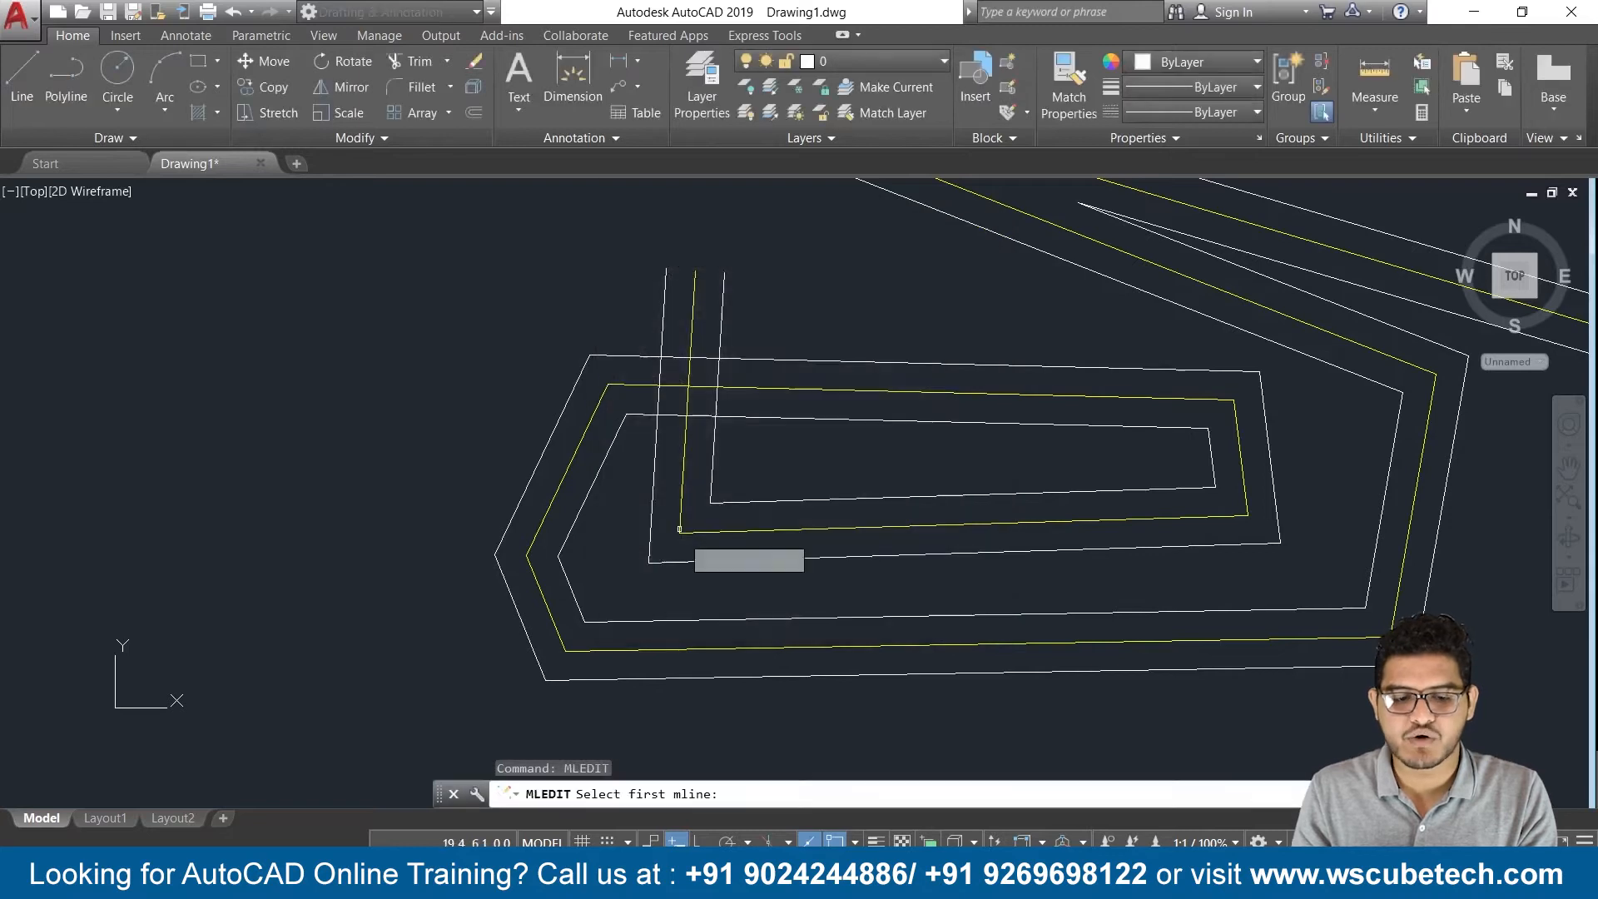
click(691, 341)
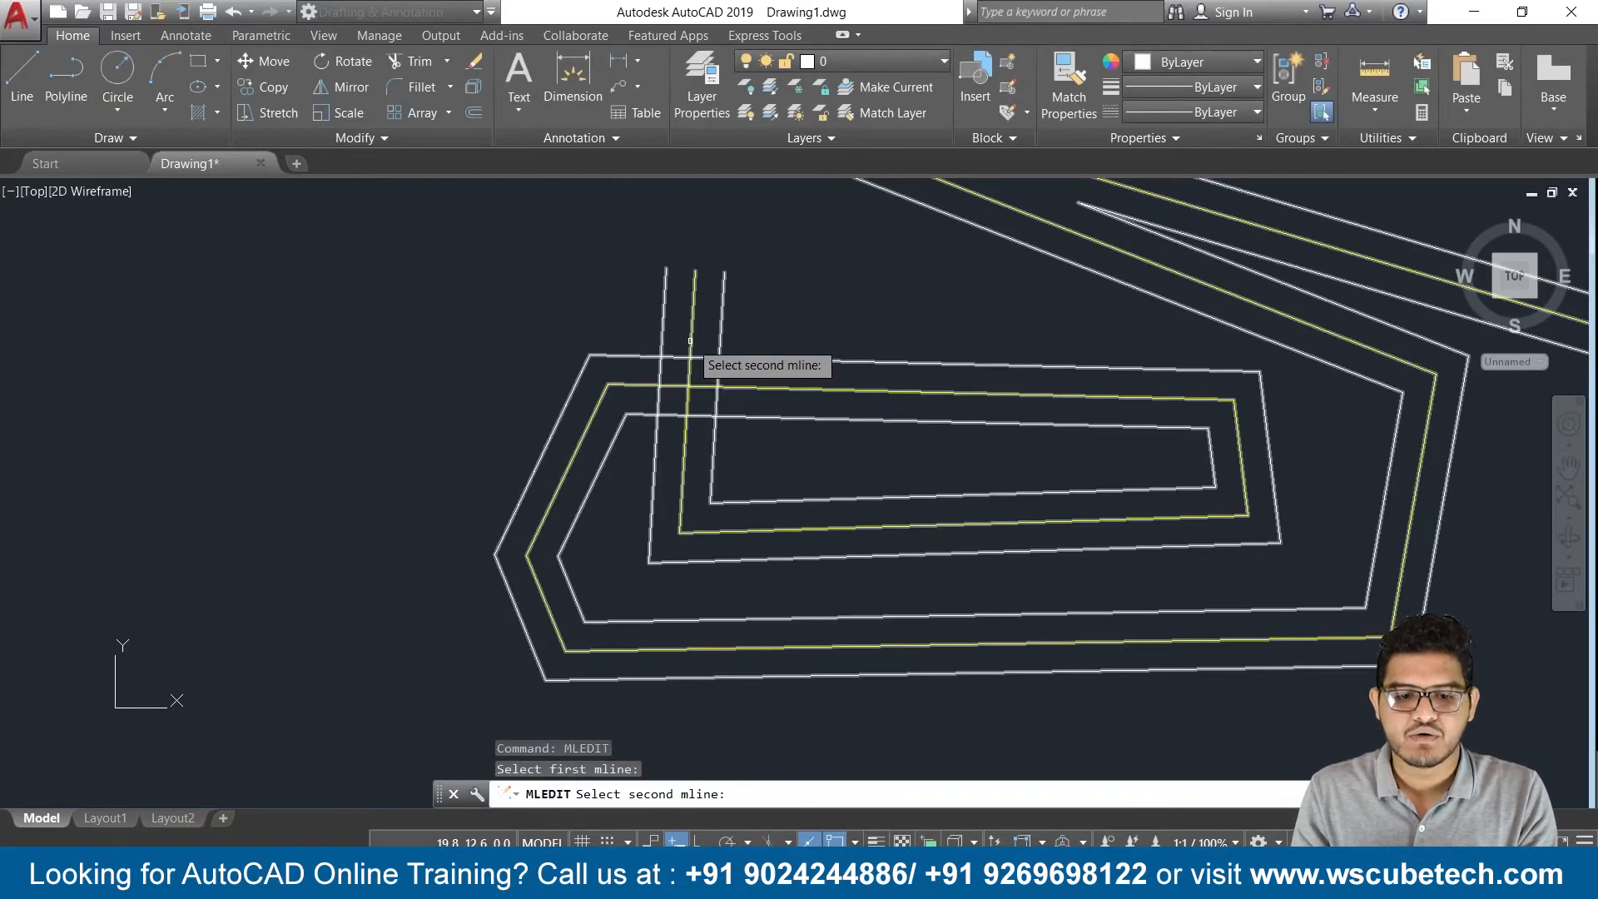
click(707, 367)
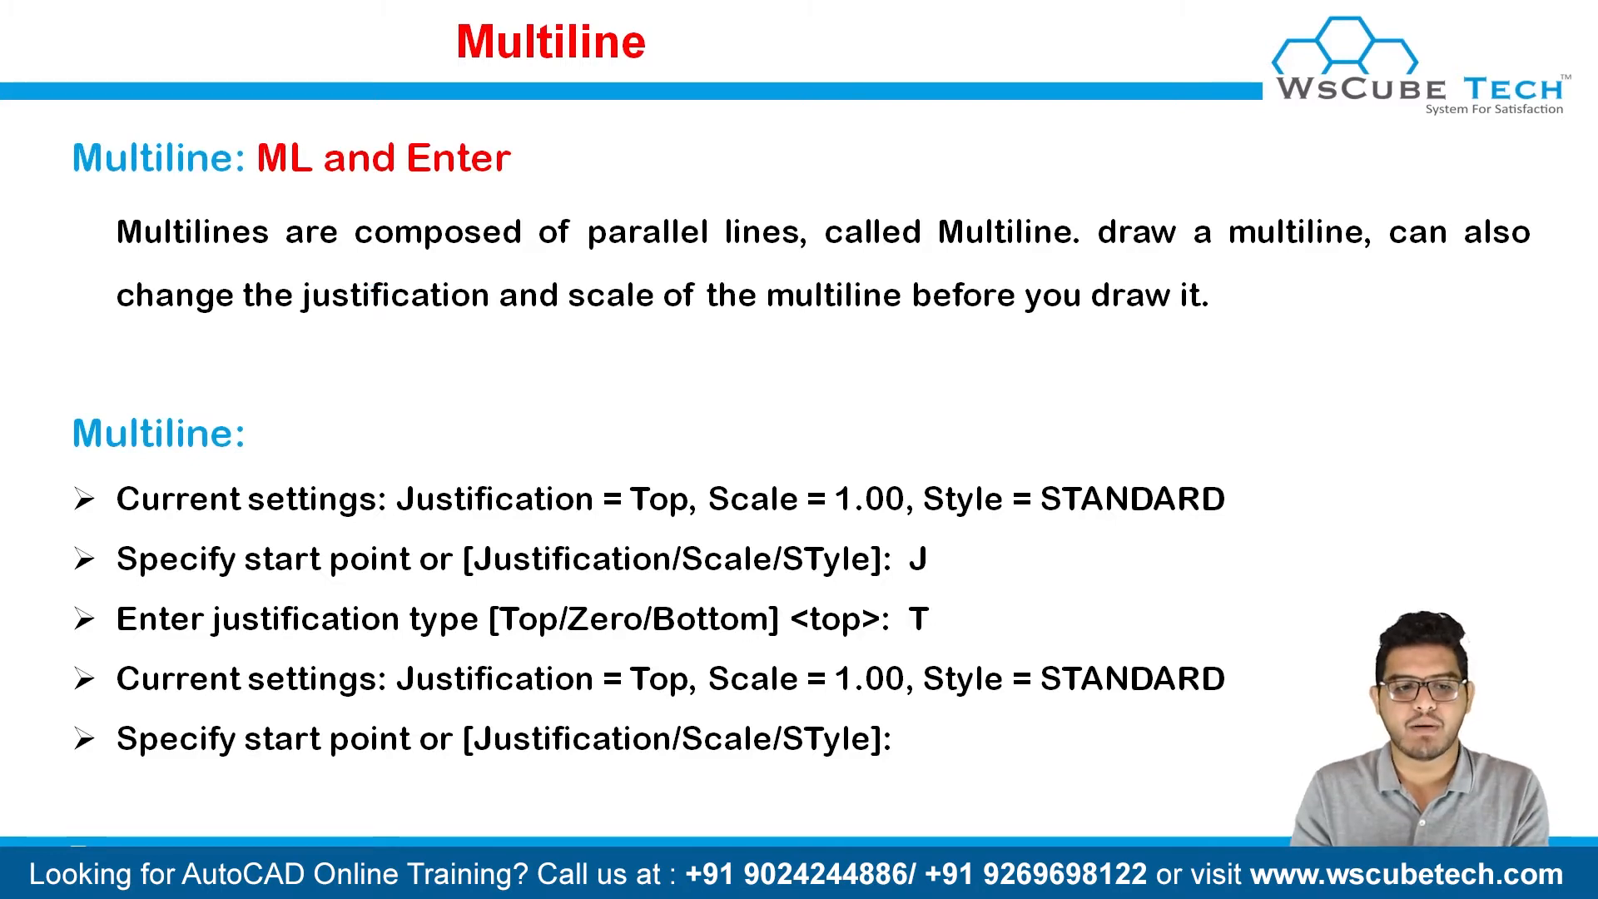
Review the Multiline, Multiline Style and Multiline Edit slides in PowerPoint, and return to AutoCAD
click(401, 228)
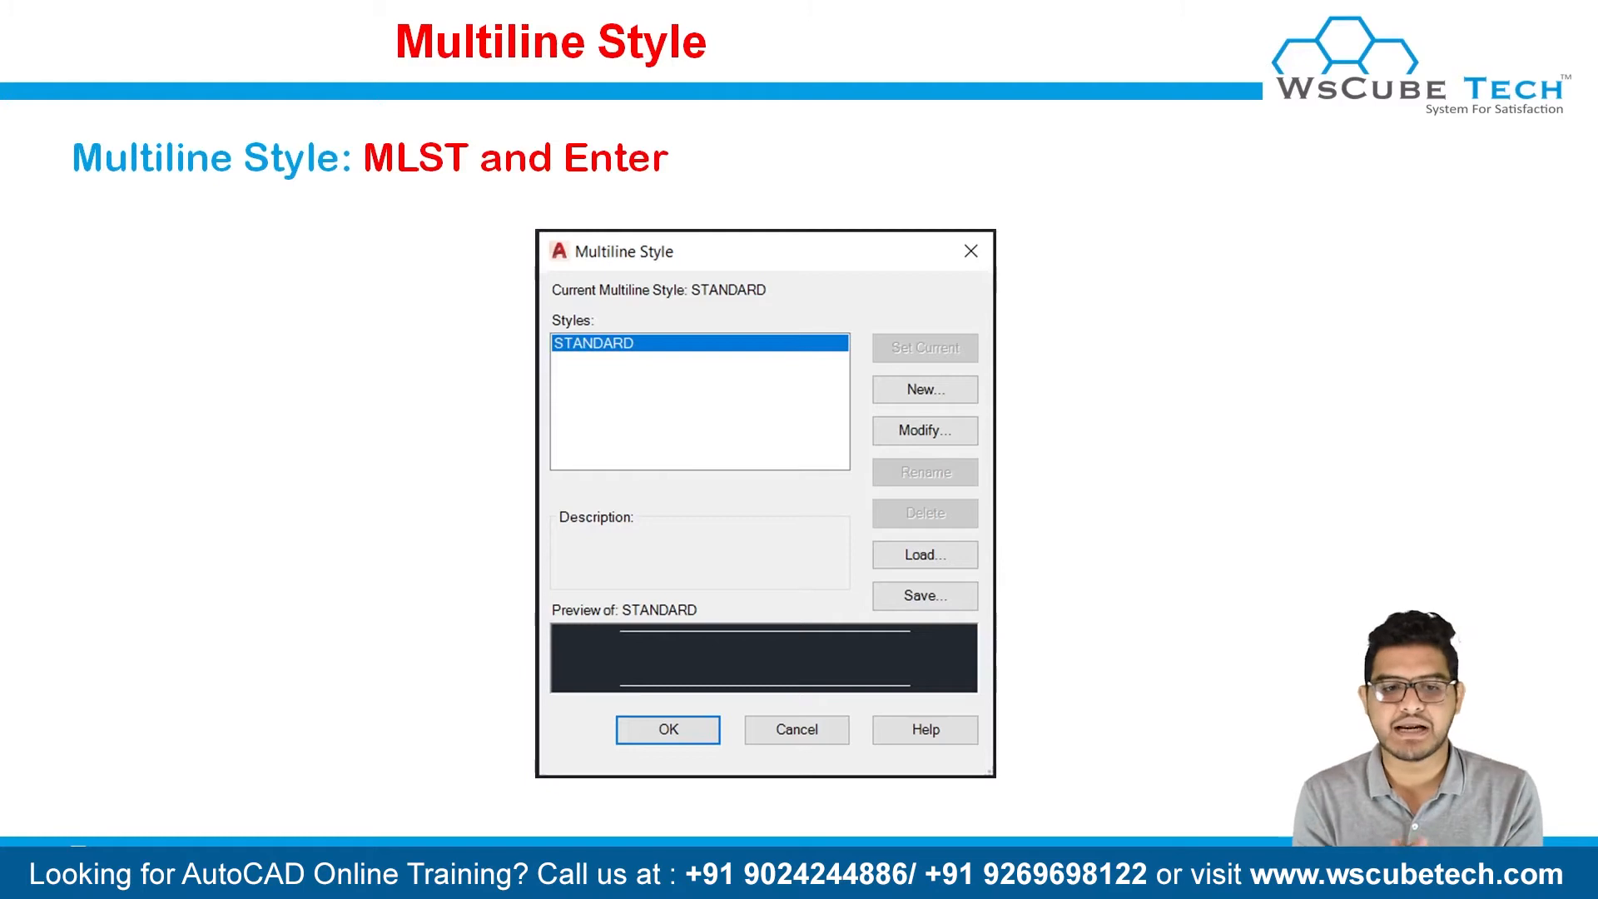
key(Right)
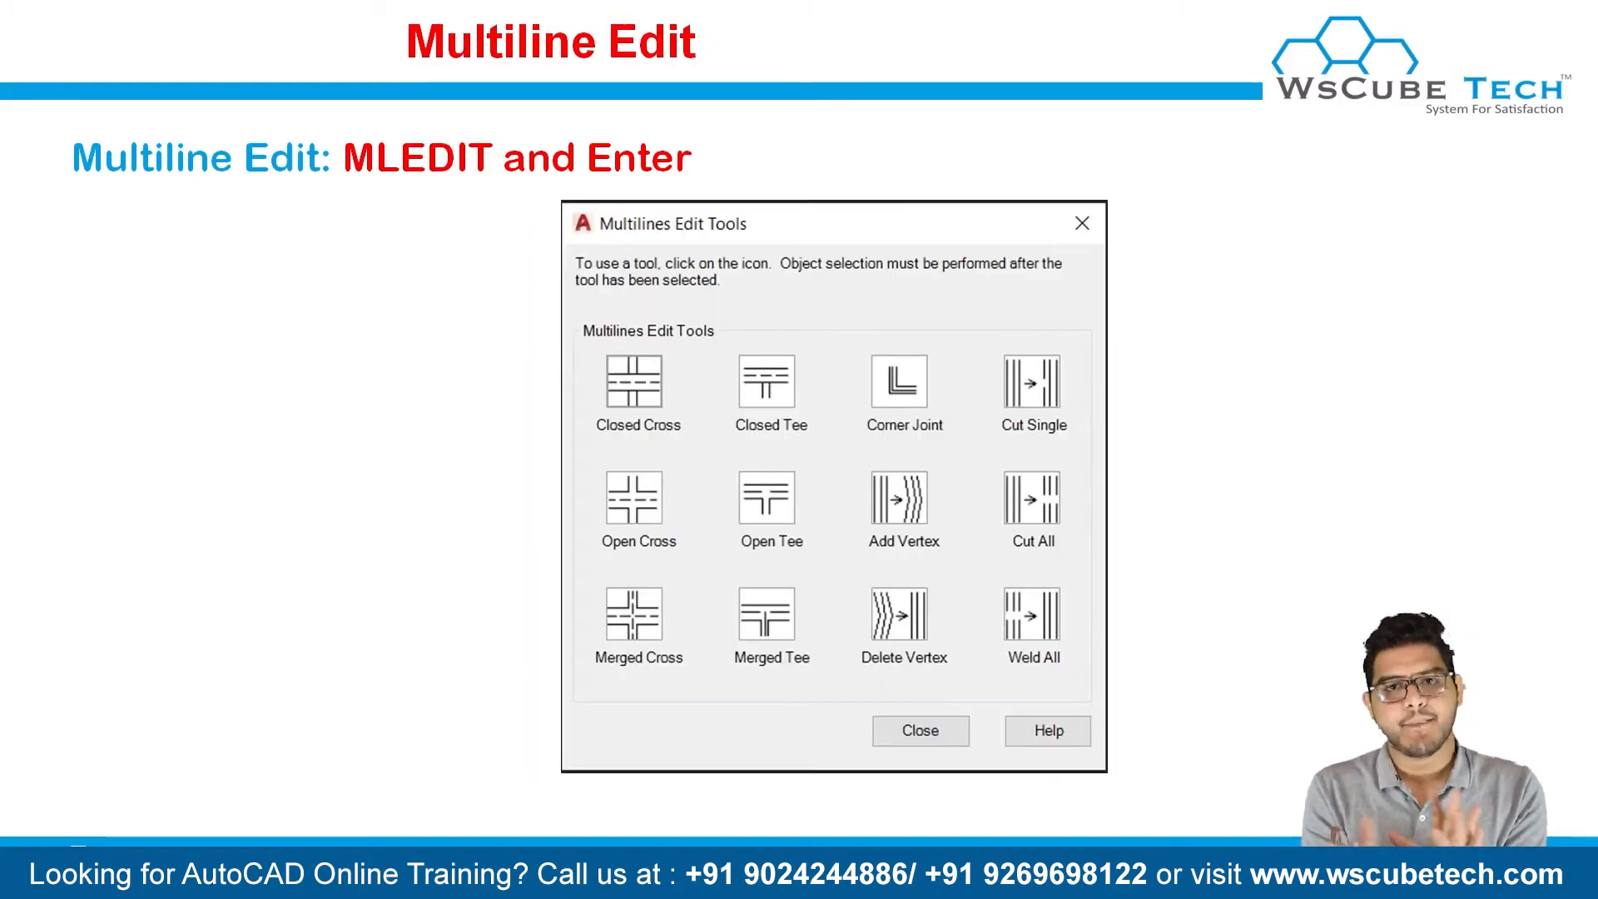
key(alt+Tab)
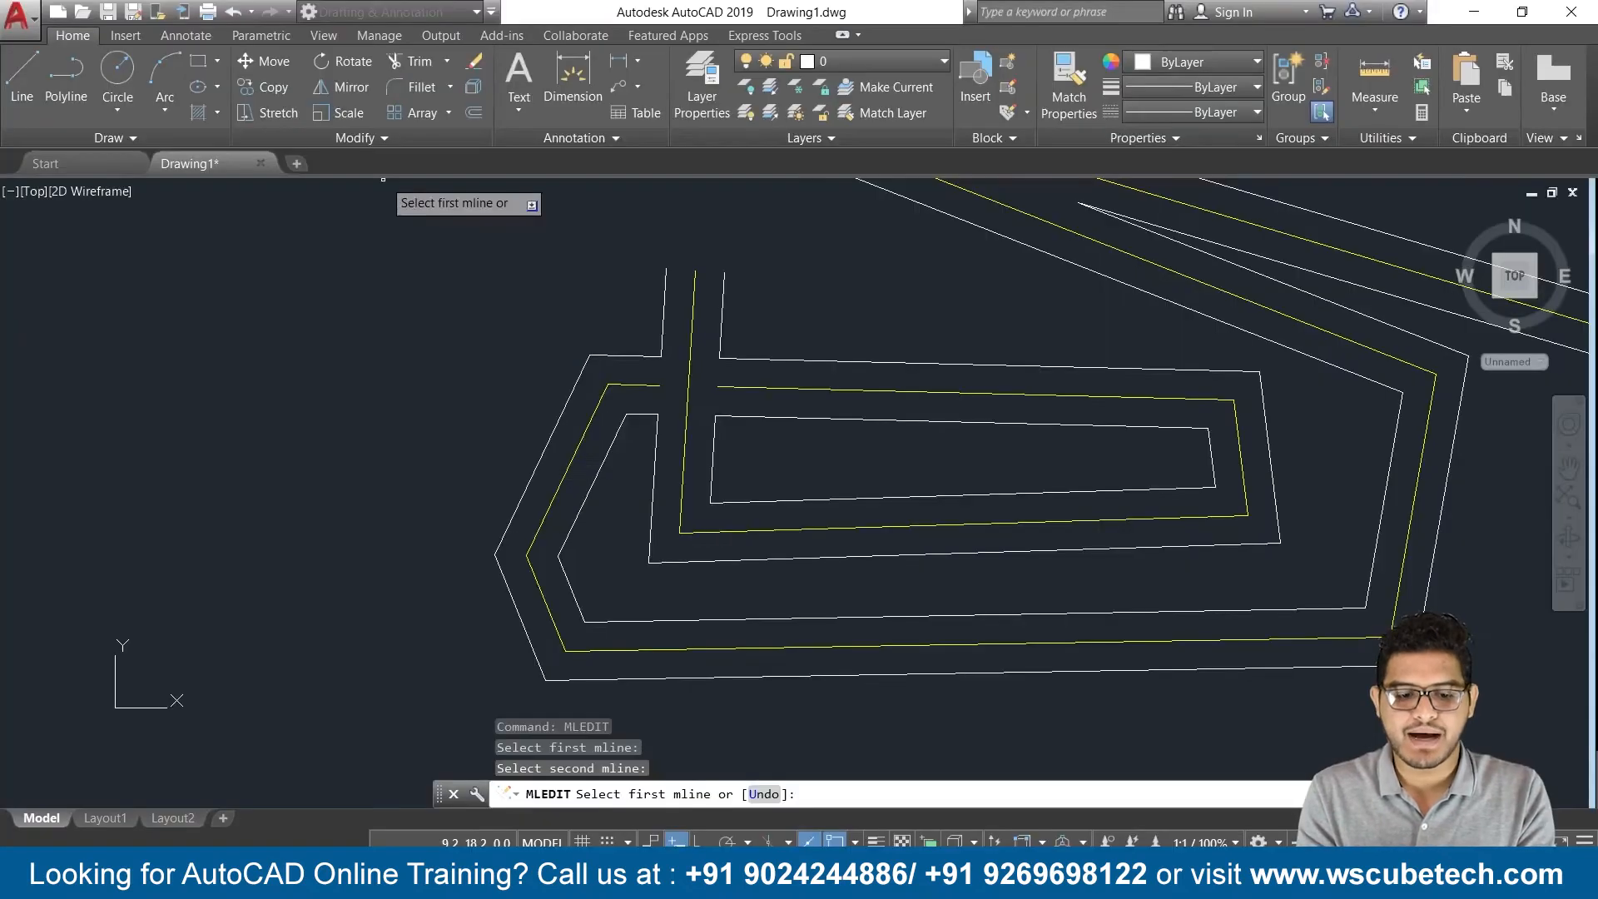
End the multiline edit, start a new multiline and bring up the prompt for its style name
key(Escape)
text(ml)
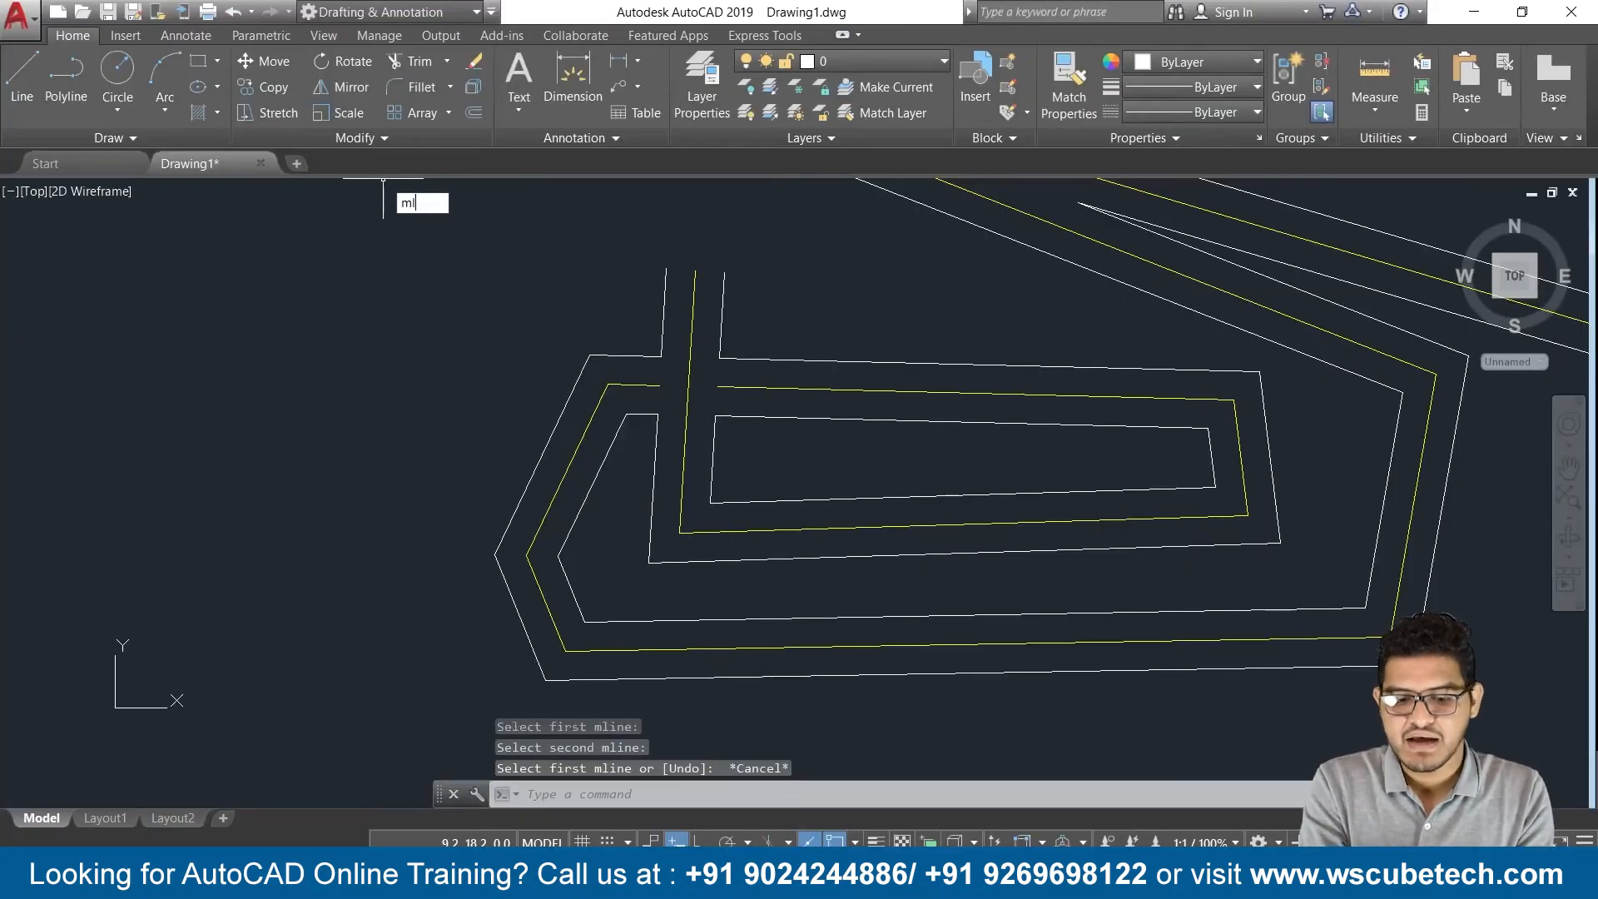
key(Return)
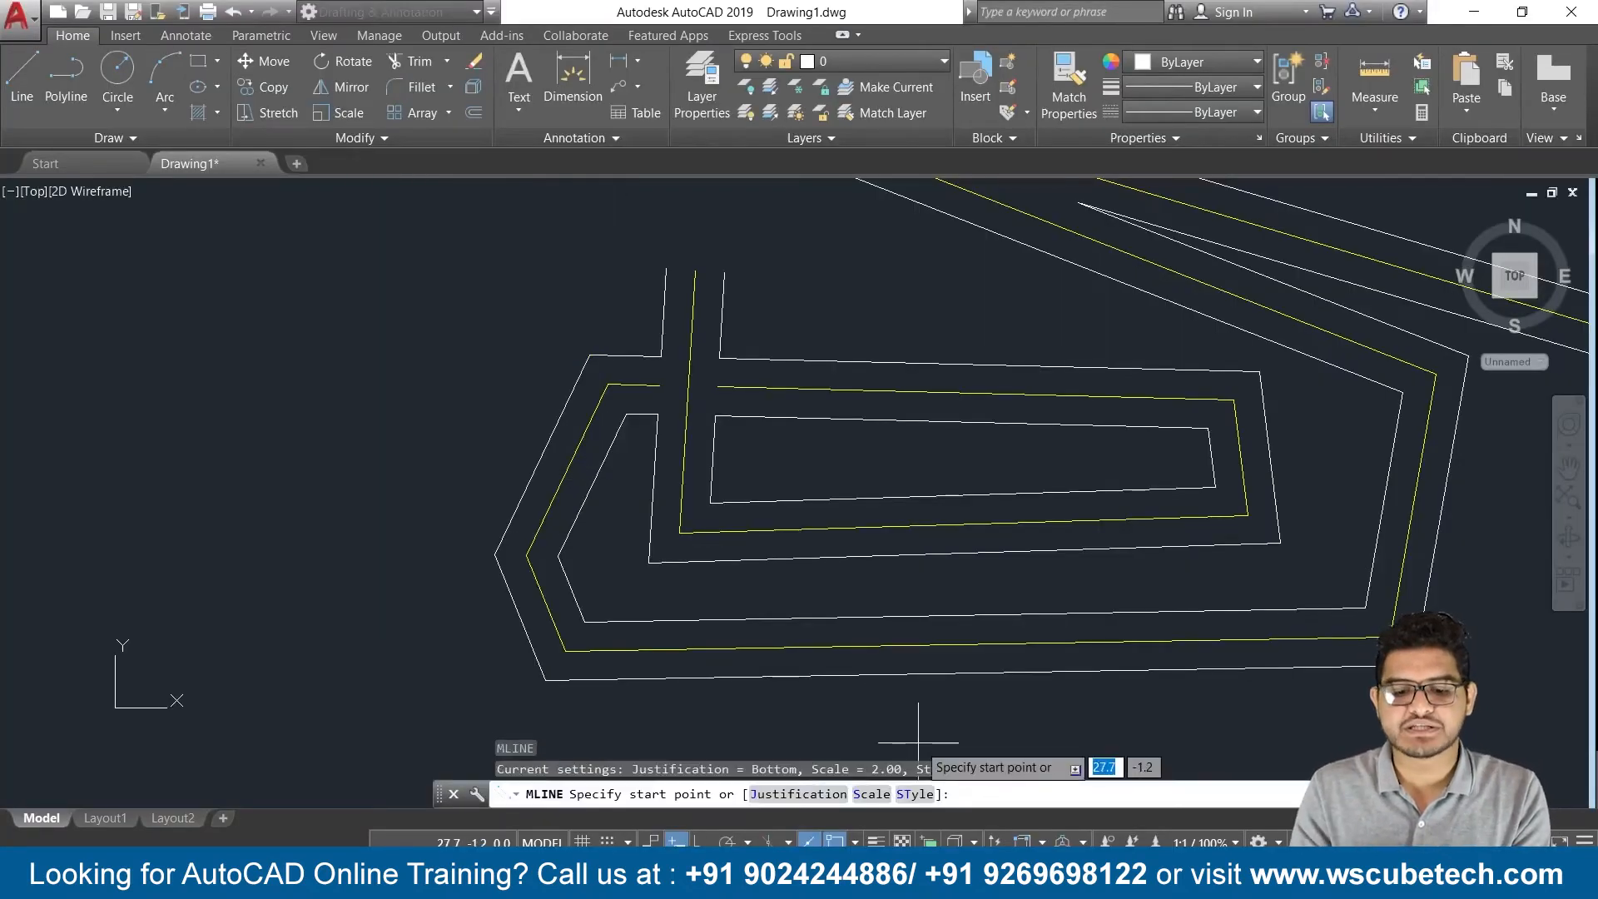
click(913, 795)
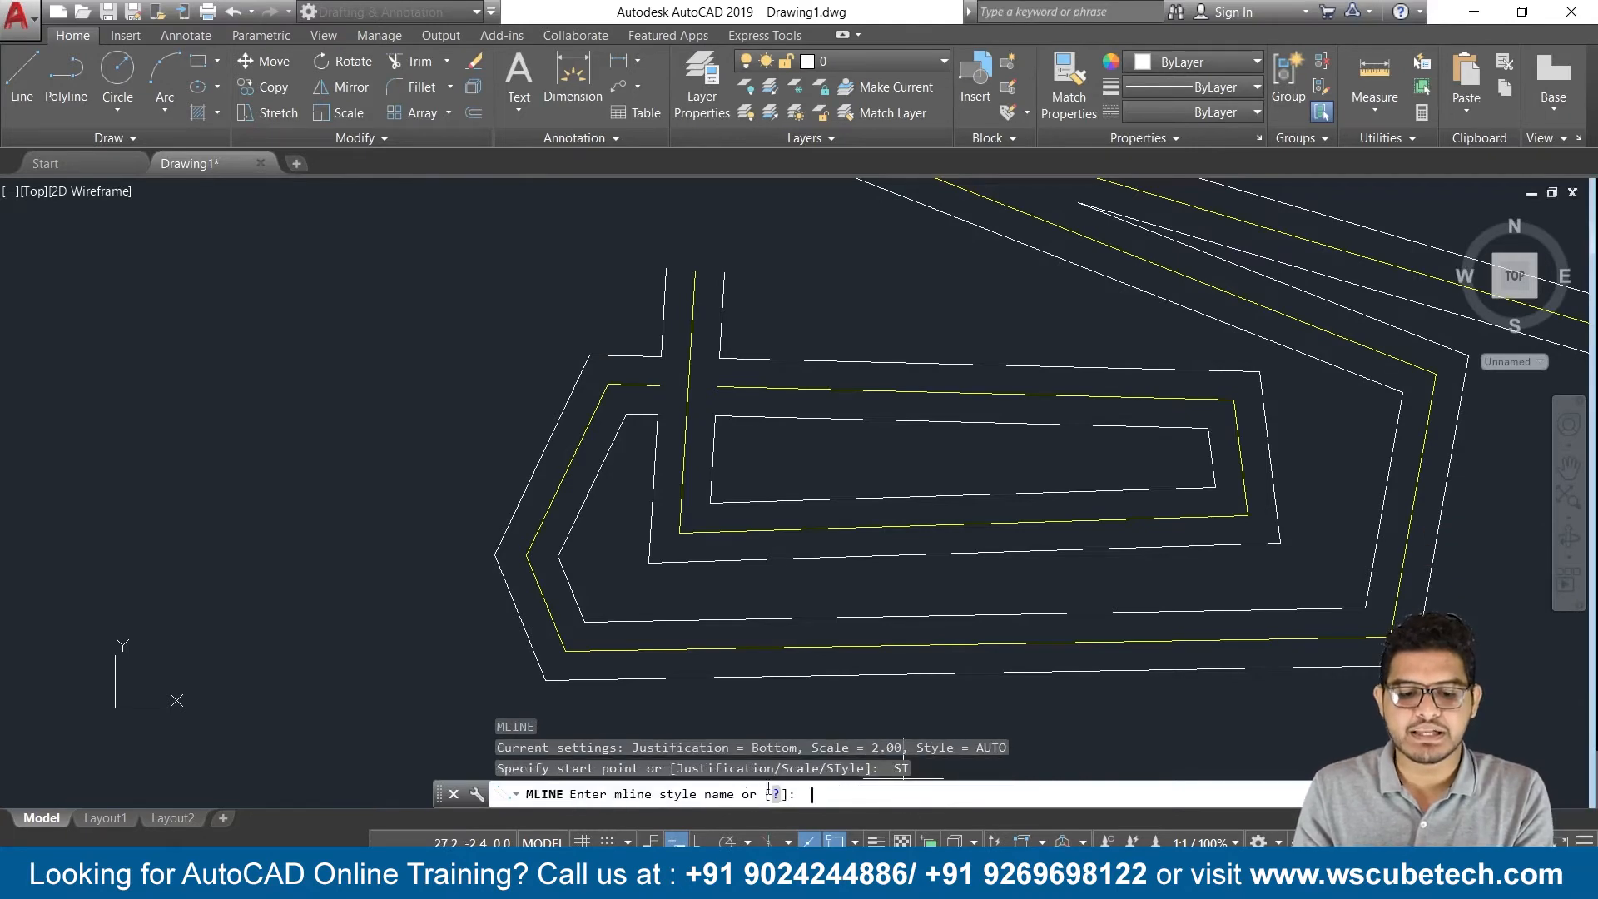
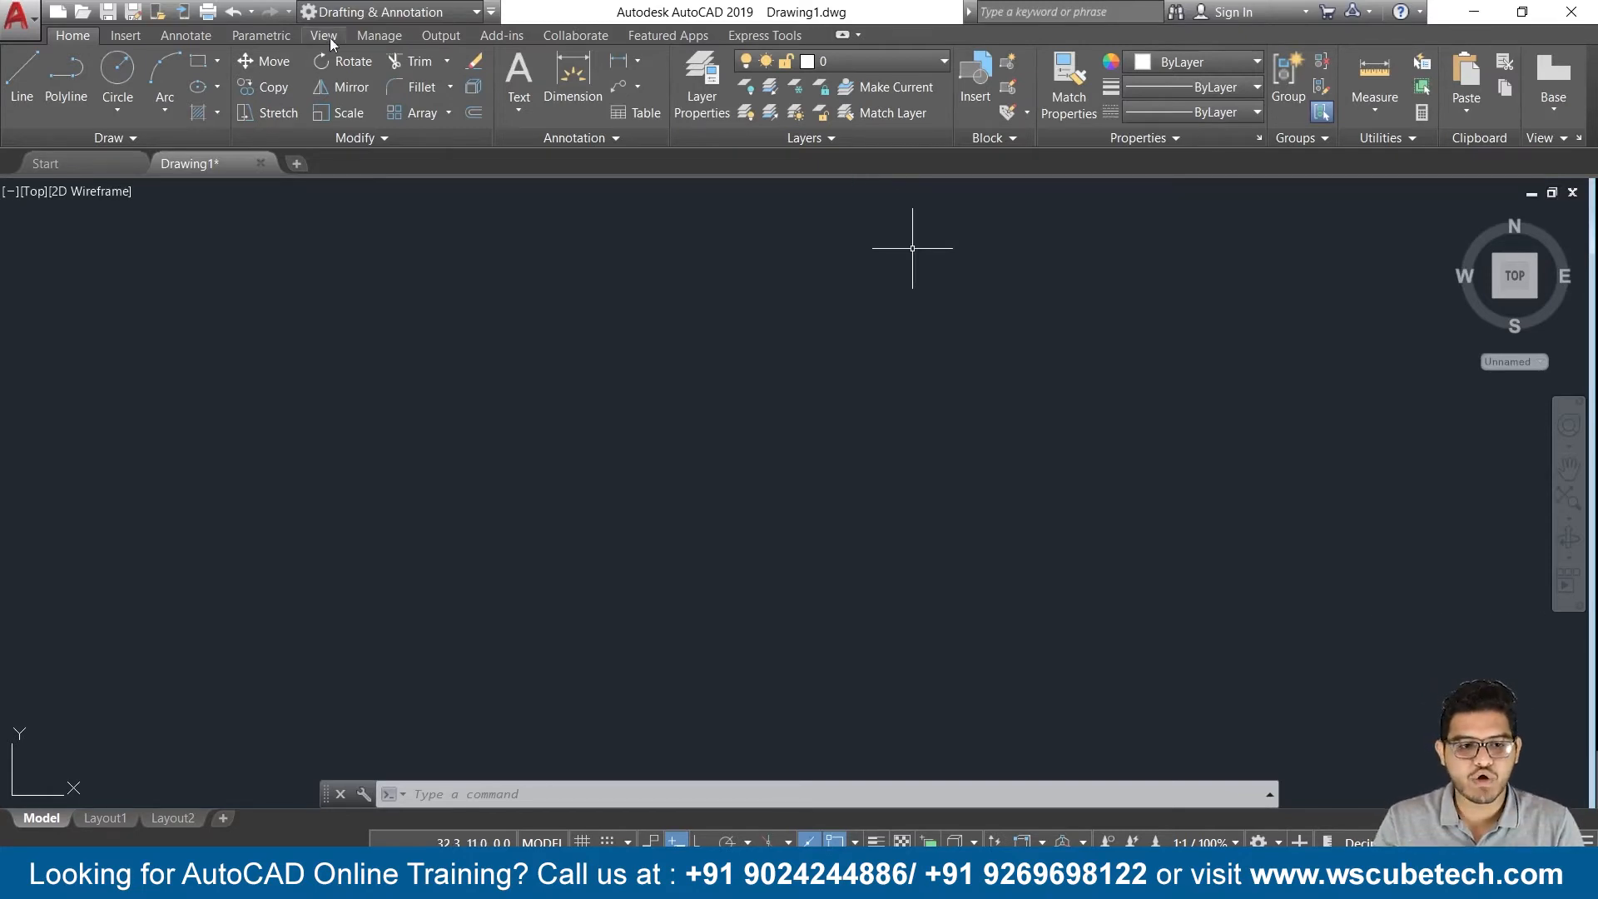
Switch the workspace from Drafting & Annotation to 3D Modeling
click(467, 13)
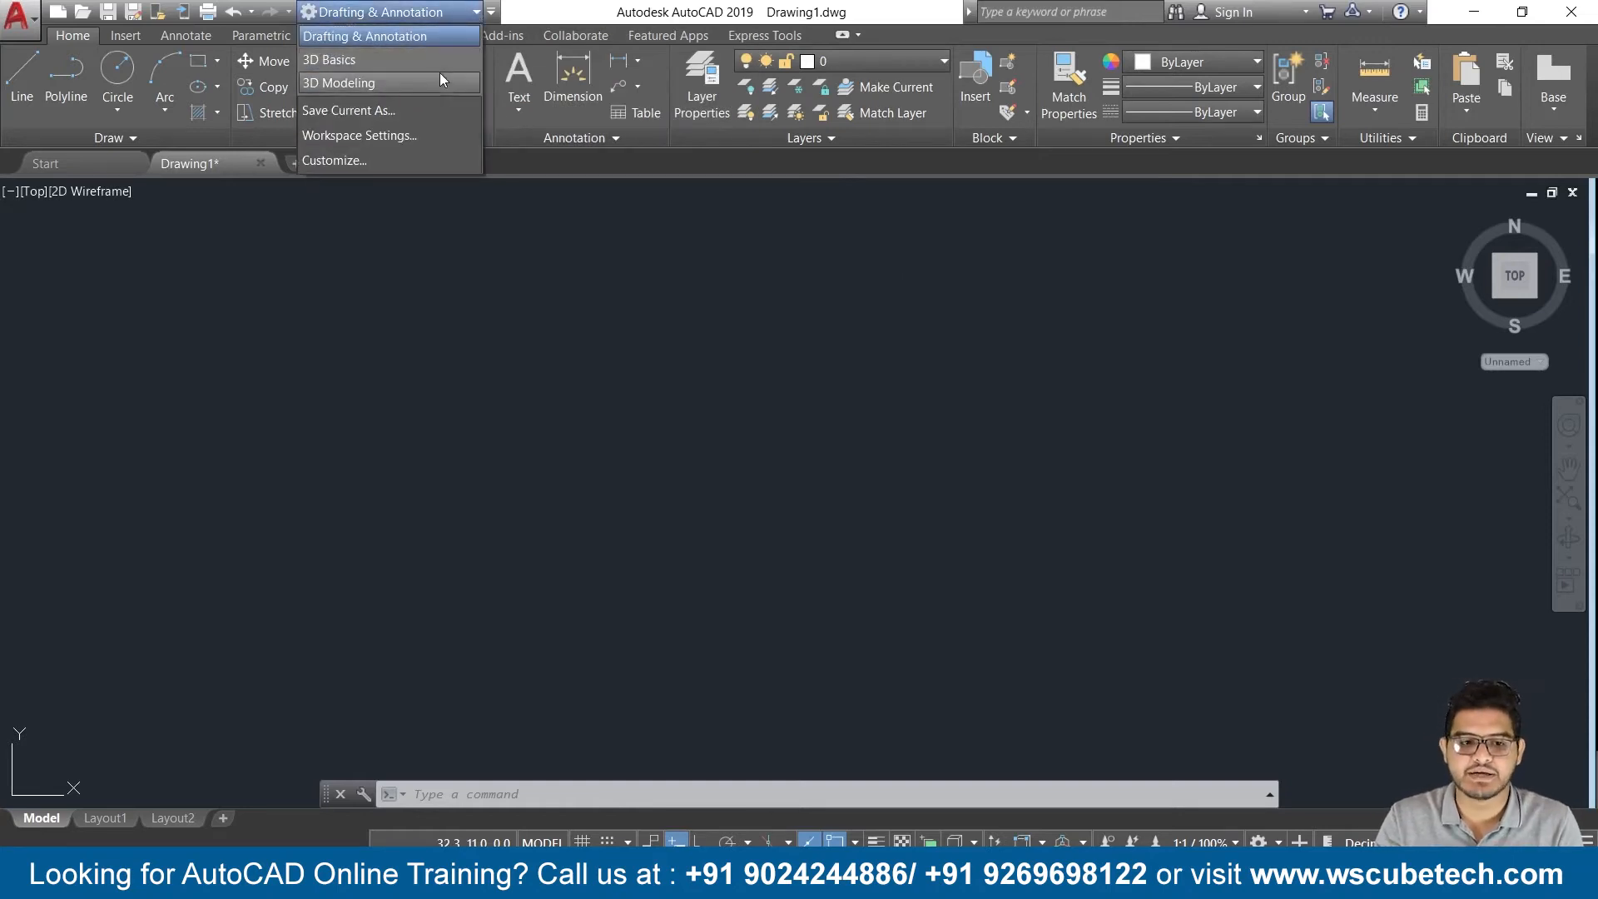
click(436, 82)
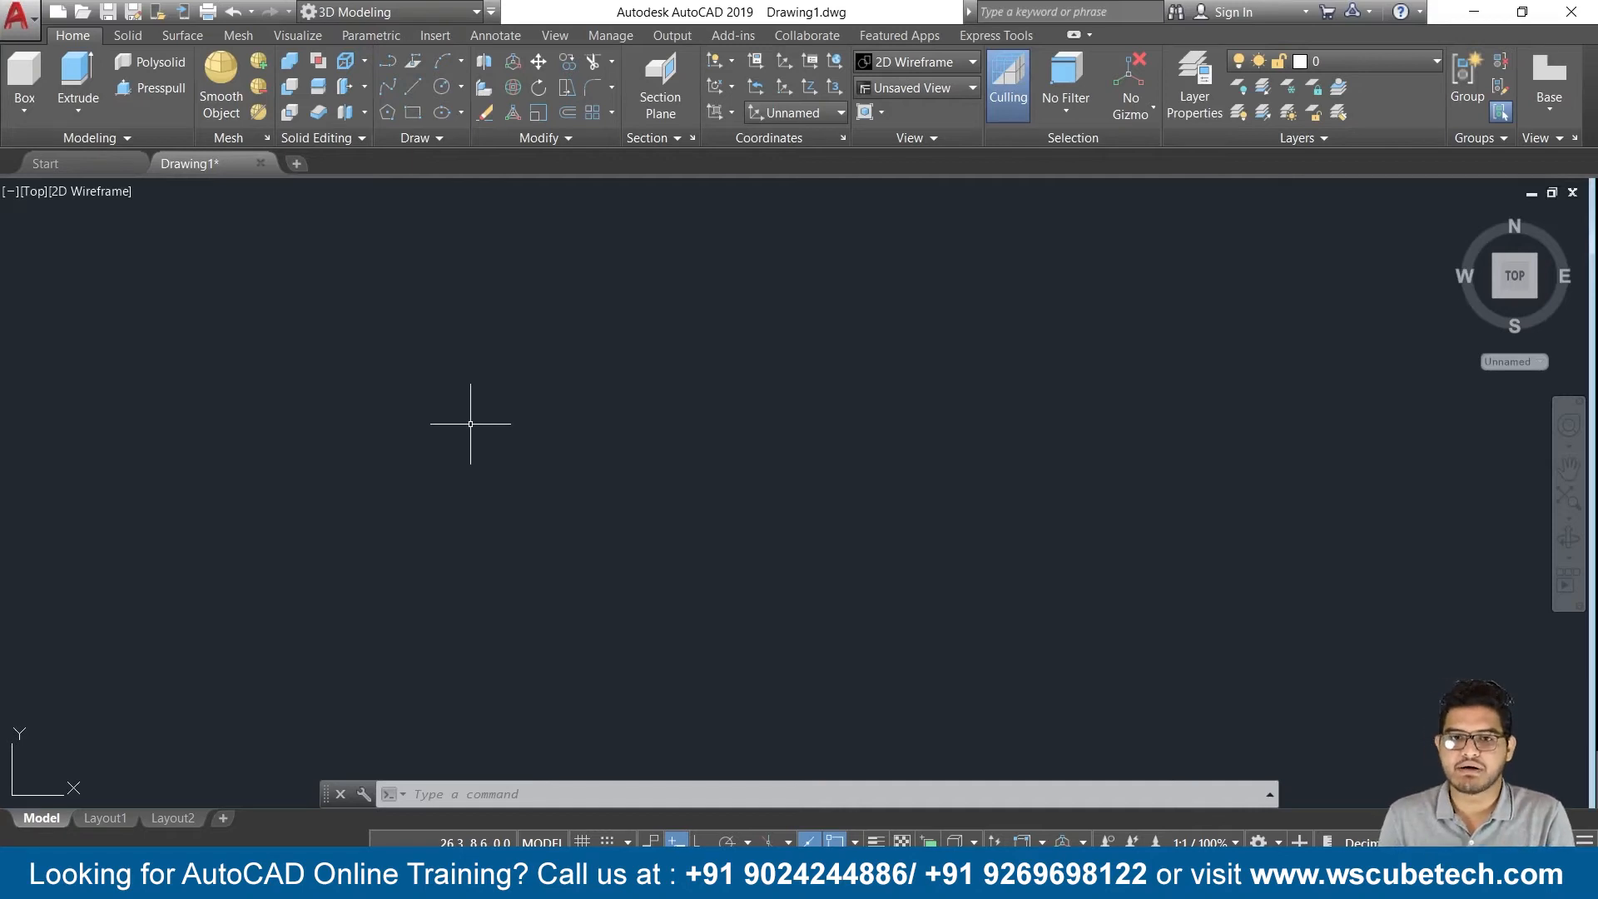
Examine the 3D modeling tools, including the solid primitives, the Extrude group and the additional Modeling commands
click(113, 141)
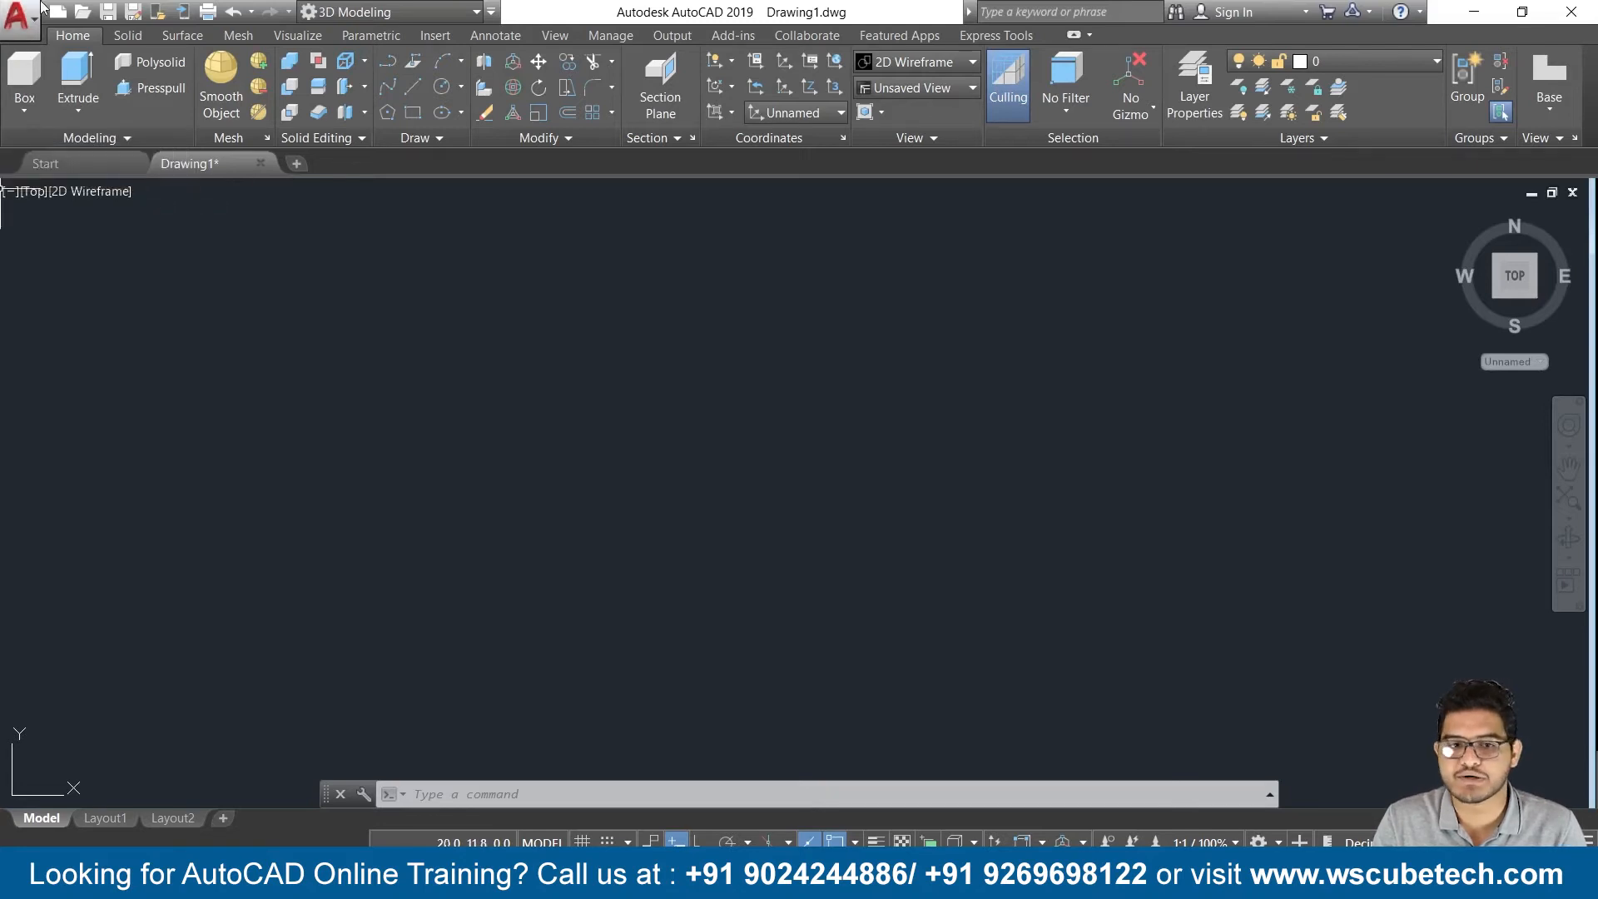
click(33, 115)
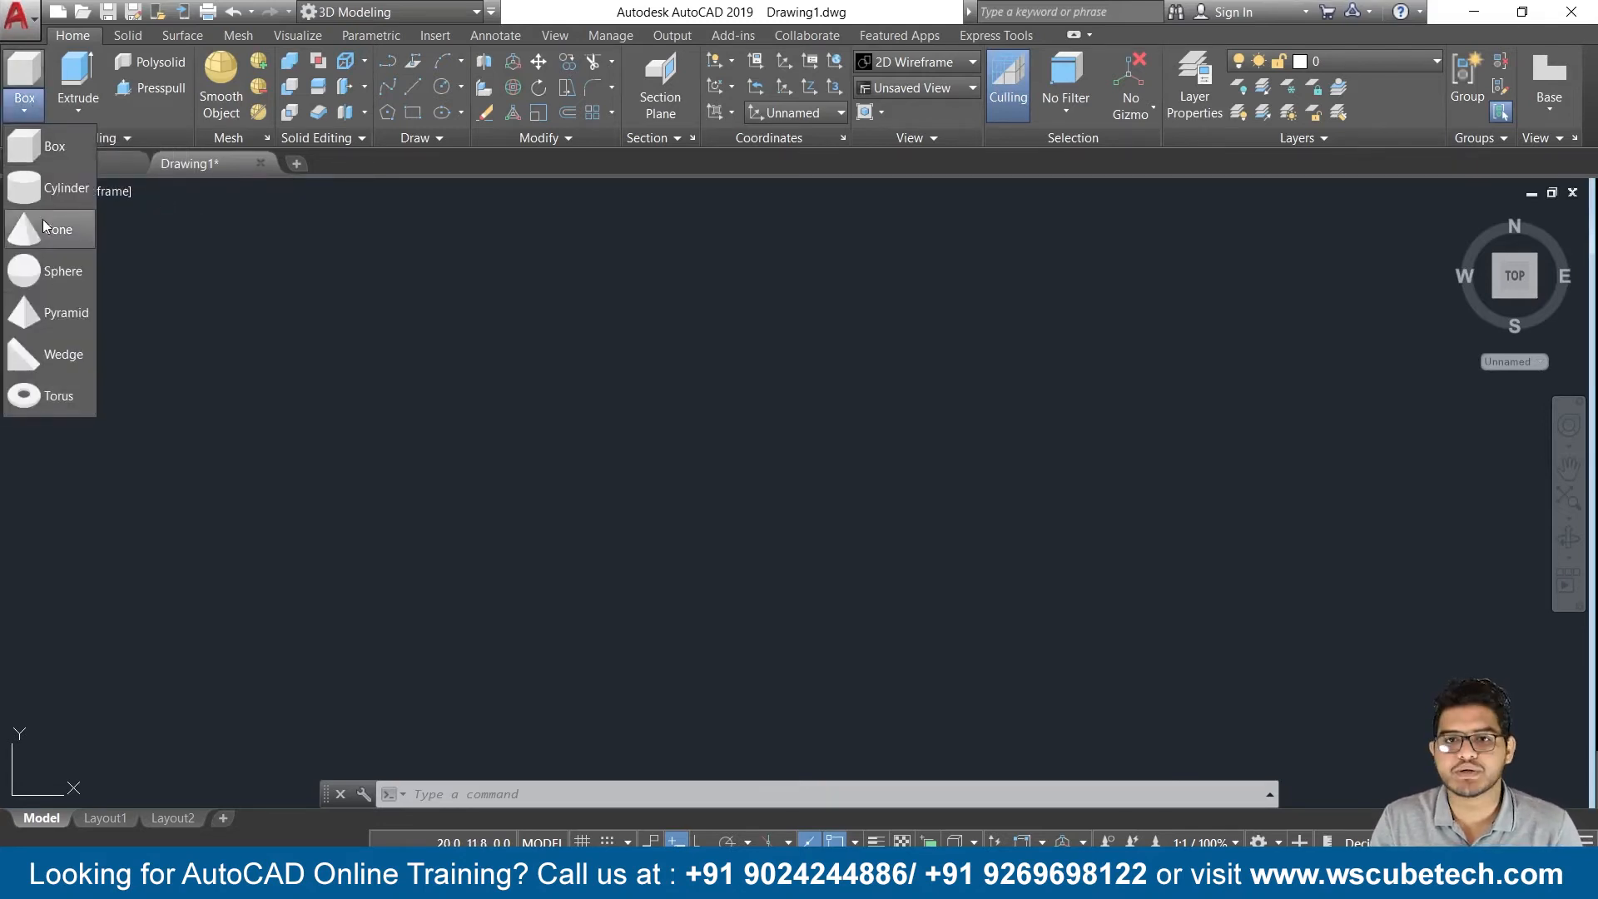
click(77, 110)
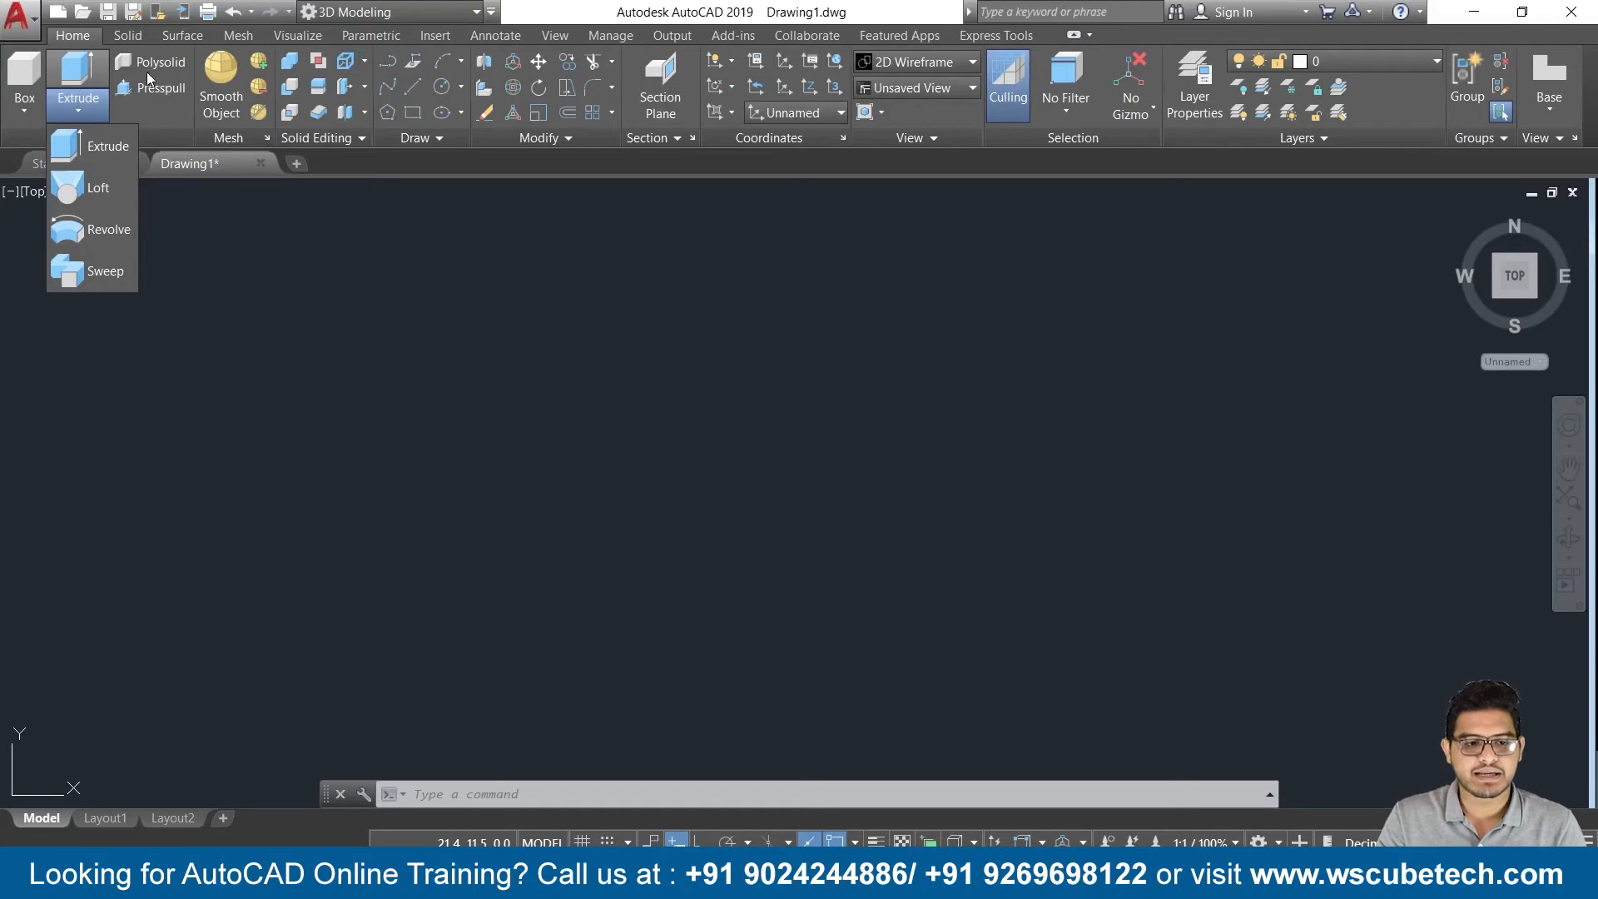
click(168, 122)
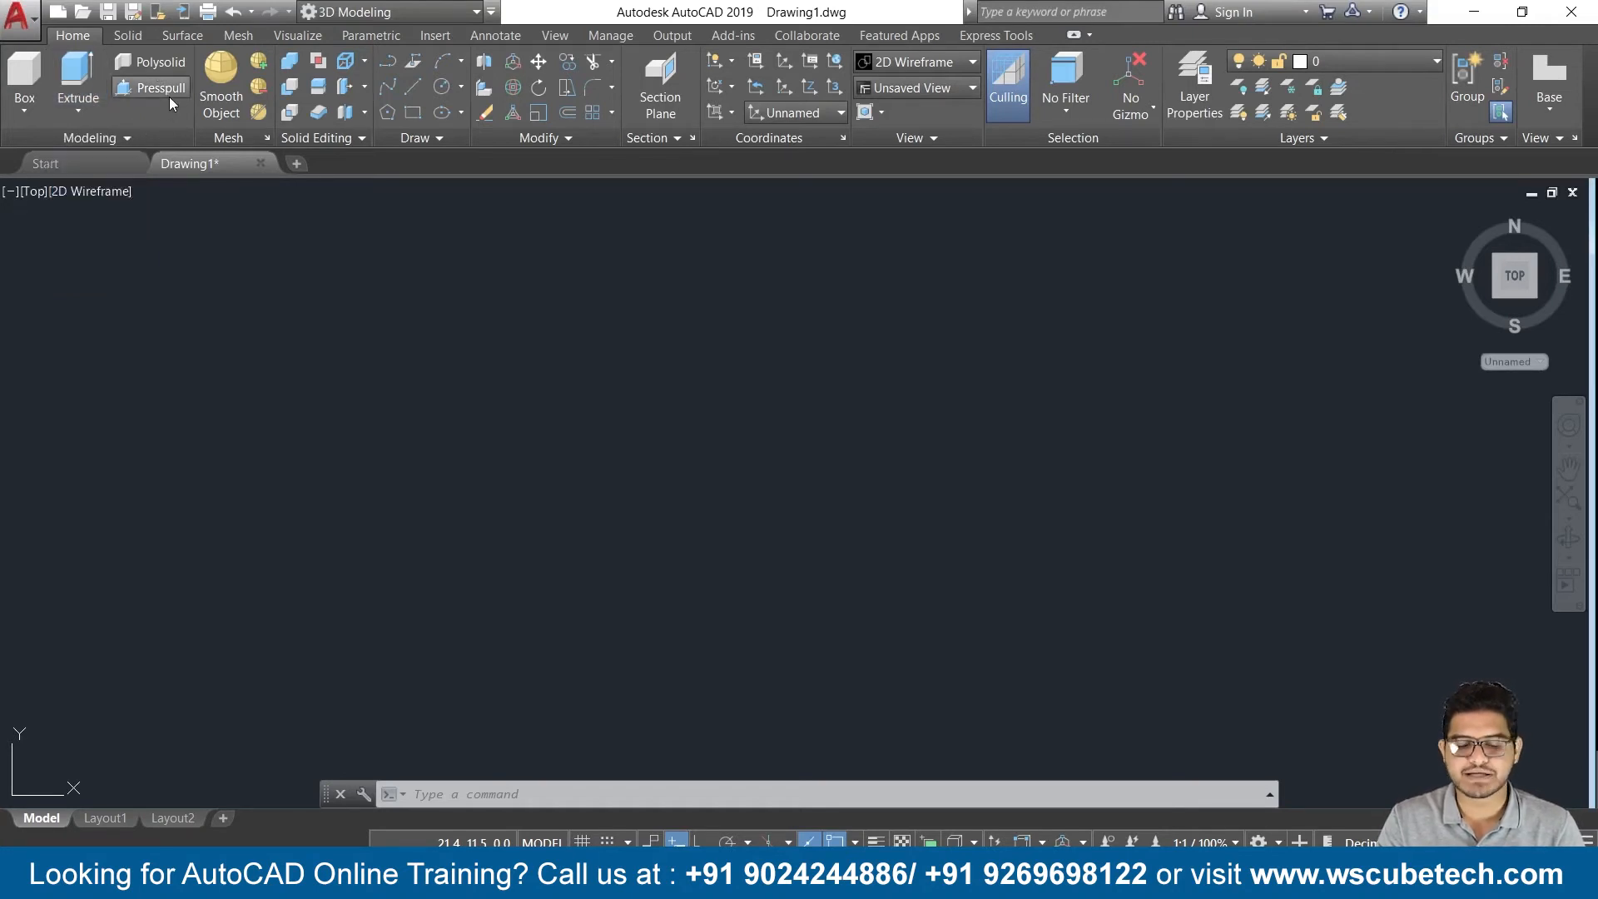
click(152, 140)
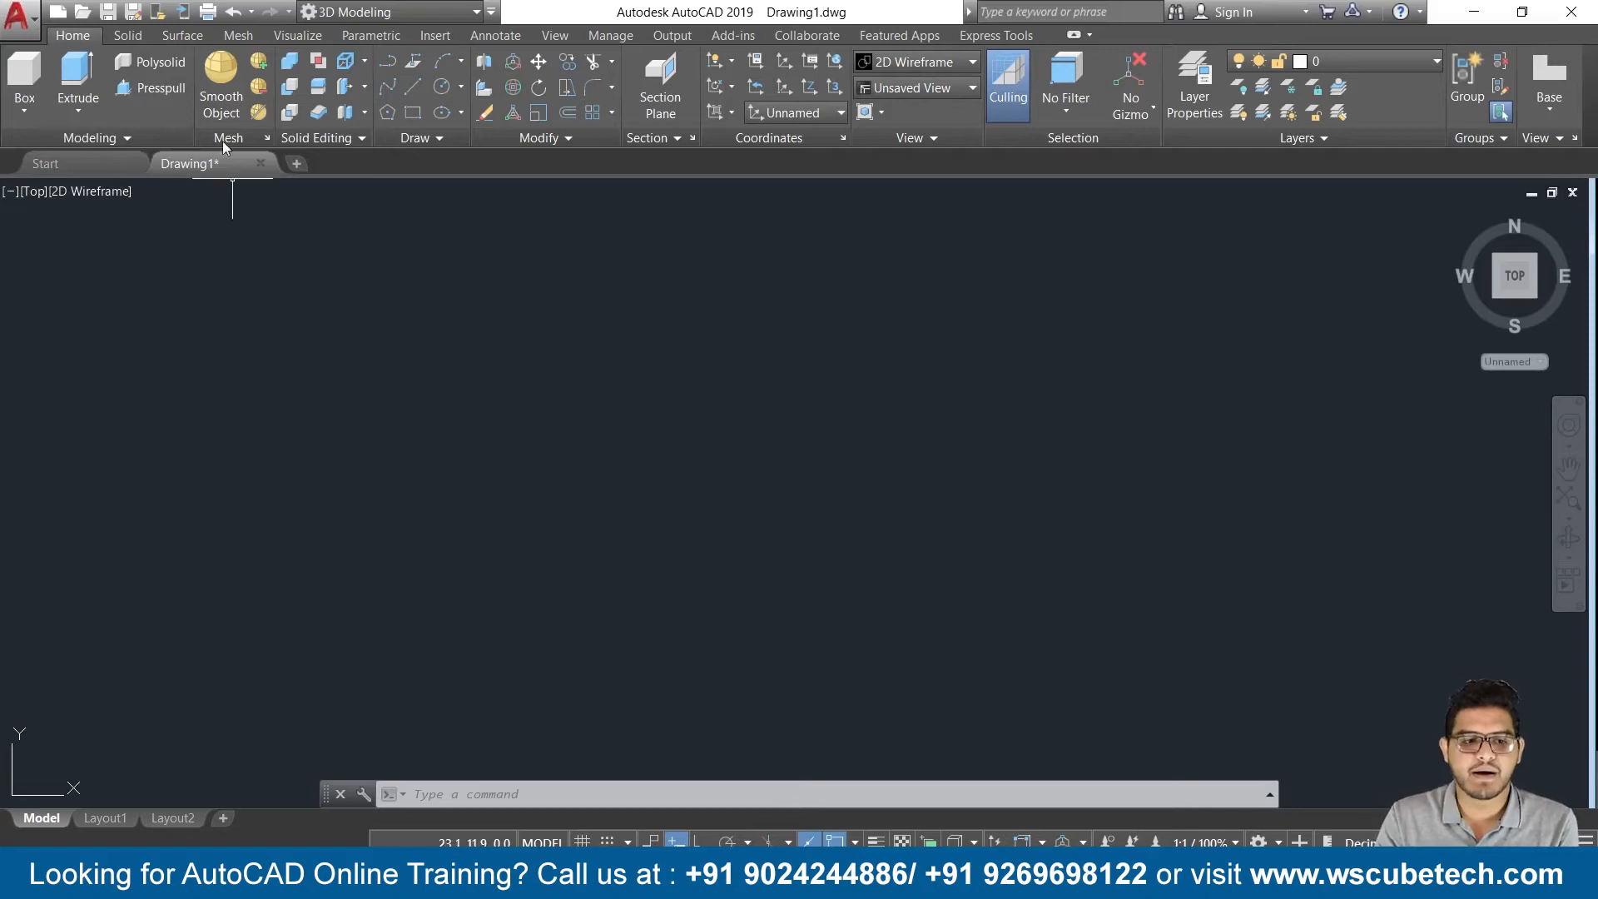
click(138, 133)
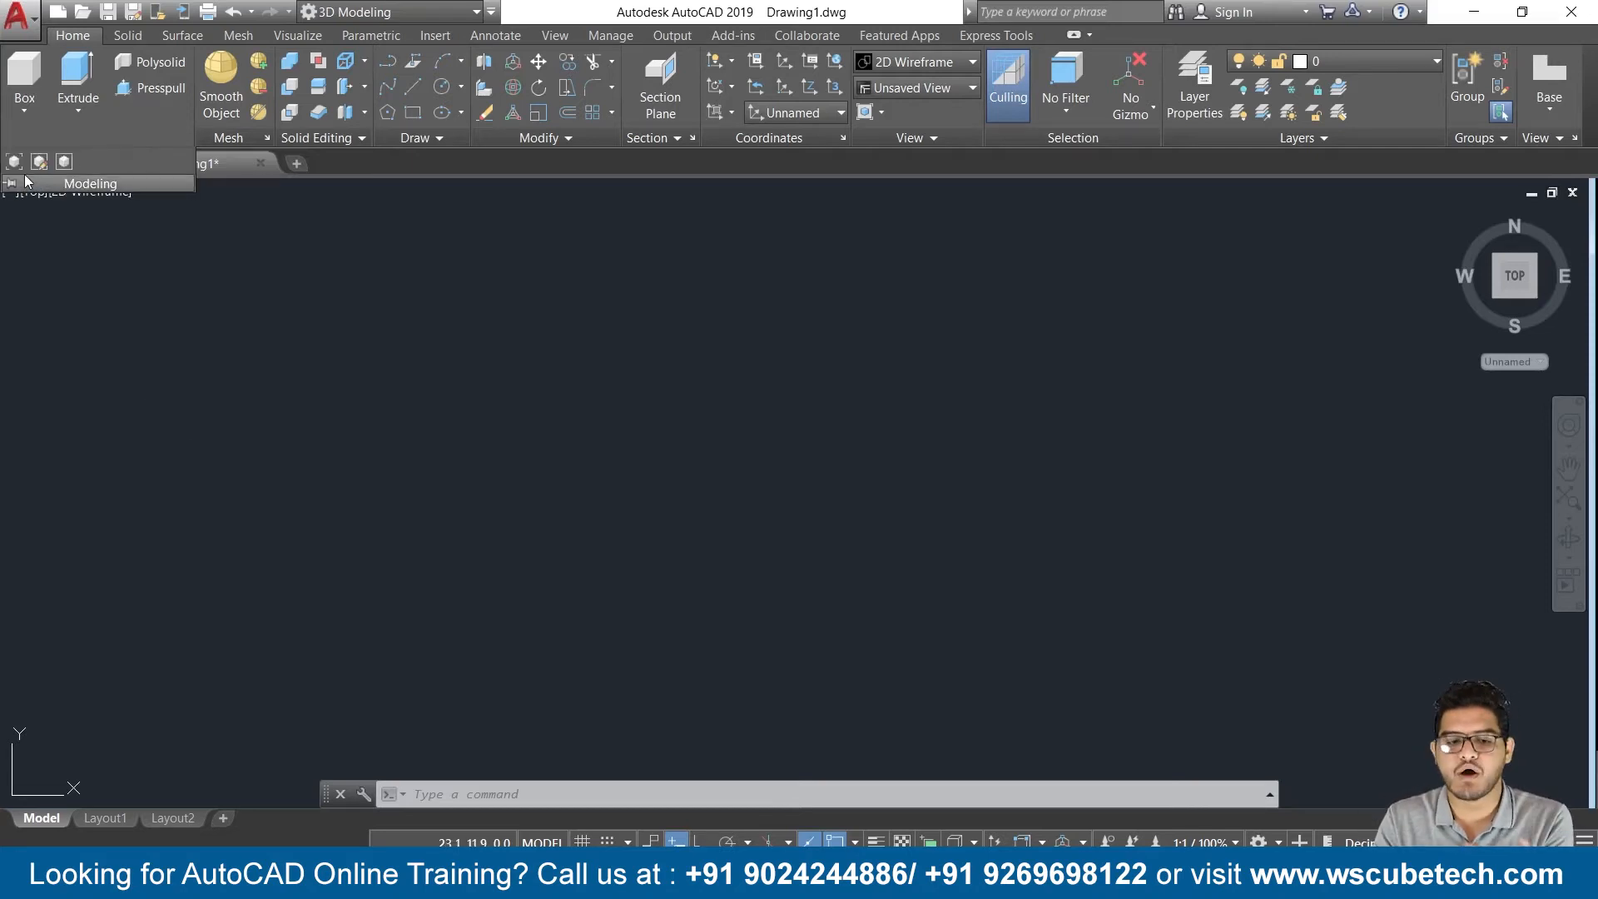
click(86, 264)
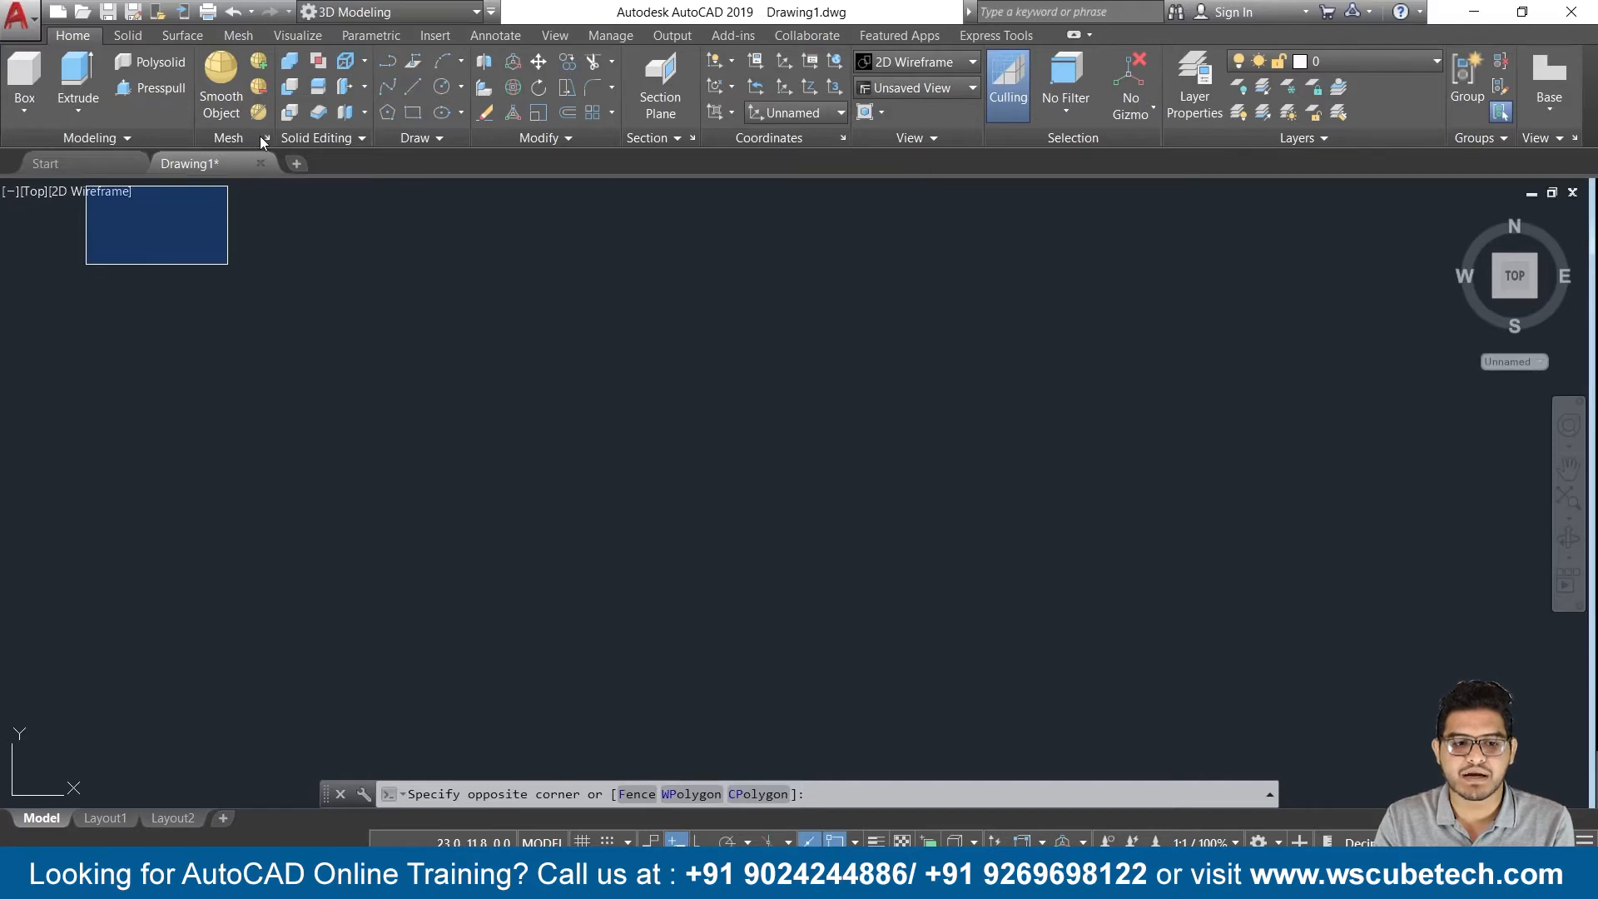
Examine the additional Solid Editing and Draw tools of the 3D Modeling workspace
click(238, 339)
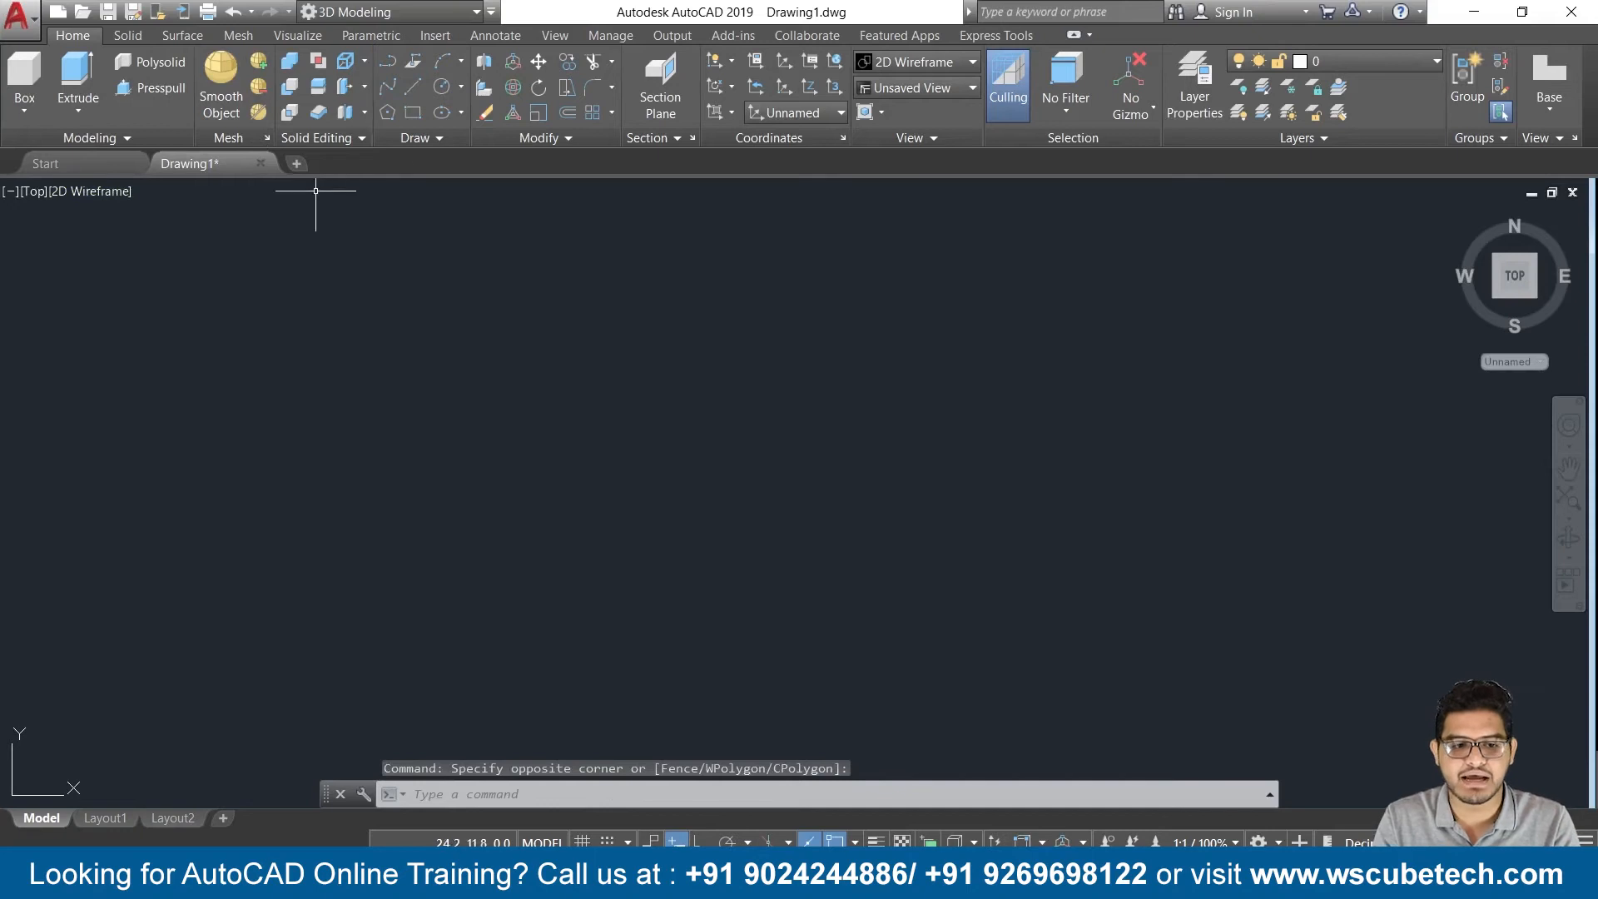
click(361, 138)
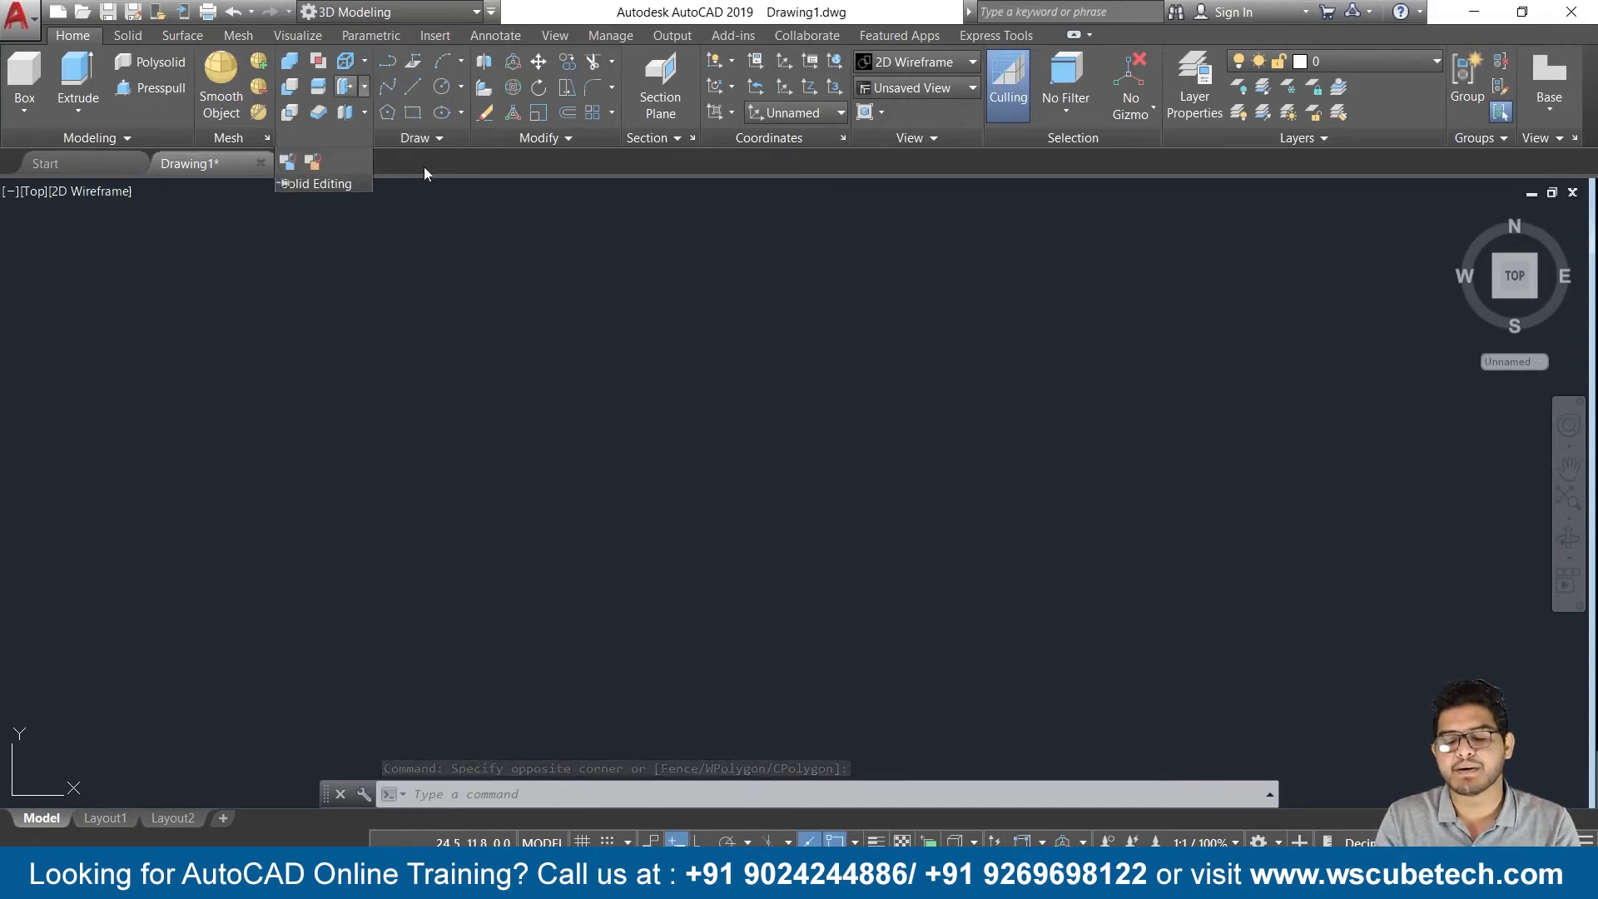
click(564, 409)
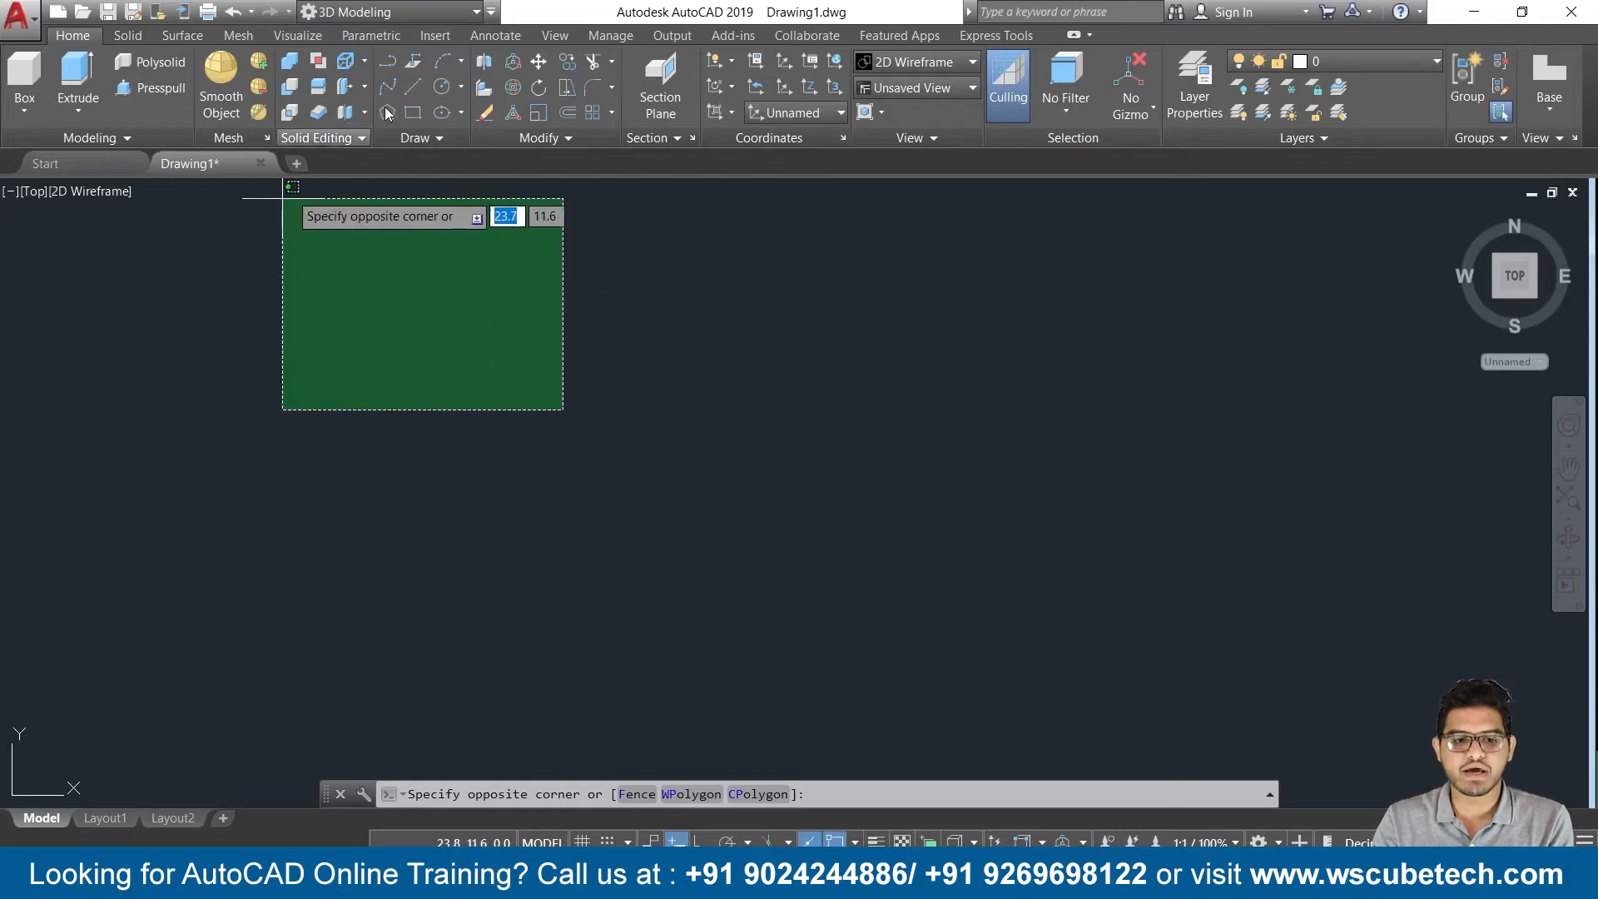
click(371, 258)
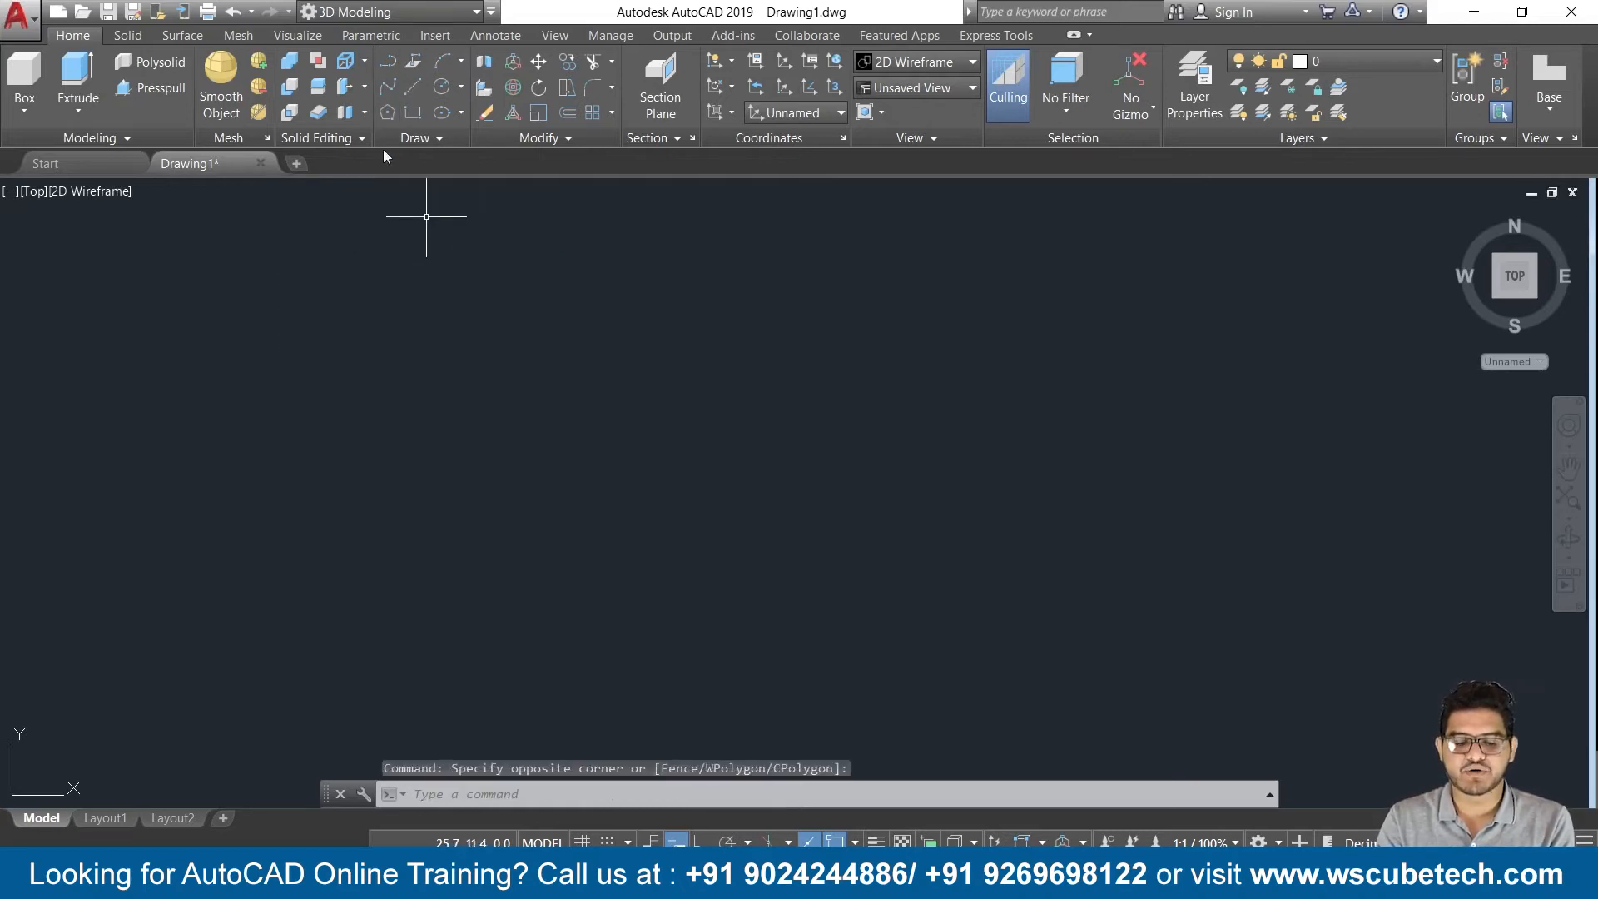
click(446, 136)
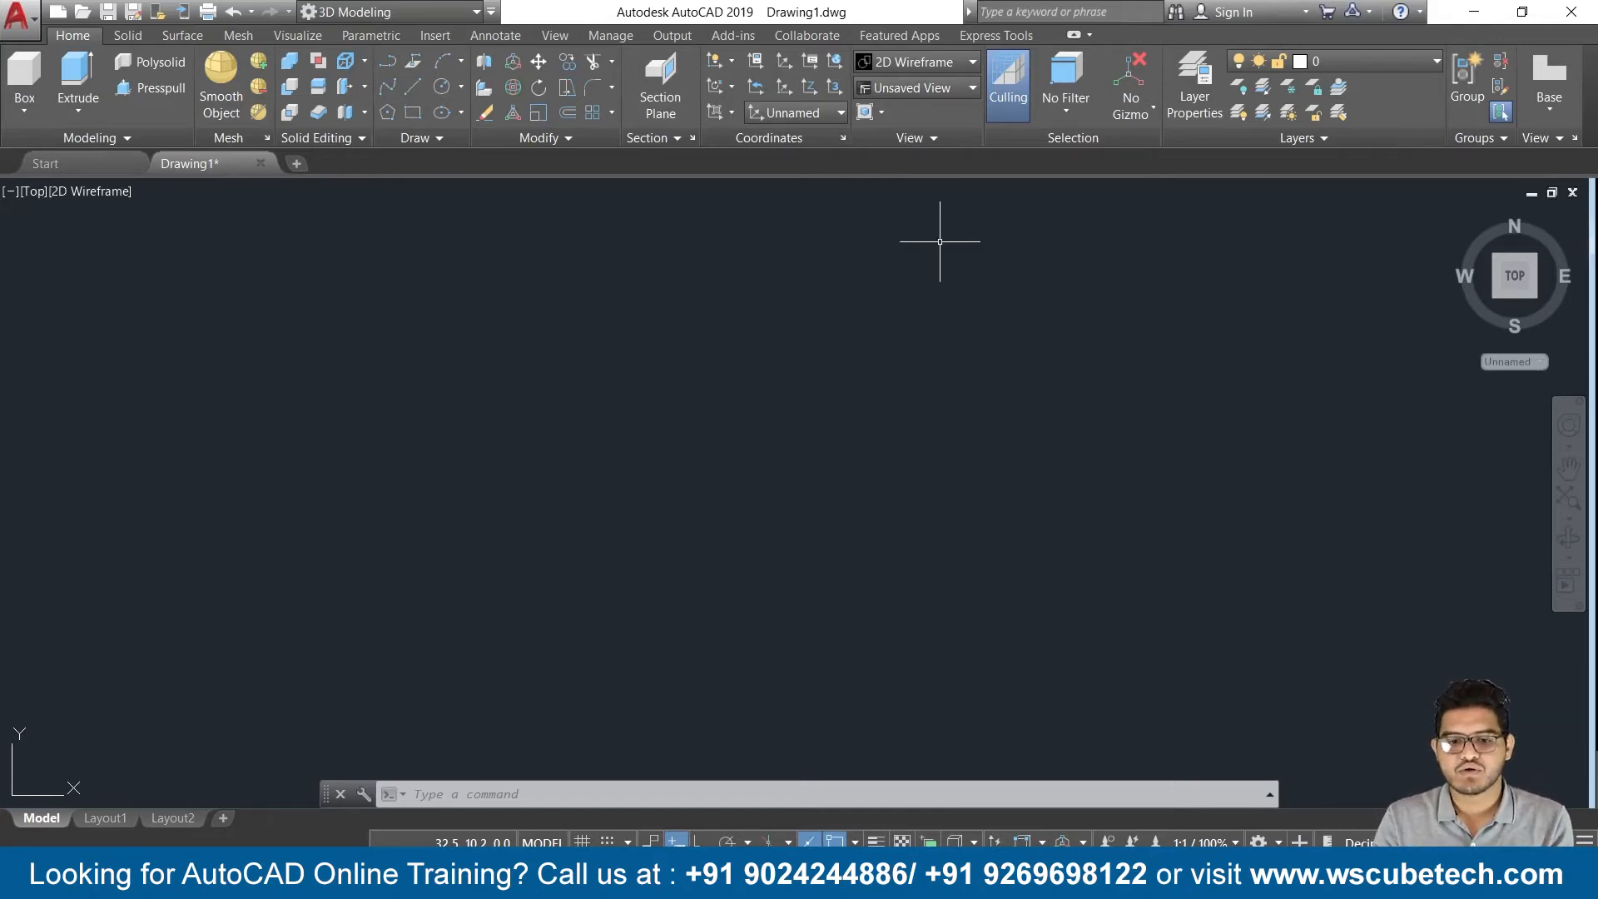
Set the visual style of the viewport to Realistic
click(941, 62)
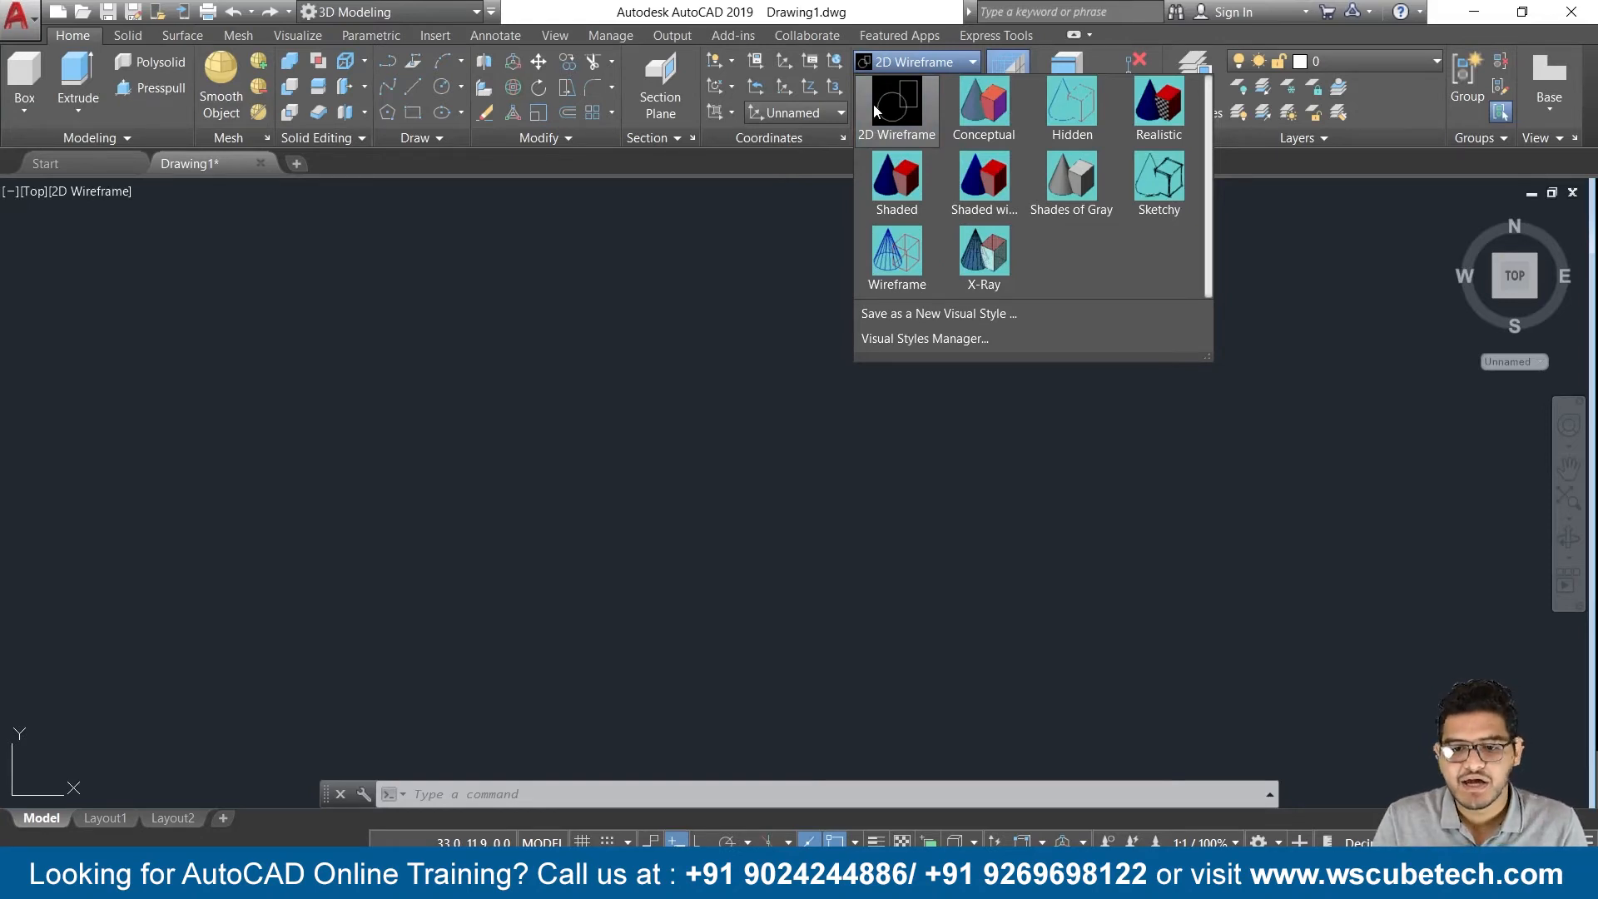
click(1158, 101)
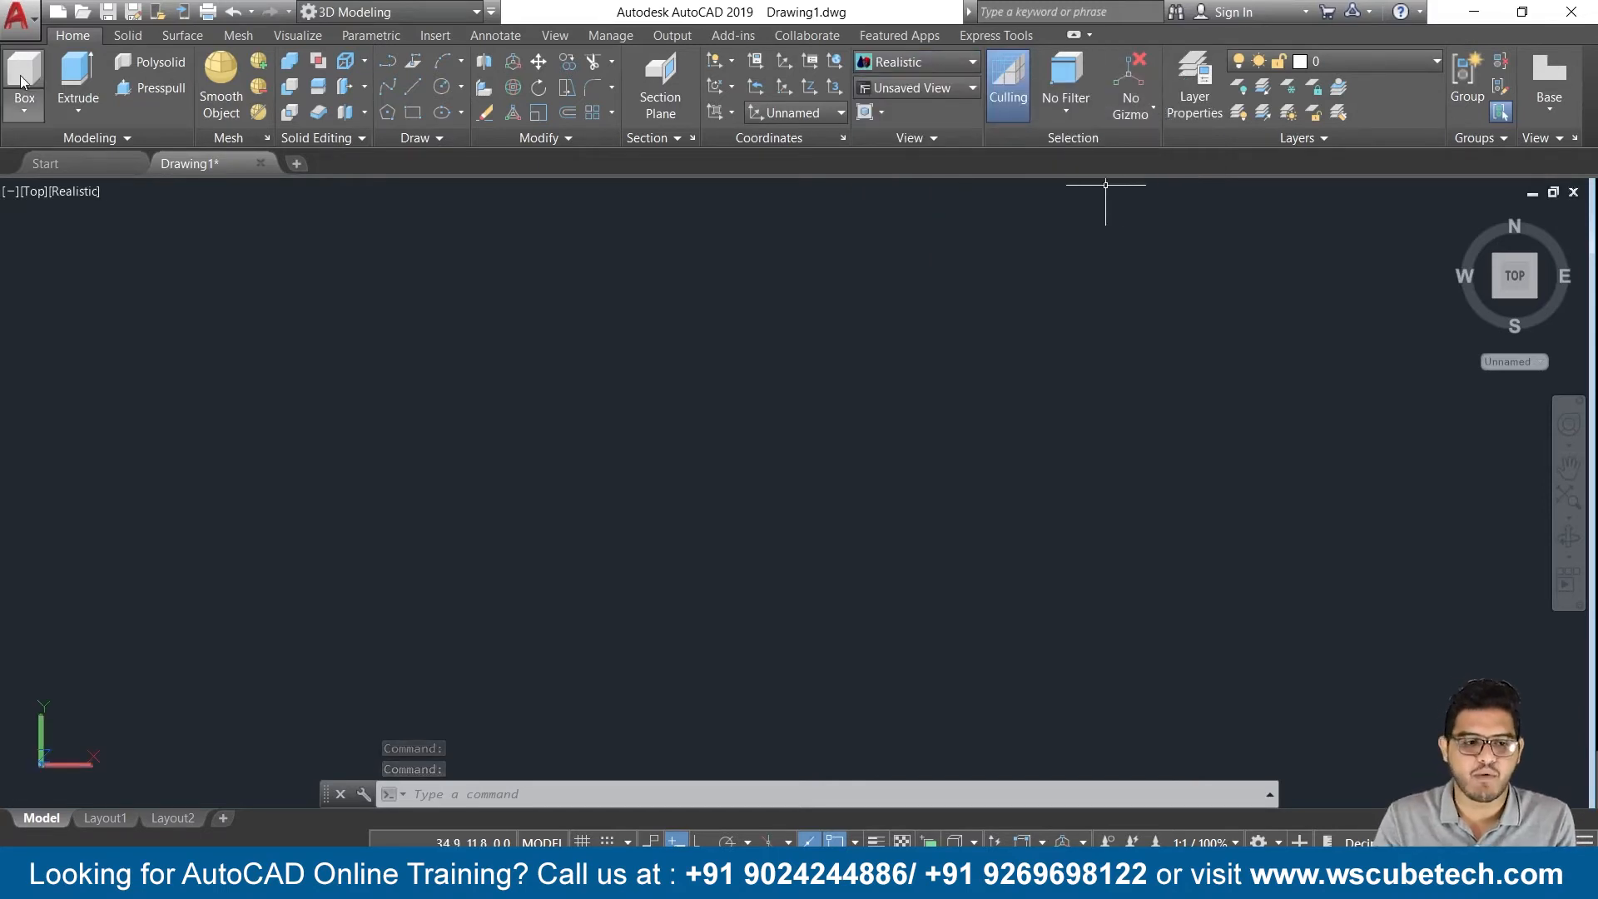
Draw a trial box freehand in the middle of the top view, and delete it
click(570, 485)
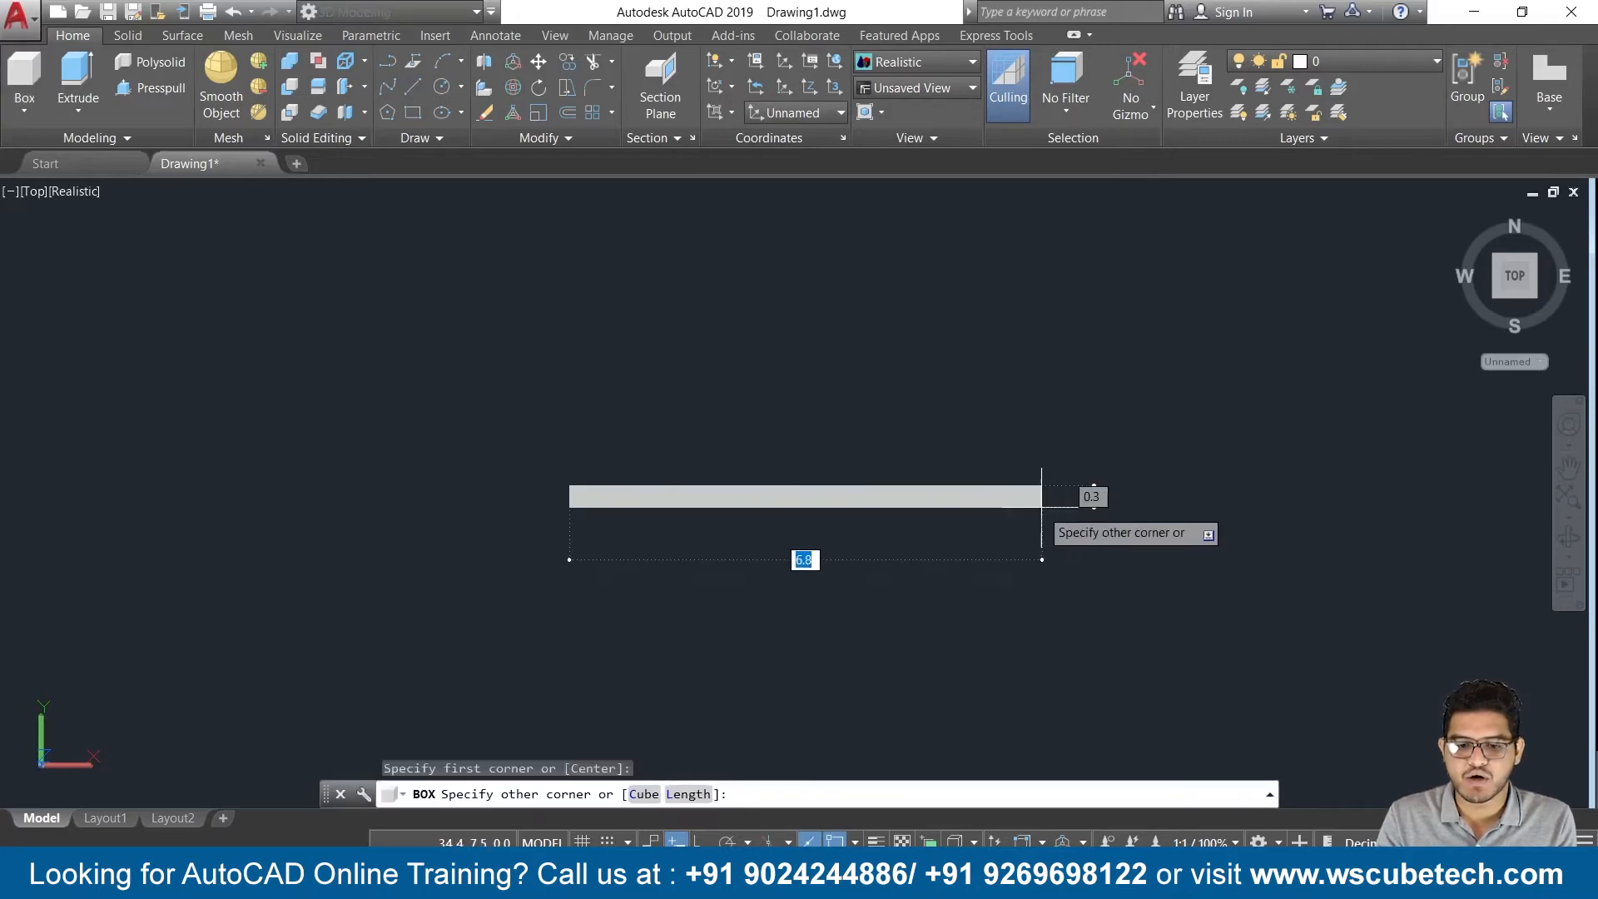
click(957, 619)
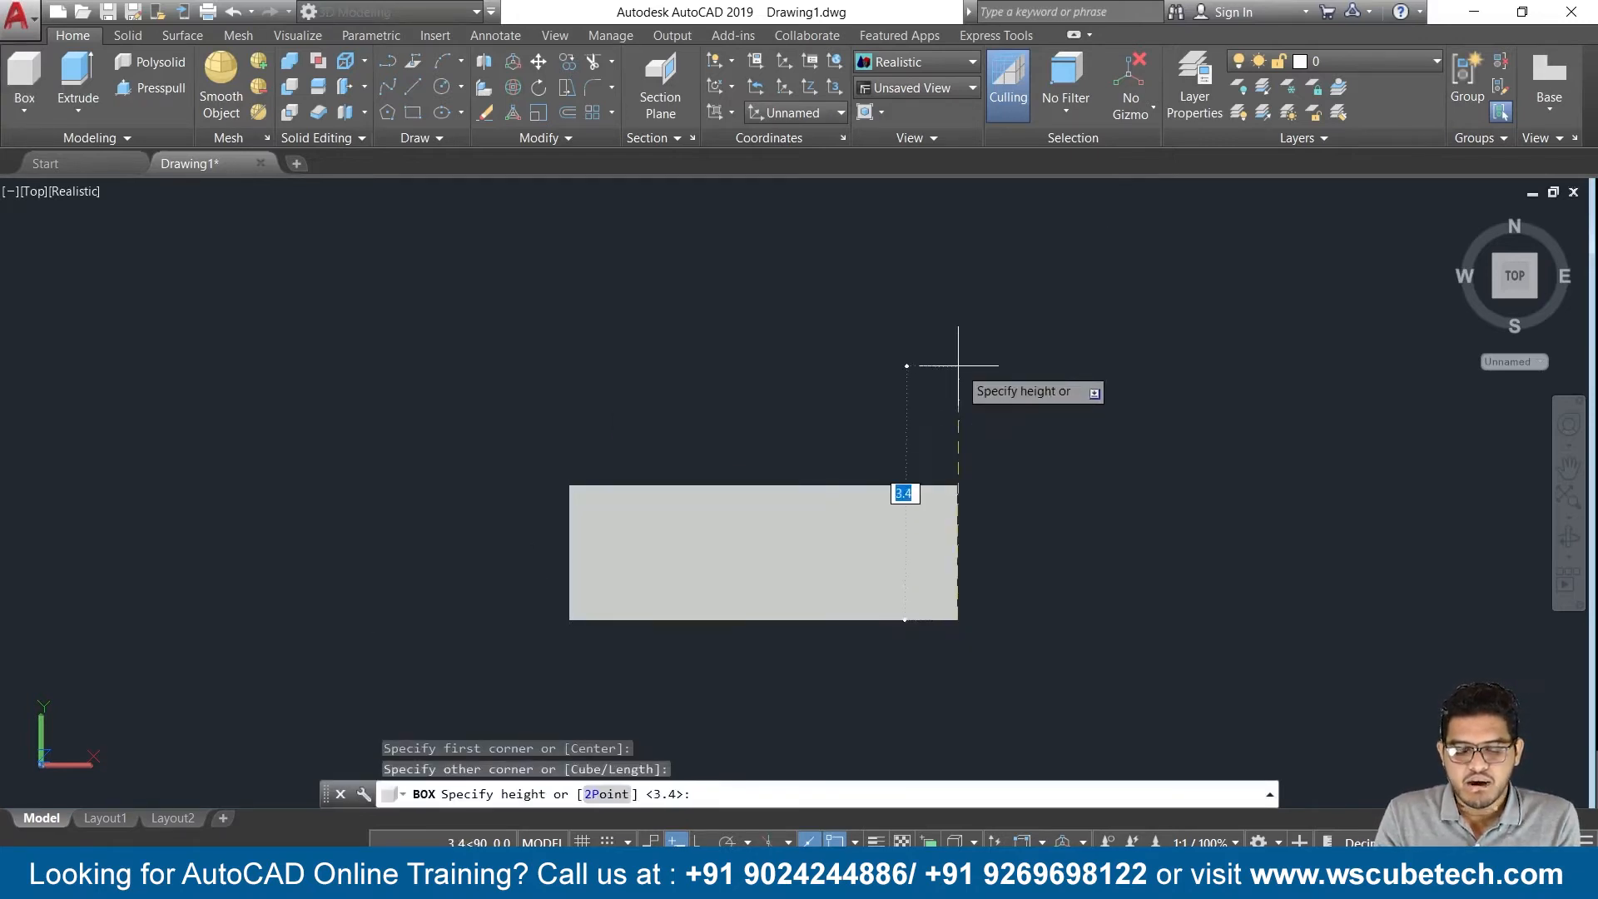
click(964, 314)
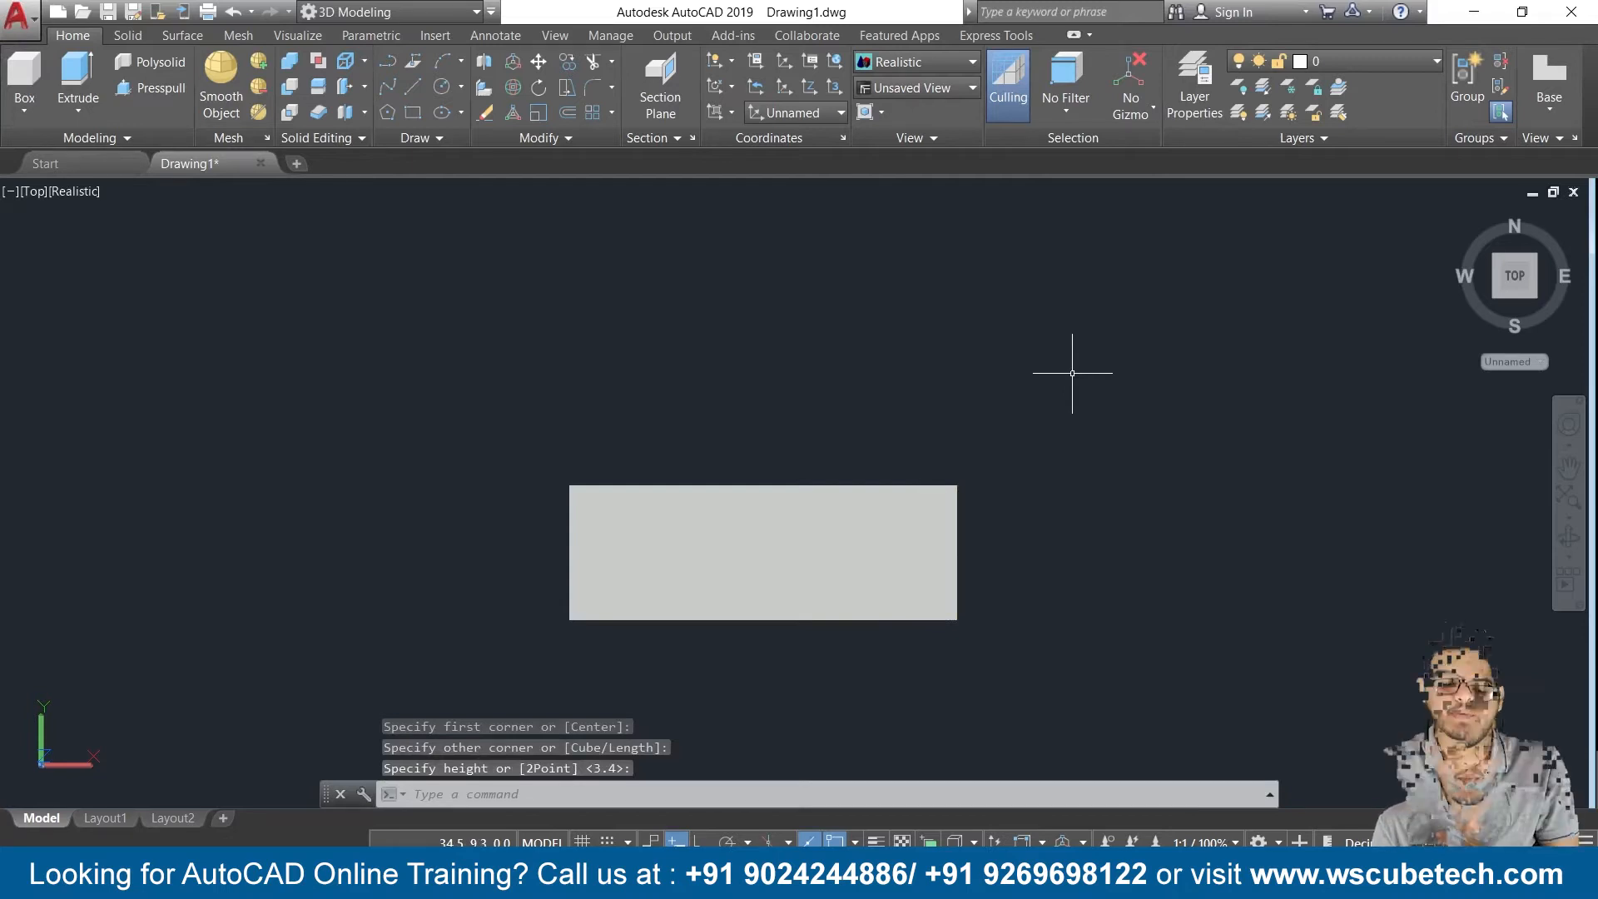
key(ctrl+a)
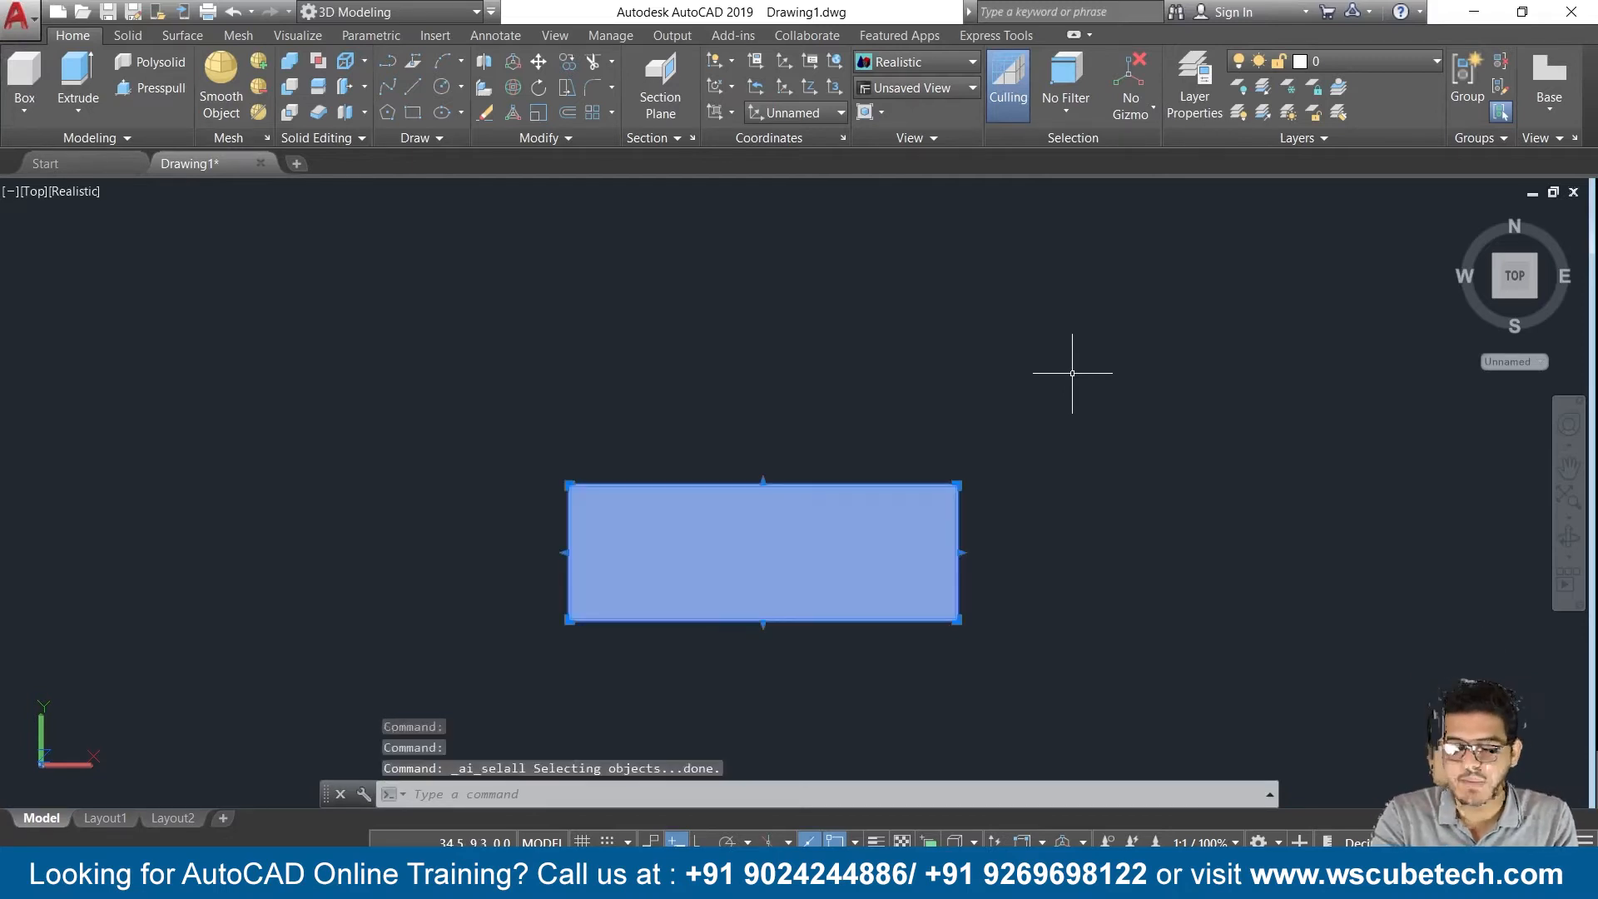
key(Delete)
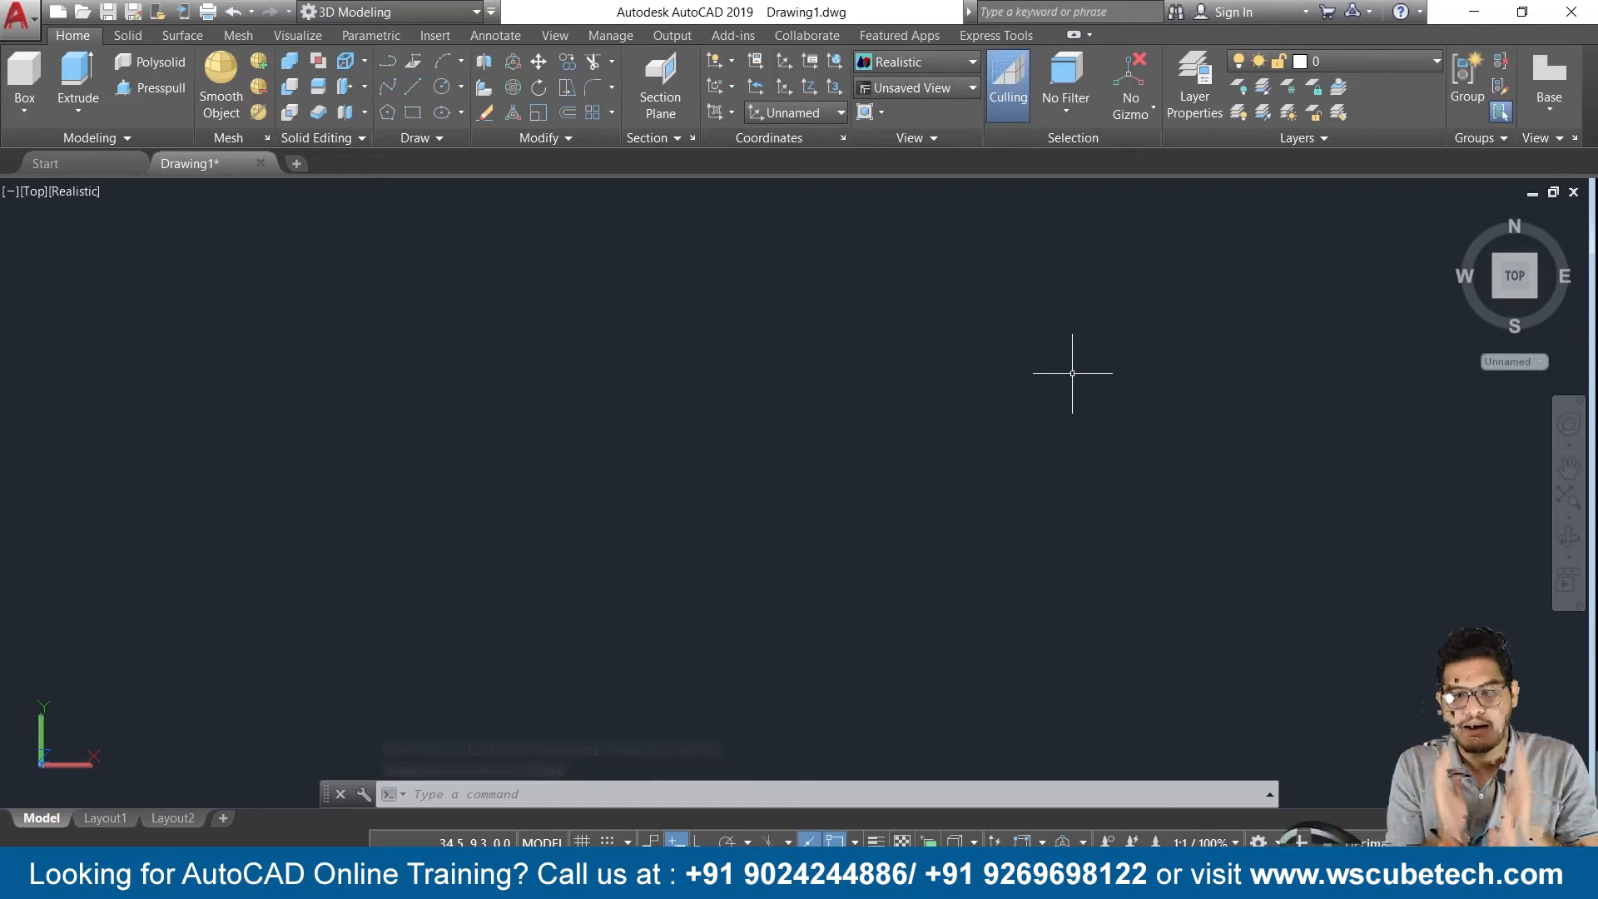
Examine the subobject selection filters and the additional layer tools
click(1073, 115)
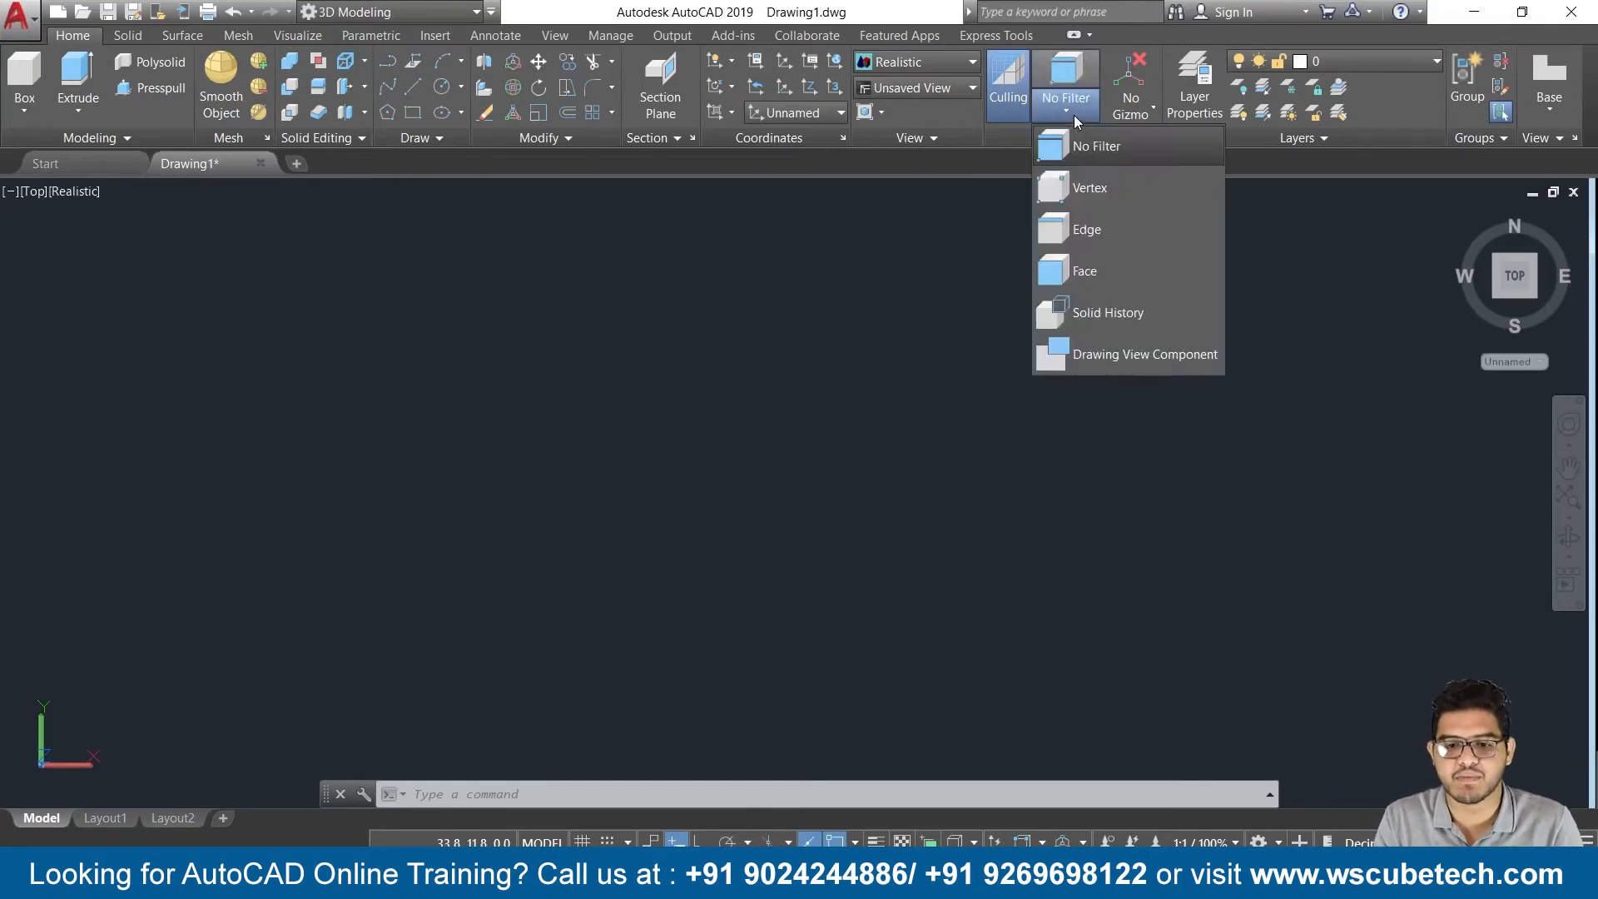
click(966, 307)
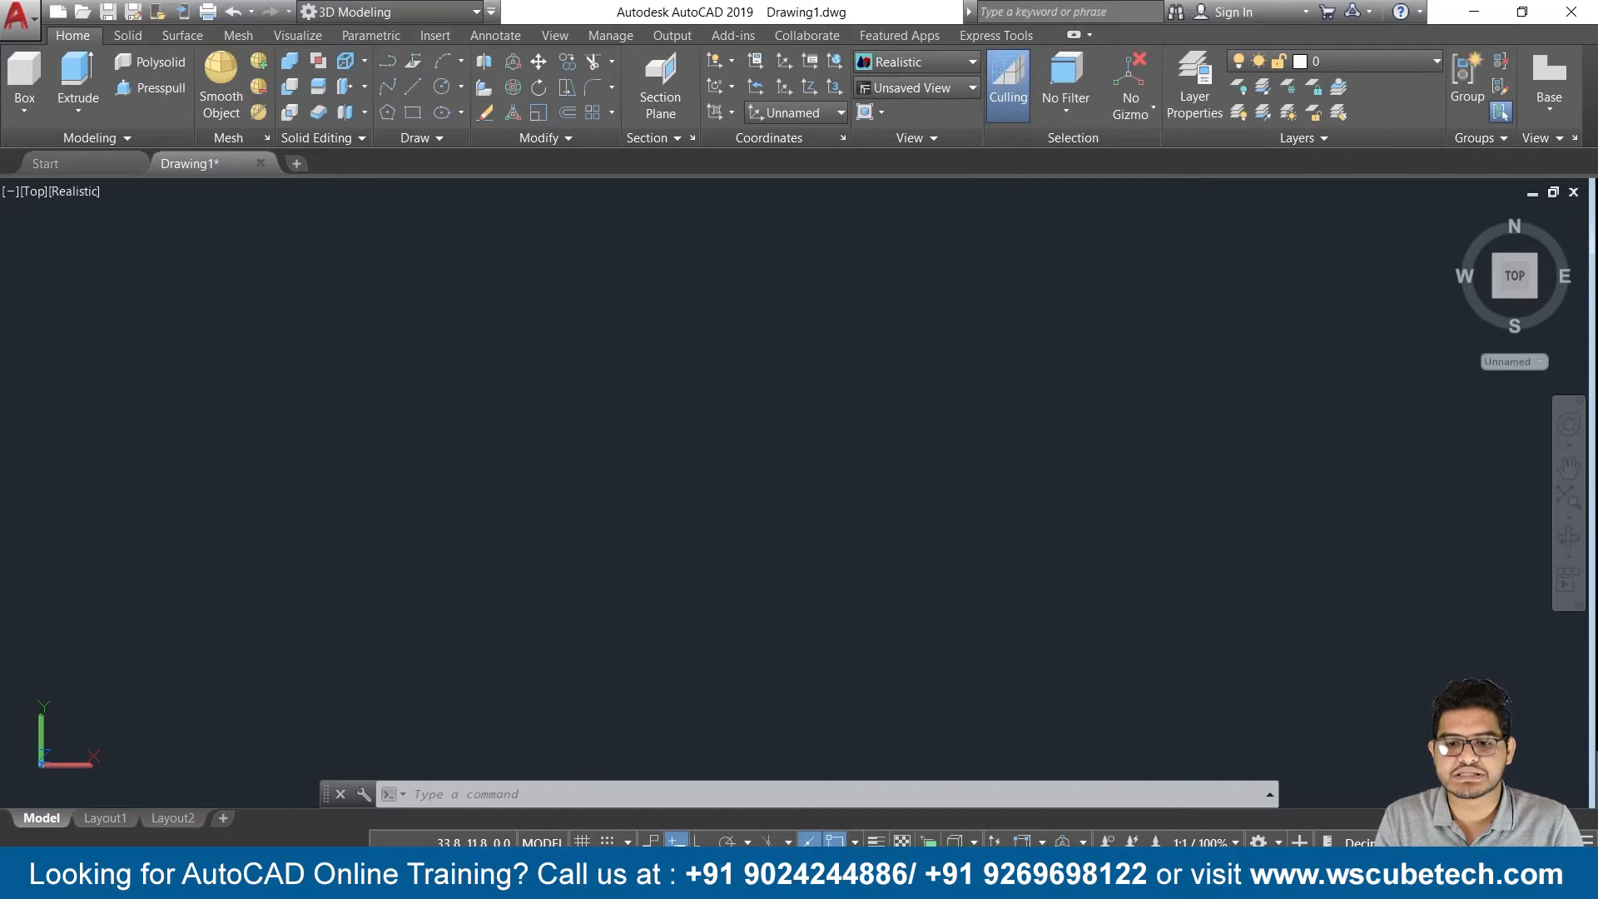
click(1320, 142)
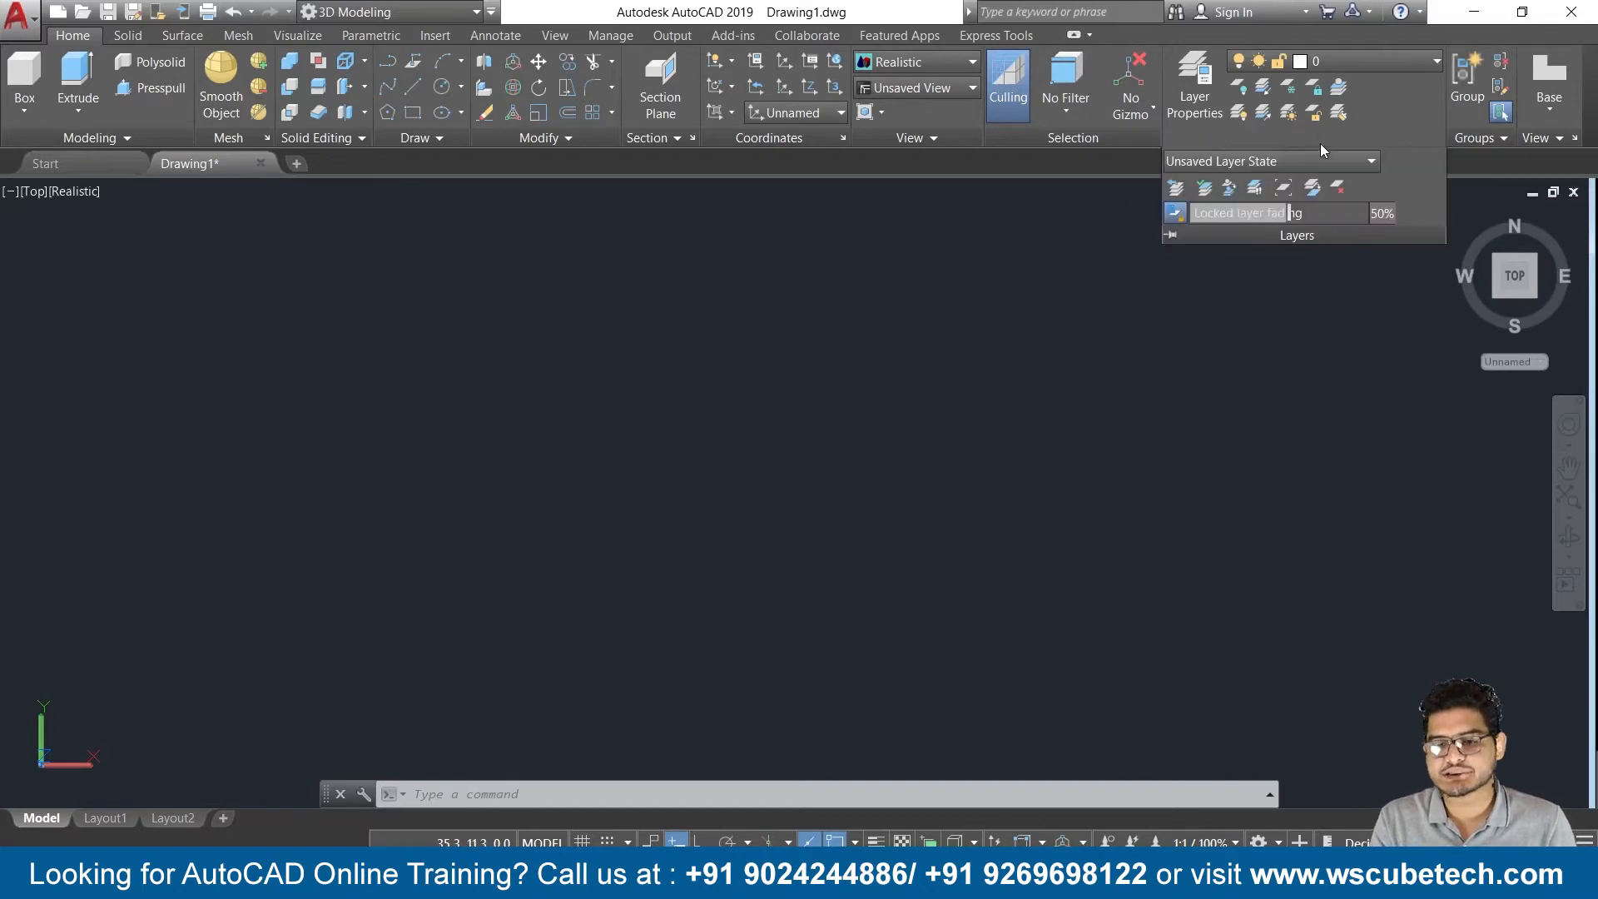
click(1107, 366)
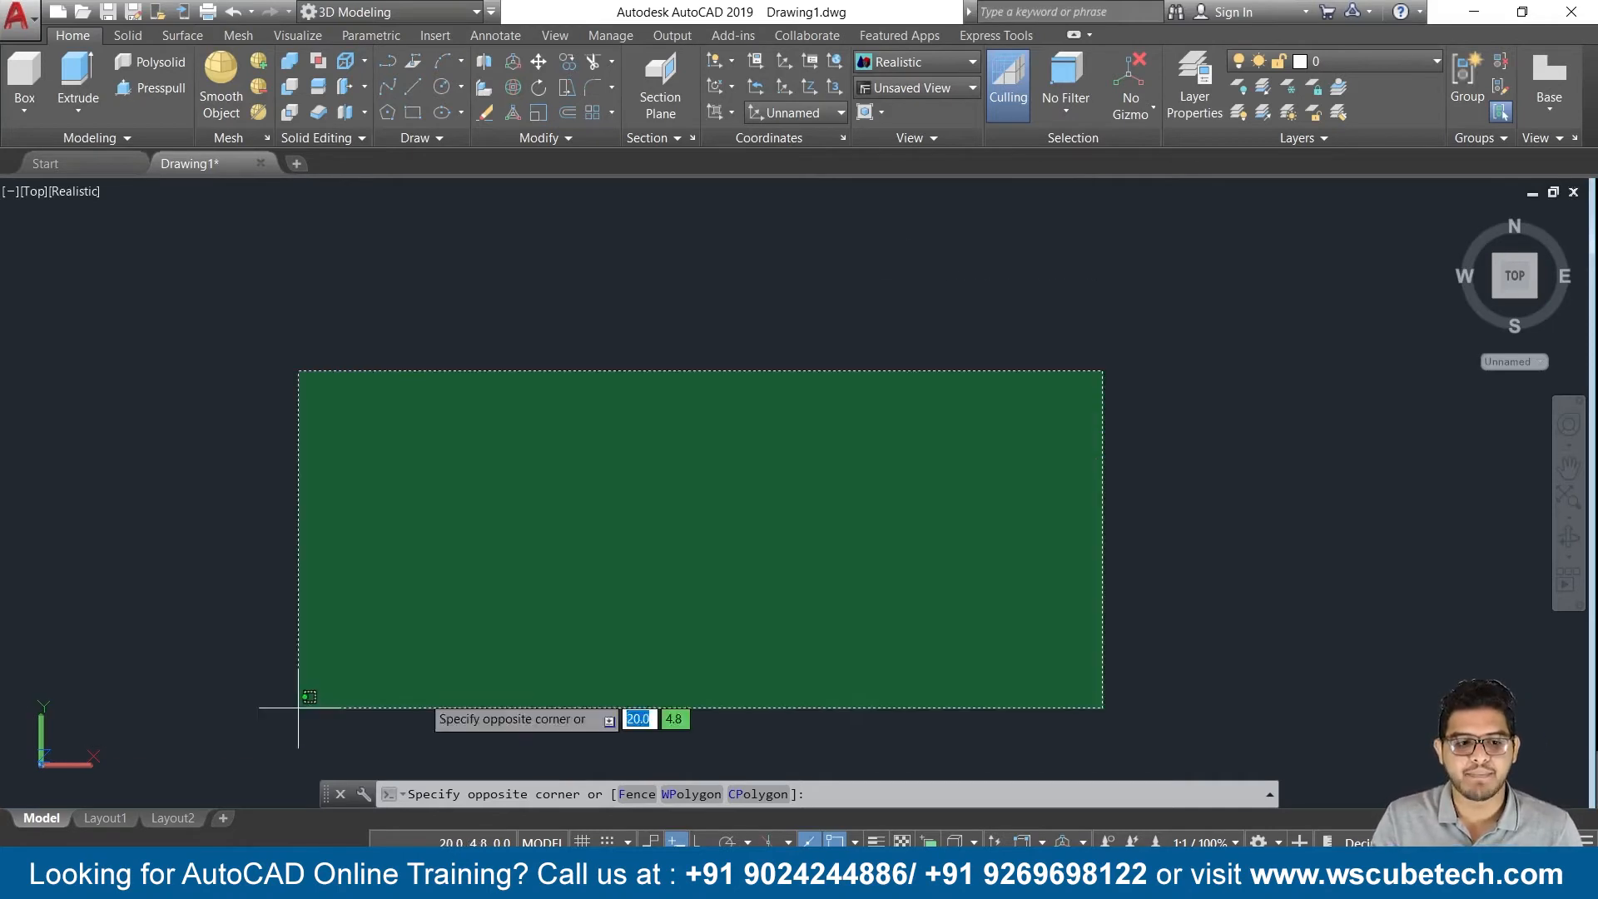
click(738, 551)
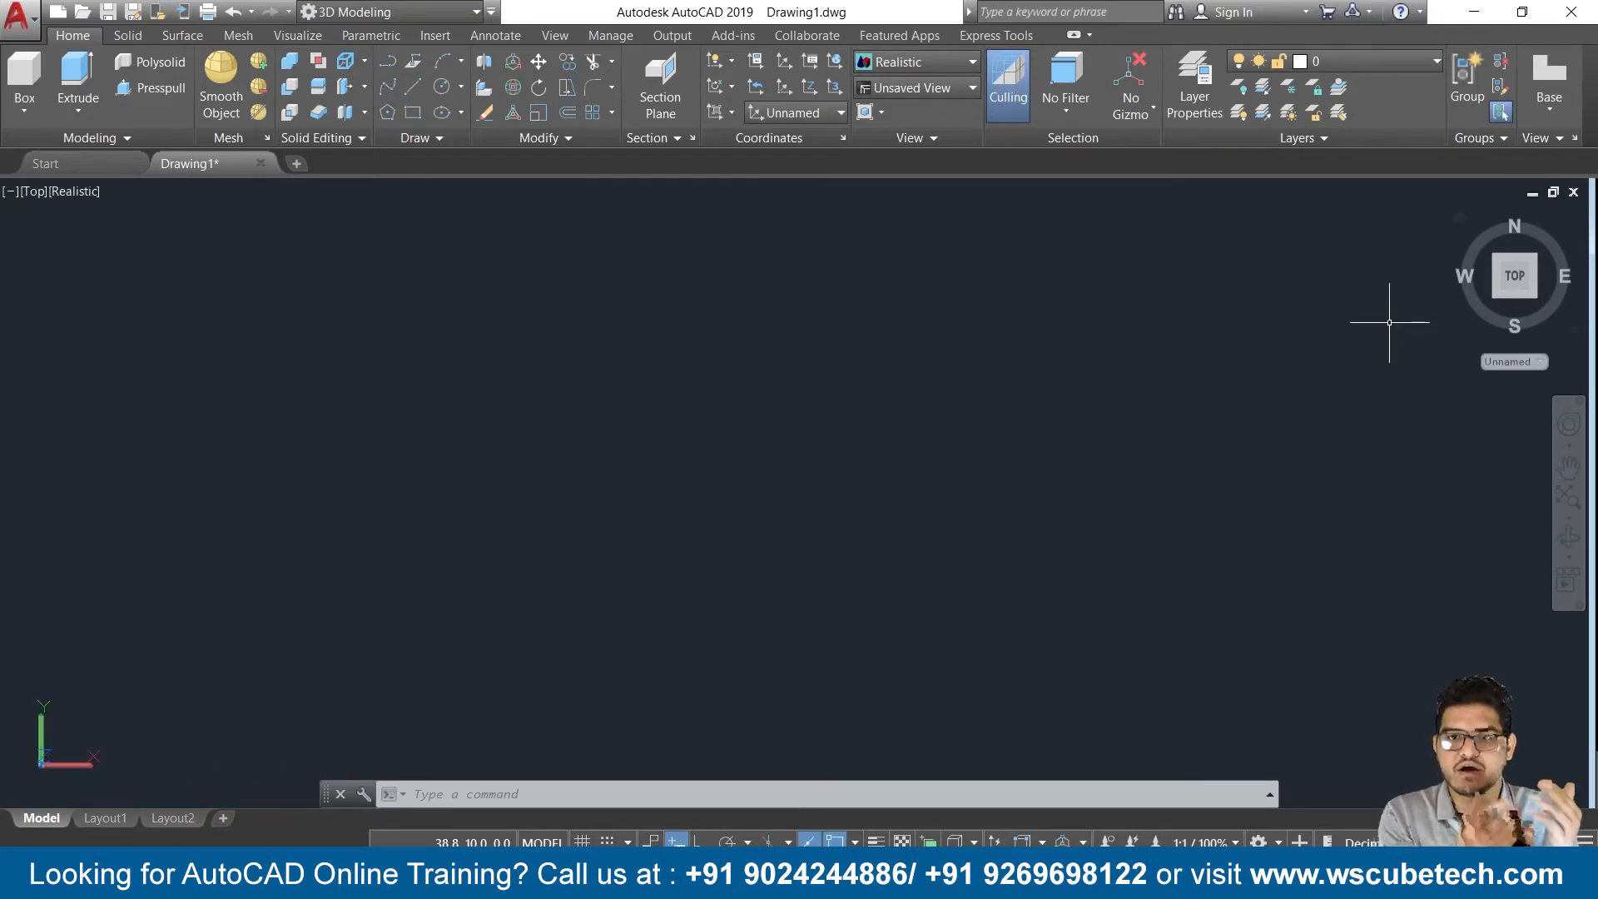
Switch the viewport to the SW Isometric view and turn on the grid
click(1456, 211)
middle_drag(639, 511, 744, 517)
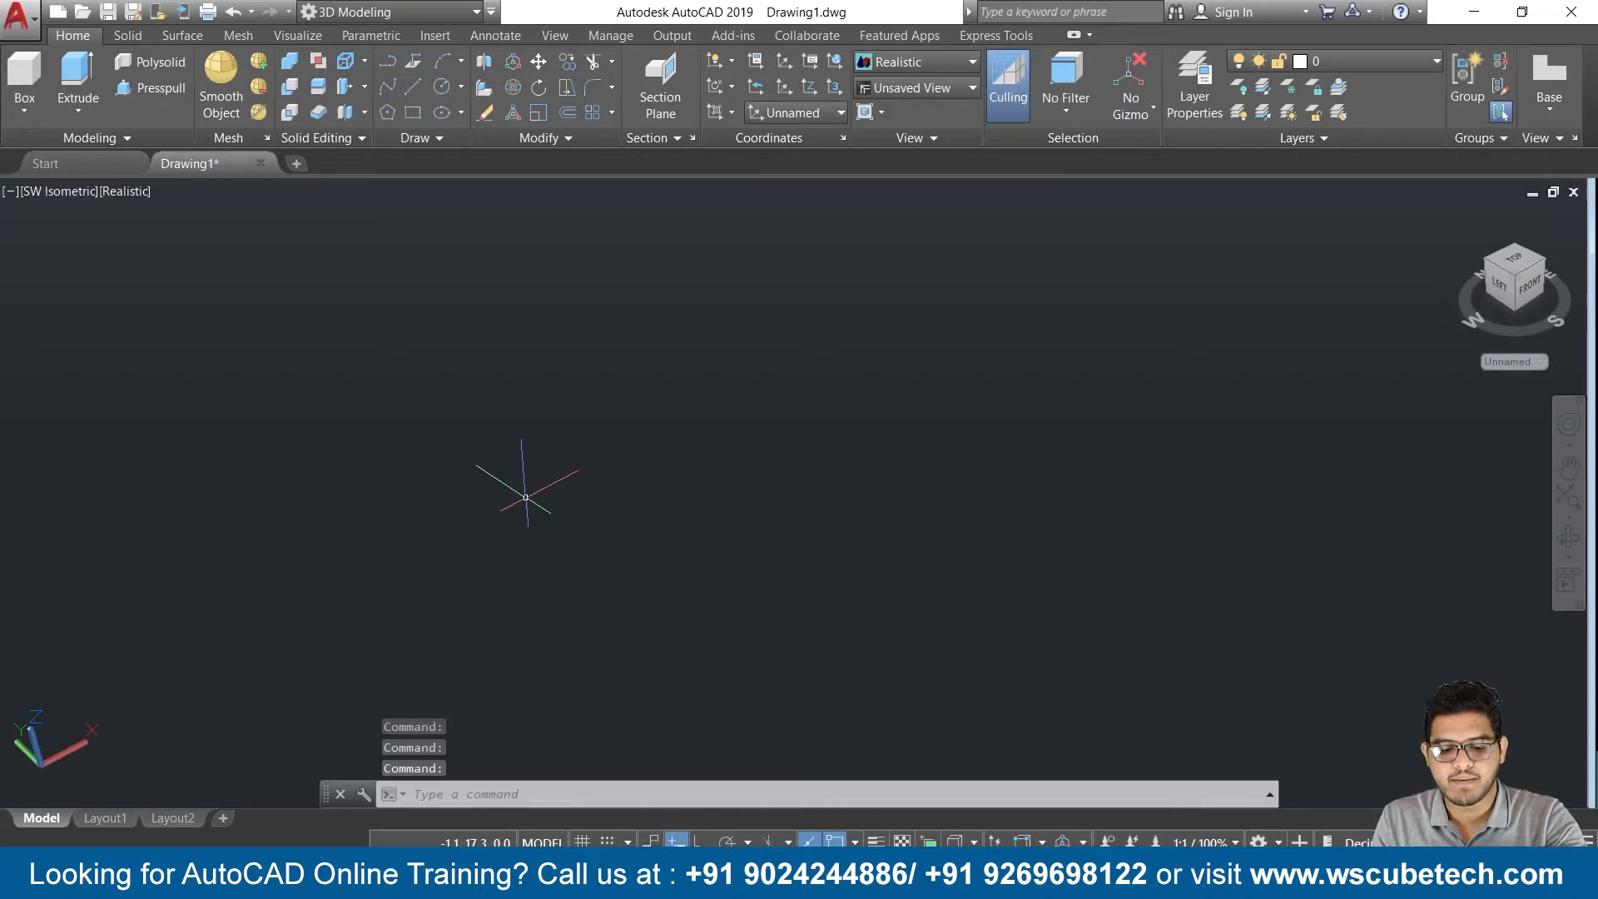
key(F7)
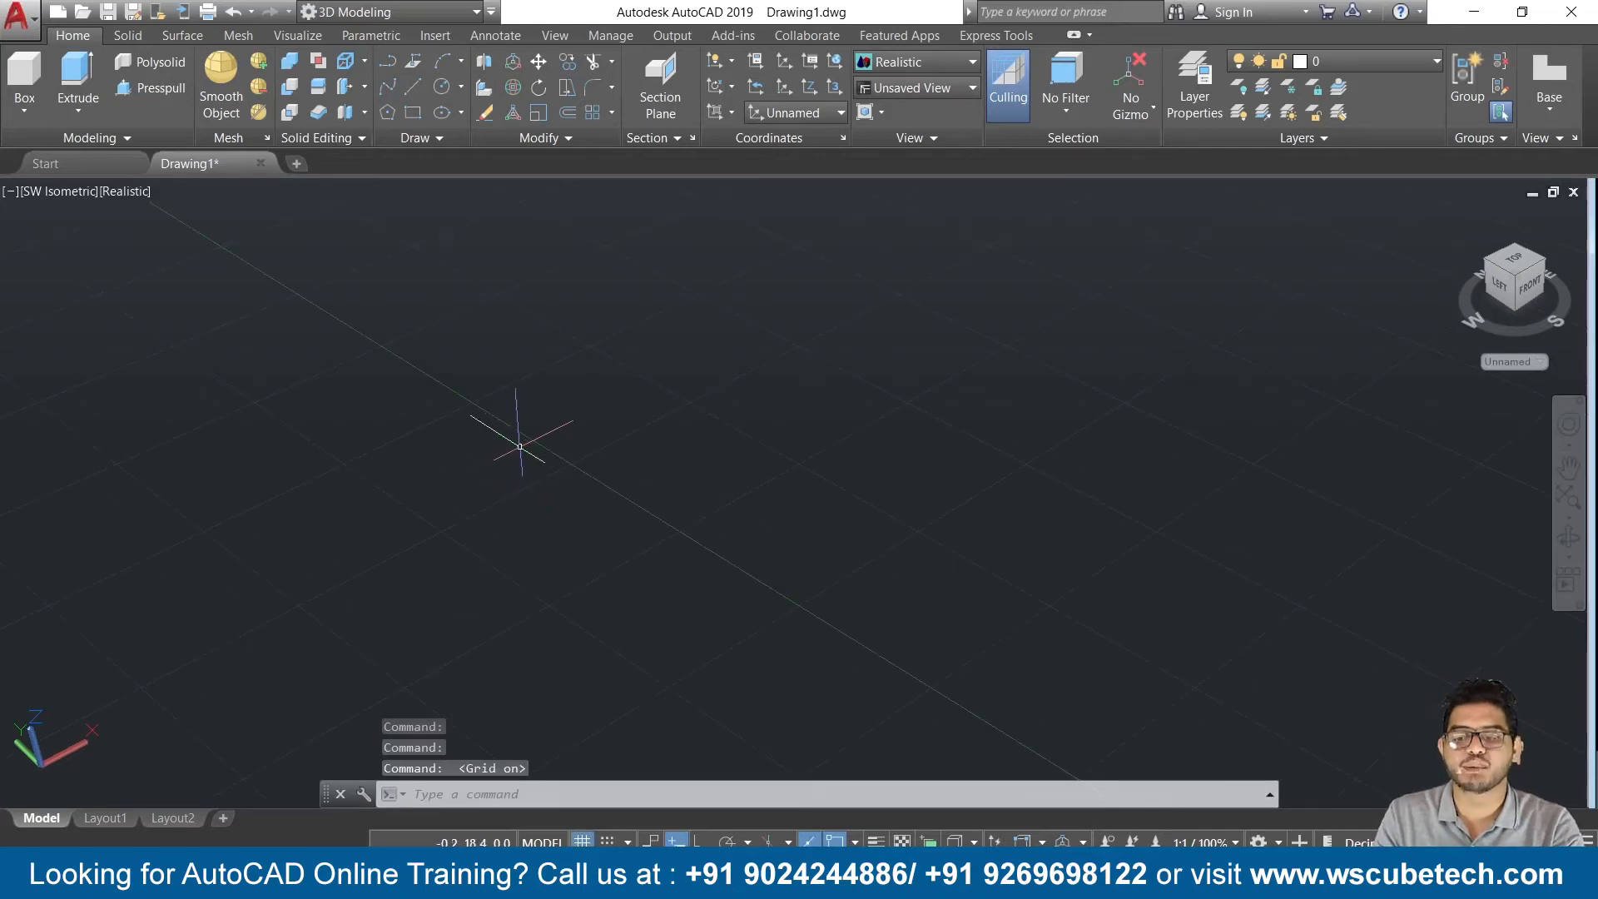
scroll(502, 475, down, 3)
scroll(521, 475, up, 2)
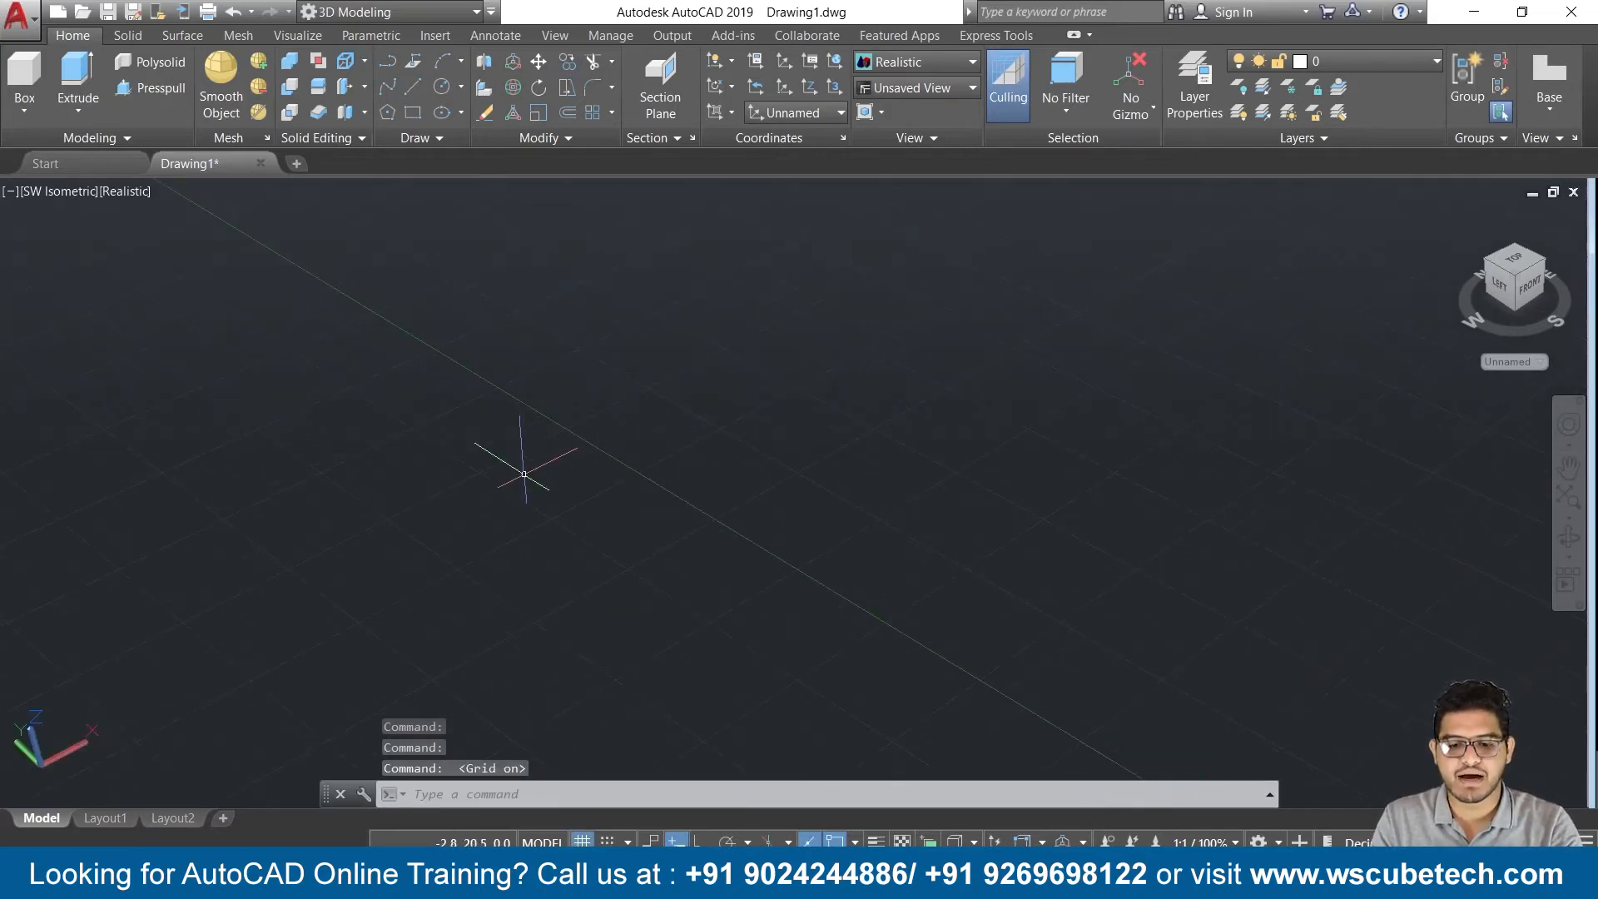
Move the origin of the coordinate system to a new point picked in the drawing area
click(35, 772)
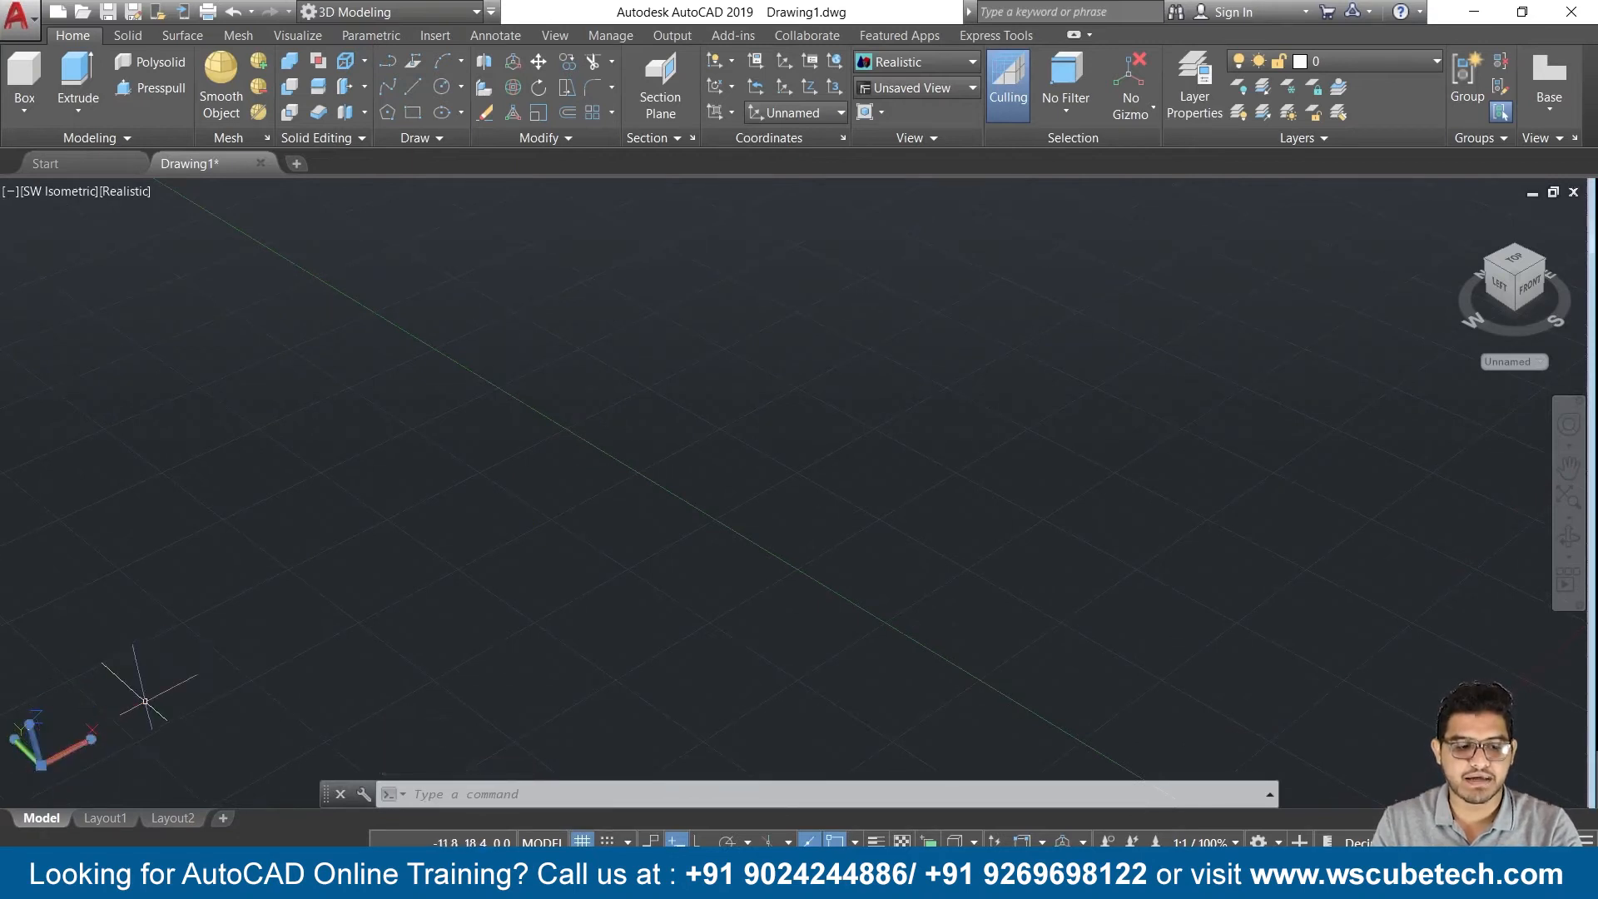
click(41, 766)
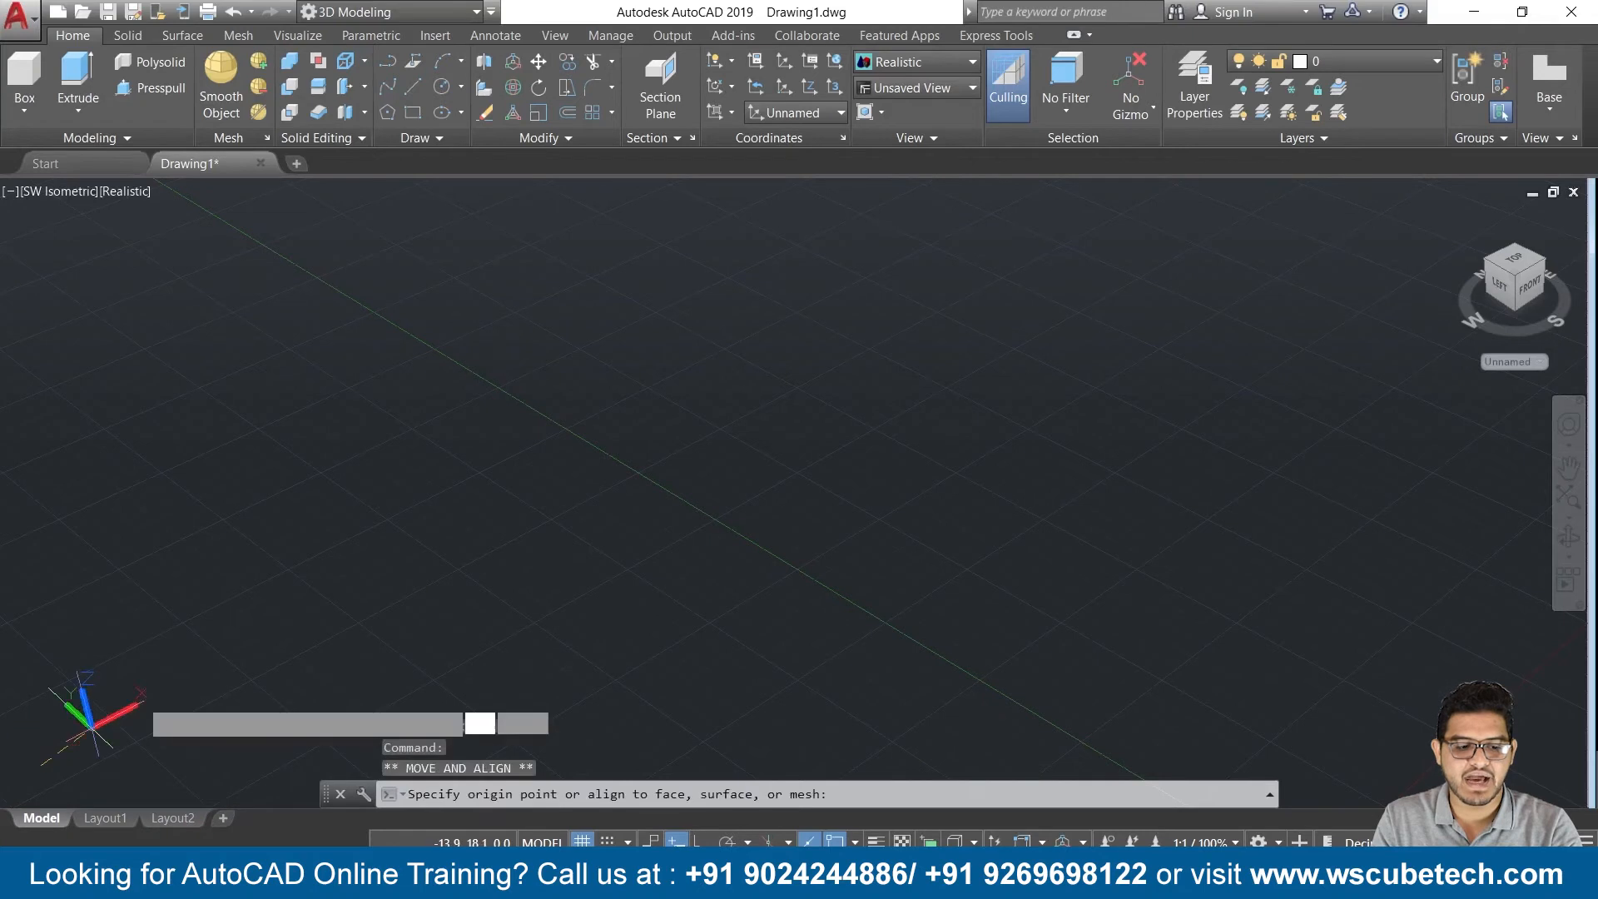
click(392, 553)
middle_drag(807, 519, 906, 613)
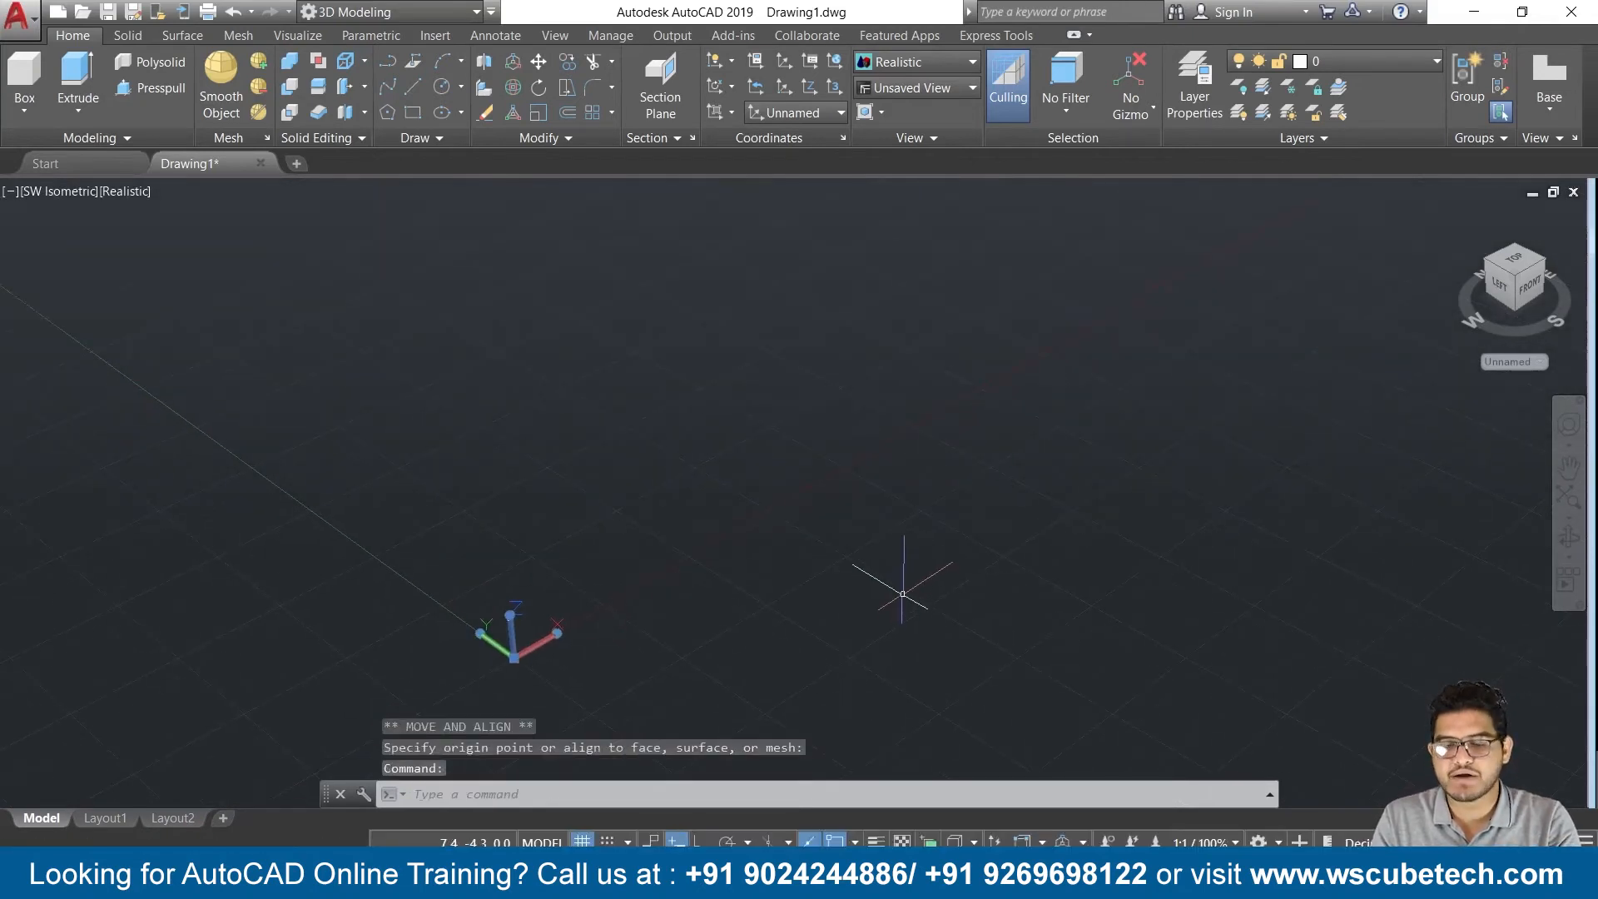
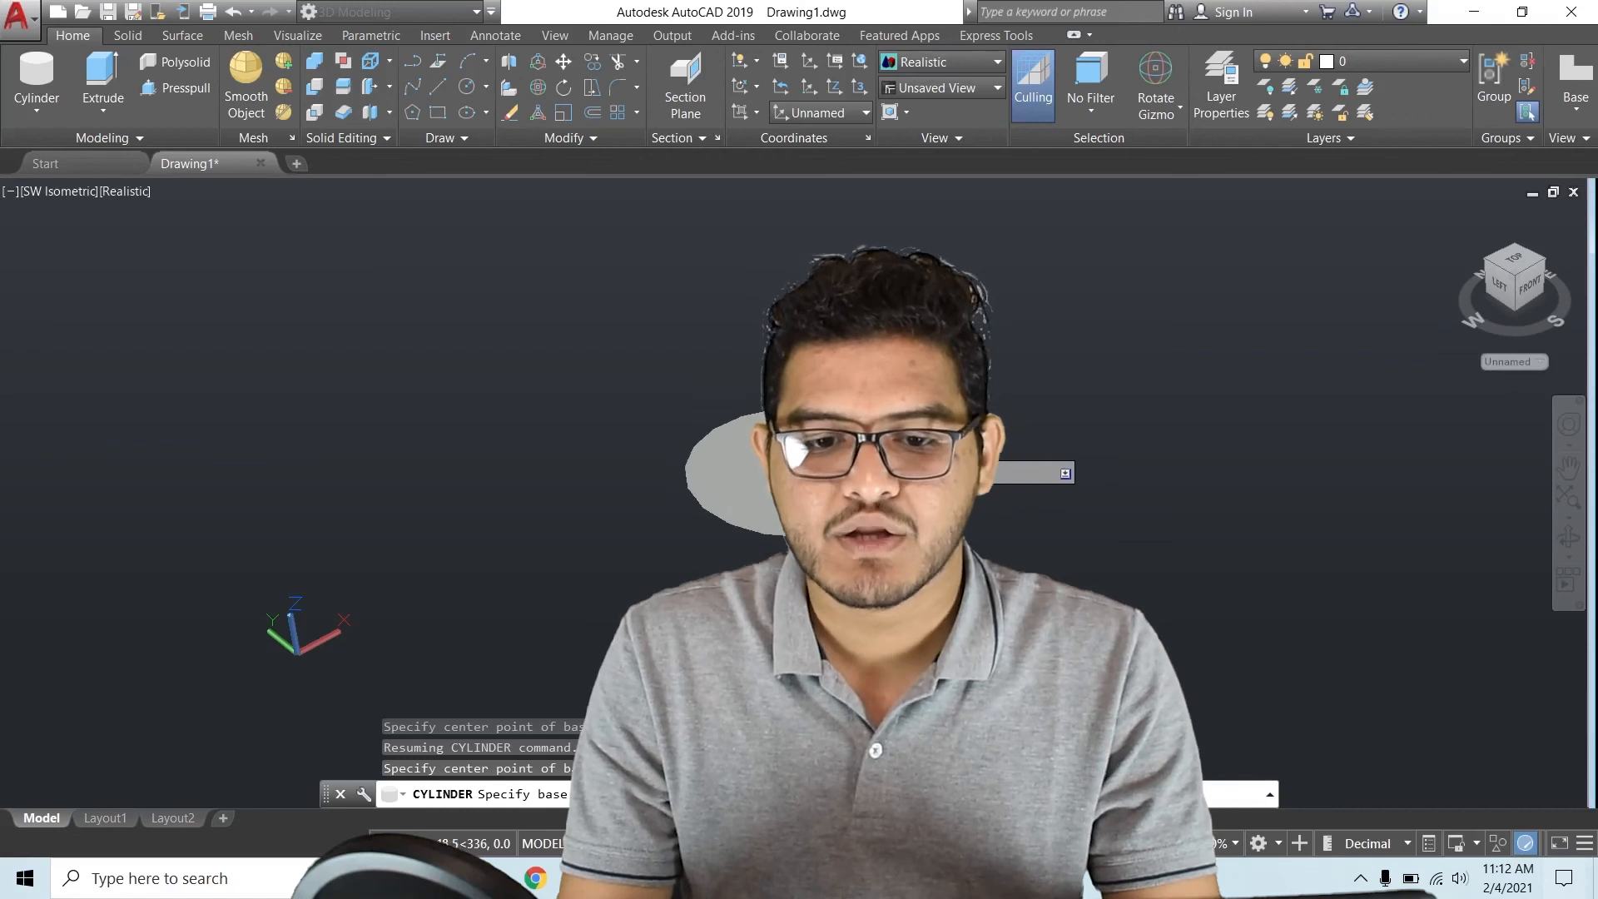
Complete the cylinder by setting its base radius and height
key(Return)
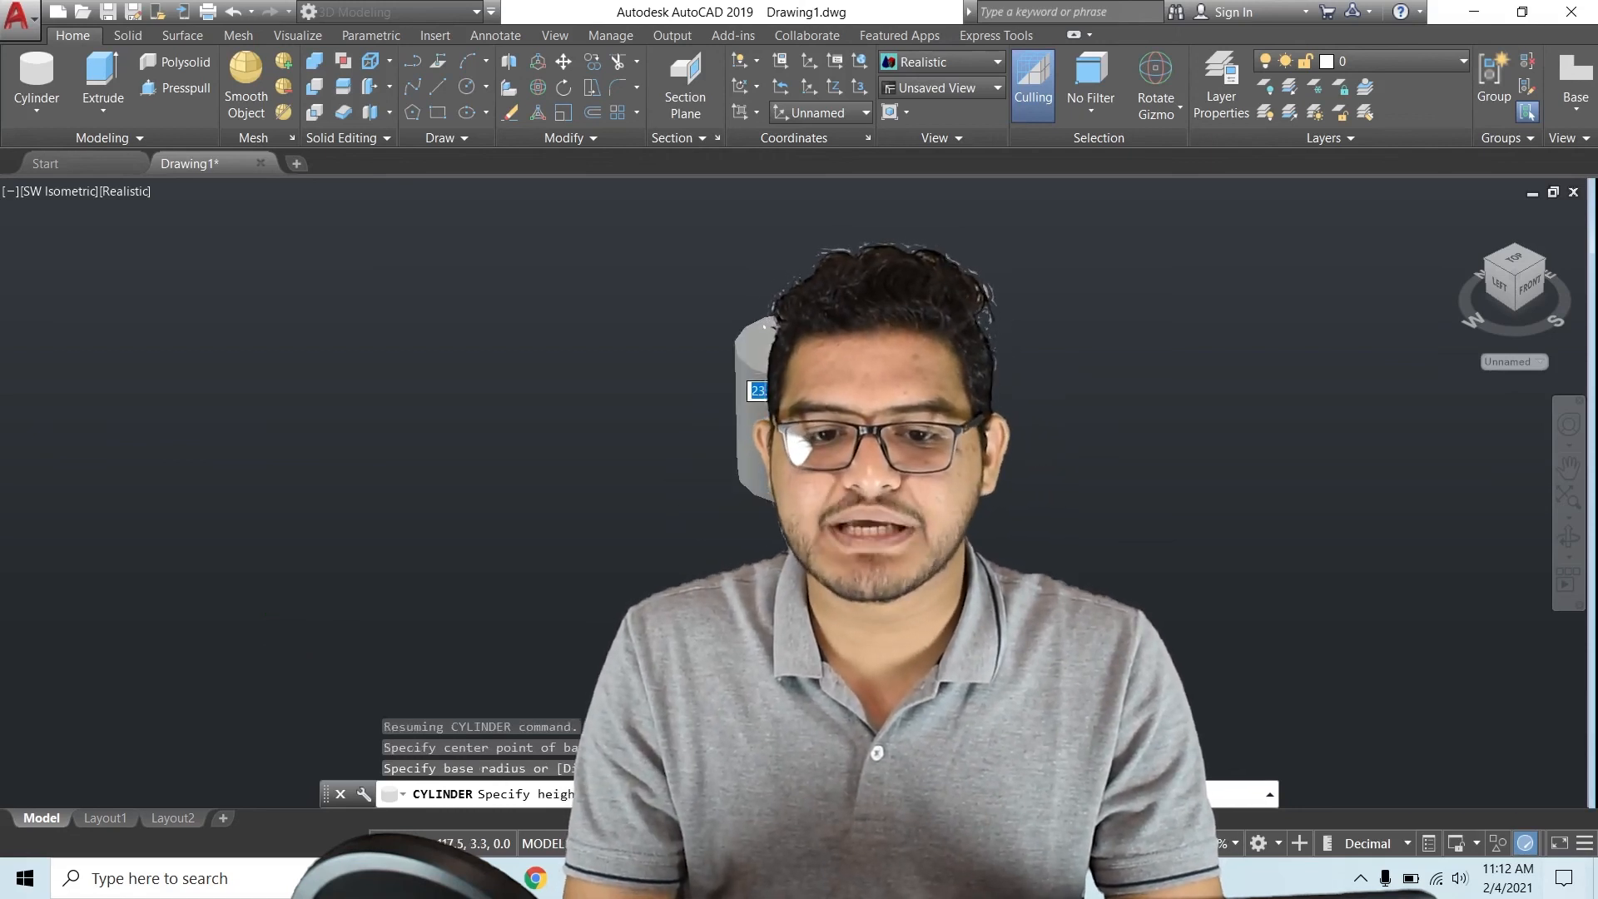
middle_drag(847, 364, 776, 519)
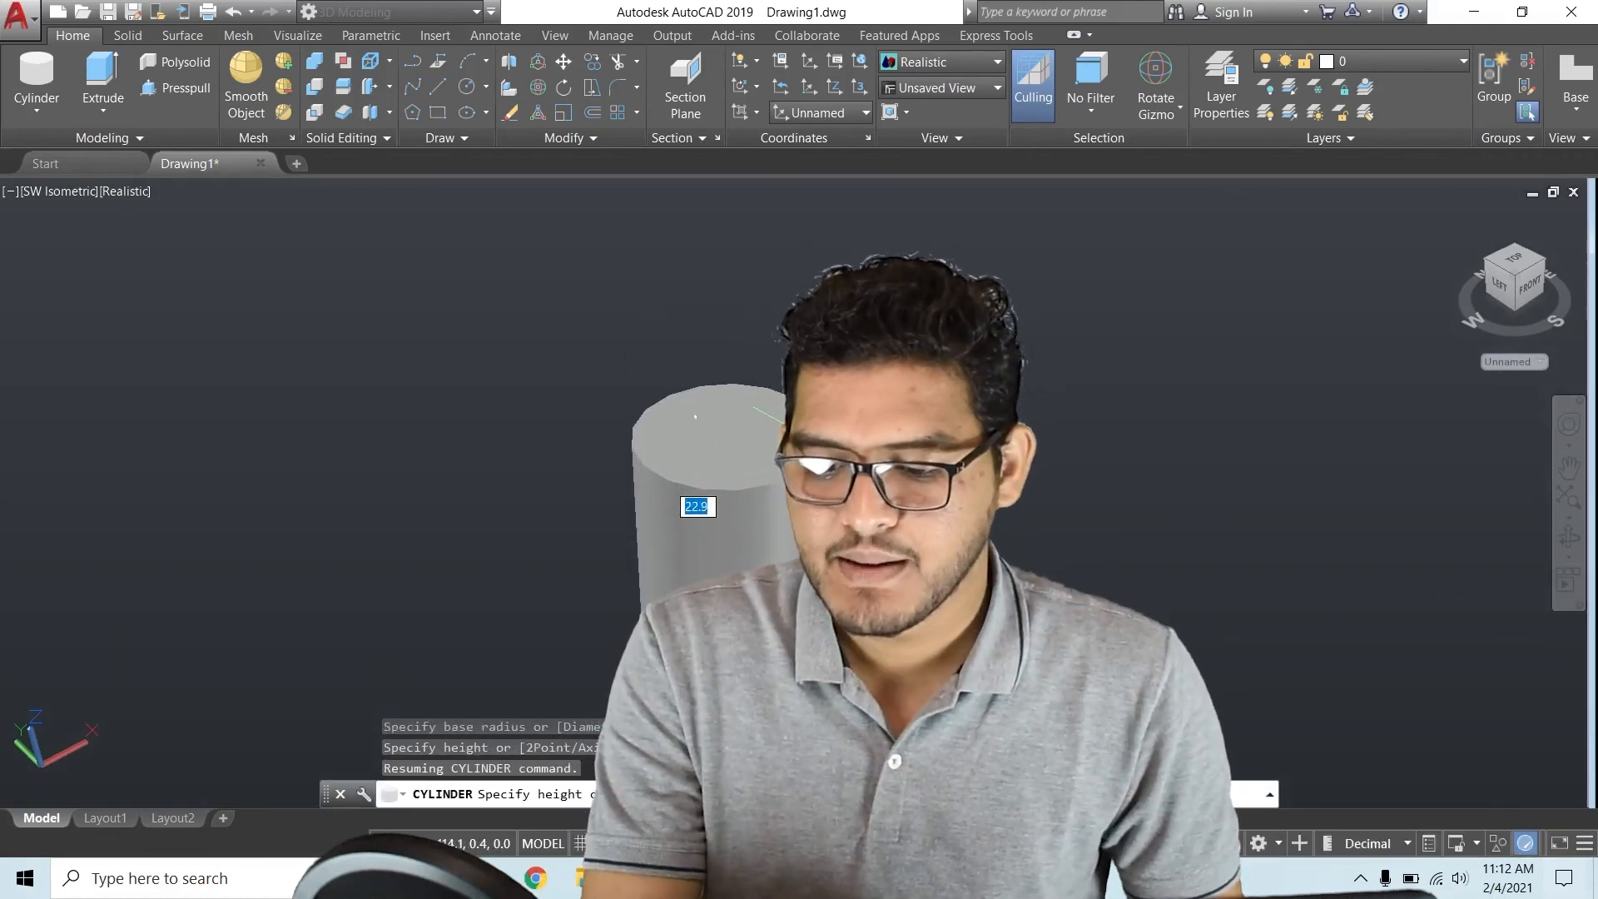
key(Return)
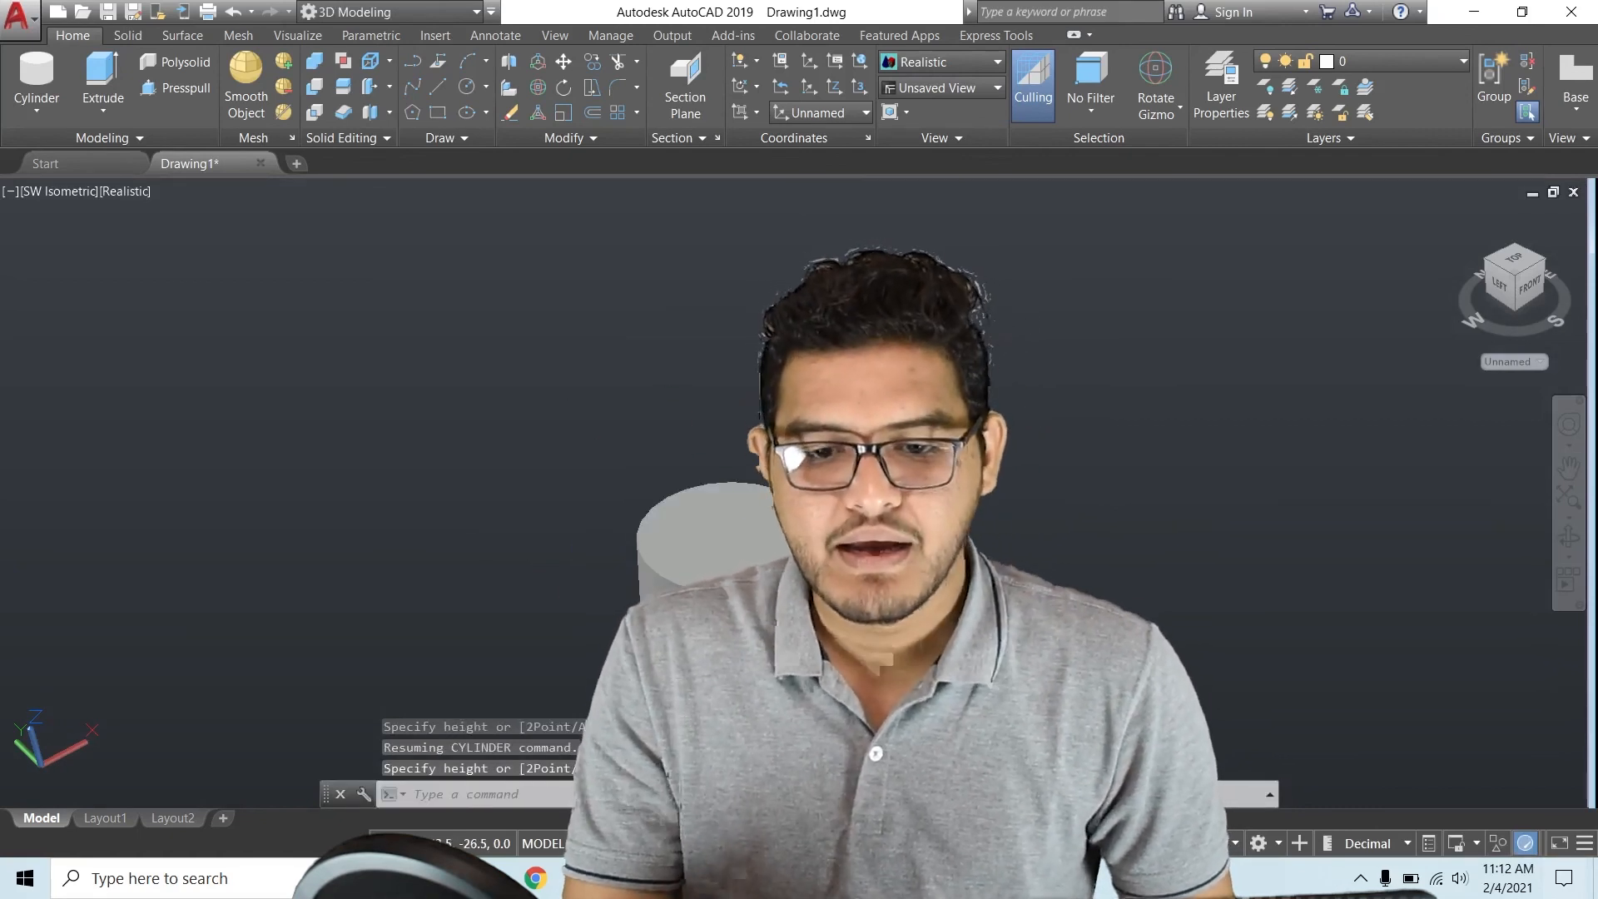
middle_drag(832, 583, 753, 566)
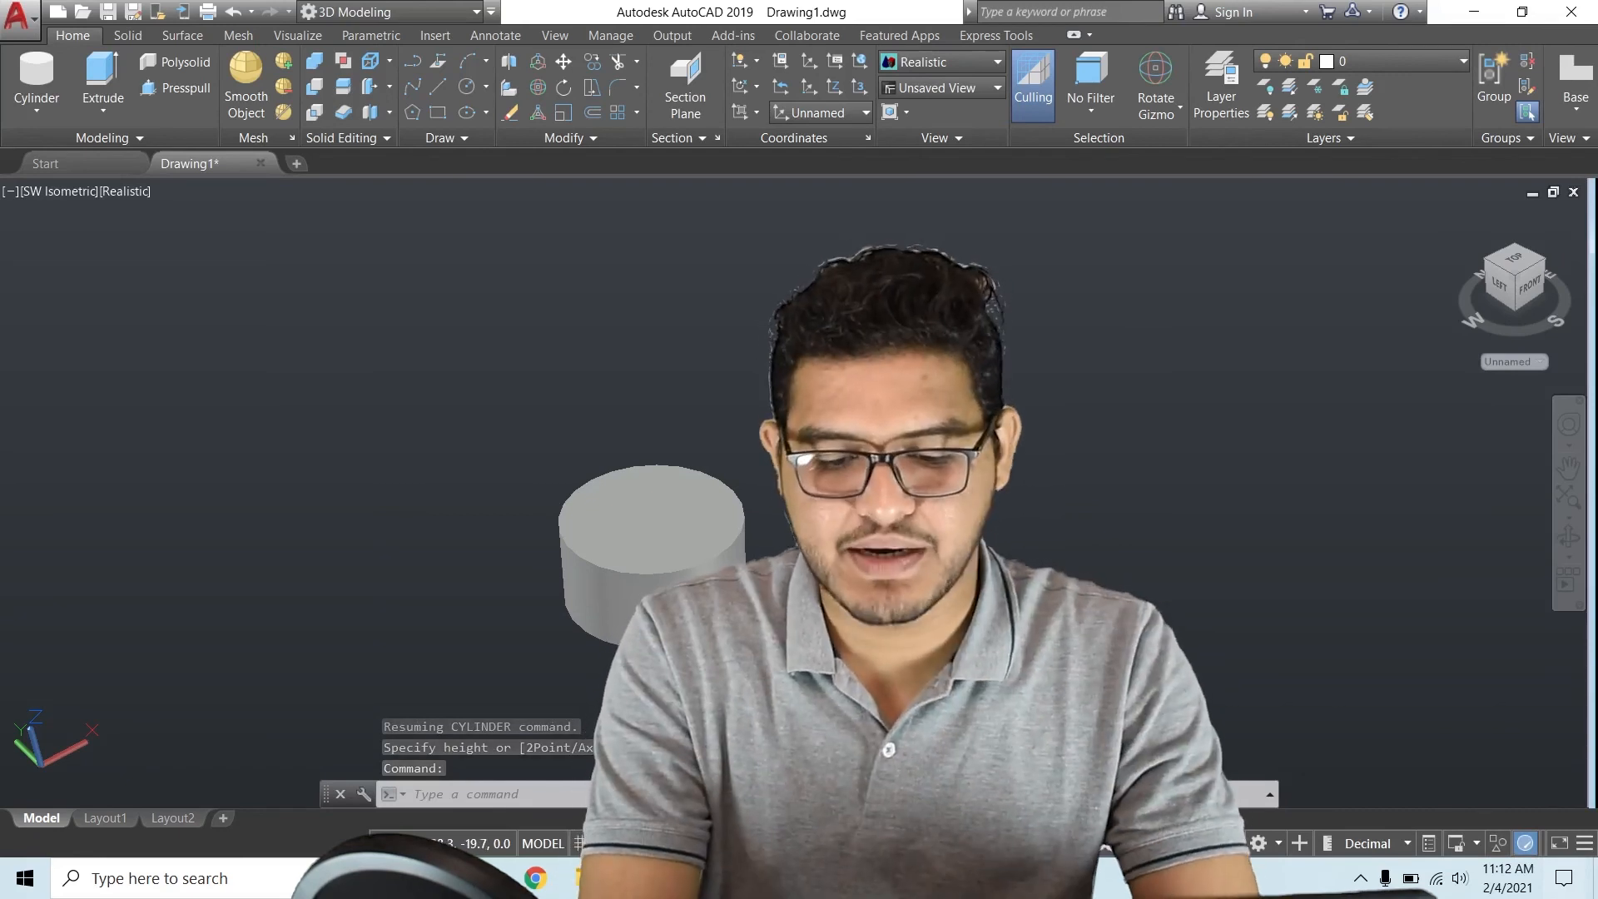
text(cly)
key(Return)
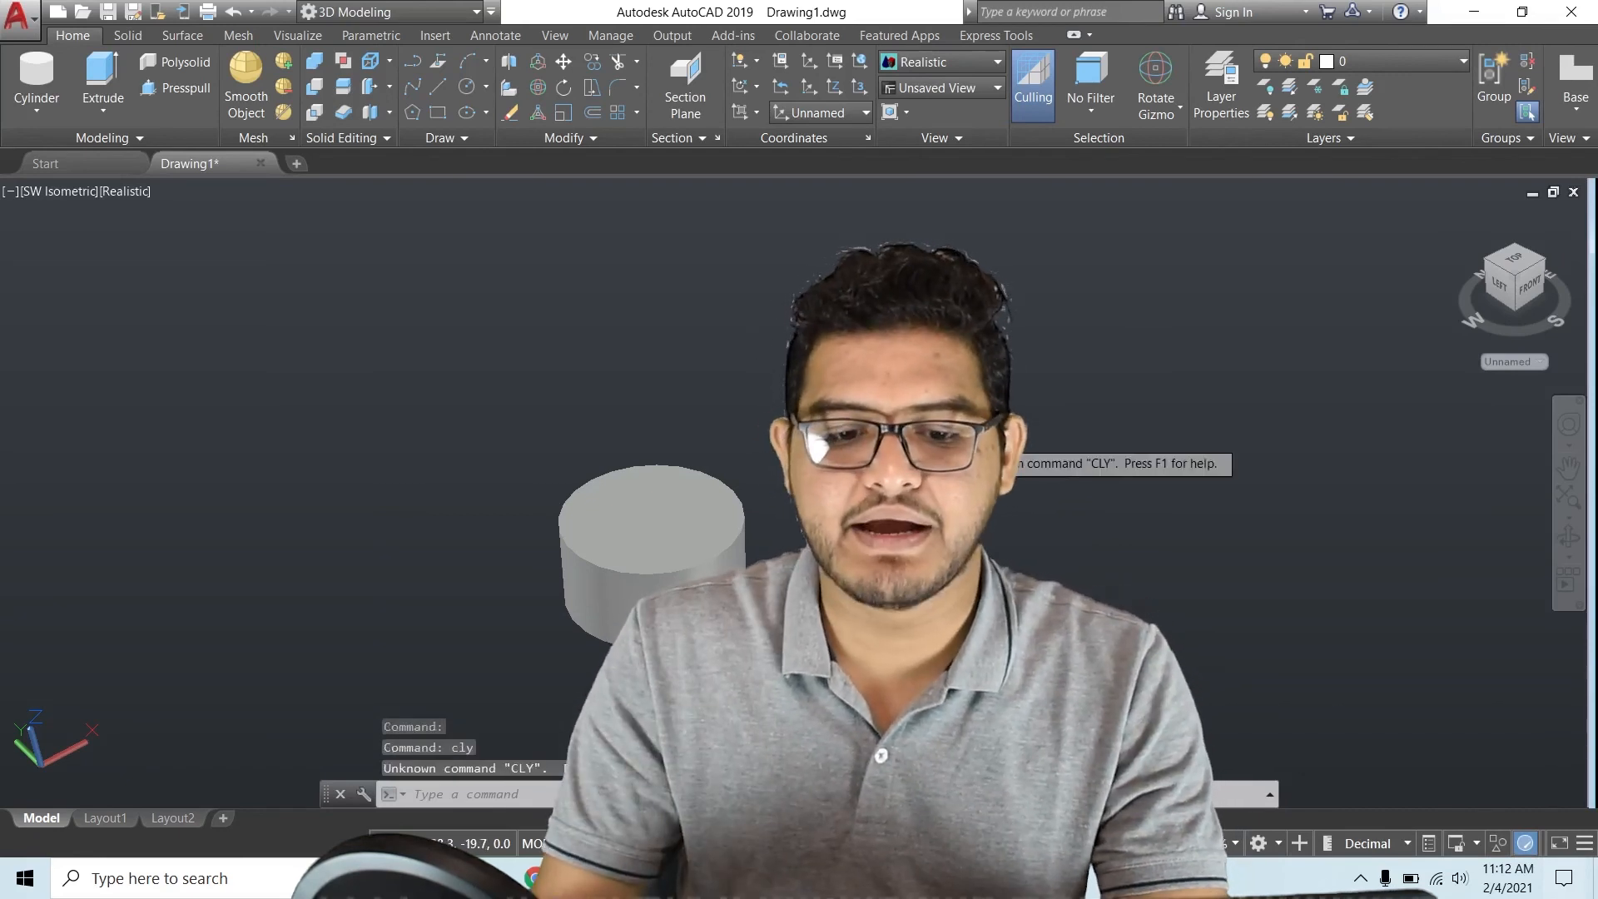
key(Escape)
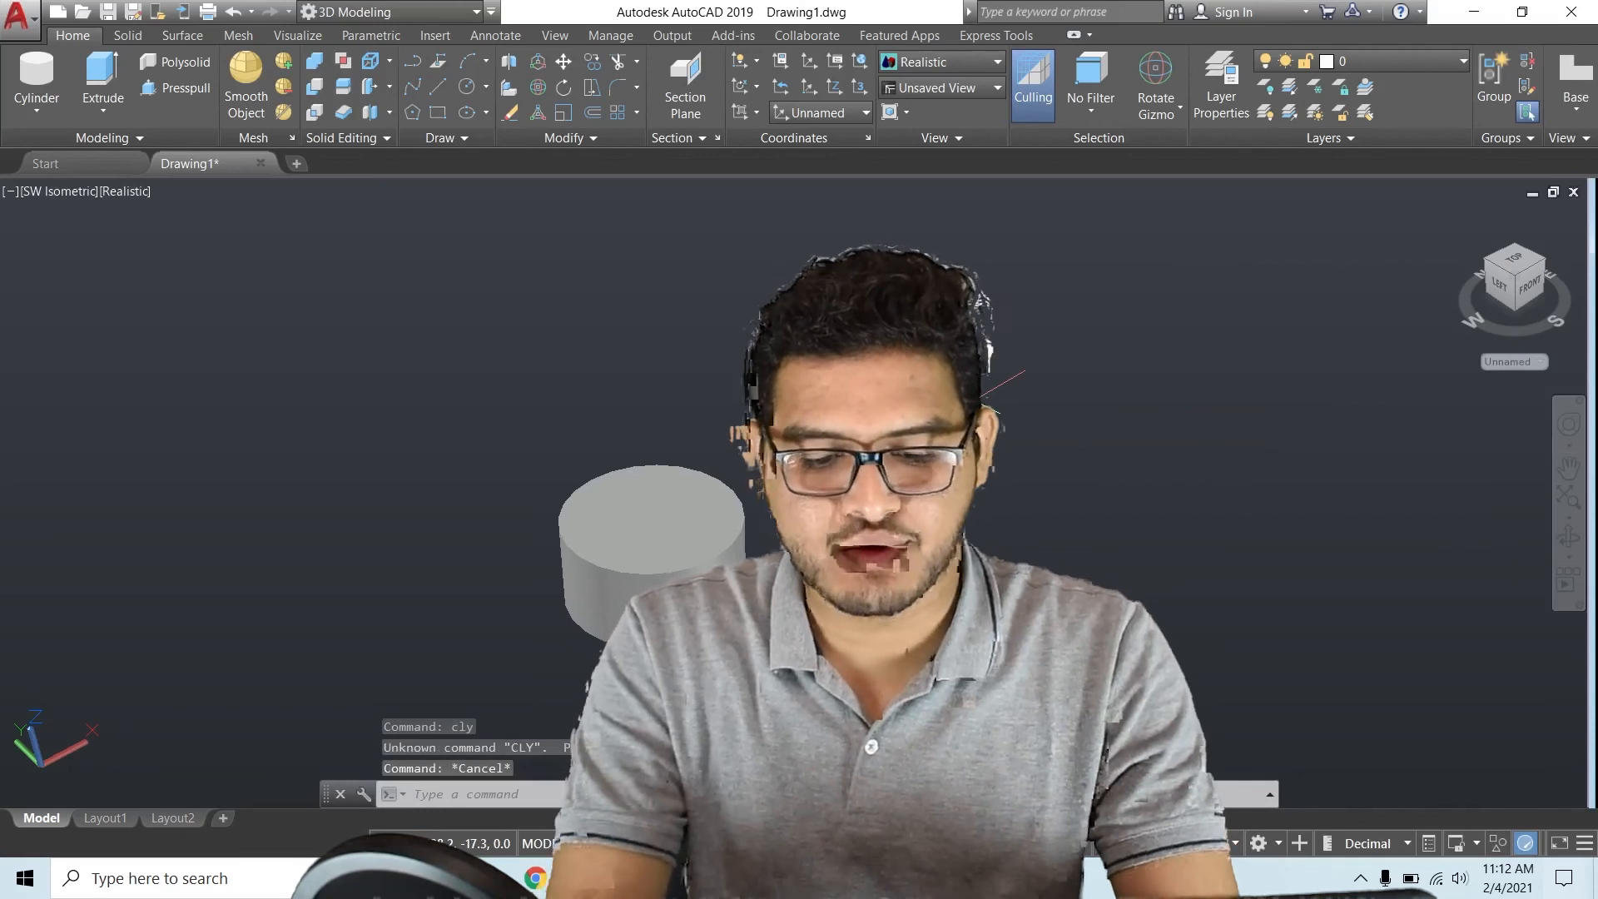
text(cl)
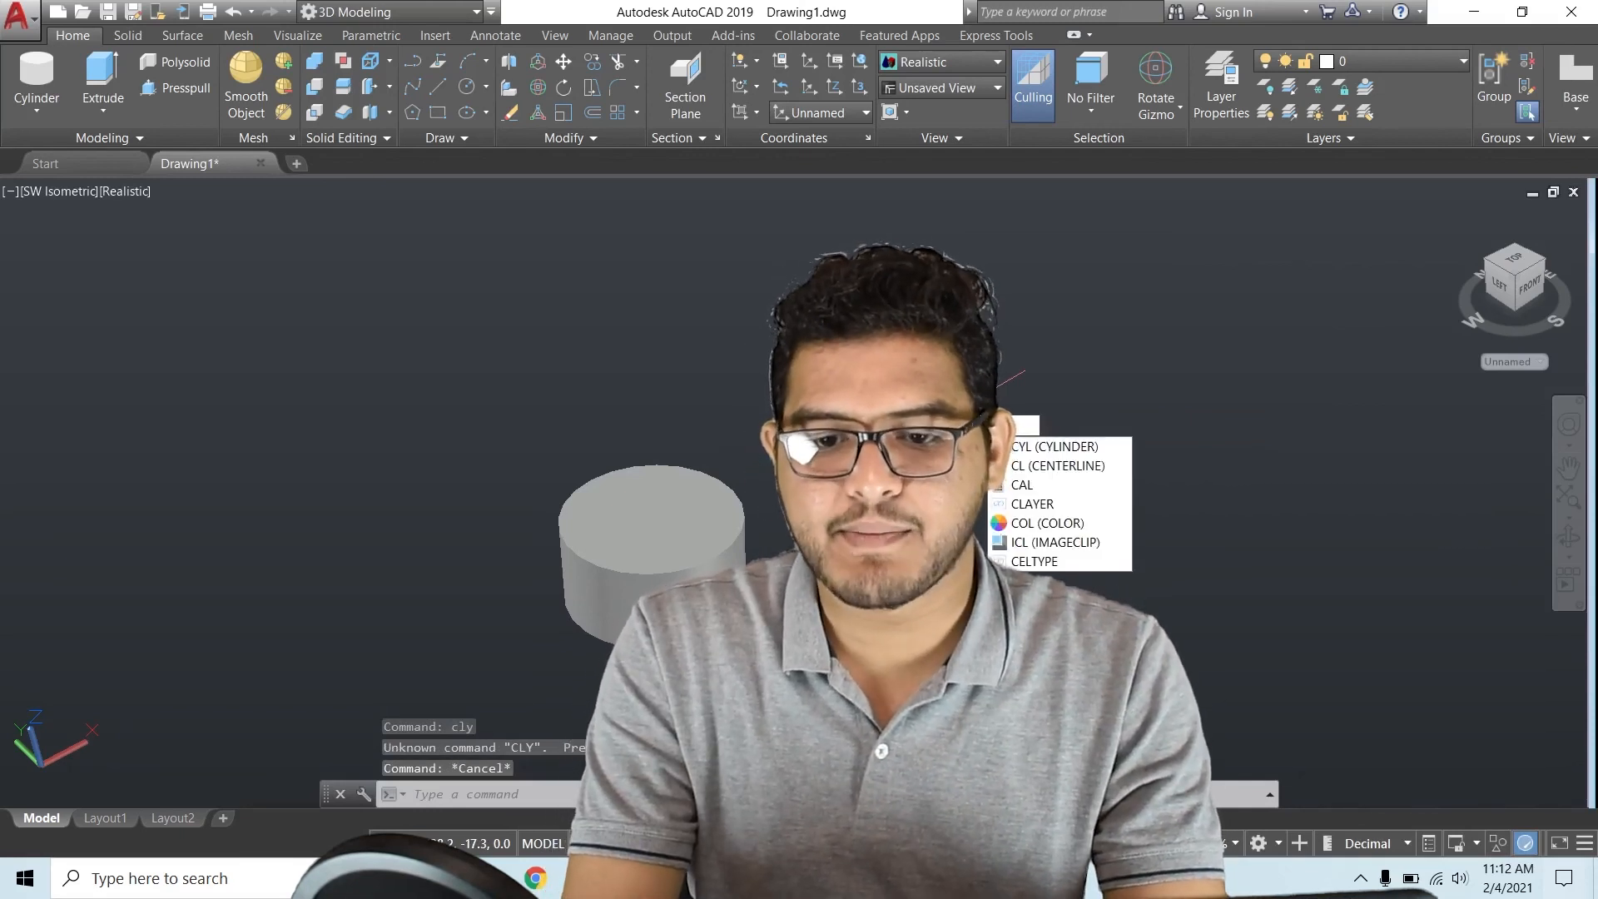
text(y)
key(Return)
key(Escape)
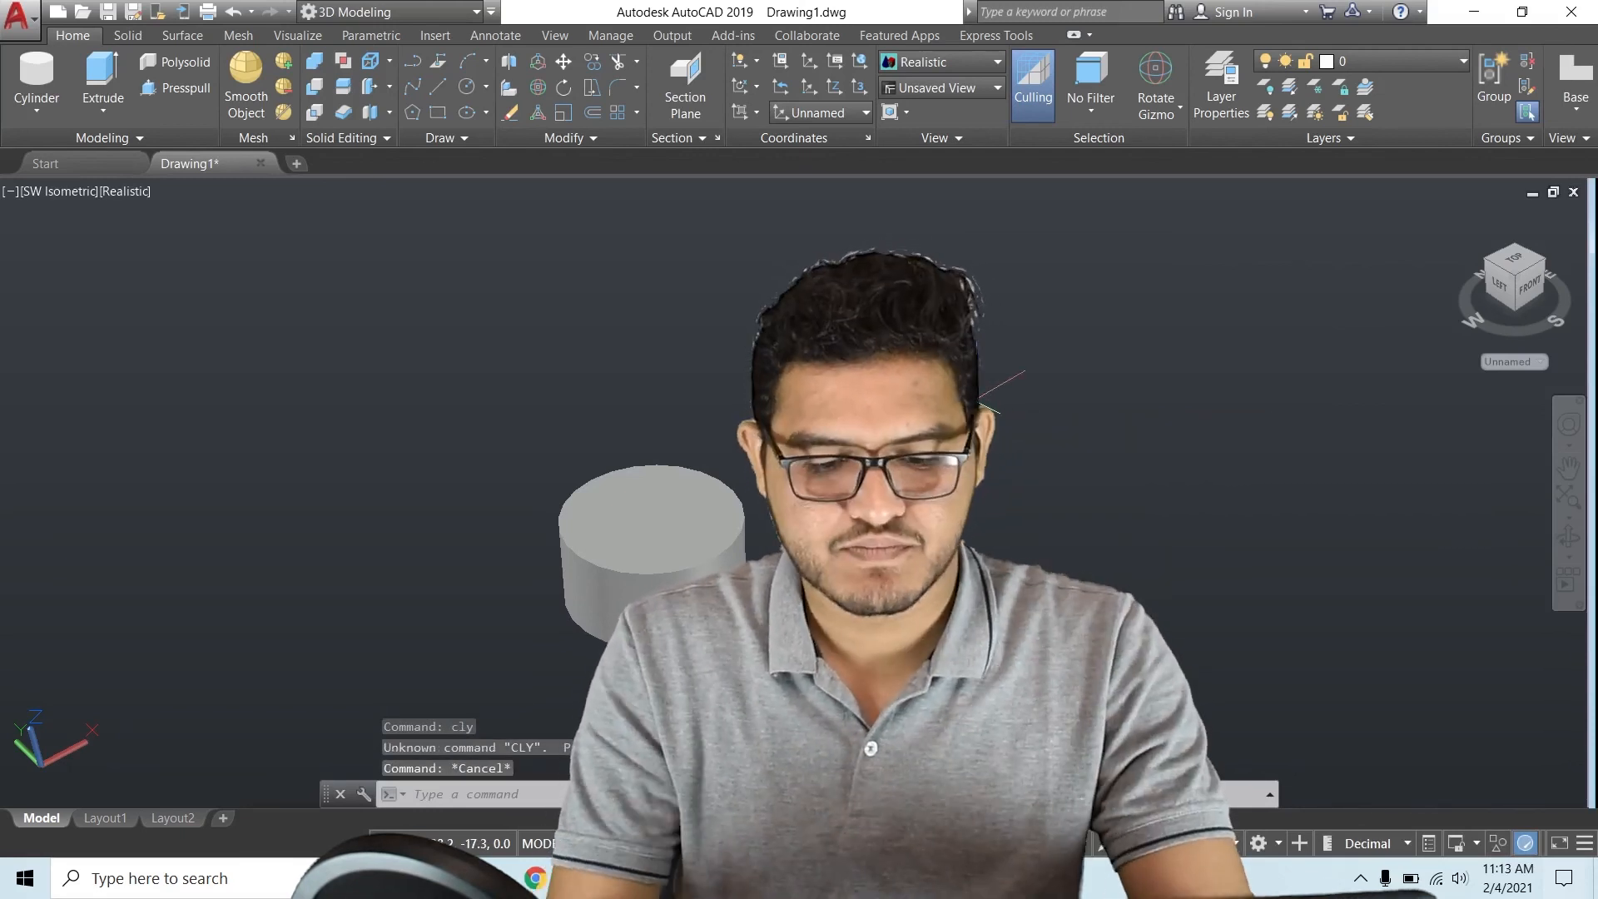
text(c)
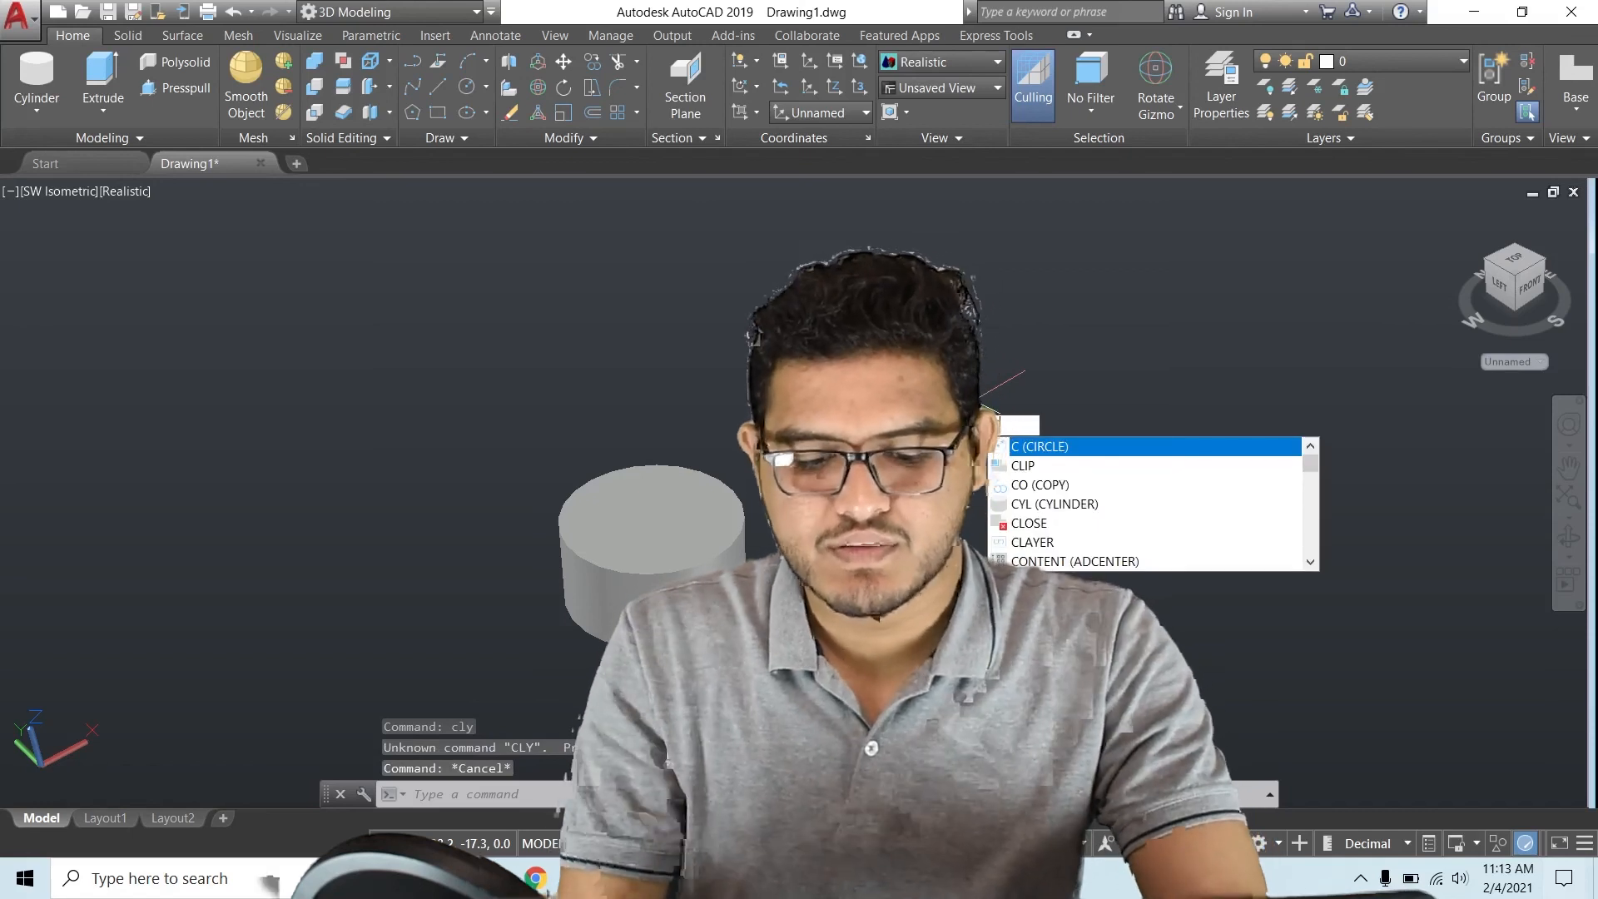
text(l)
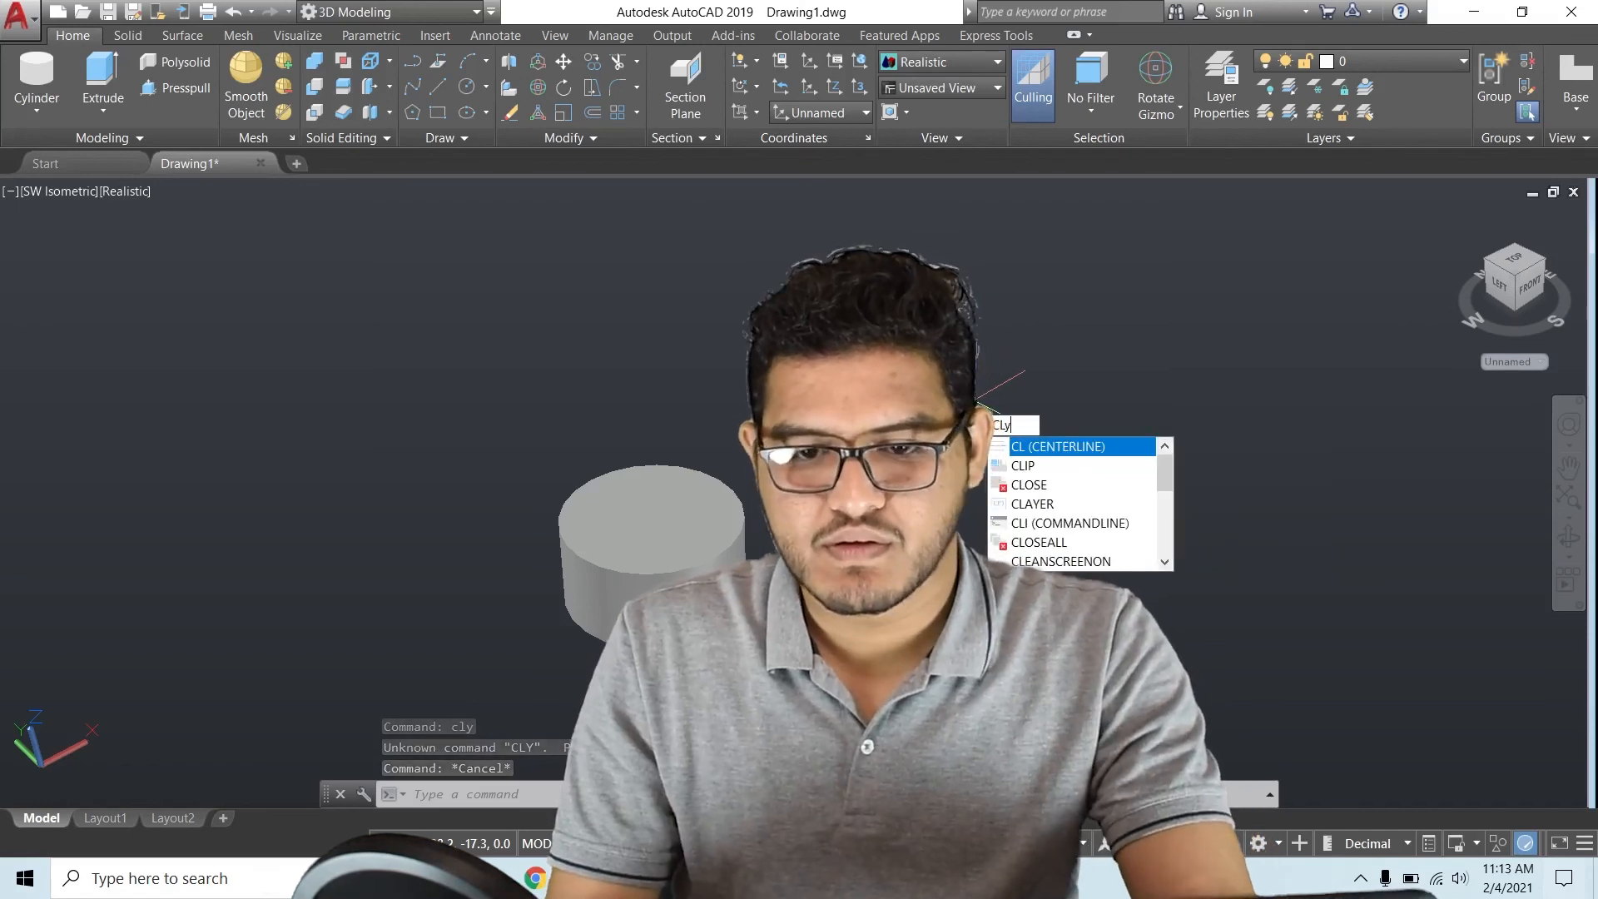
click(1078, 447)
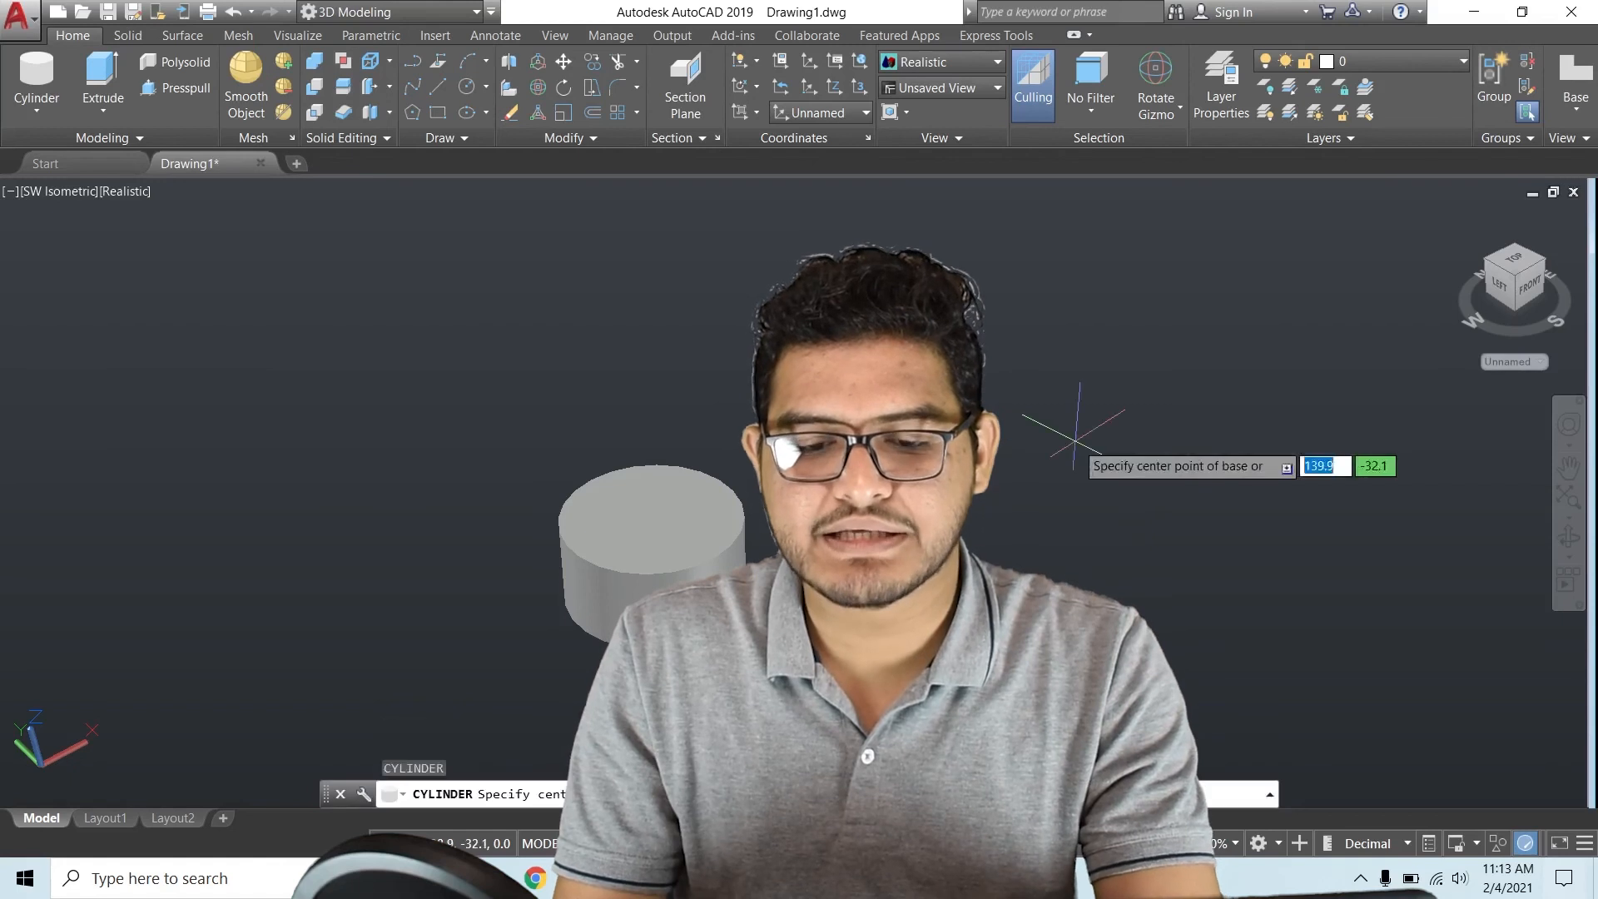
middle_drag(1079, 449, 1010, 483)
key(Escape)
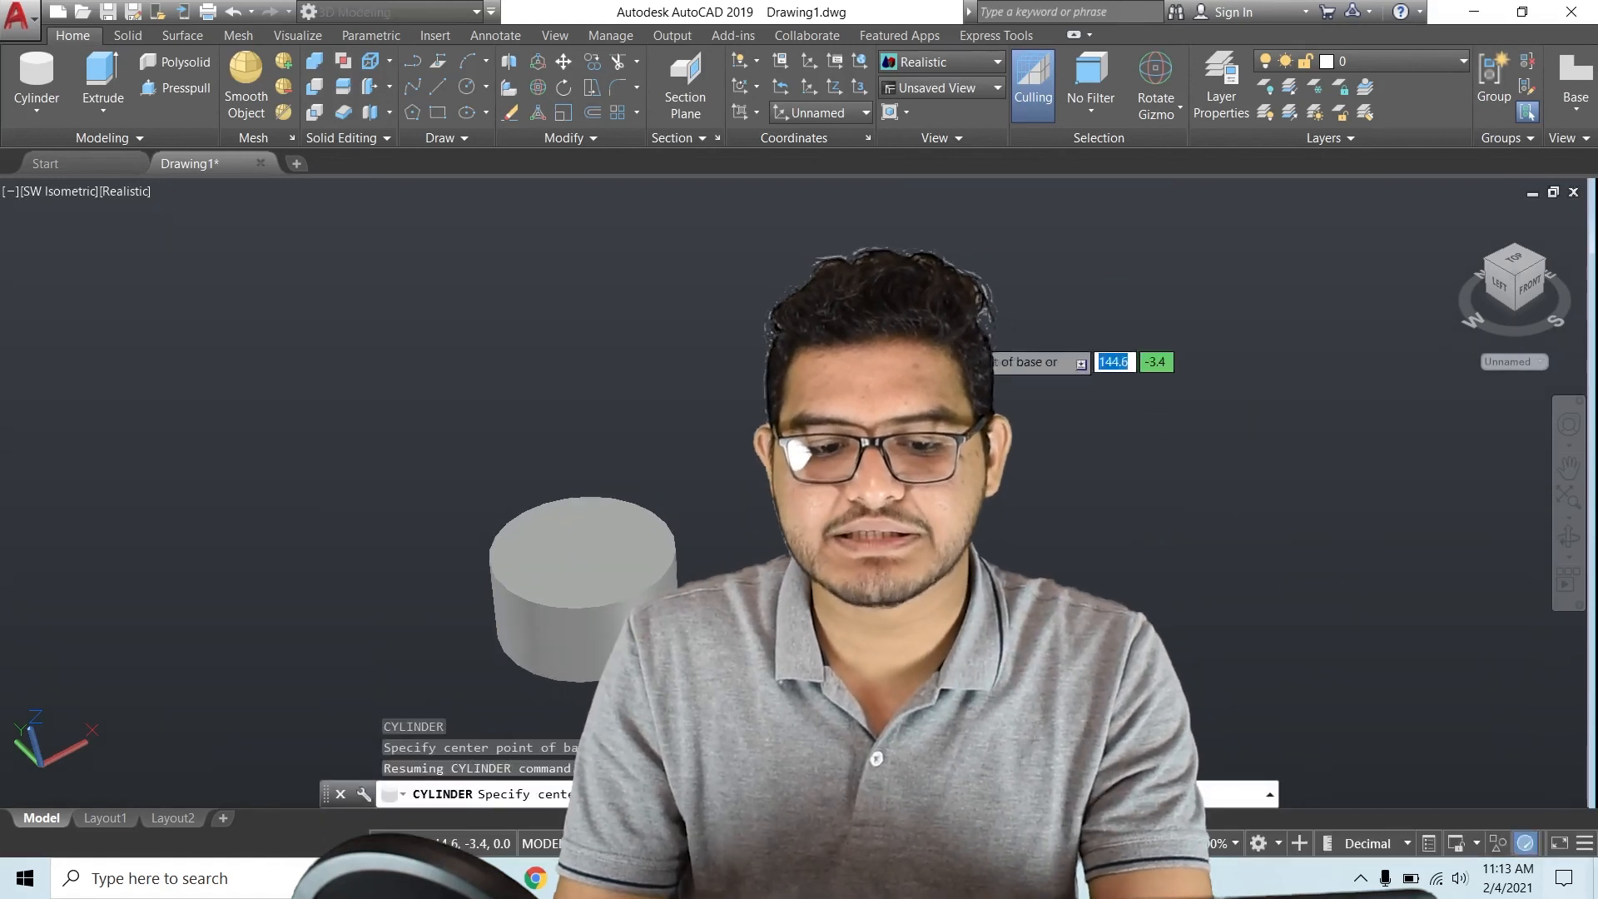
middle_drag(997, 472, 906, 463)
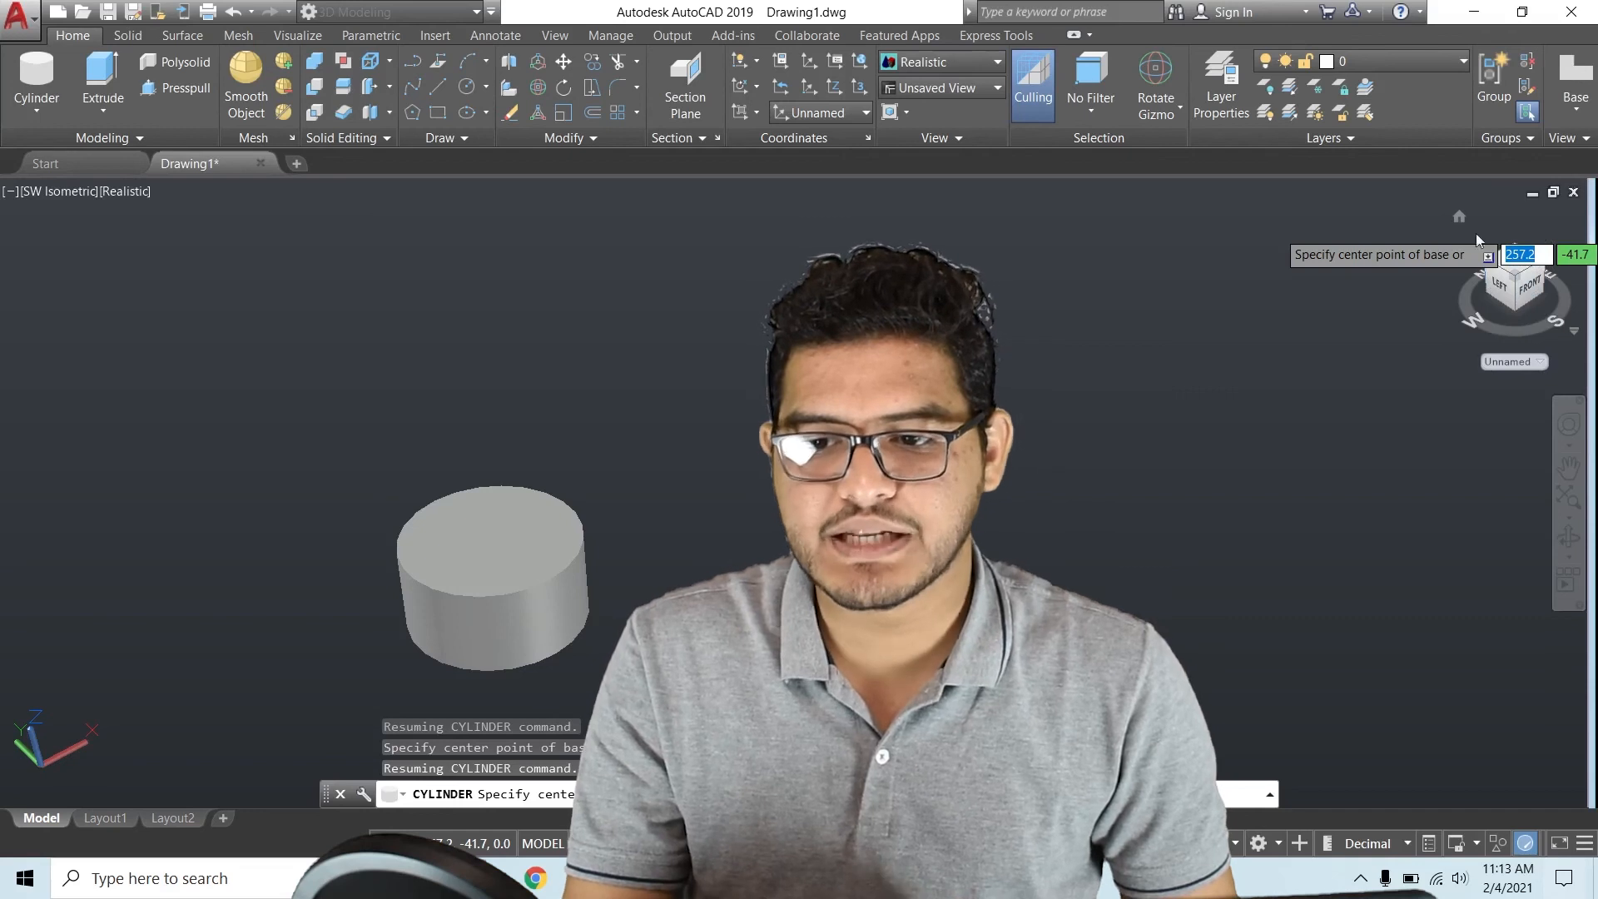
key(Escape)
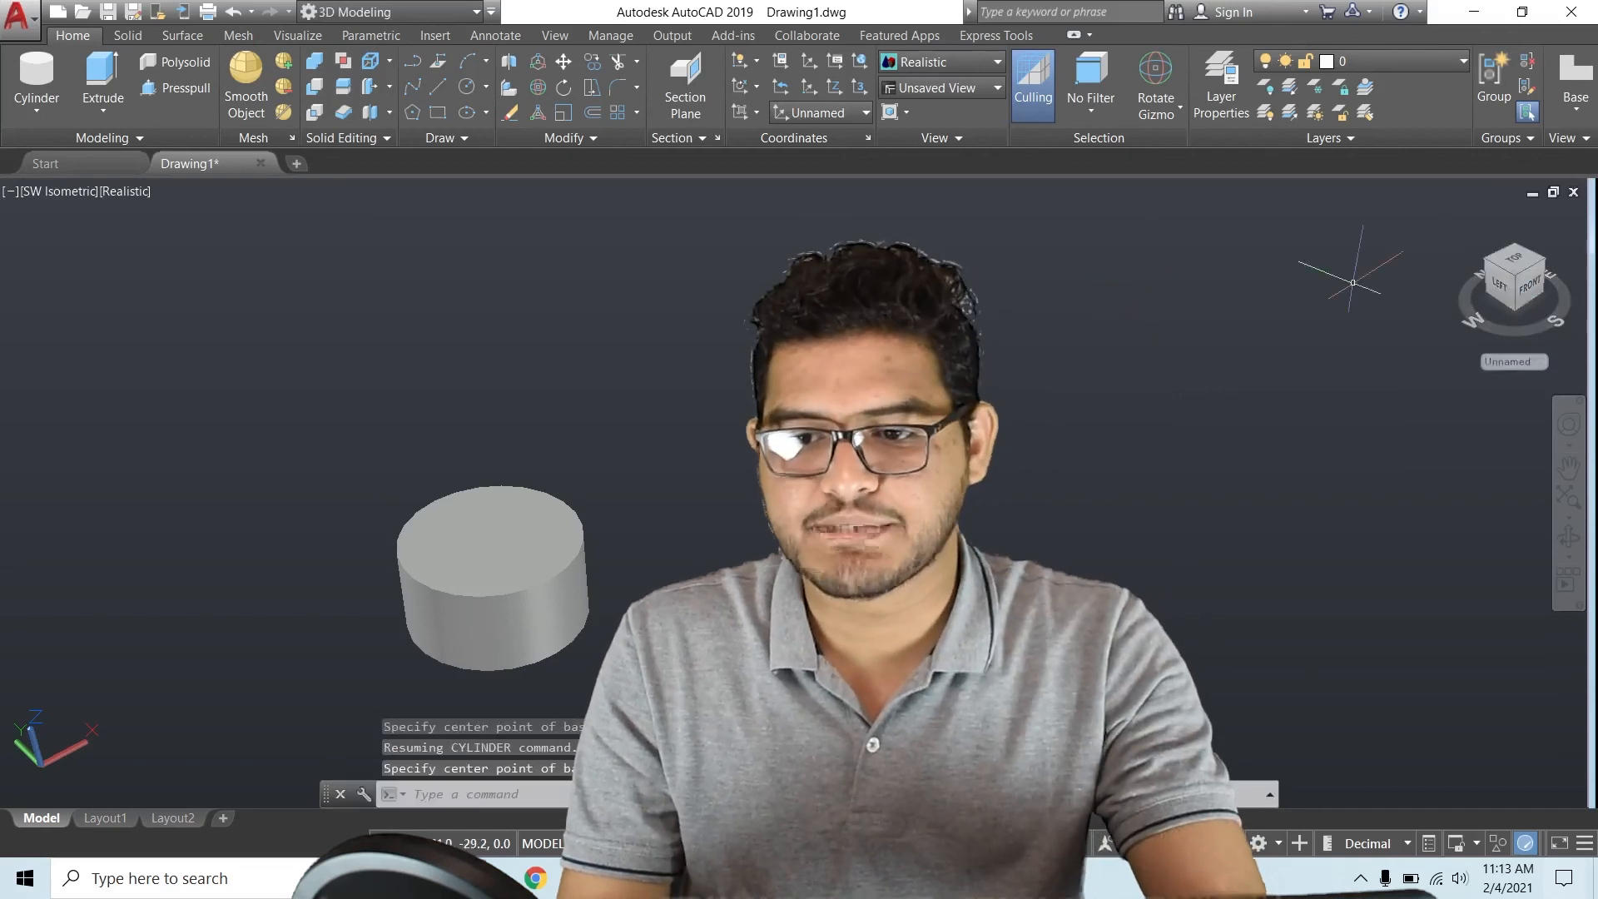
View the cylinder from the top and return the viewport to the home view
click(1515, 260)
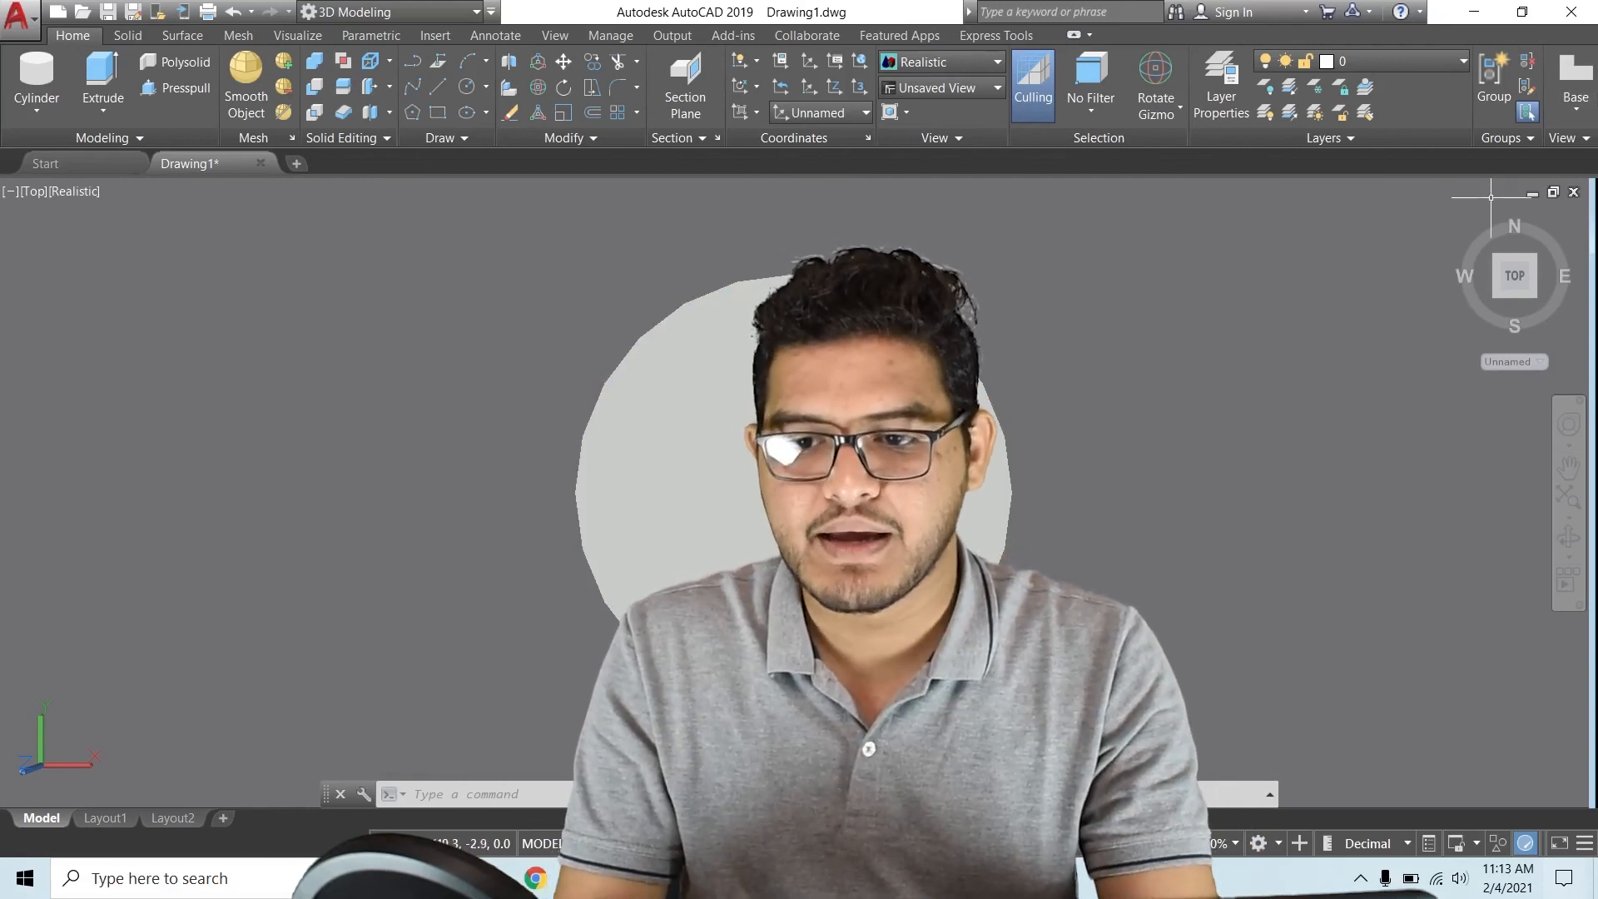
click(1458, 220)
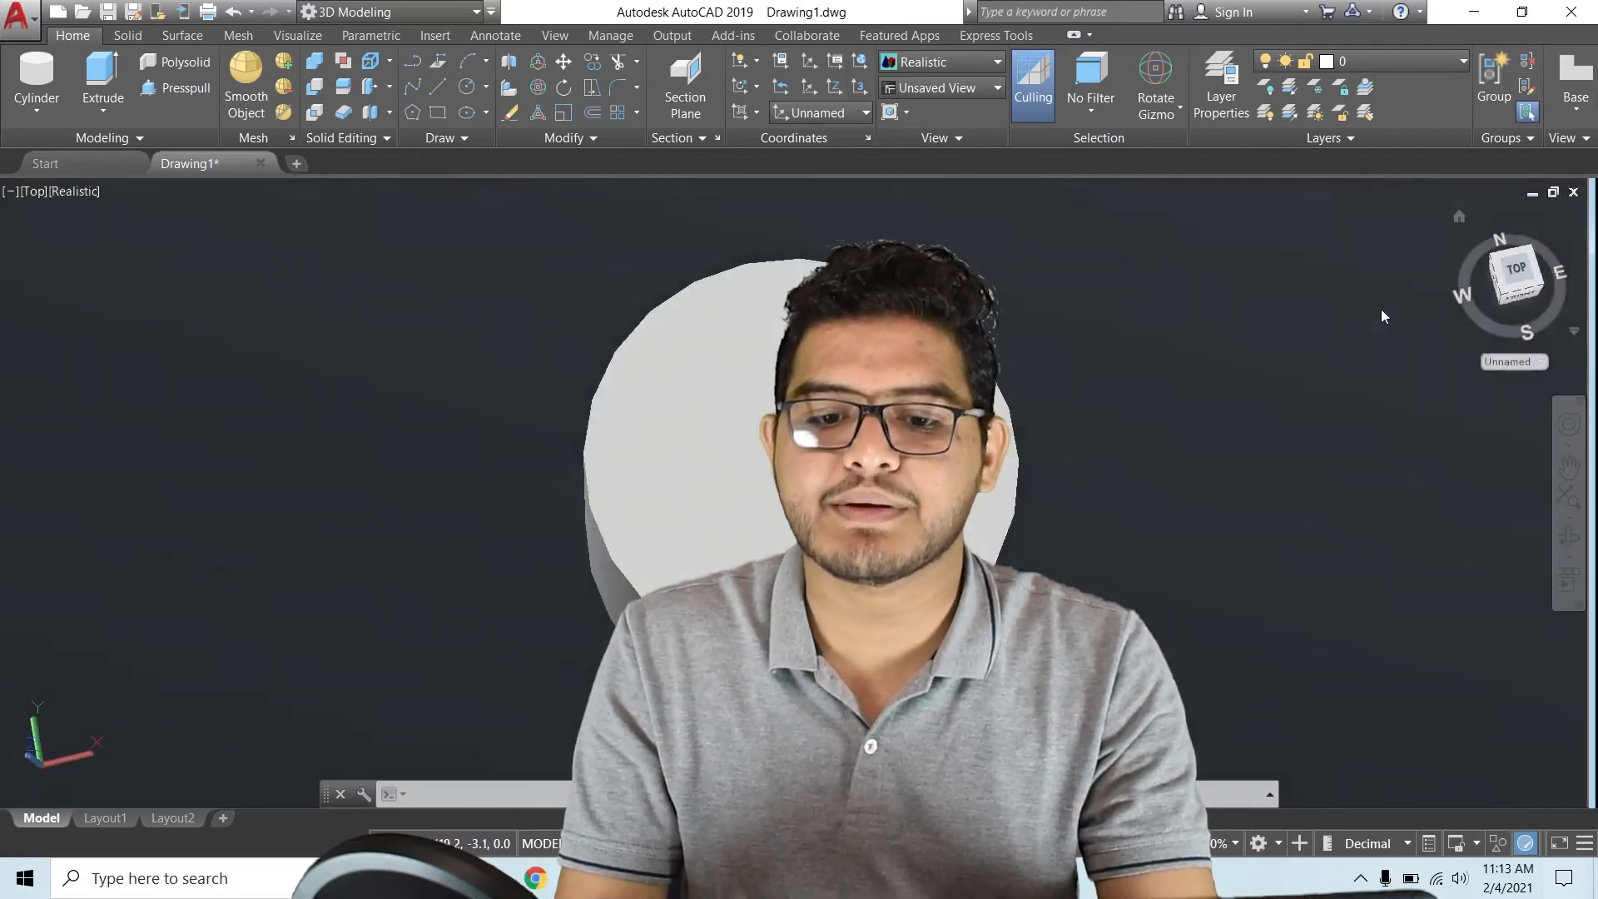
middle_drag(1044, 507, 654, 471)
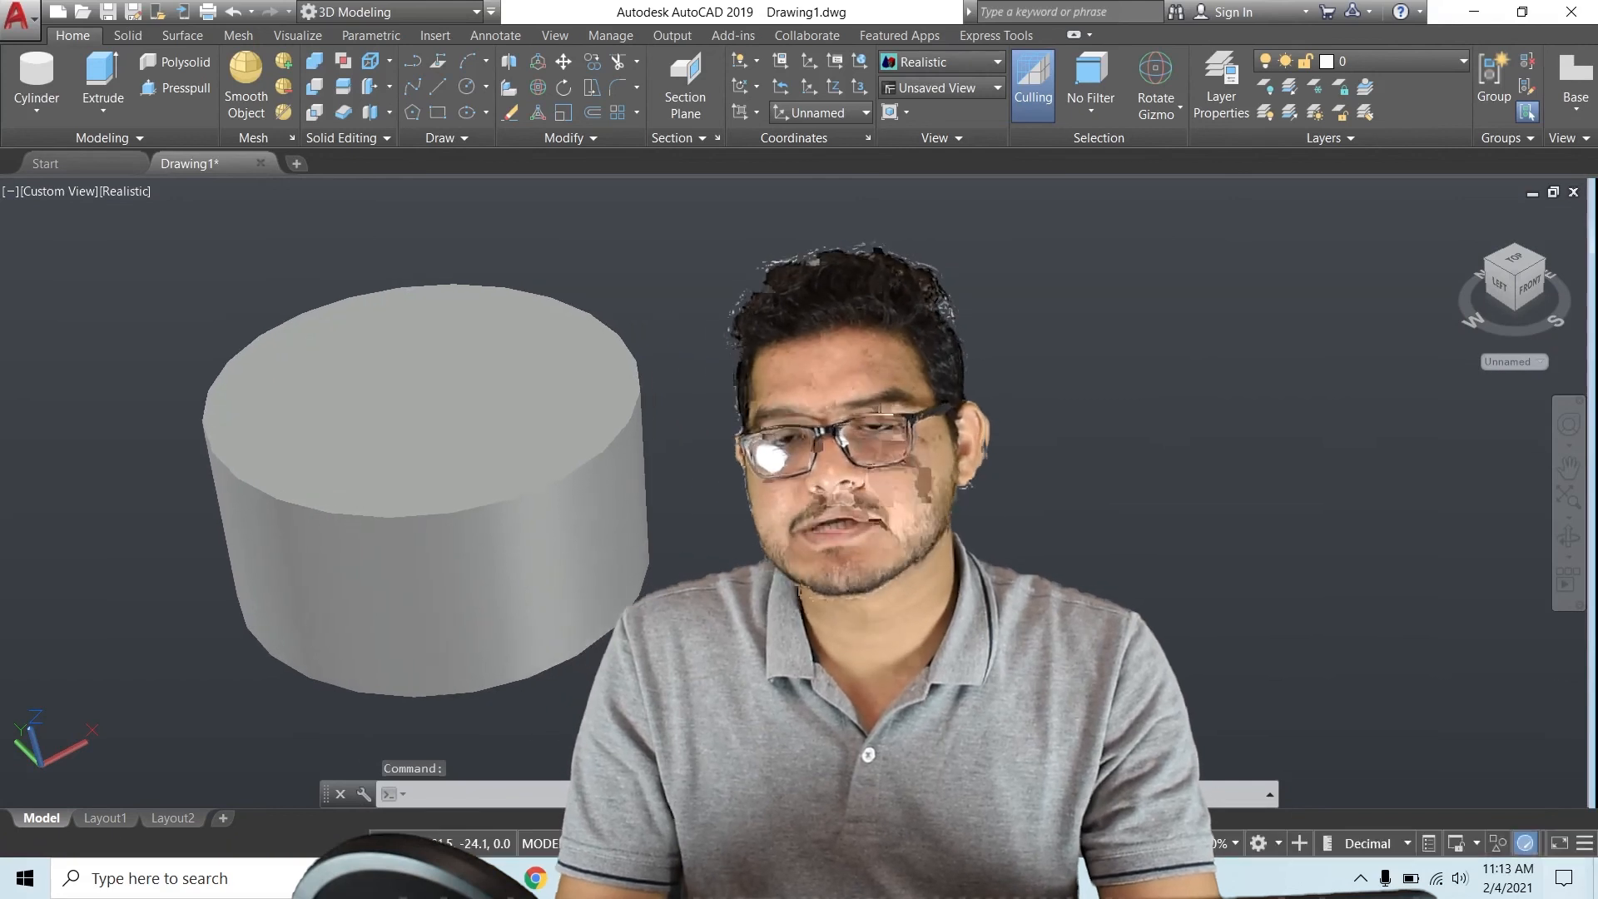
Create a second cylinder beside the first, defining its base with the 3P option through three picked points and picking its height
text(CYL)
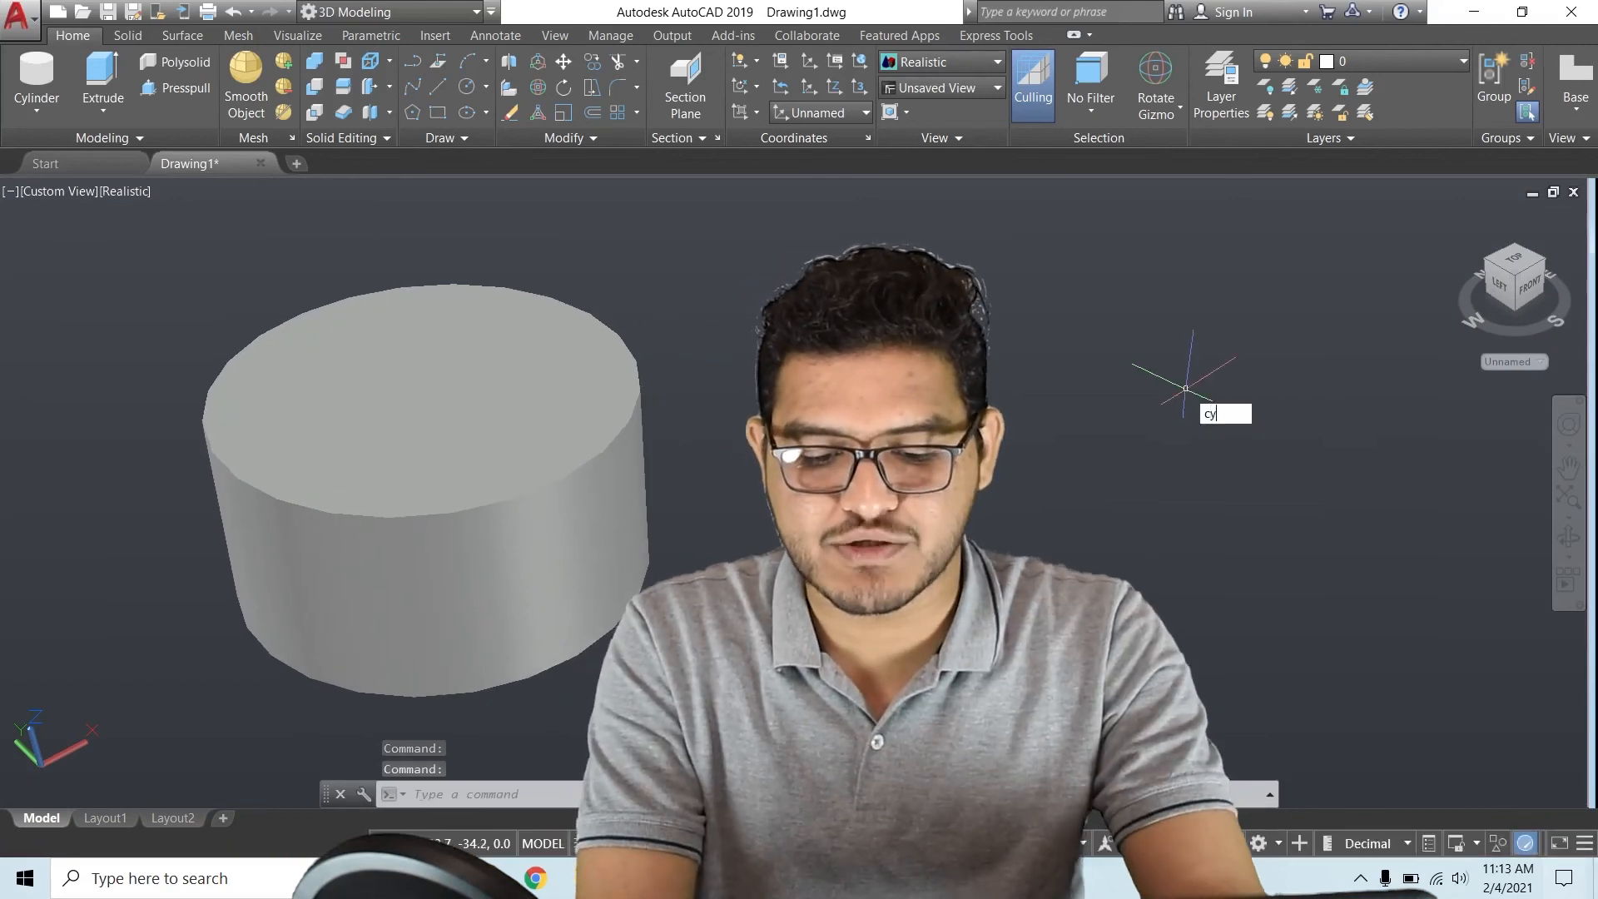
key(Return)
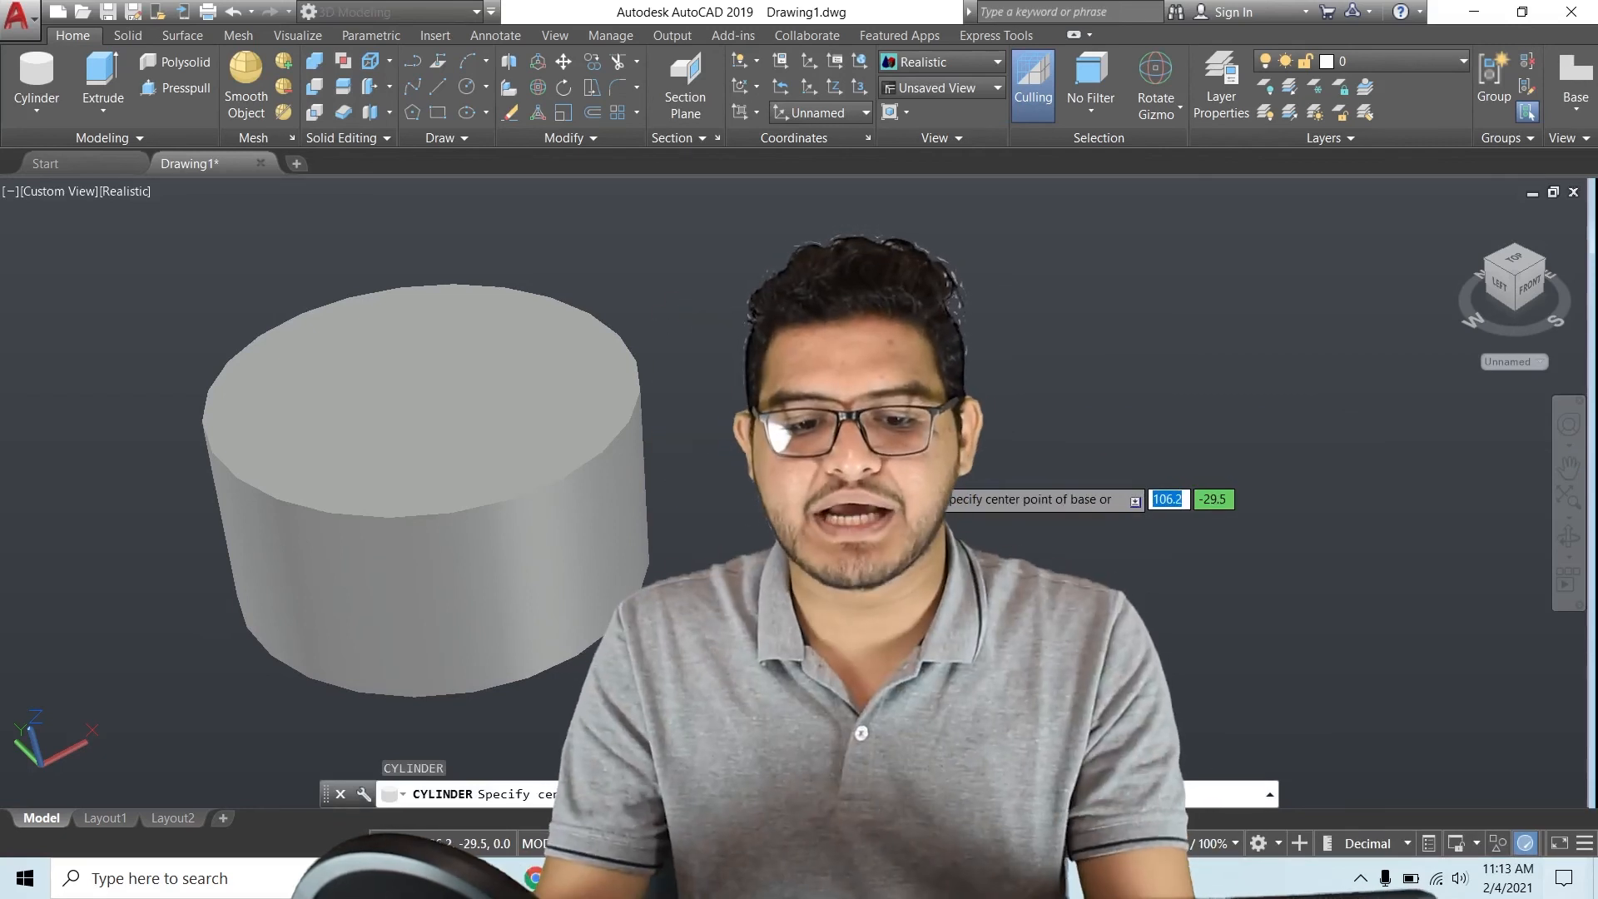
middle_drag(1011, 445, 867, 454)
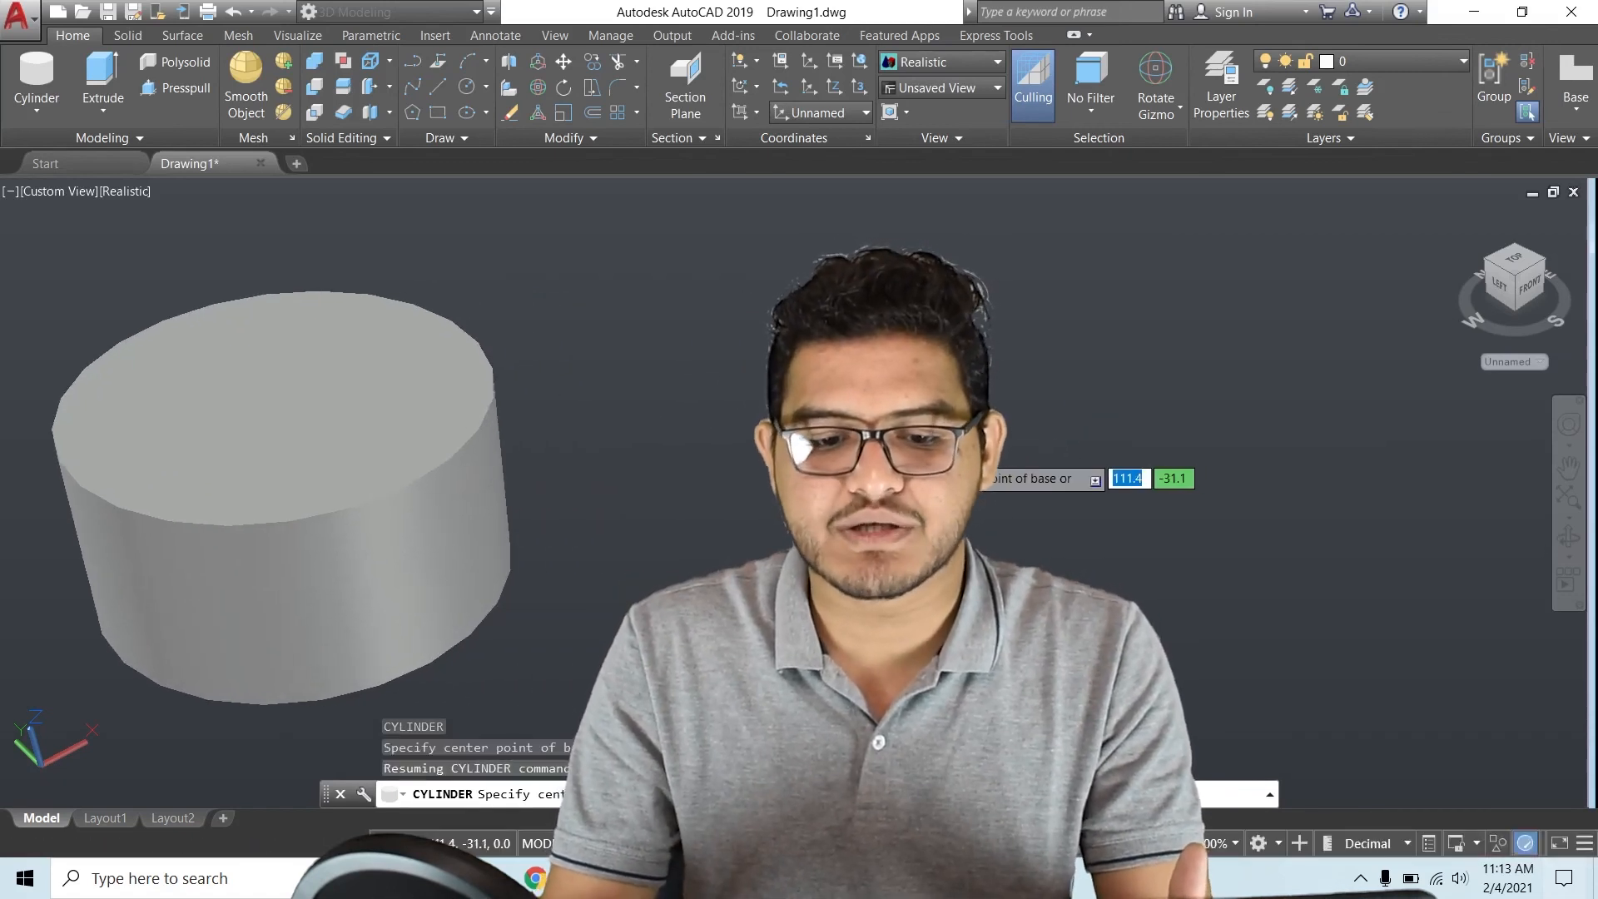
text(3p)
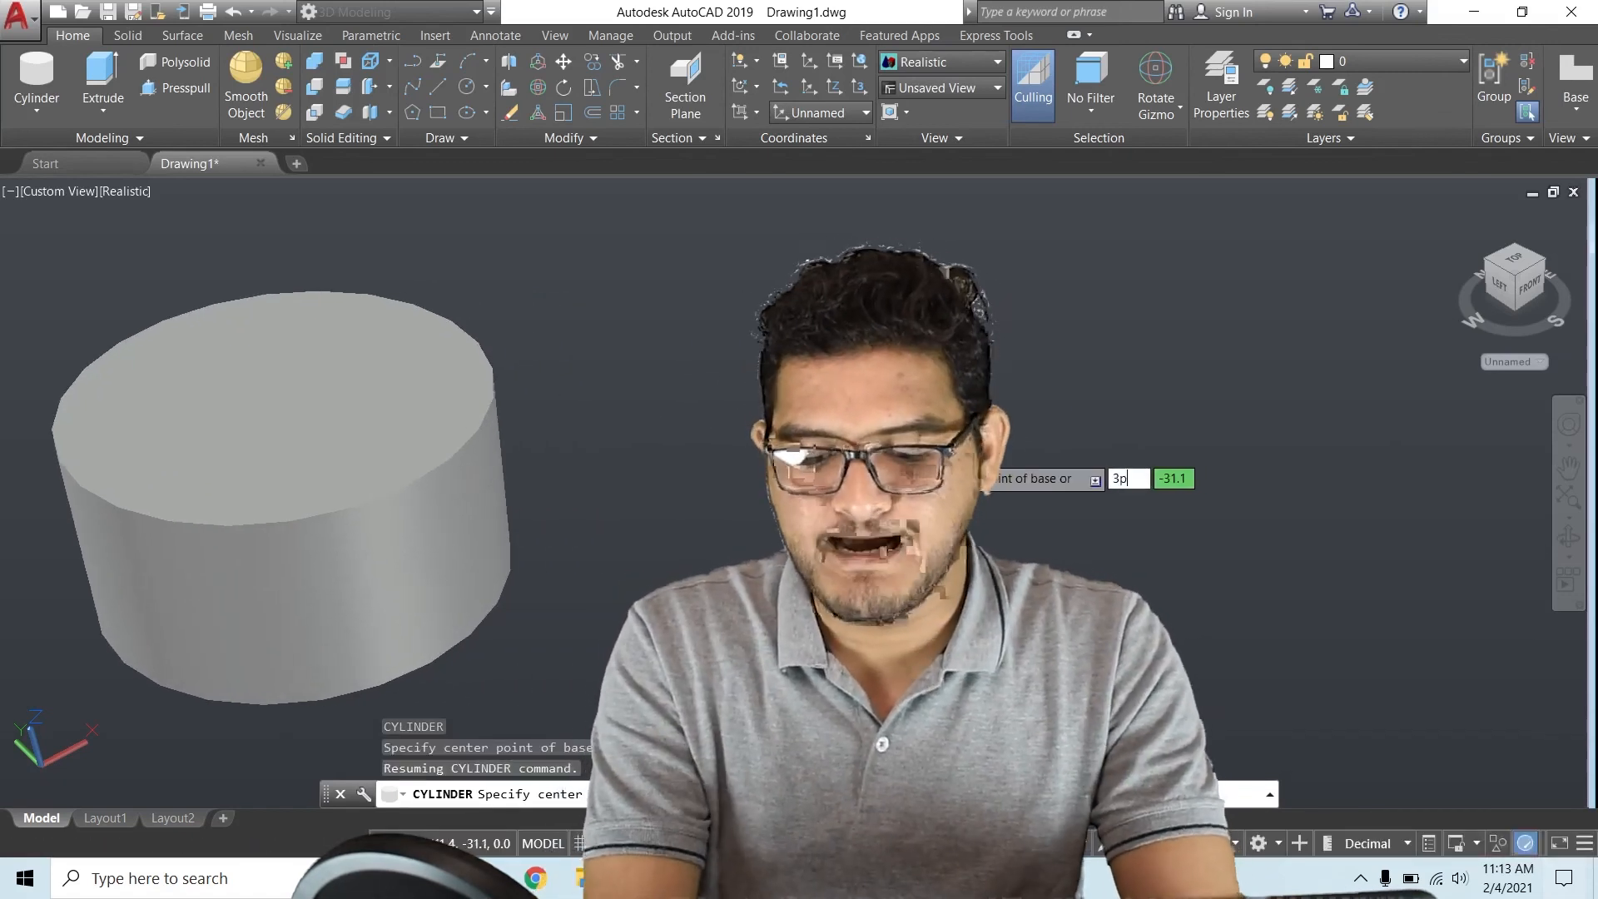
key(Return)
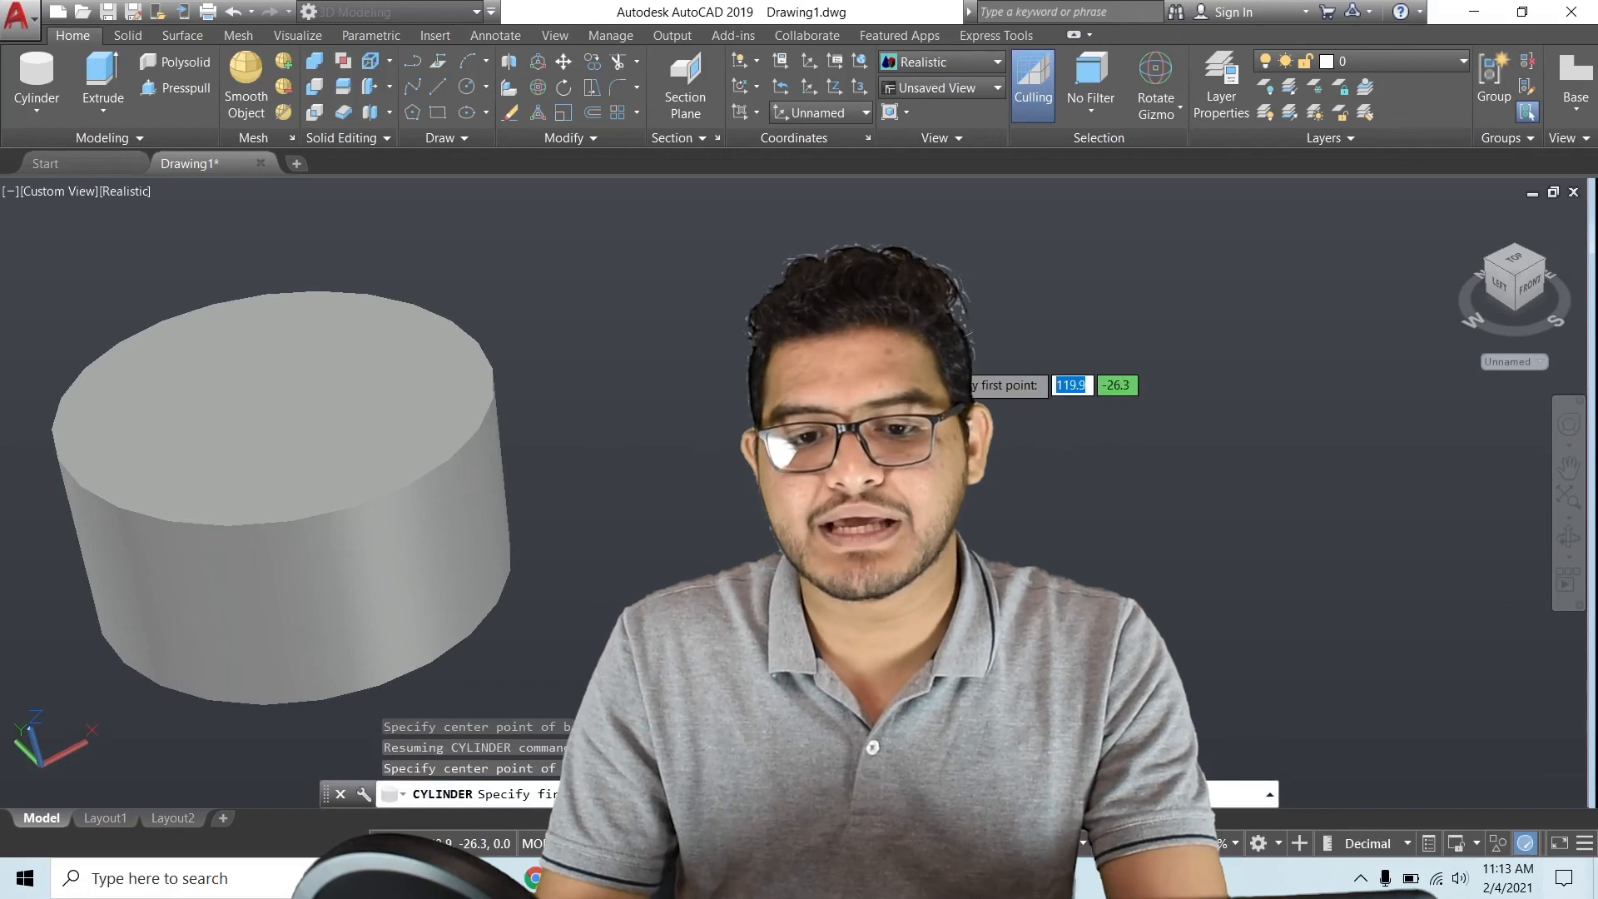
click(1007, 310)
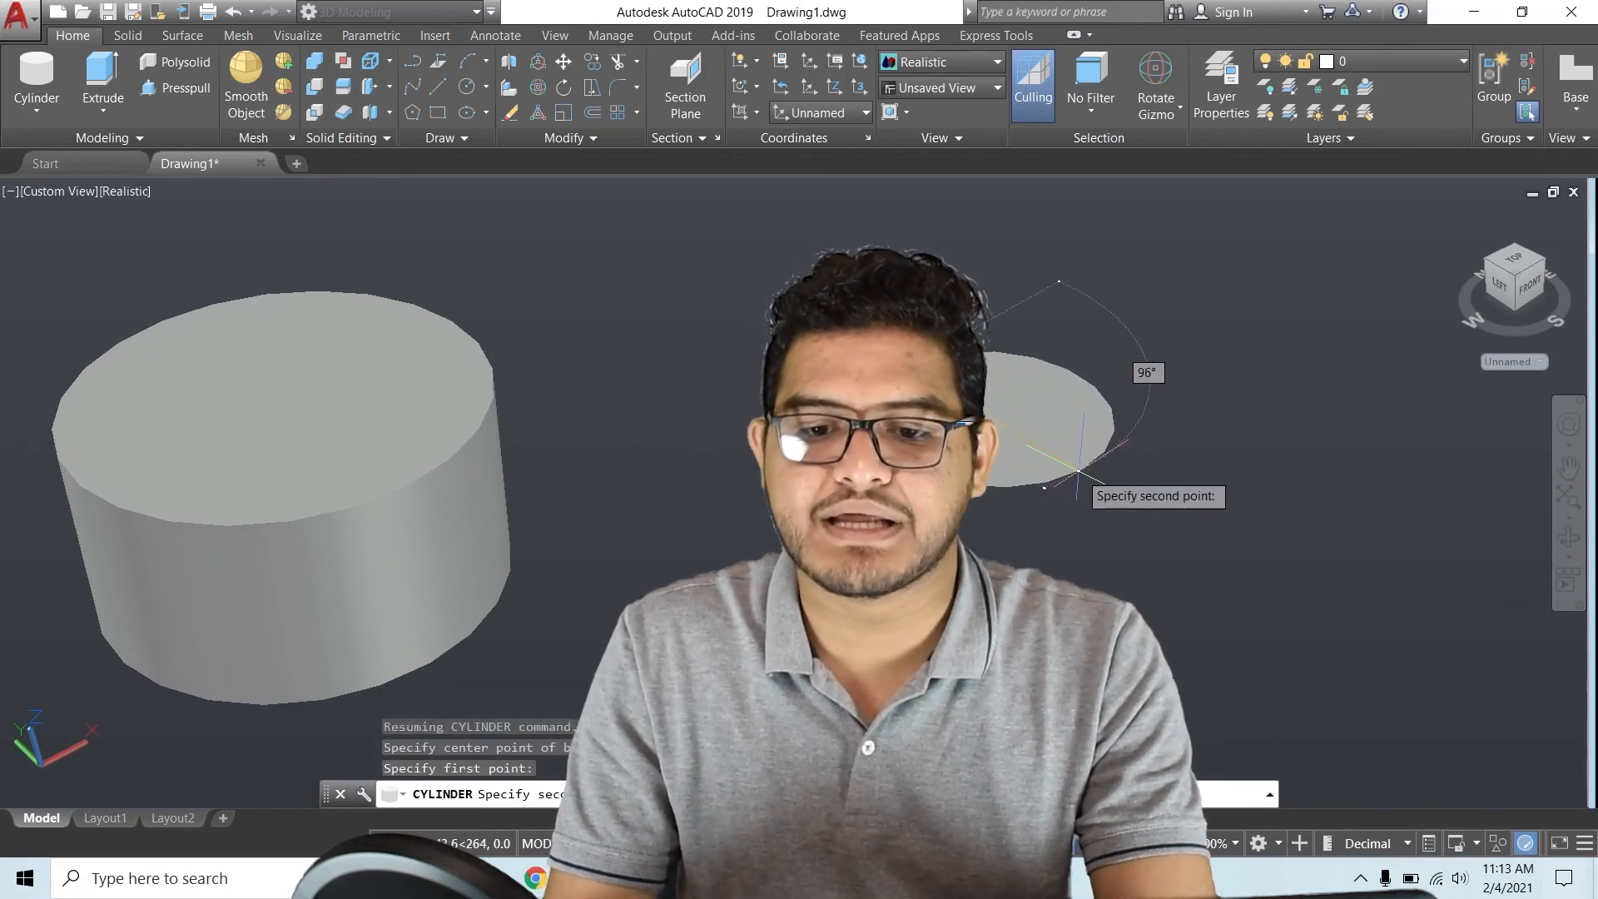
click(1086, 461)
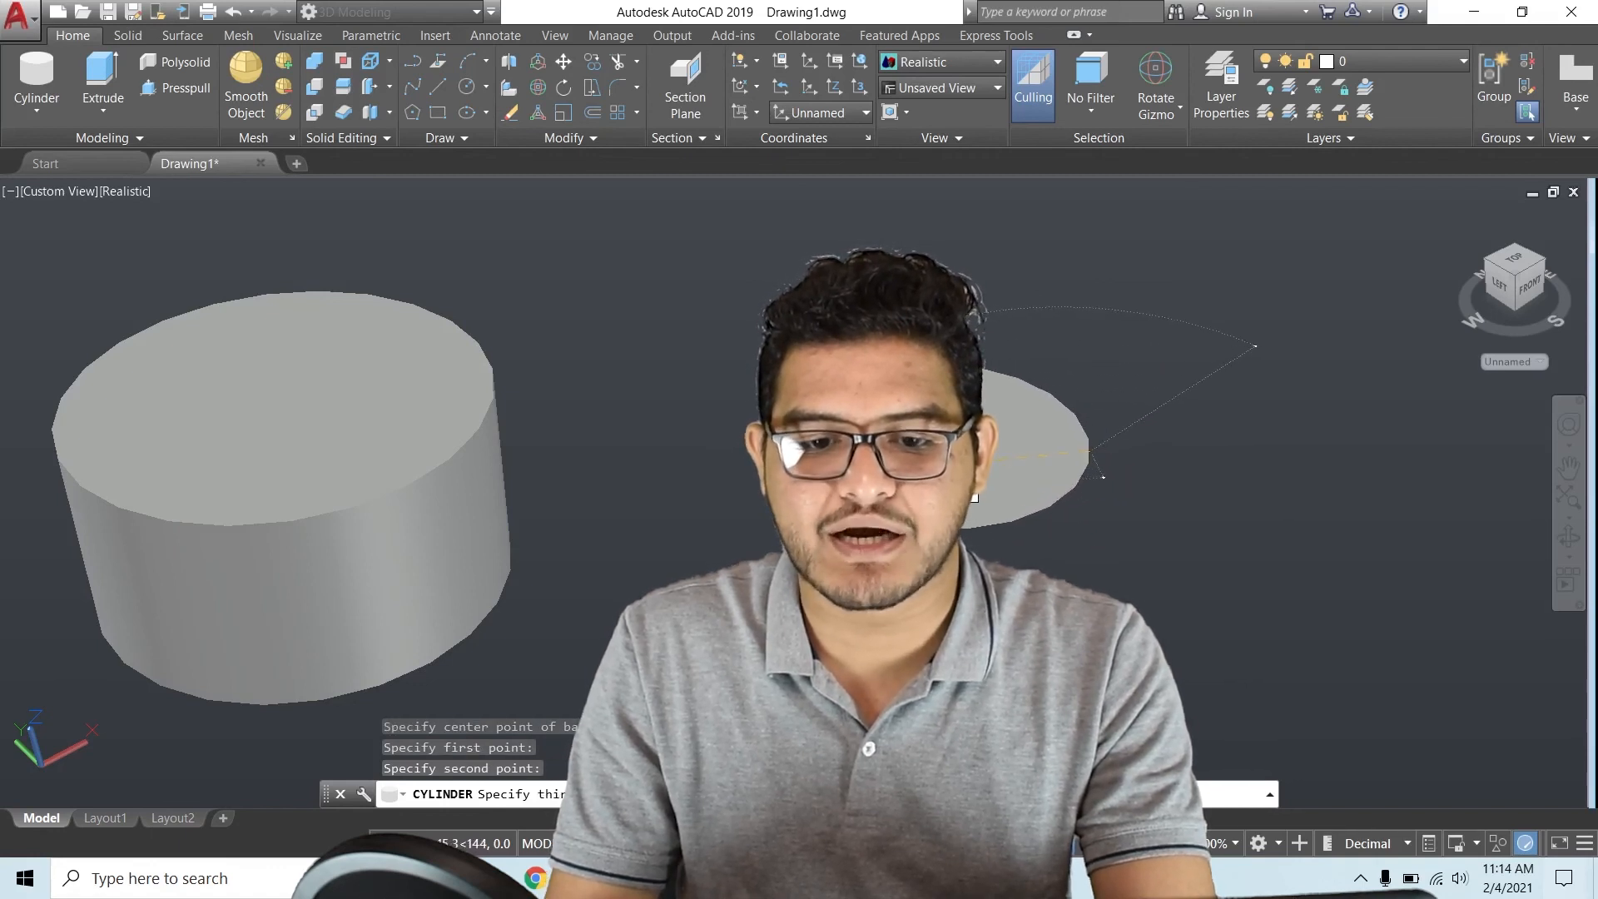
click(789, 472)
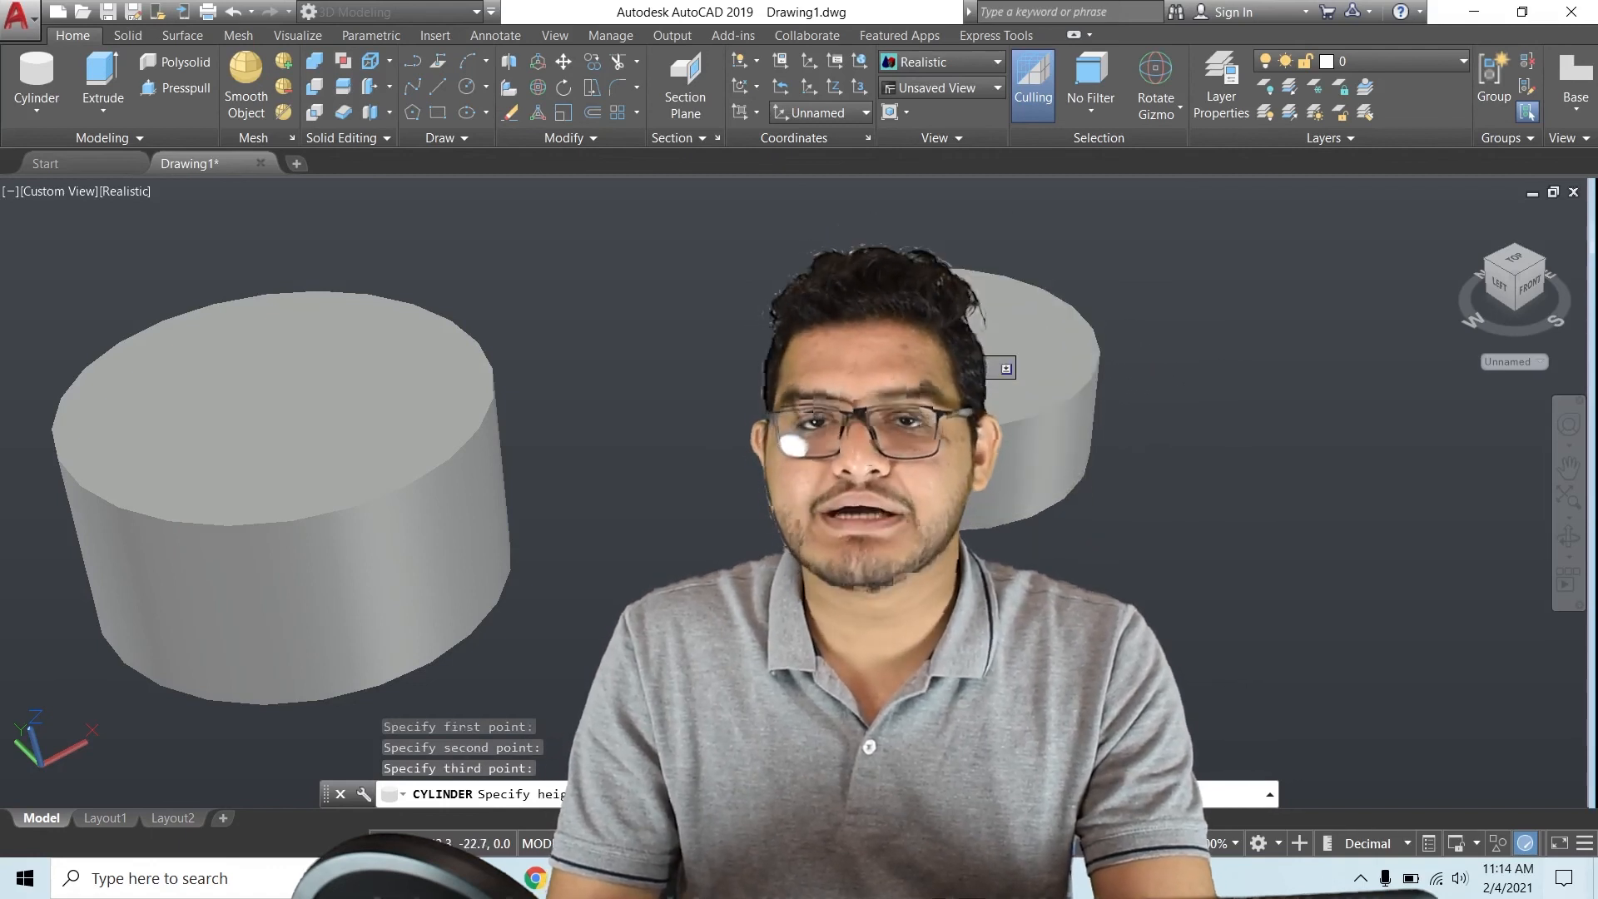
click(836, 321)
middle_drag(961, 400, 512, 434)
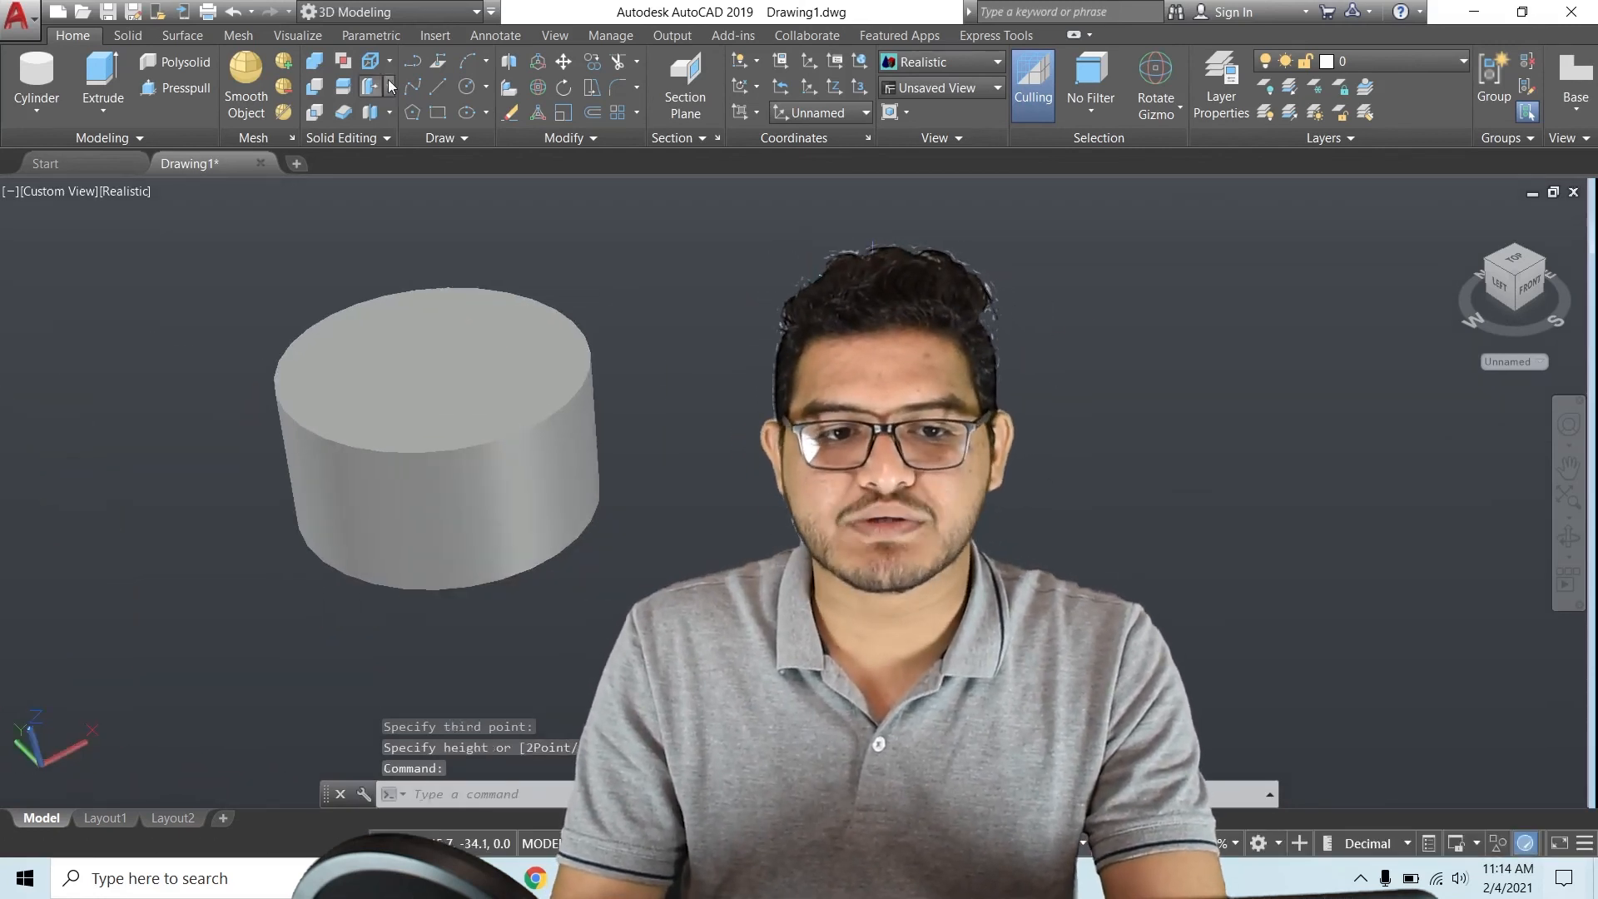
Examine the methods available for drawing a circle
click(487, 86)
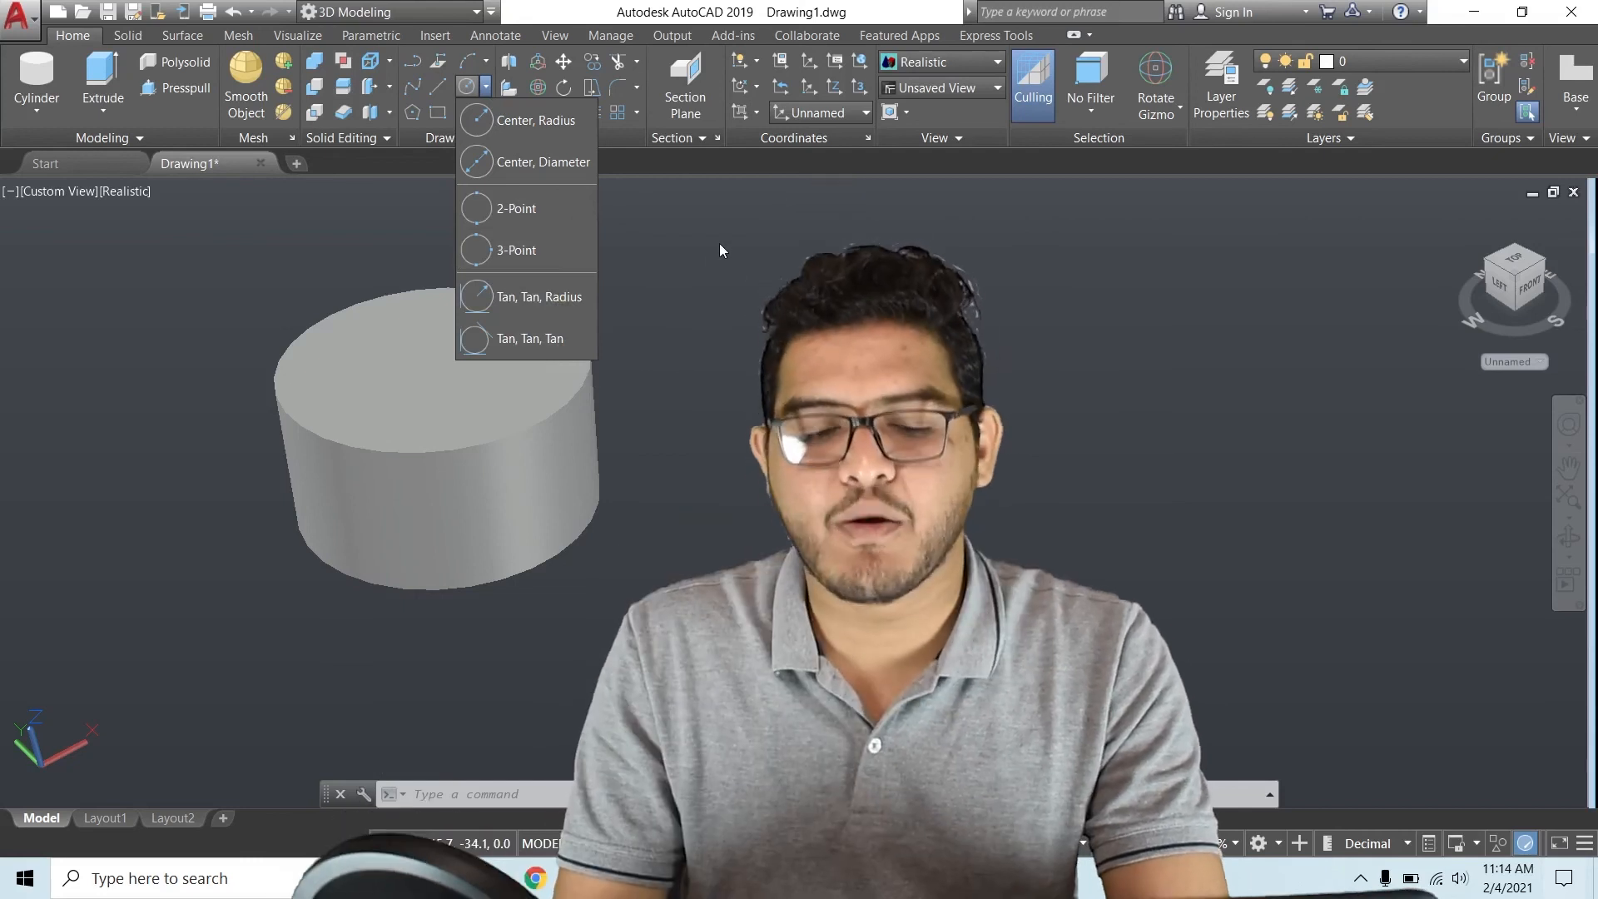
click(719, 243)
middle_drag(940, 450, 791, 502)
scroll(790, 449, down, 2)
middle_drag(1073, 346, 814, 515)
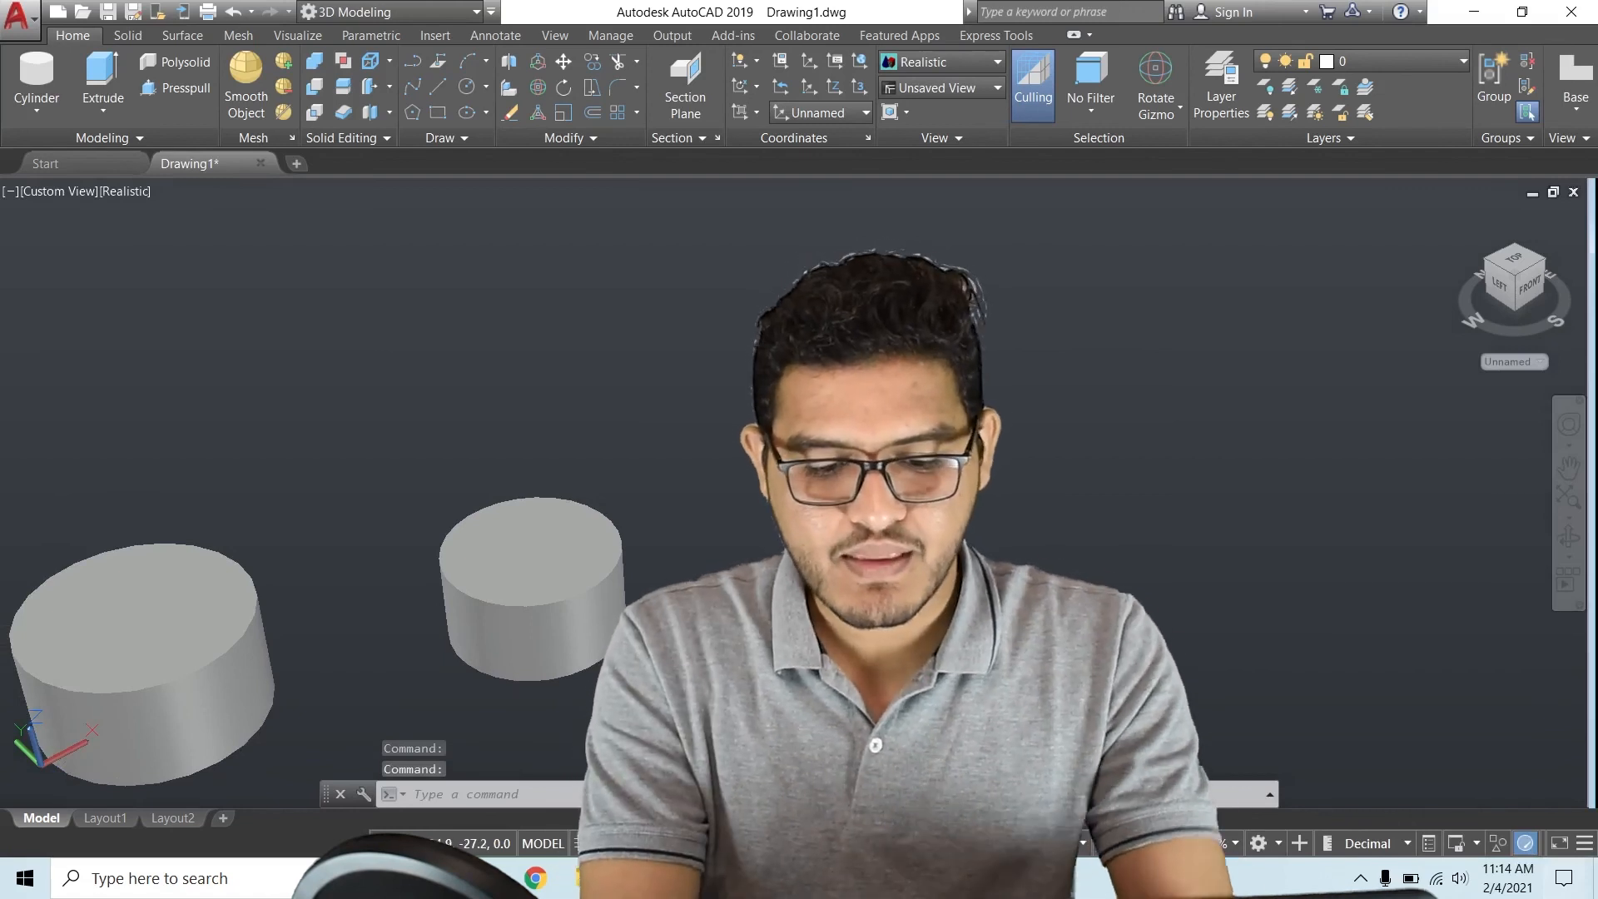
Draw two straight lines that share an endpoint, forming an open V in the empty area beside the second cylinder
key(Return)
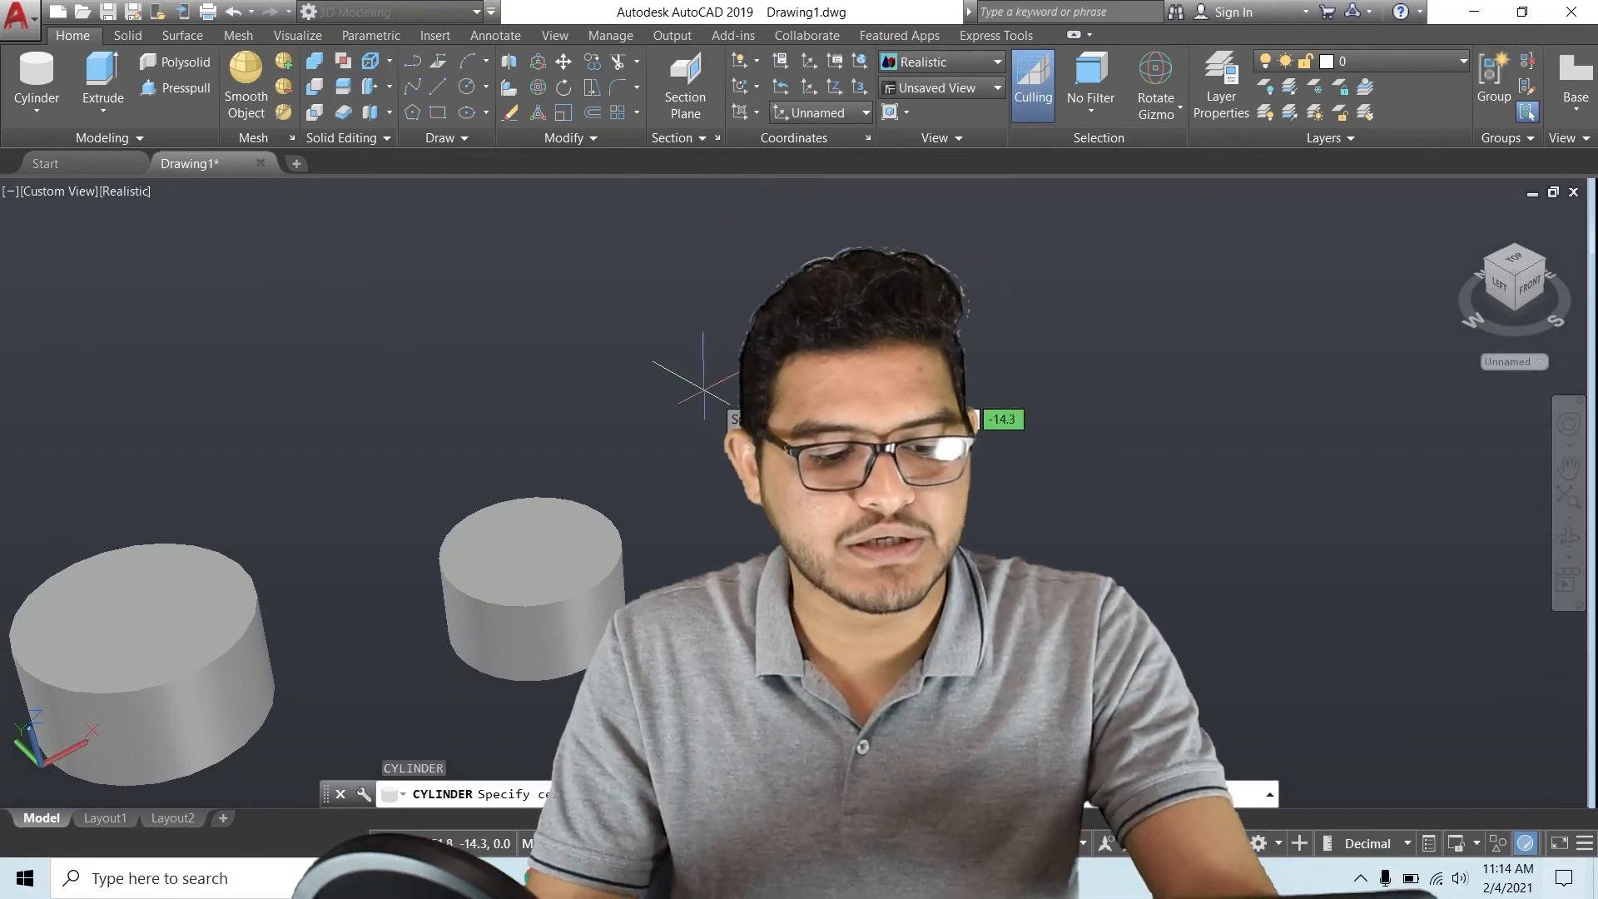
key(Escape)
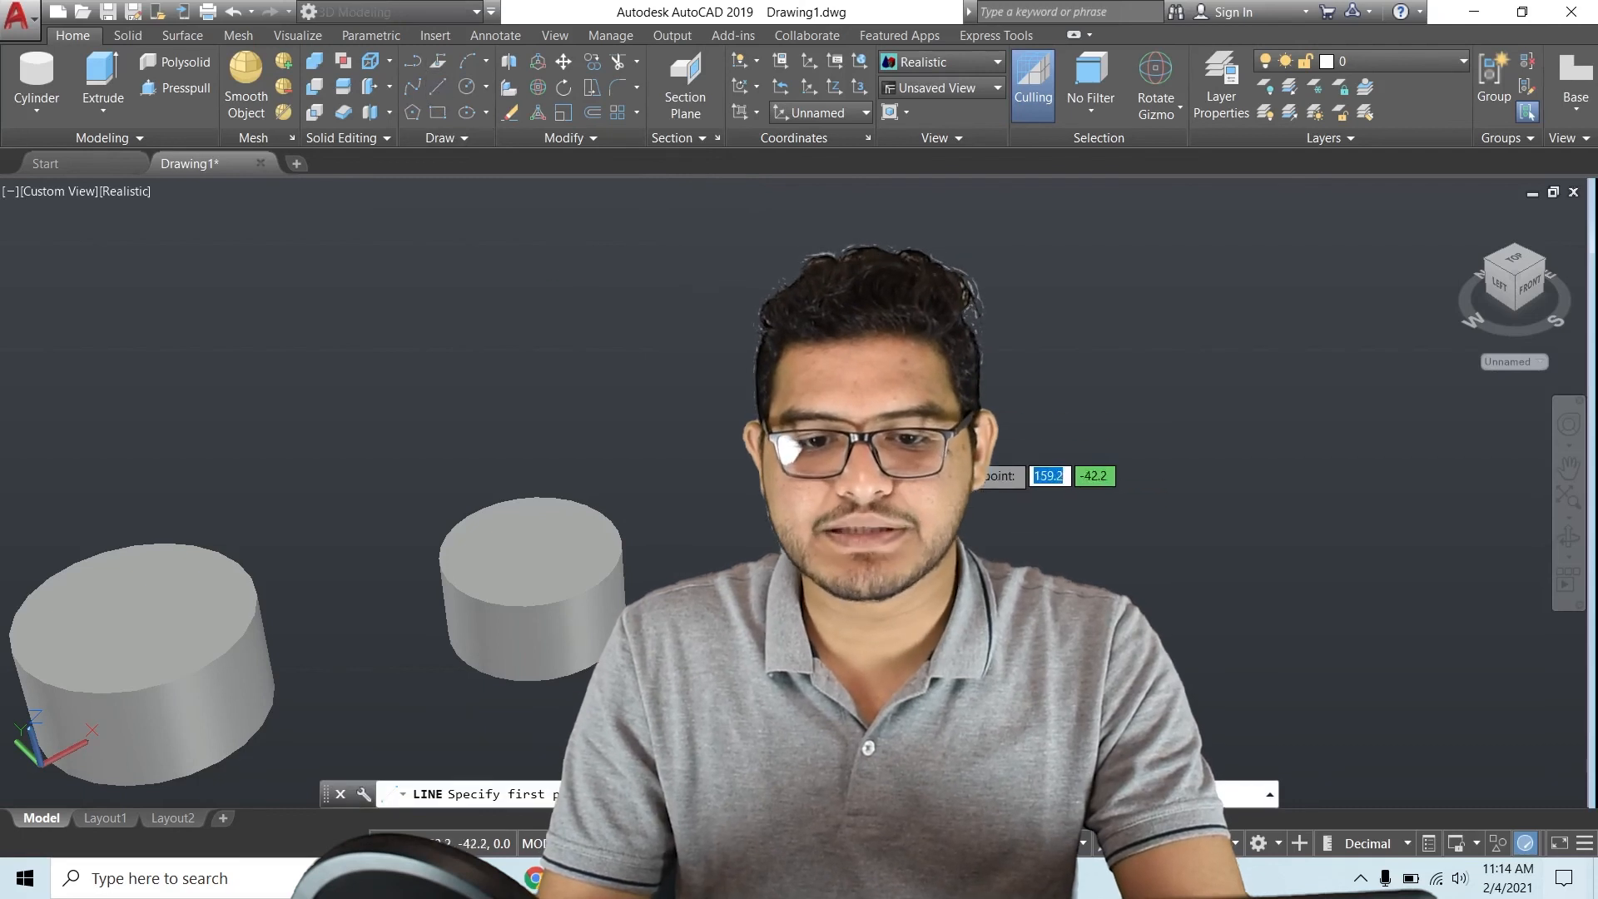
click(1051, 303)
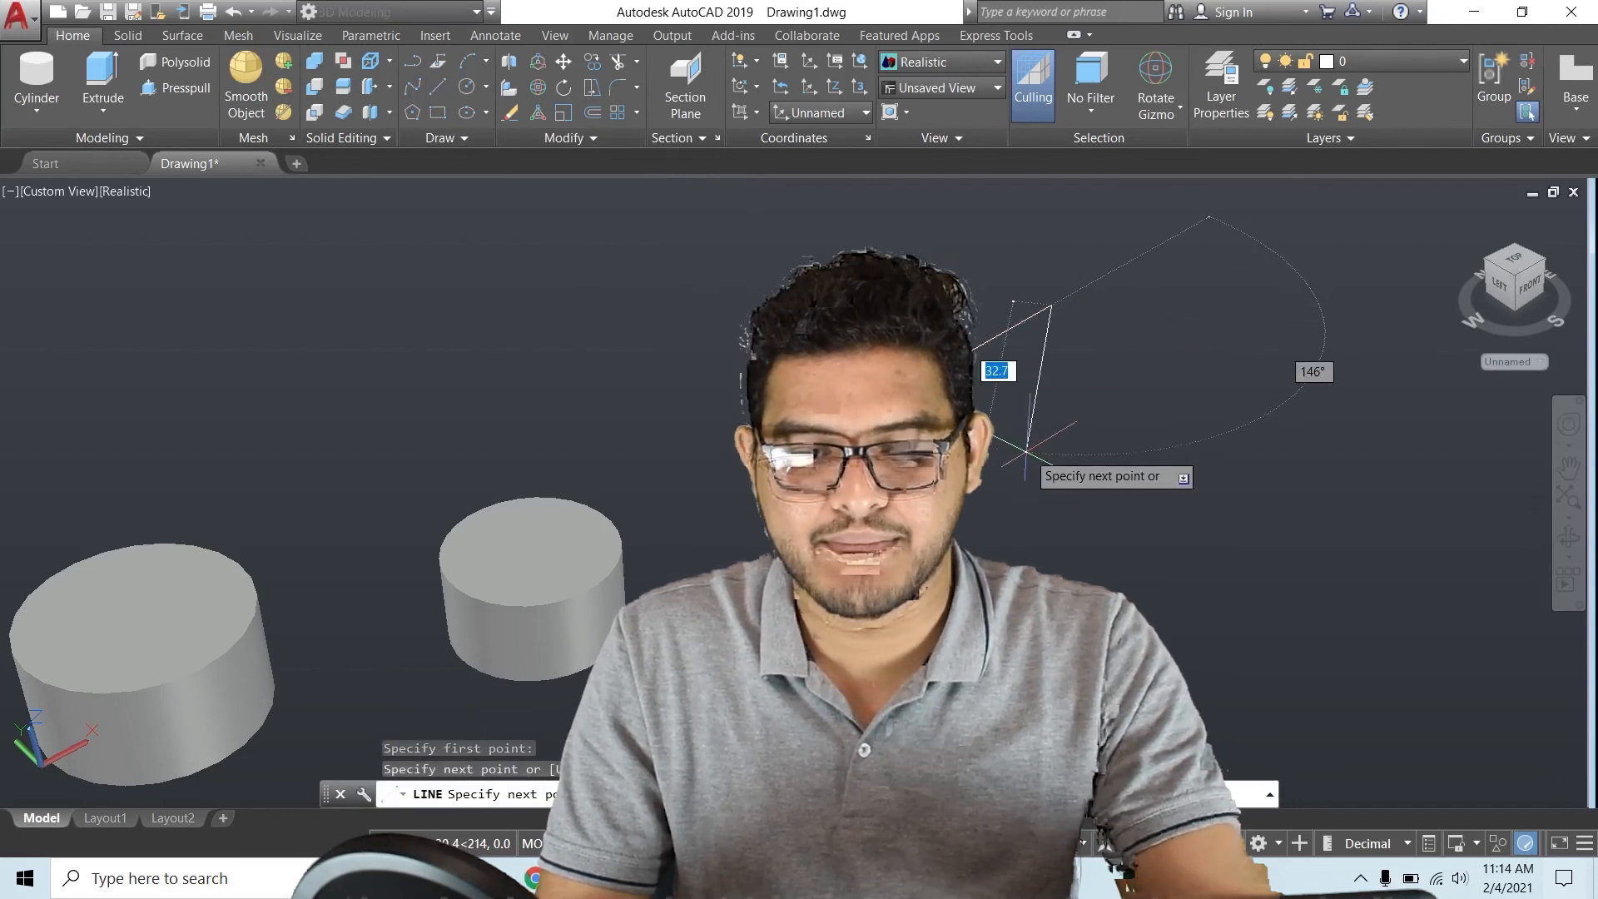
key(Return)
key(Return)
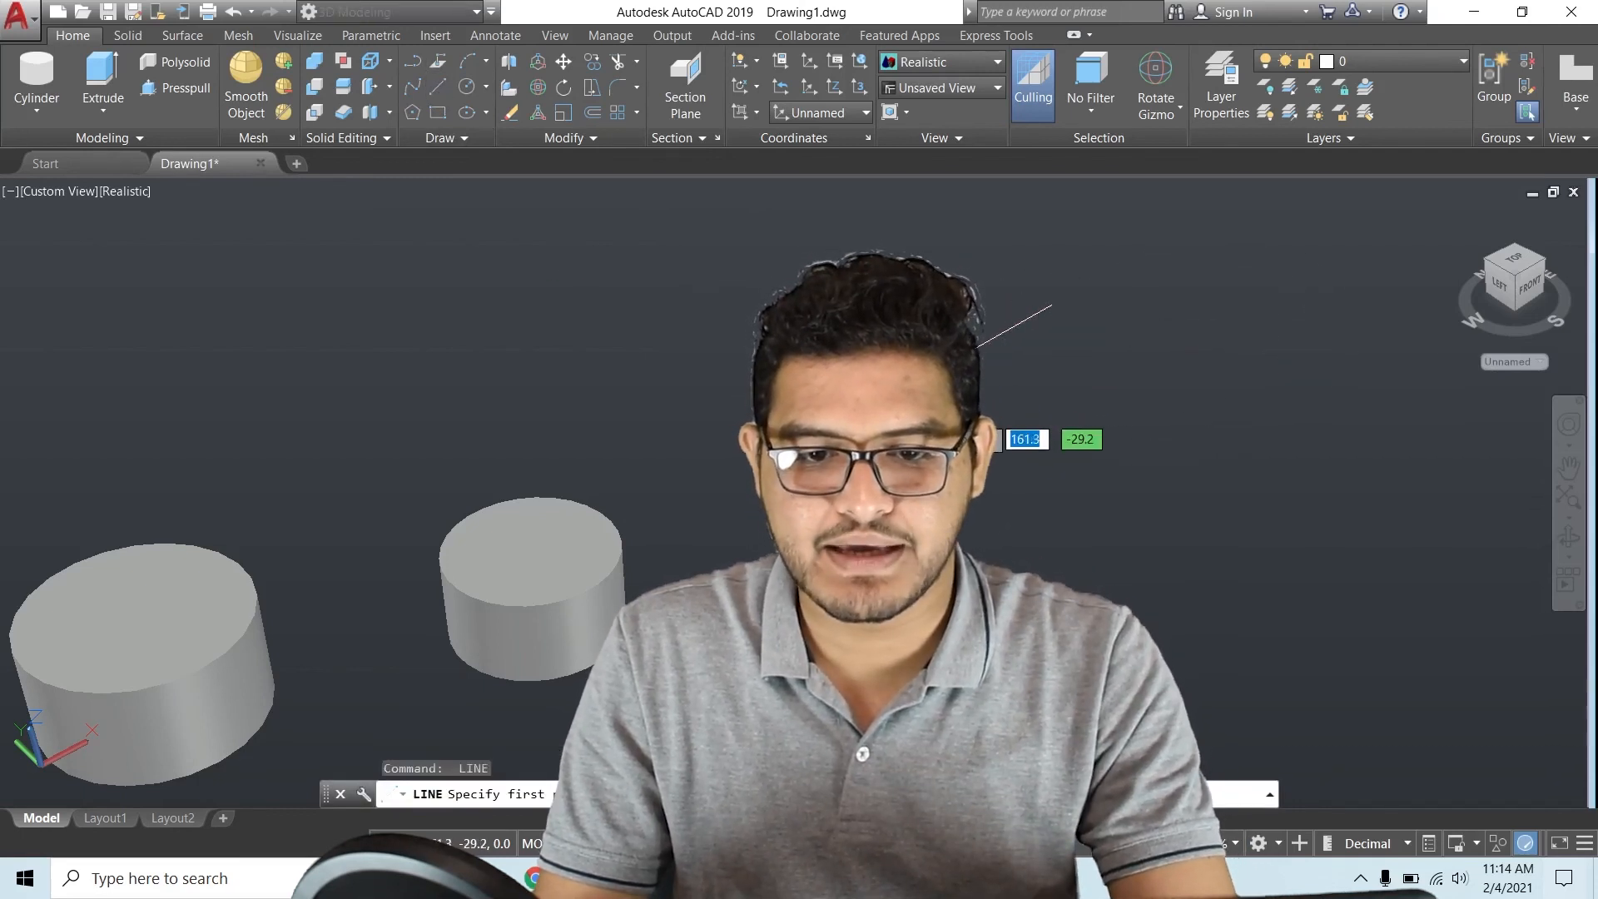
click(978, 342)
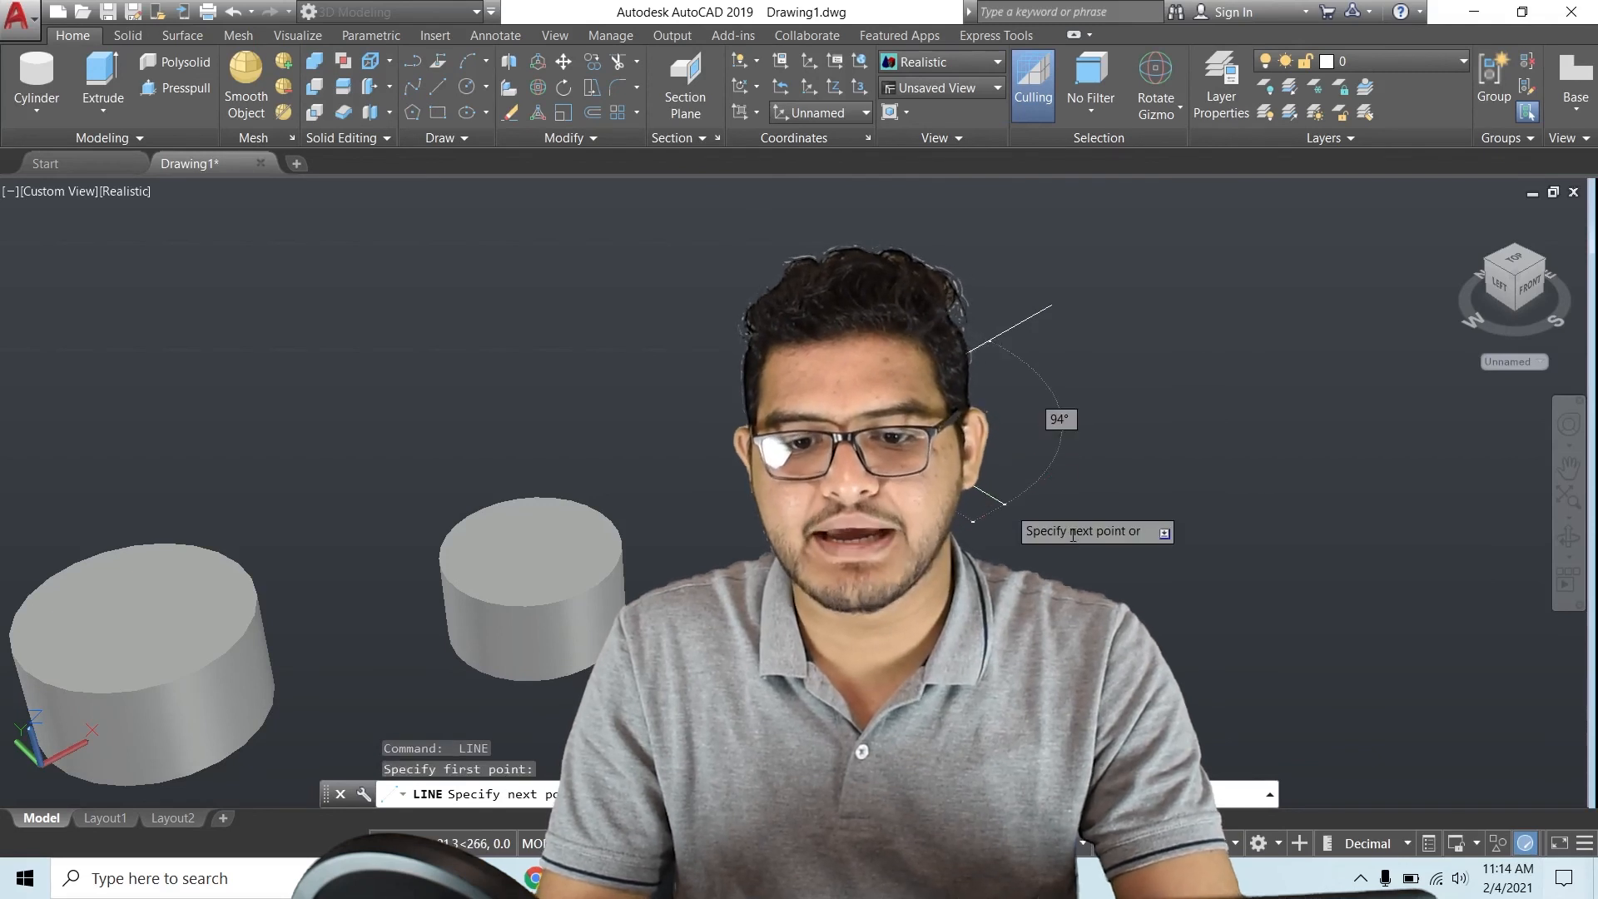
key(Return)
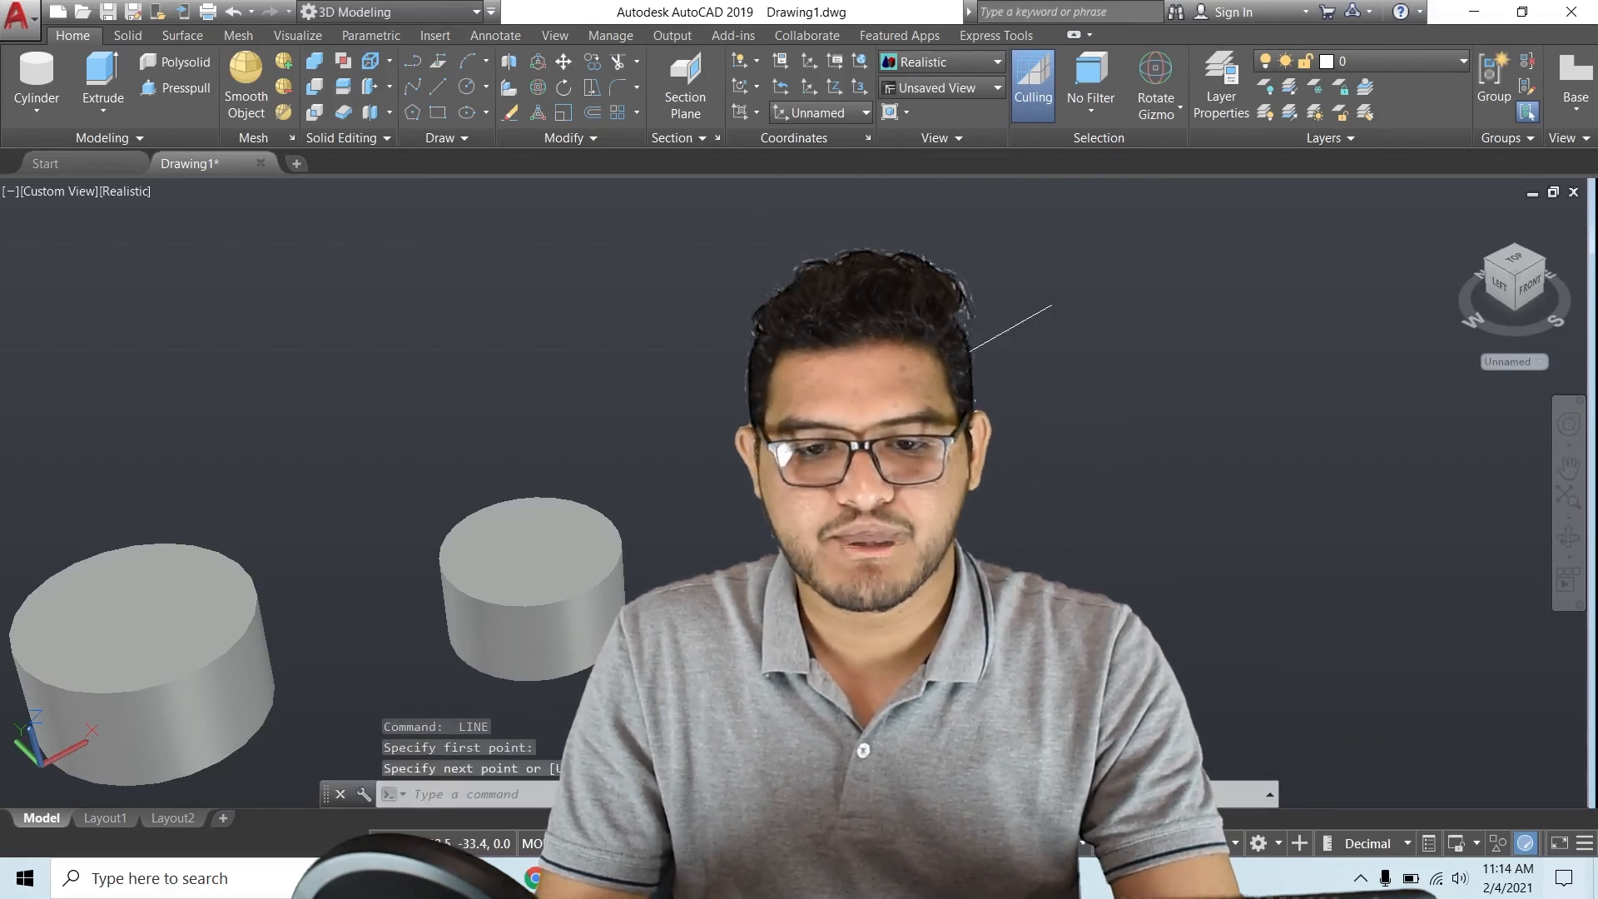
key(Return)
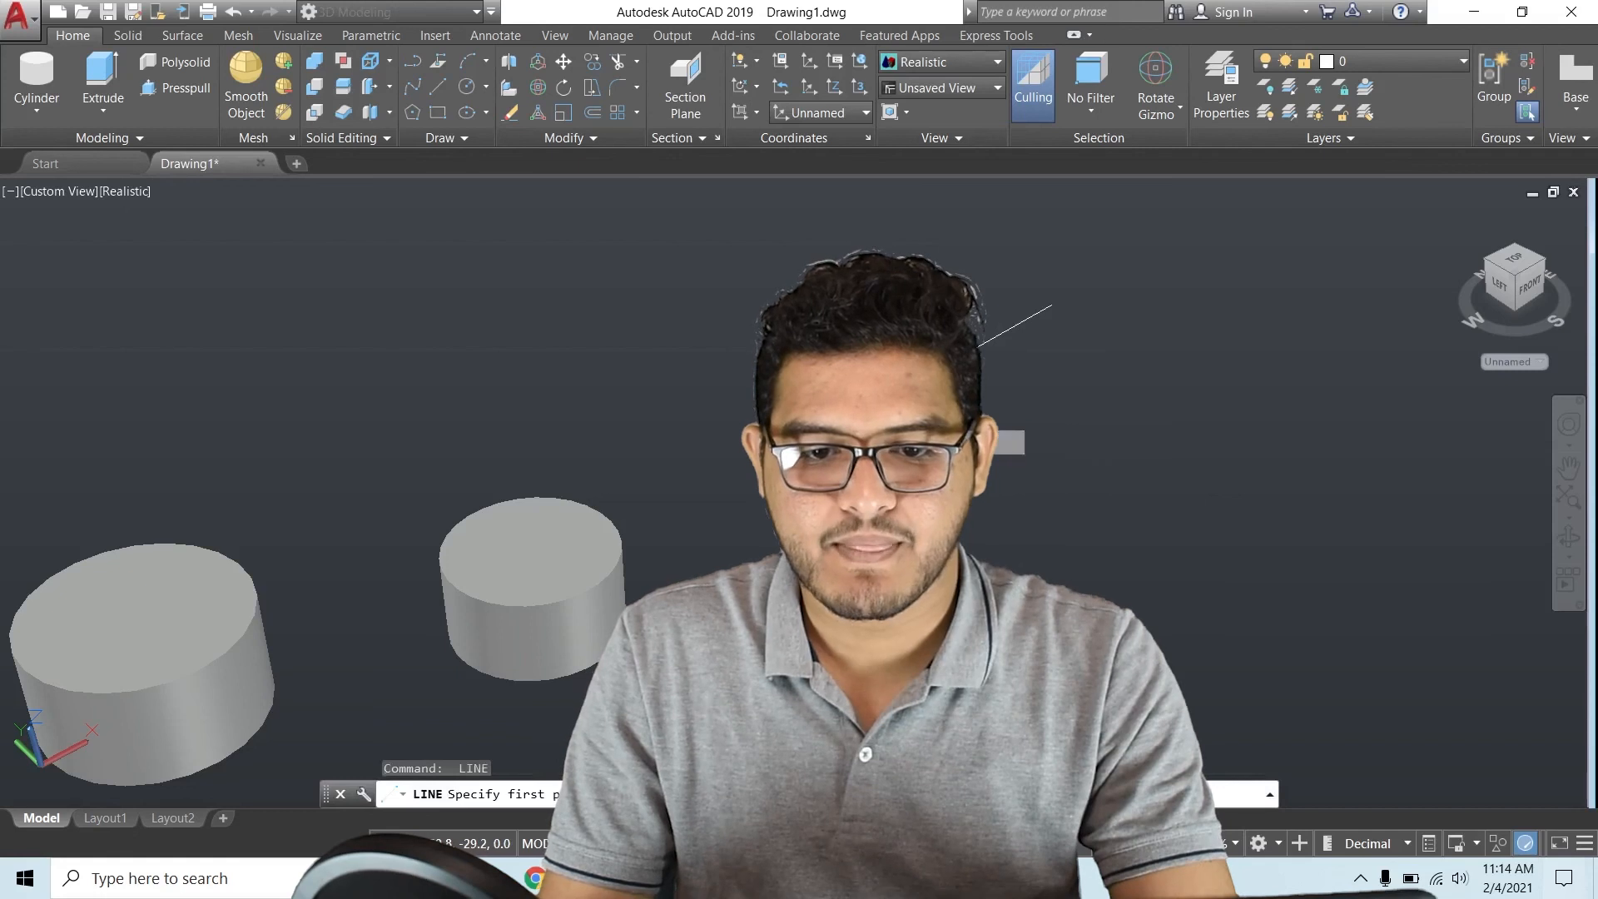
click(853, 417)
click(1053, 527)
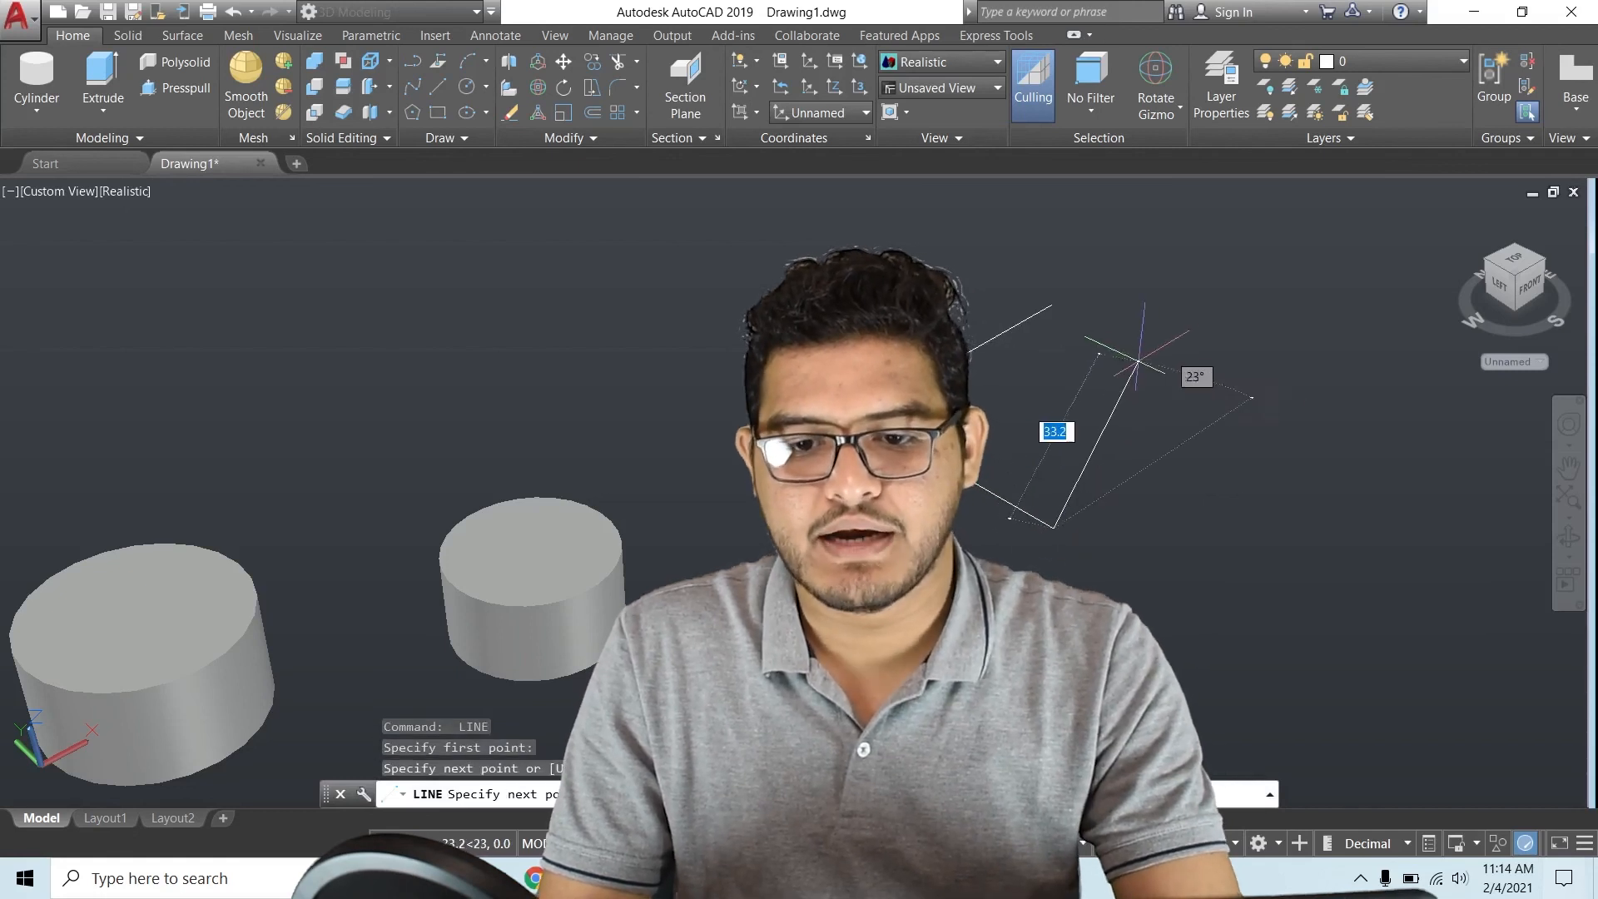
key(Return)
middle_drag(1134, 363, 941, 417)
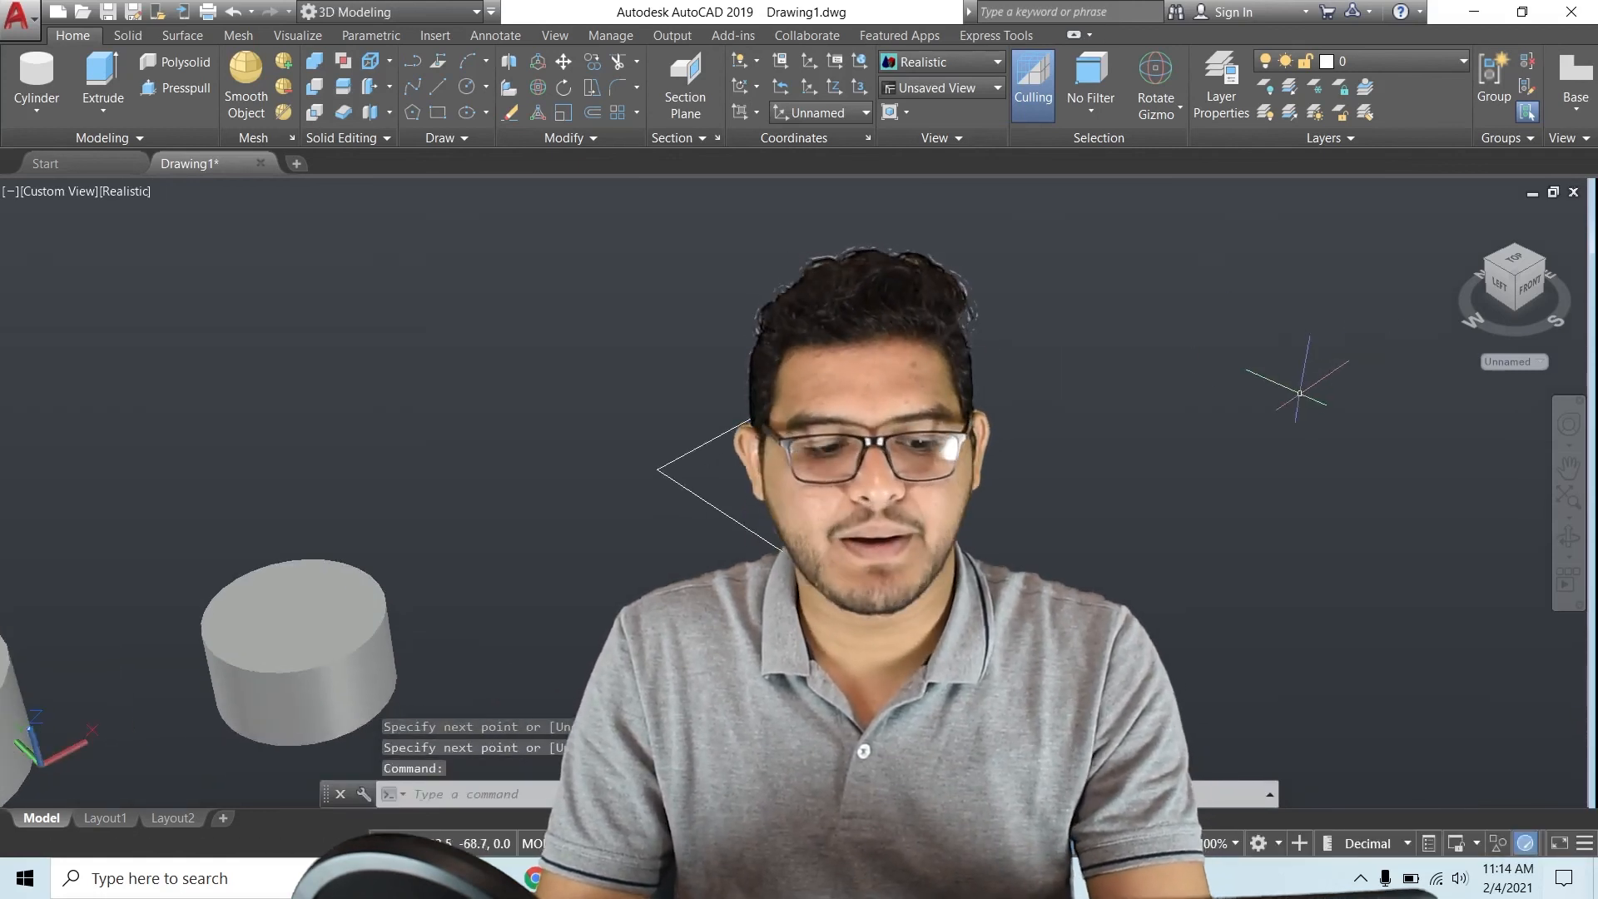
shift+middle_drag(1273, 400, 1224, 446)
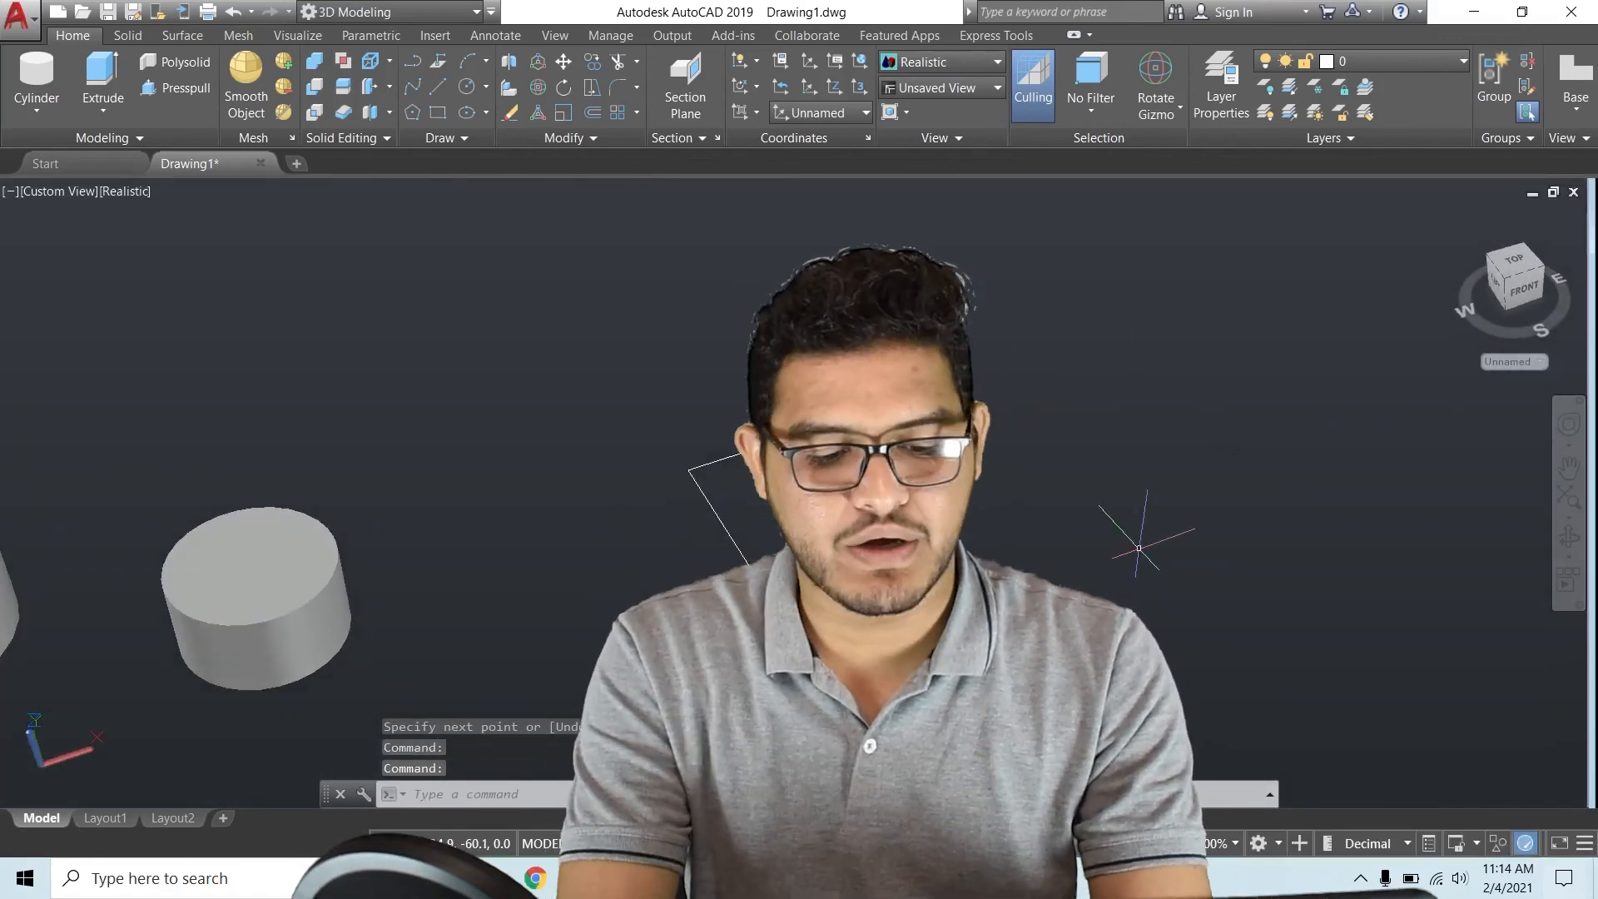
text(l)
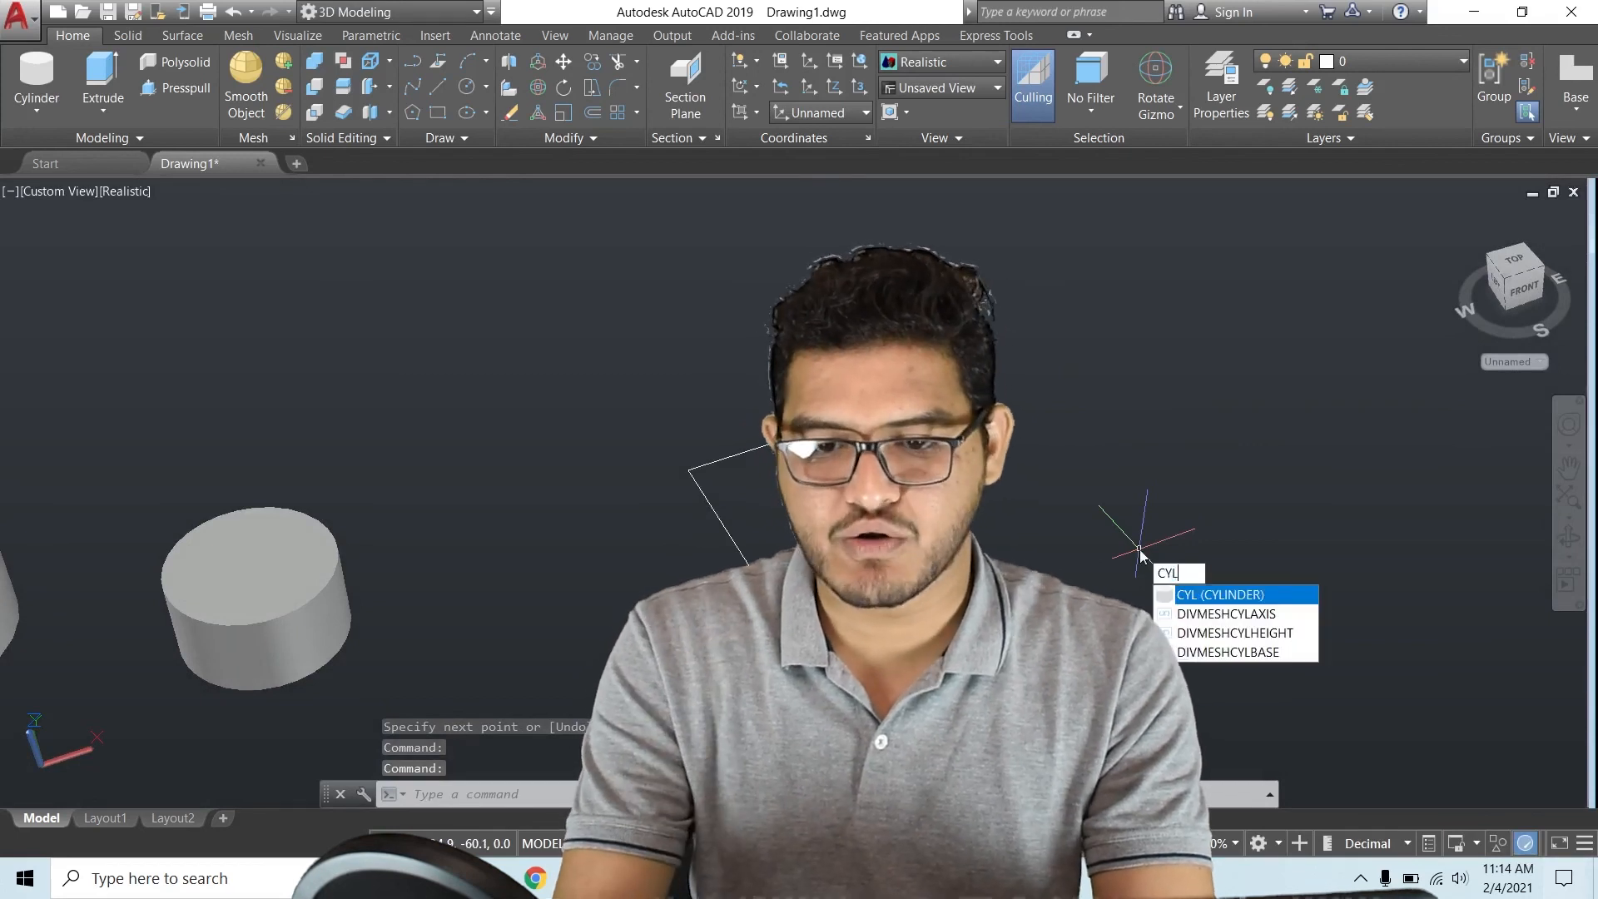
key(Return)
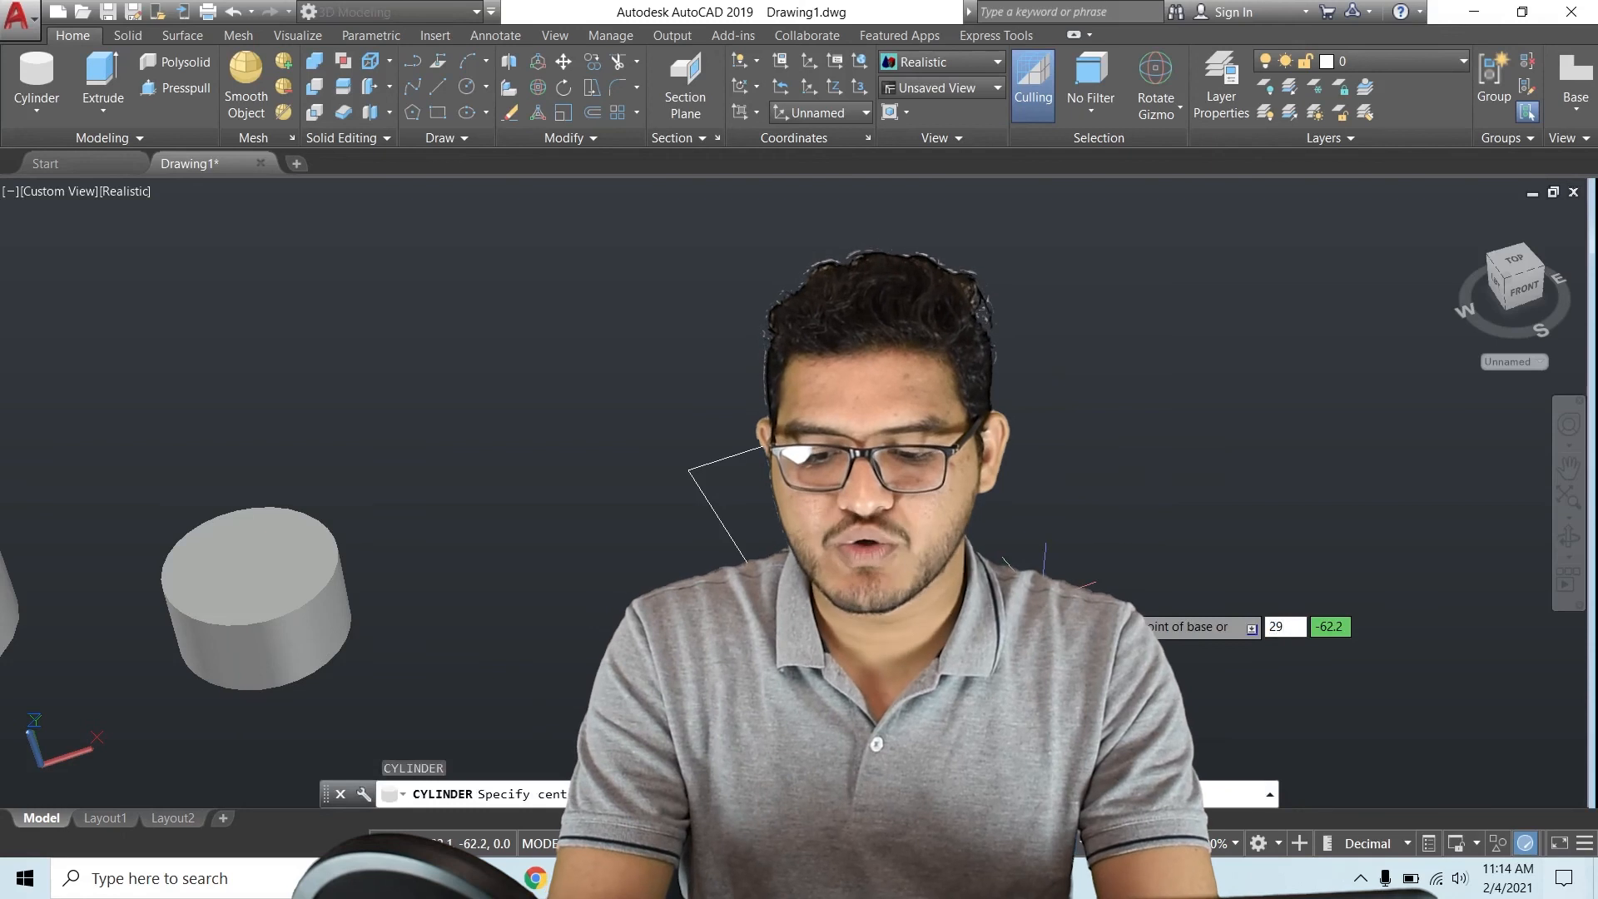
key(Return)
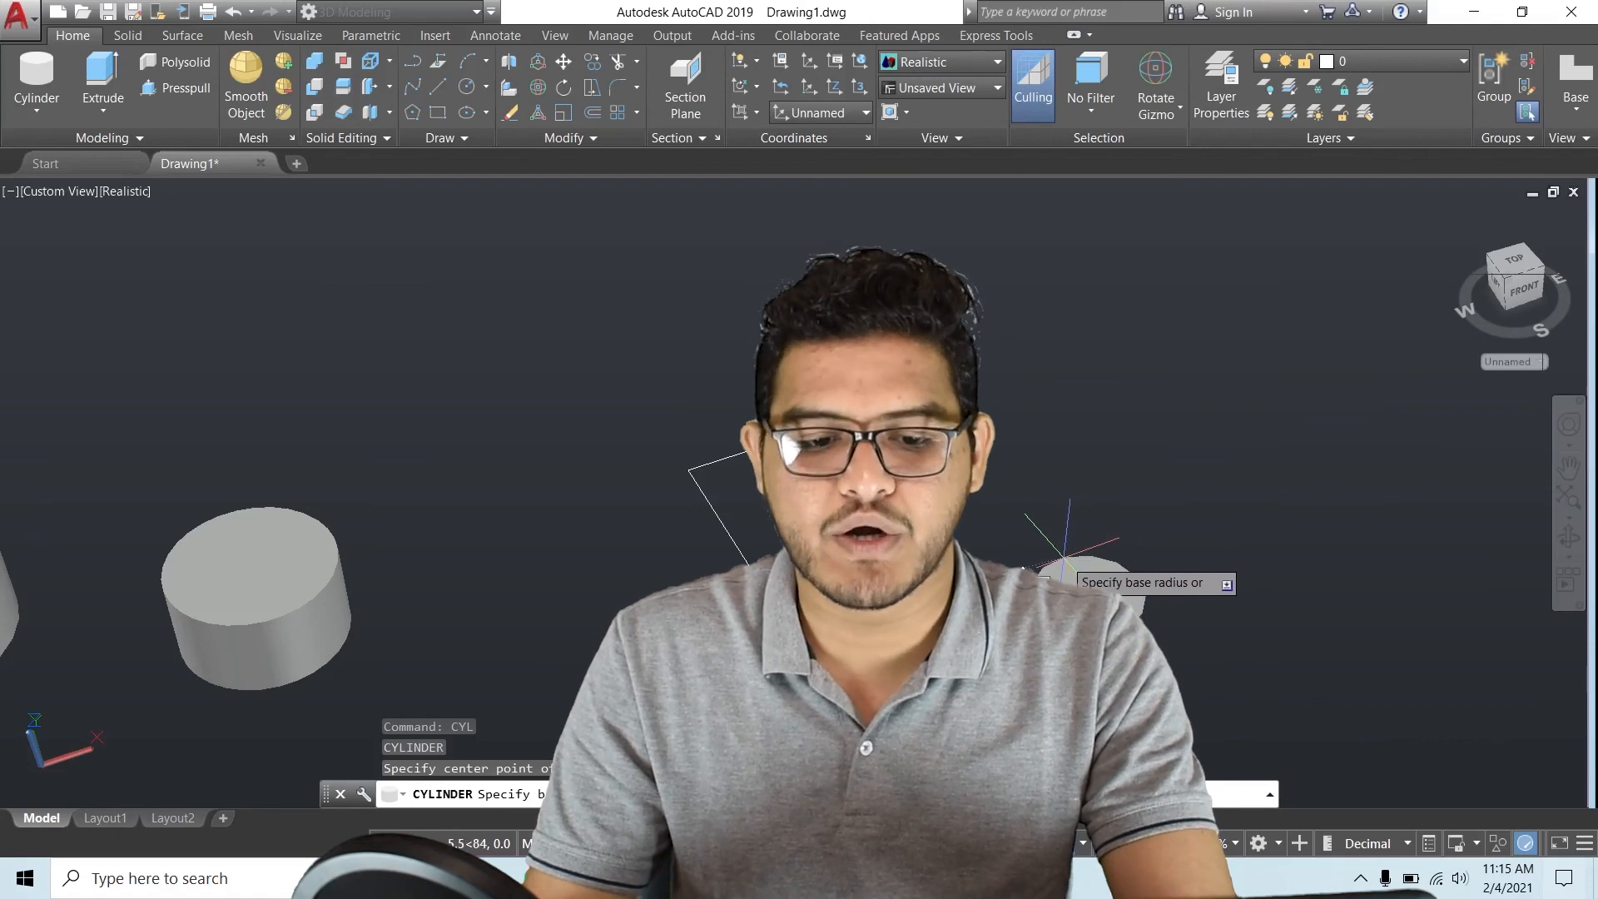
key(Escape)
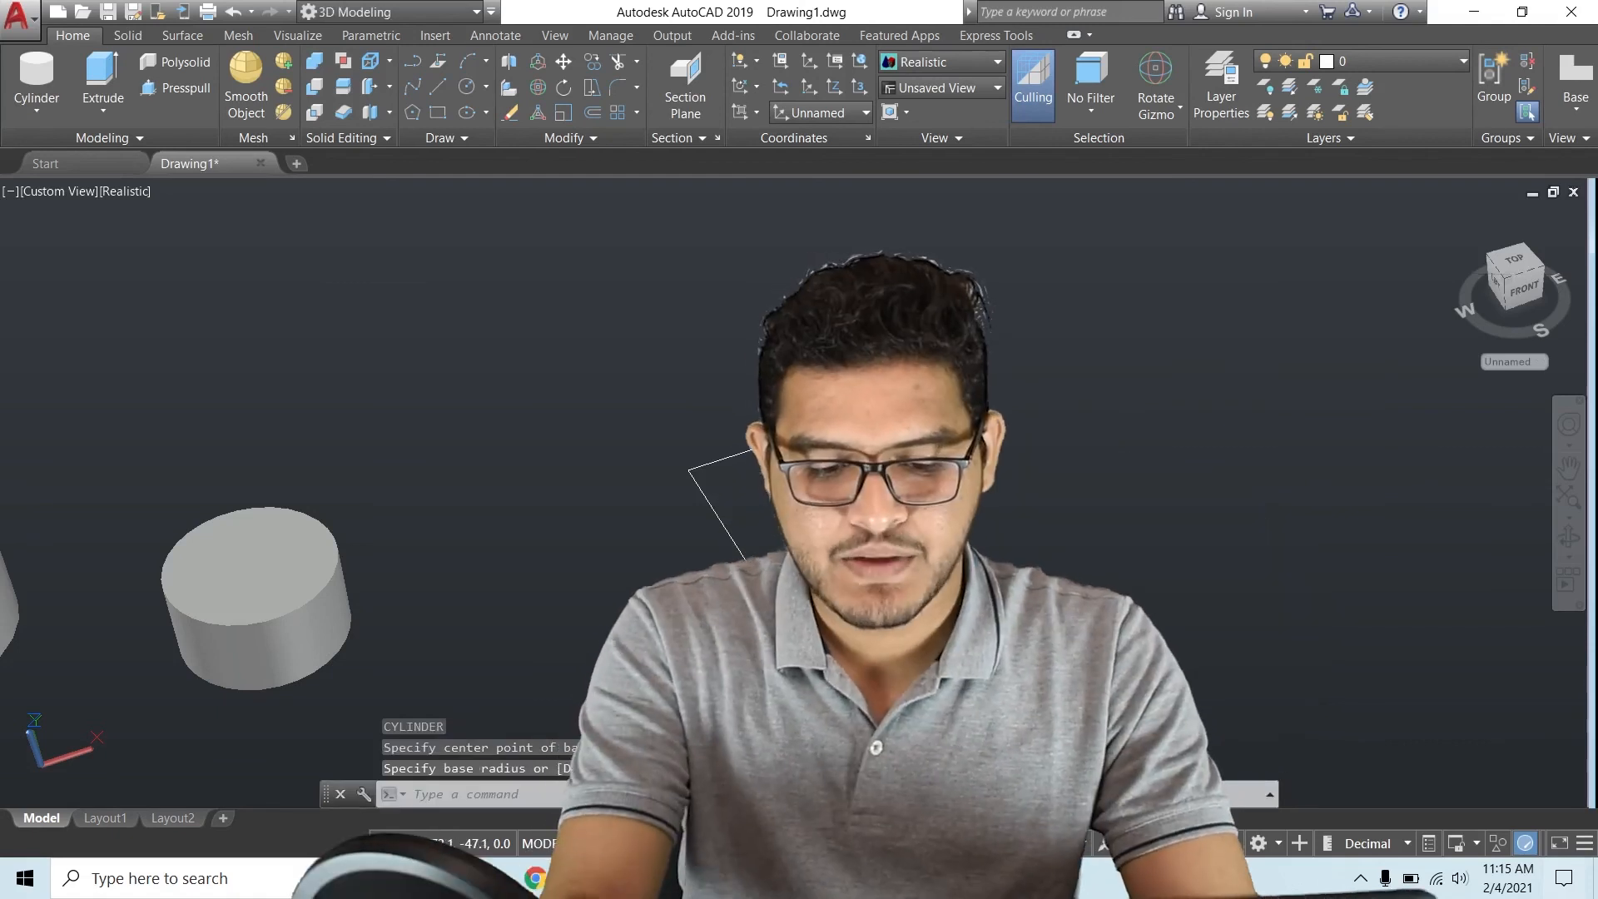
Create a third cylinder over the V-shaped lines, defining its base with the 2P option at about 43.2 diameter and picking its height
key(Return)
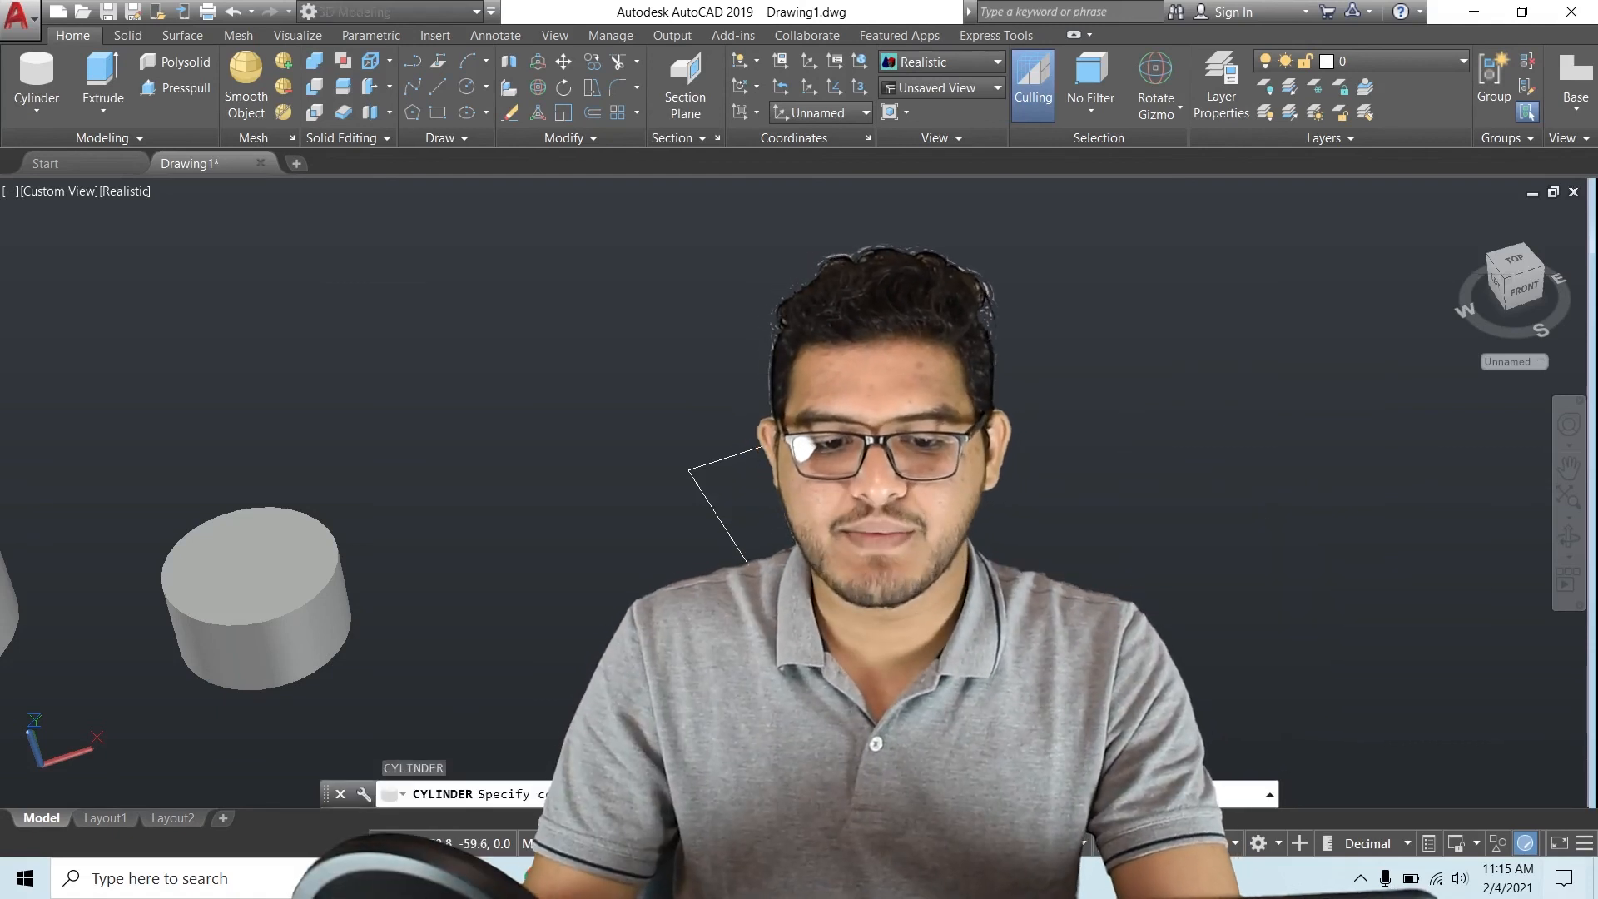
key(Return)
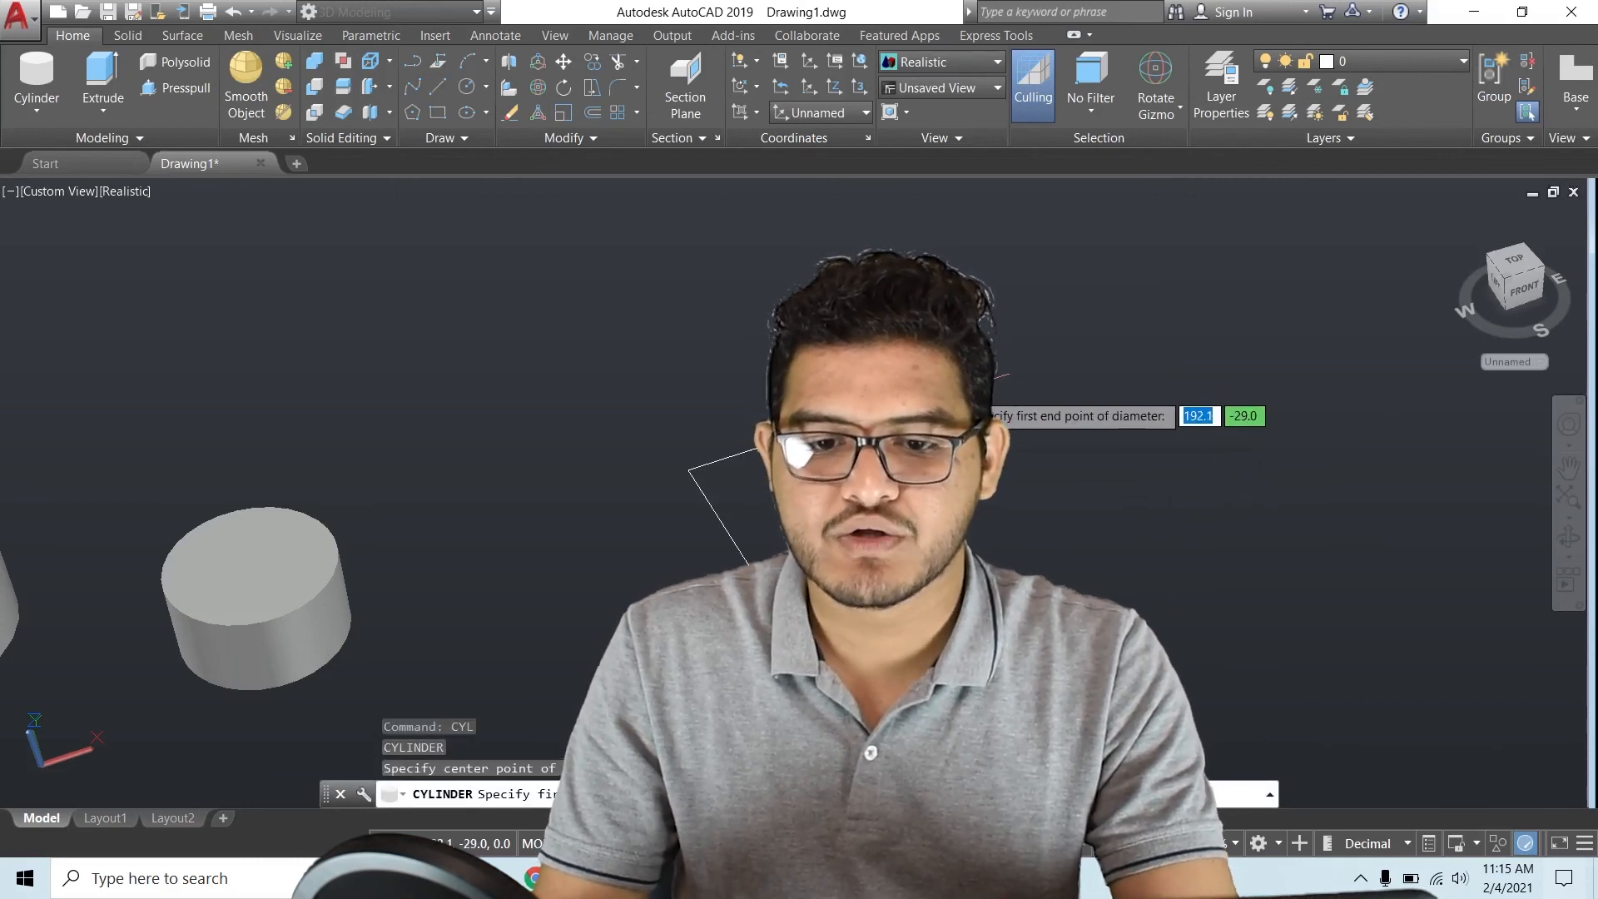
click(947, 389)
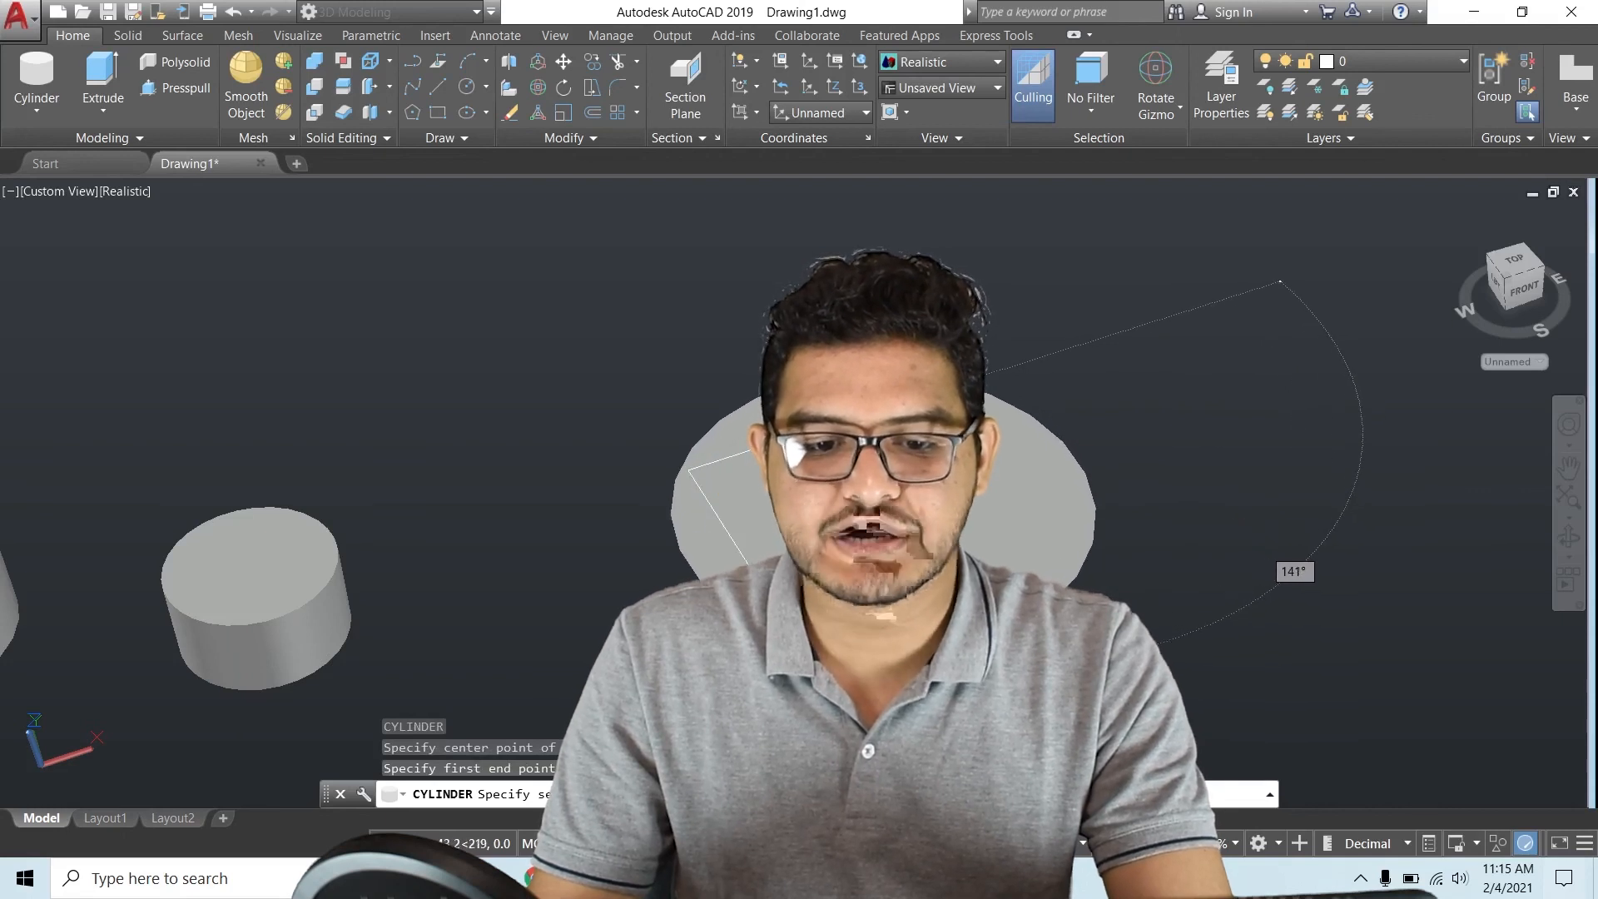
scroll(815, 653, up, 2)
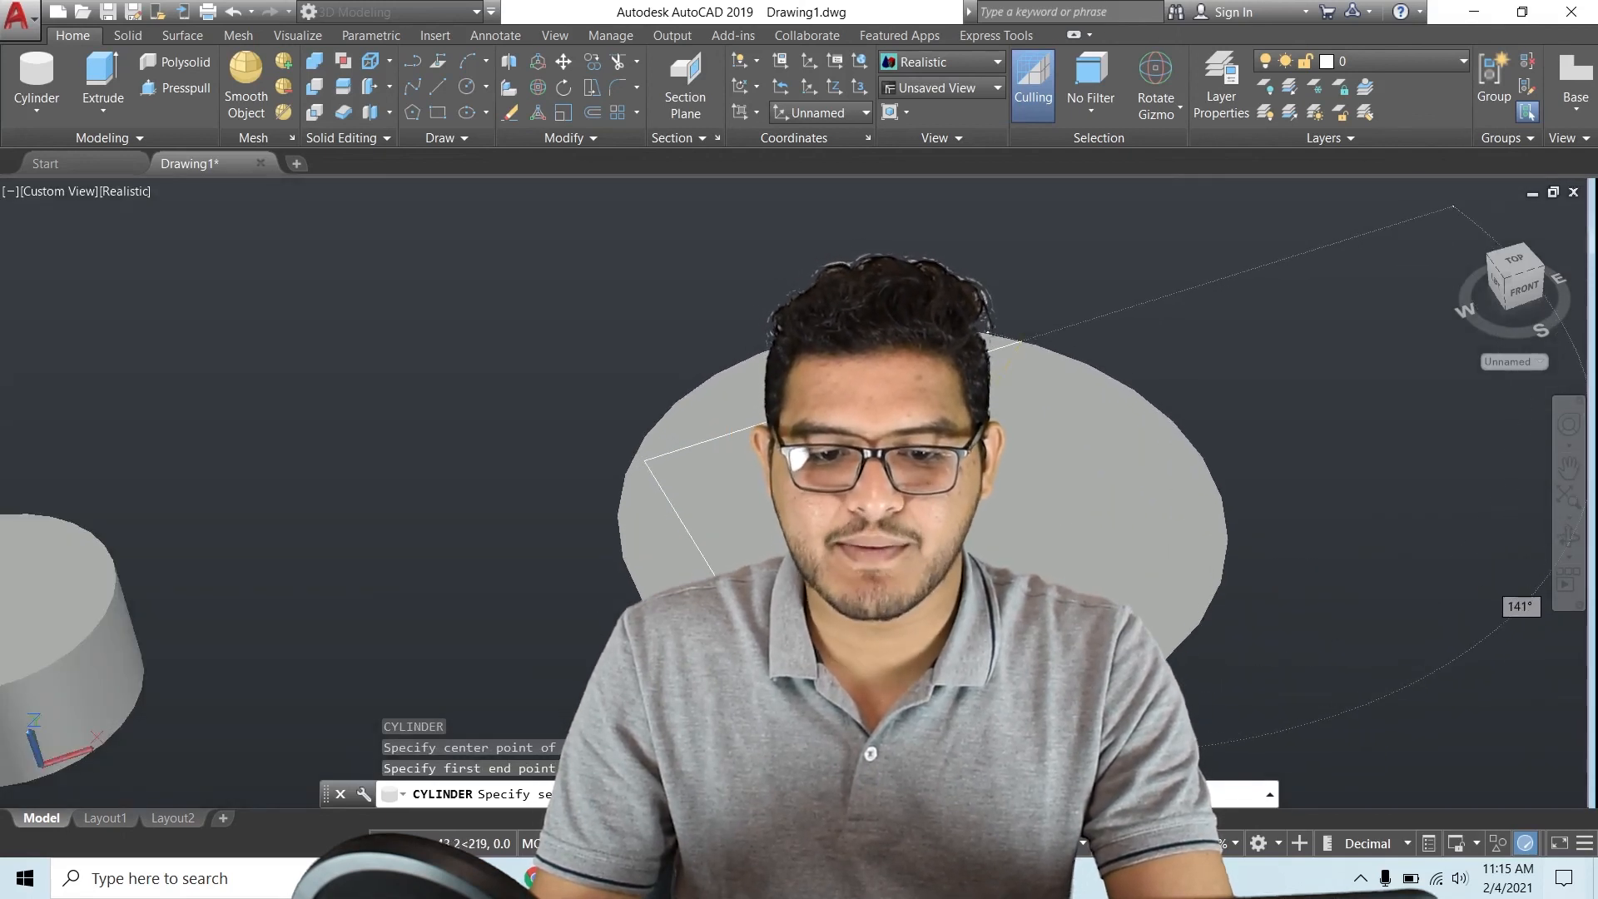
click(822, 722)
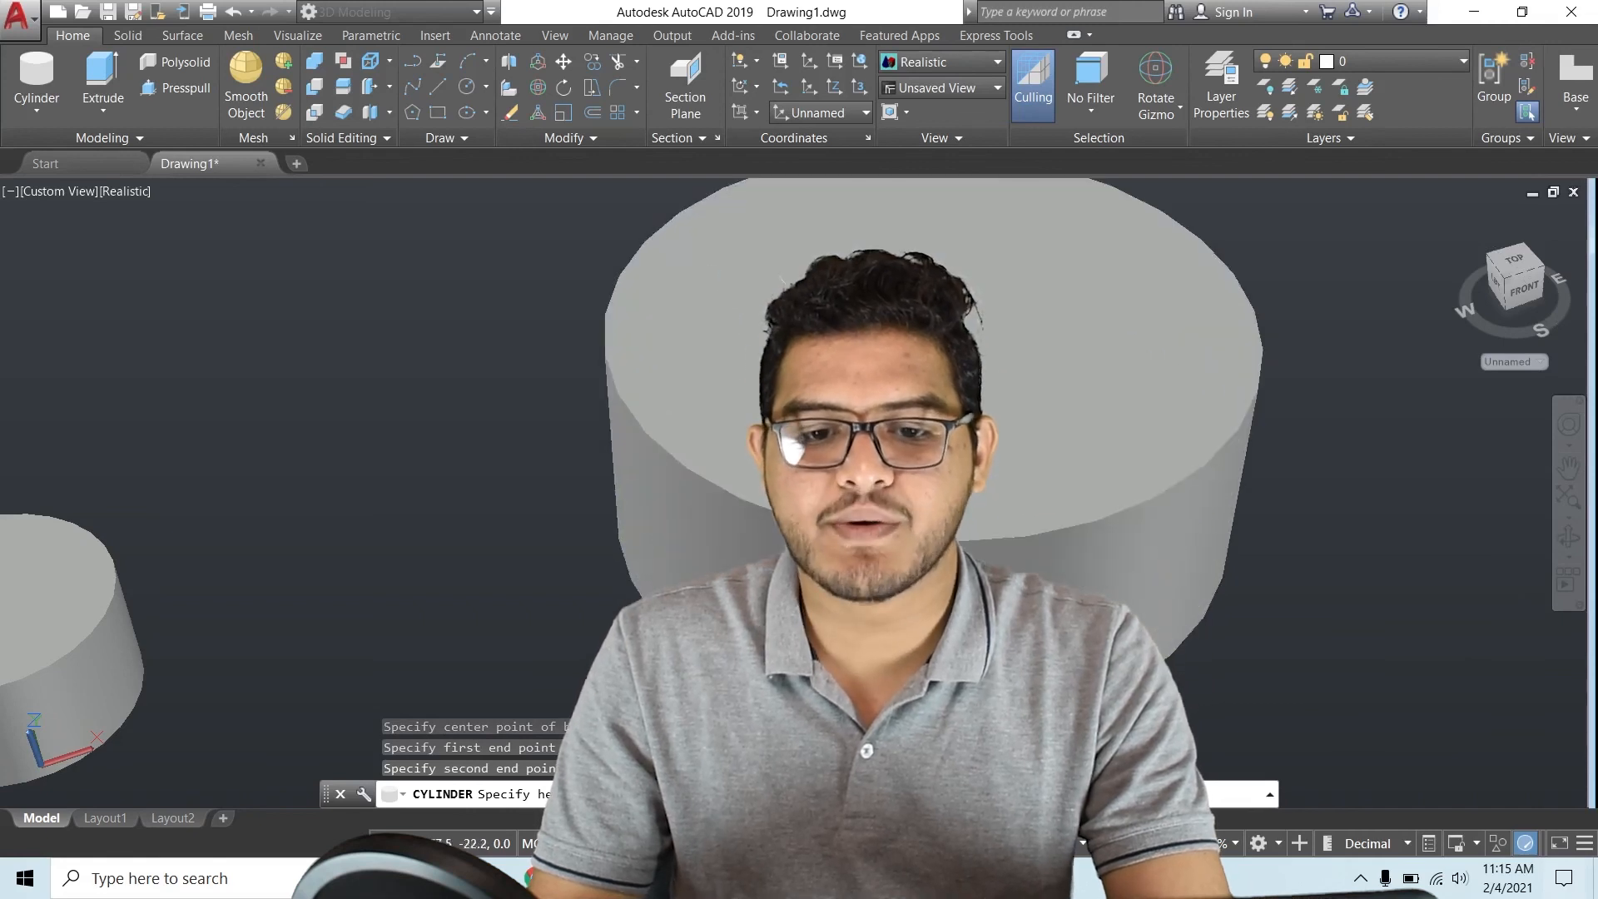
scroll(754, 499, down, 2)
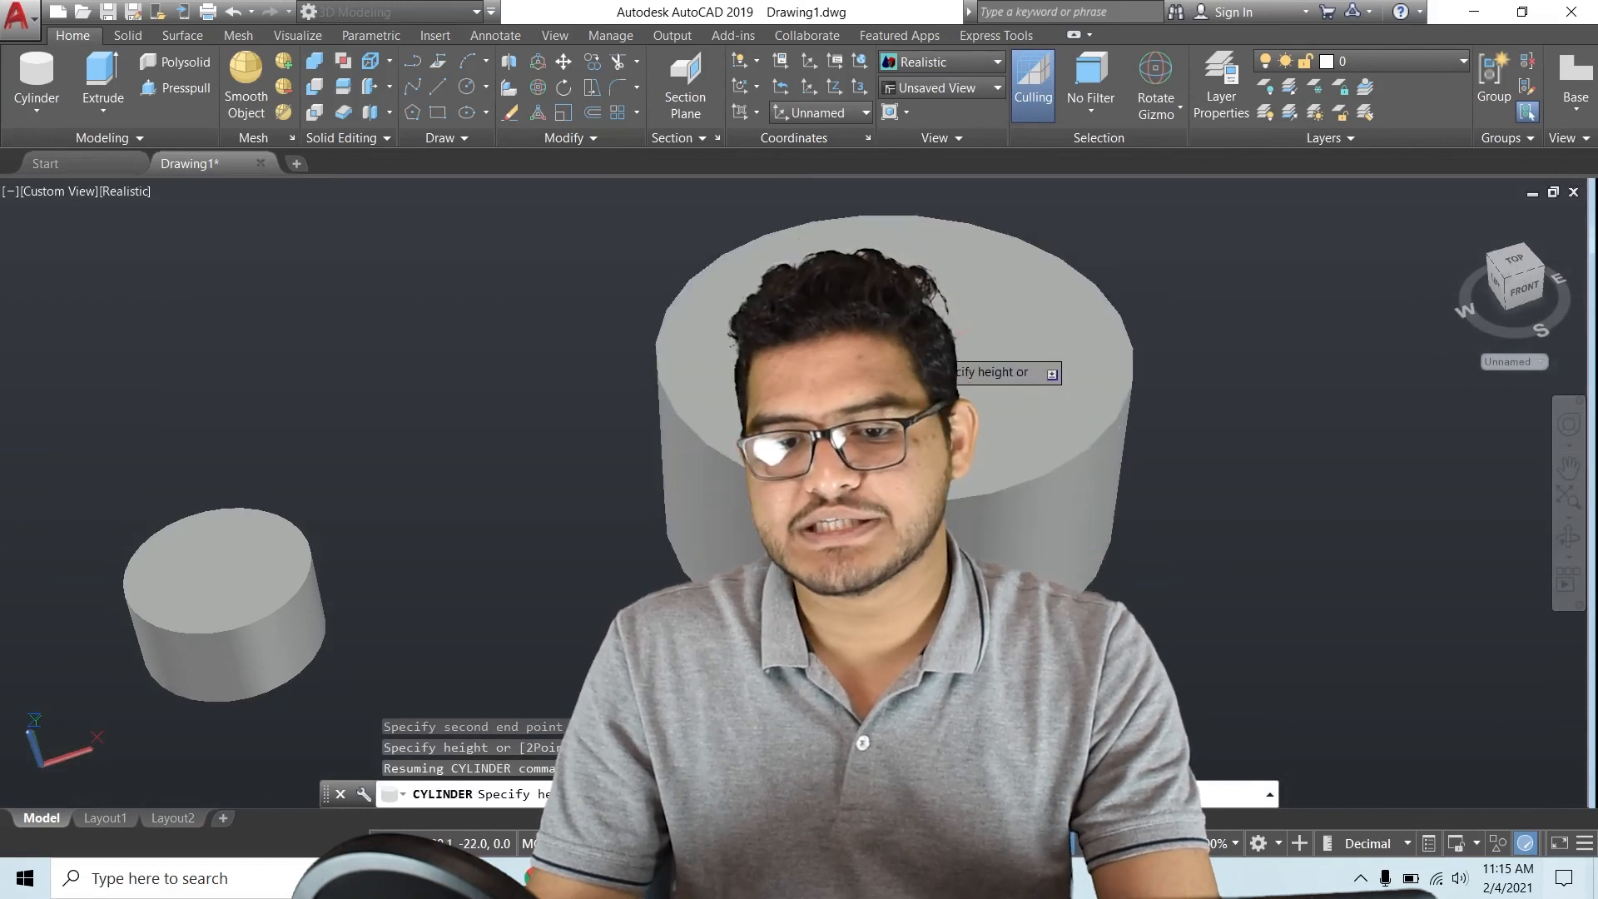
click(957, 325)
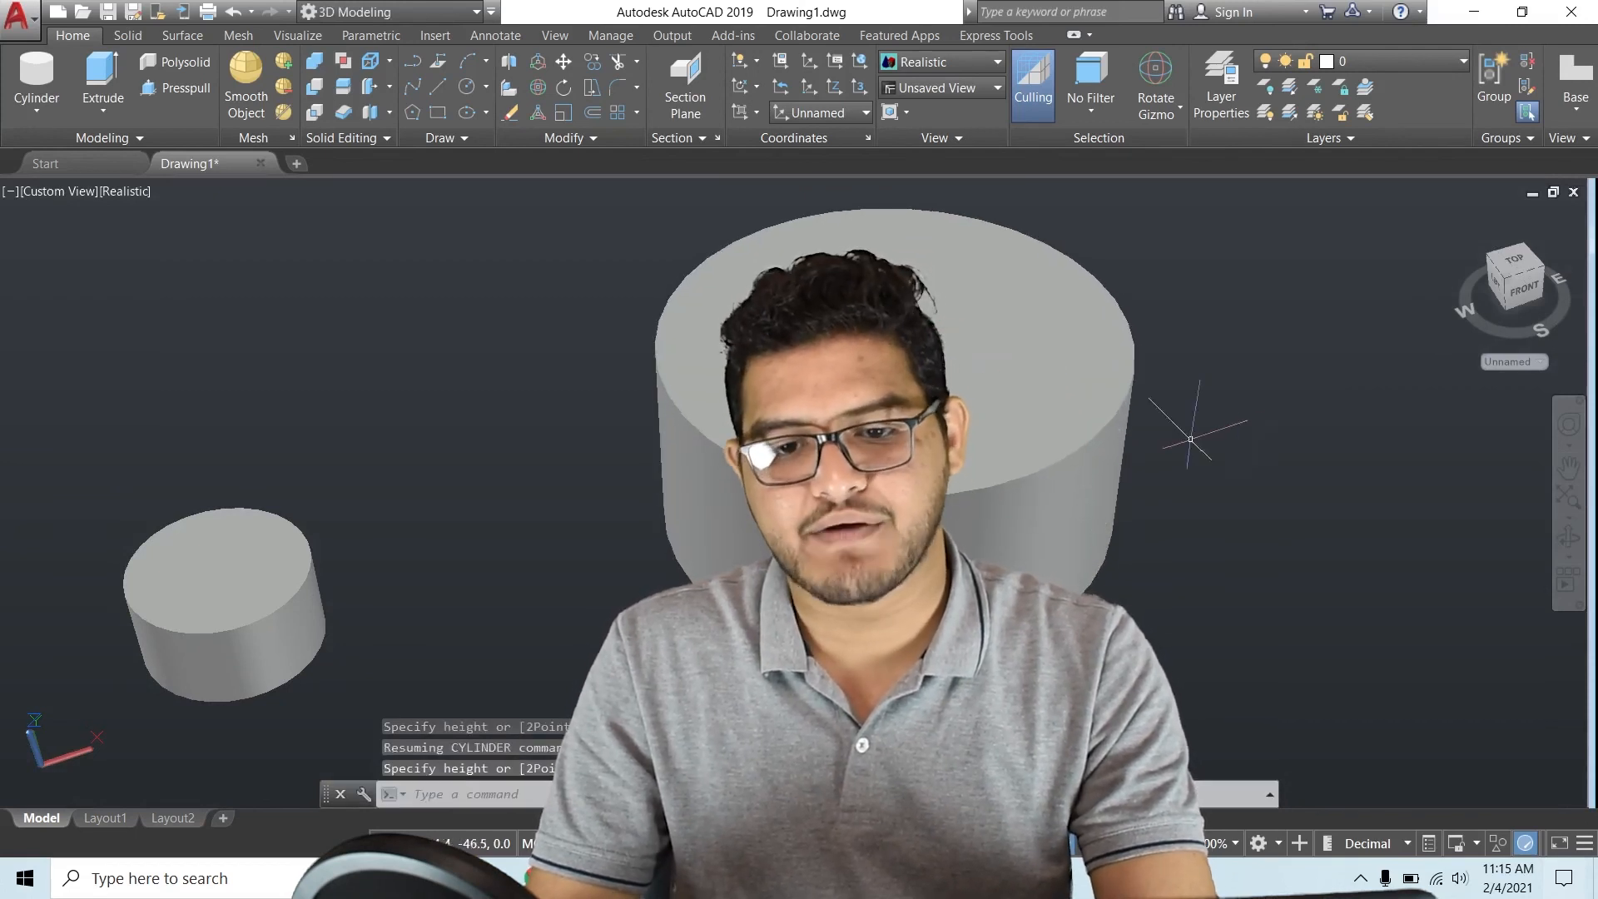
Draw two separate, diverging straight lines in the empty area beside the third cylinder, the first about 77 units long
scroll(1257, 399, down, 2)
middle_drag(1256, 405, 1106, 421)
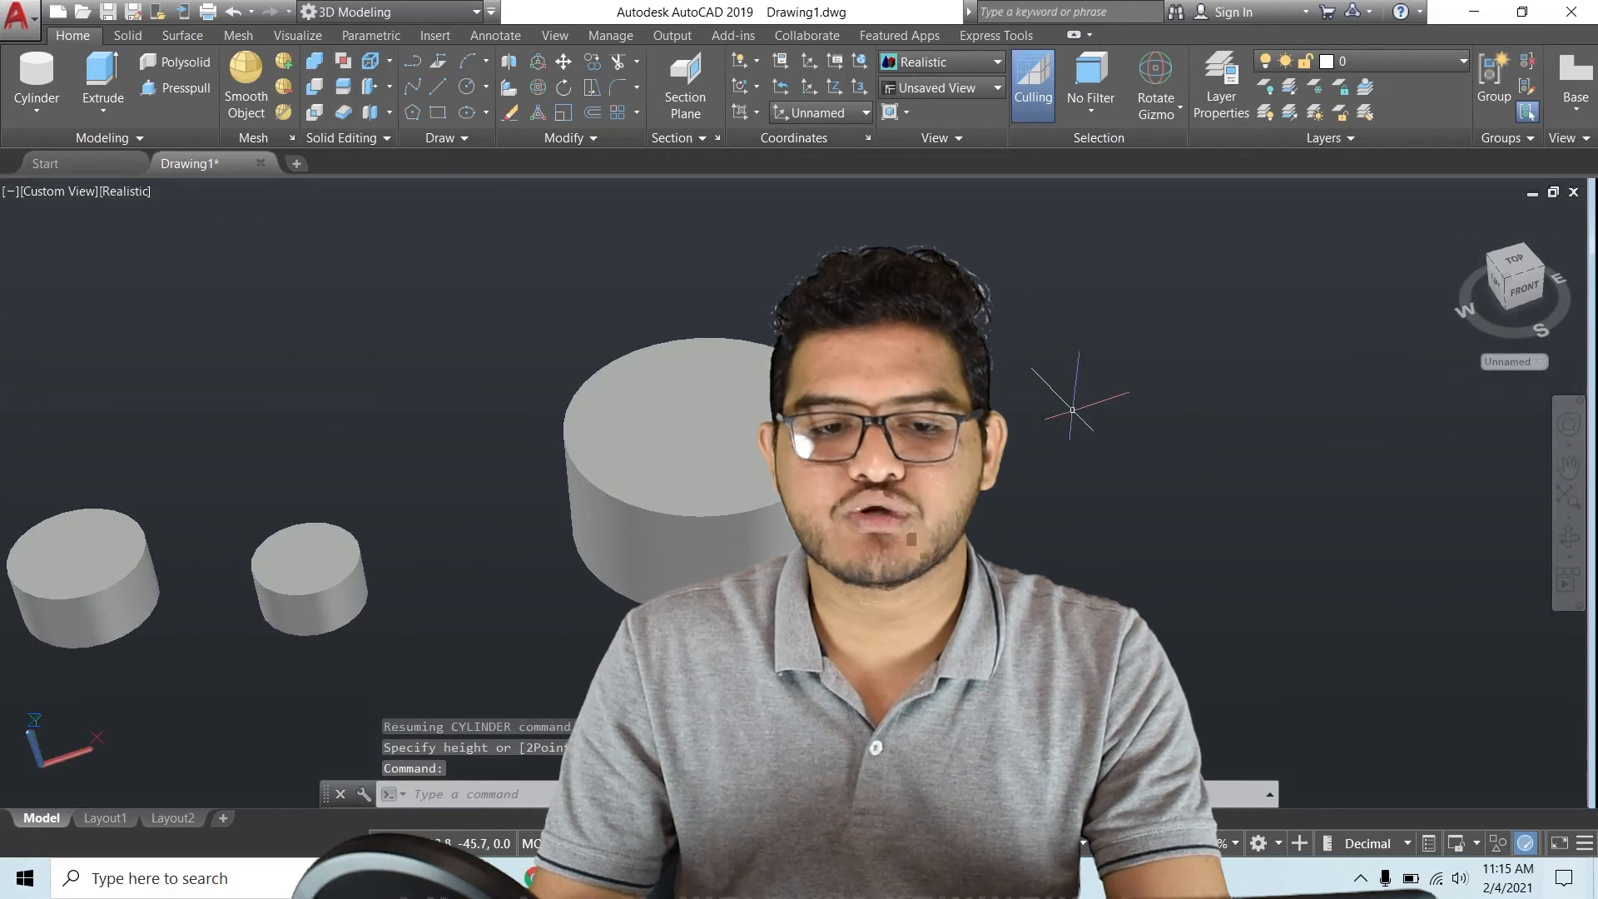
click(438, 88)
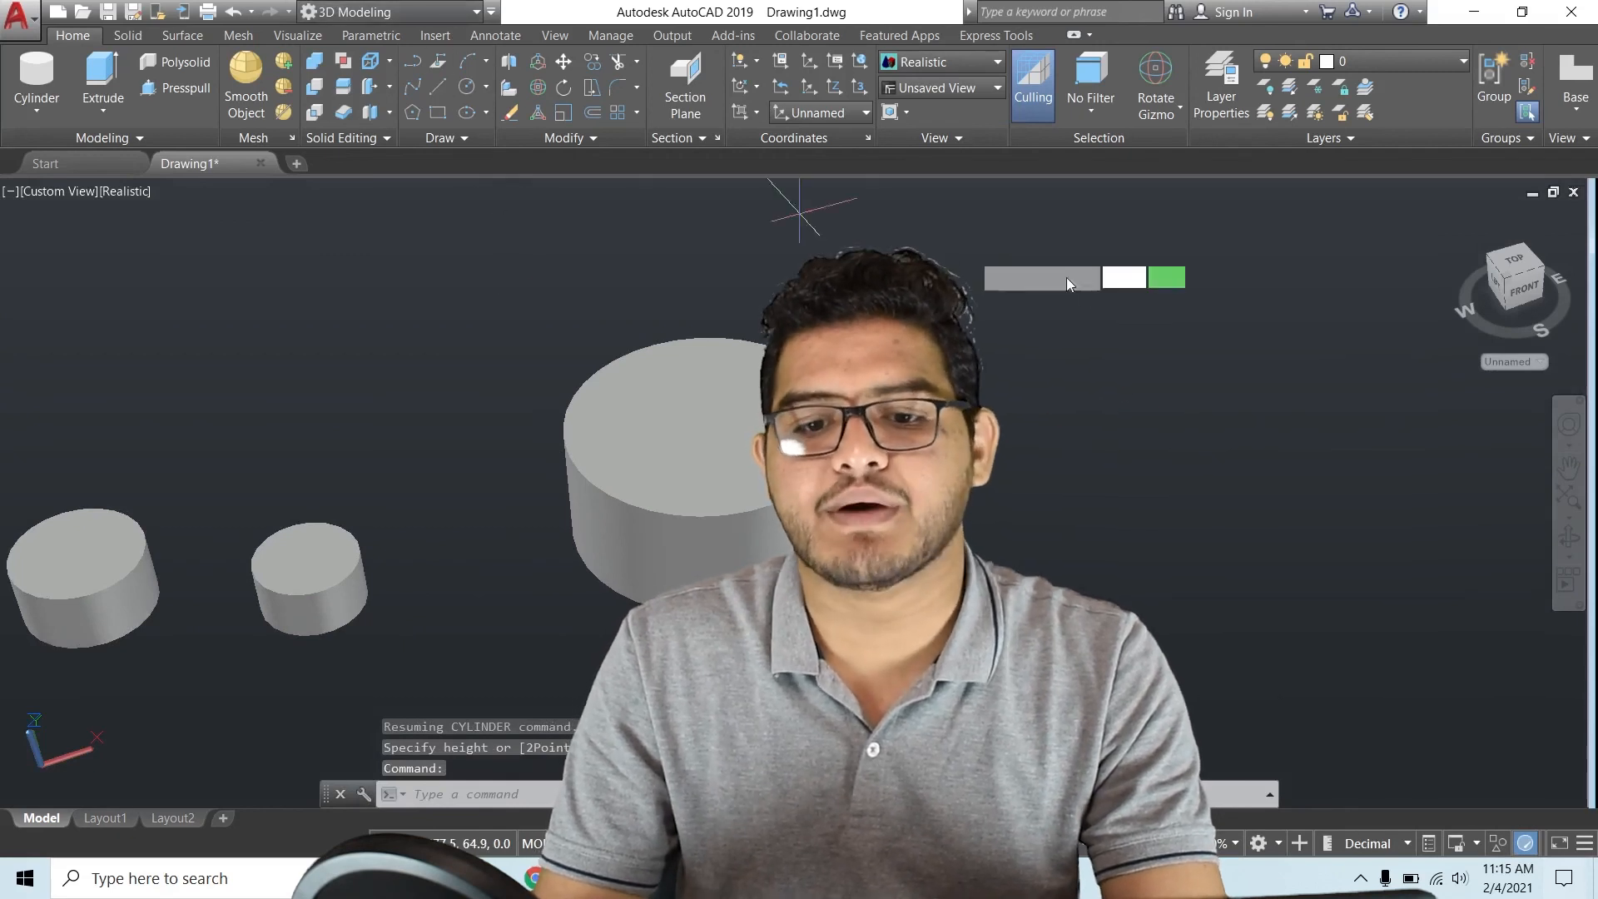
click(1051, 410)
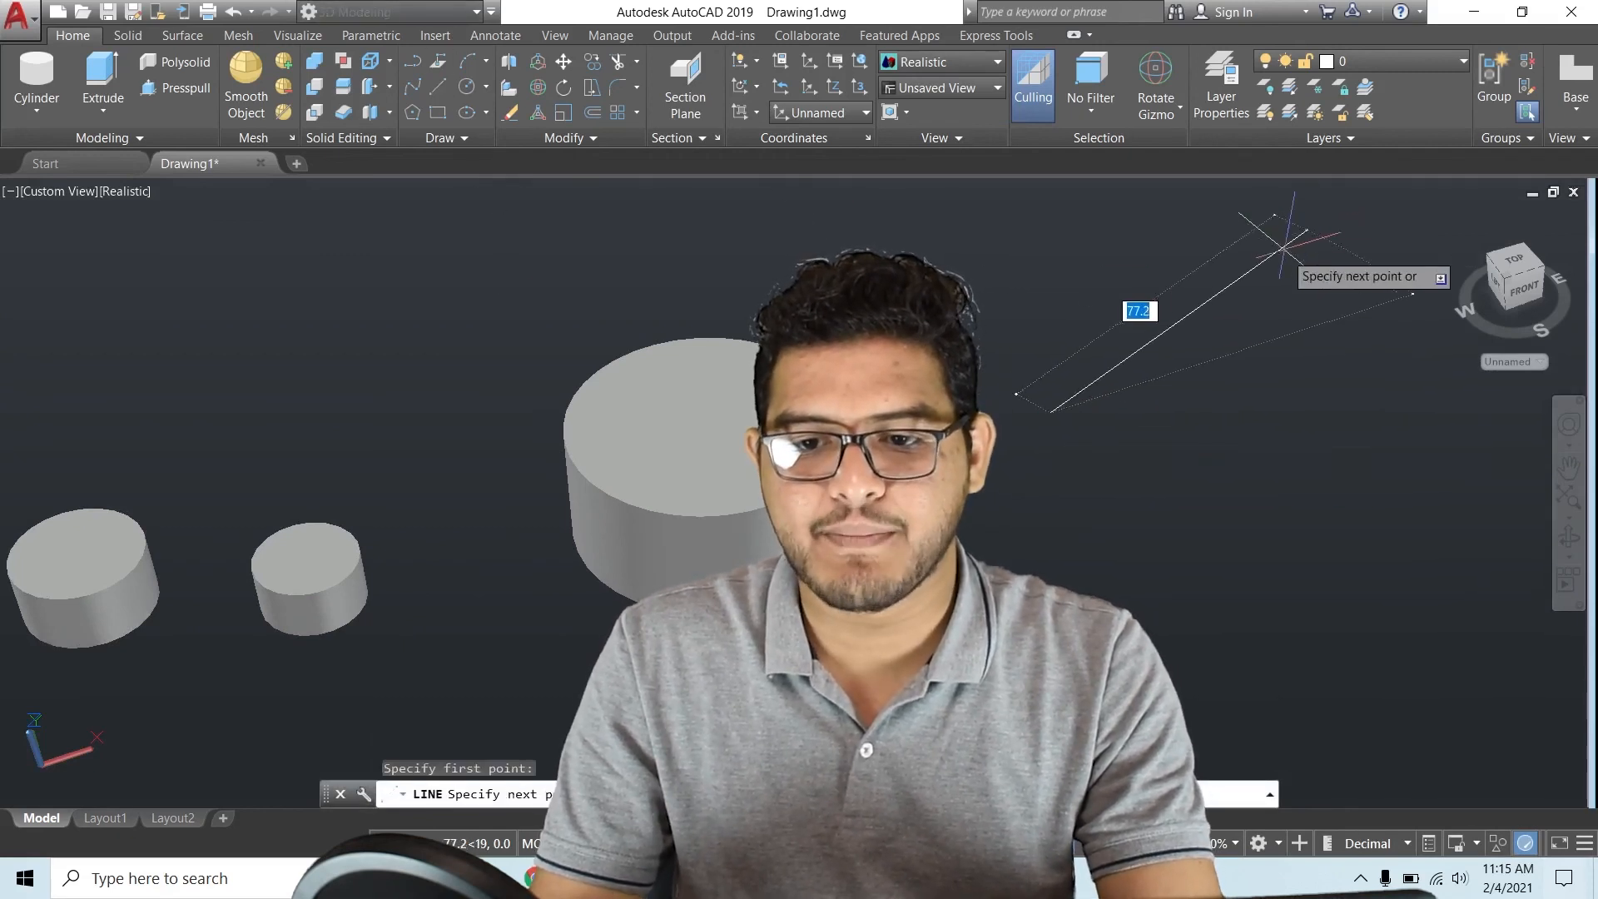
click(1282, 252)
key(Escape)
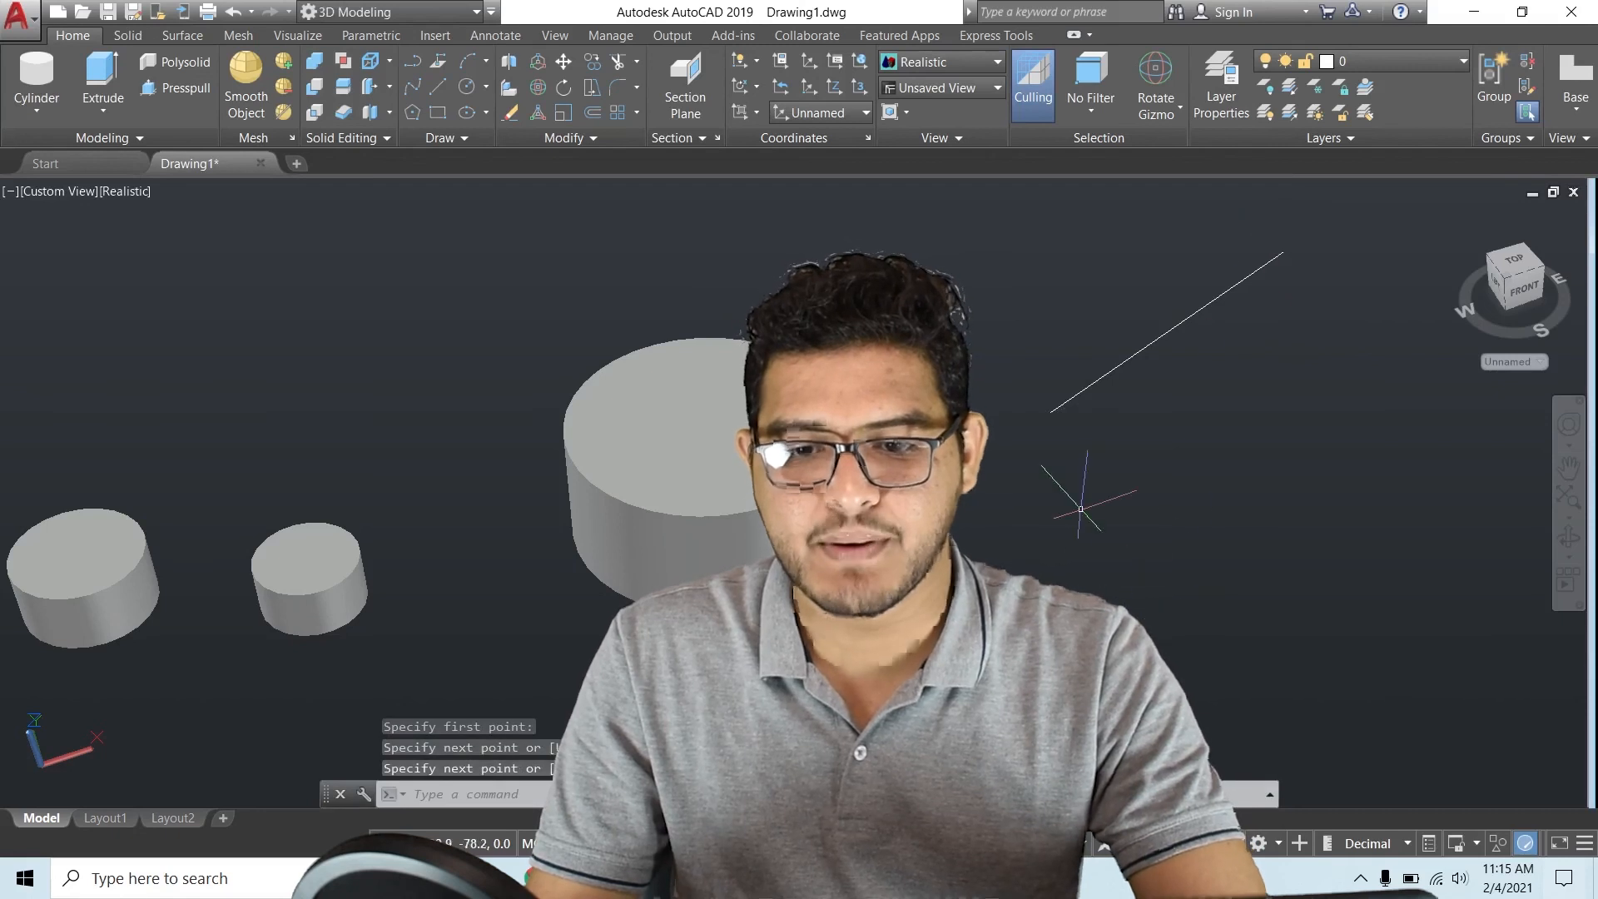
key(Return)
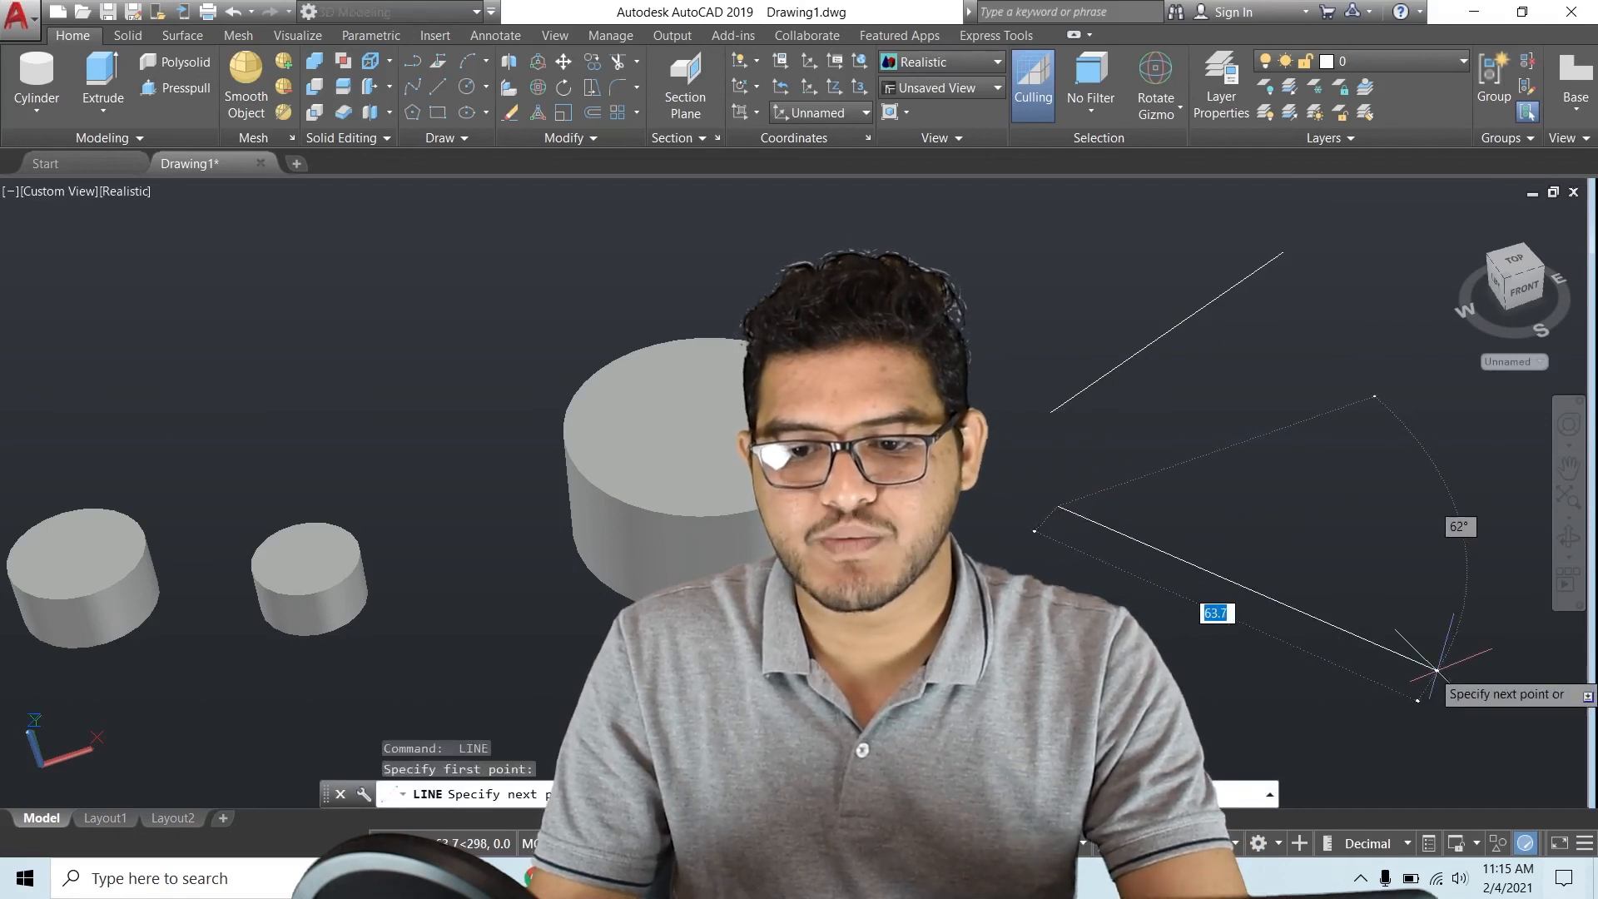
click(1411, 660)
key(Return)
Create a cylinder tangent to the two separate lines using the Ttr option, with a radius of 21.6 and a picked height
middle_drag(1341, 363, 1042, 370)
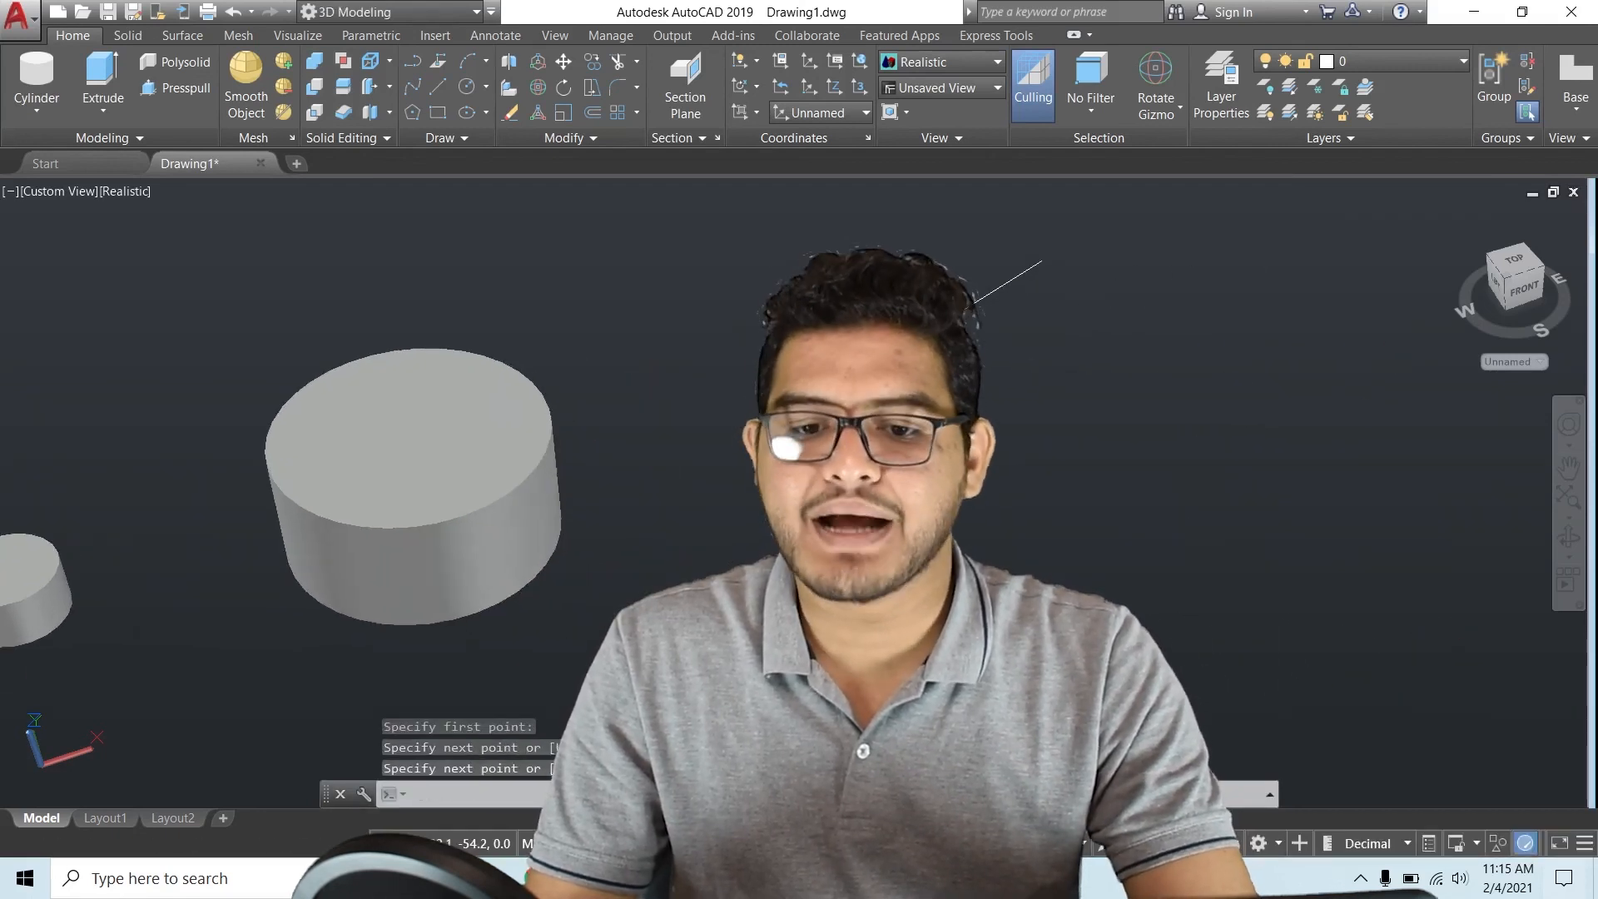
scroll(1041, 369, down, 1)
text(cyl)
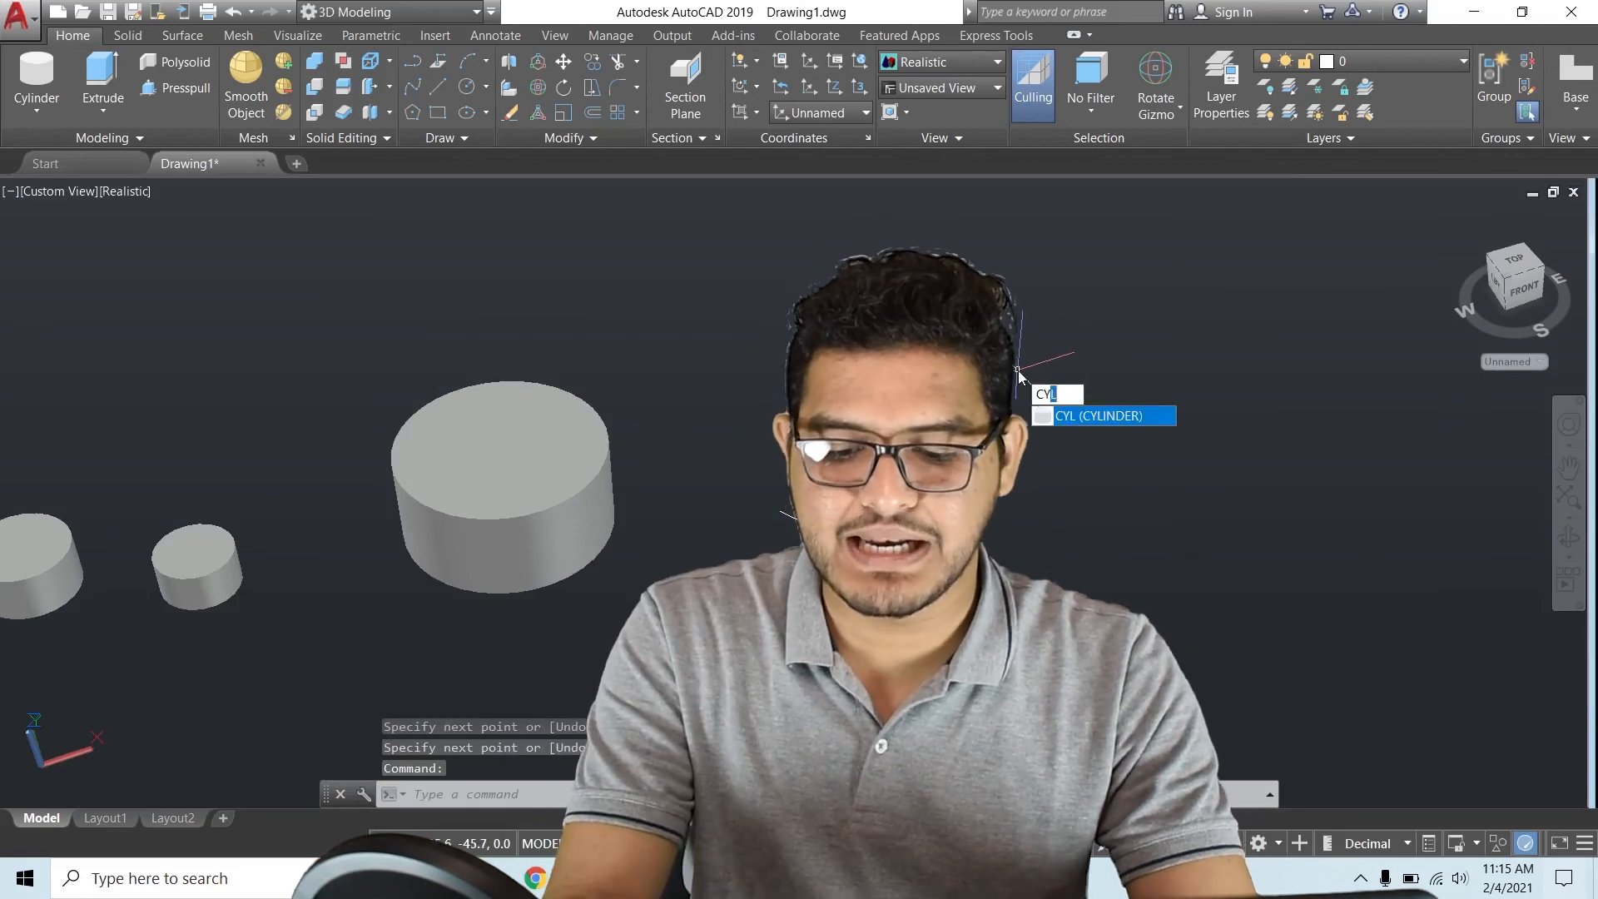
key(Return)
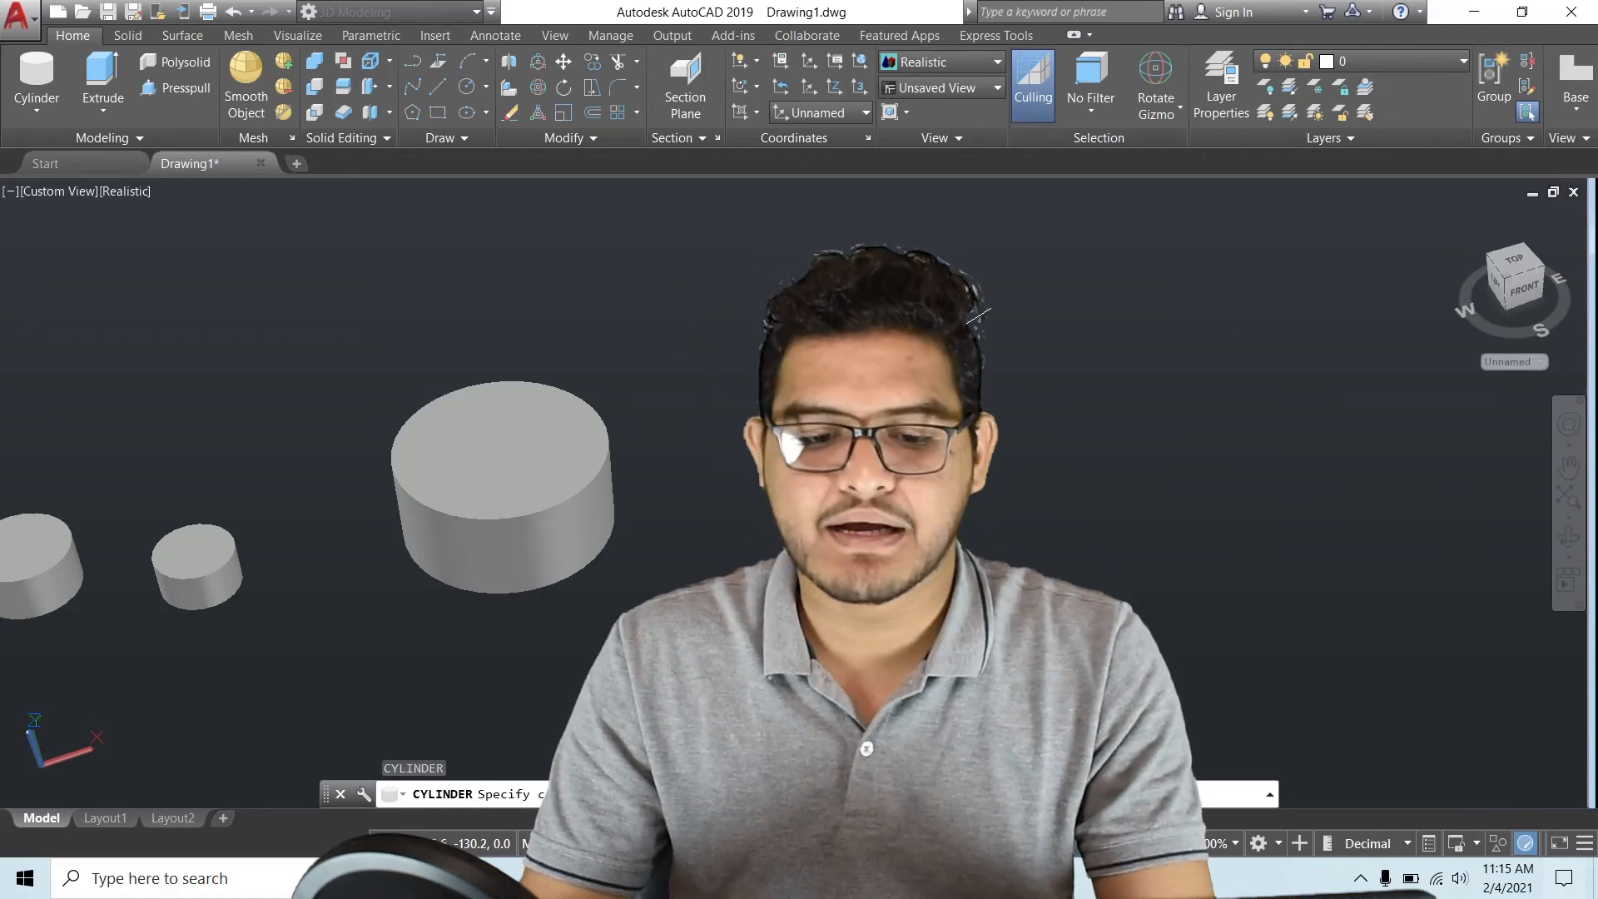
text(t)
key(Return)
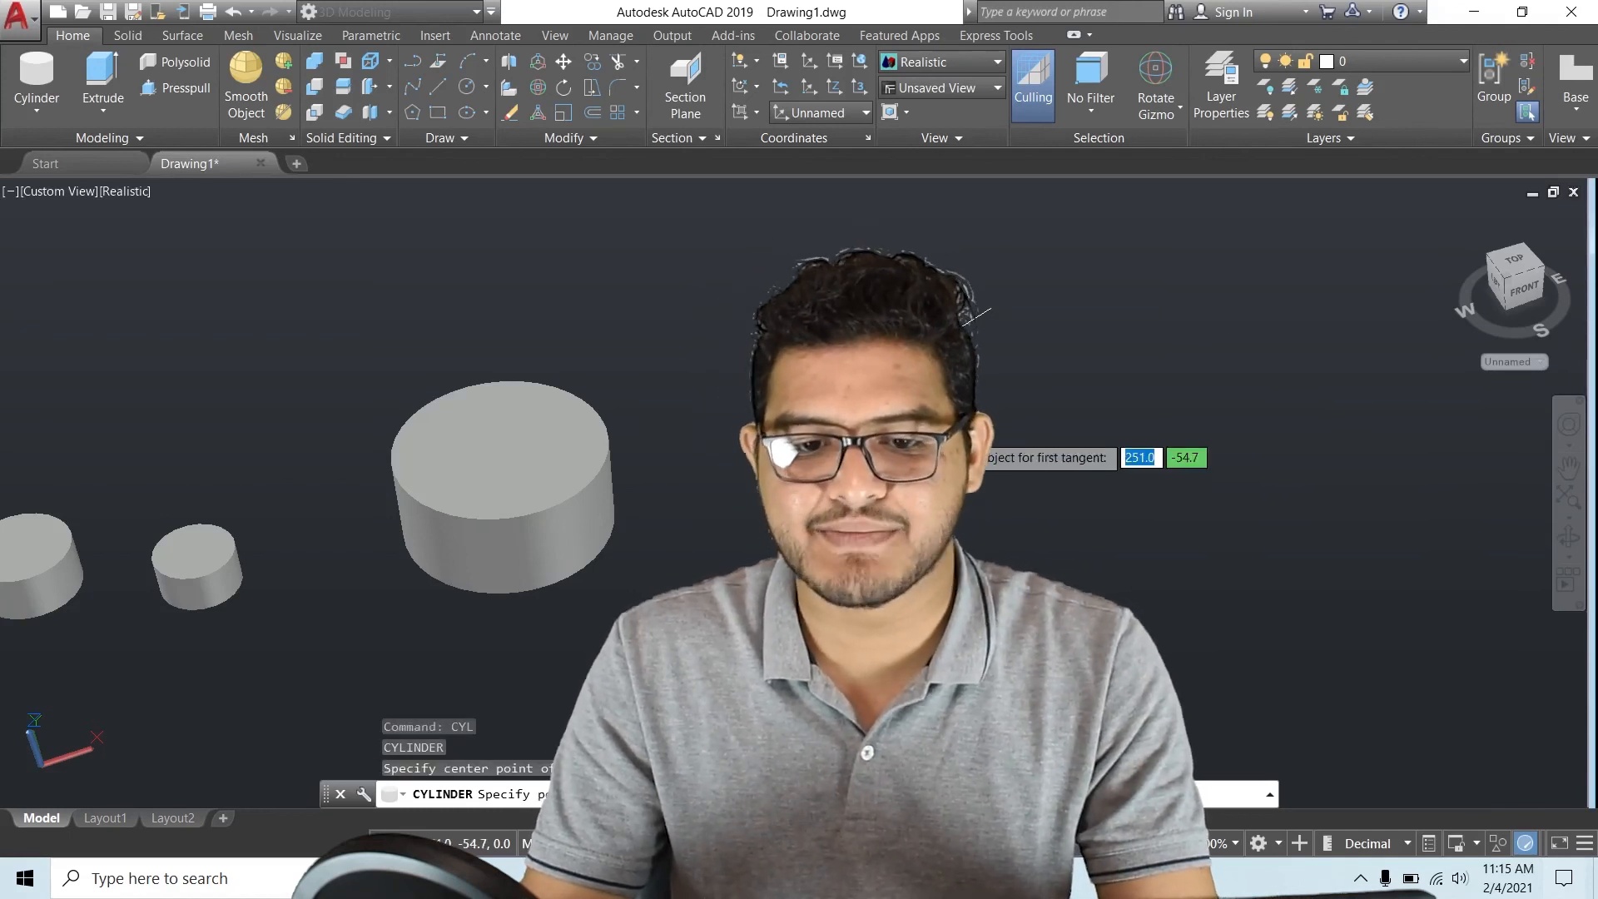
click(858, 389)
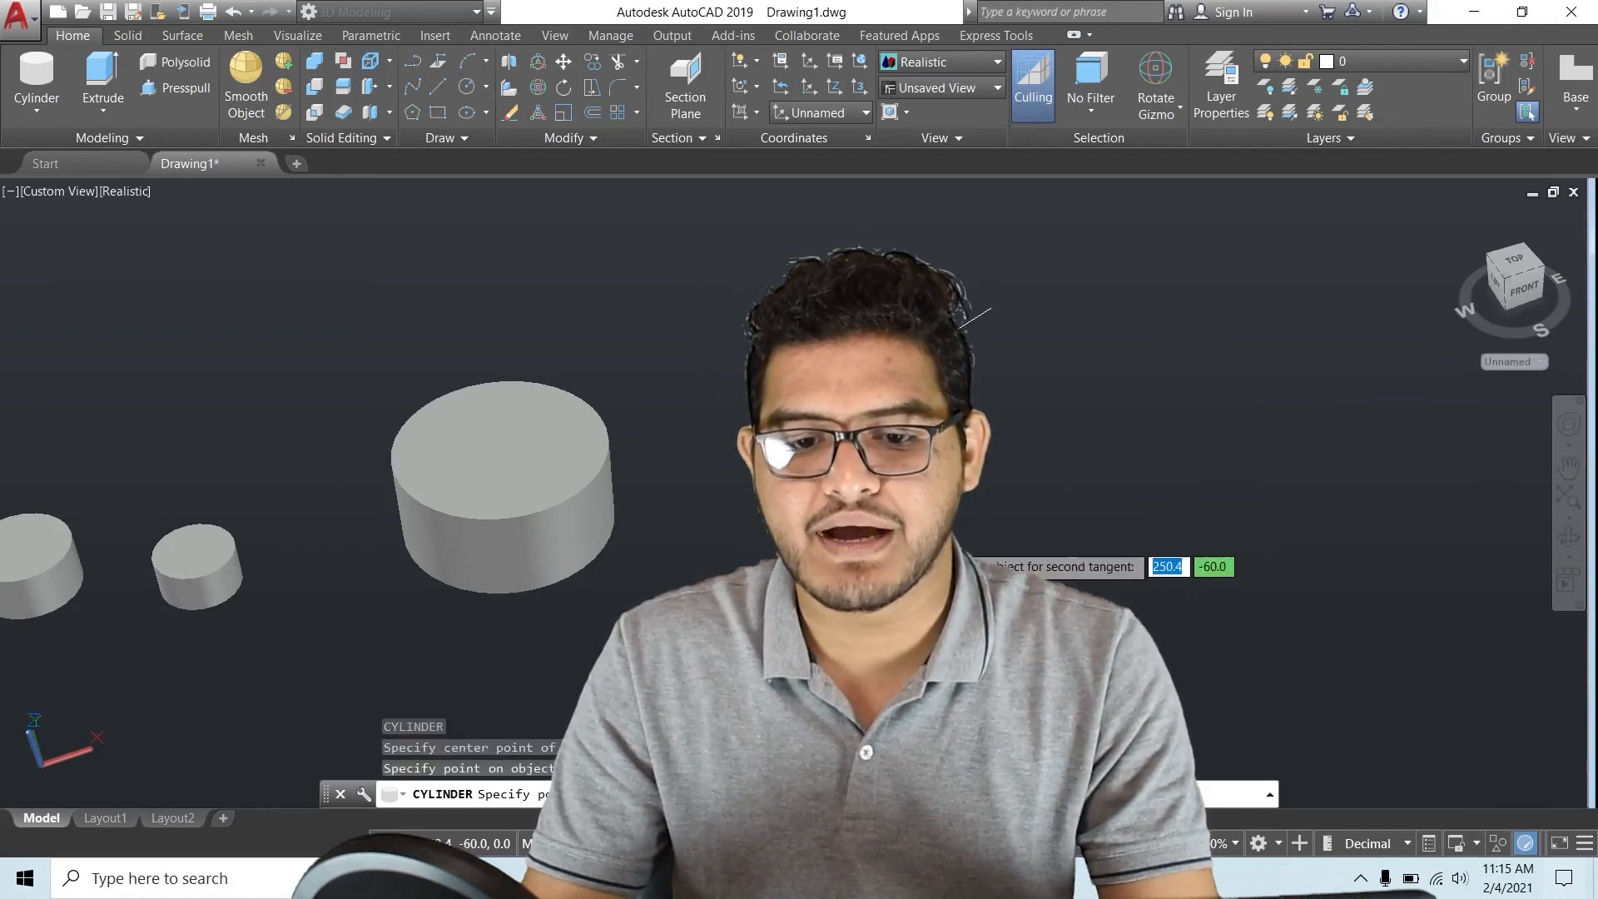
click(869, 556)
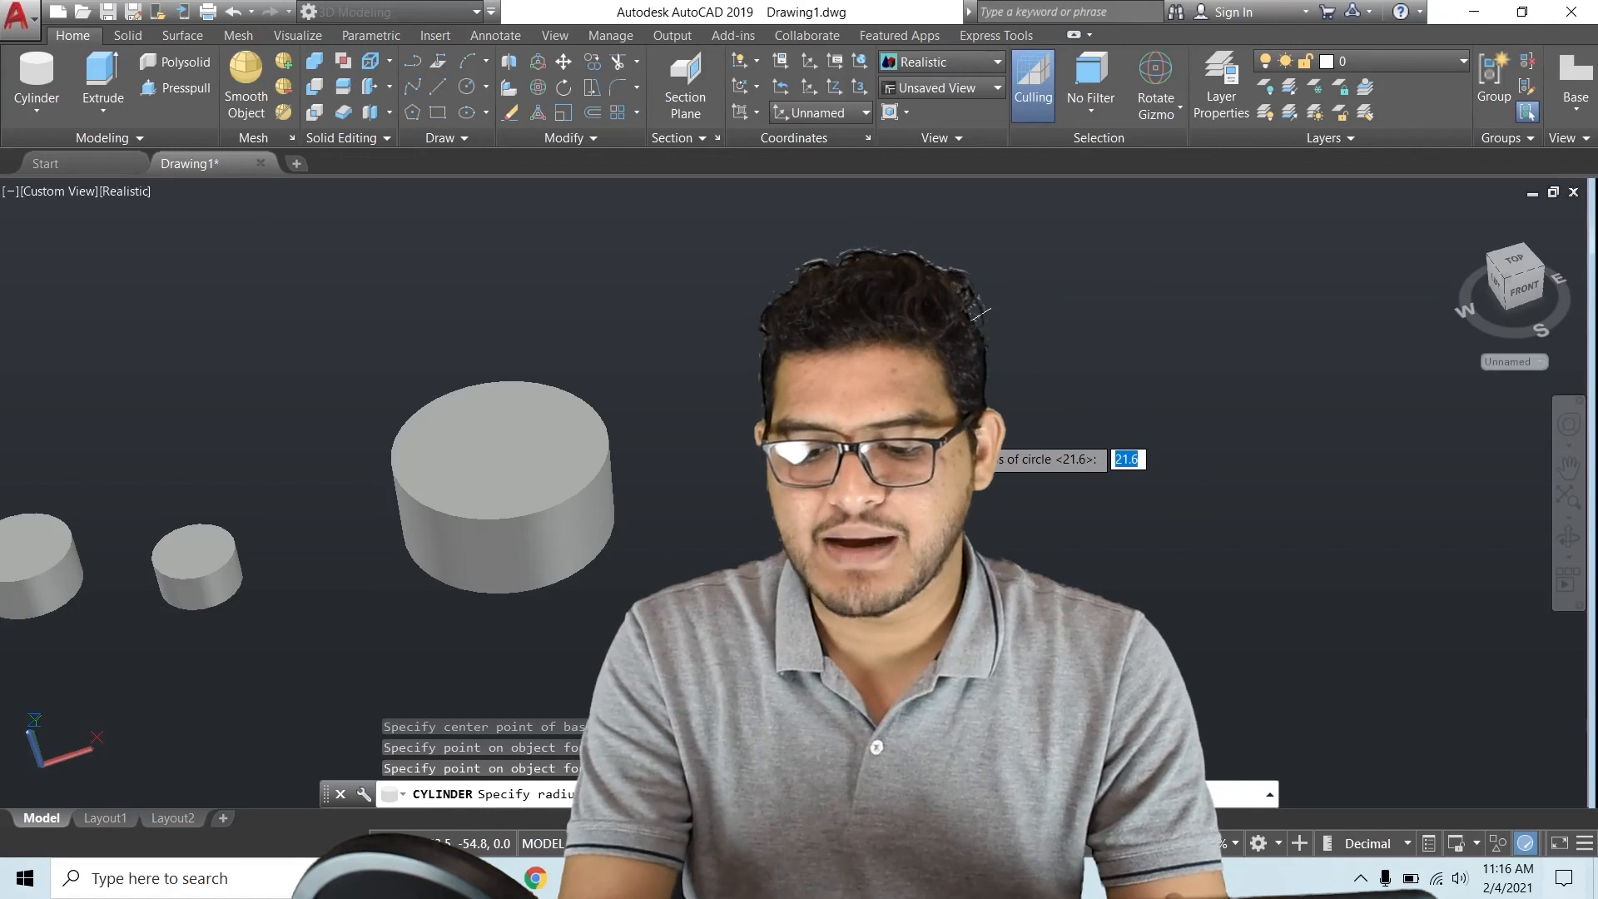
key(Return)
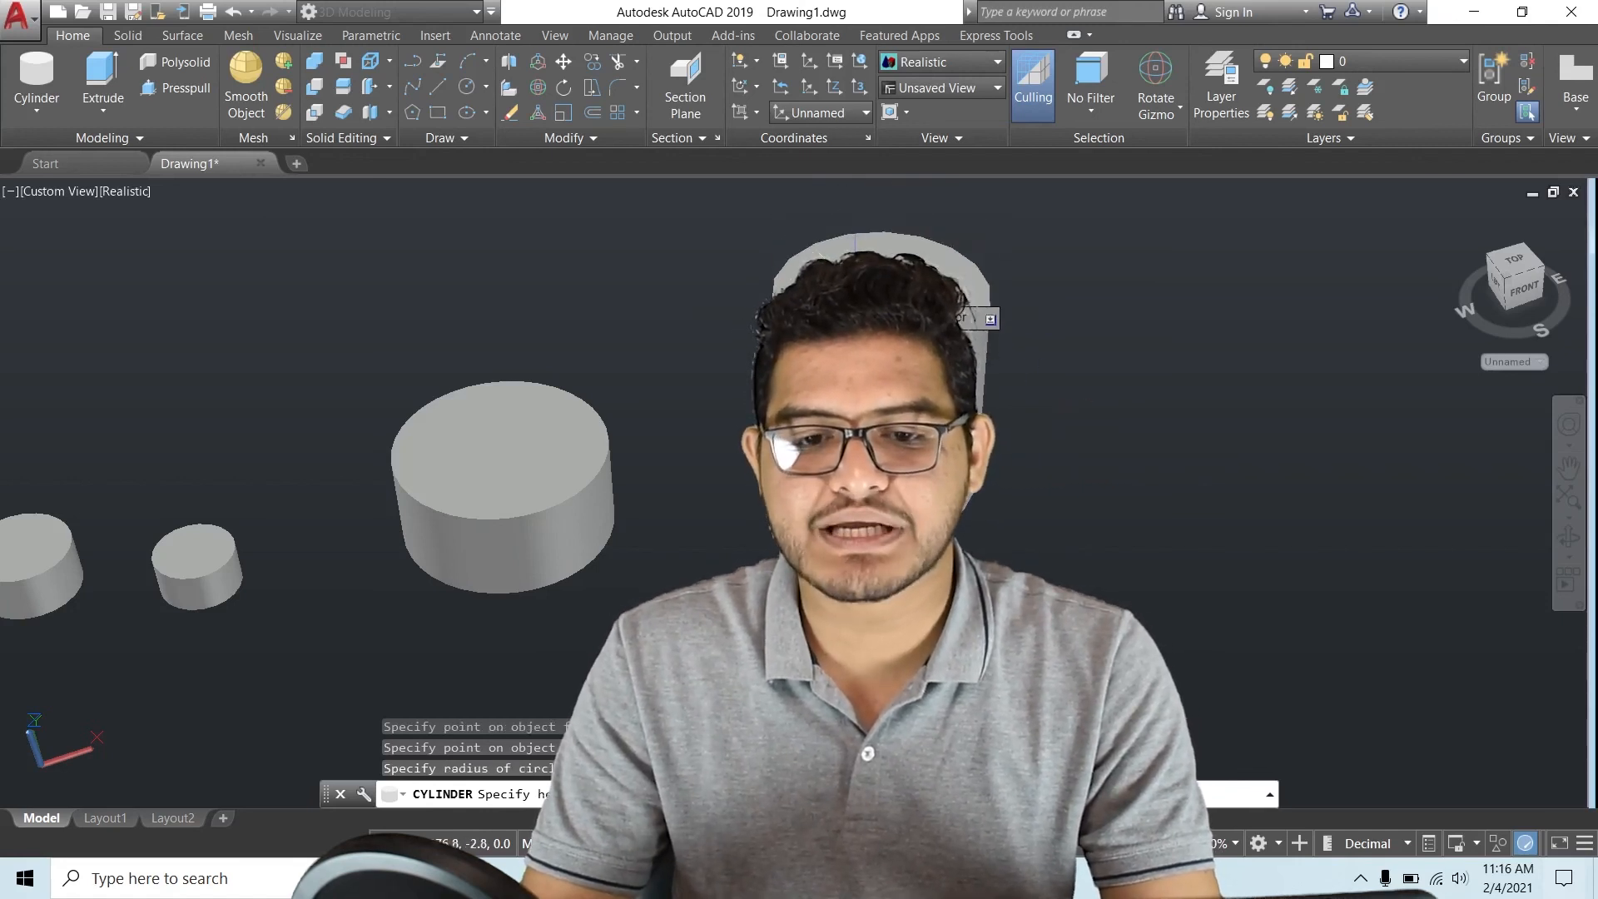
scroll(788, 491, down, 3)
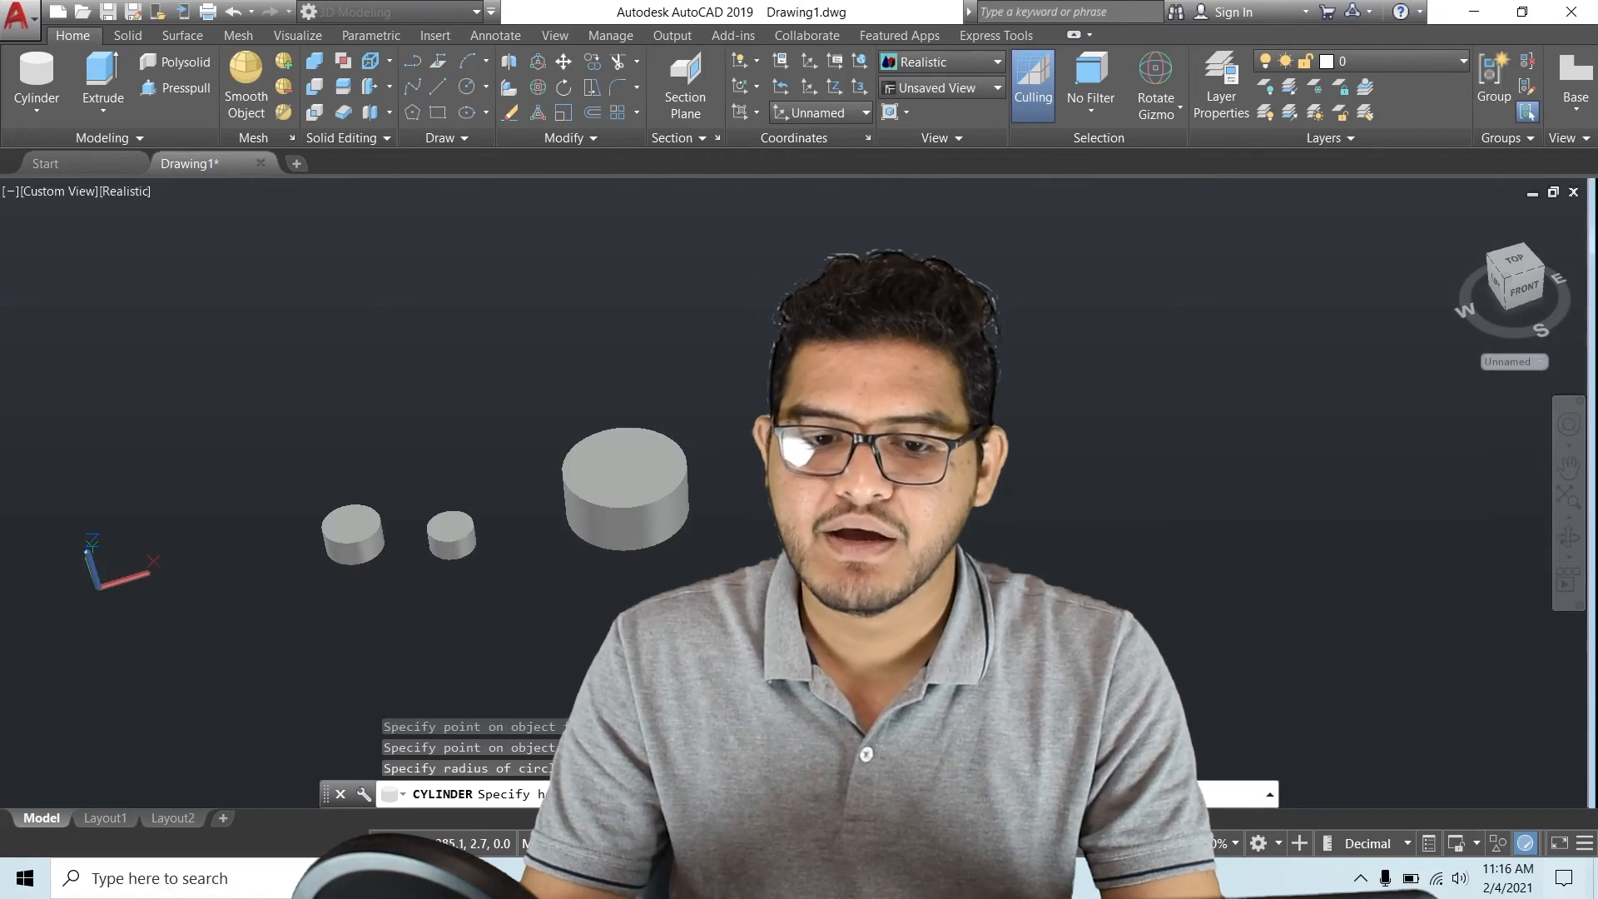
click(790, 491)
scroll(793, 491, down, 2)
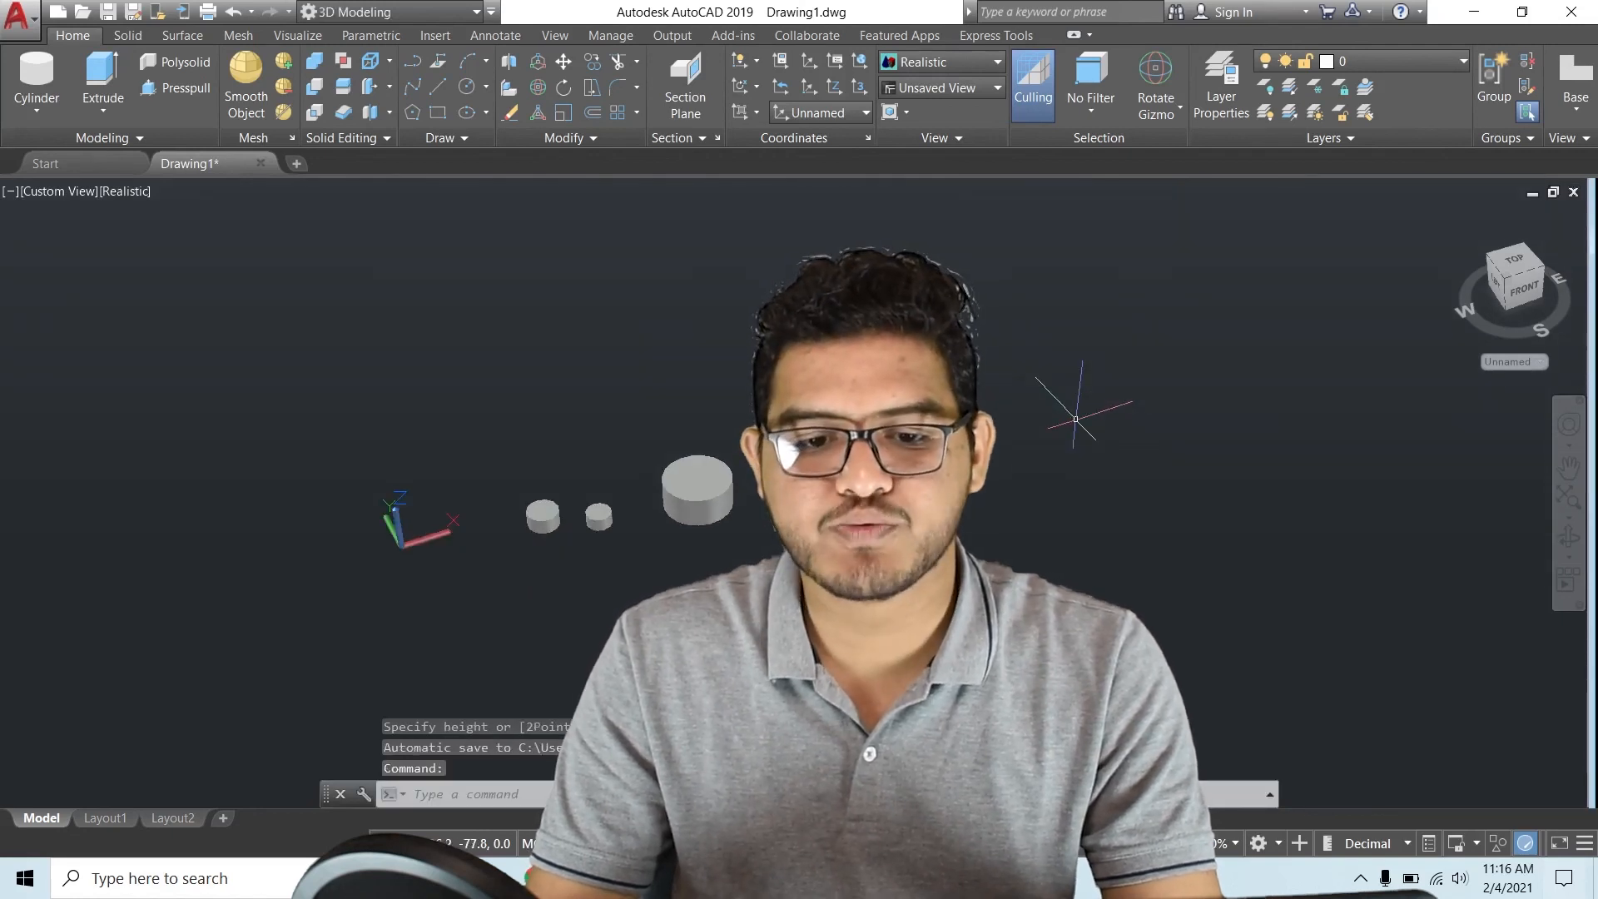
Draw two straight lines crossing each other at a right angle in the empty area beside the tangent cylinder
scroll(1075, 419, up, 3)
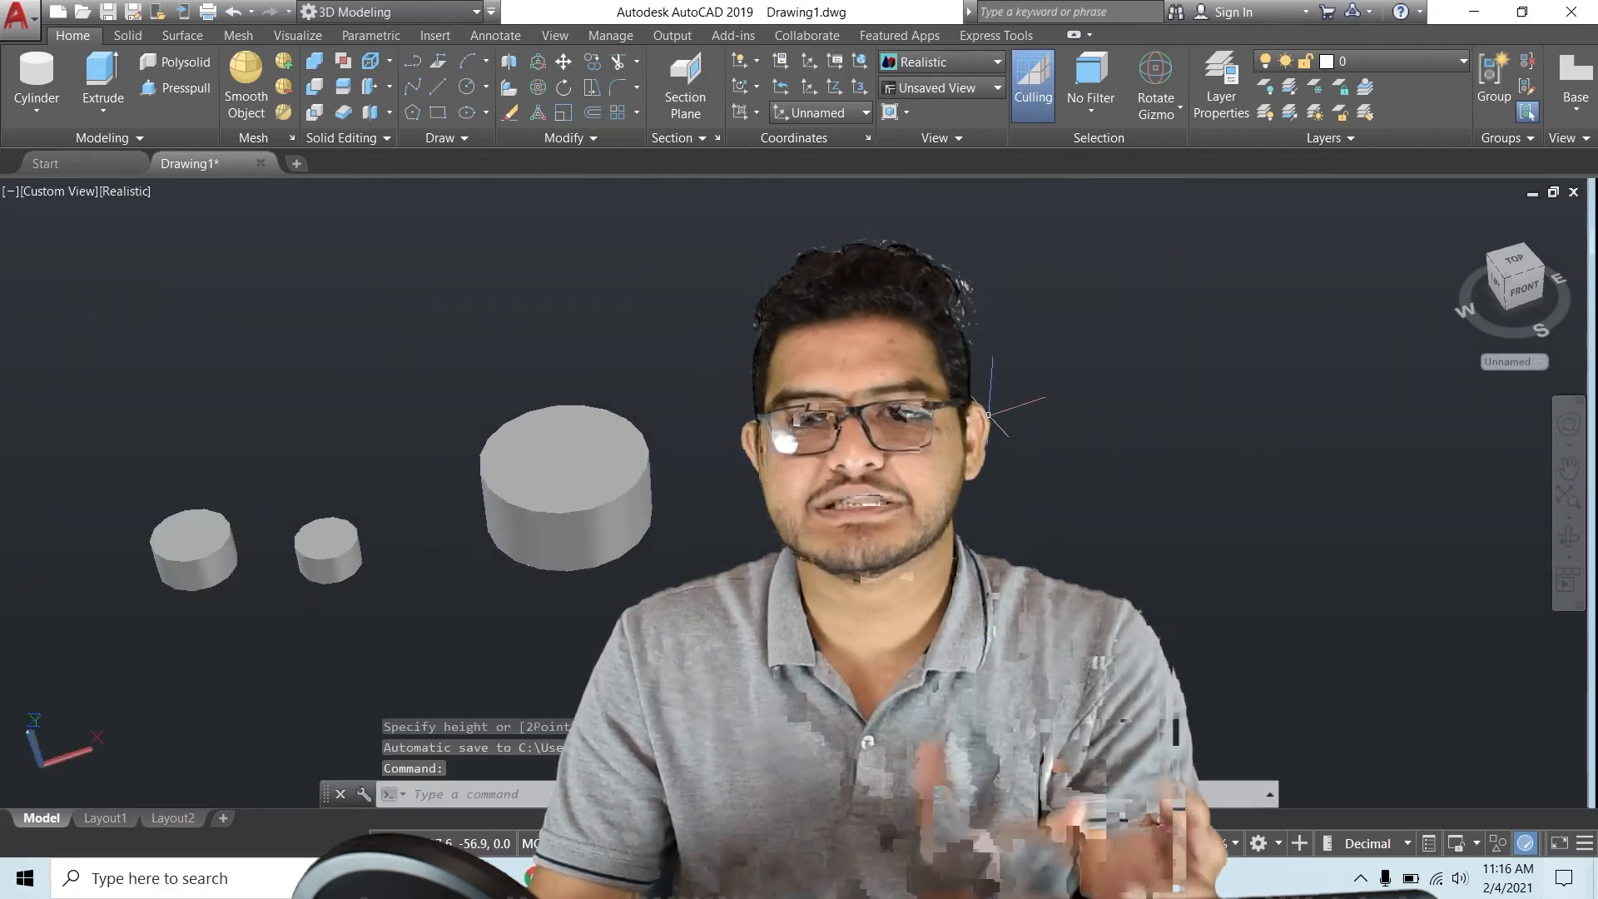
shift+middle_drag(988, 434, 667, 435)
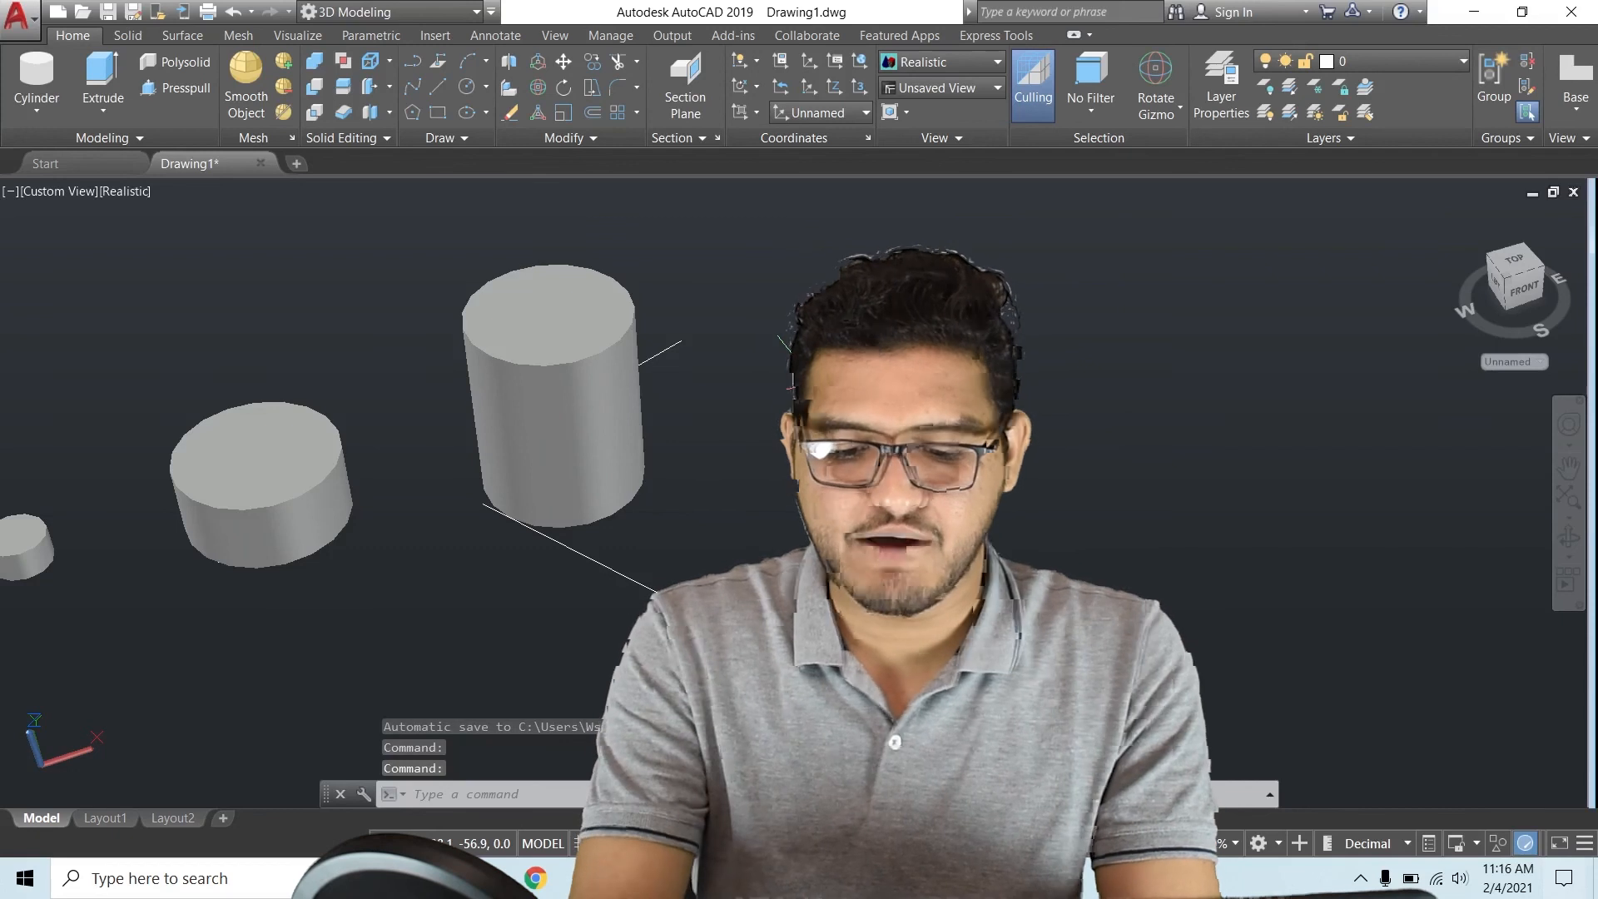
key(Return)
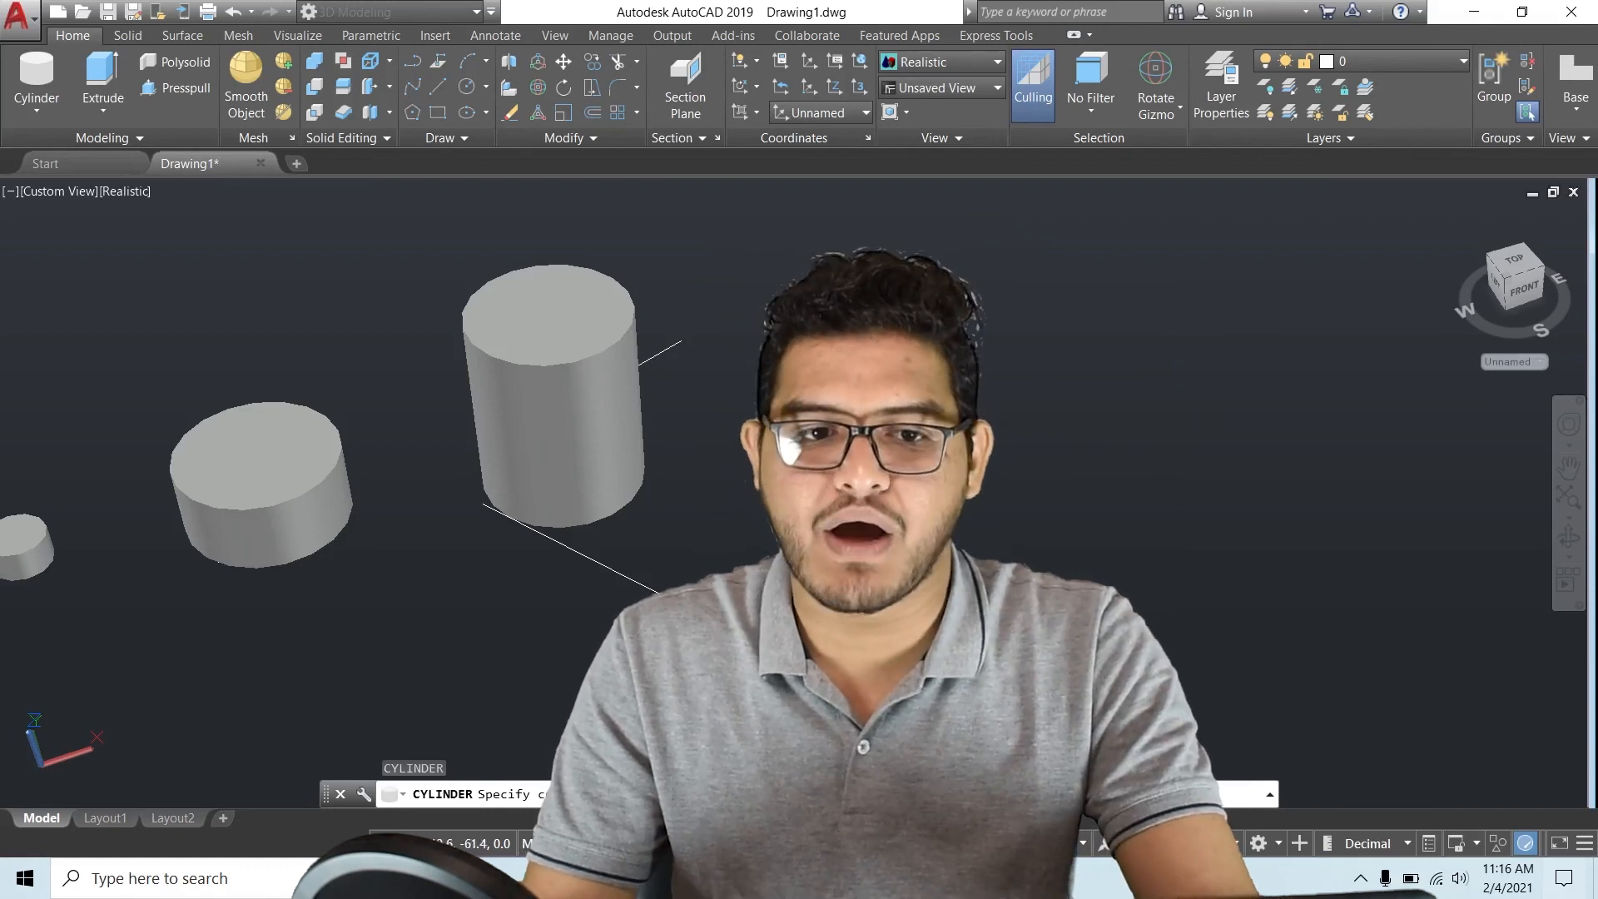
key(Escape)
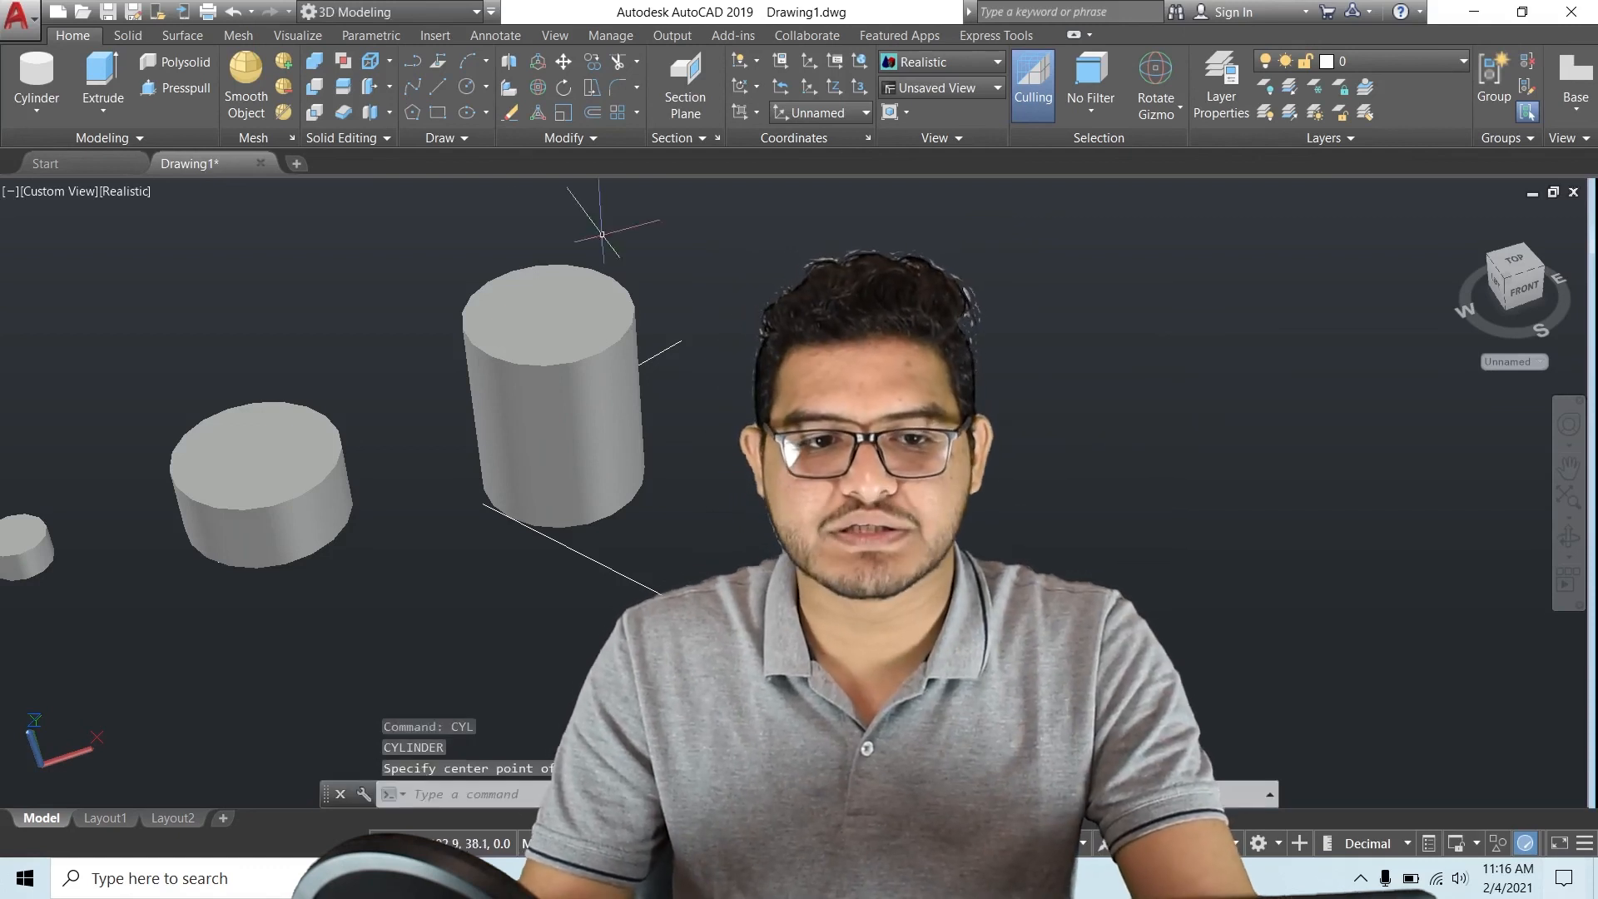
click(439, 85)
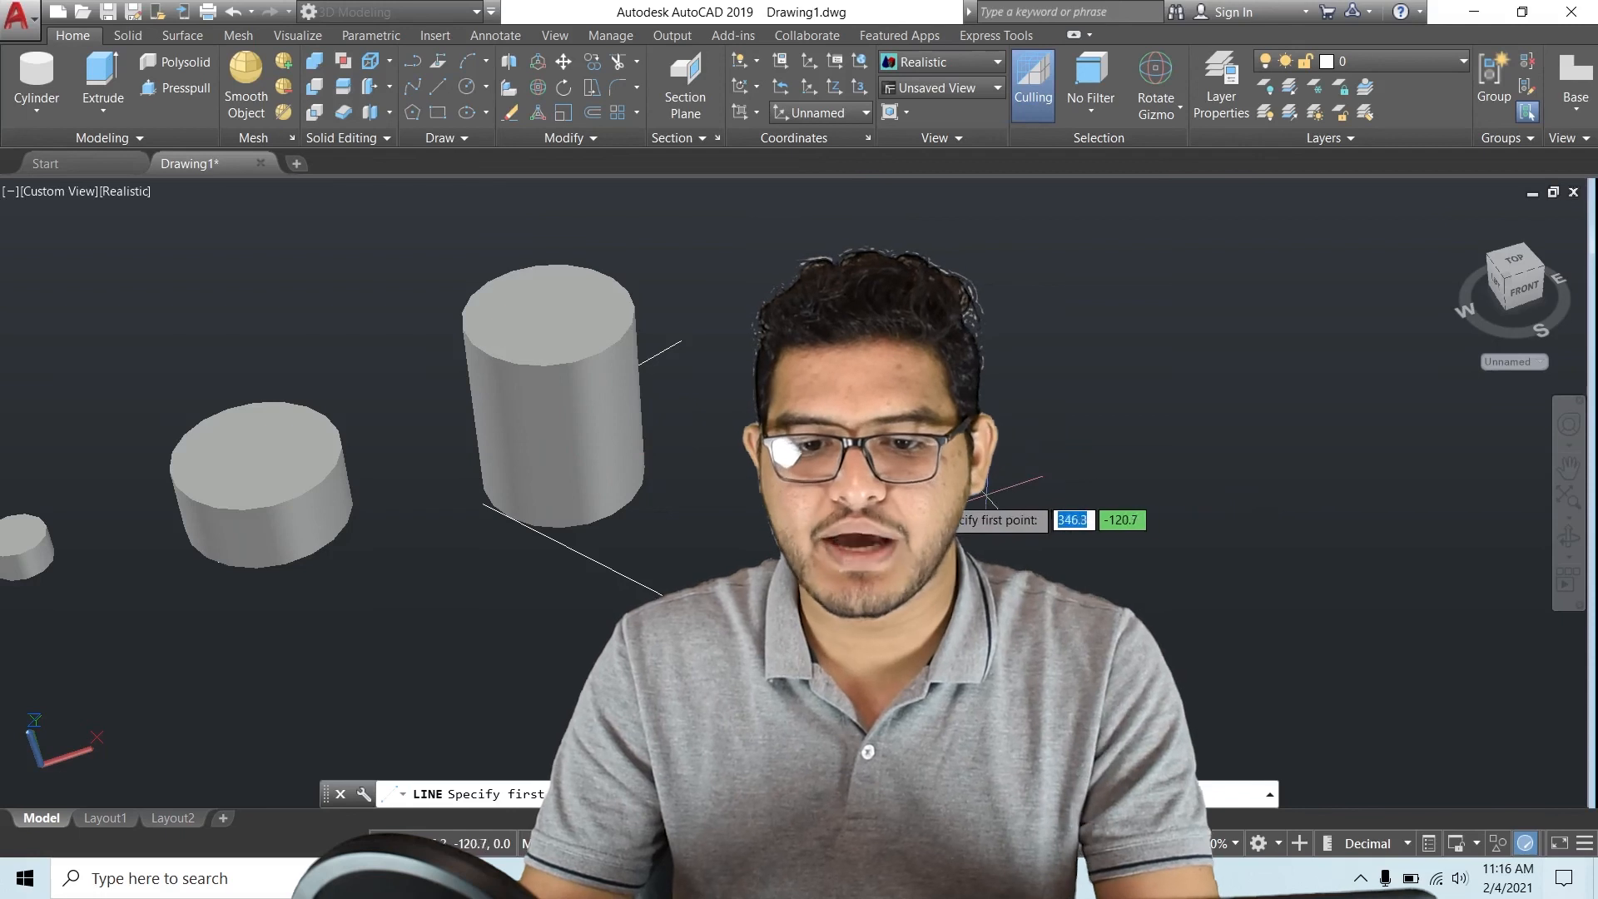
click(919, 496)
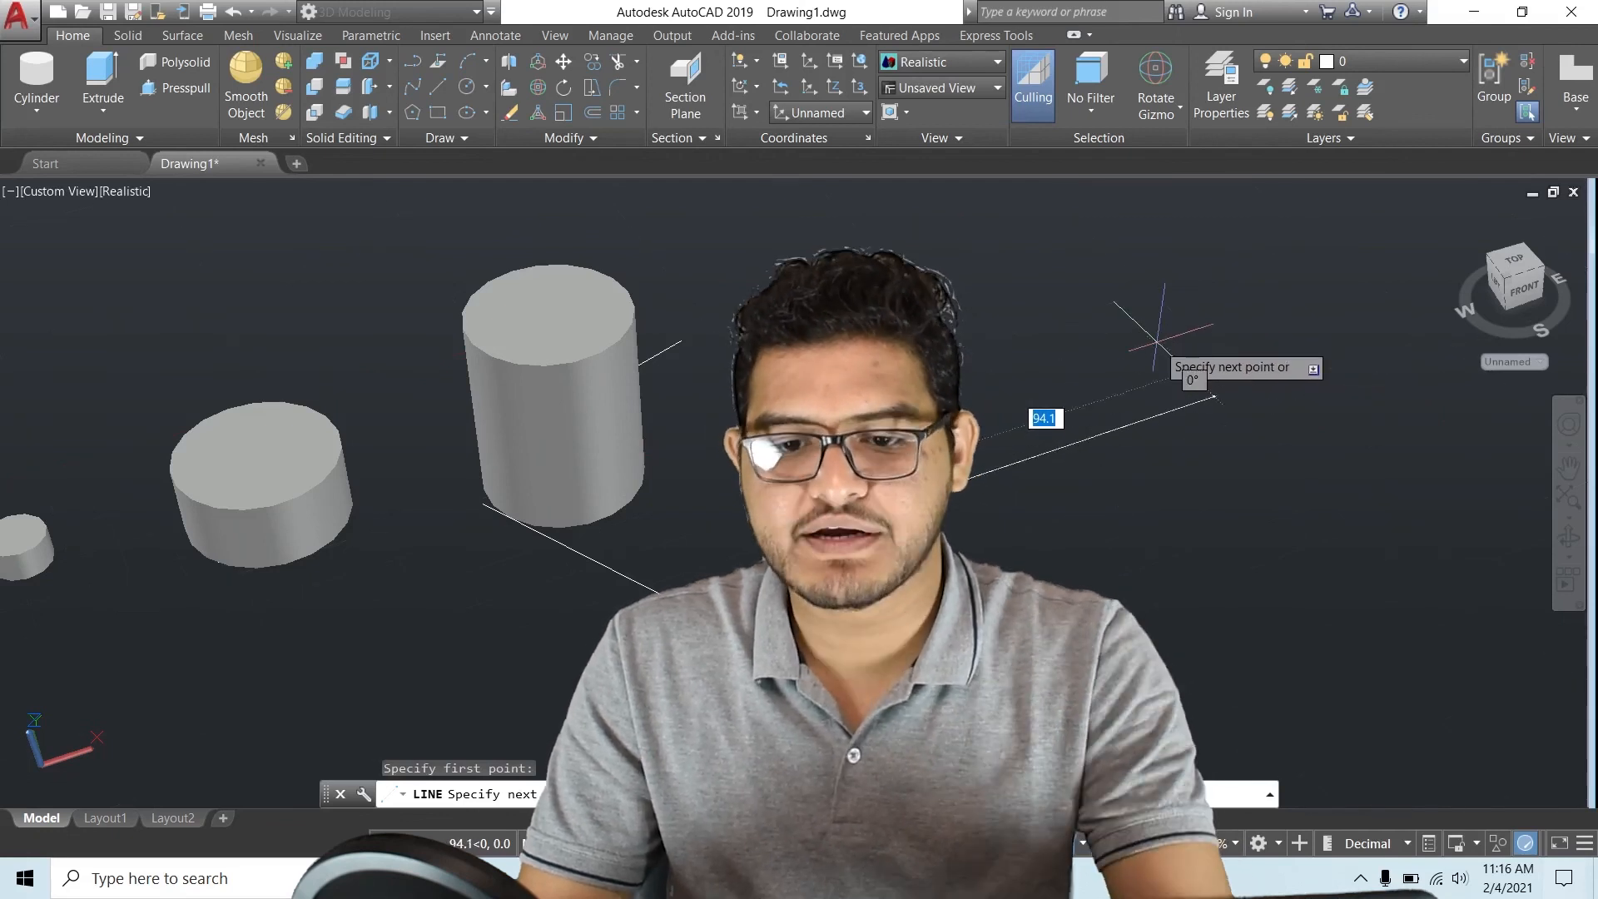
click(1286, 372)
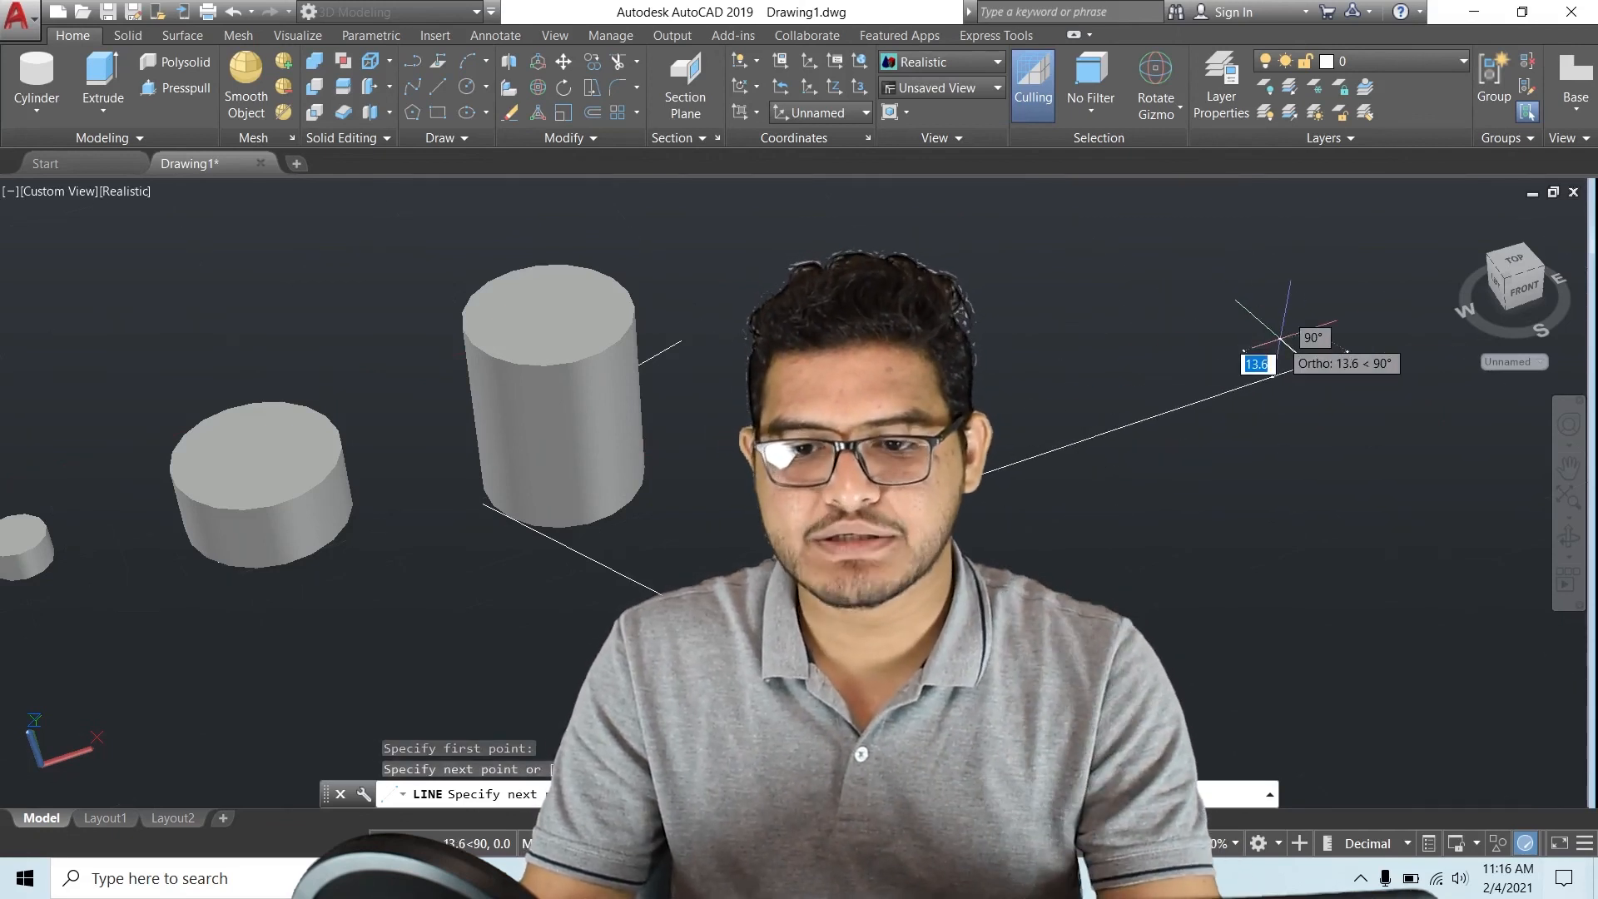
key(Return)
key(Return)
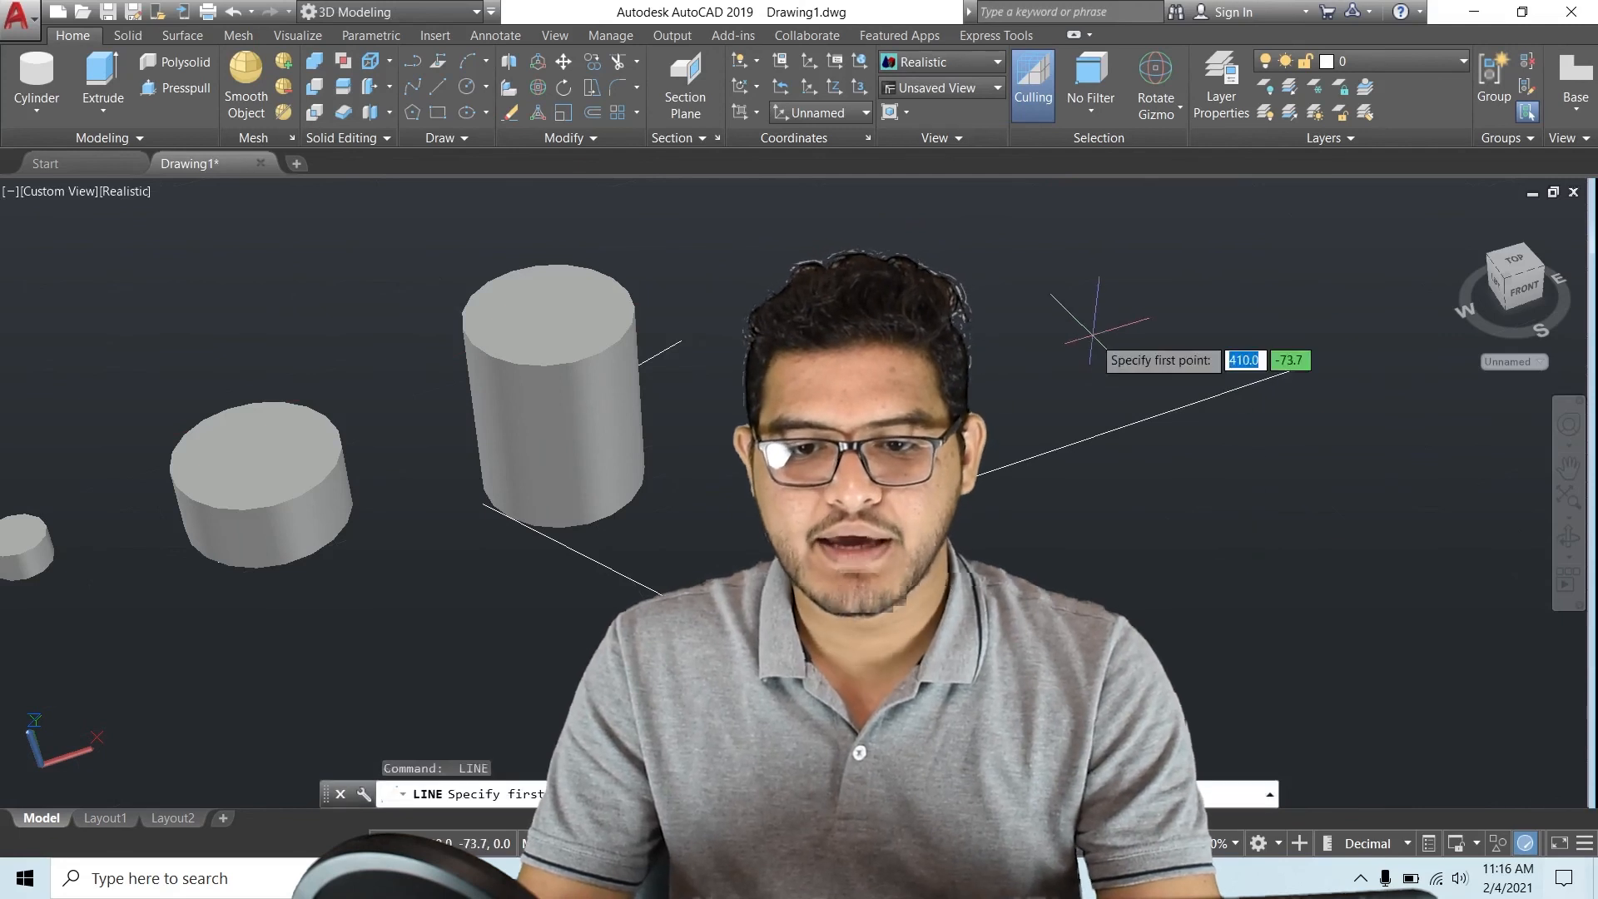
click(1123, 428)
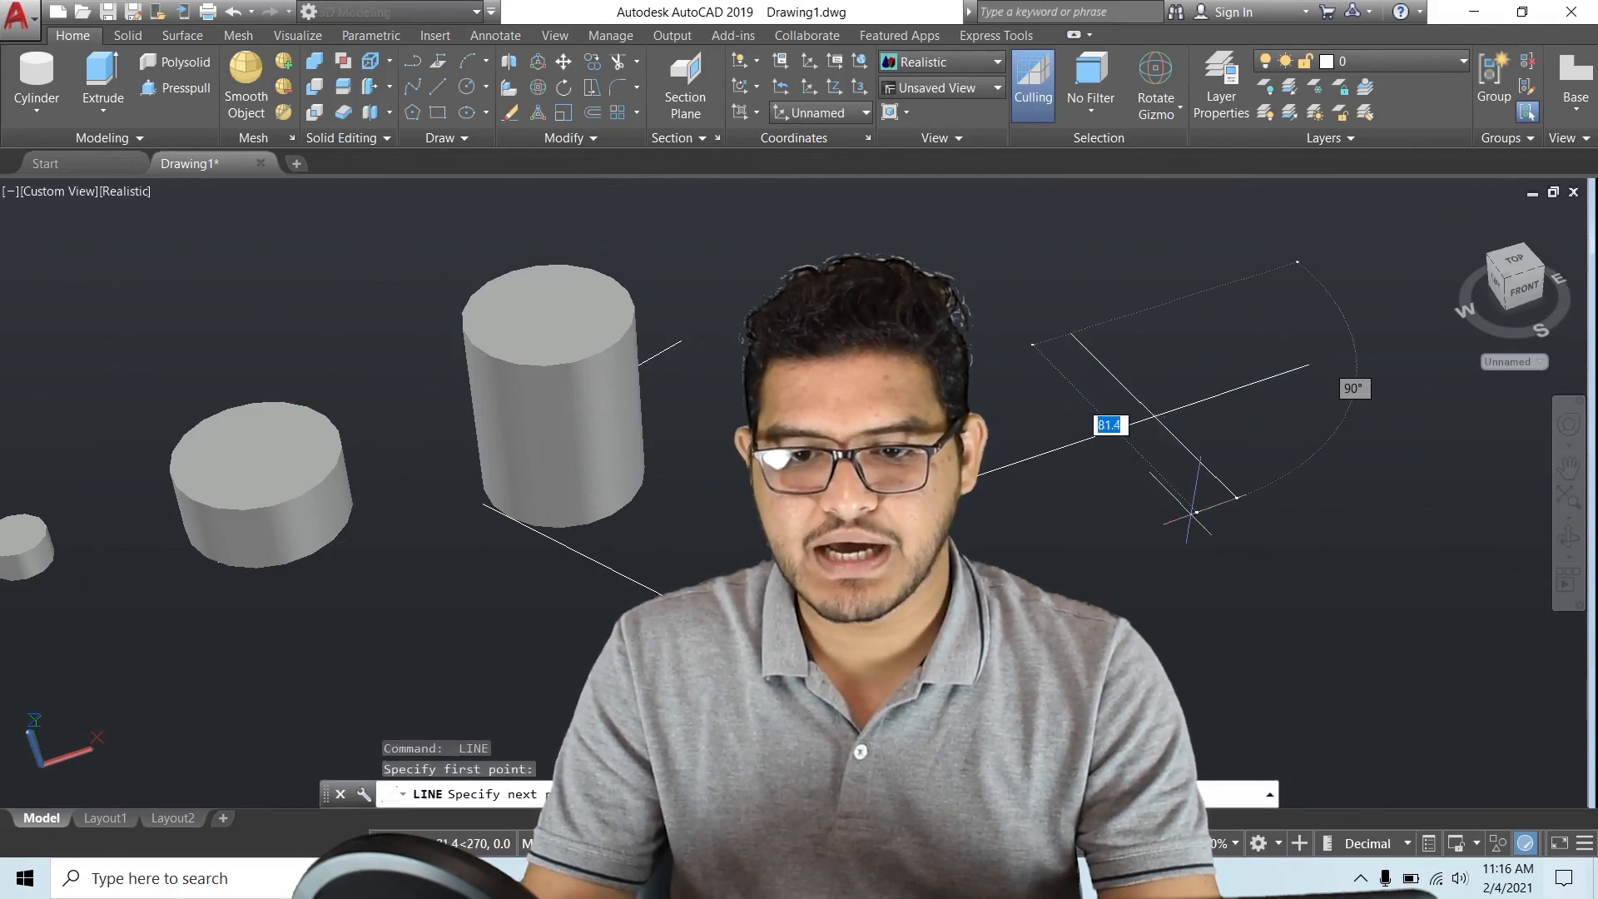
click(1260, 522)
key(Return)
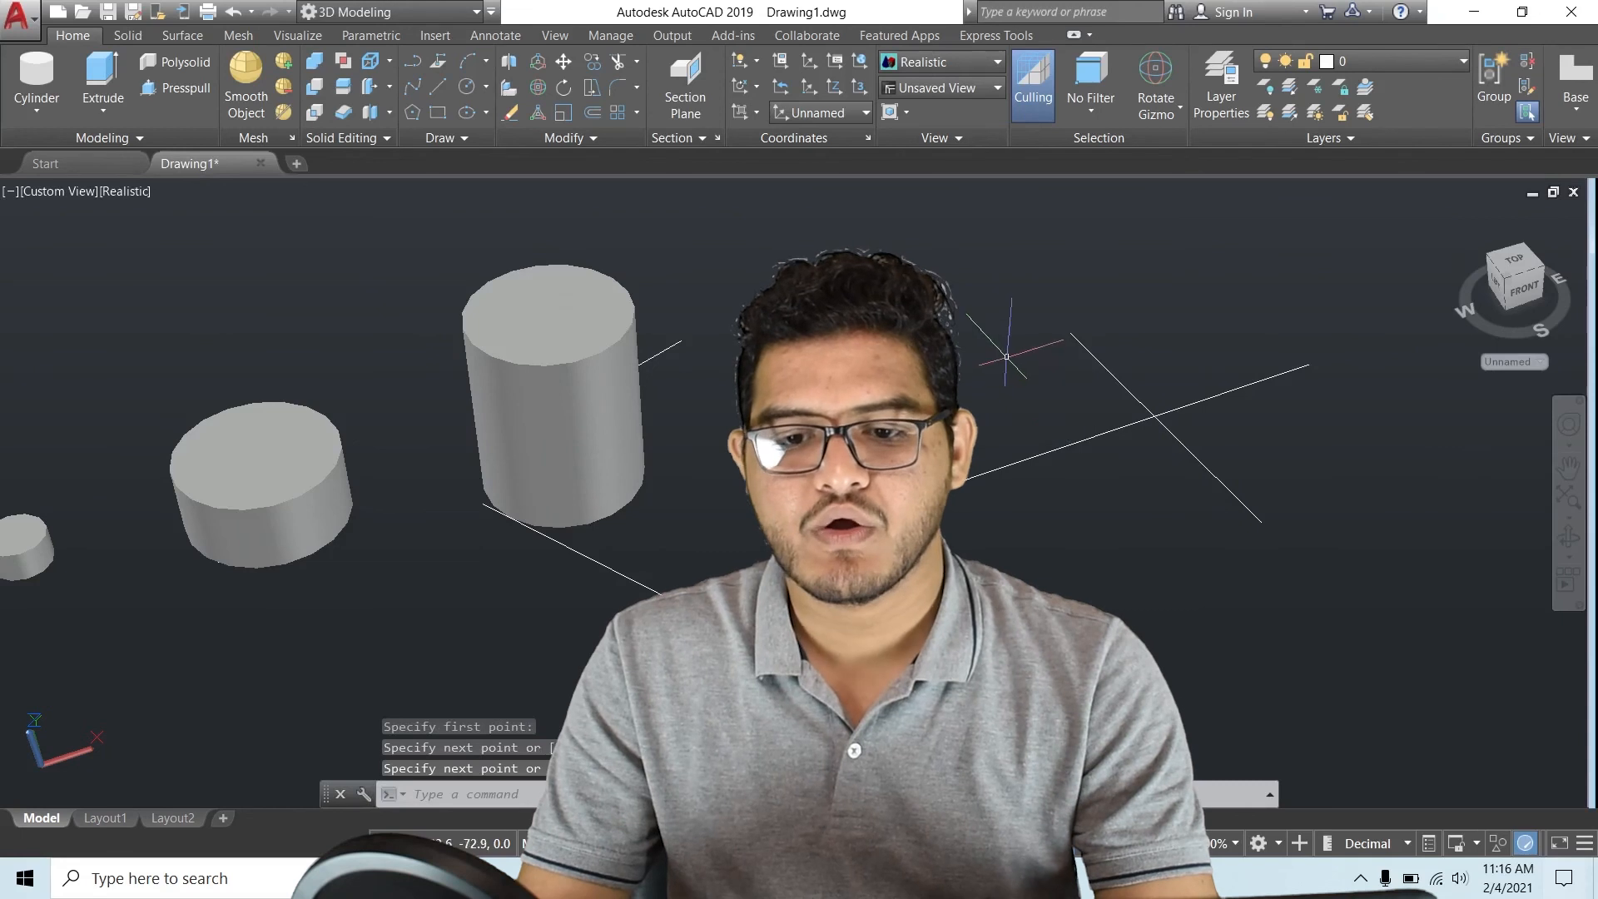
Create an elliptical-base cylinder over the two crossing lines, using the Elliptical option with picked axis endpoints and a picked height
scroll(1007, 342, down, 3)
scroll(1003, 345, up, 3)
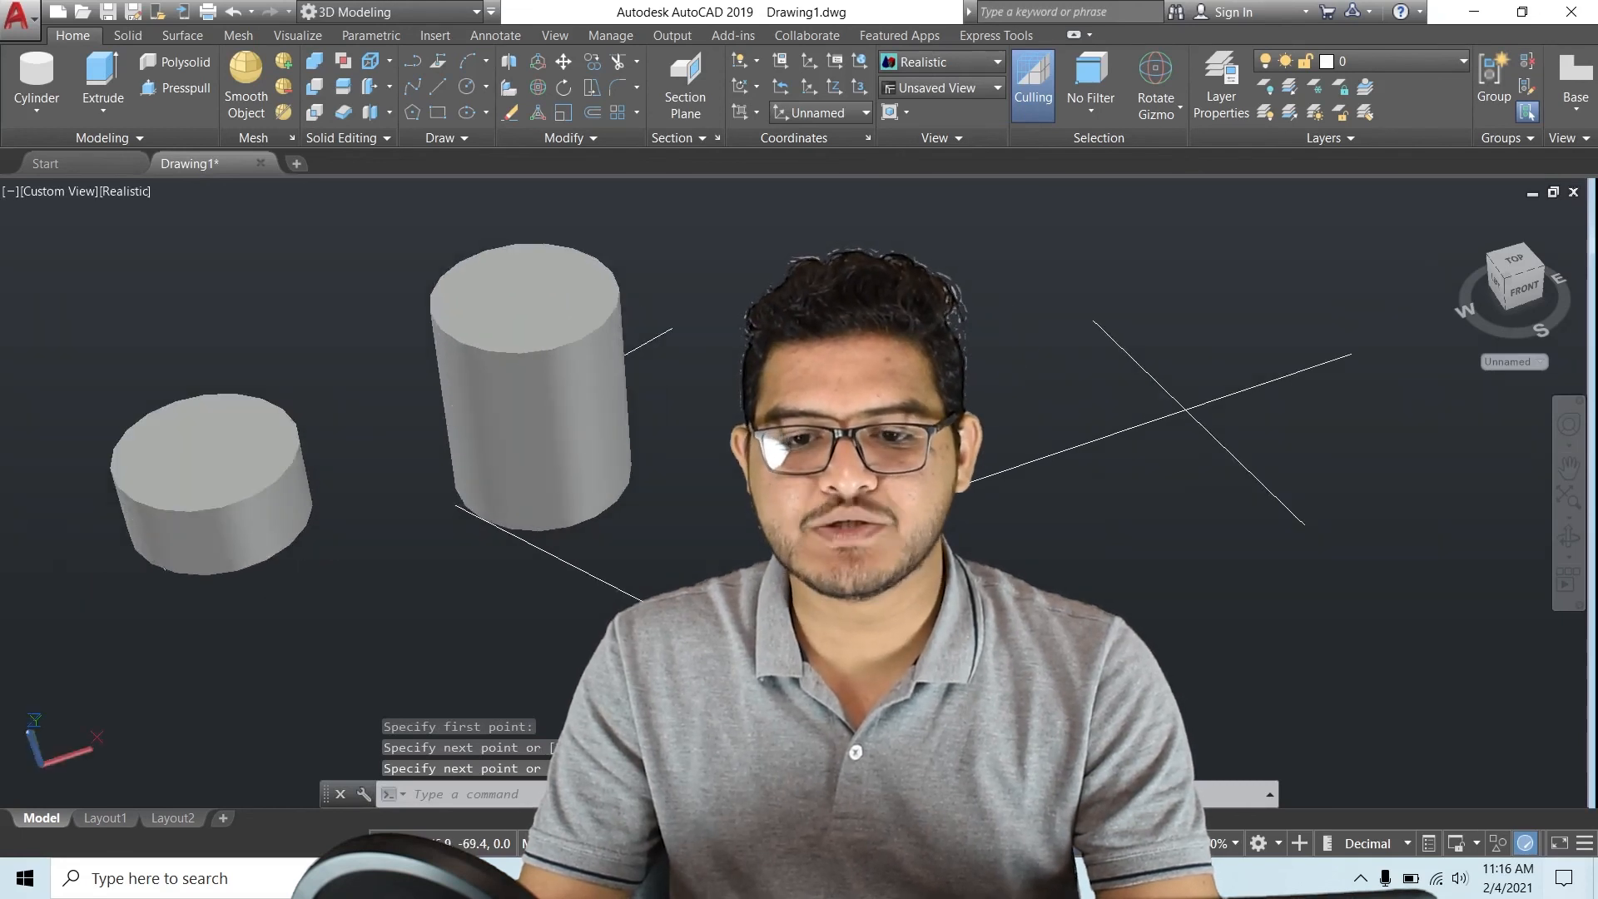
middle_drag(957, 374, 872, 374)
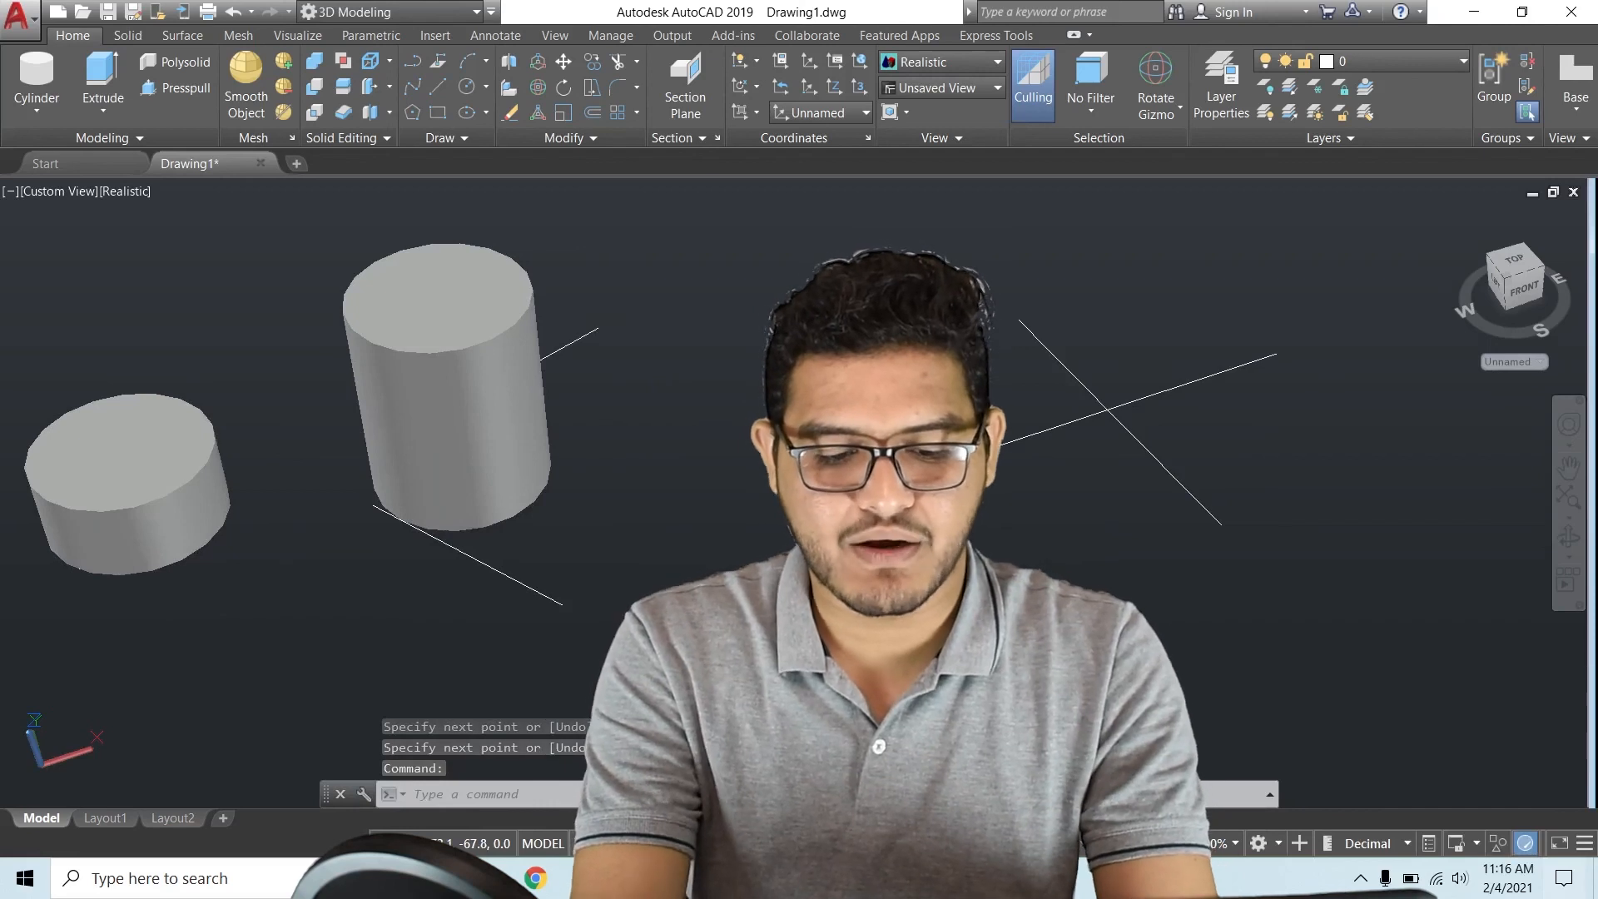
text(cyl)
key(Return)
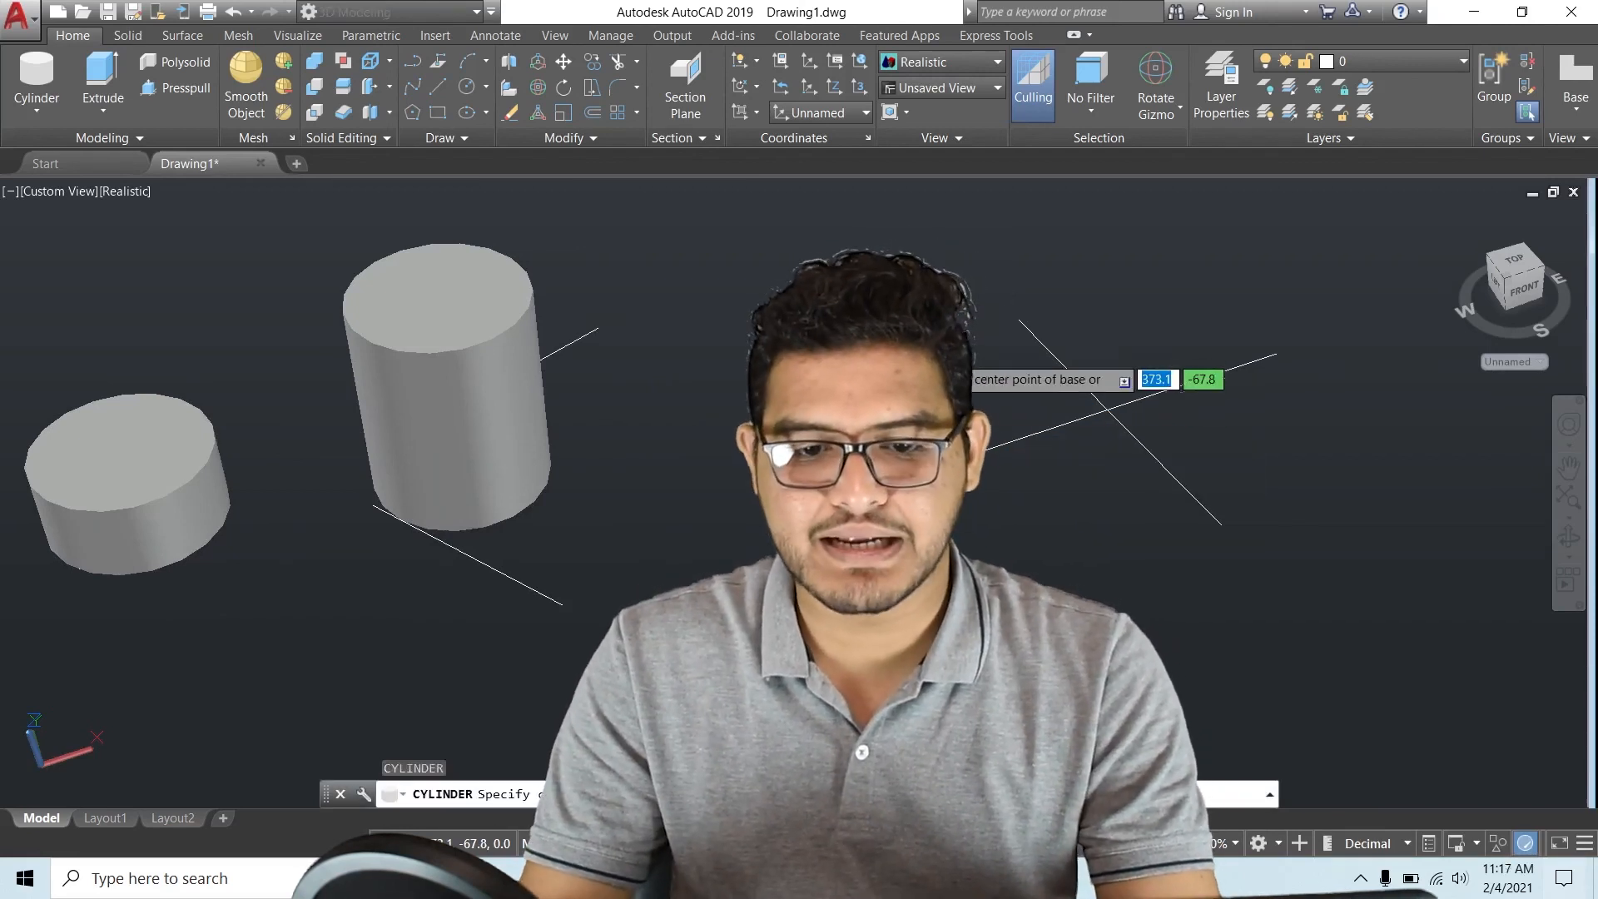
text(e)
key(Return)
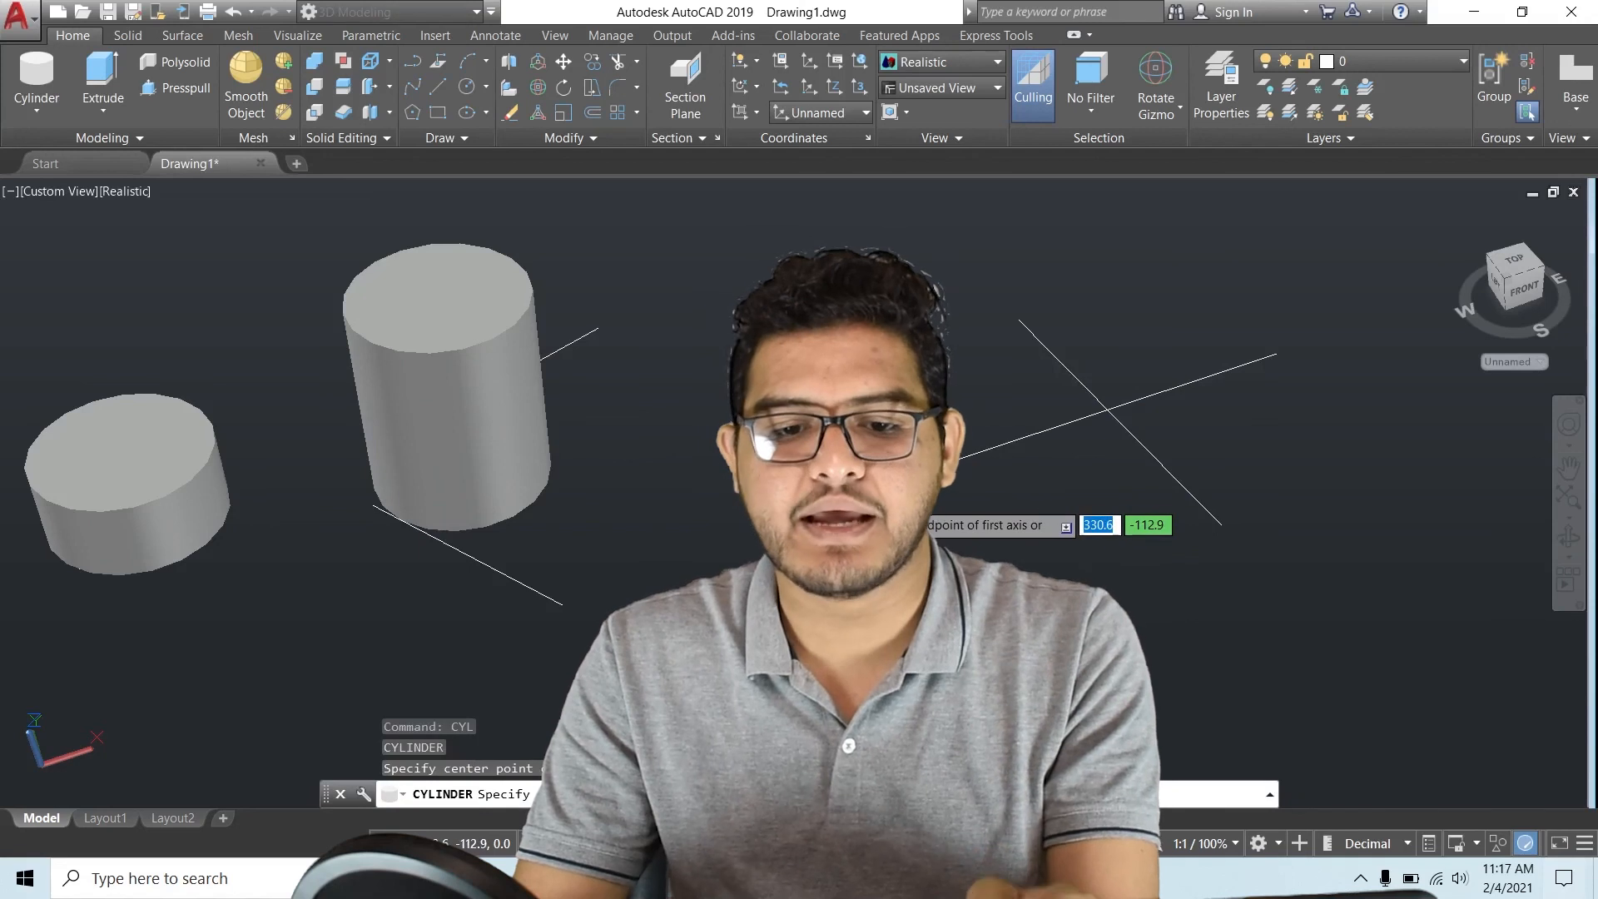
click(915, 536)
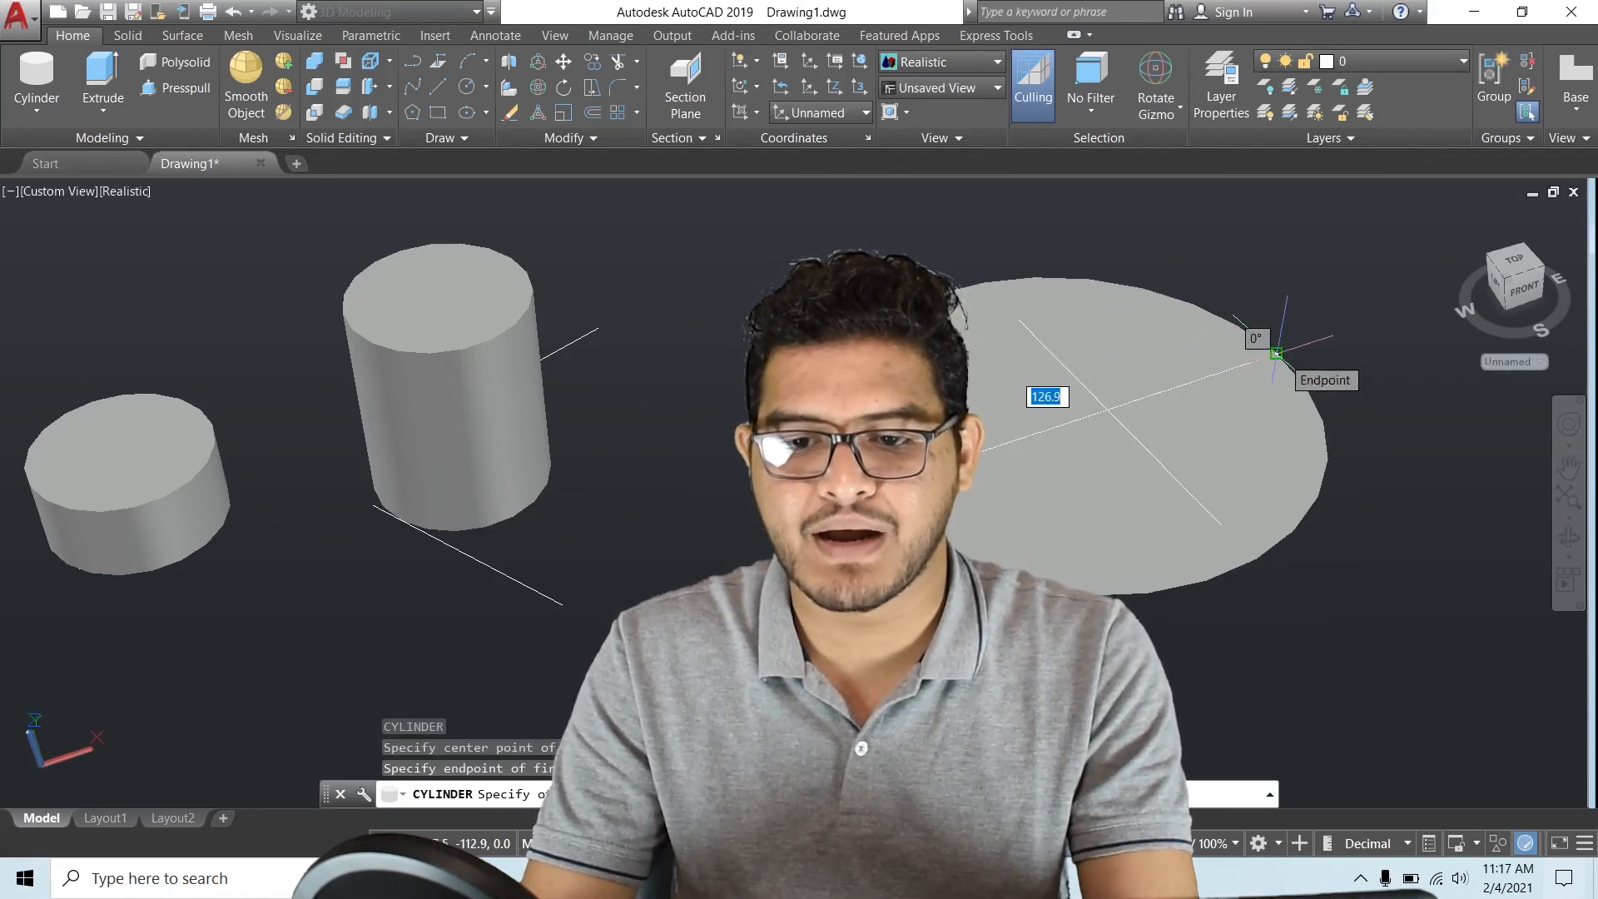
click(1275, 354)
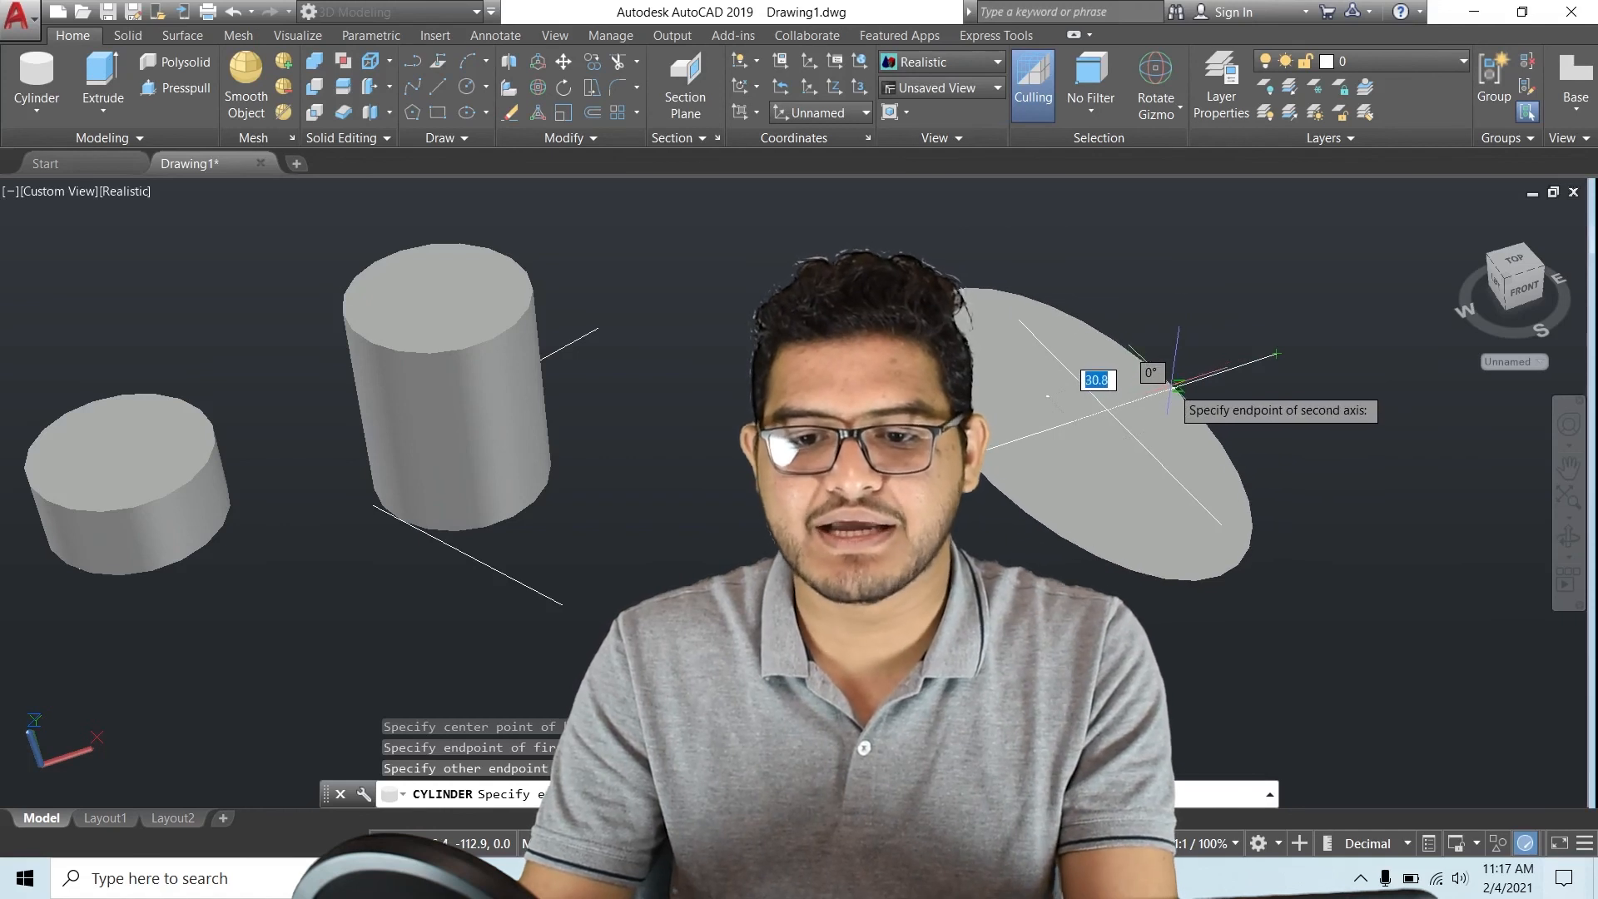
click(1173, 388)
click(1167, 388)
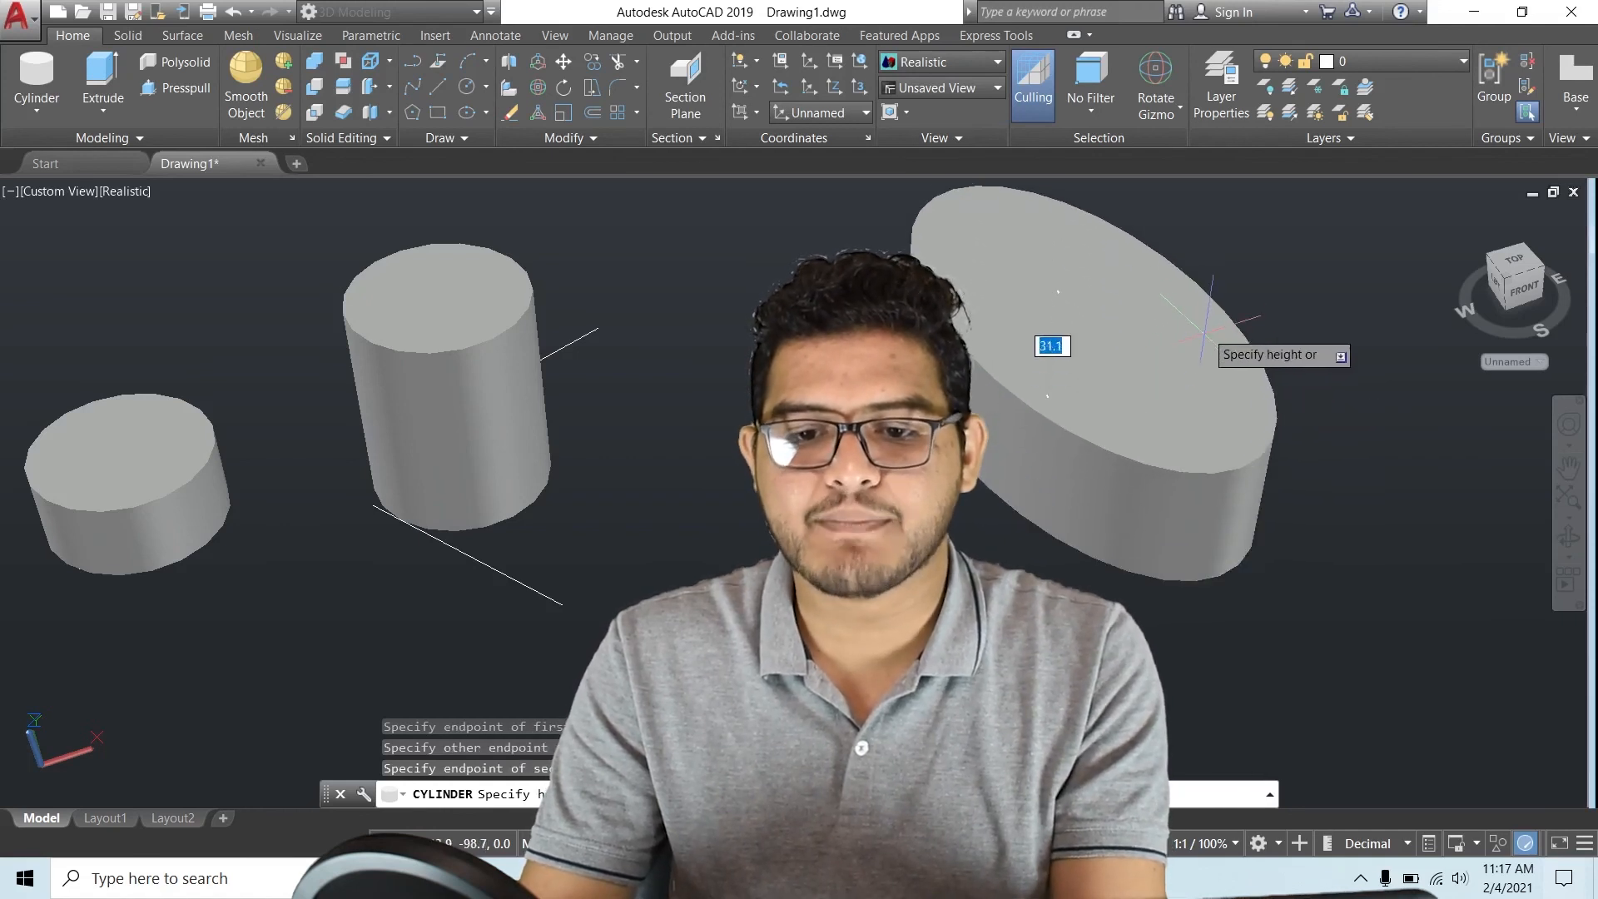
scroll(1211, 333, down, 2)
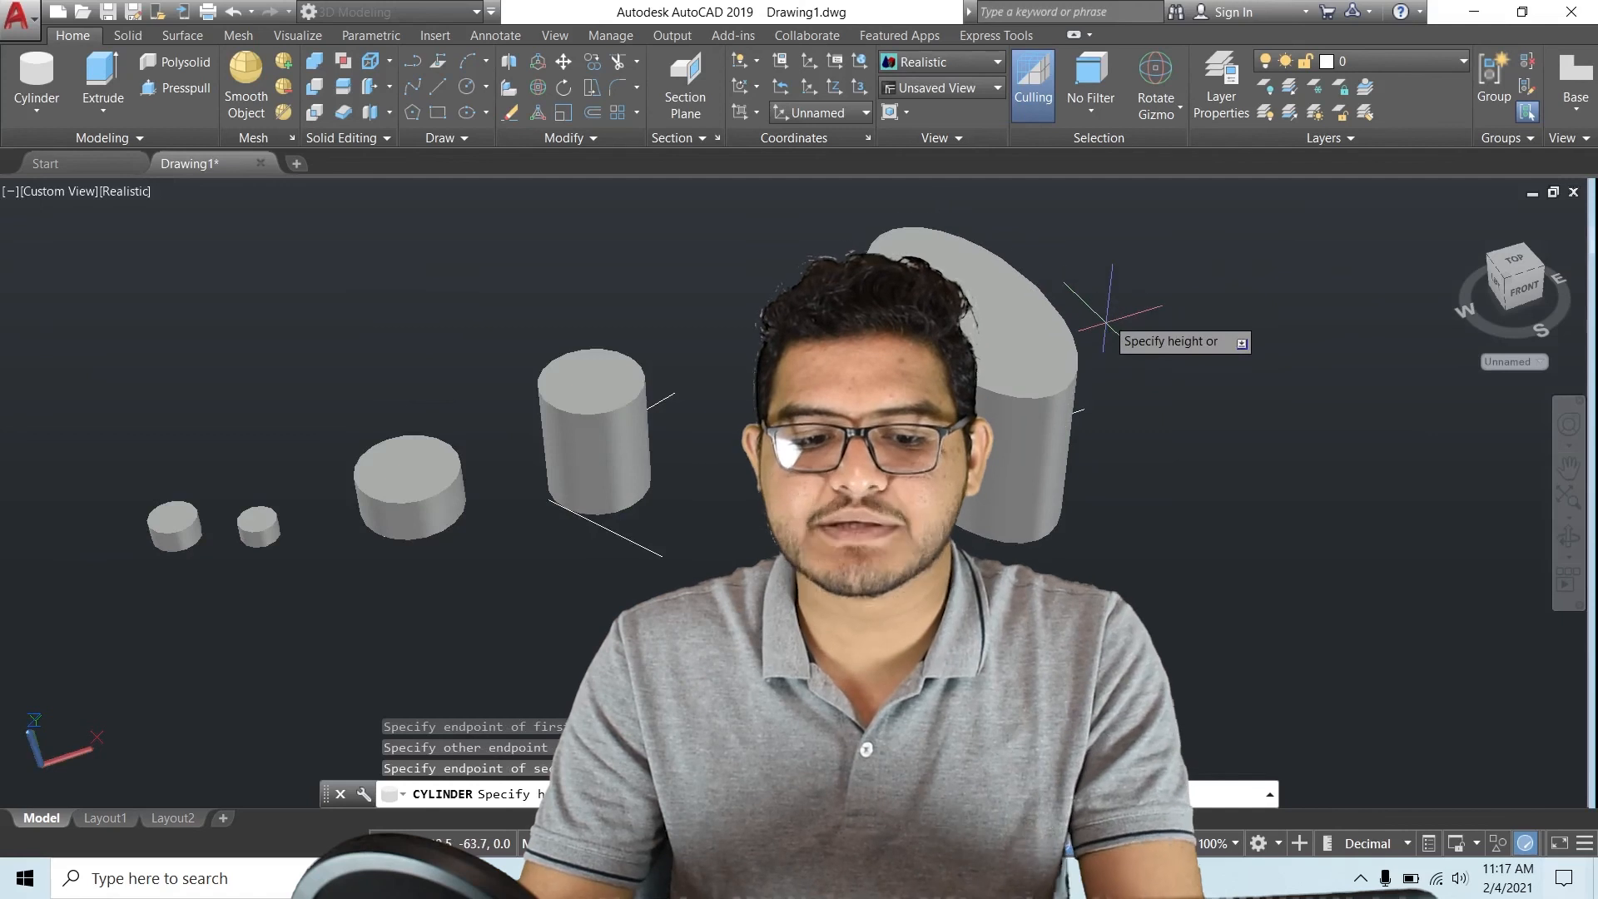
click(1076, 354)
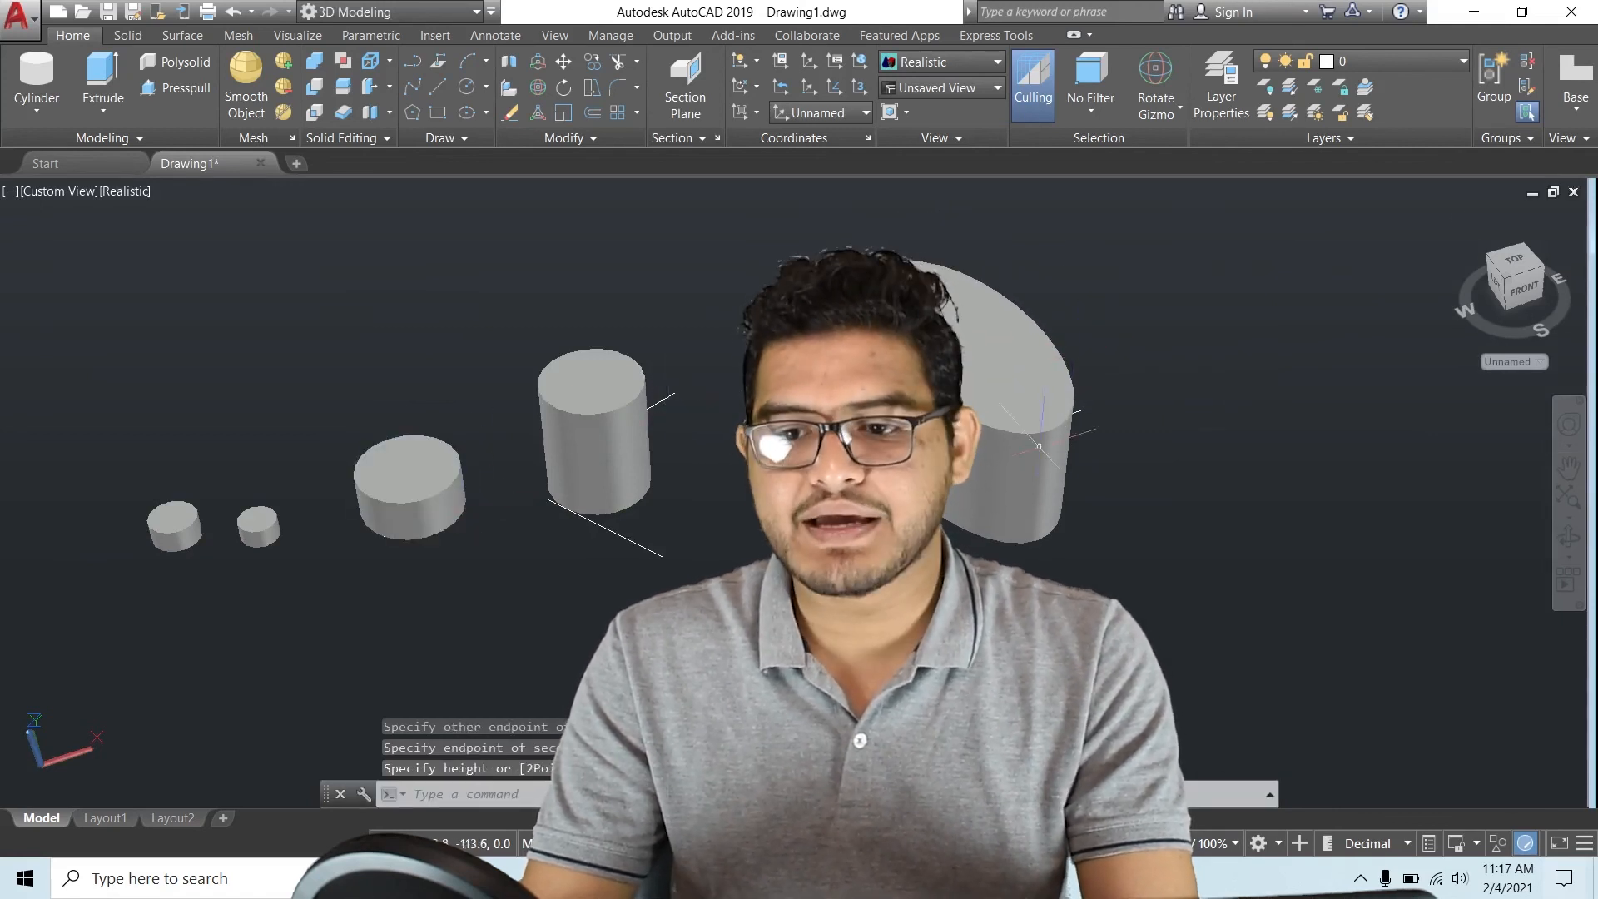
Inspect the cylinders from the Top view, and return to the home isometric view
click(1516, 265)
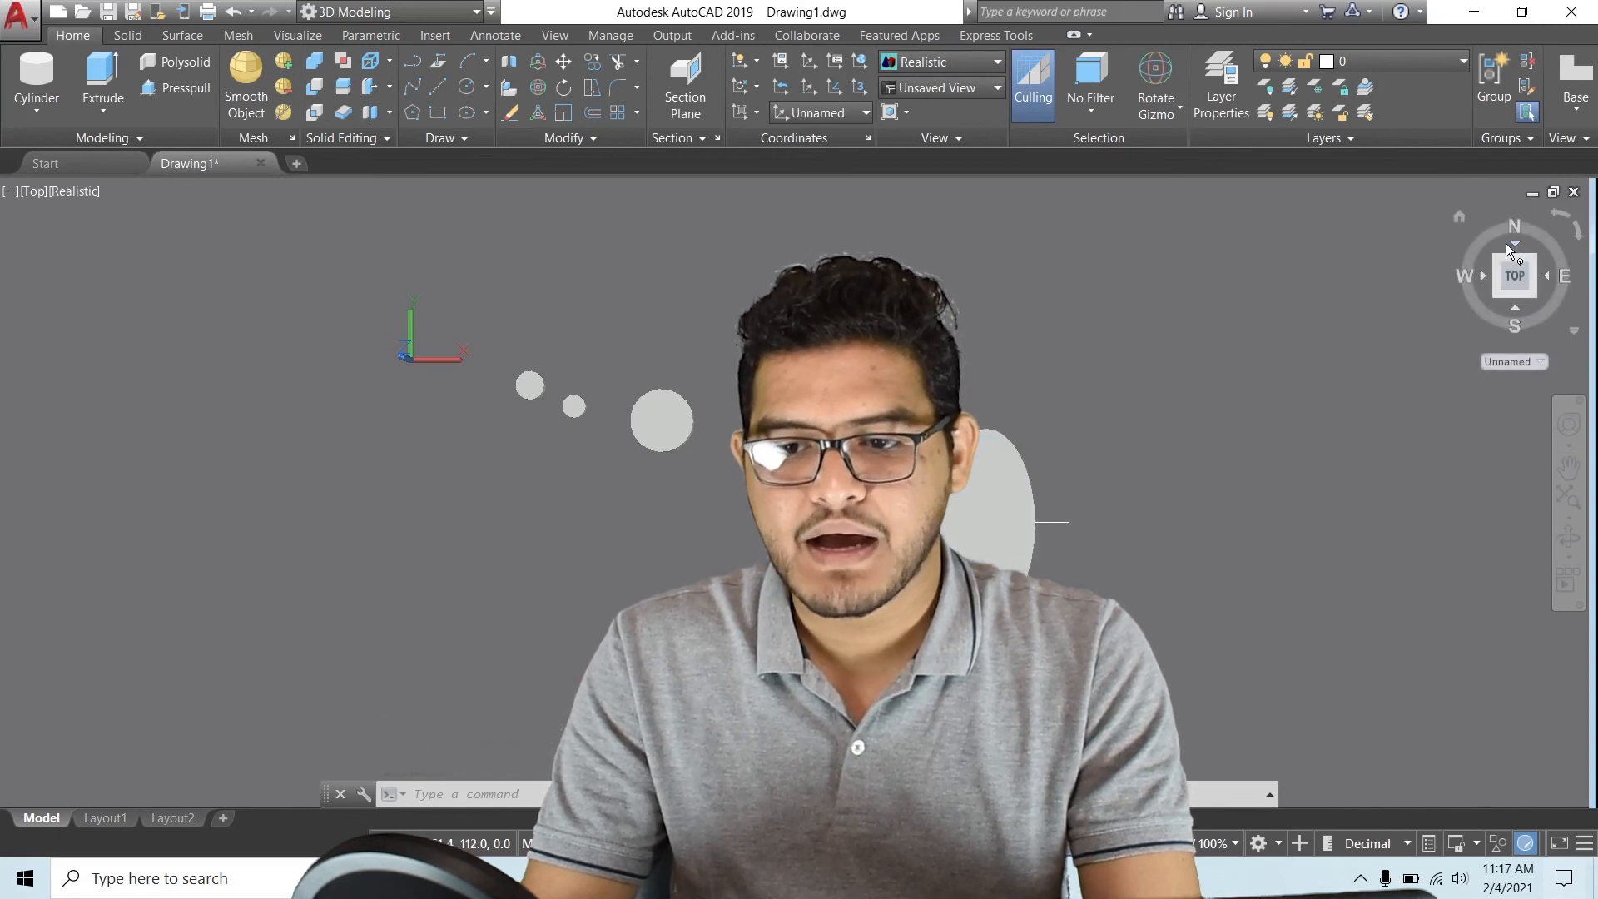
click(1457, 217)
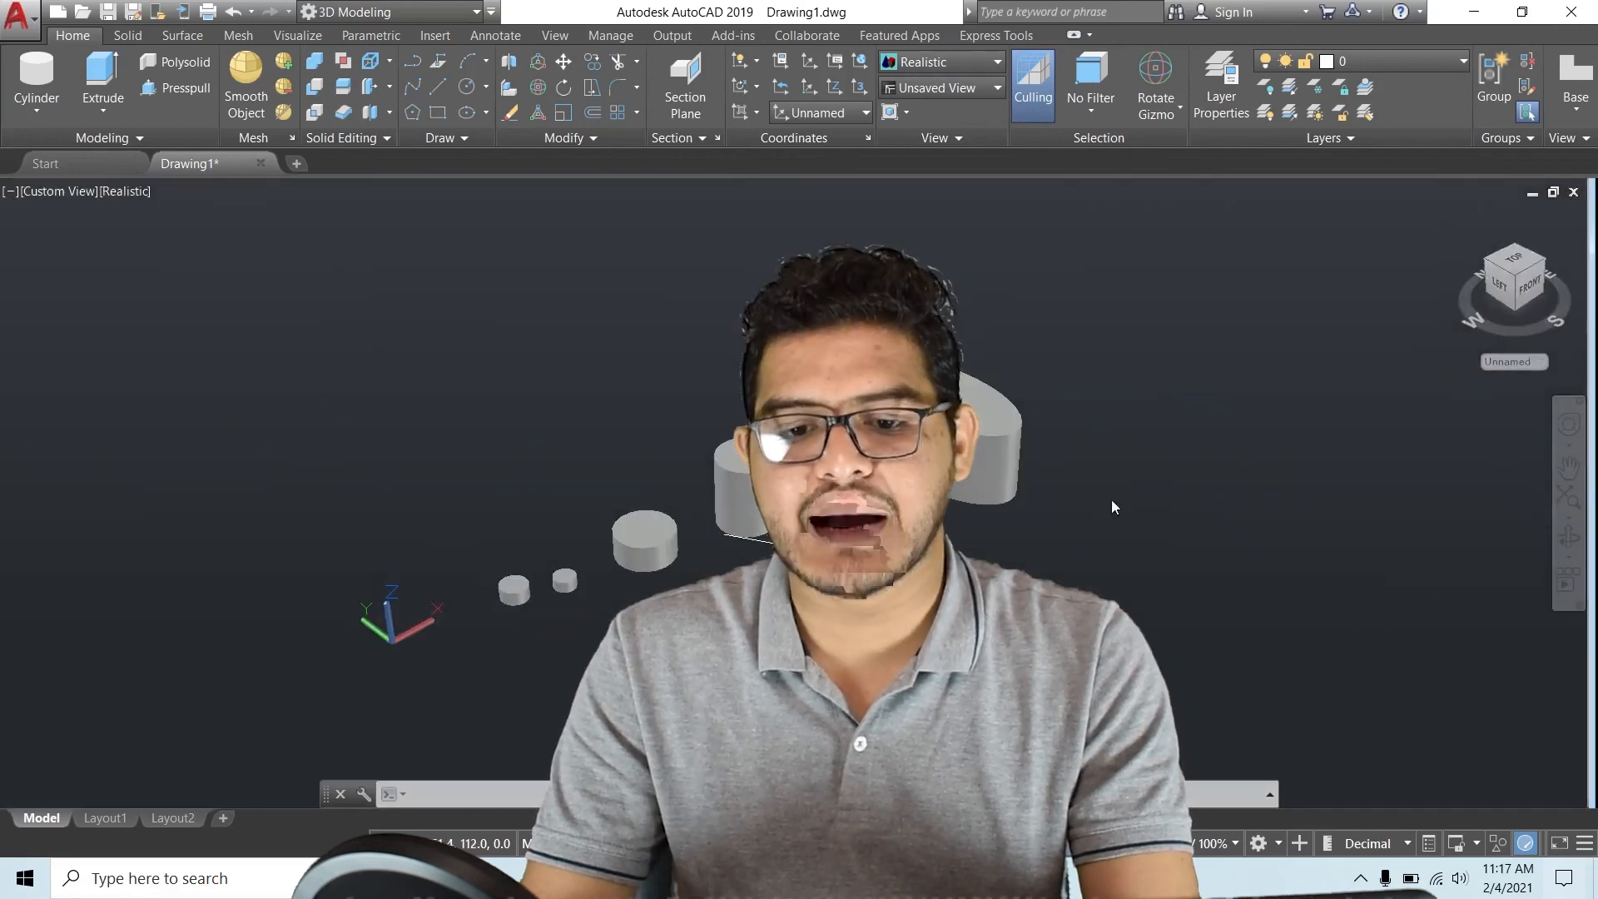
scroll(1109, 456, up, 3)
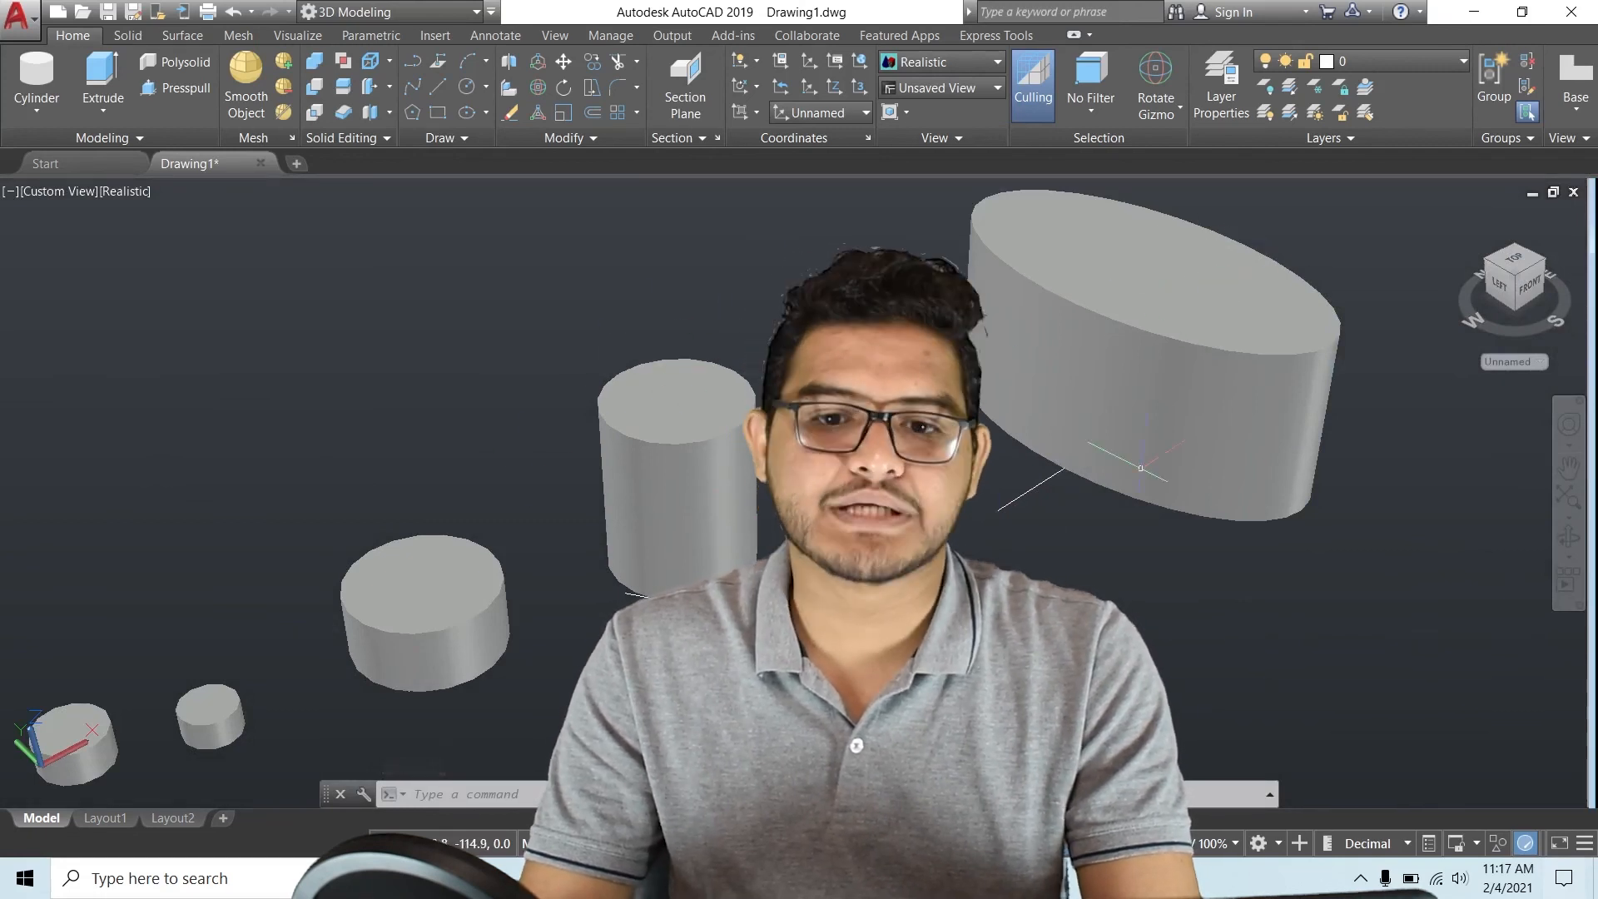
scroll(833, 476, down, 3)
scroll(788, 572, up, 2)
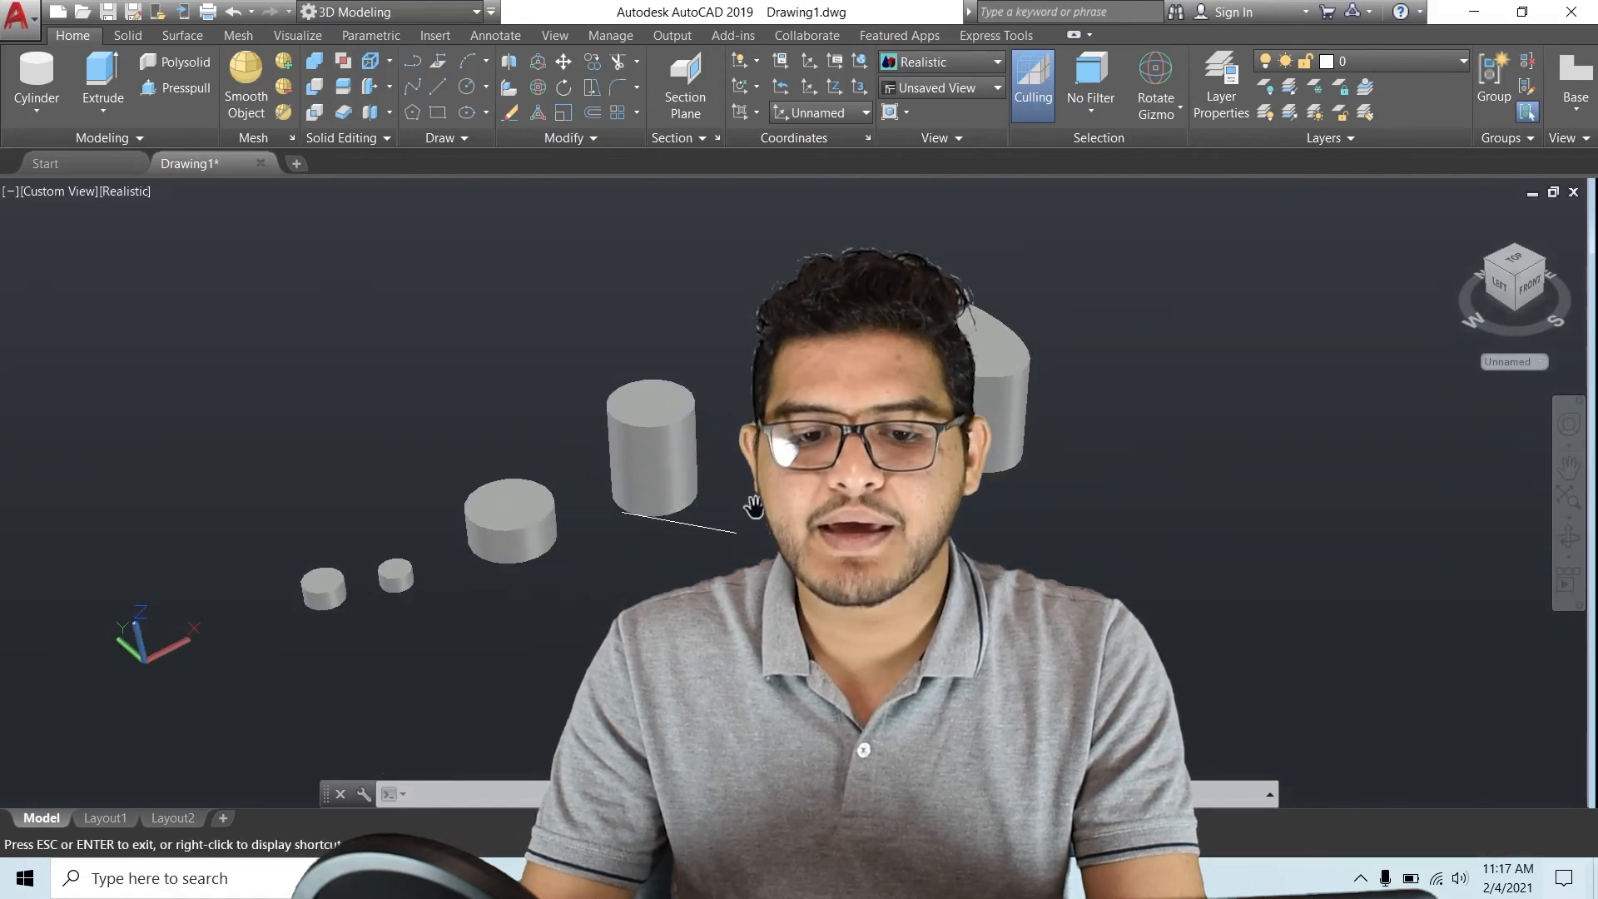
middle_drag(596, 575, 901, 491)
scroll(786, 466, up, 3)
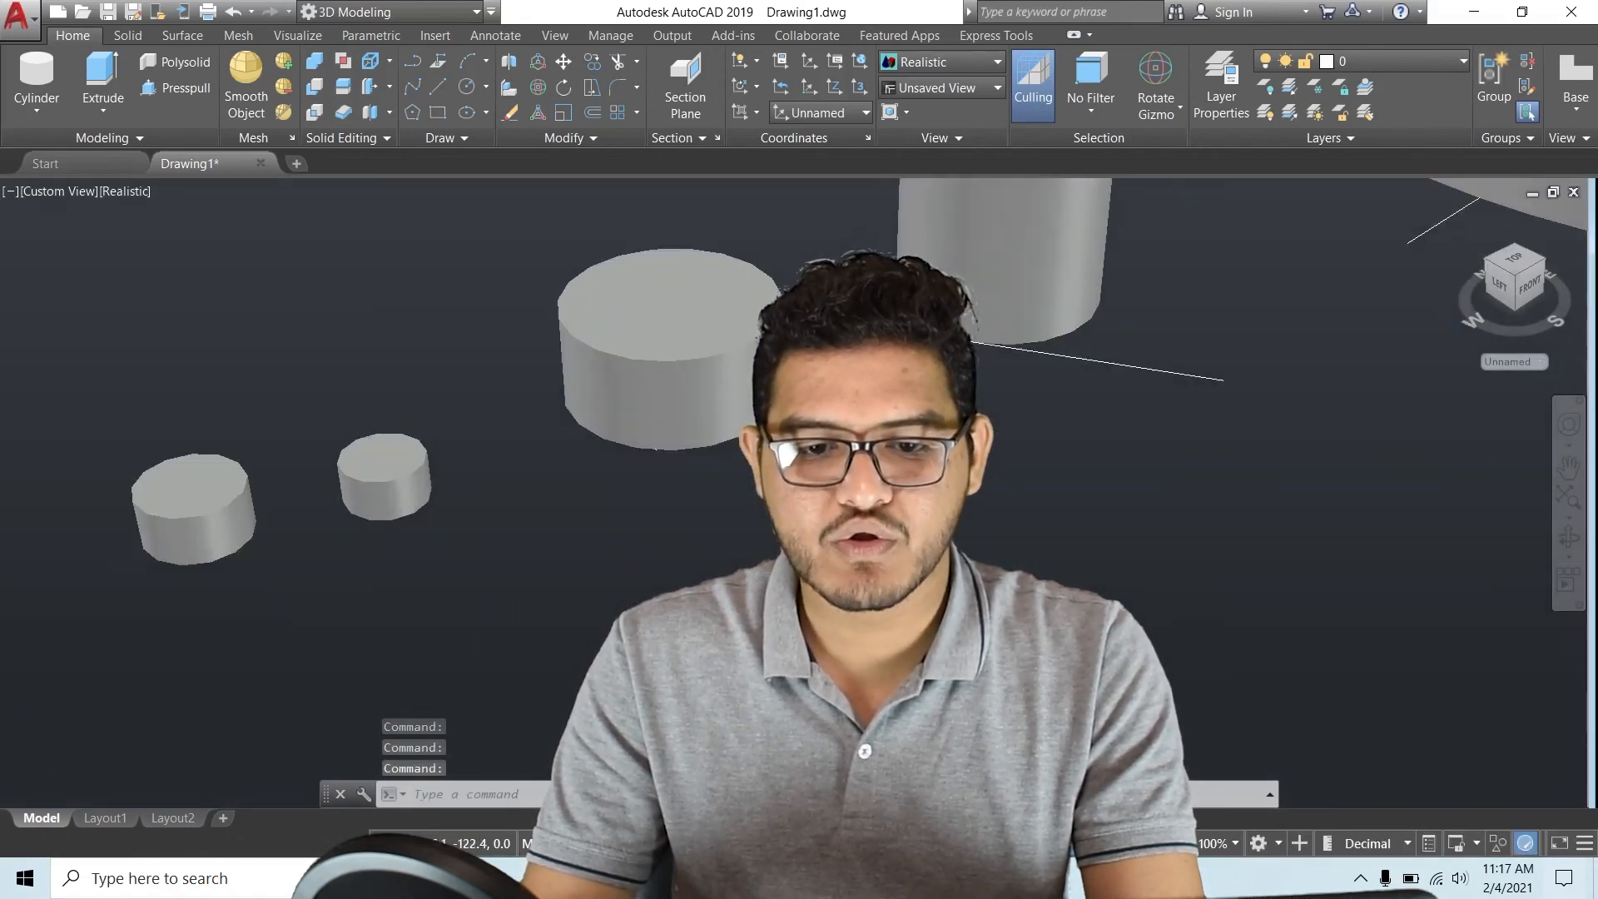
scroll(778, 467, down, 1)
middle_drag(786, 466, 775, 331)
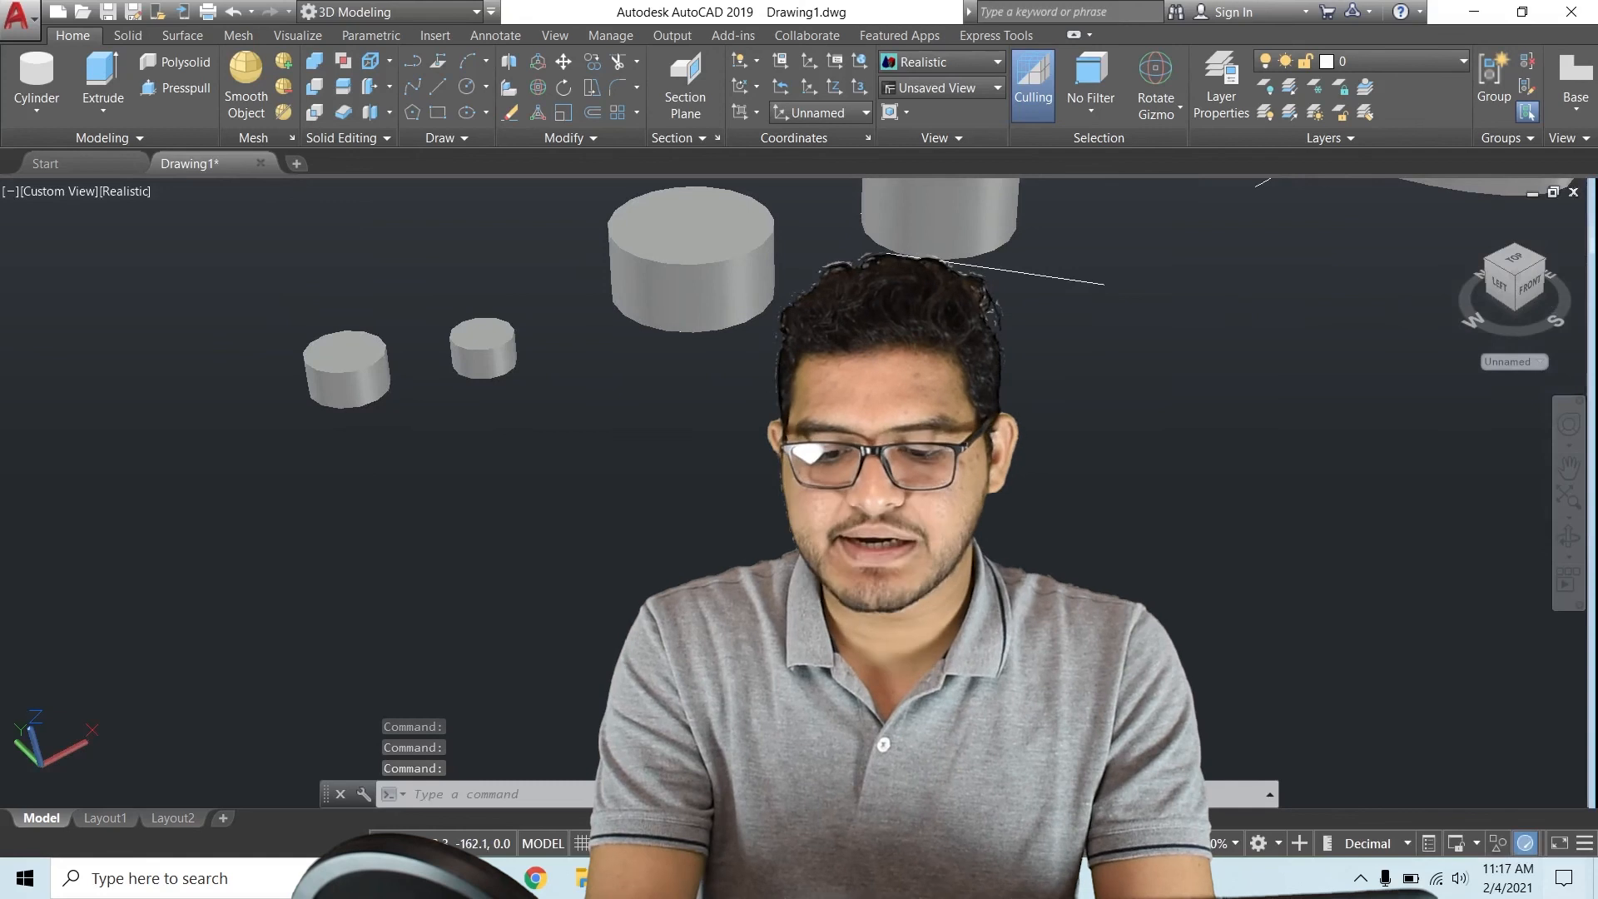
key(Return)
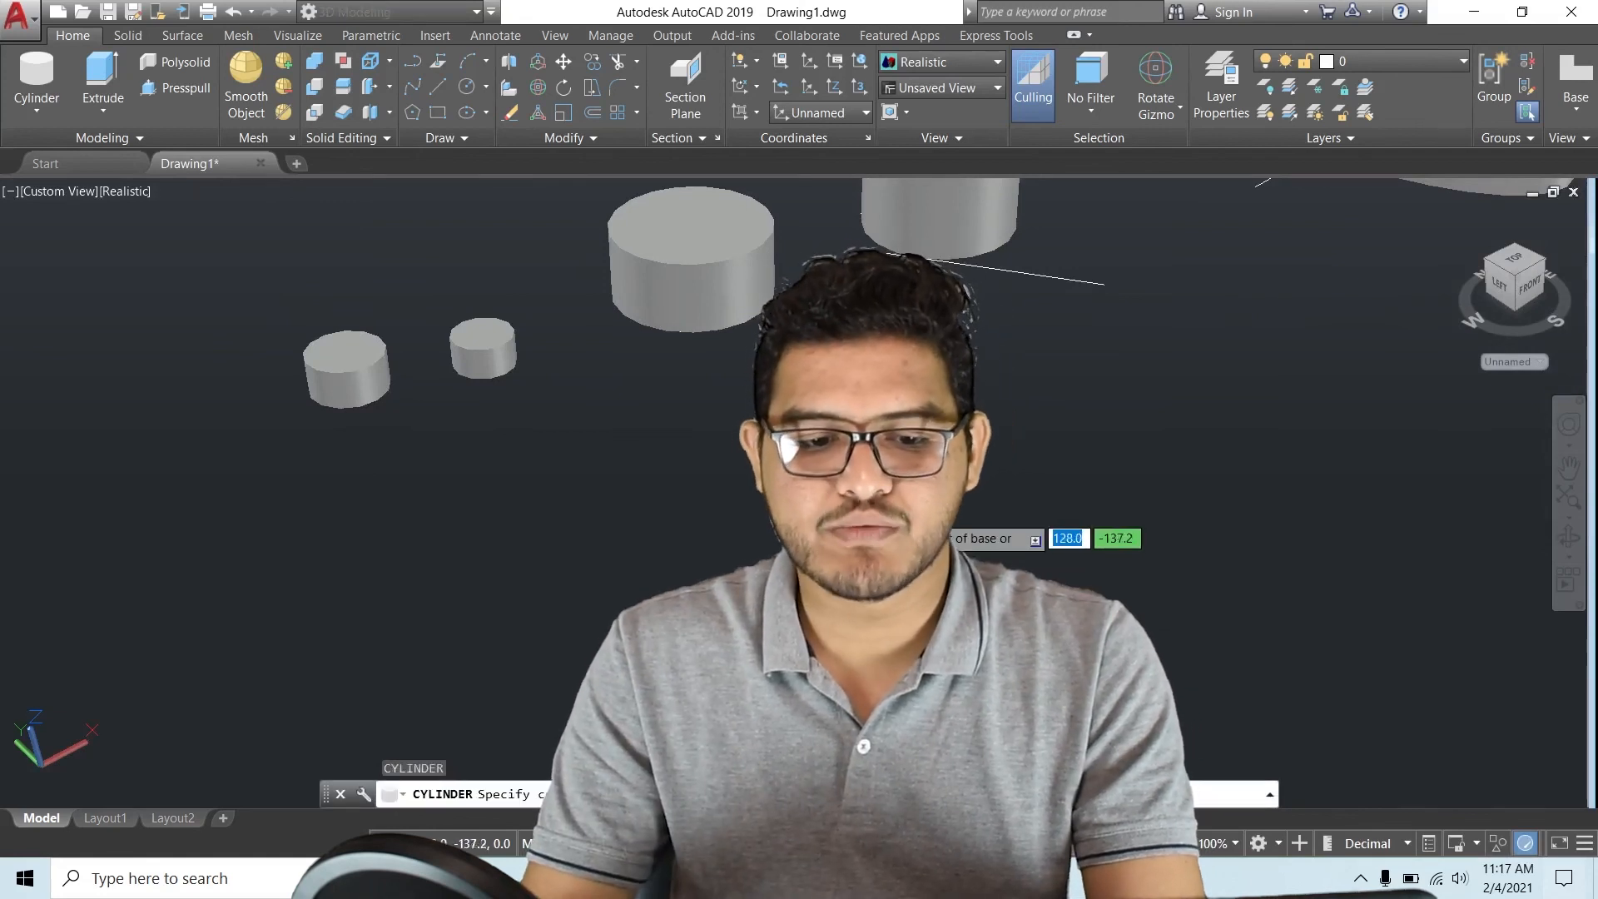
click(820, 522)
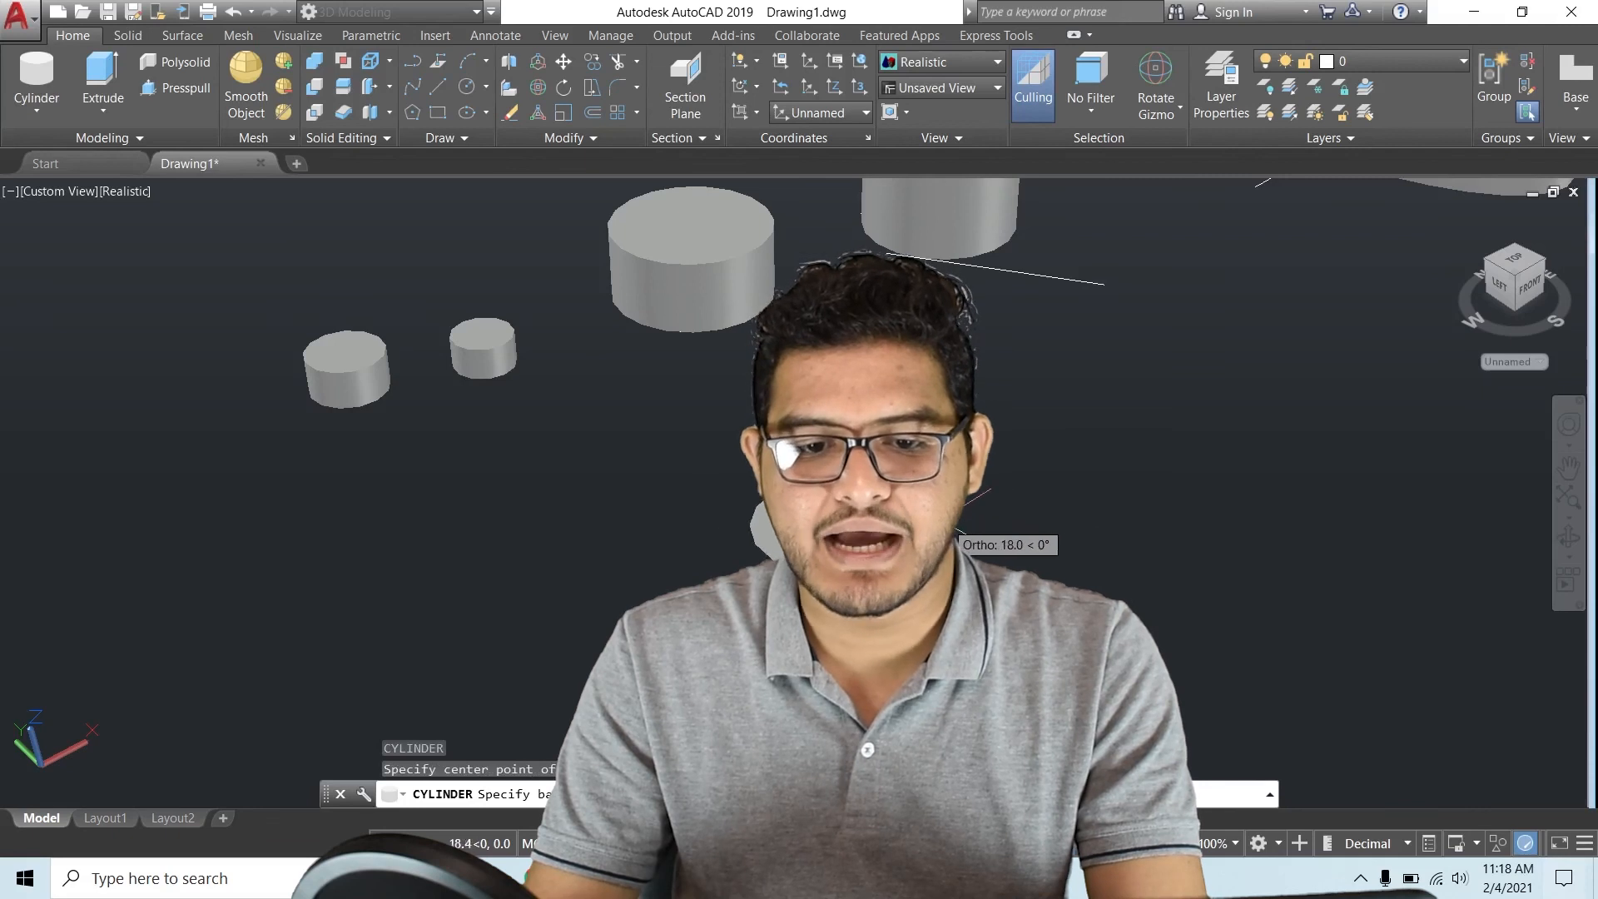
click(960, 521)
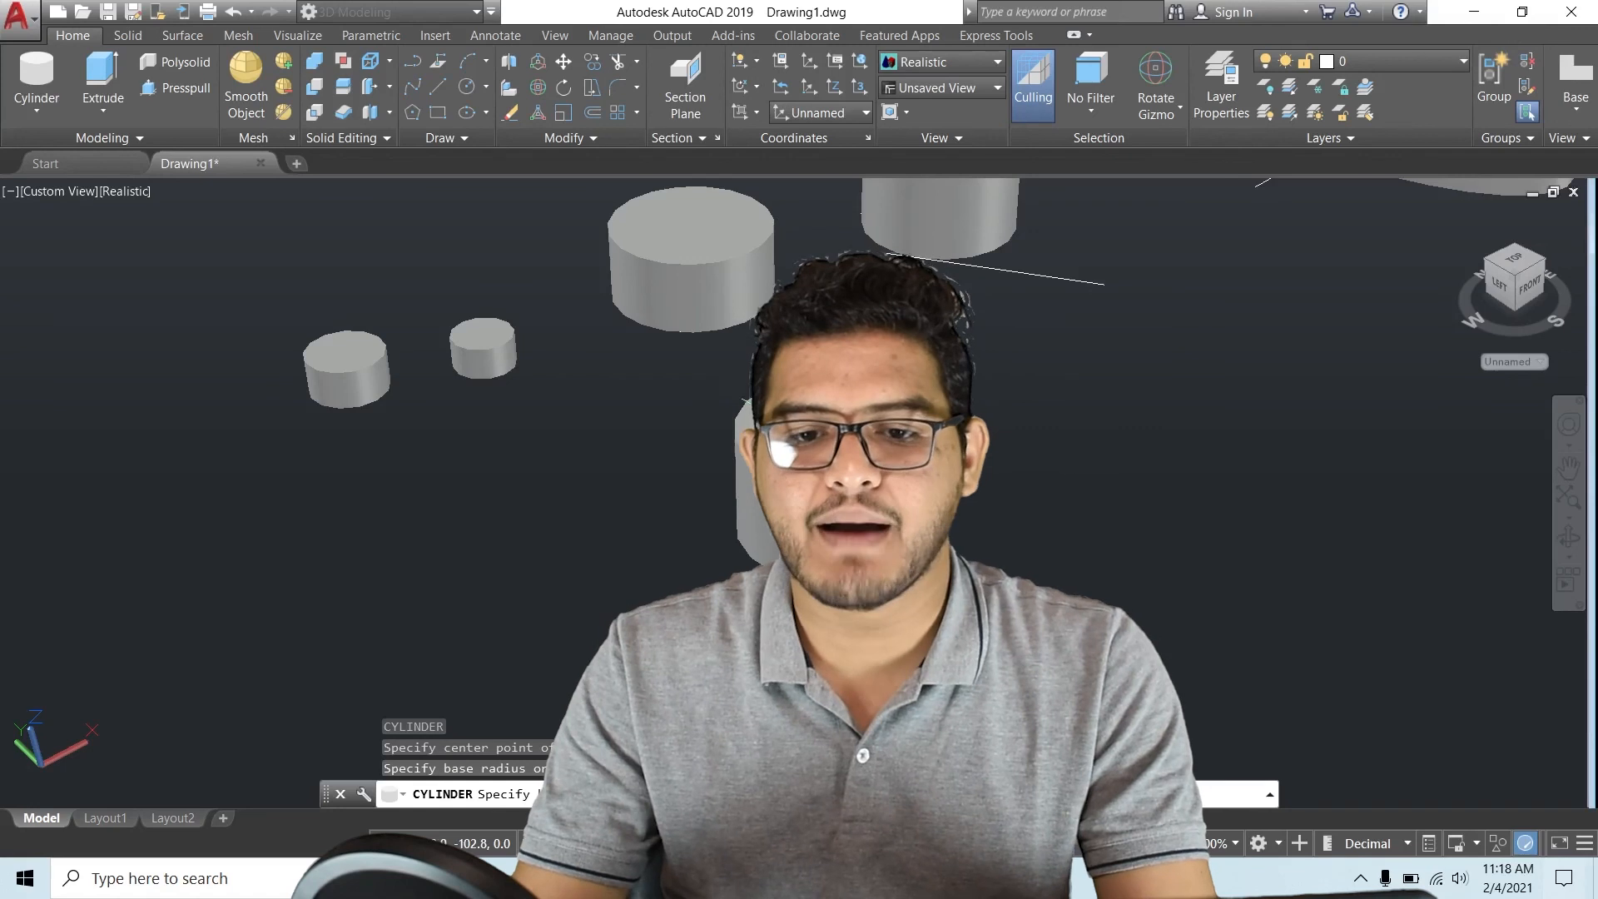
scroll(923, 395, down, 3)
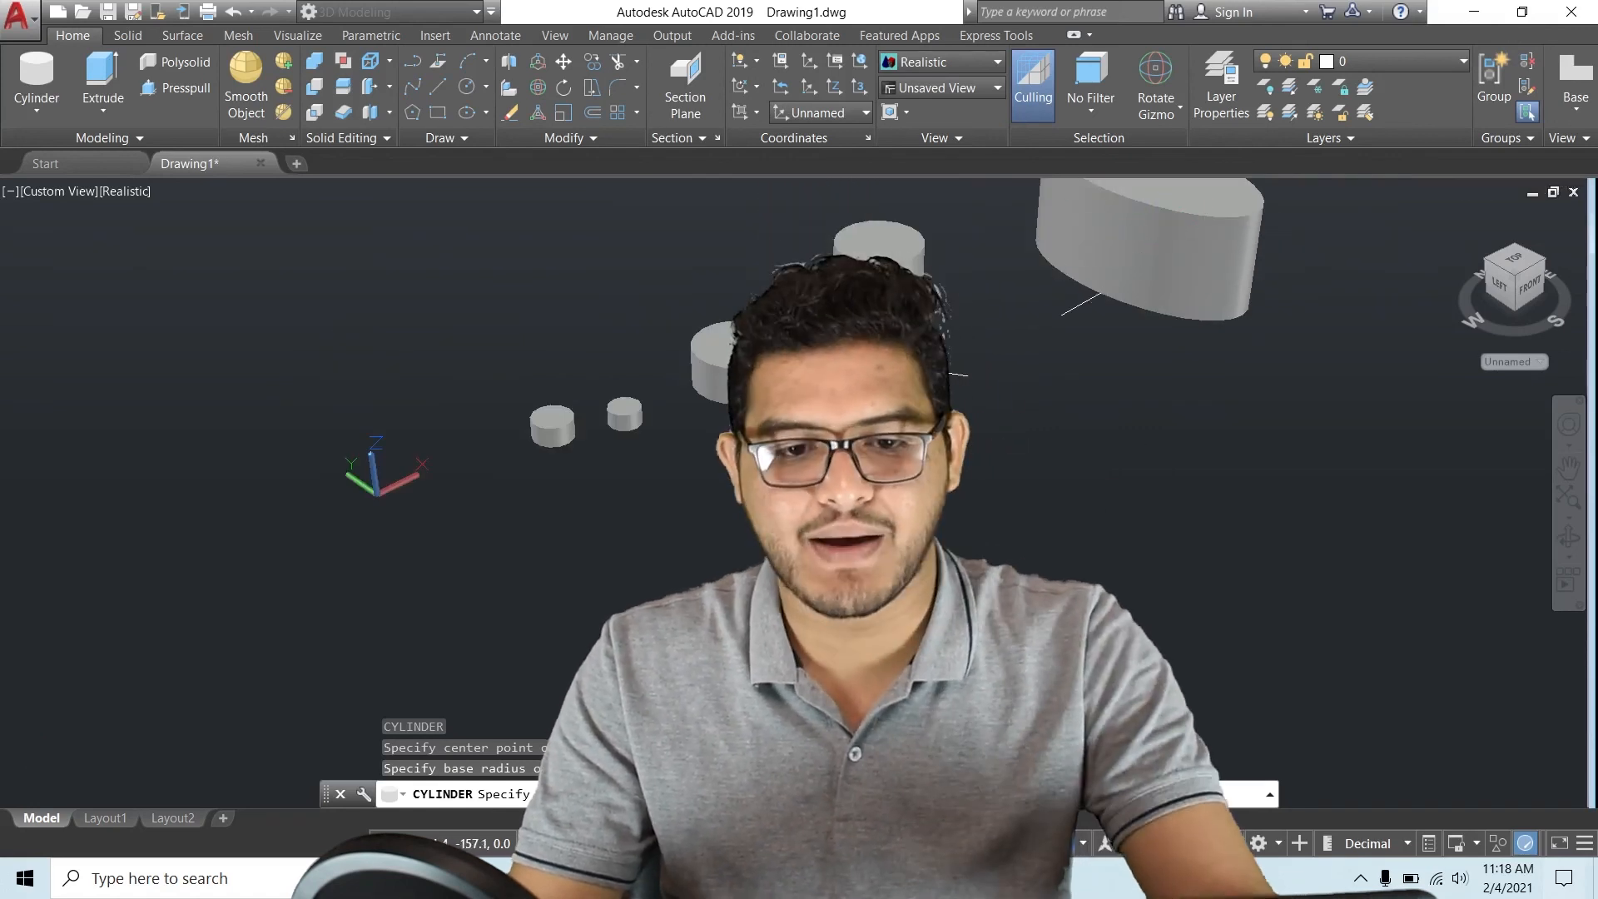
click(857, 441)
Draw a vertical line about 62 units long along the Z axis in the empty area near the small cylinders
click(439, 88)
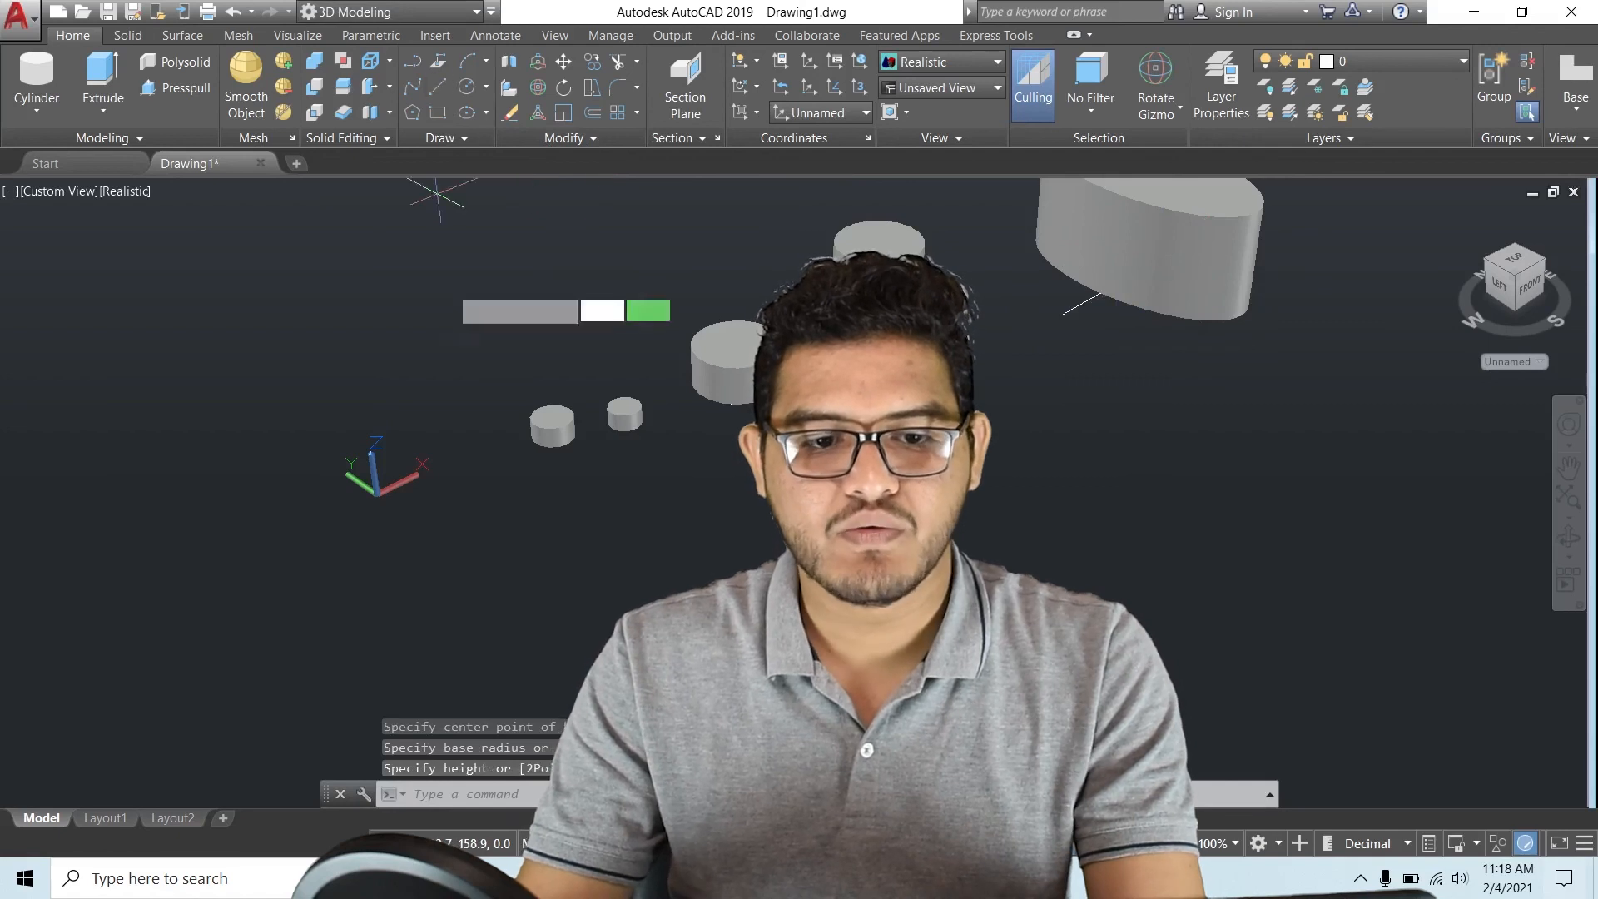
click(542, 622)
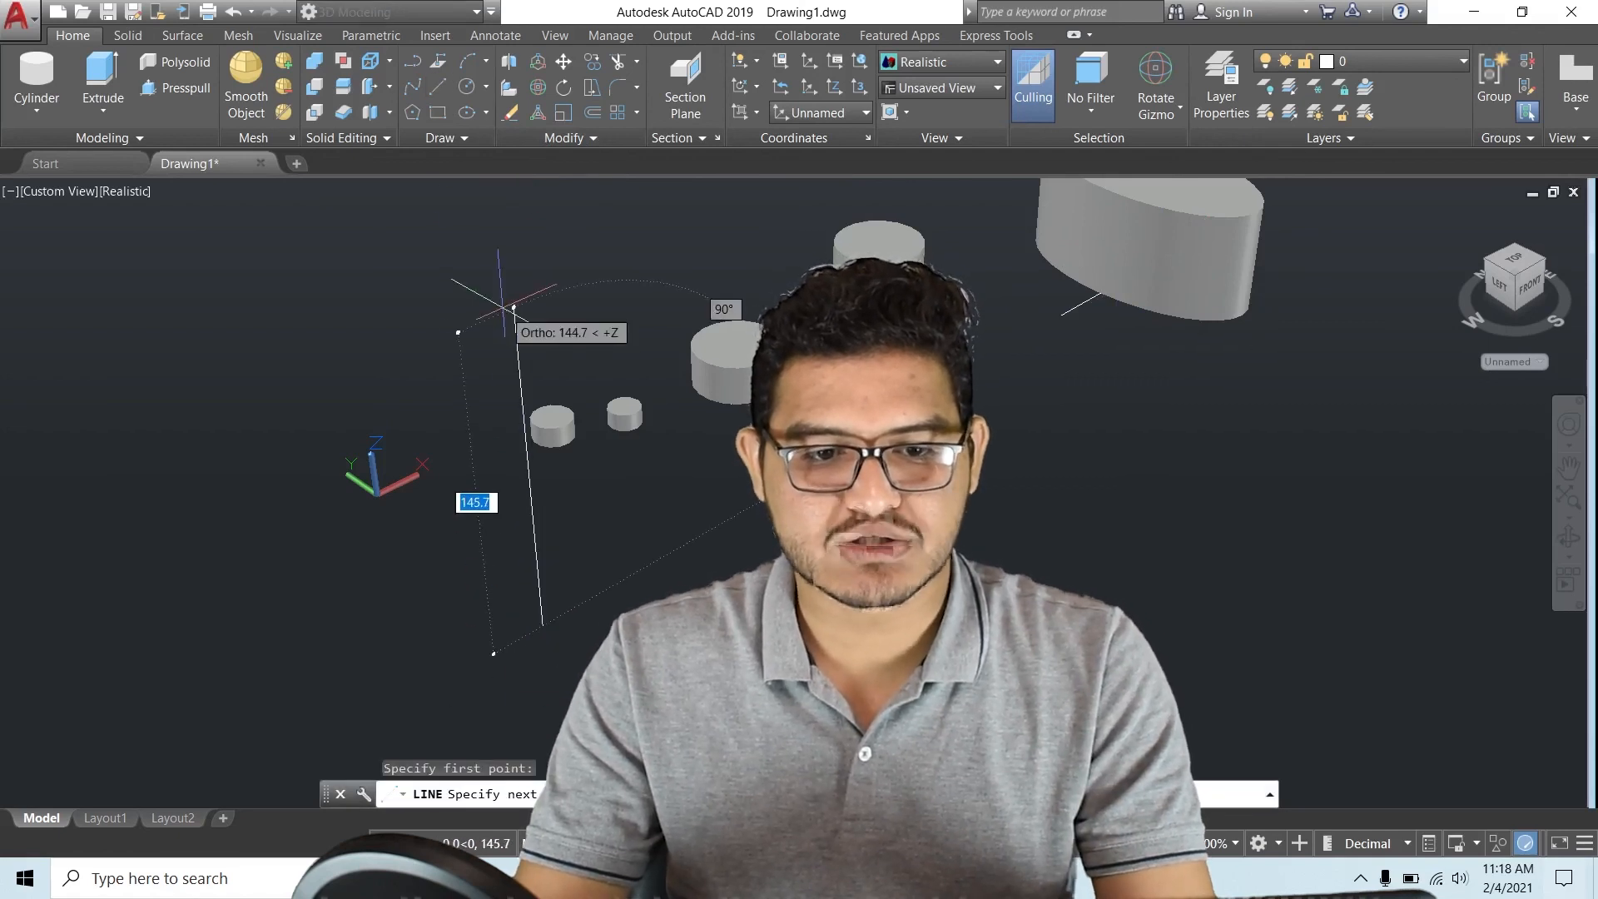
click(530, 498)
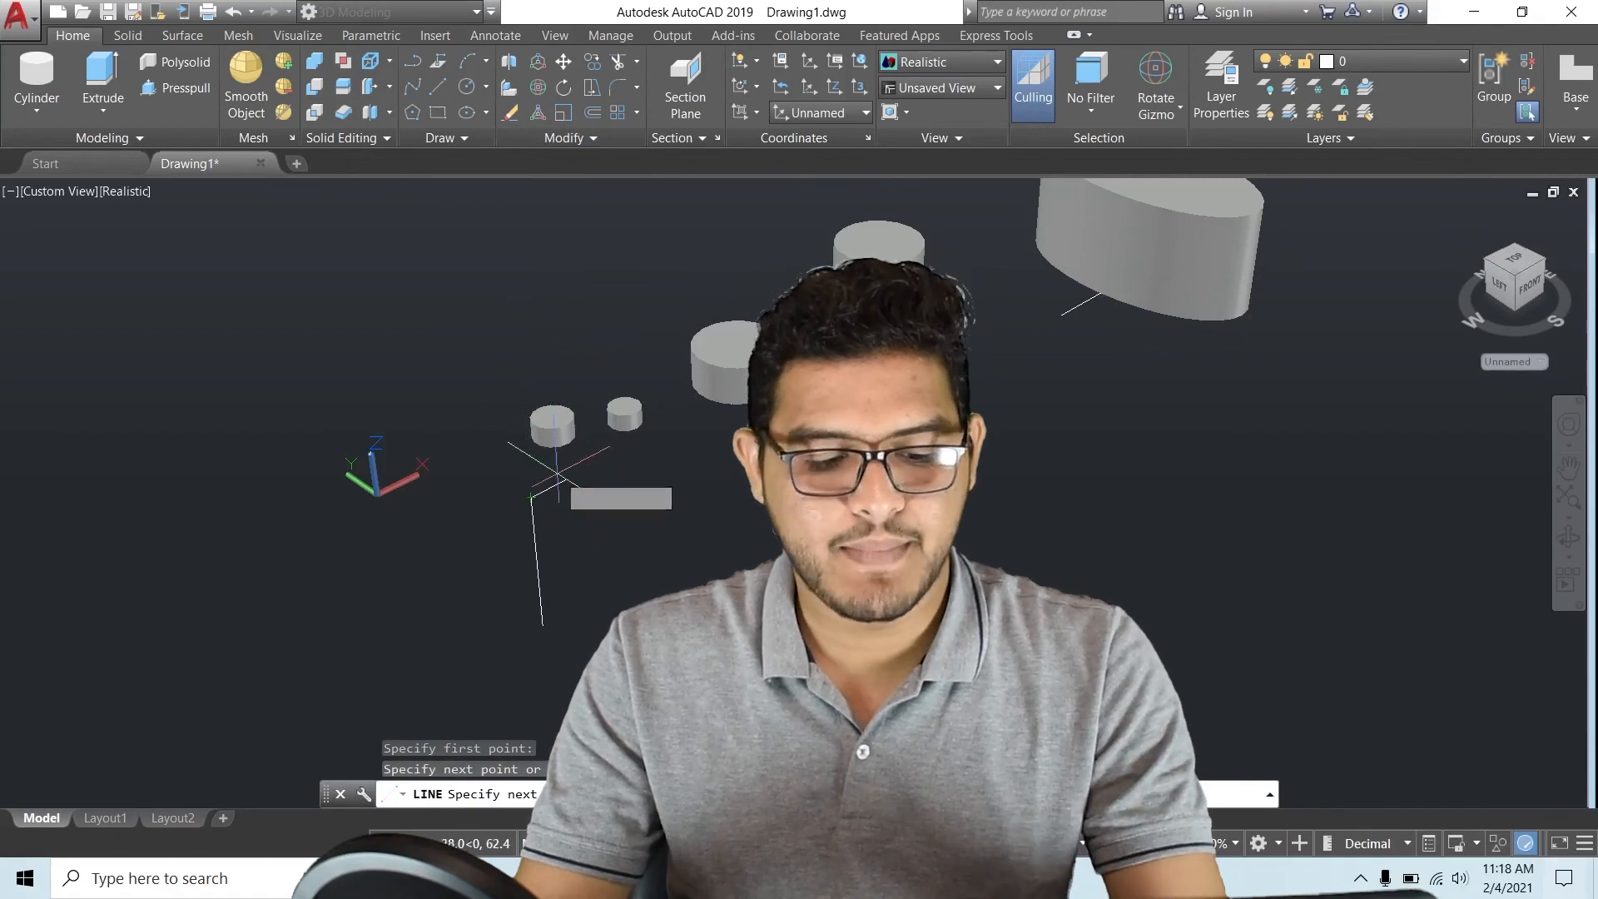
key(Return)
Create a cylinder beside the vertical line with a picked radius, setting its height with the 2Point option from the line's two endpoints
scroll(591, 574, up, 2)
middle_drag(592, 596, 754, 498)
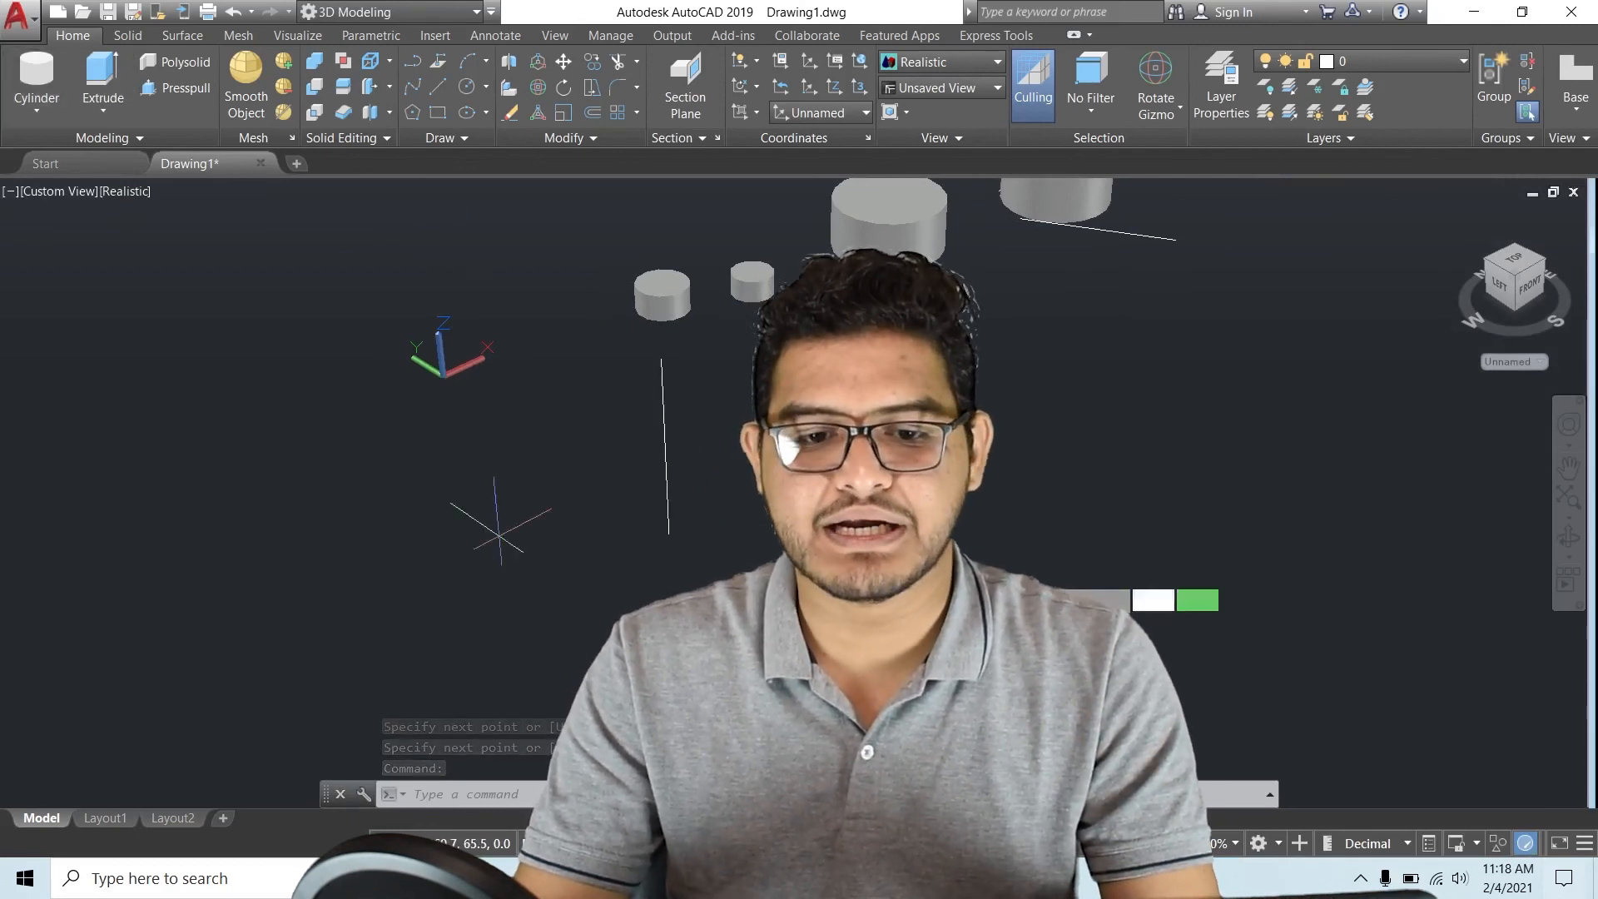
click(832, 498)
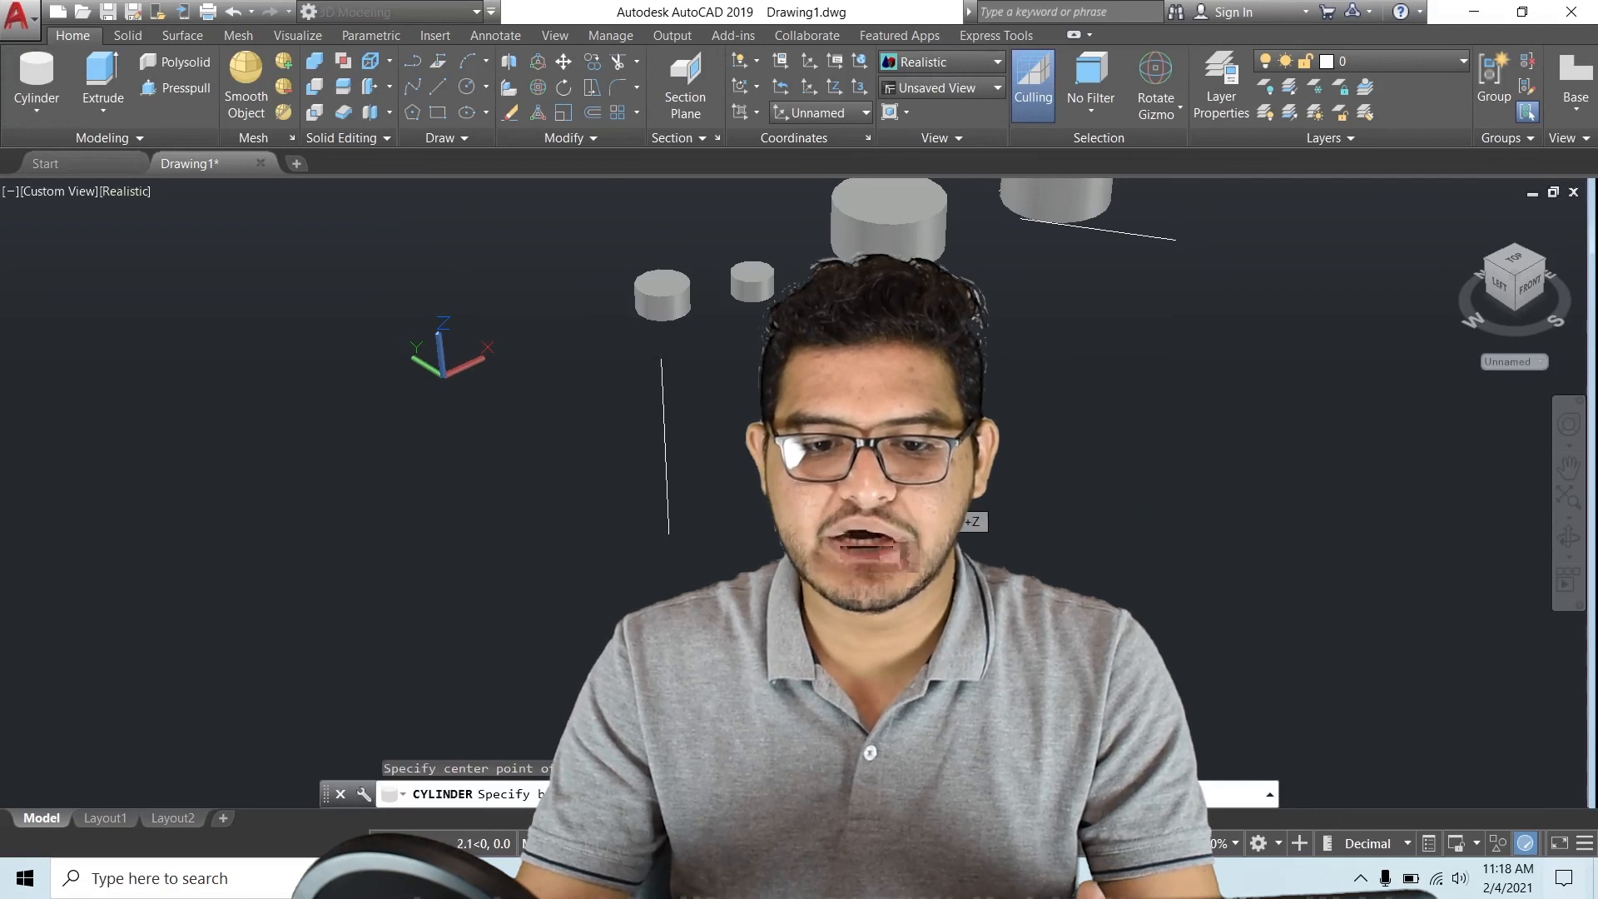
click(971, 497)
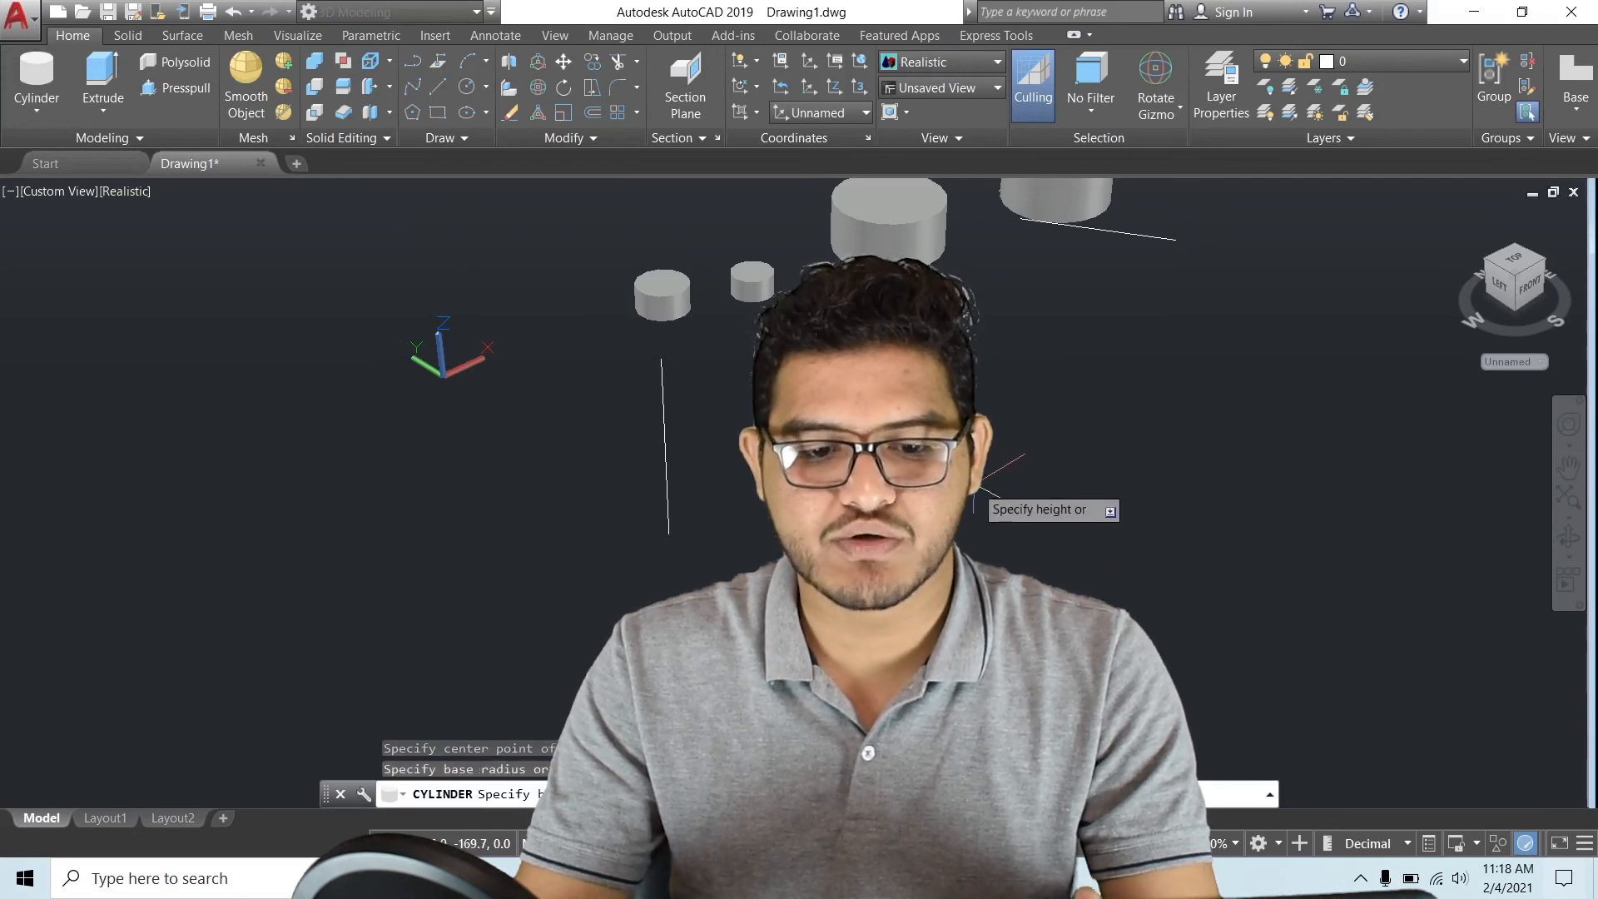
key(Return)
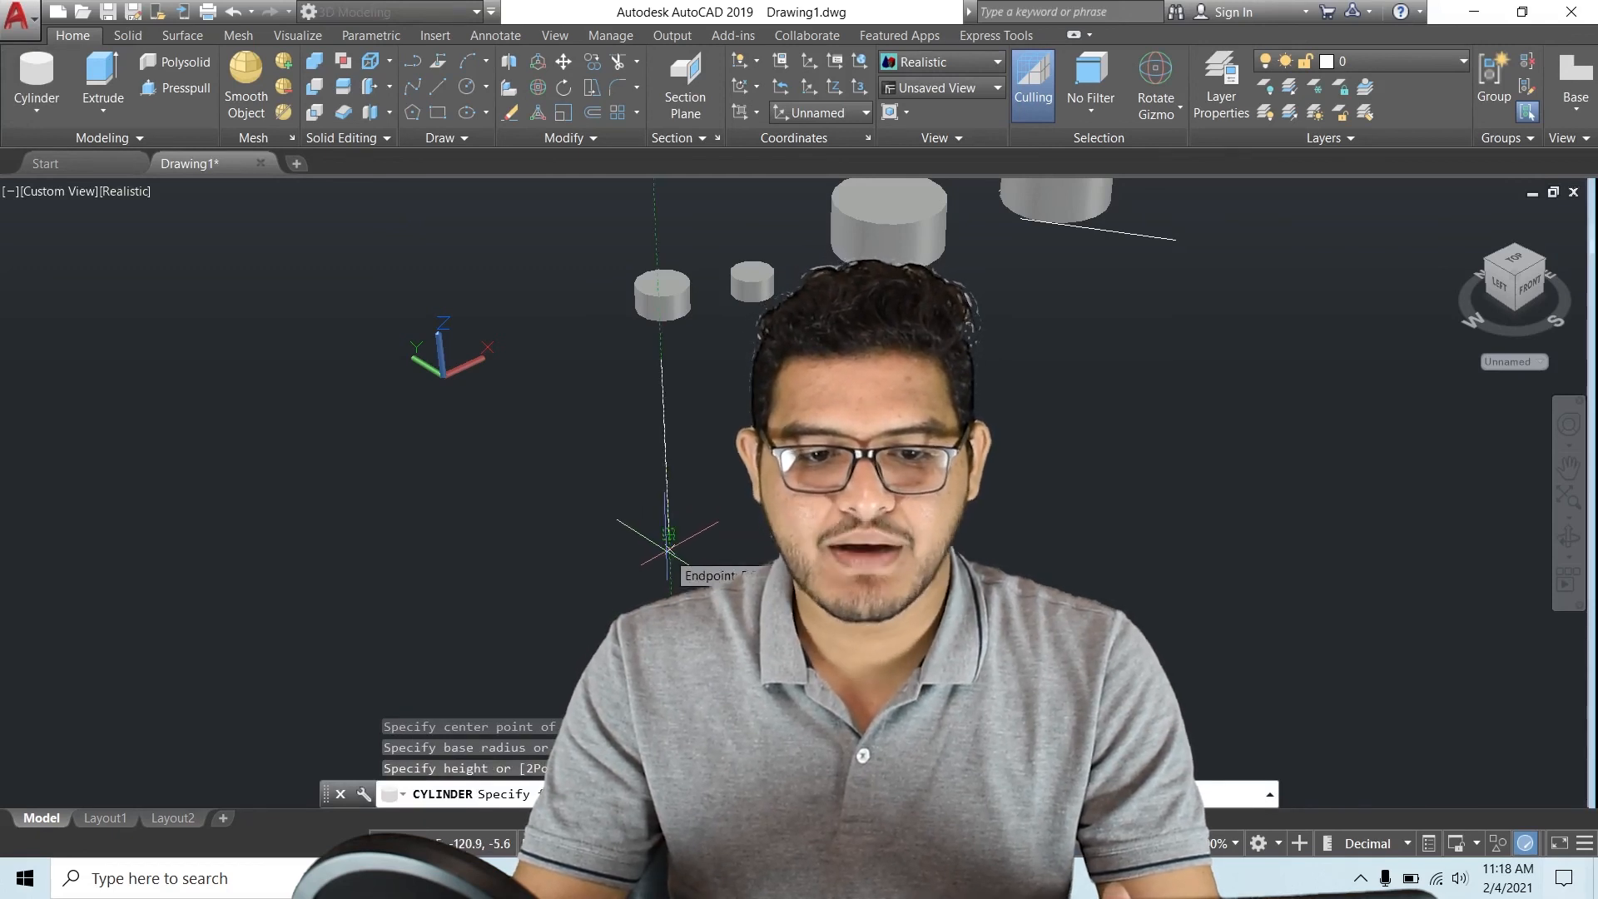
scroll(666, 545, up, 4)
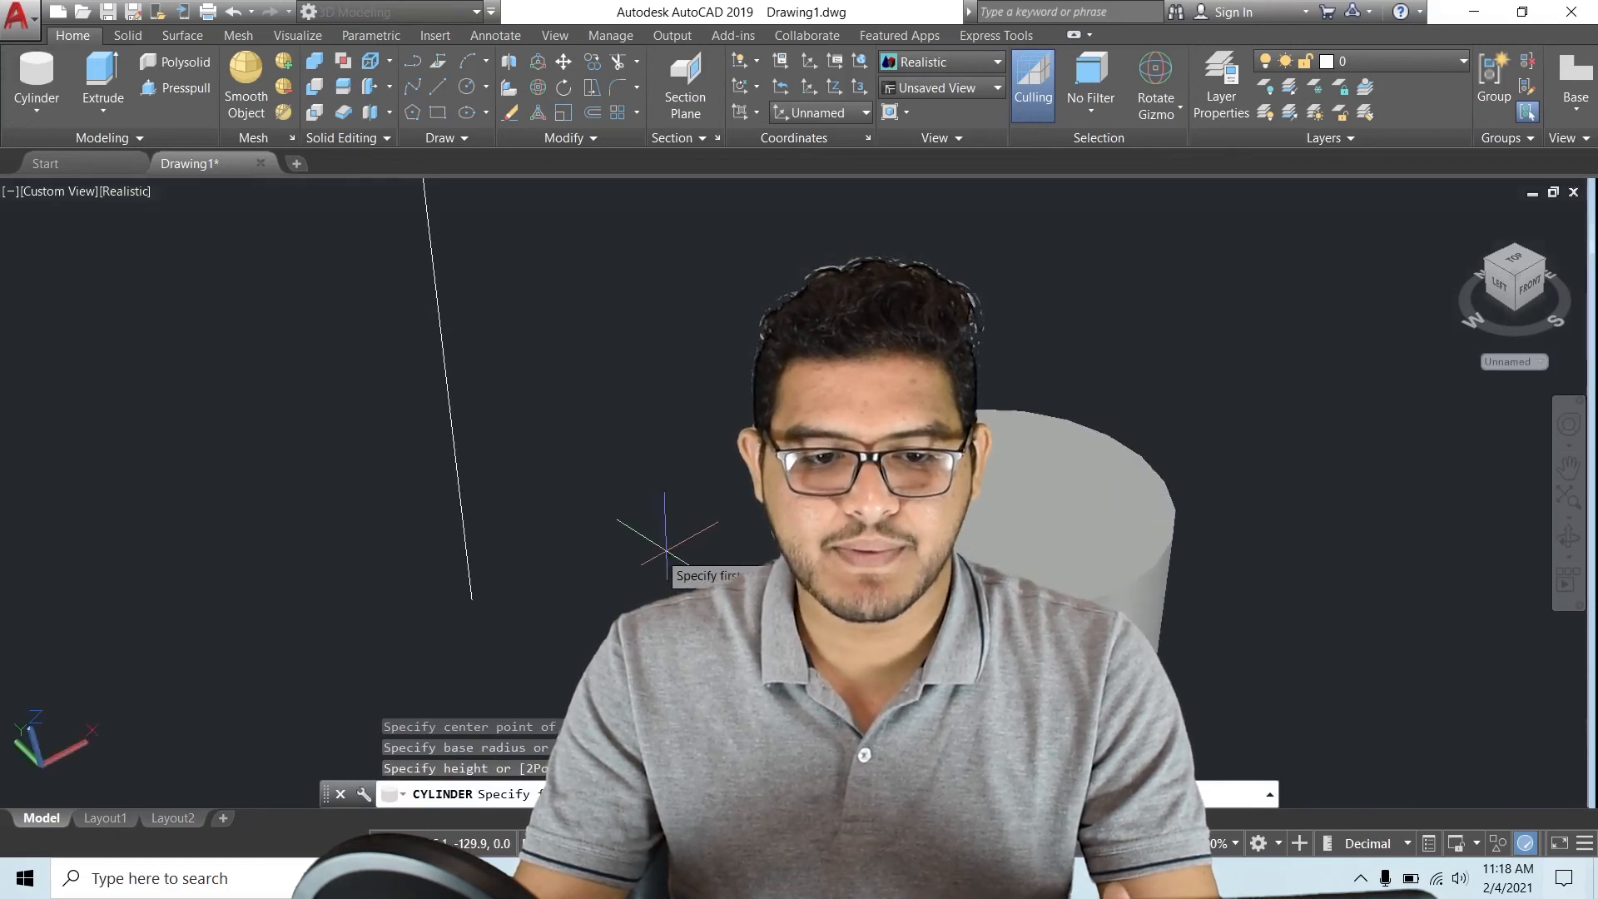
click(470, 593)
scroll(478, 450, down, 3)
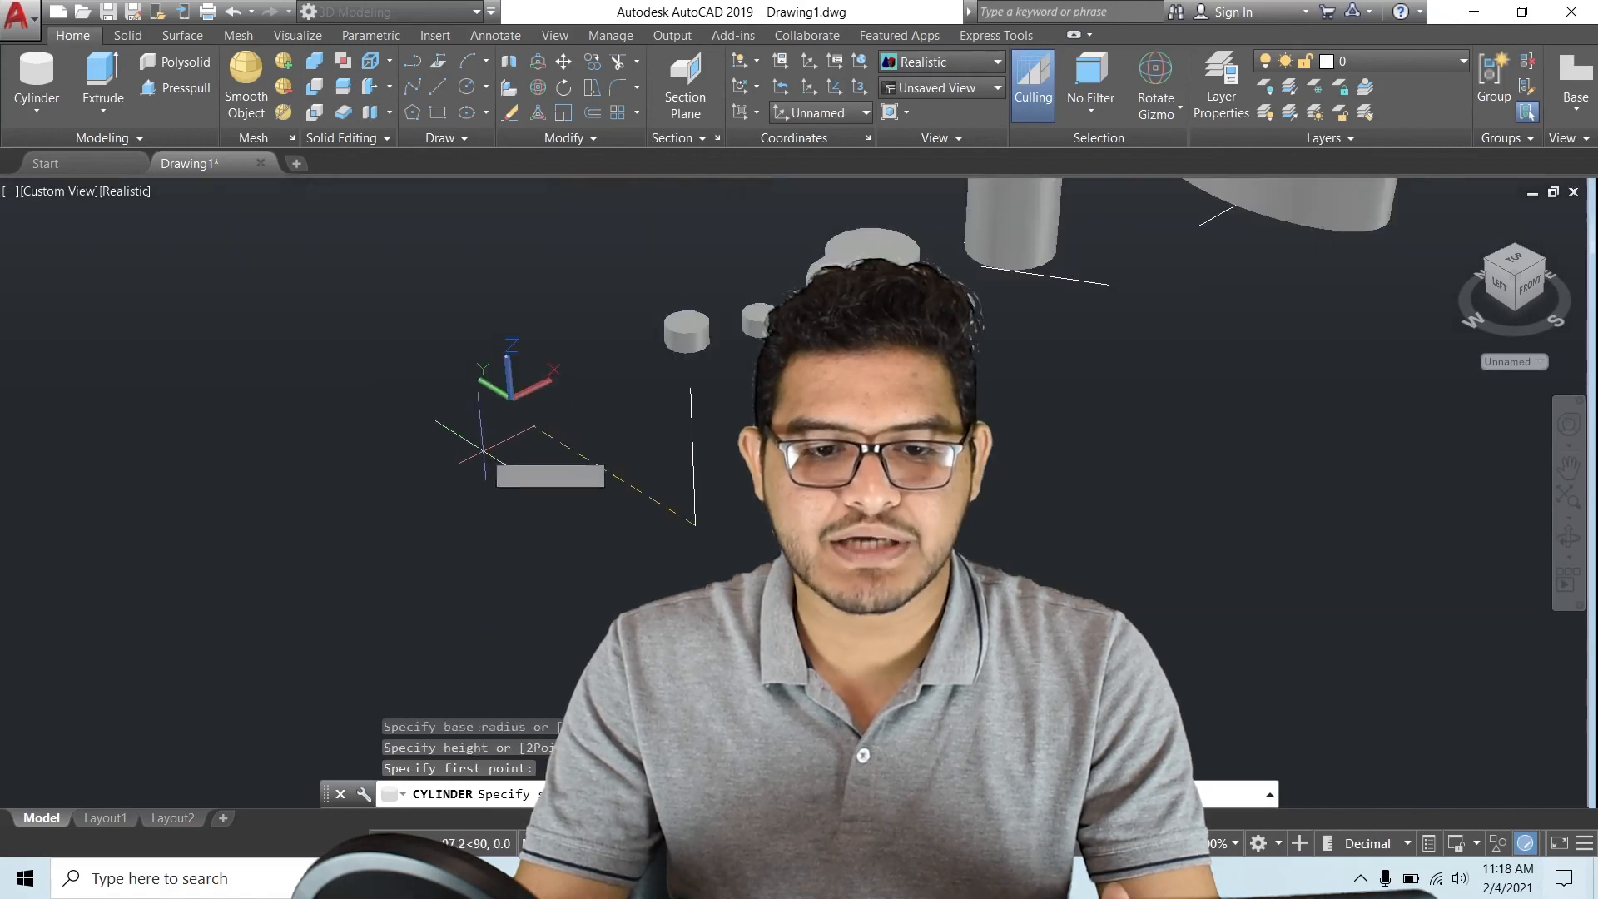
scroll(665, 391, up, 2)
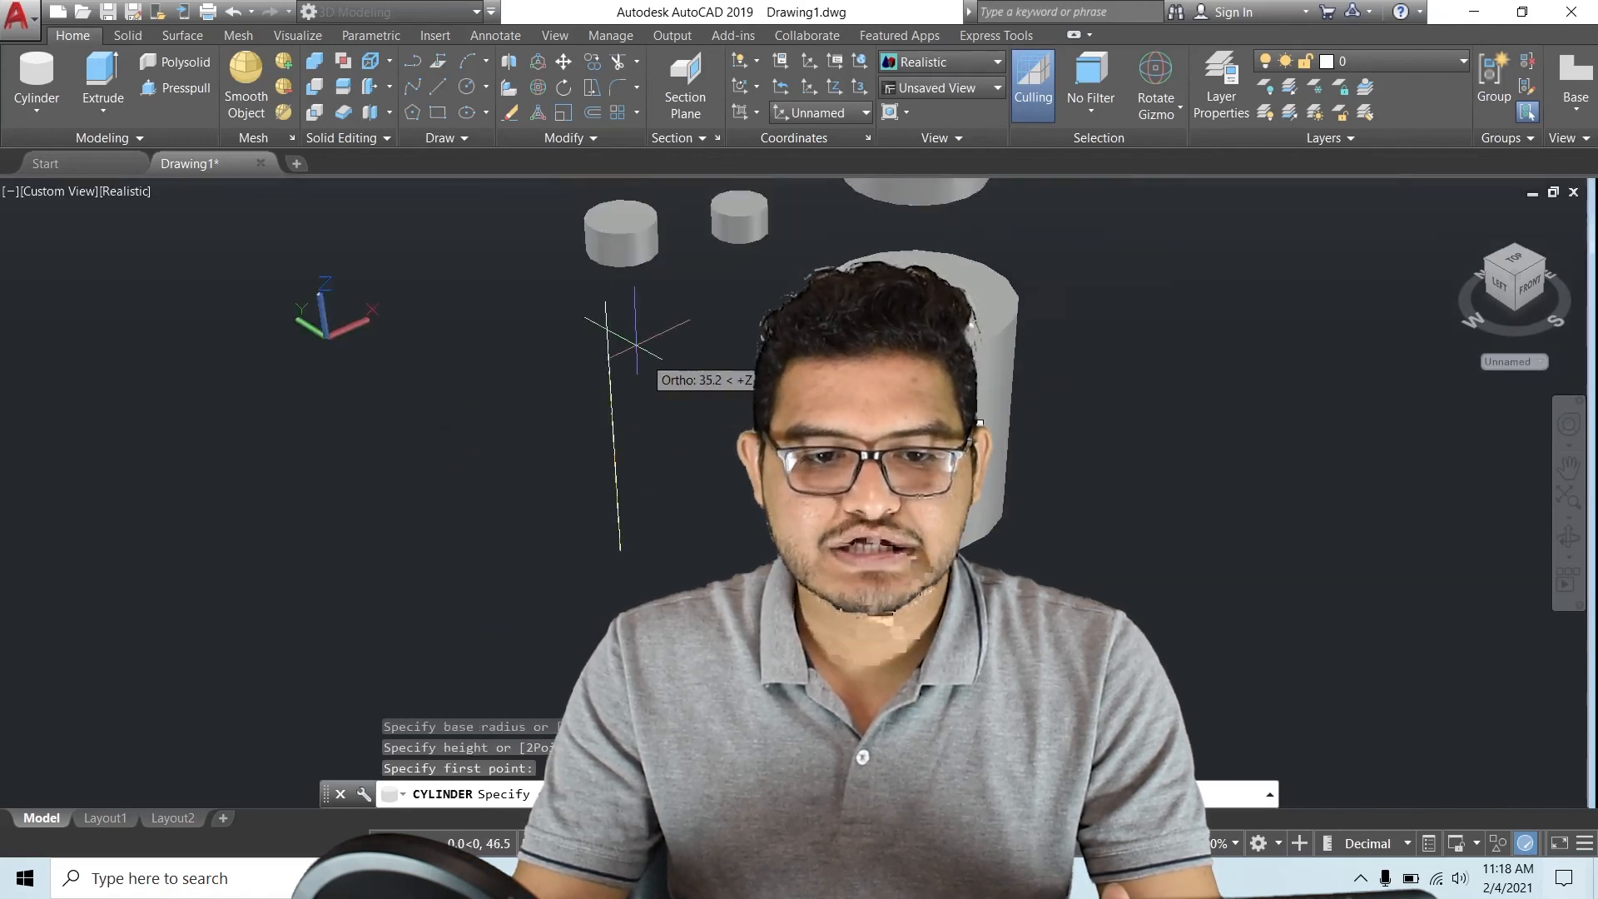
click(605, 302)
scroll(977, 383, down, 3)
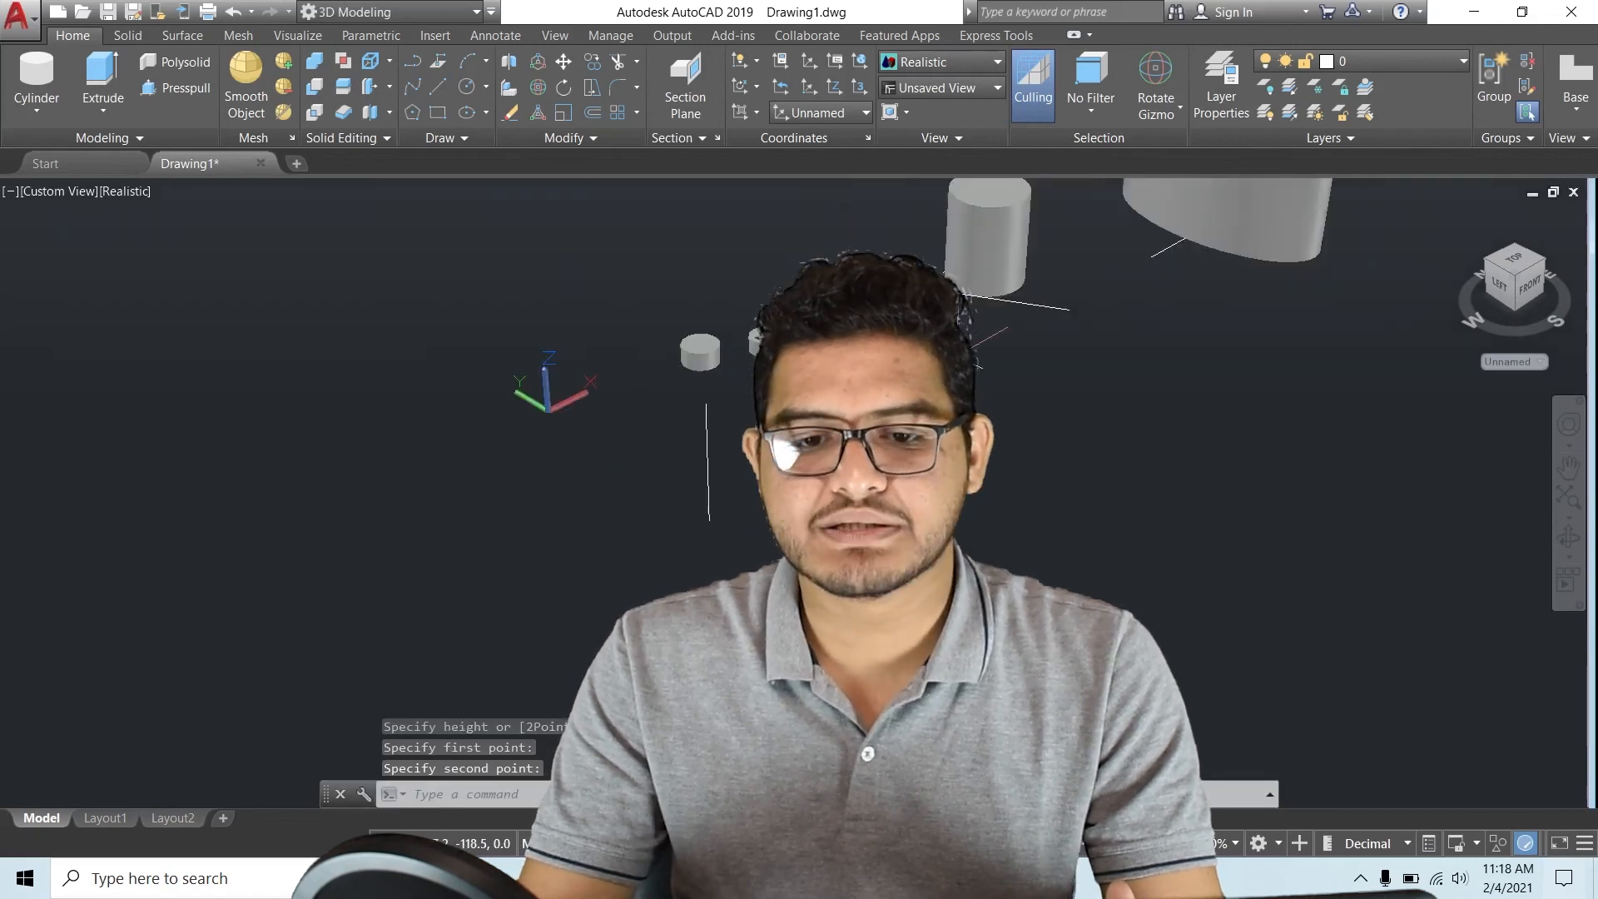
Inspect the new cylinder beside the vertical line from another angle, and review the available gizmo types
middle_drag(977, 383, 850, 545)
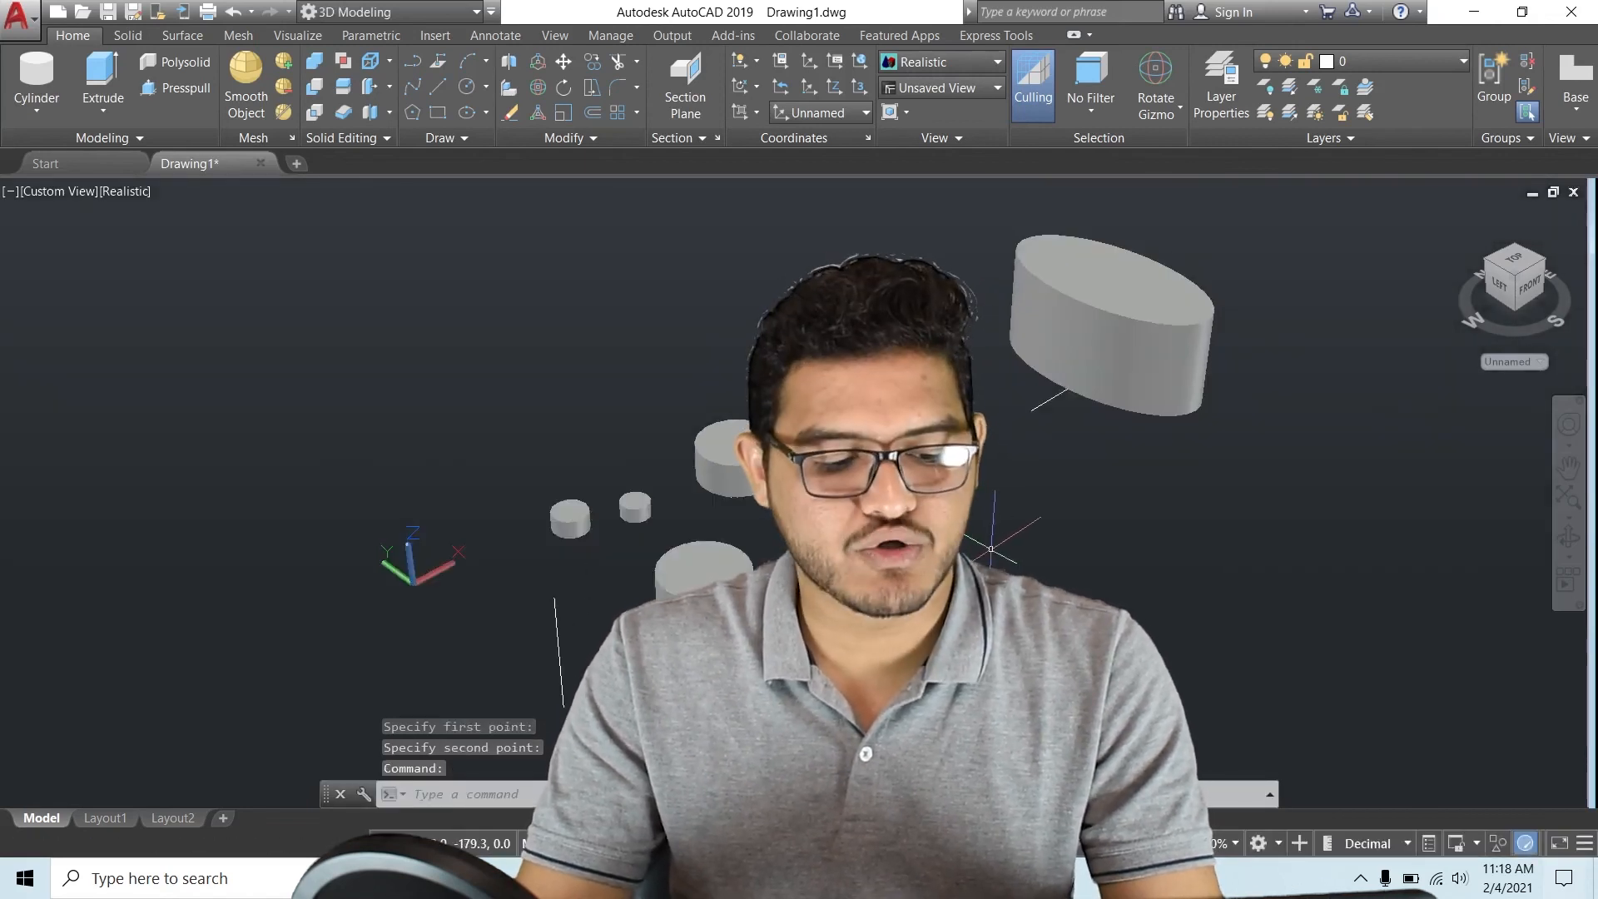
shift+middle_drag(999, 575, 904, 524)
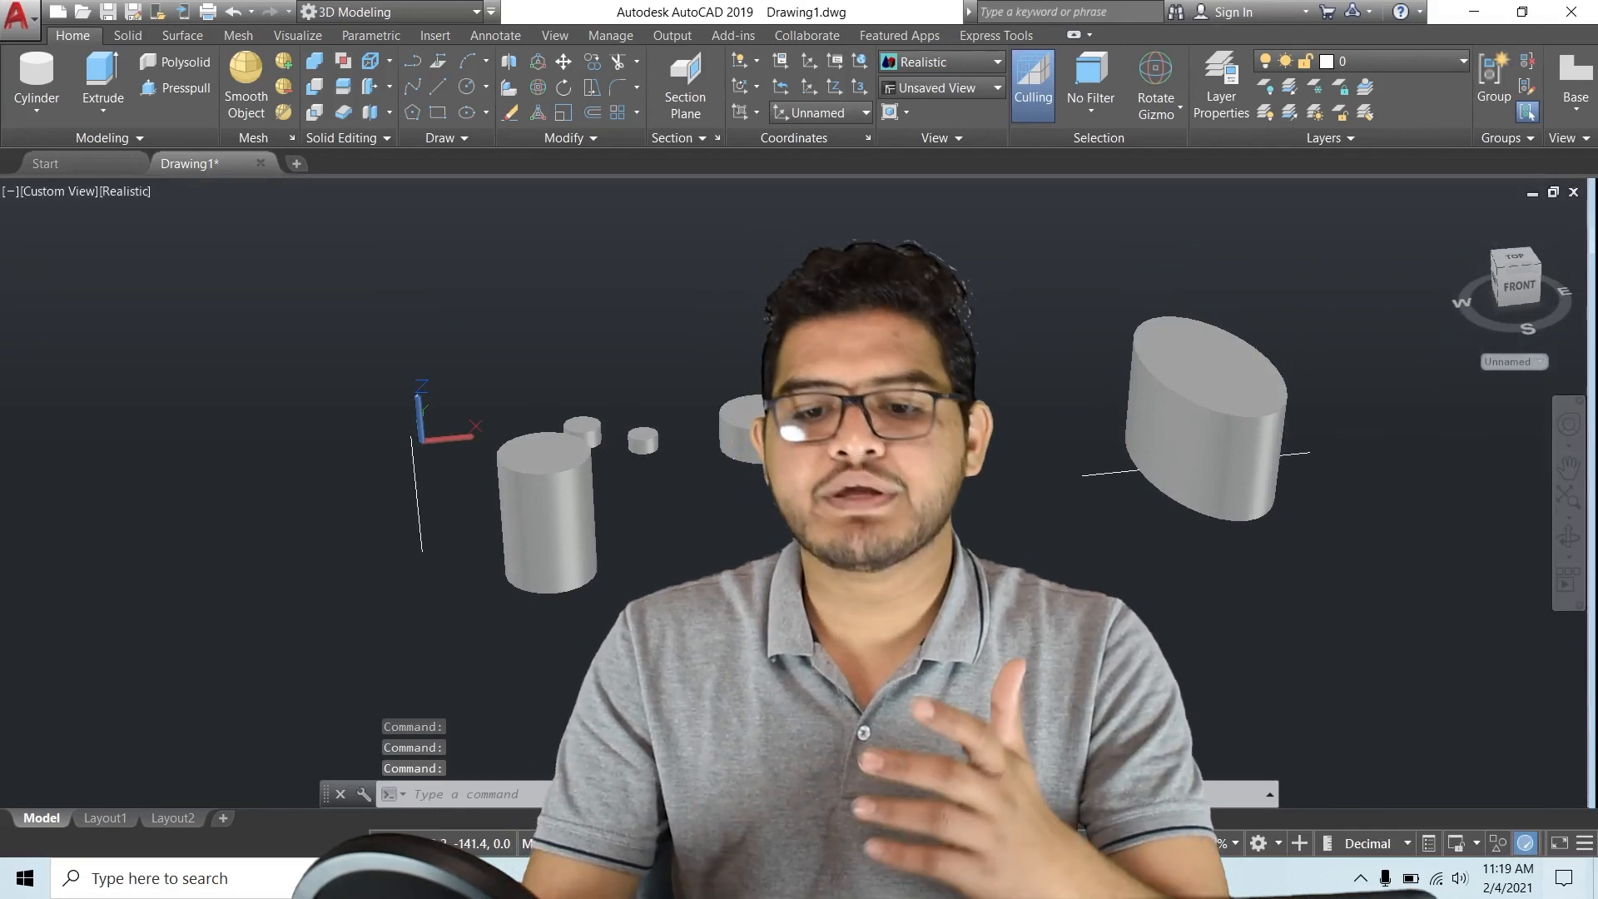
scroll(803, 490, down, 3)
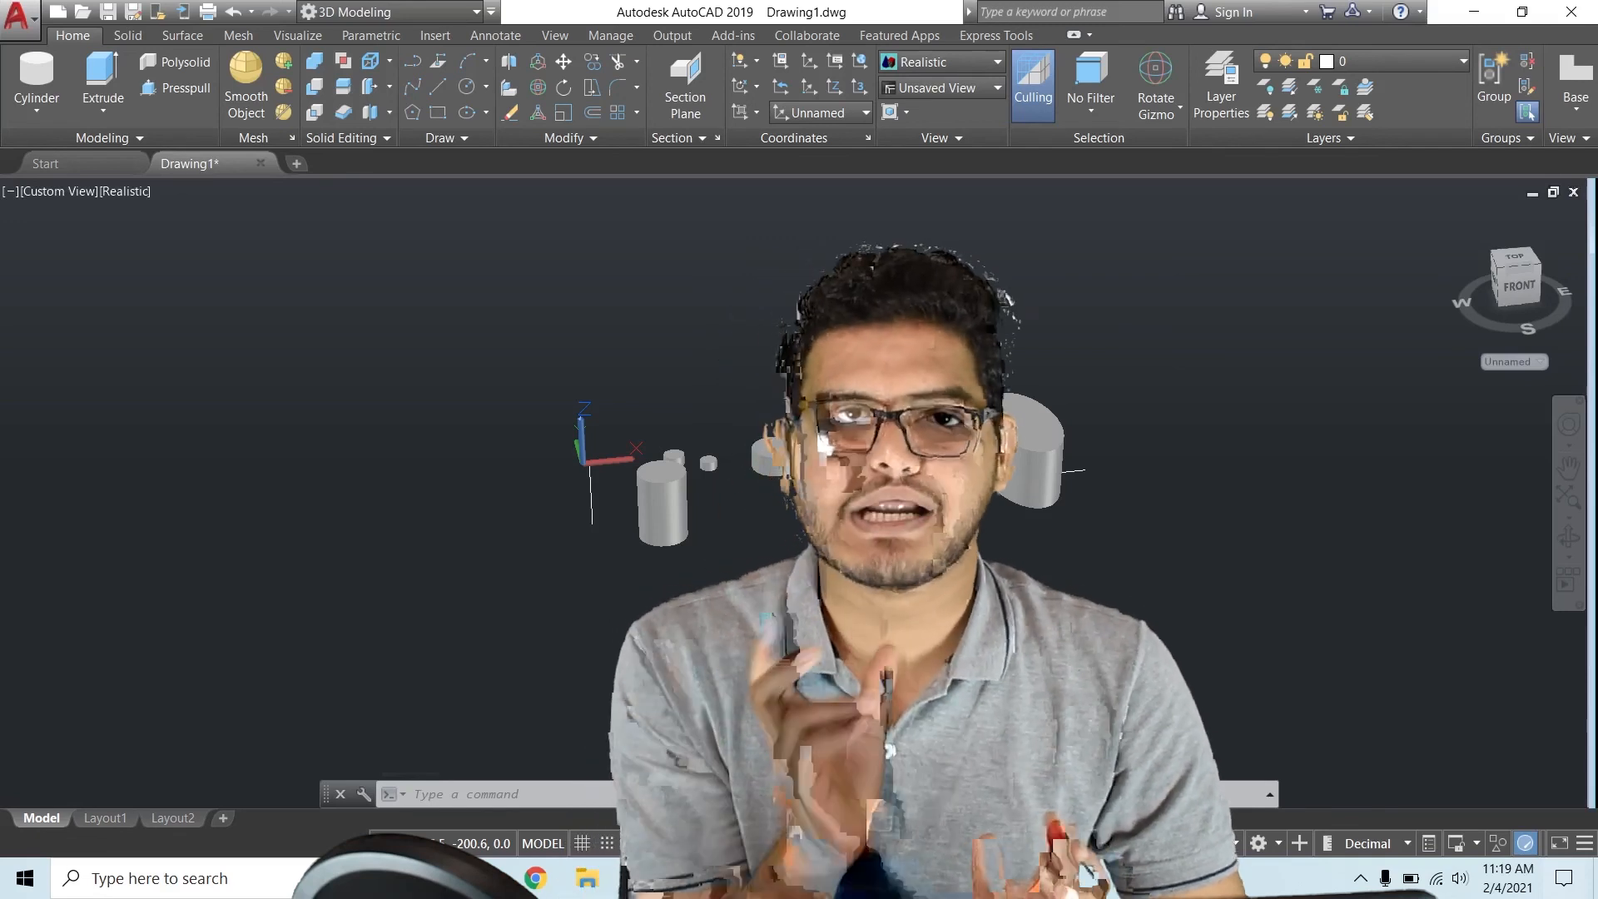
scroll(803, 482, up, 5)
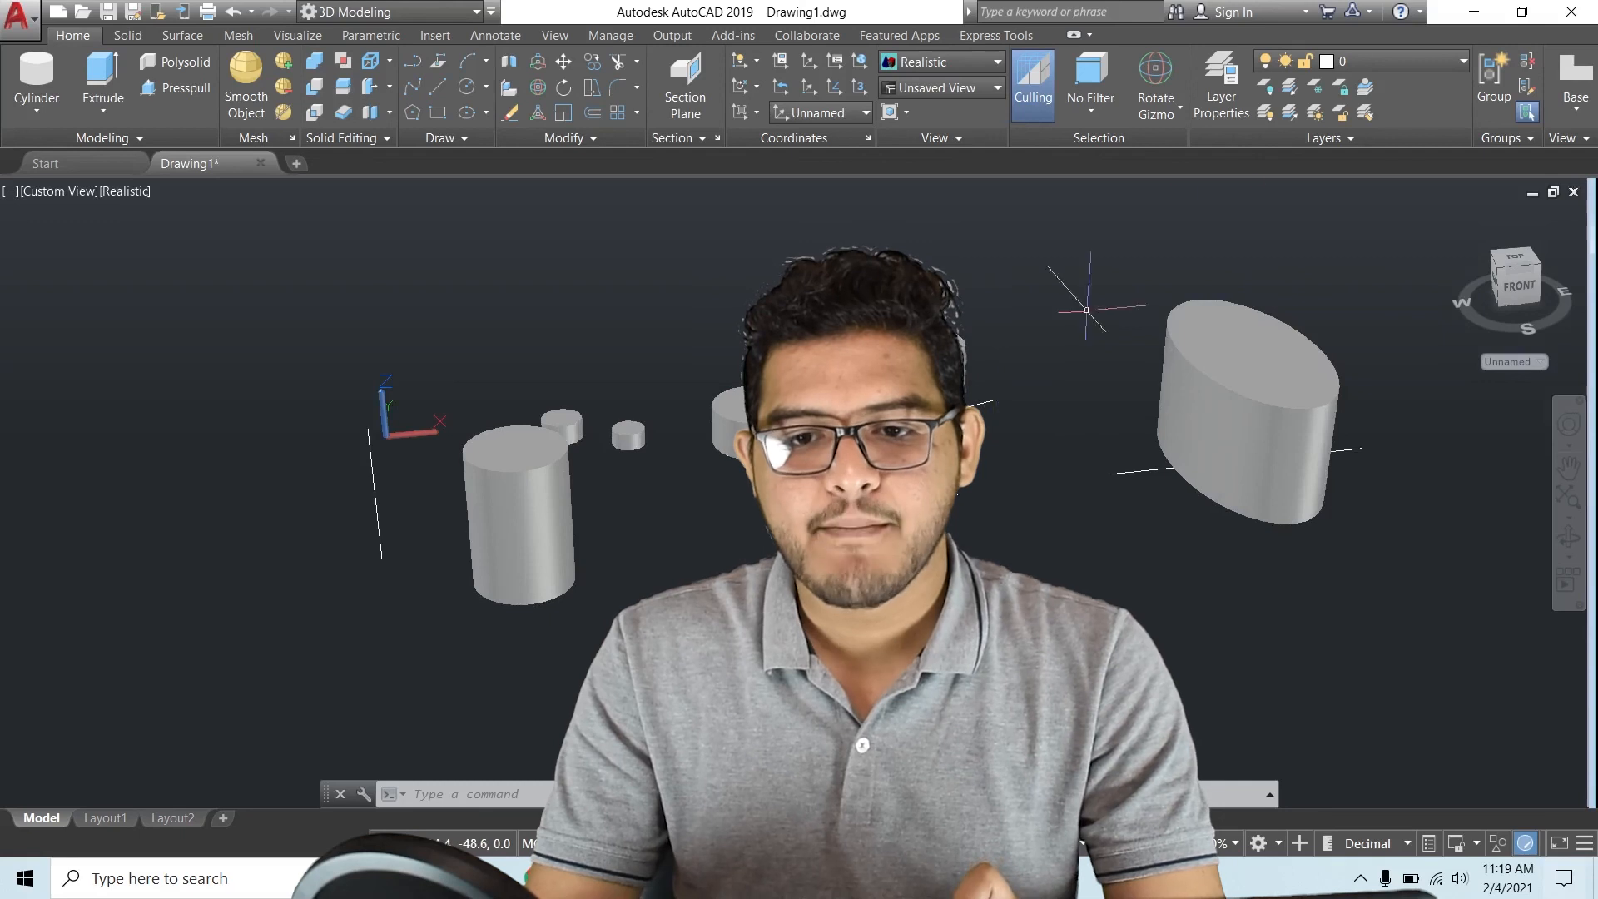
click(1167, 114)
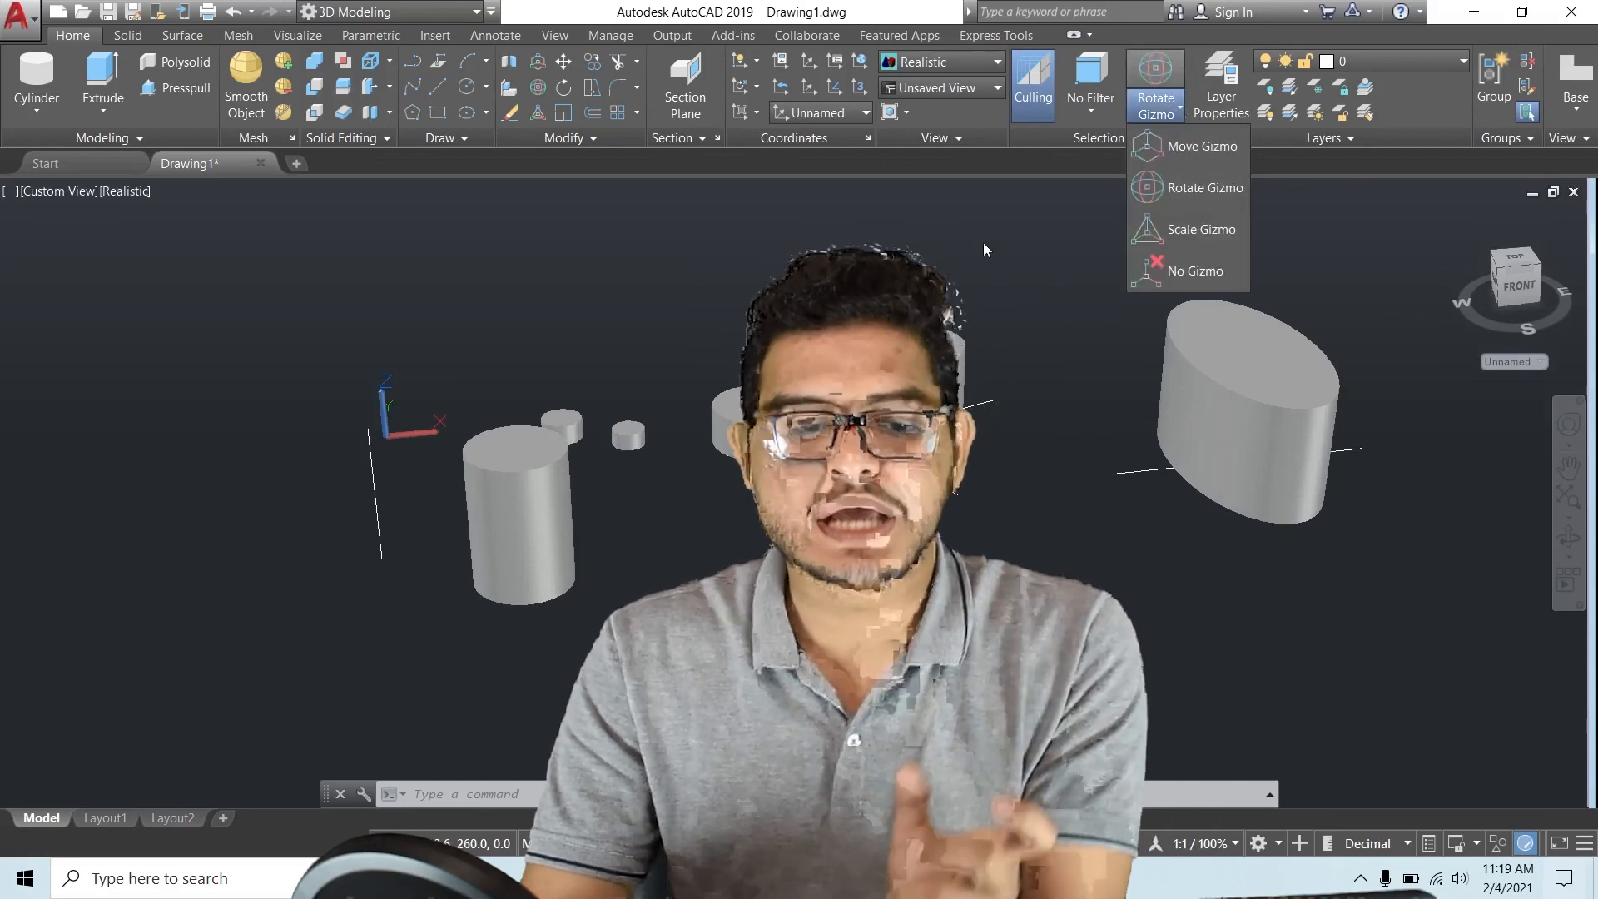
click(975, 298)
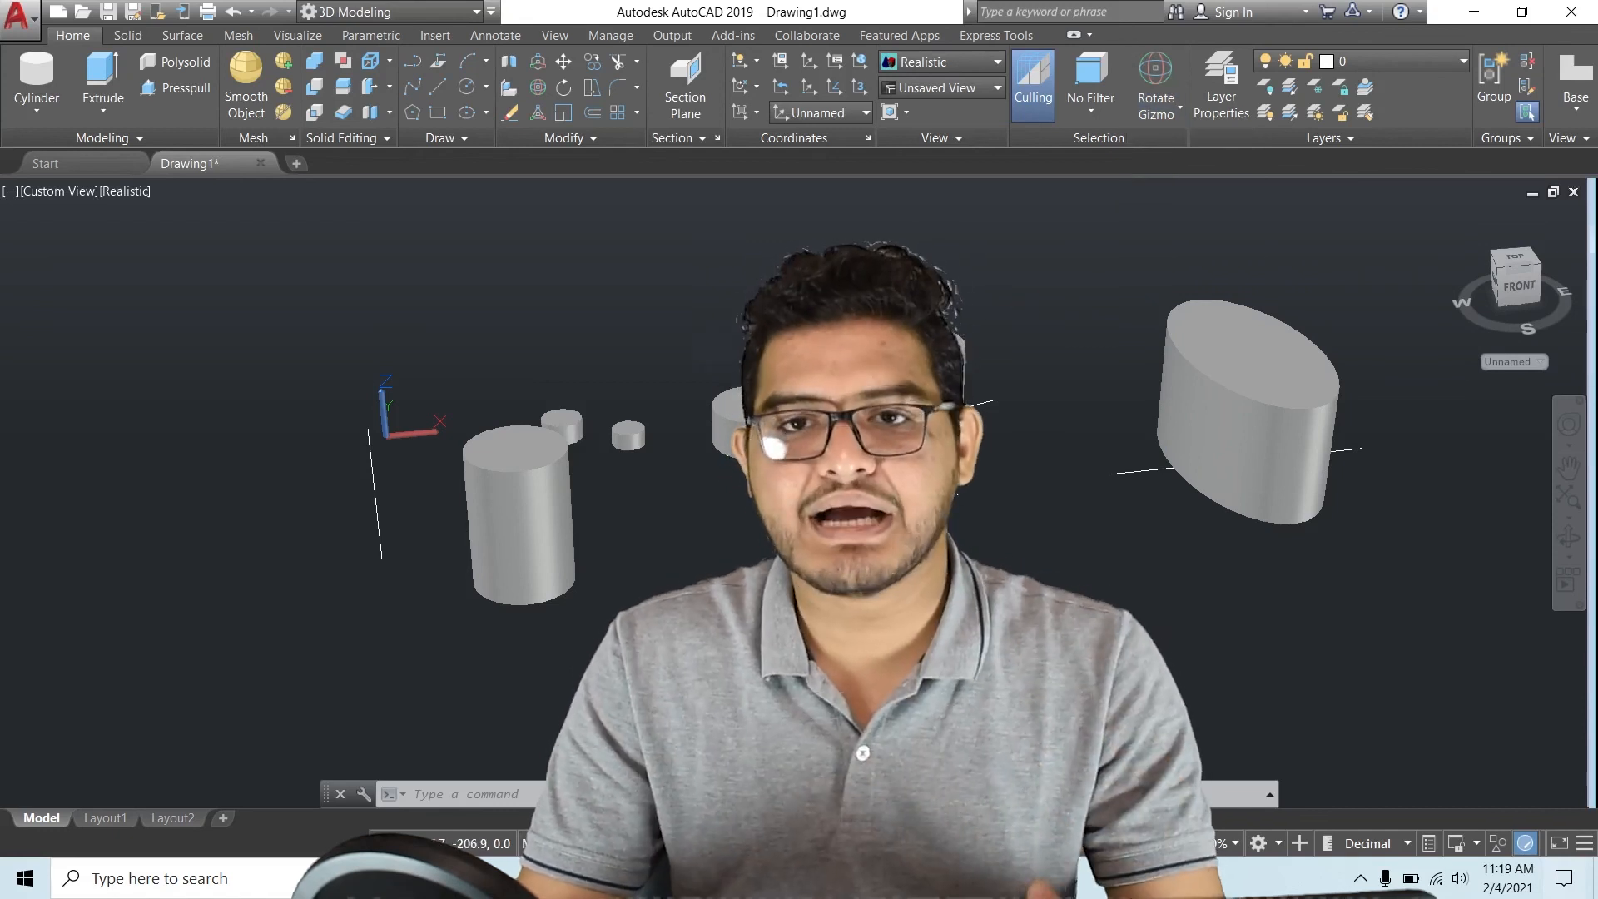
Create a cylinder lying on its side in front of the other cylinders, using the Axis endpoint option with a picked endpoint
scroll(811, 484, down, 1)
scroll(790, 496, up, 1)
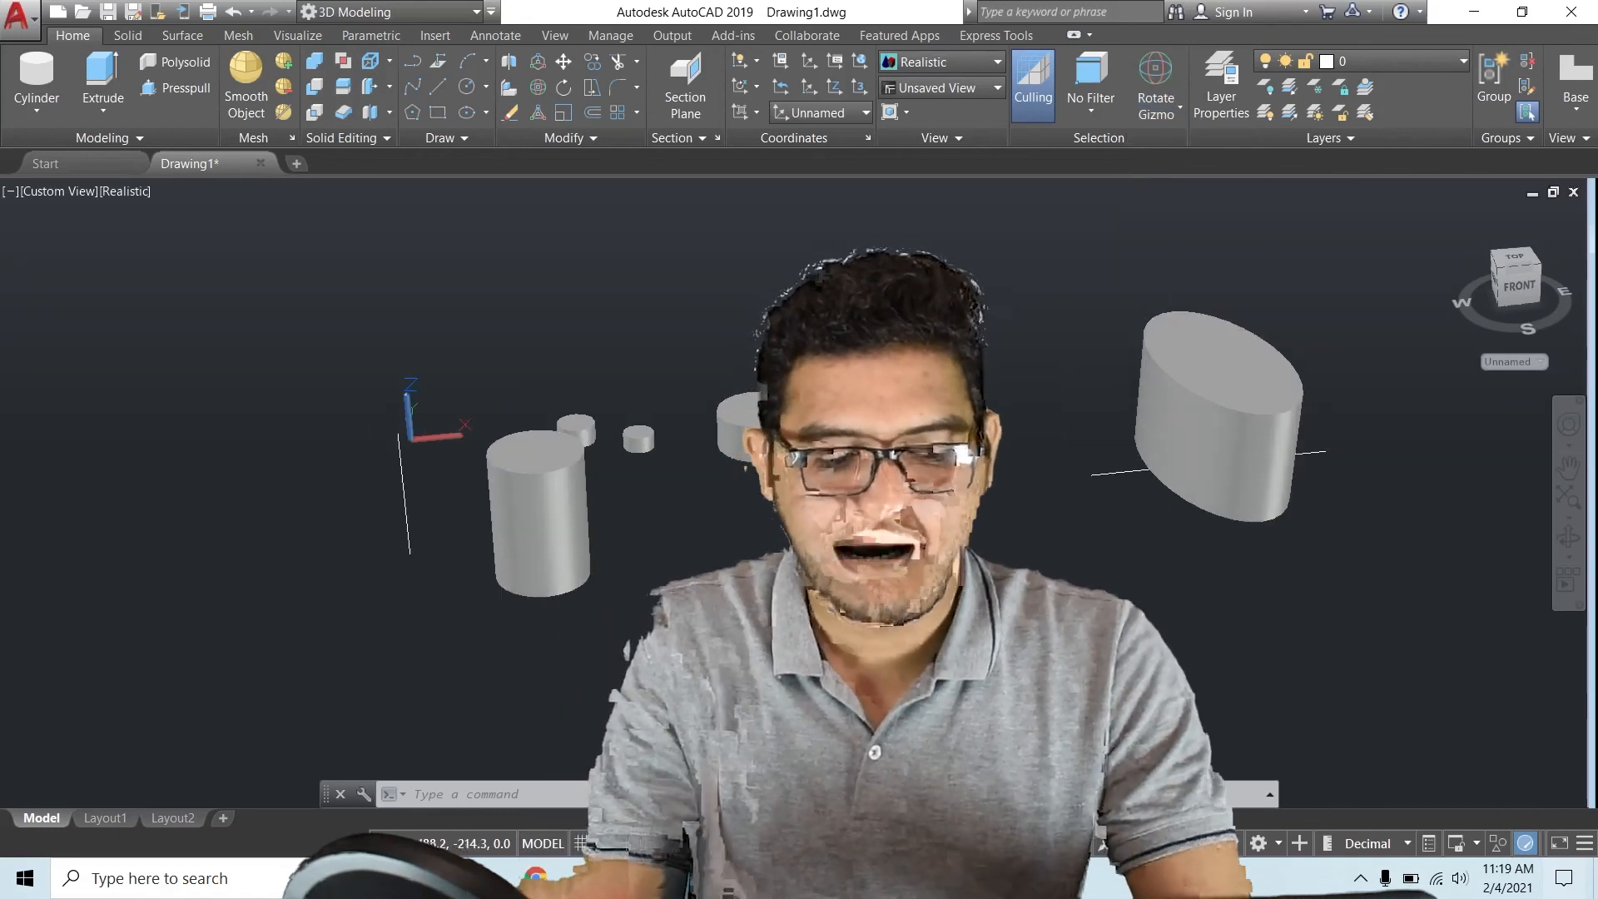
key(Return)
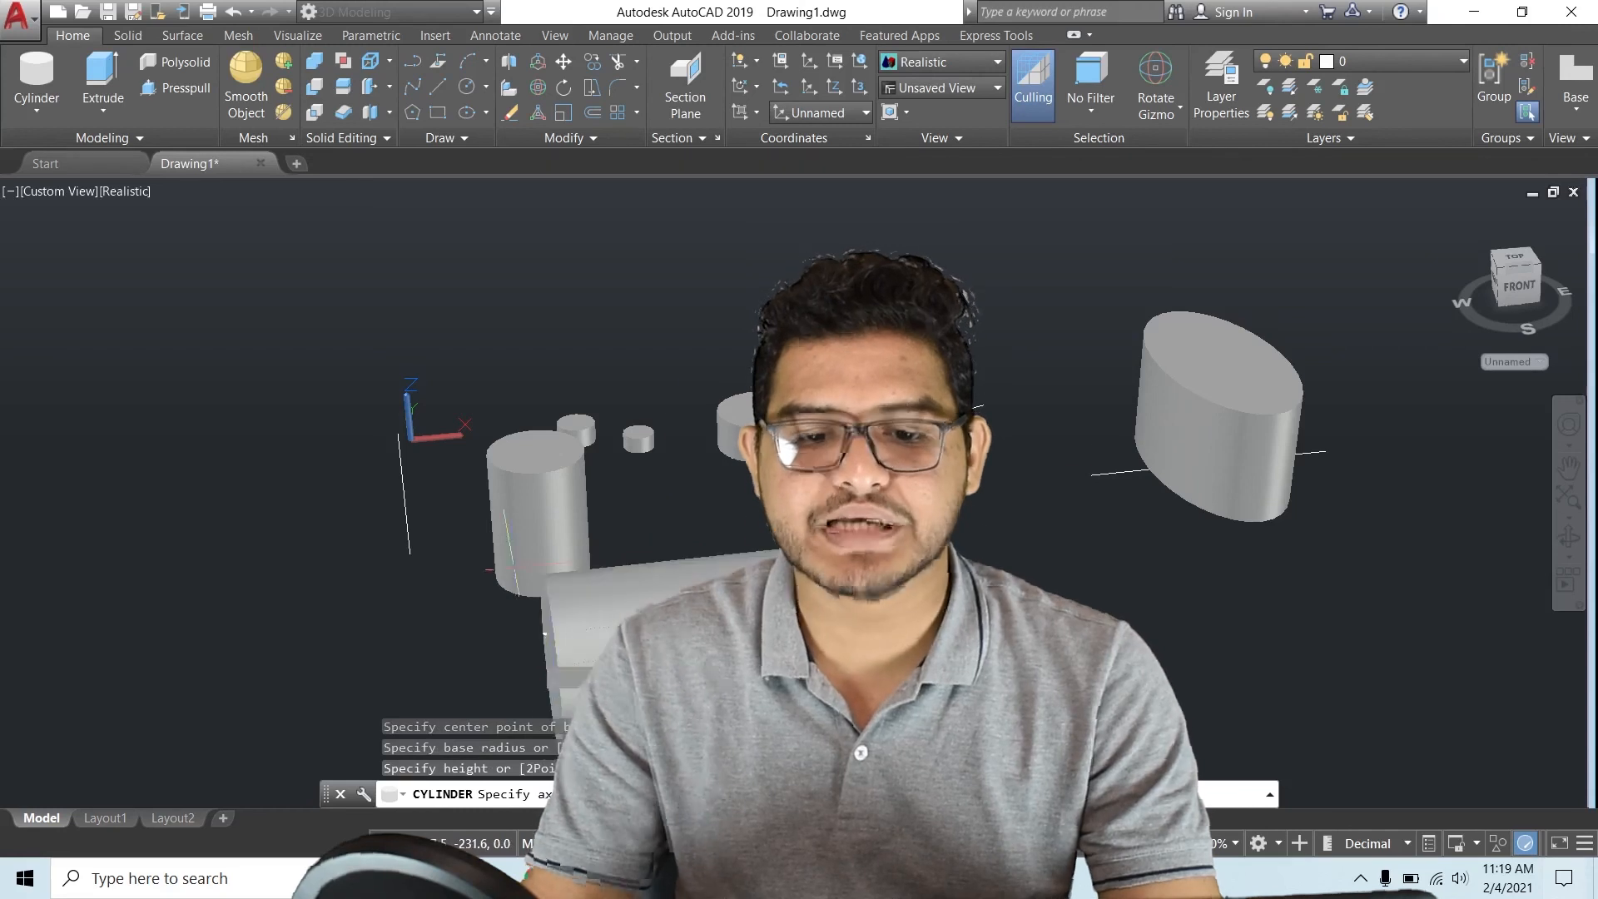
middle_drag(879, 701, 954, 544)
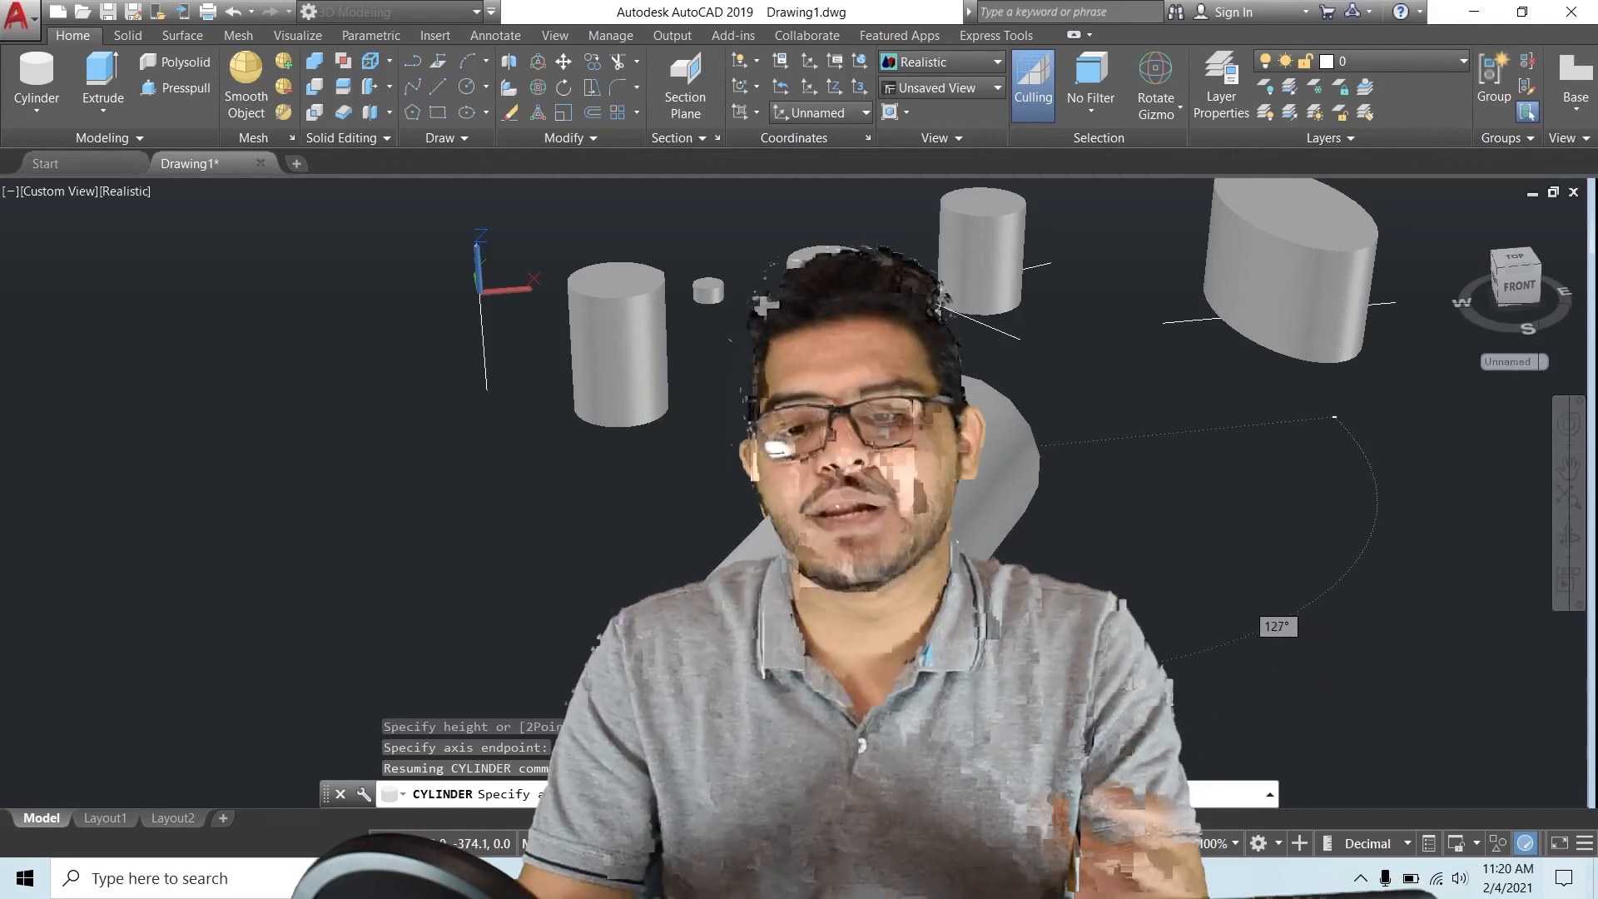
click(813, 612)
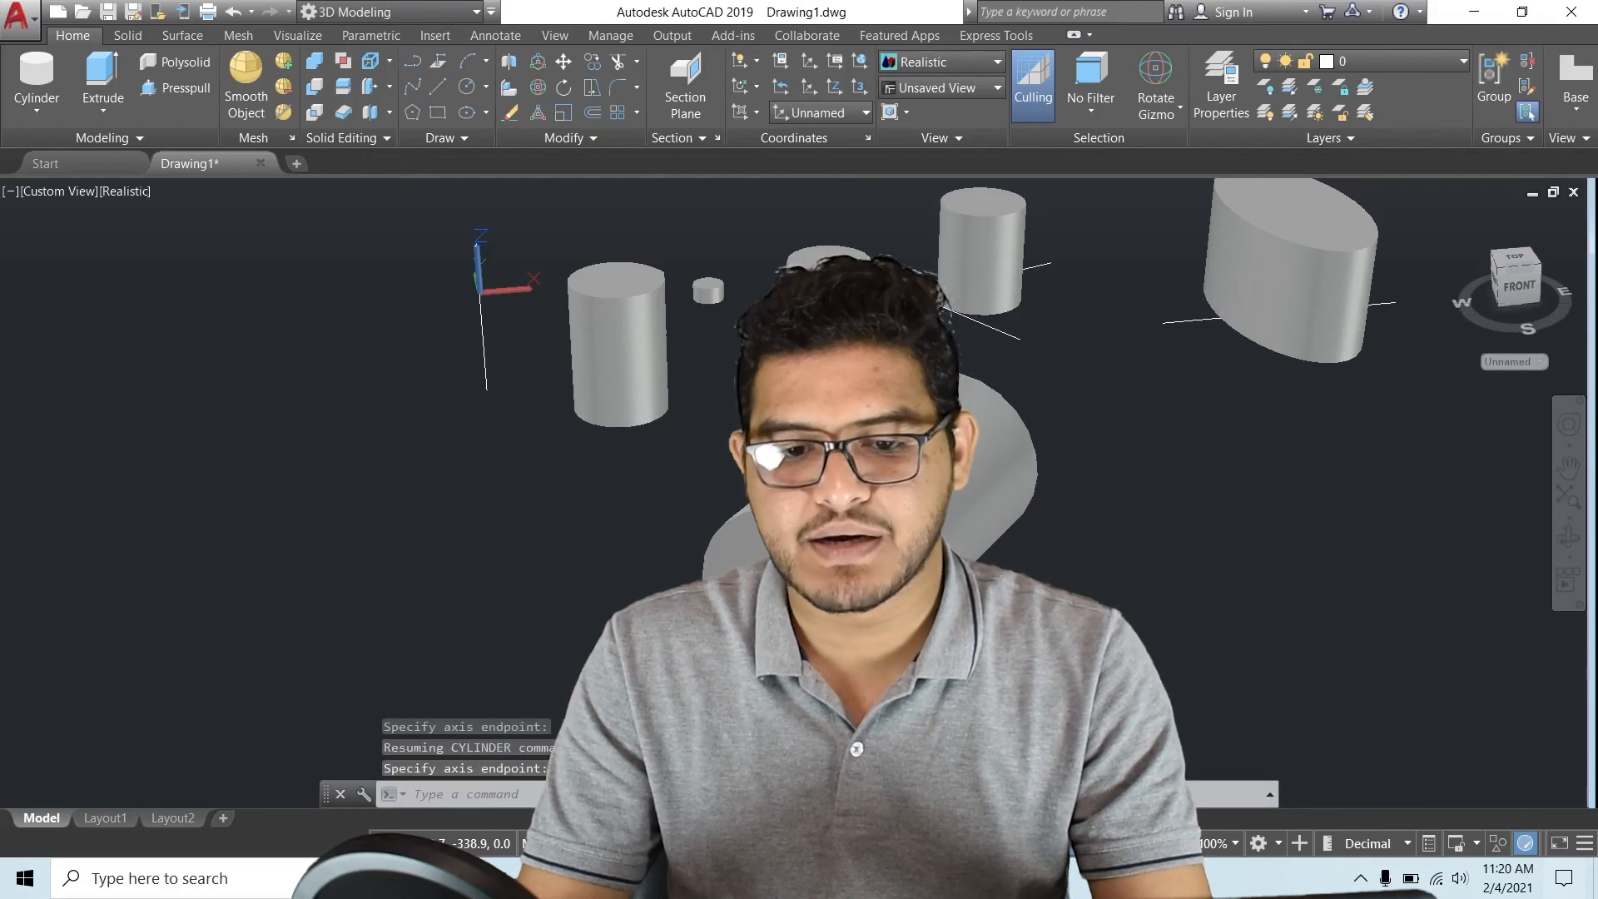
Inspect the lying cylinder and its neighbours from the home isometric view and from an orbited view facing the front
scroll(1148, 533, down, 3)
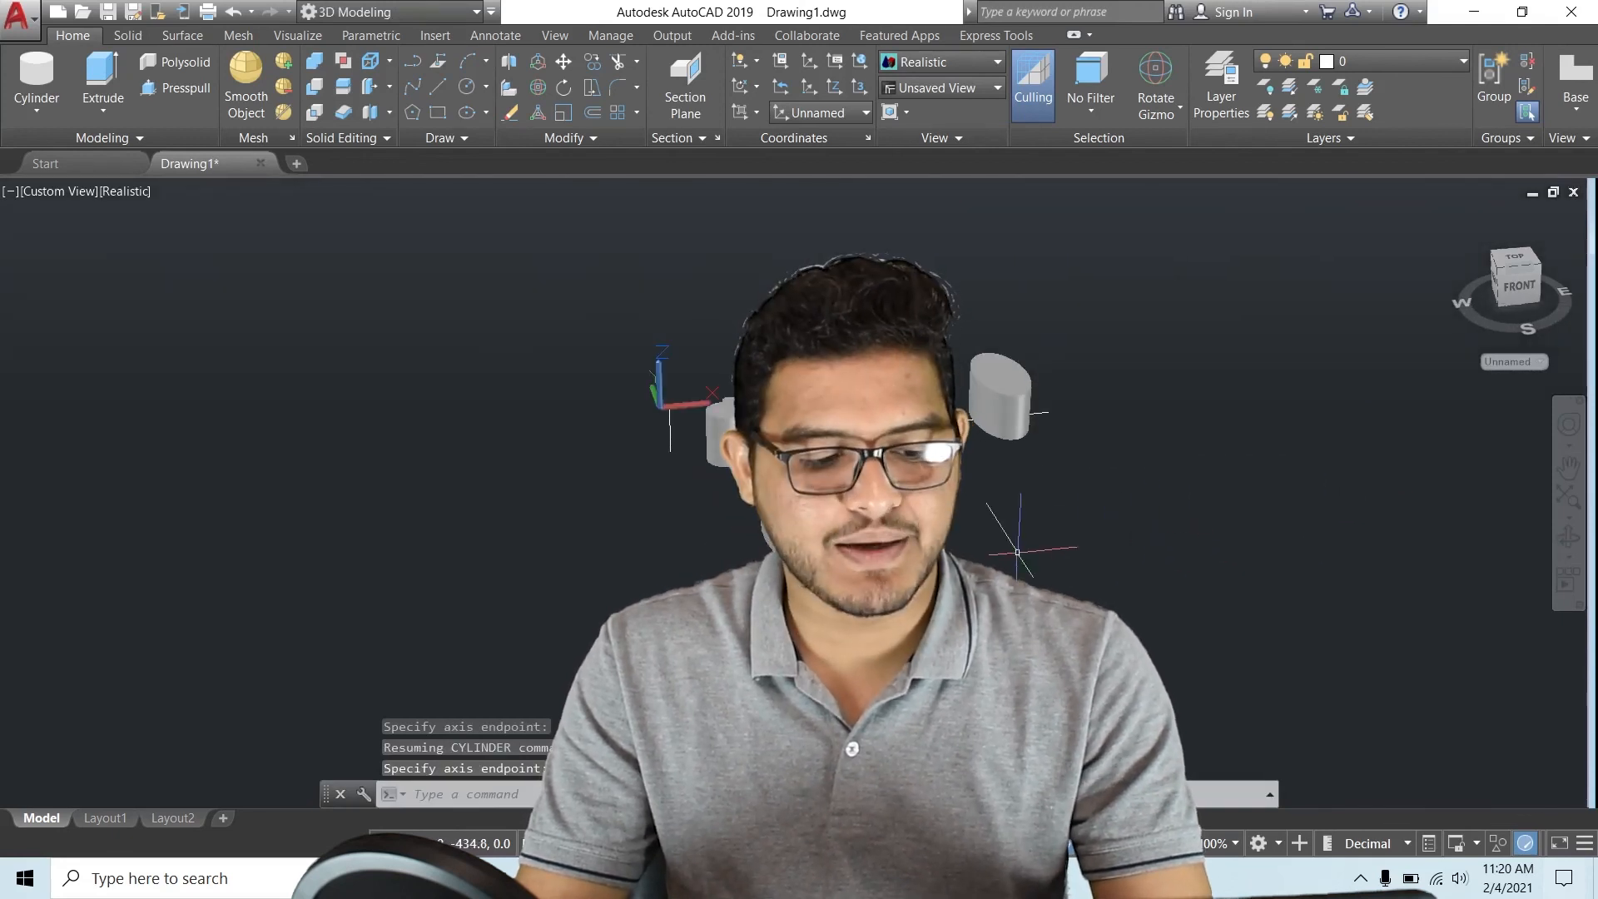
scroll(783, 488, up, 2)
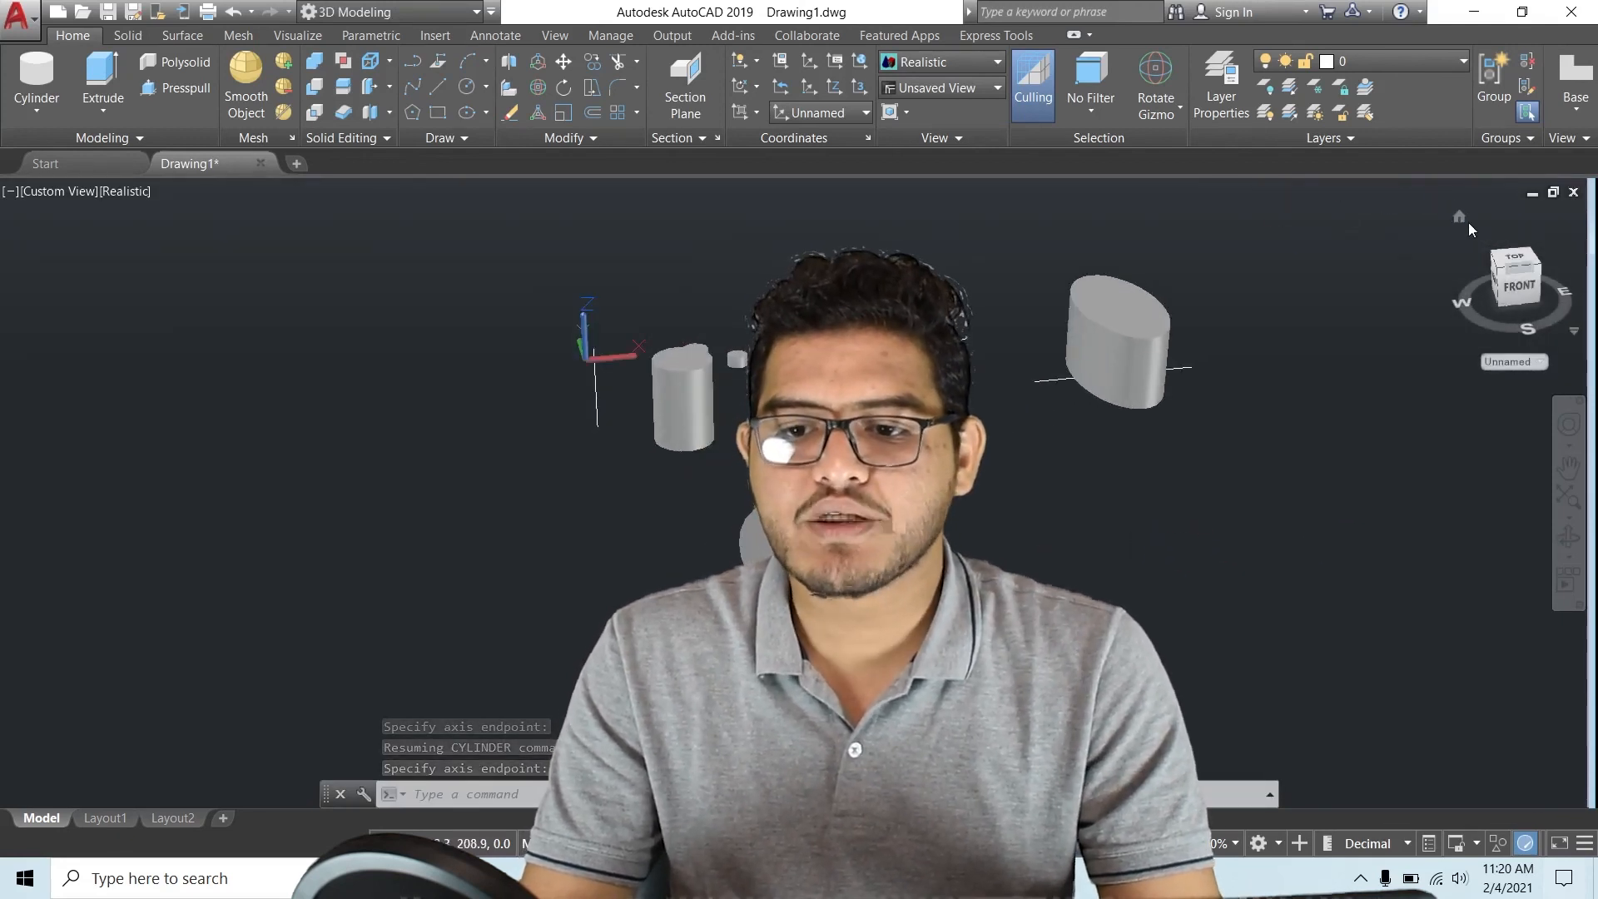
click(1464, 219)
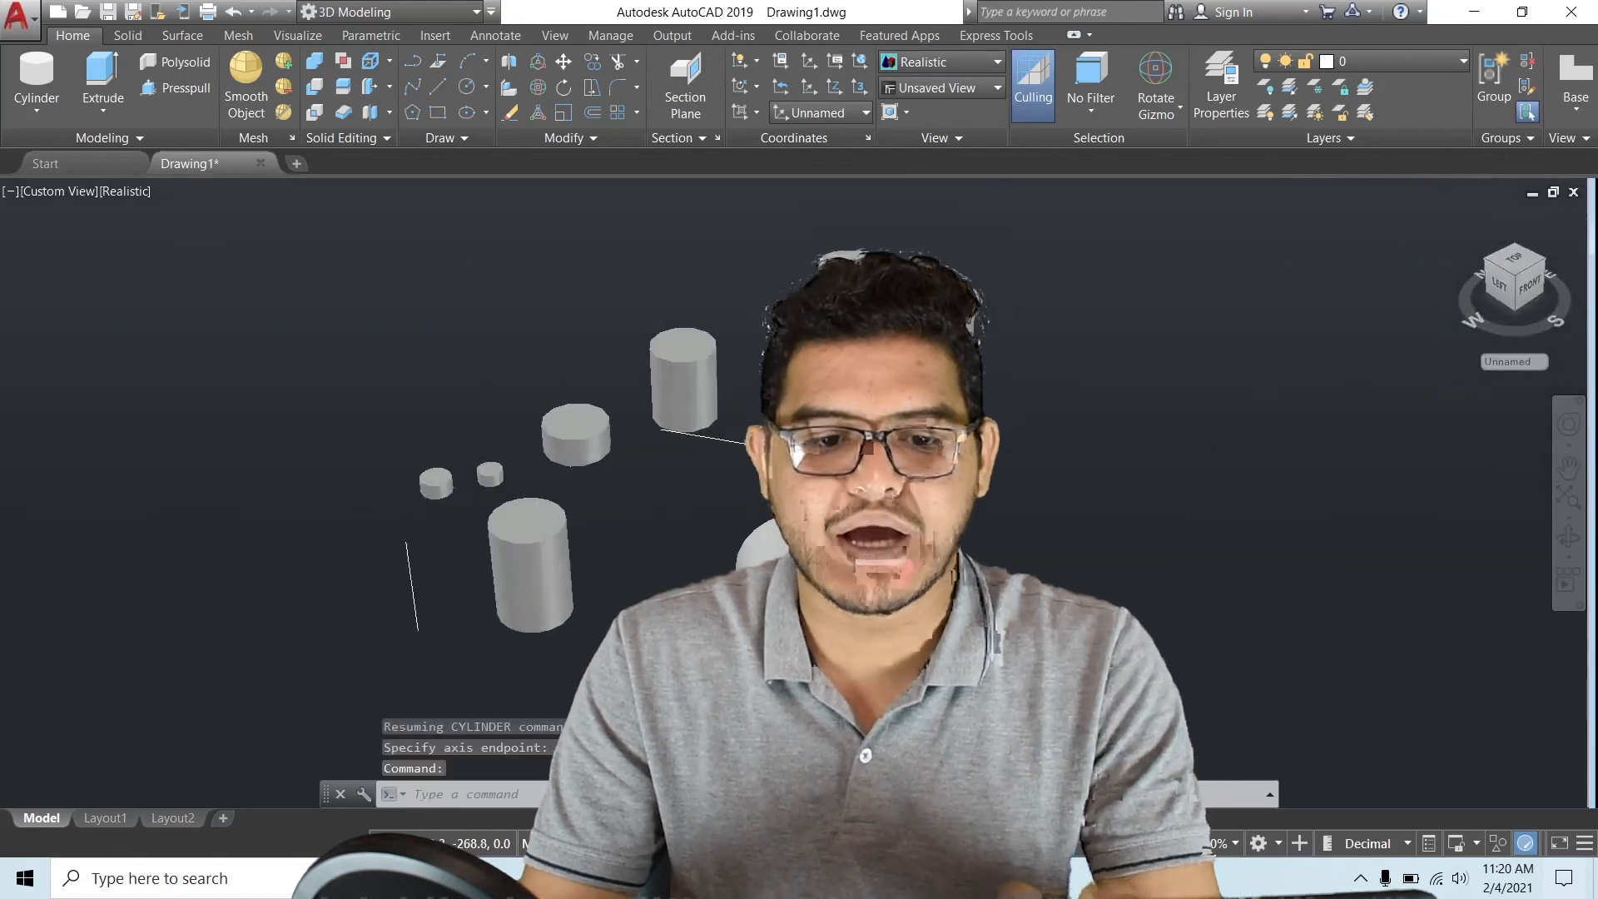
shift+middle_drag(865, 533, 707, 534)
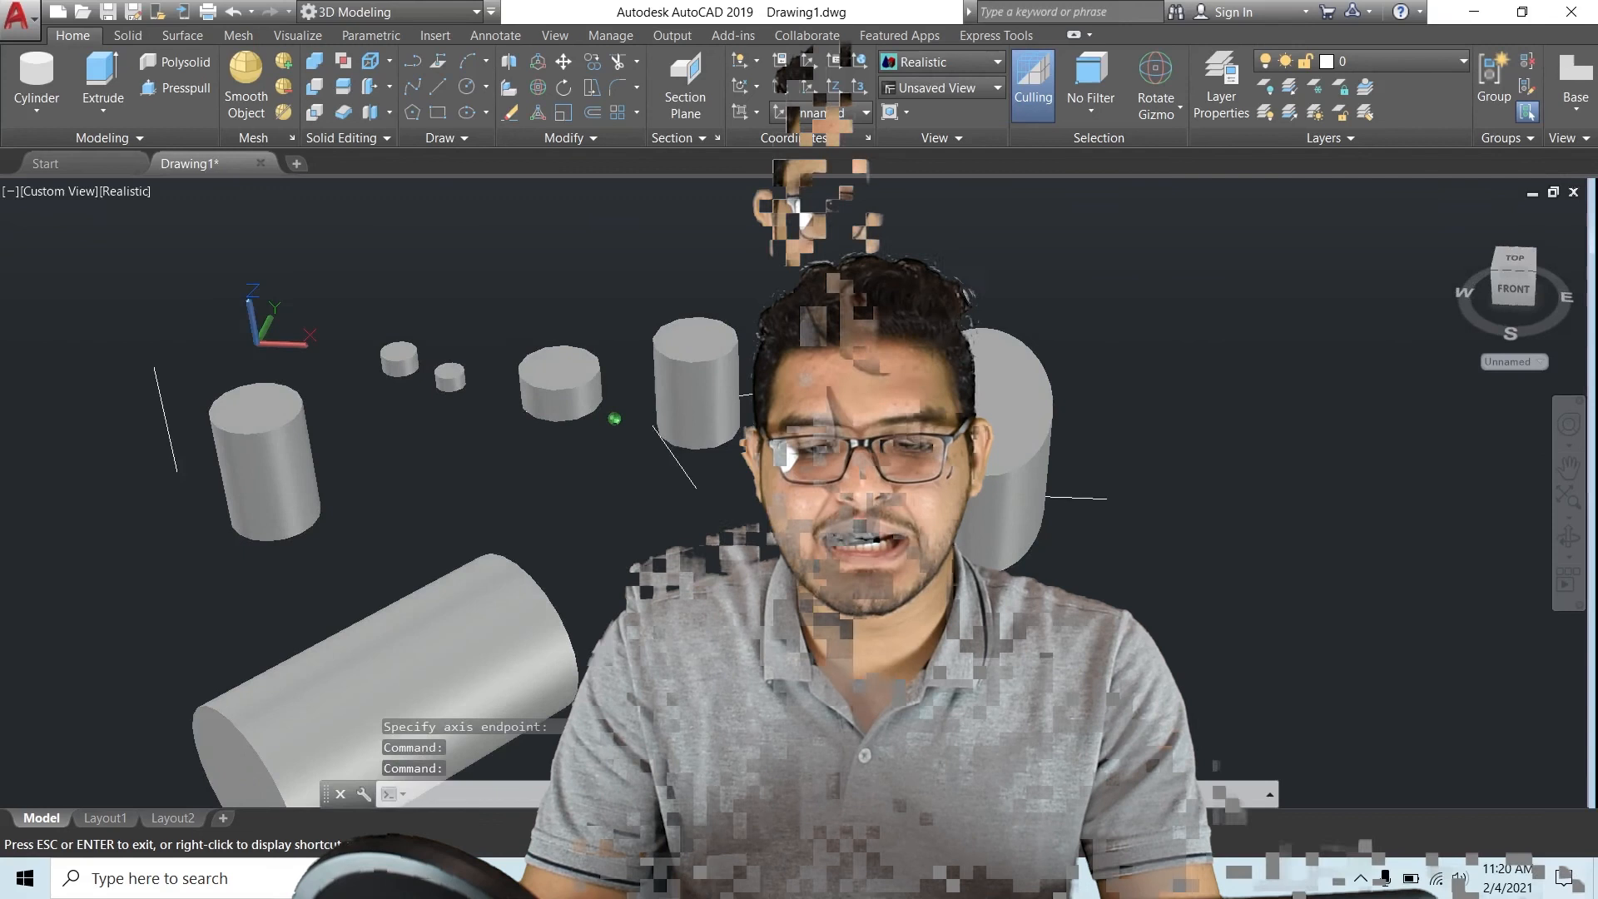
scroll(861, 554, down, 3)
middle_drag(884, 608, 1079, 578)
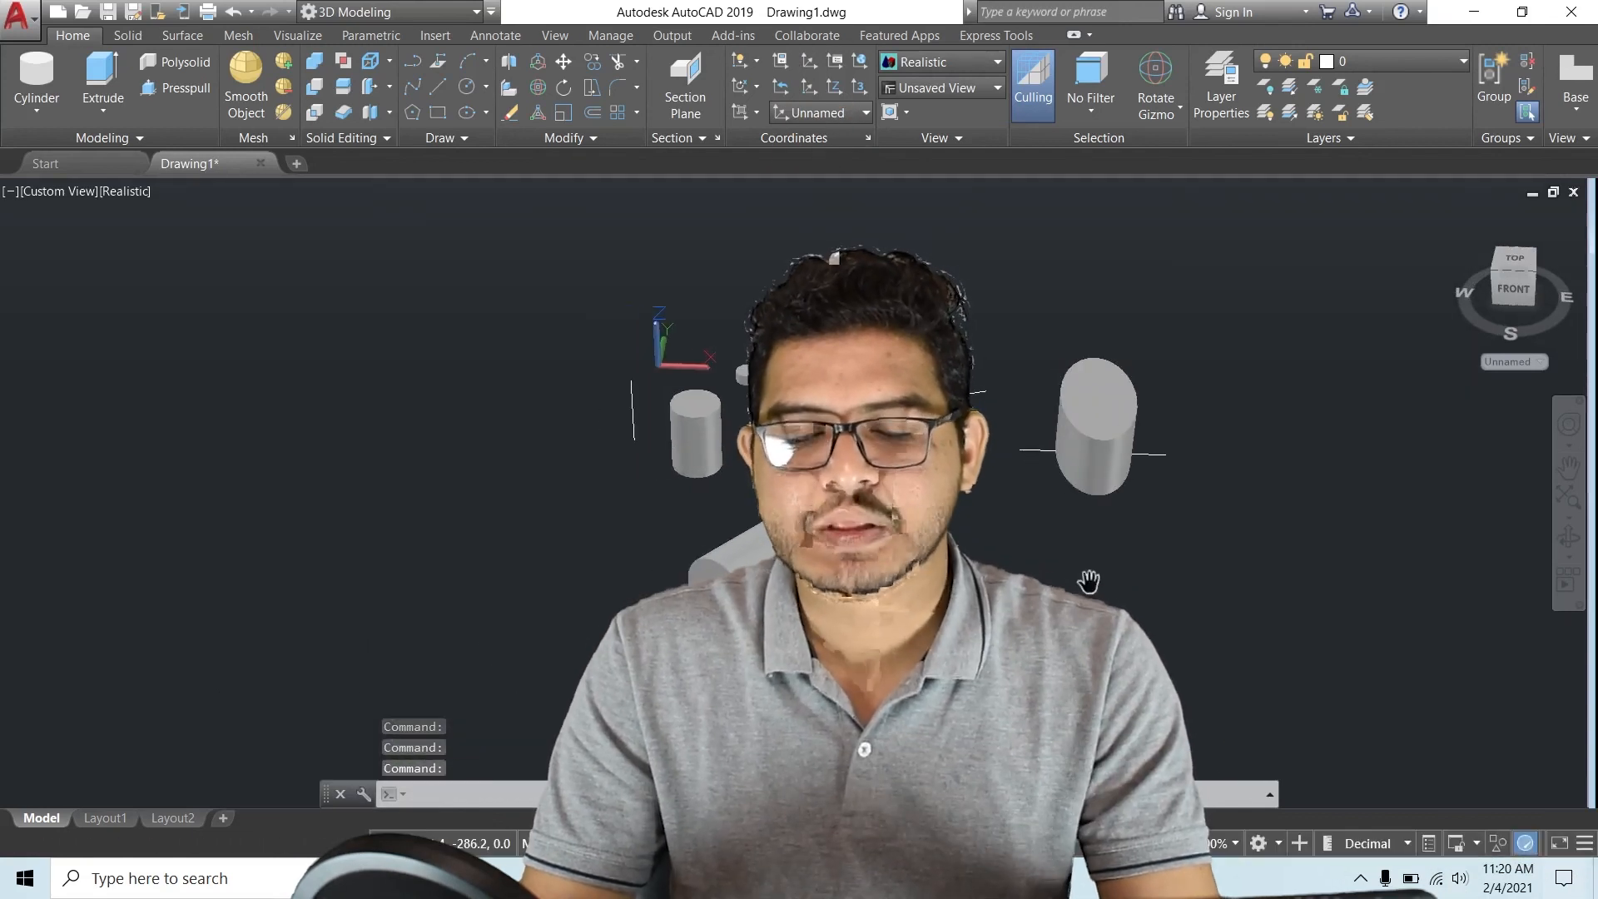
scroll(1060, 572, up, 1)
scroll(1050, 568, up, 2)
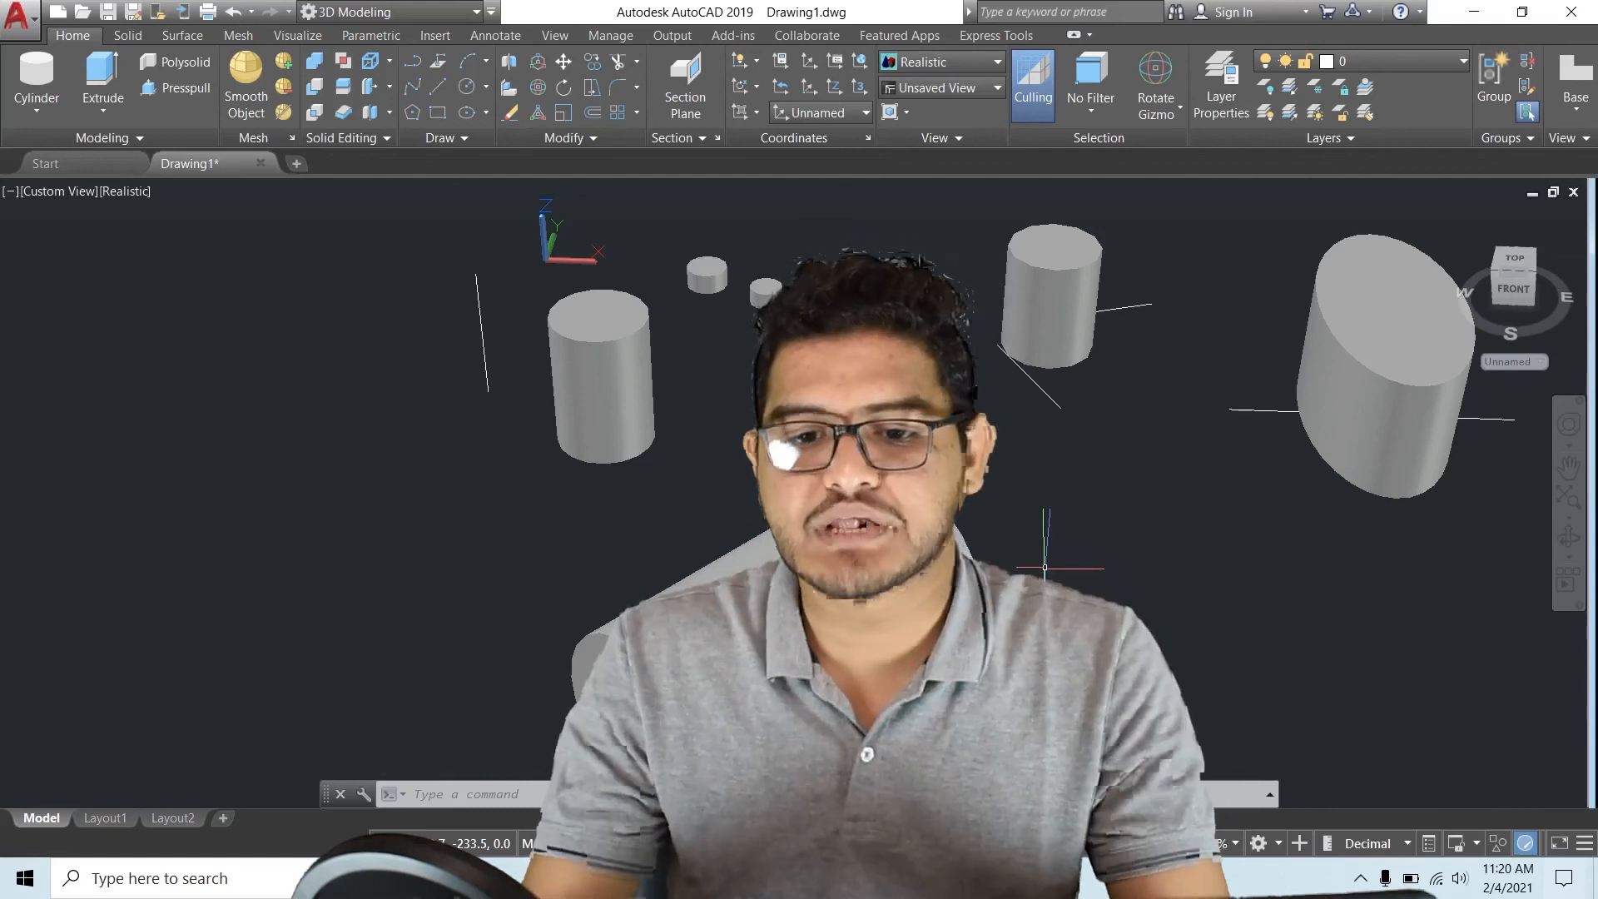
Select the circular cylinder standing by the two lines to view its Rotate Gizmo, and clear the selection
click(1070, 263)
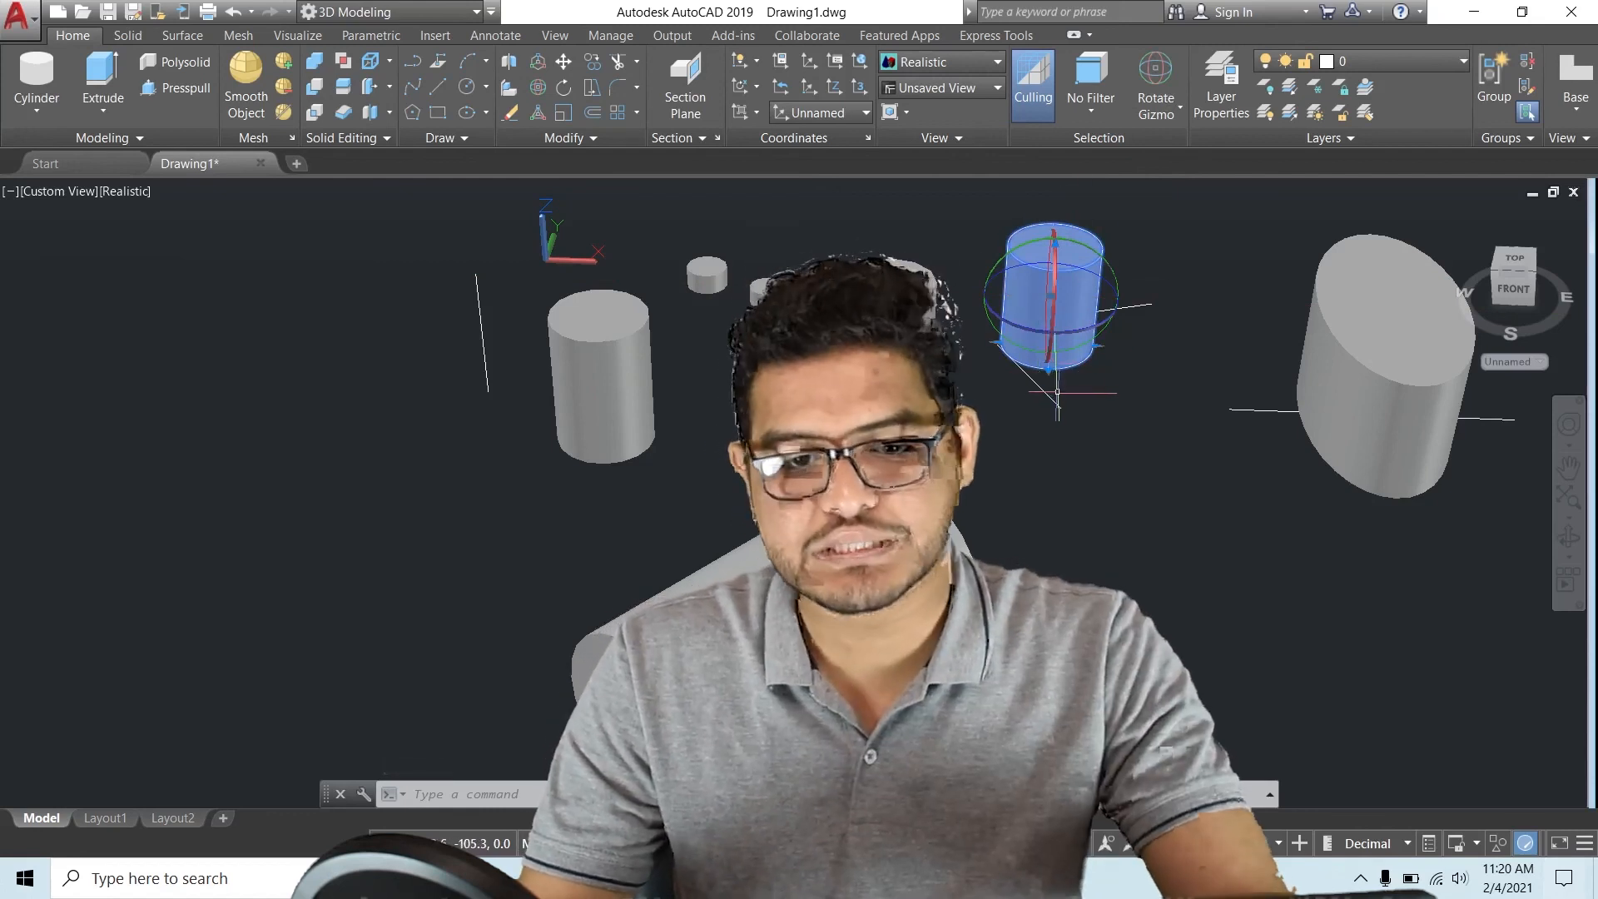
key(Escape)
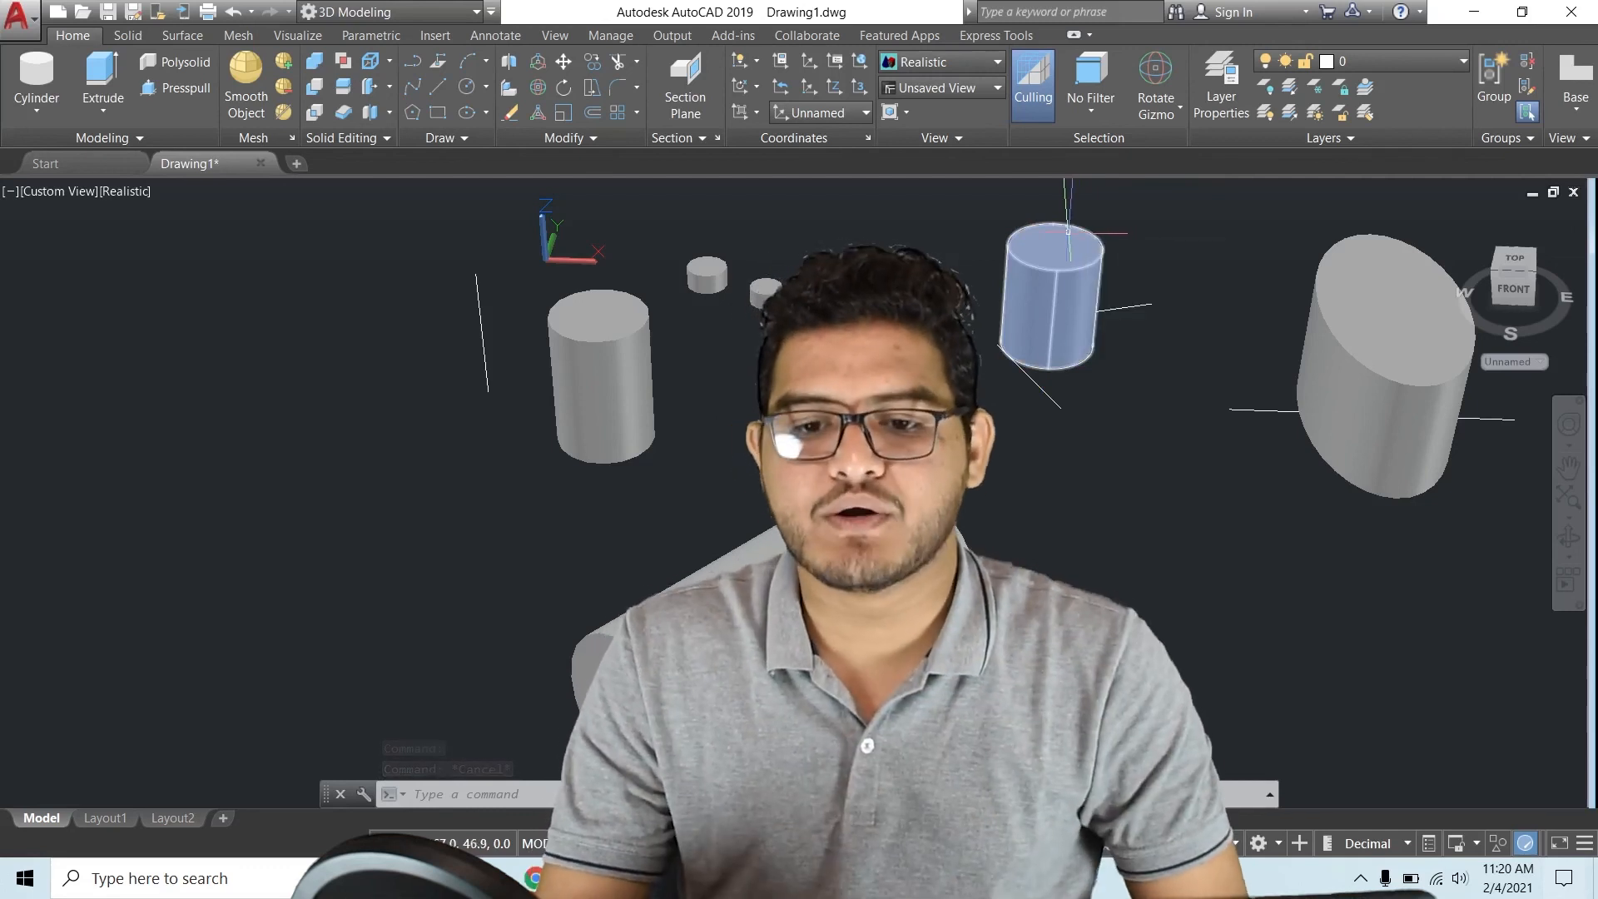
scroll(1067, 519, down, 3)
scroll(1053, 523, up, 1)
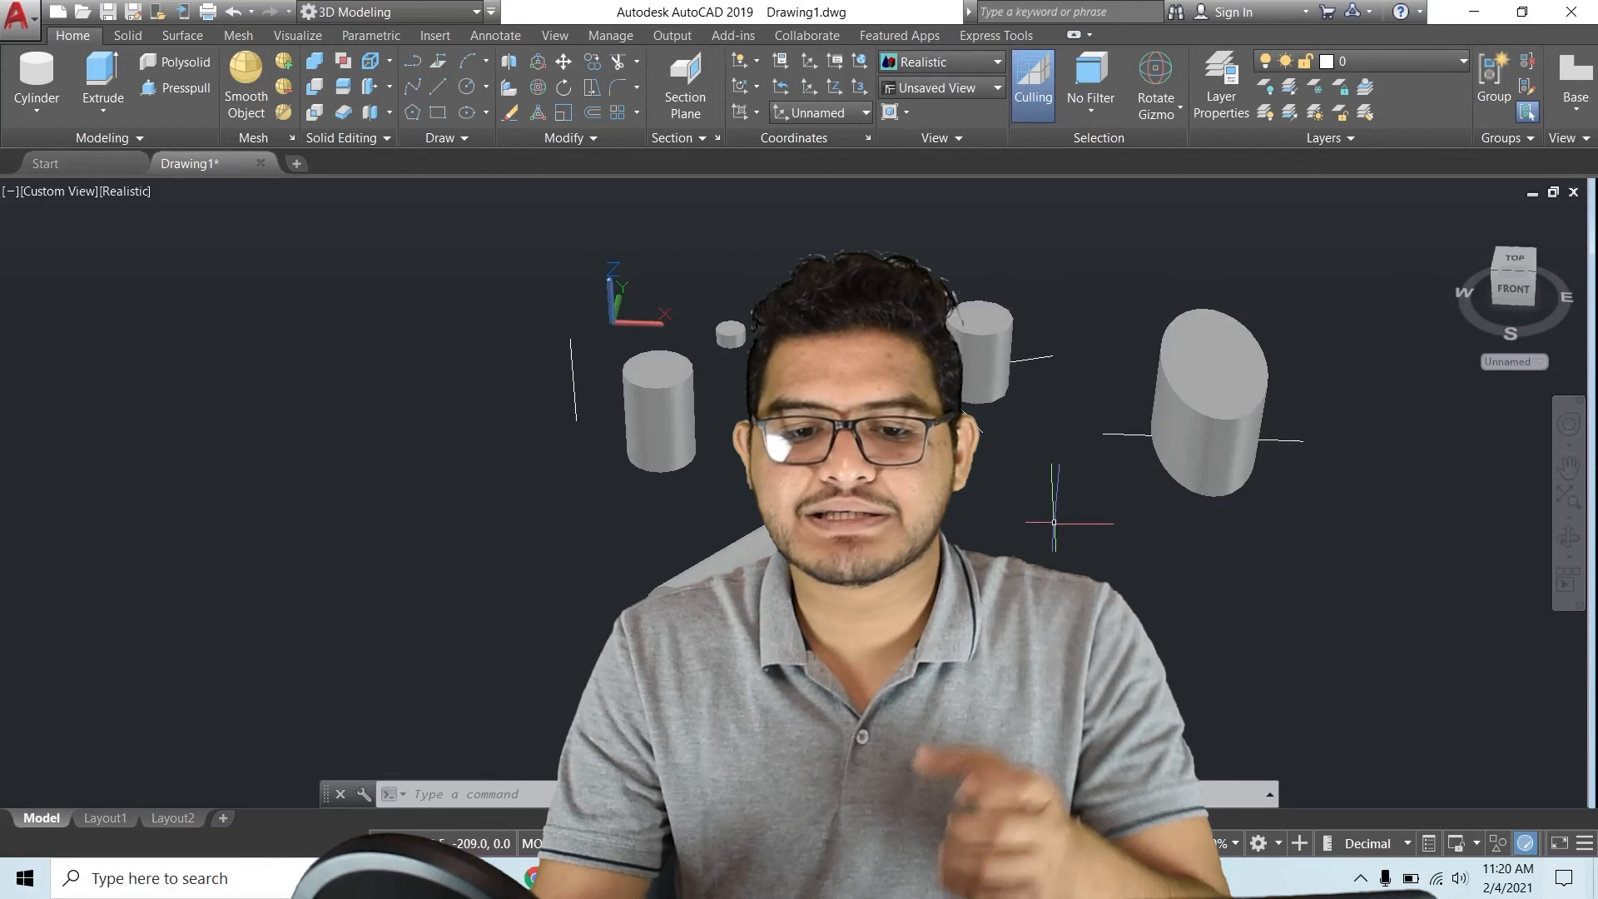